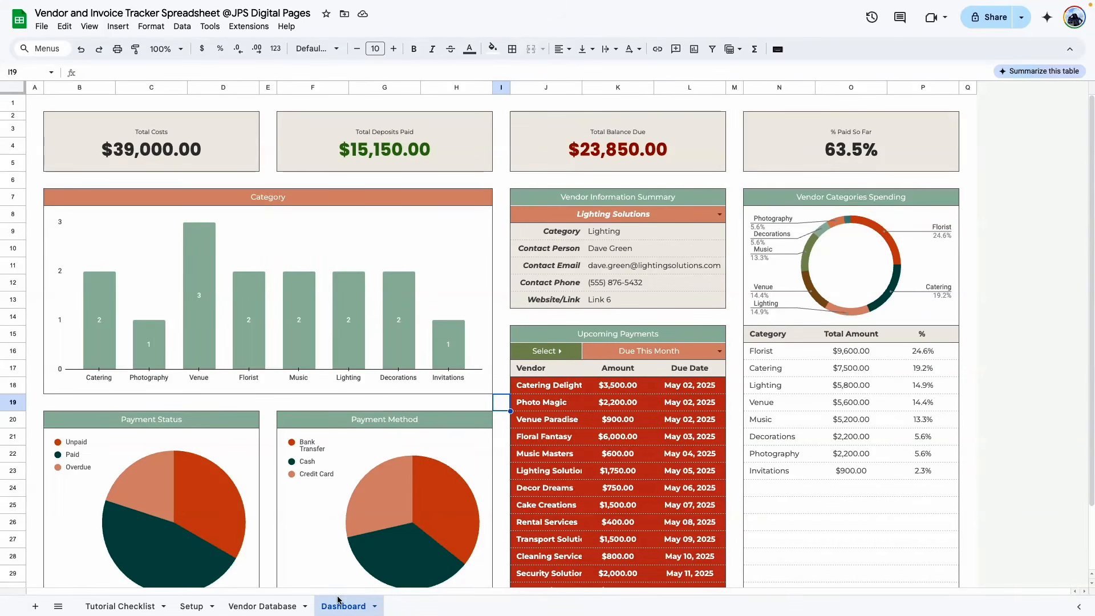
- Look over the Vendor Database sheet across its columns, then return to the Dashboard sheet
left_click(263, 606)
left_click_drag(406, 590, 594, 590)
left_click(342, 606)
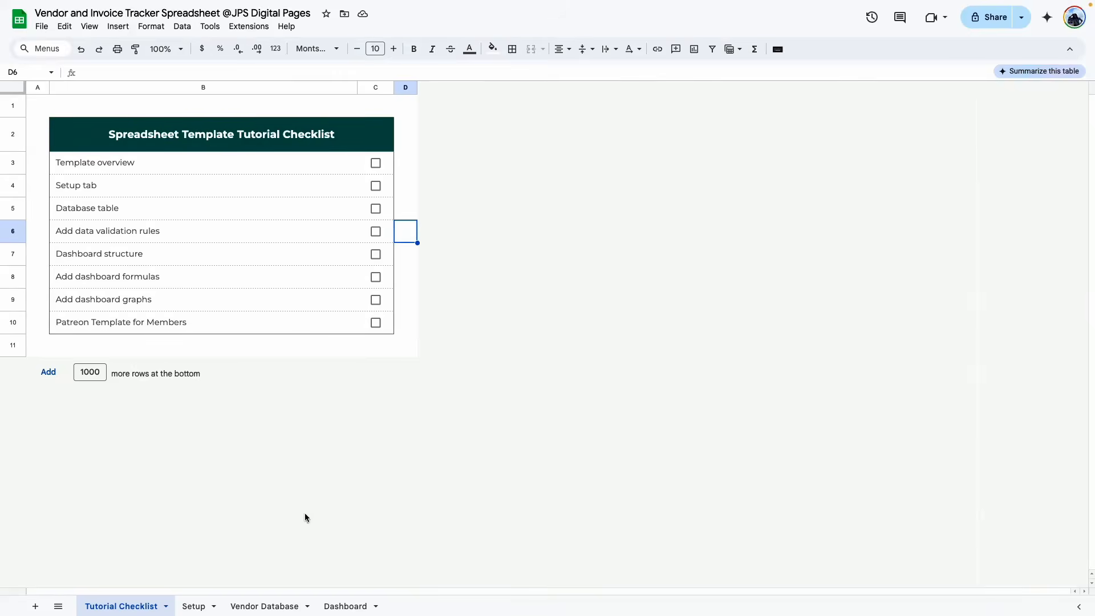
- Zoom the Tutorial Checklist sheet to 200% and review its list of tutorial tasks
left_click(221, 345)
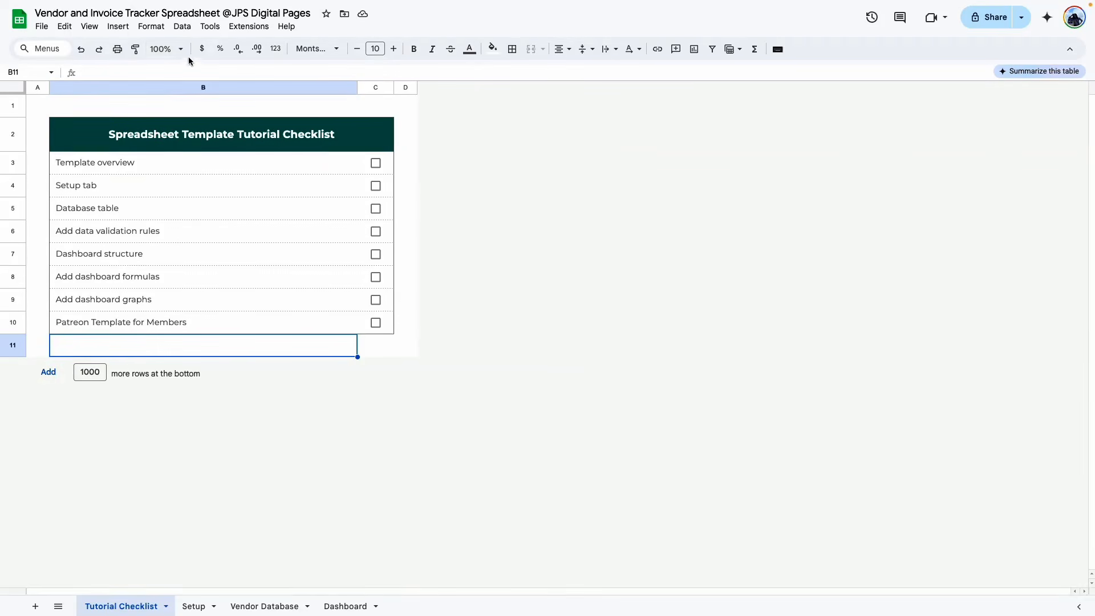
left_click(167, 49)
left_click(169, 178)
left_click(798, 374)
scroll(594, 306, "down", 2)
scroll(594, 305, "up", 2)
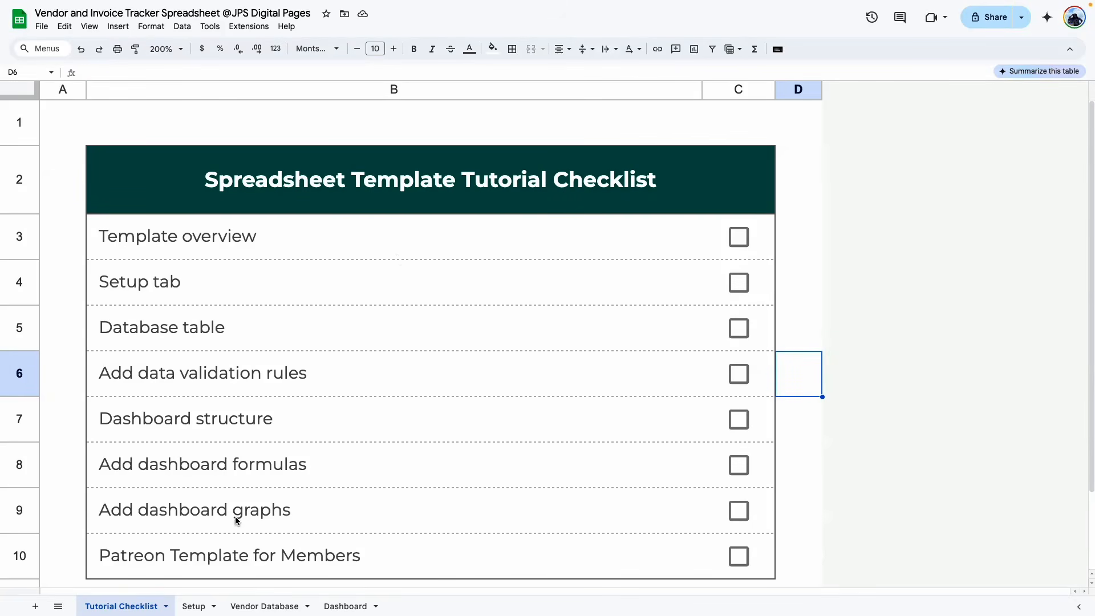
- Review the Setup sheet's lists and the Vendor Database table, viewing the database at 125% zoom
left_click(194, 607)
scroll(247, 375, "down", 3)
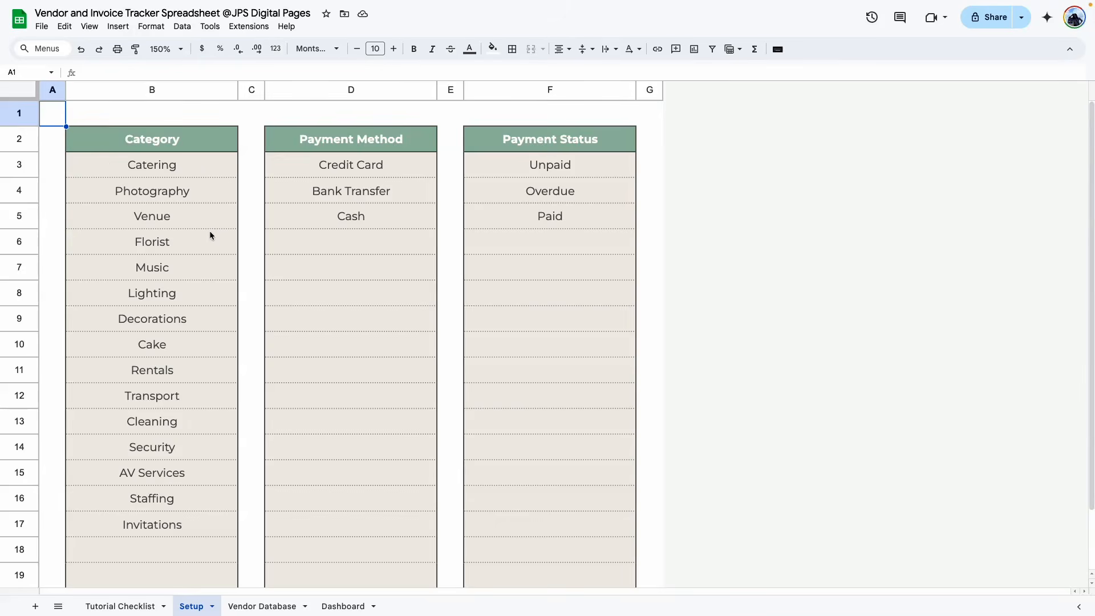
left_click(261, 606)
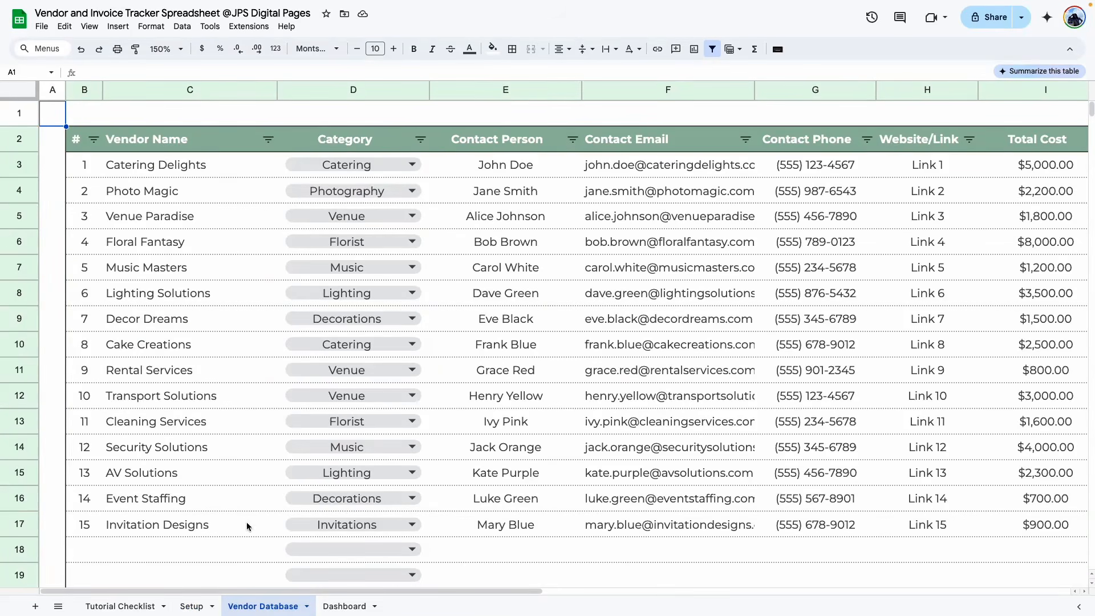
left_click(161, 49)
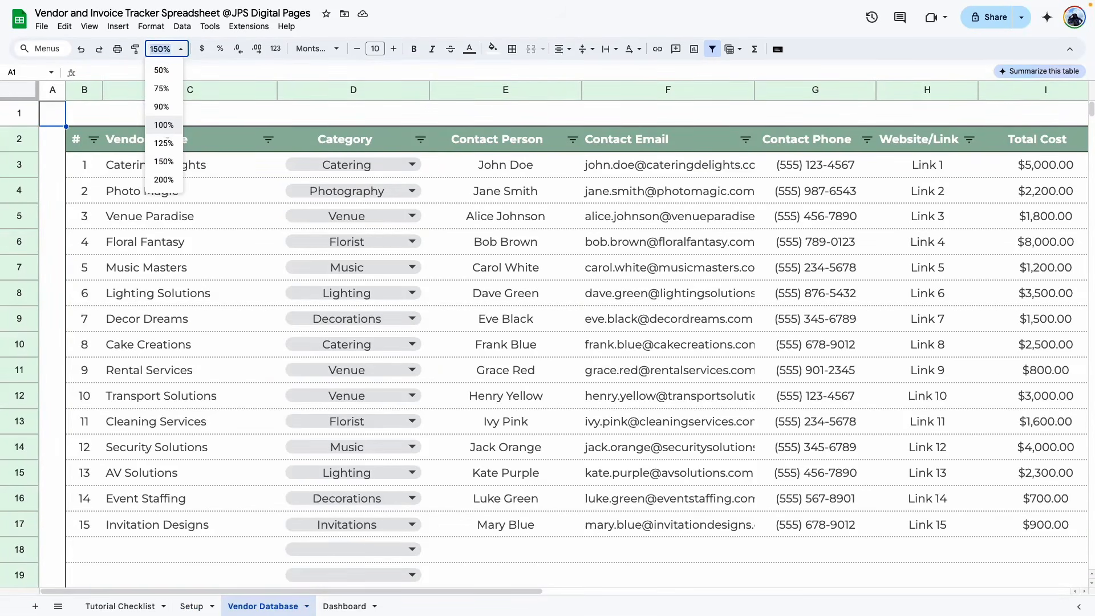
left_click(164, 144)
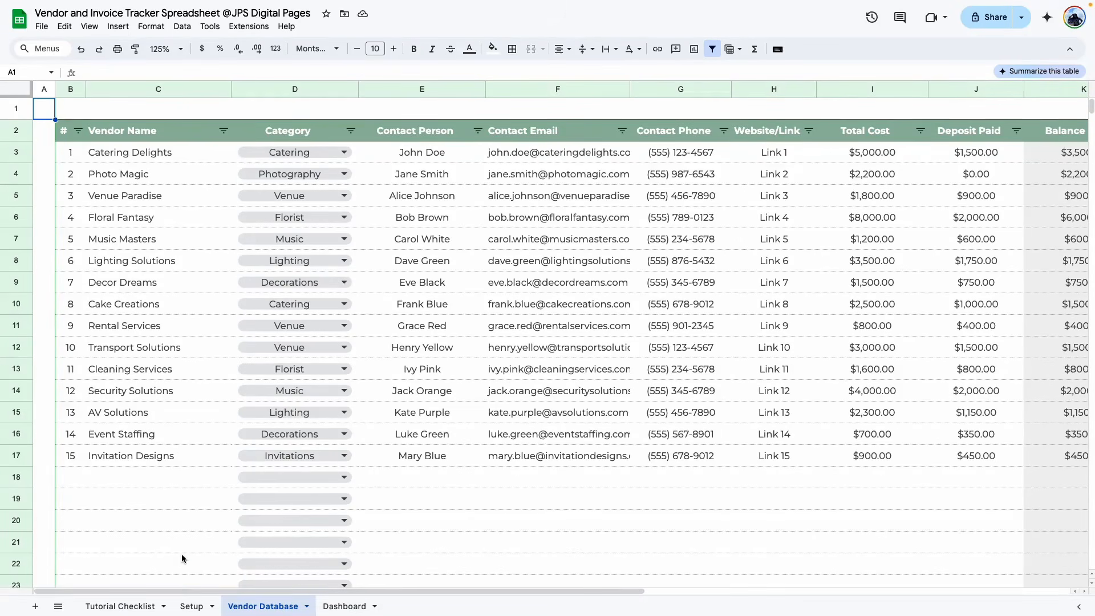
mouse_move(327, 591)
left_mouse_down()
mouse_move(710, 587)
mouse_move(328, 588)
left_mouse_up()
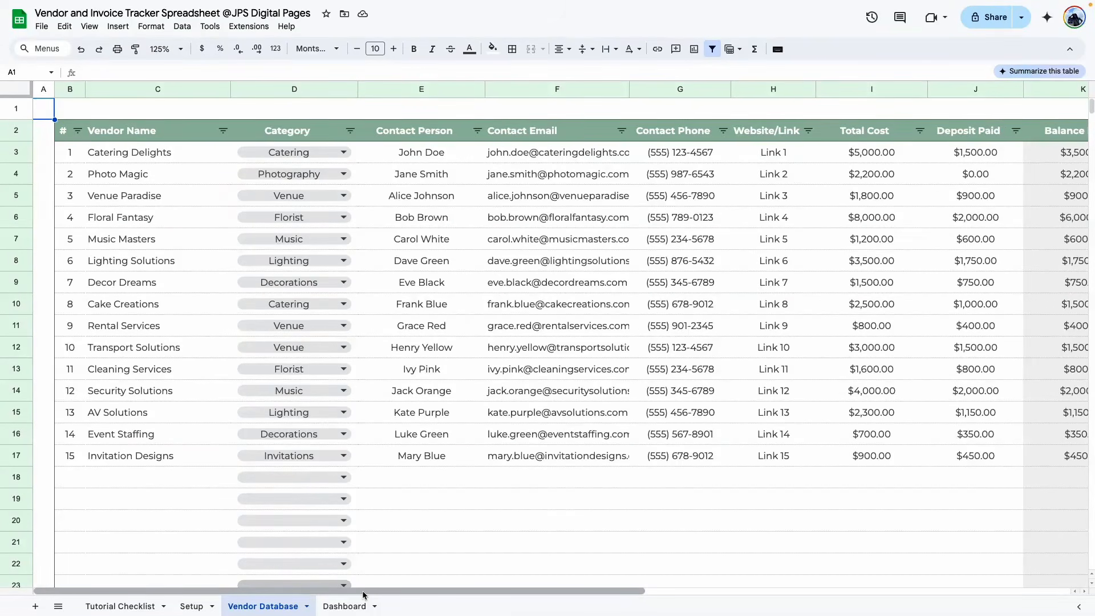
- Examine the Dashboard sheet's totals, charts, vendor summary and upcoming payments
left_click(345, 606)
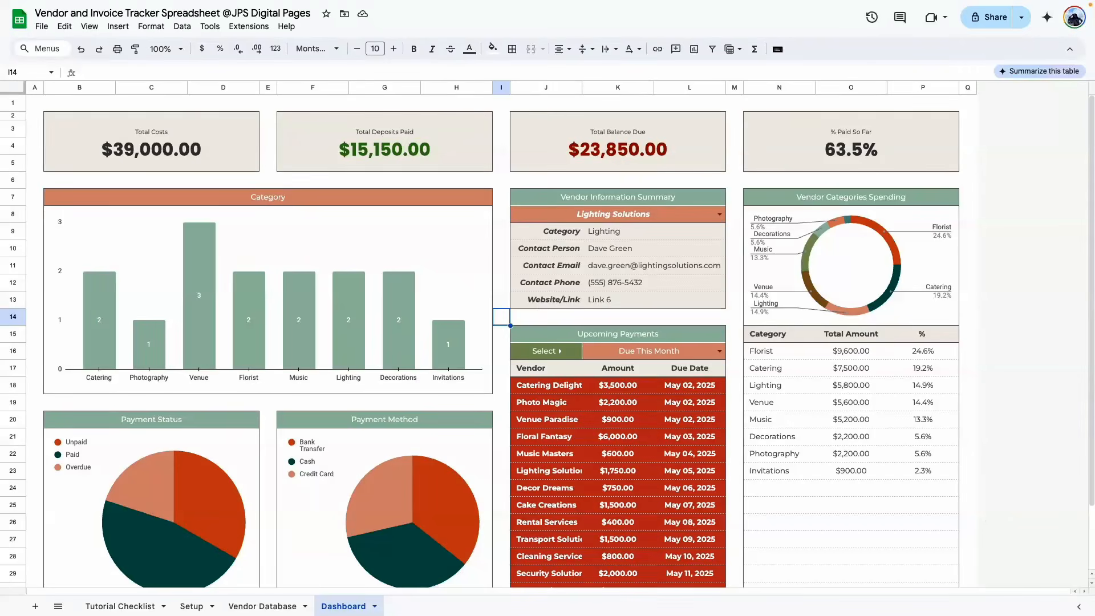
left_click(968, 522)
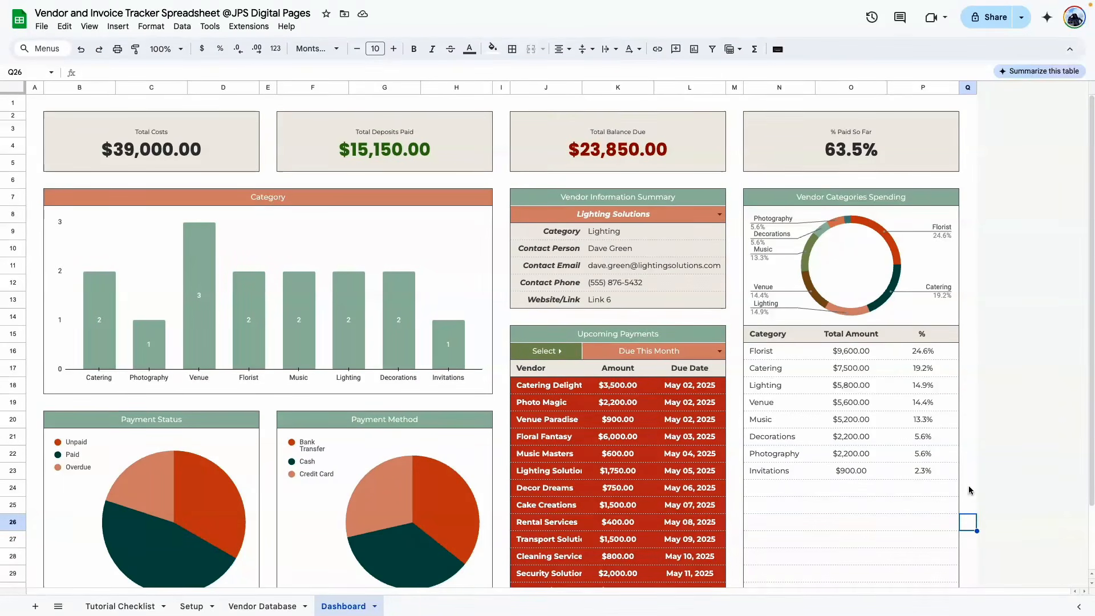
scroll(965, 450, "down", 3)
scroll(950, 472, "up", 3)
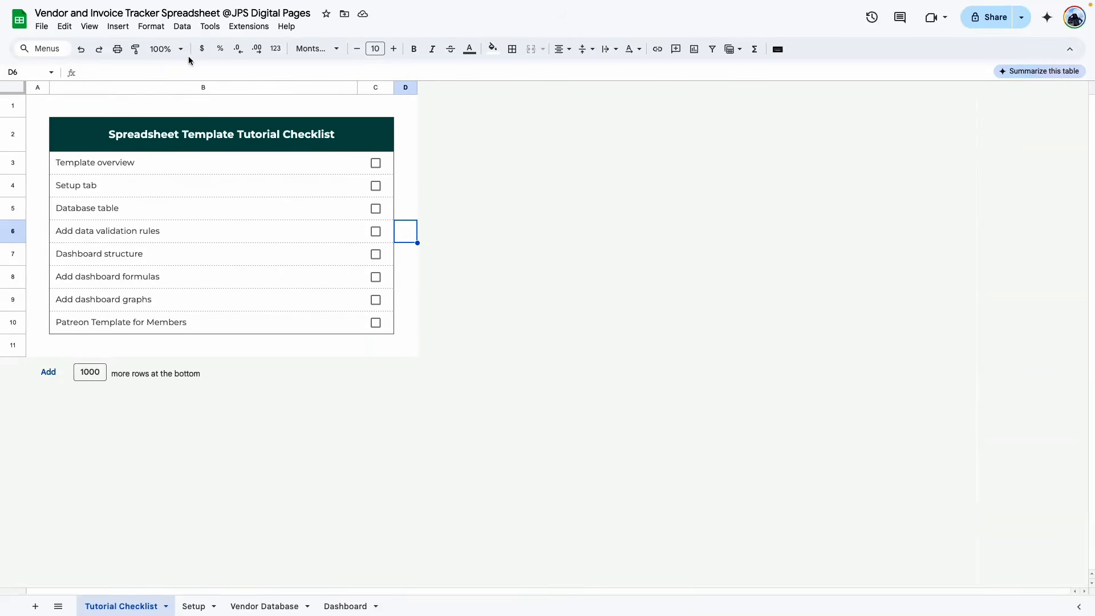
- Enlarge the Tutorial Checklist to 200% and tick off the "Template overview" task
left_click(178, 49)
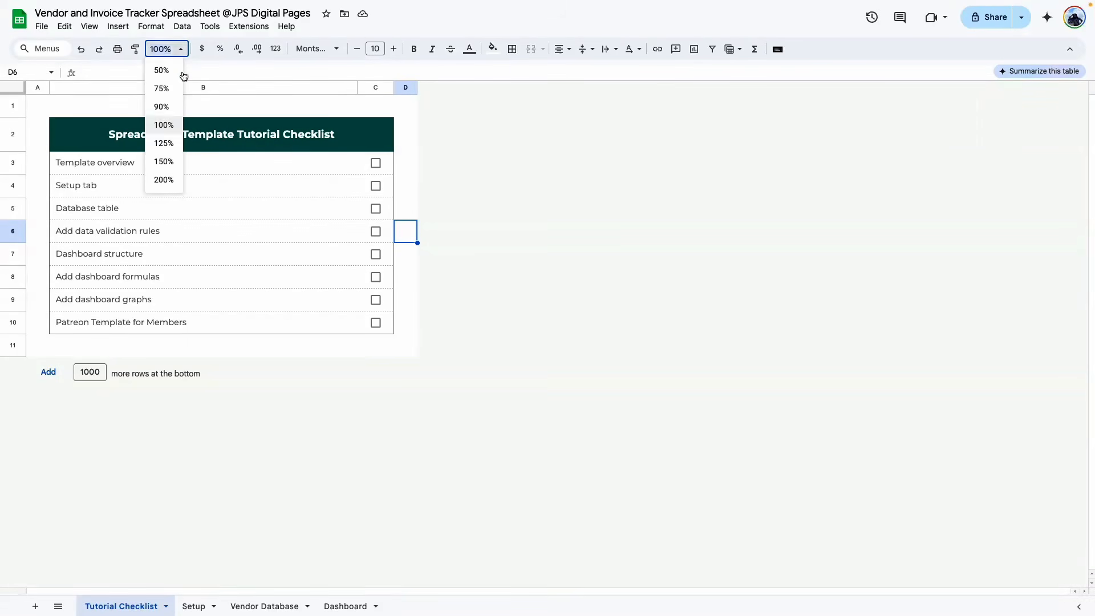
left_click(163, 179)
left_click(739, 236)
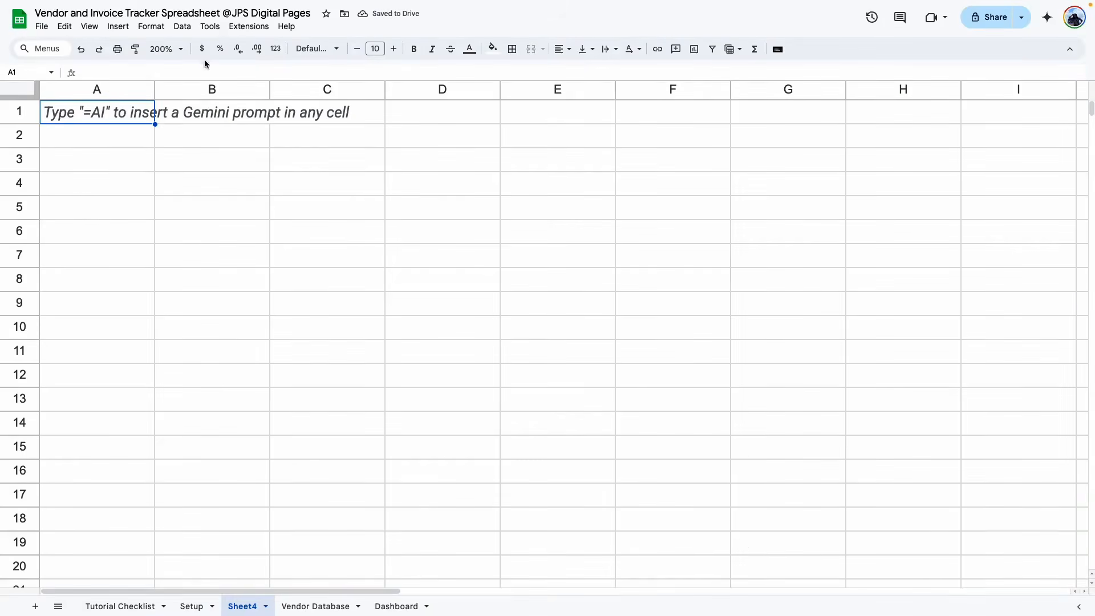
- Format every cell of the blank Sheet4 in Montserrat, centered horizontally and aligned to the middle vertically
left_click(222, 242)
key("ctrl+a")
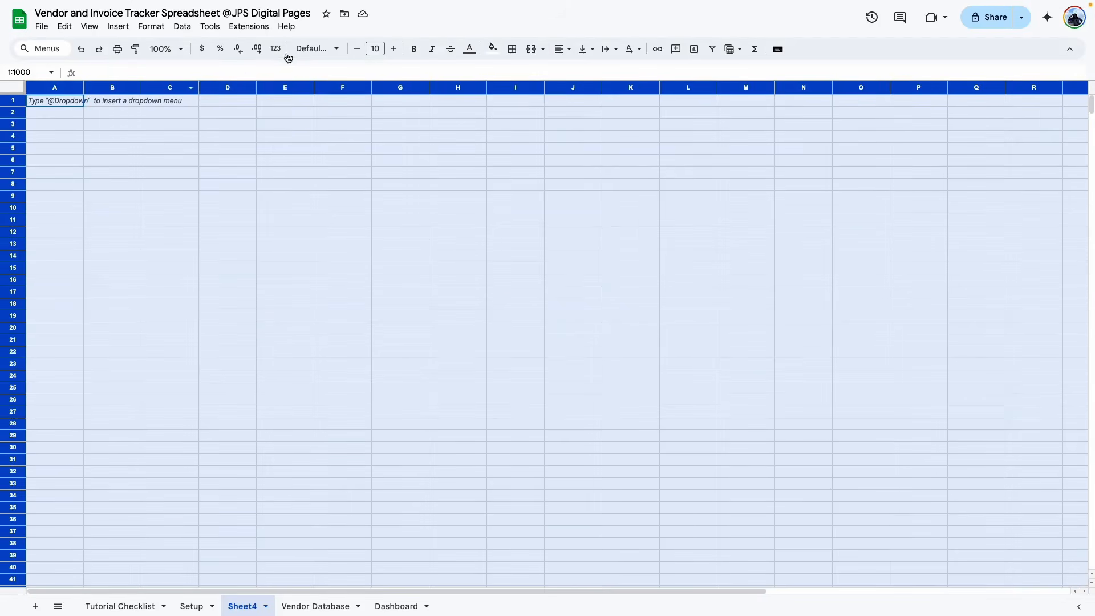
left_click(315, 49)
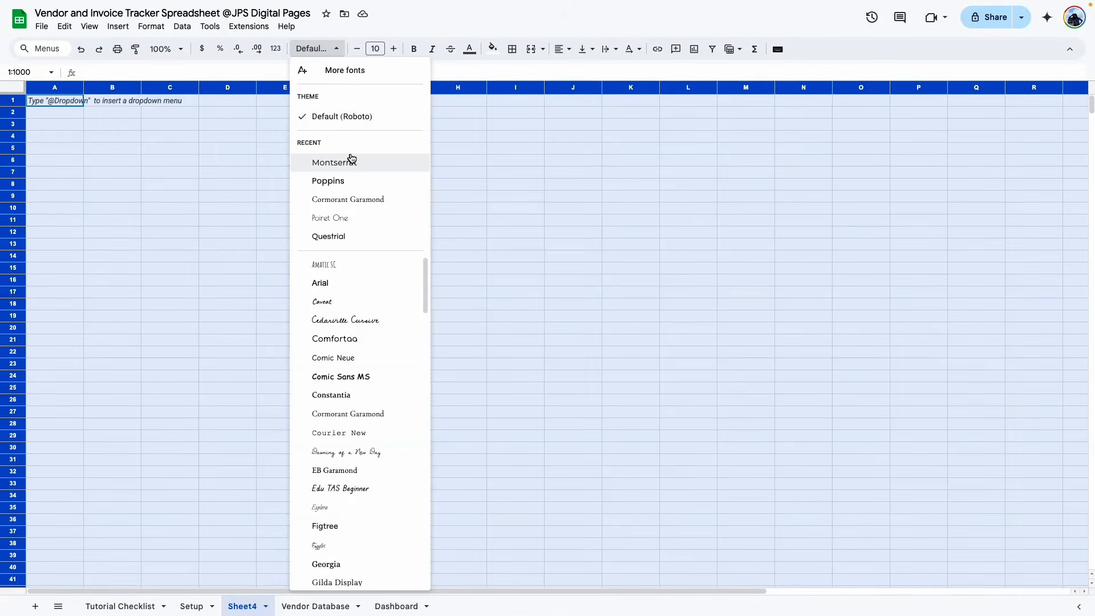
left_click(352, 162)
left_click(560, 49)
left_click(579, 73)
left_click(586, 49)
left_click(604, 71)
left_click(515, 255)
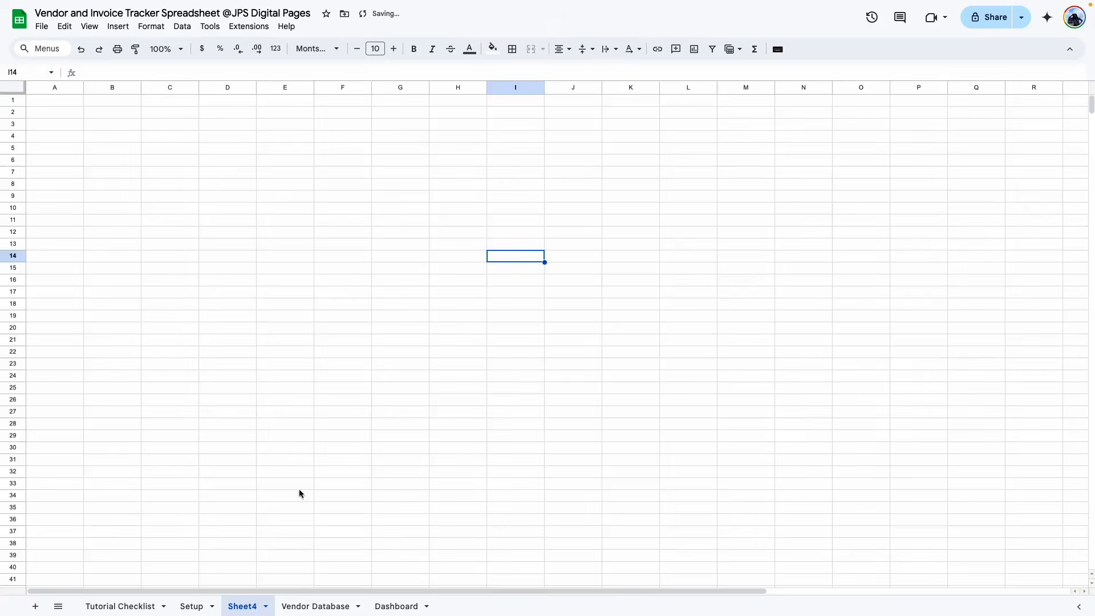
- Compare with the Setup sheet's layout and delete columns H to Z from Sheet4
left_click(185, 608)
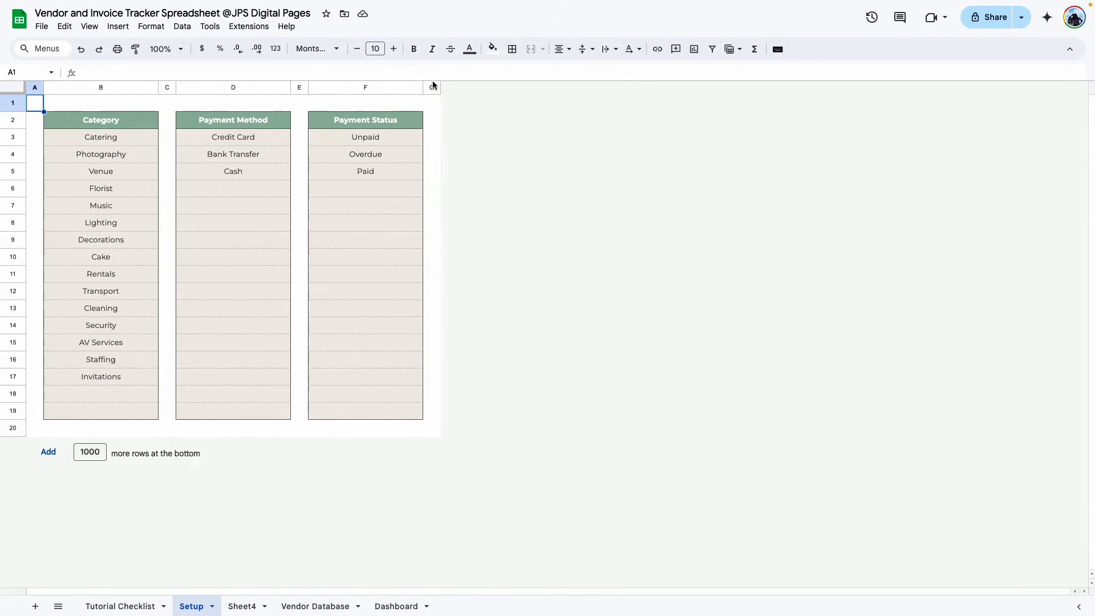
left_click(242, 607)
key("shift+Right")
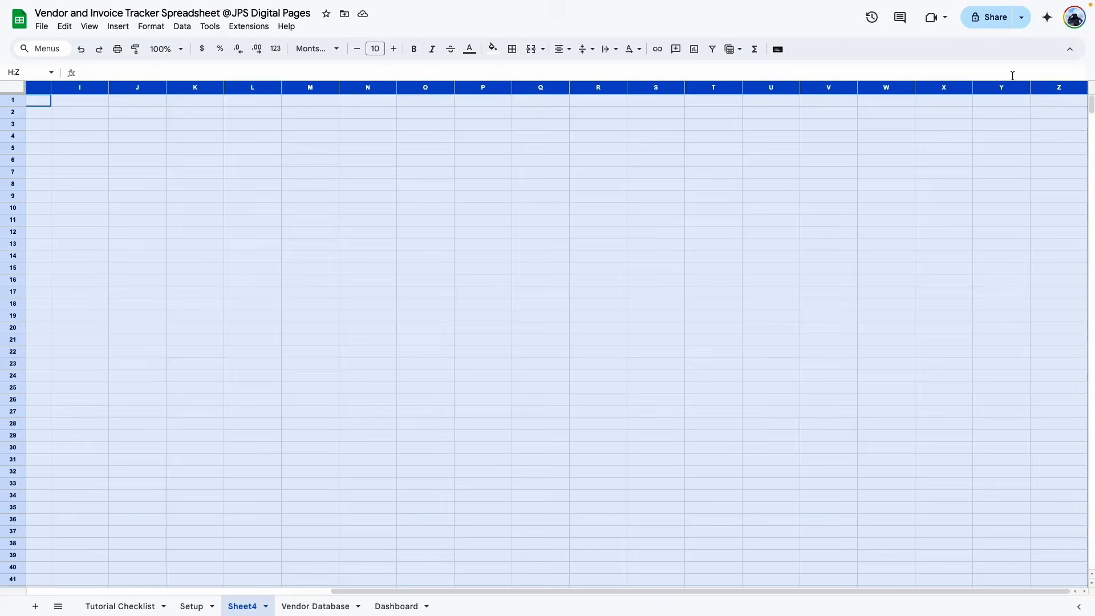
right_click(958, 86)
left_click(875, 222)
- Delete row 21 and all rows below it from Sheet4
left_click(13, 340)
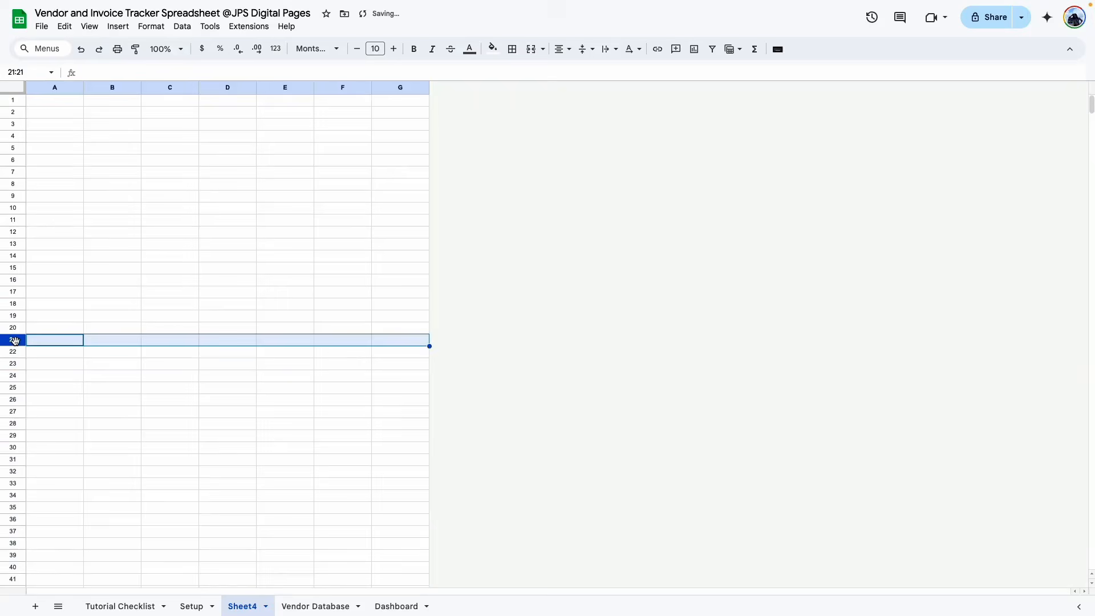
key("super+shift+Down")
right_click(13, 339)
left_click(81, 167)
- Set the height of rows 1 to 20 on Sheet4 to 30 pixels
left_click(14, 330, "shift")
right_click(14, 329)
left_click(73, 213)
left_click(507, 299)
type("30")
key("Return")
left_click(227, 224)
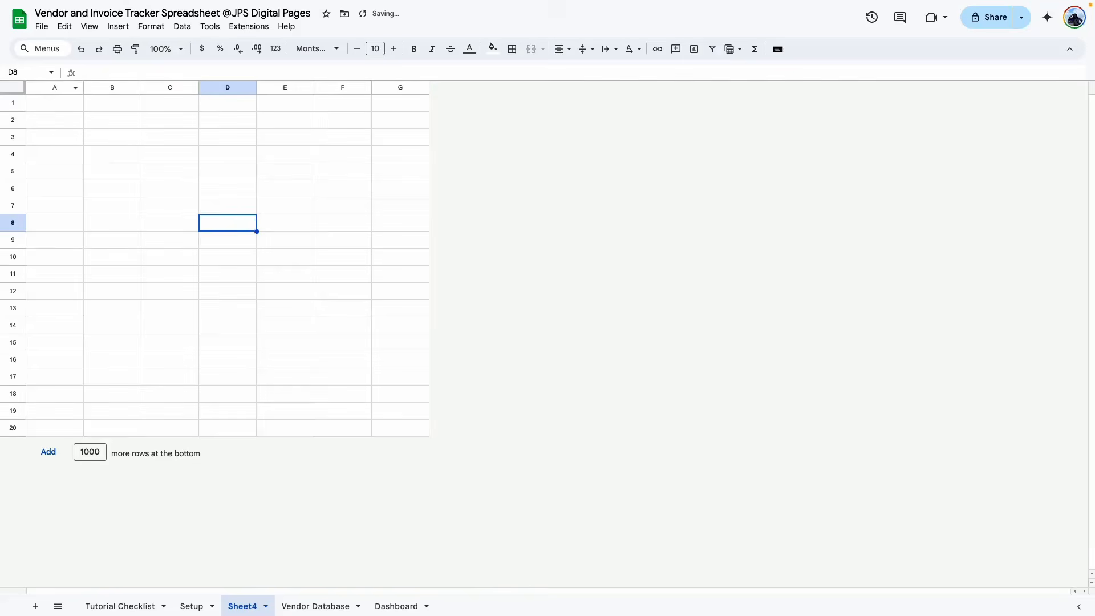
- Resize columns A and G on Sheet4 into narrow margin columns
left_click(55, 87)
left_click(384, 87, "ctrl")
right_click(383, 87)
left_click(482, 156)
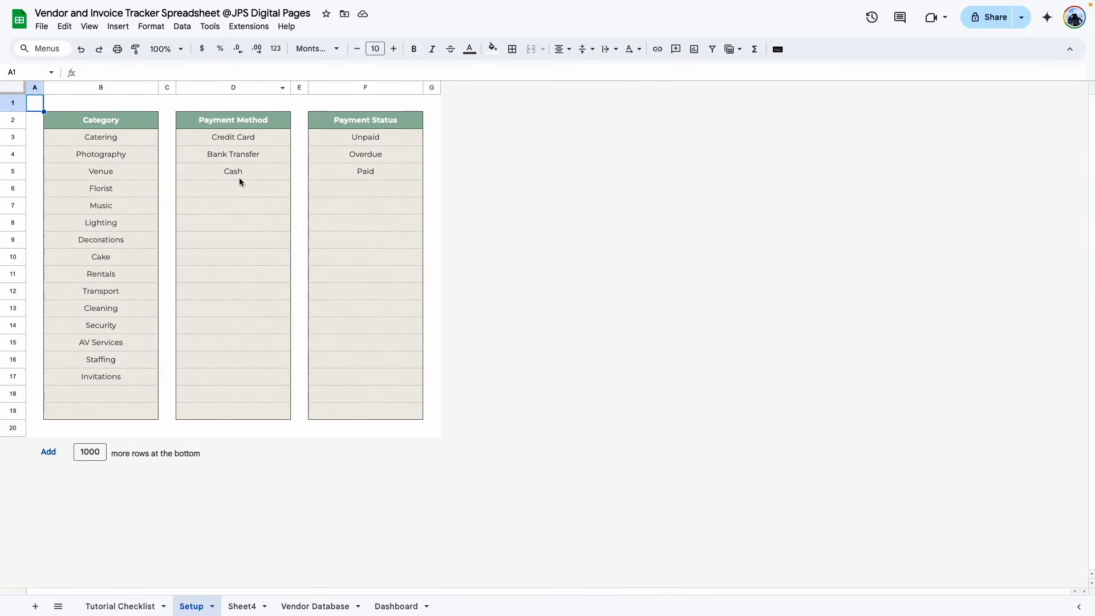
- Rename Sheet4 as "Setup 2"
double_click(238, 606)
type("Setup 2")
key("Return")
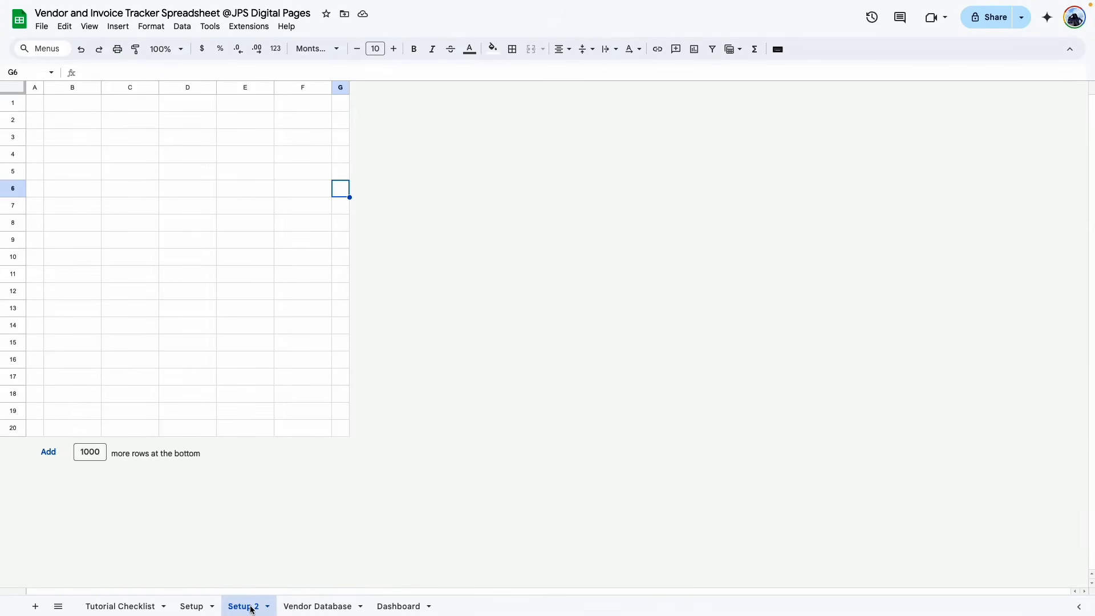
- Check the column layout of the Setup sheet and set columns C and E on Setup 2 to 30 pixels wide
left_click(187, 608)
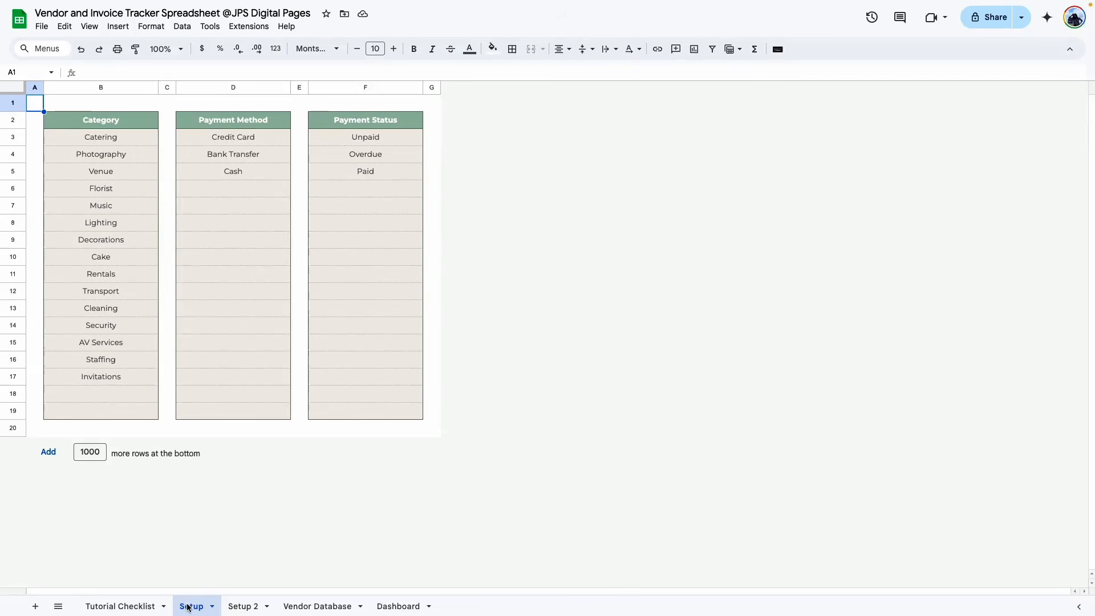
left_click(243, 606)
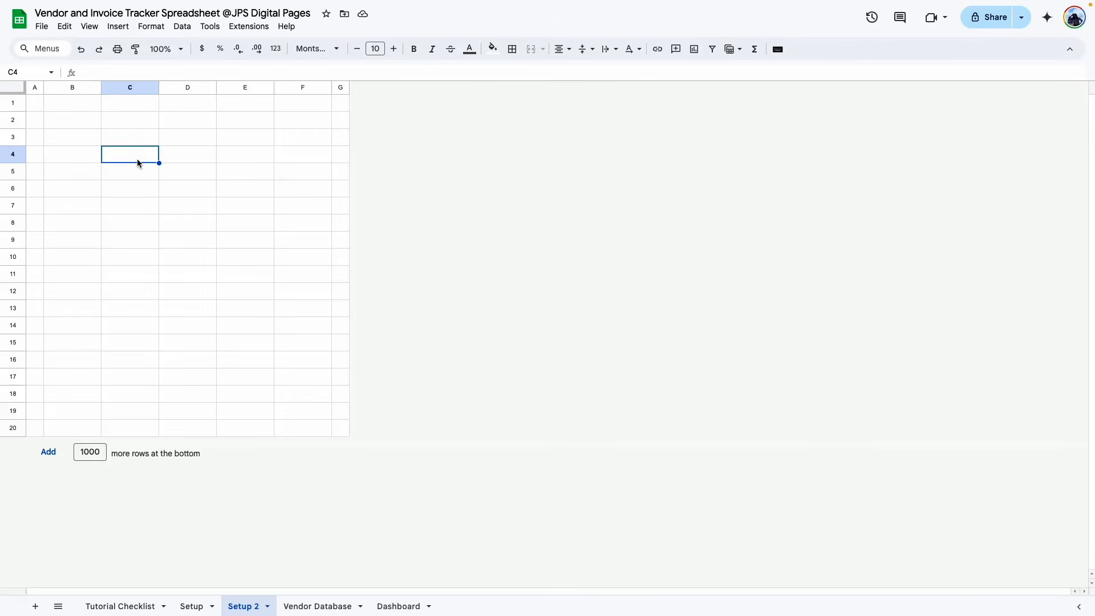
left_click(130, 88)
left_click(244, 87, "super")
right_click(241, 88)
left_click(429, 171)
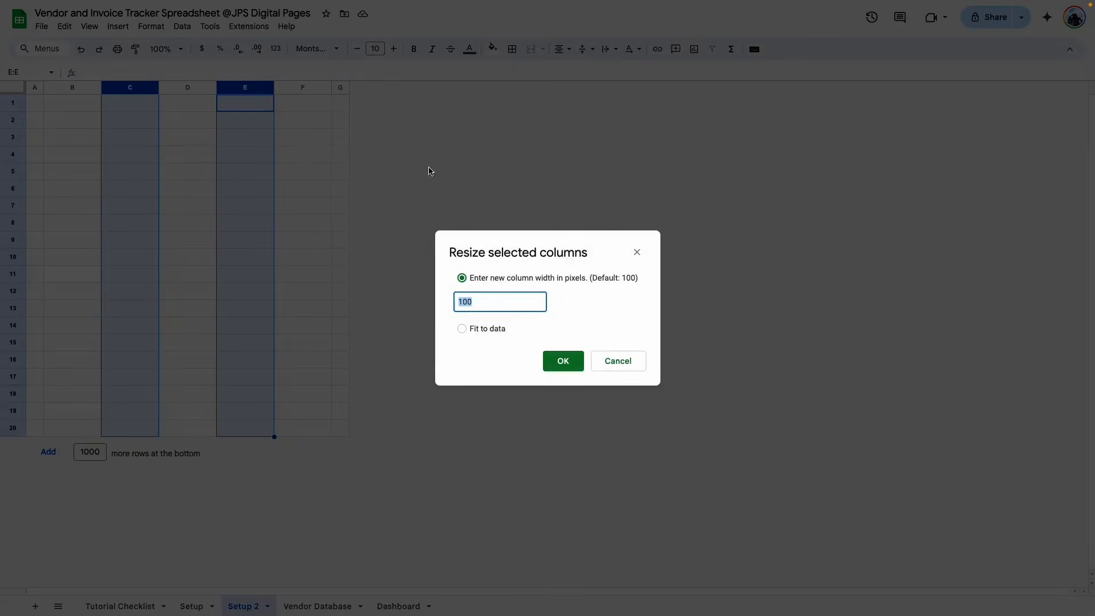
type("30")
key("Return")
- Set the width of columns B, D and F on Setup 2 to 200 pixels
left_click(73, 87)
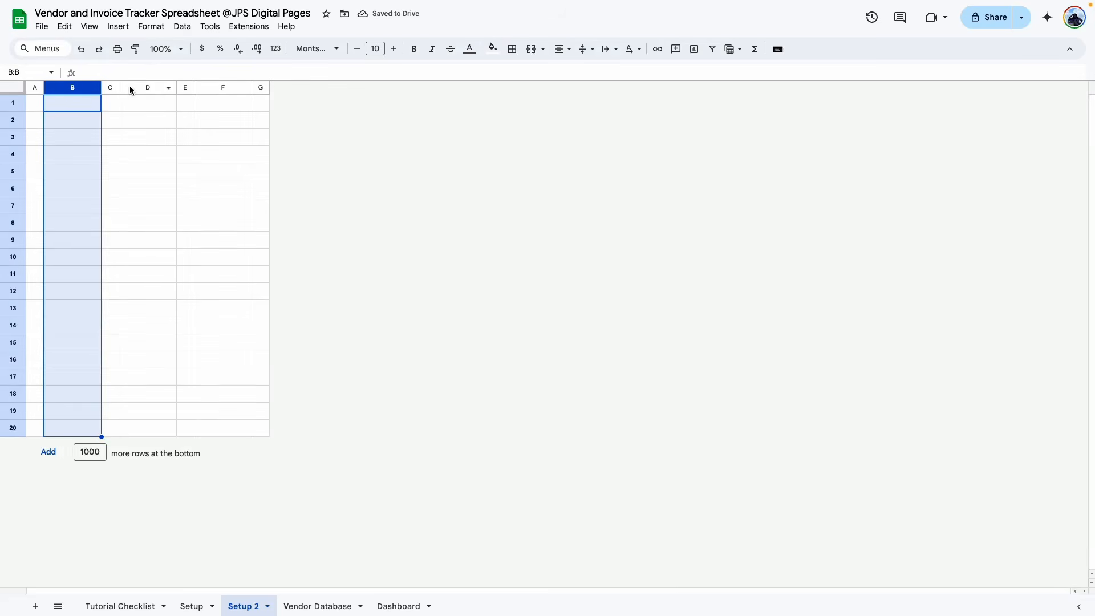
left_click(134, 87, "super")
left_click(211, 86, "super")
right_click(211, 87)
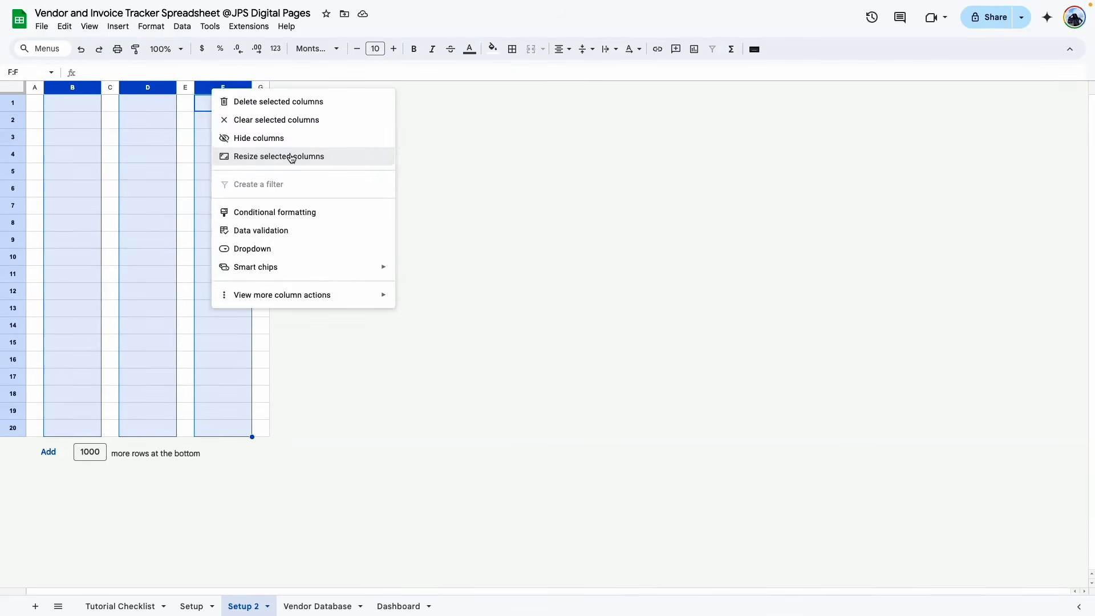
left_click(293, 155)
type("200")
key("Return")
- Add an outer border around B2:B19 and another around the header cell B2
left_click_drag(101, 120, 104, 414)
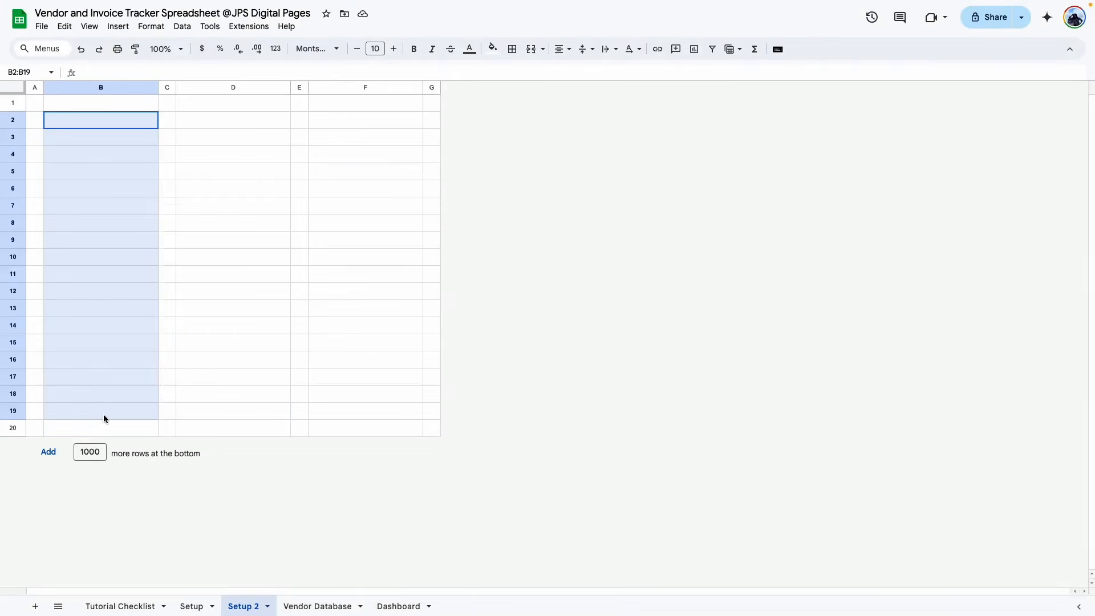
left_click(512, 50)
left_click(596, 73)
left_click(276, 159)
left_click(155, 126)
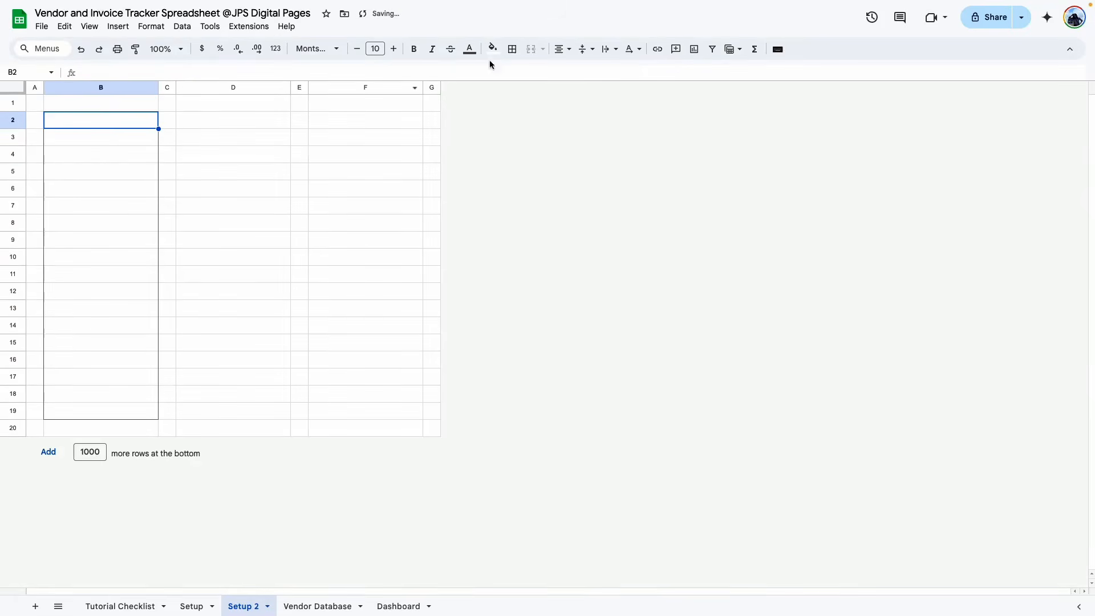
left_click(512, 49)
left_click(596, 77)
- Add inner horizontal borders to B3:B19 and change their line style to dashed
left_click_drag(101, 137, 142, 408)
left_click(513, 50)
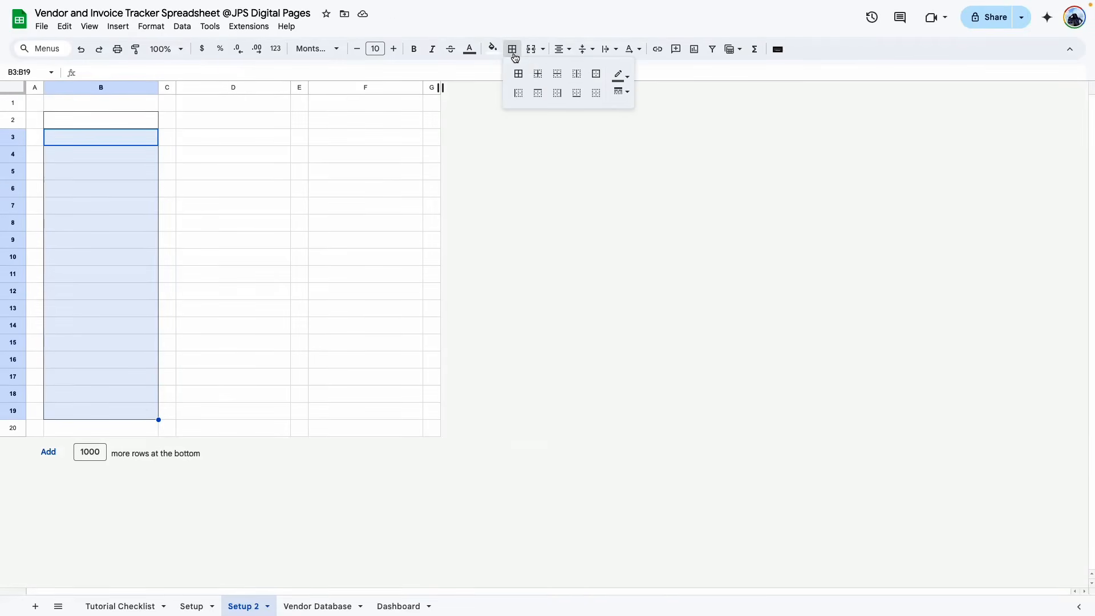
left_click(556, 76)
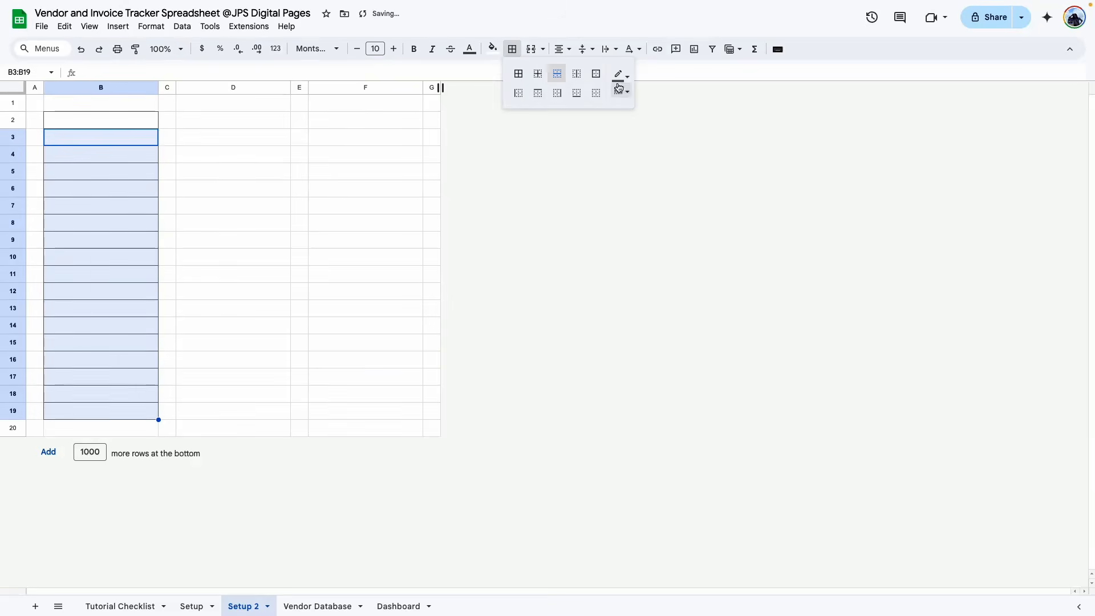
left_click(621, 76)
left_click(626, 96)
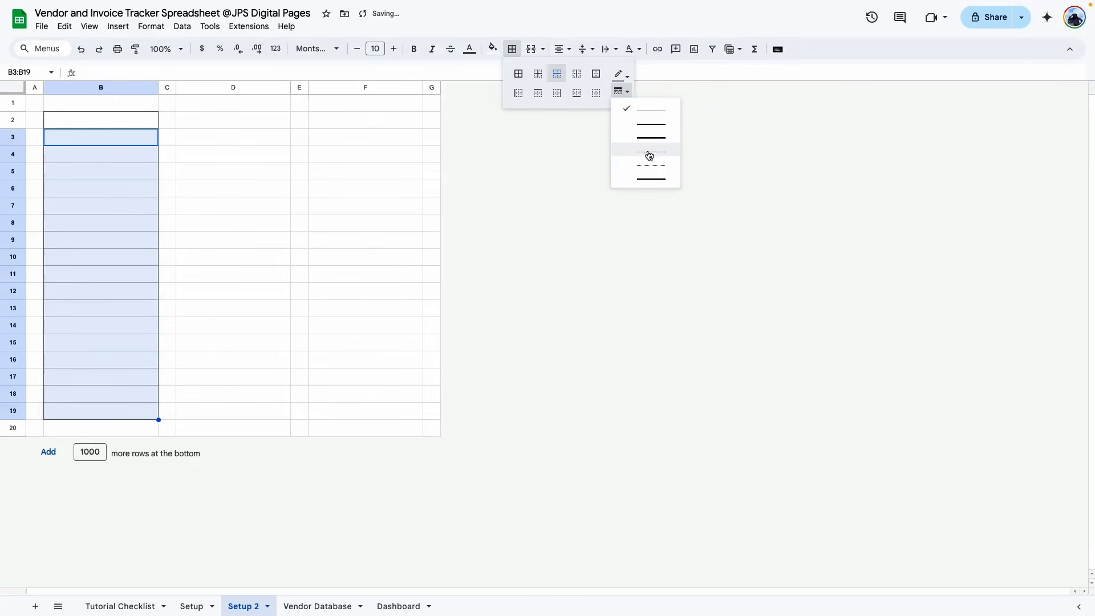
left_click(647, 160)
left_click(185, 205)
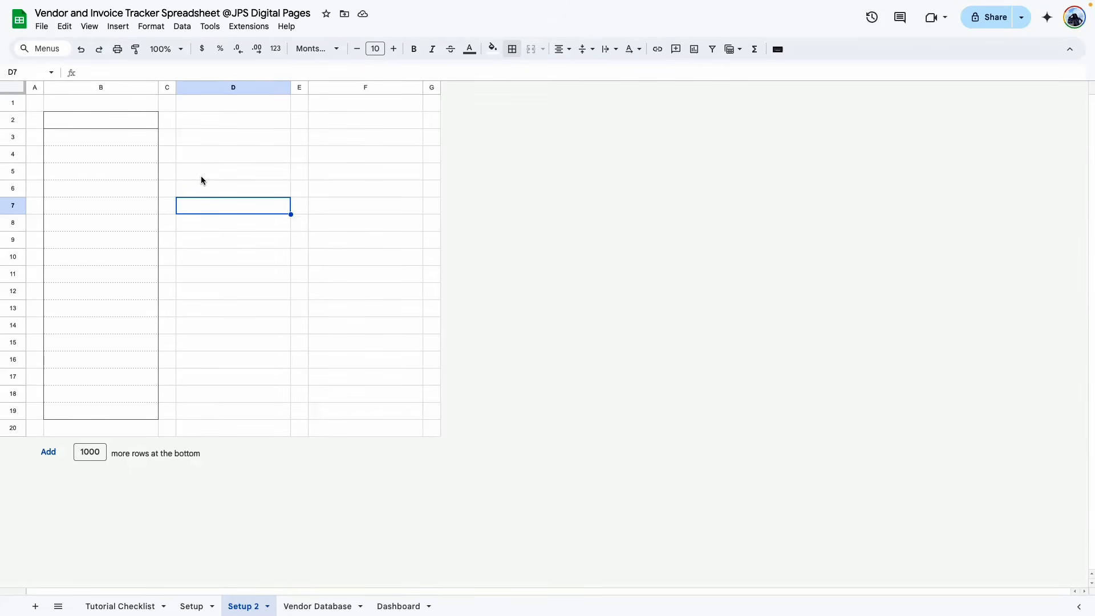
- Fill the header cell B2 on Setup 2 with the sage green theme colour
left_click(149, 152)
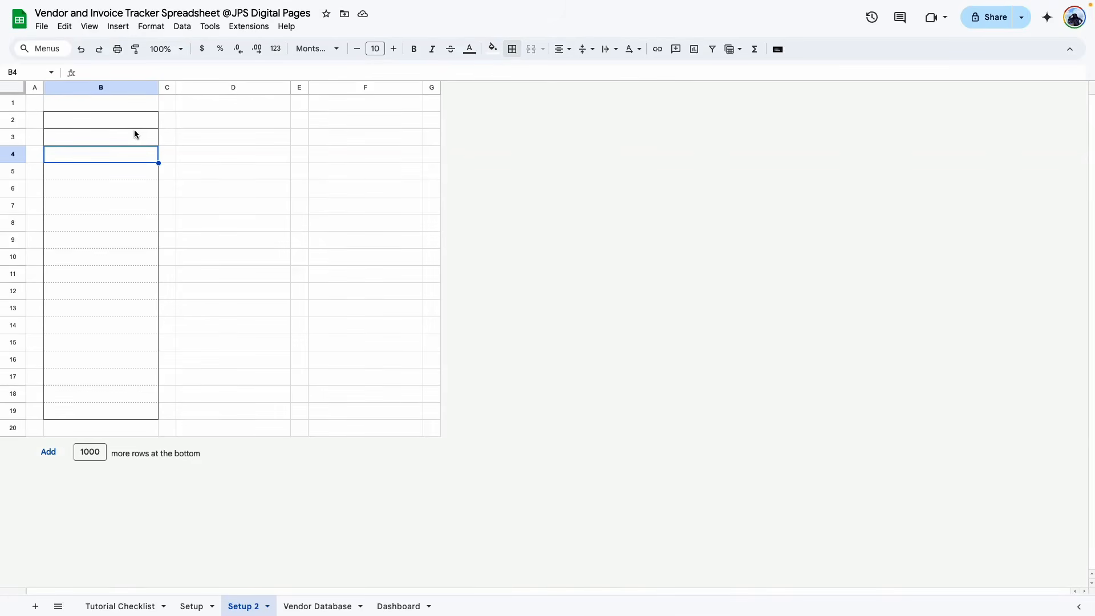
left_click(493, 49)
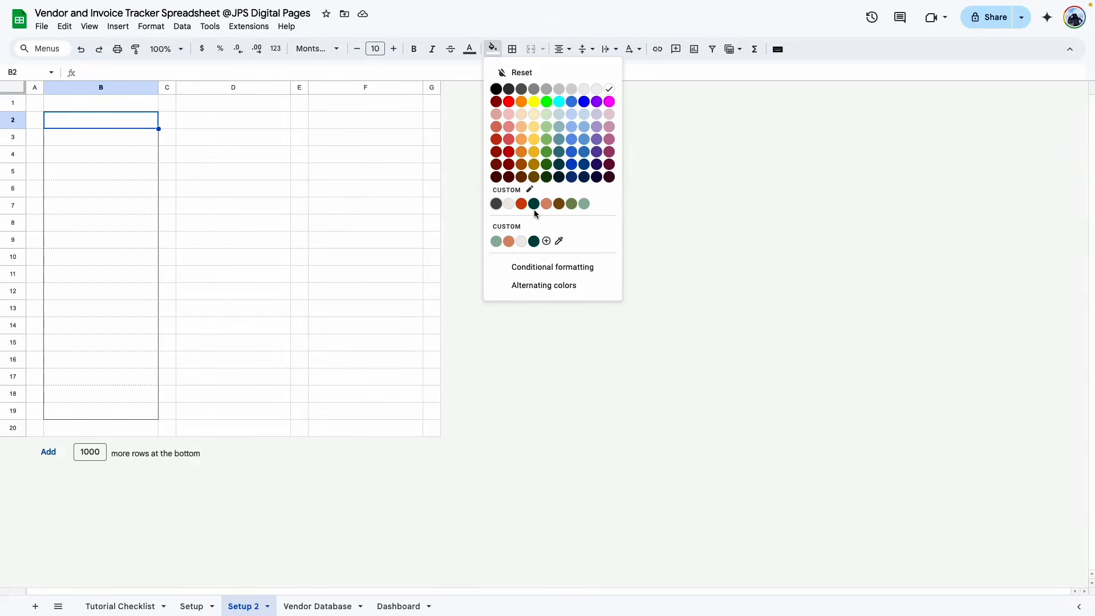
left_click(585, 207)
left_click(300, 240)
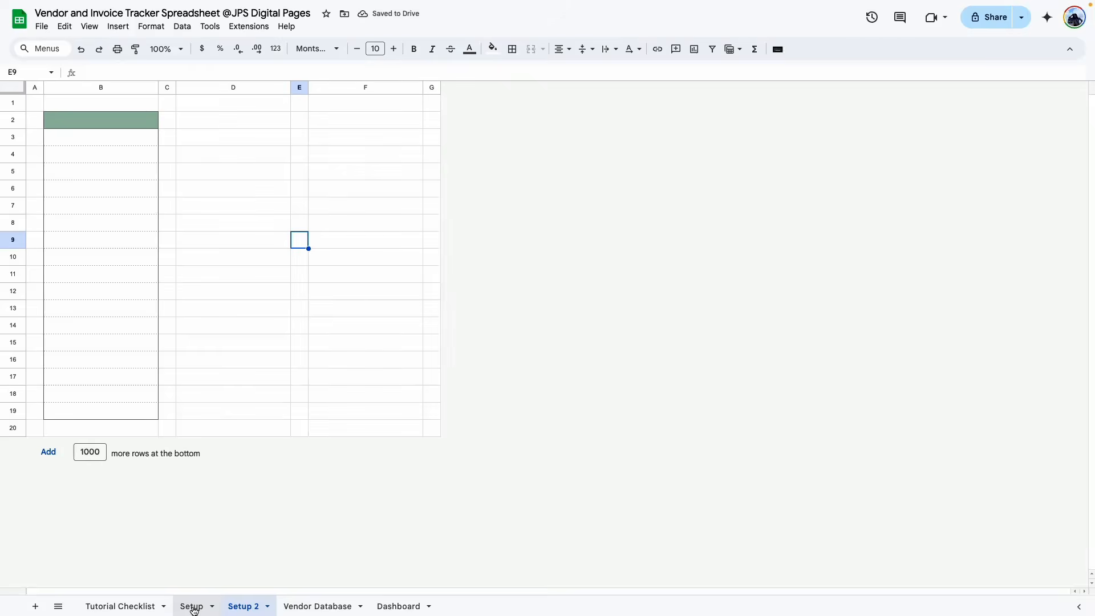
- Check the header colour on the Setup sheet and recolour B2 on Setup 2 with a dark purple from the standard palette
left_click(191, 606)
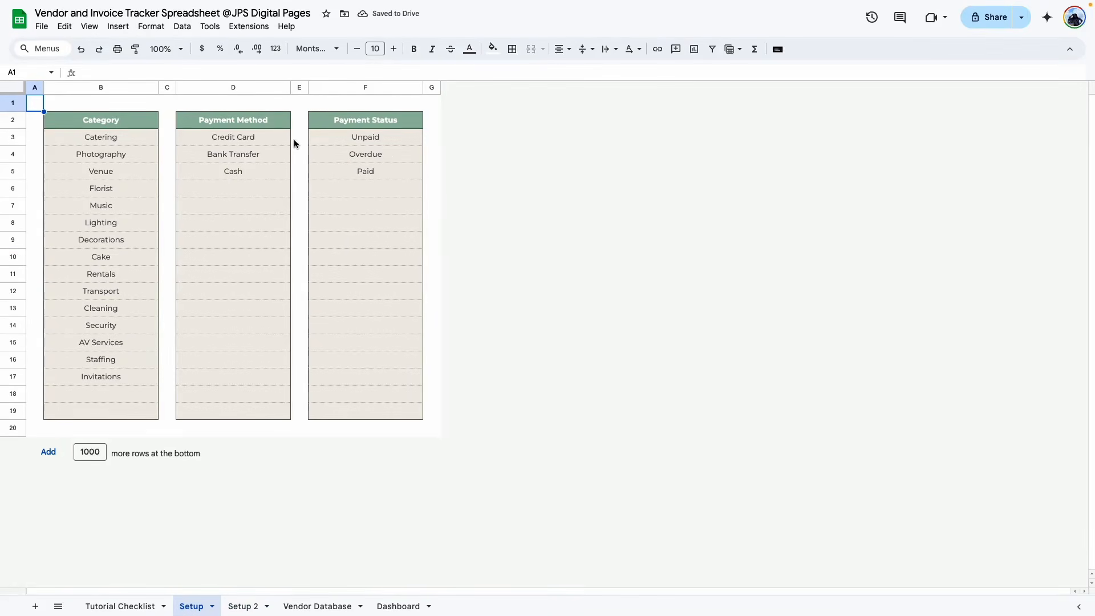
left_click(244, 606)
left_click(149, 121)
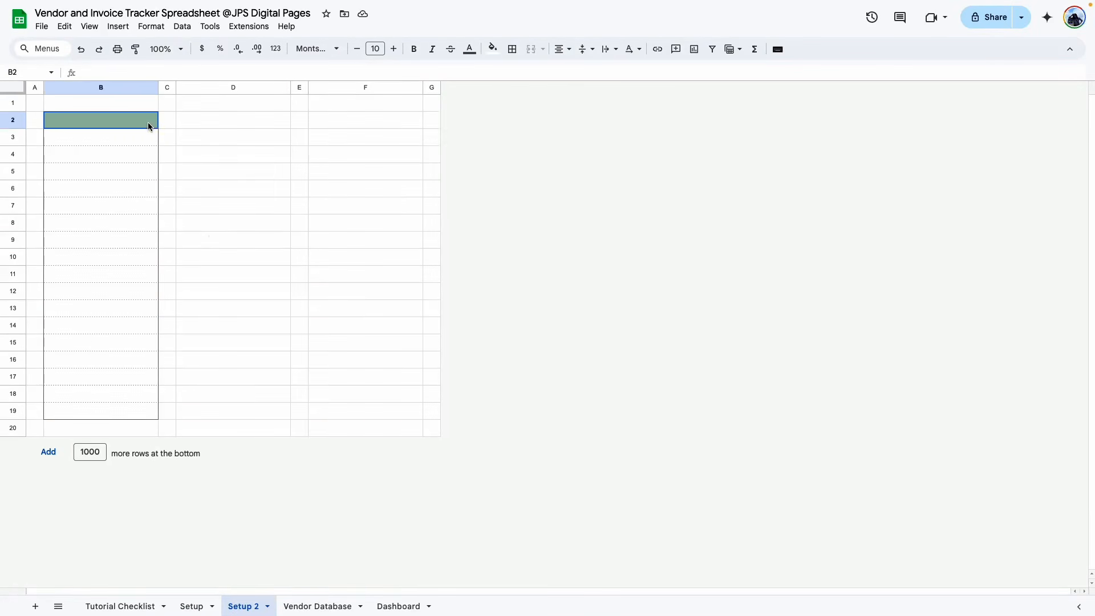
left_click(493, 48)
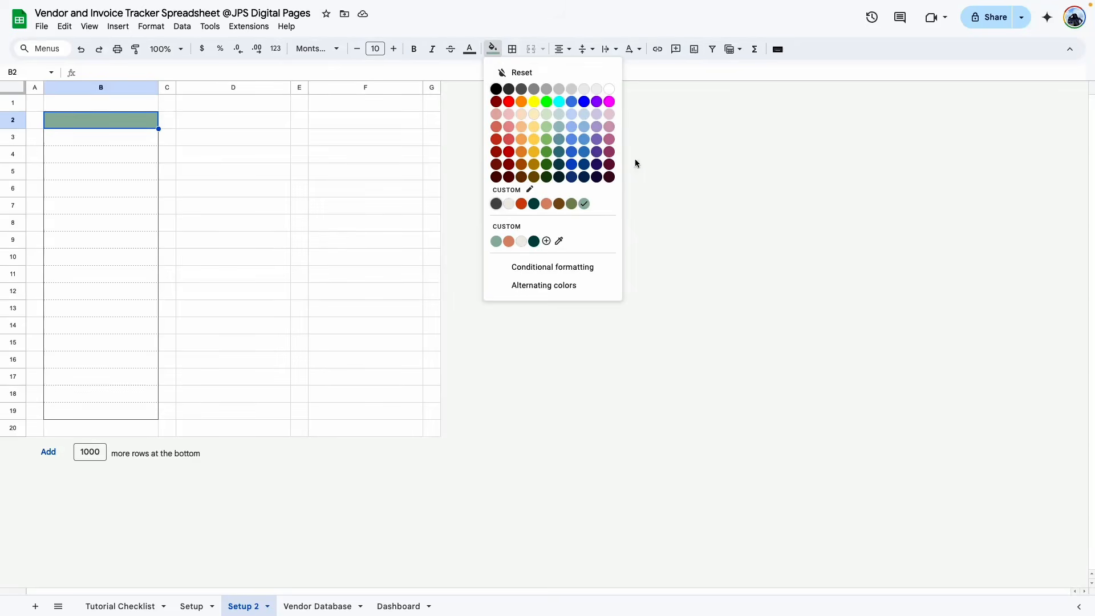
left_click(597, 153)
- Compare the header colours on the Setup and Vendor Database sheets, and undo the purple fill on Setup 2
left_click(191, 606)
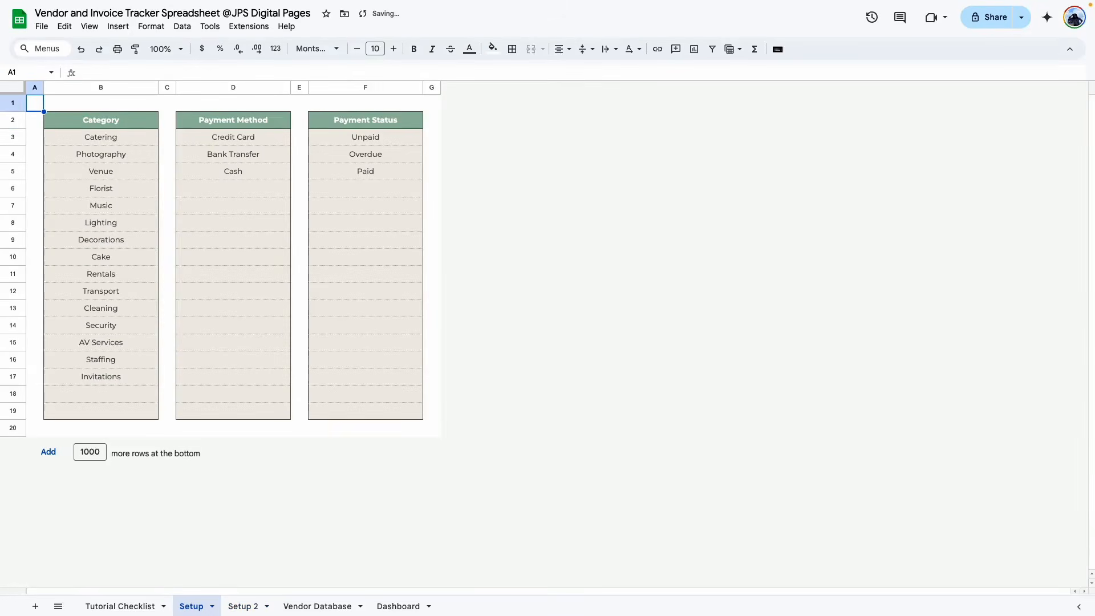
left_click(234, 122)
left_click(366, 123)
left_click(317, 606)
left_click(279, 121)
left_click(319, 358)
left_click(242, 606)
left_click(300, 275)
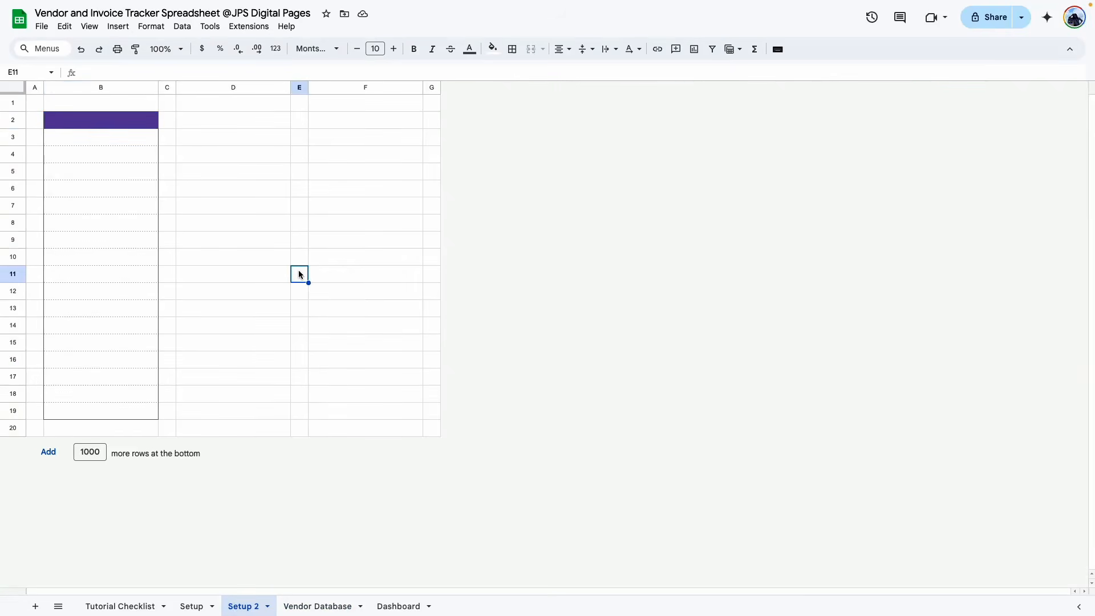
key("ctrl+z")
- Edit the custom theme and change its Accent 6 colour to dark purple
left_click(251, 188)
left_click(493, 48)
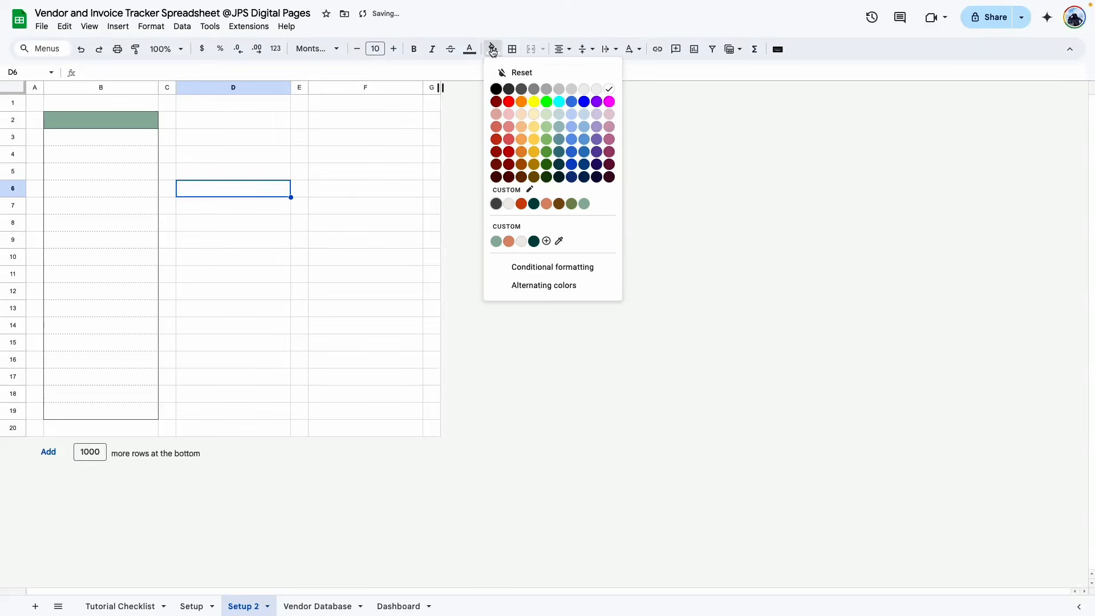
left_click(531, 190)
scroll(1051, 491, "down", 1)
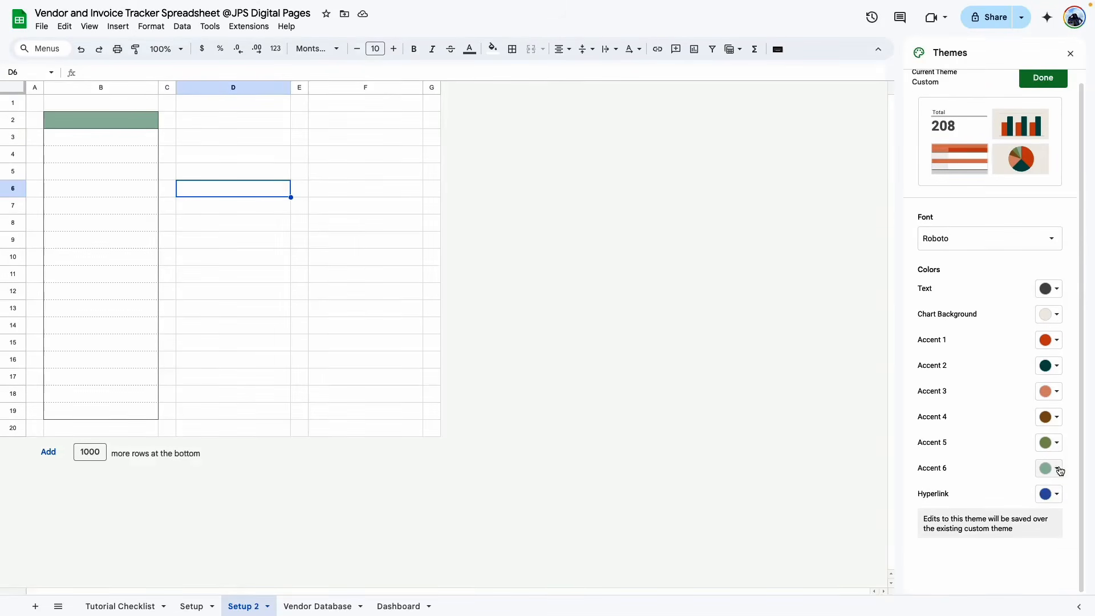
left_click(1052, 468)
left_click(1037, 393)
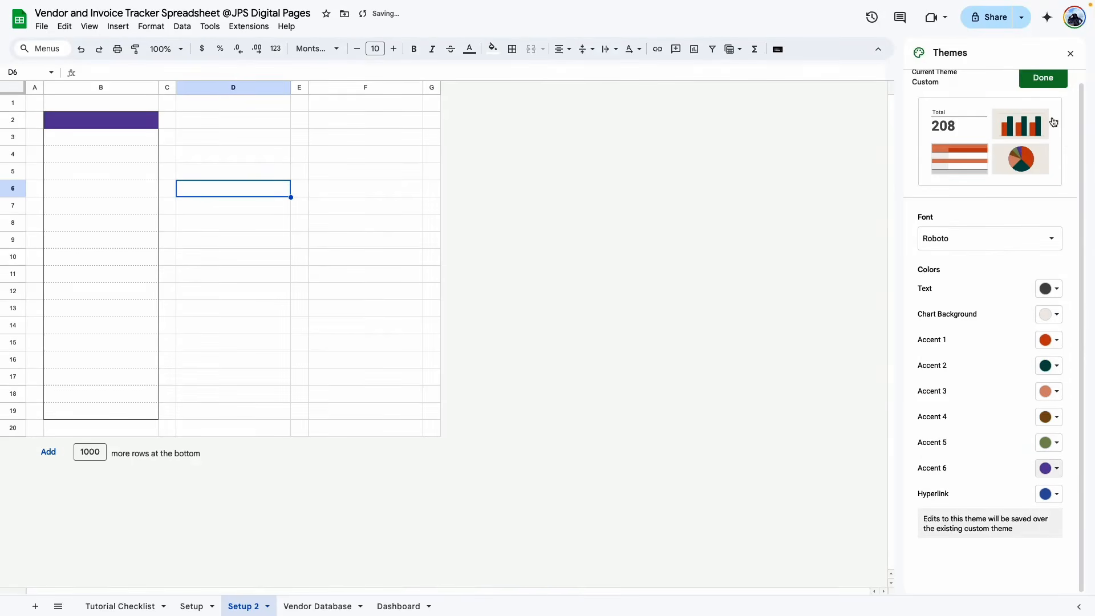
left_click(1043, 78)
left_click(432, 291)
- Review the accent colour on the Setup and Dashboard sheets, and undo the theme change and the B2 fill
left_click(145, 123)
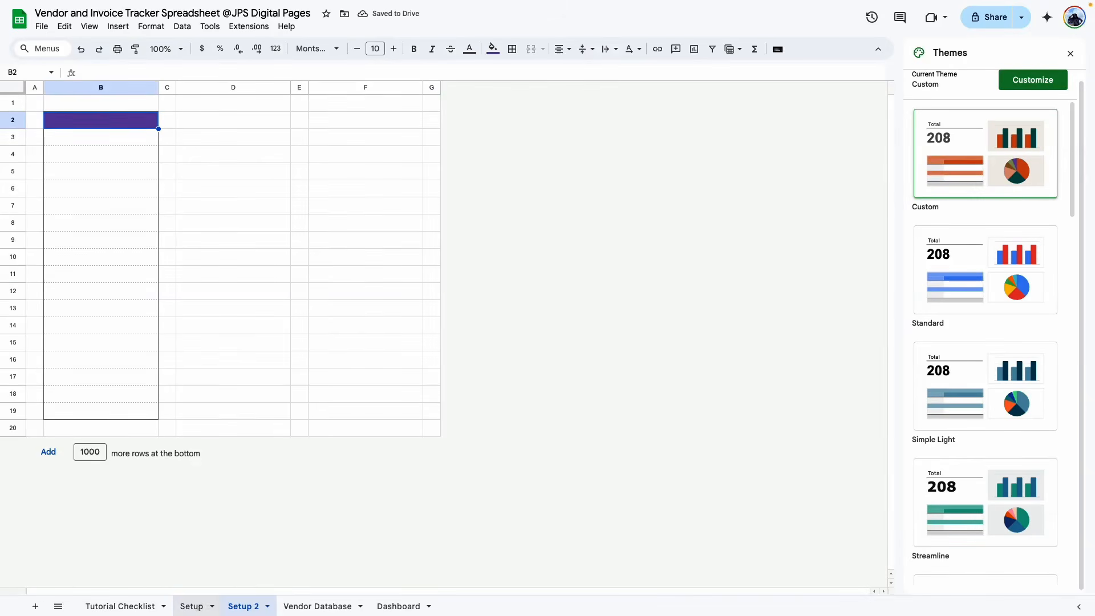
left_click(192, 606)
left_click(399, 606)
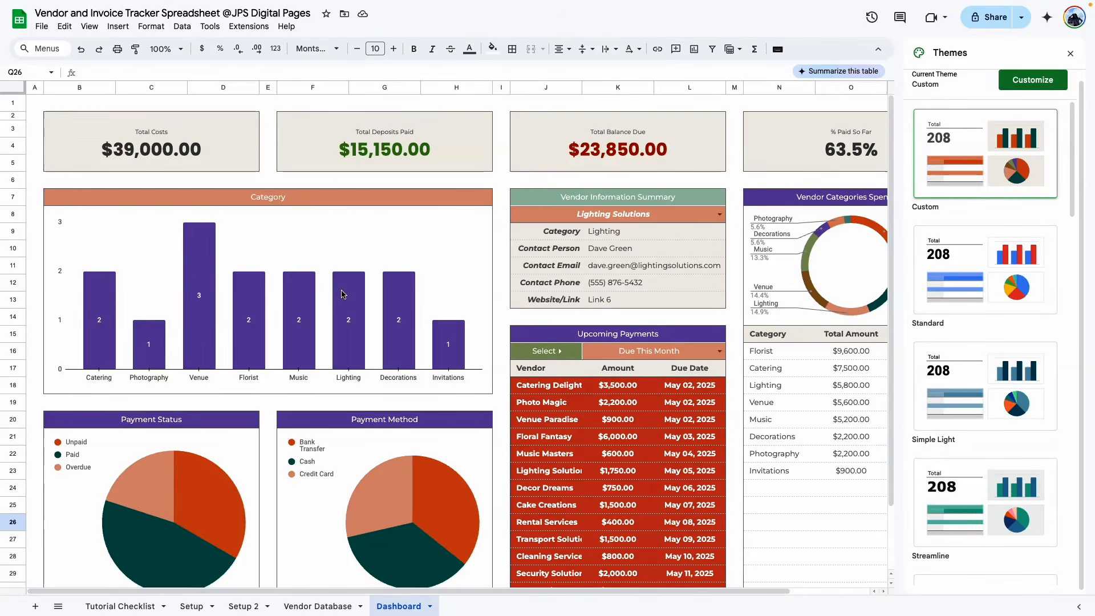
scroll(341, 302, "down", 3)
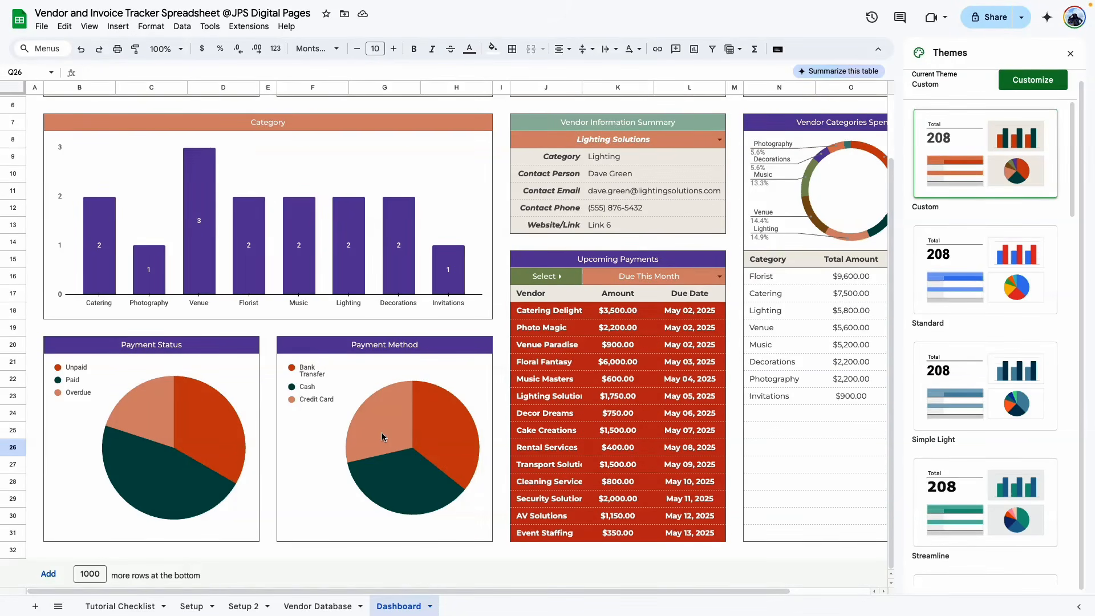
left_click(243, 607)
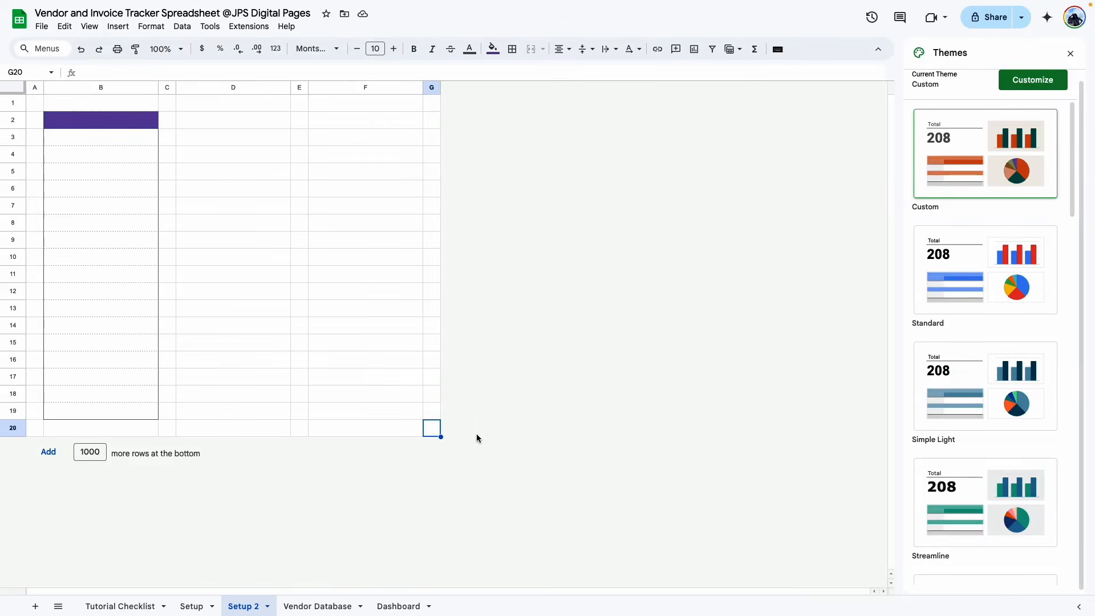
left_click(1070, 53)
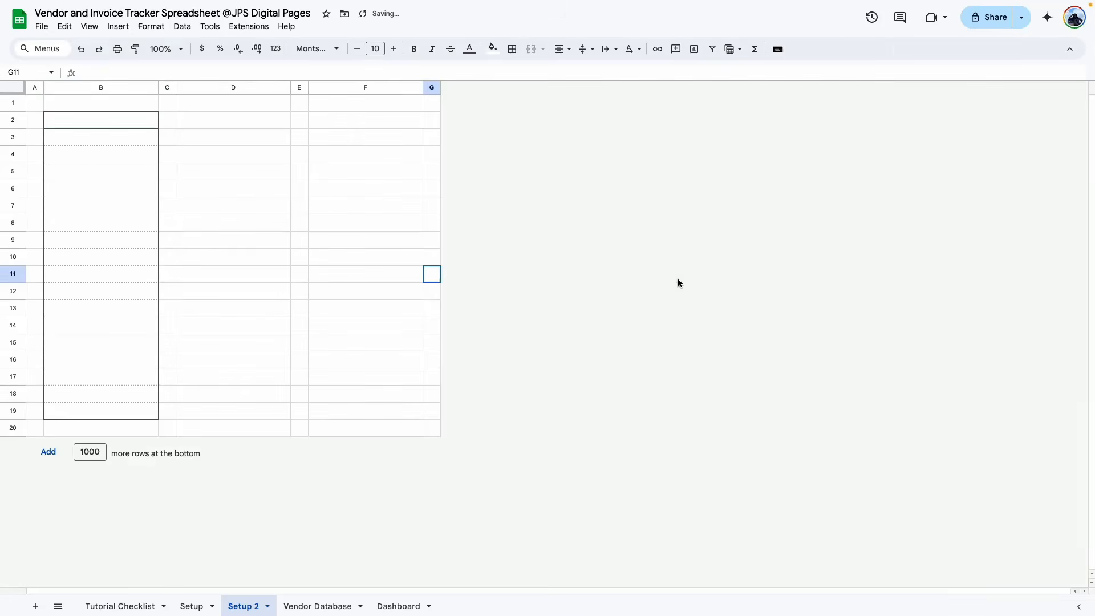
- Fill header cell B2 on Setup 2 with the sage green Accent 6 theme colour
left_click(493, 48)
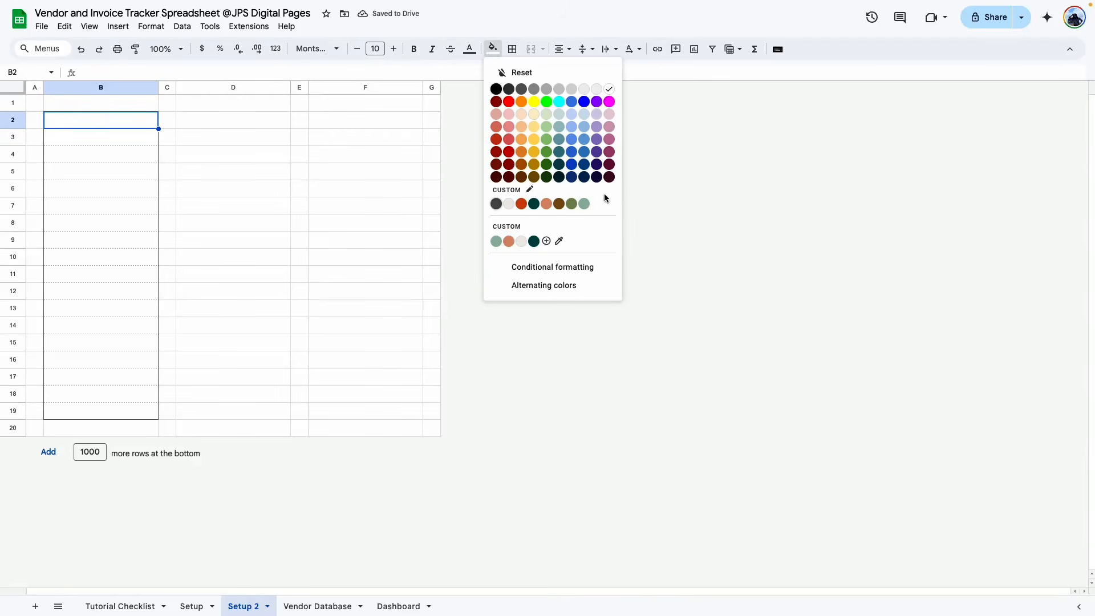
left_click(590, 200)
left_click(366, 171)
left_click(145, 123)
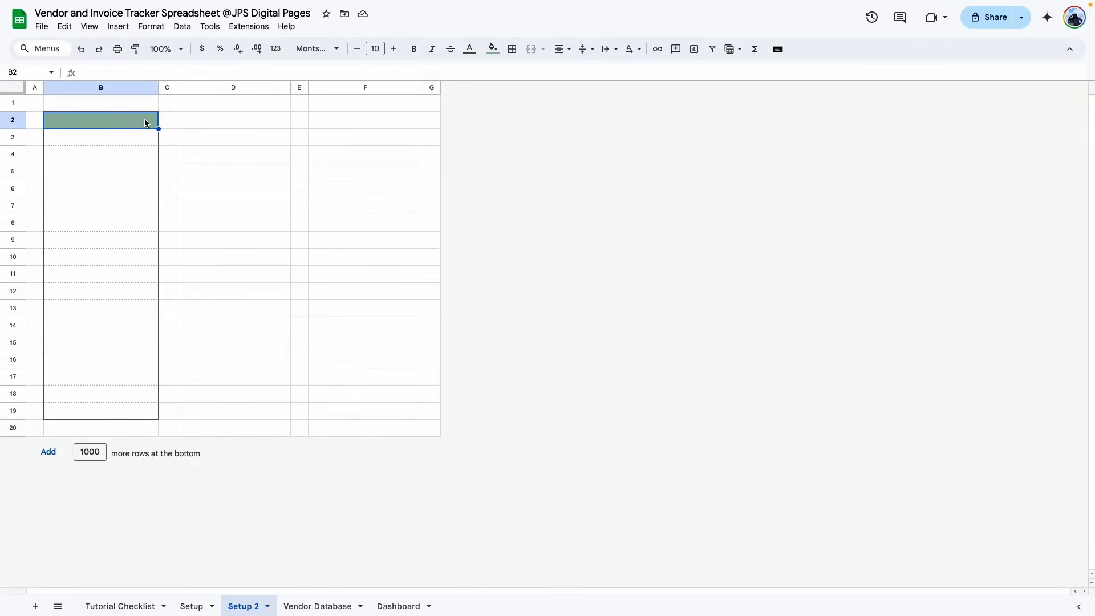
left_click(204, 174)
- Fill B3:B19 with the light beige theme colour and set the text colour of header cell B2 to white
left_click_drag(122, 137, 122, 410)
left_click(493, 49)
left_click(510, 205)
left_click(142, 121)
left_click(493, 48)
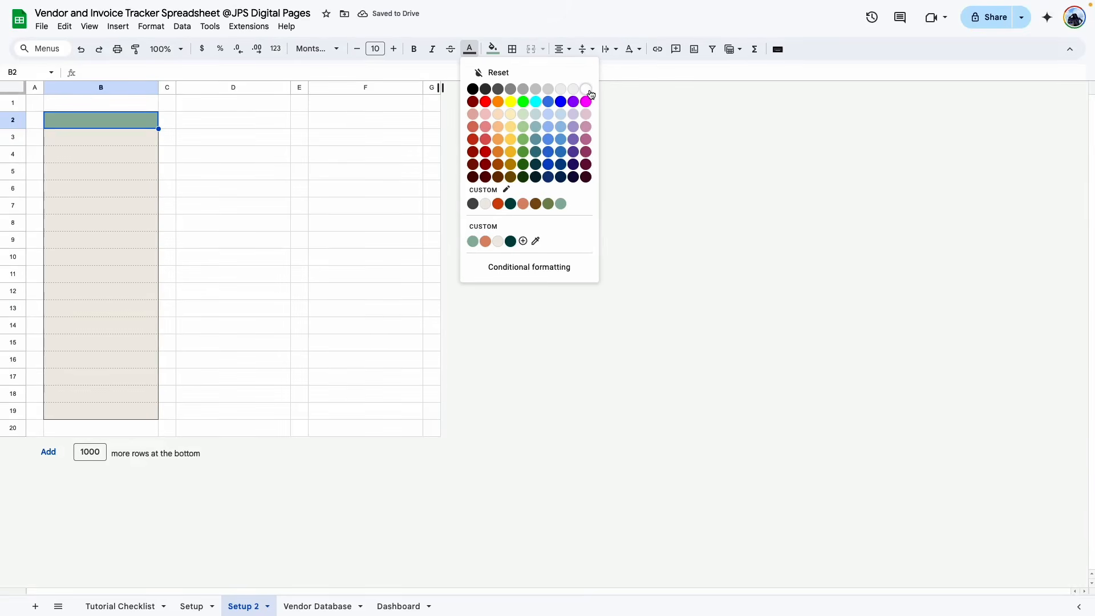
- Copy the formatting of B2:B19 to columns D and F, starting from D2 and F2
left_click_drag(142, 121, 145, 411)
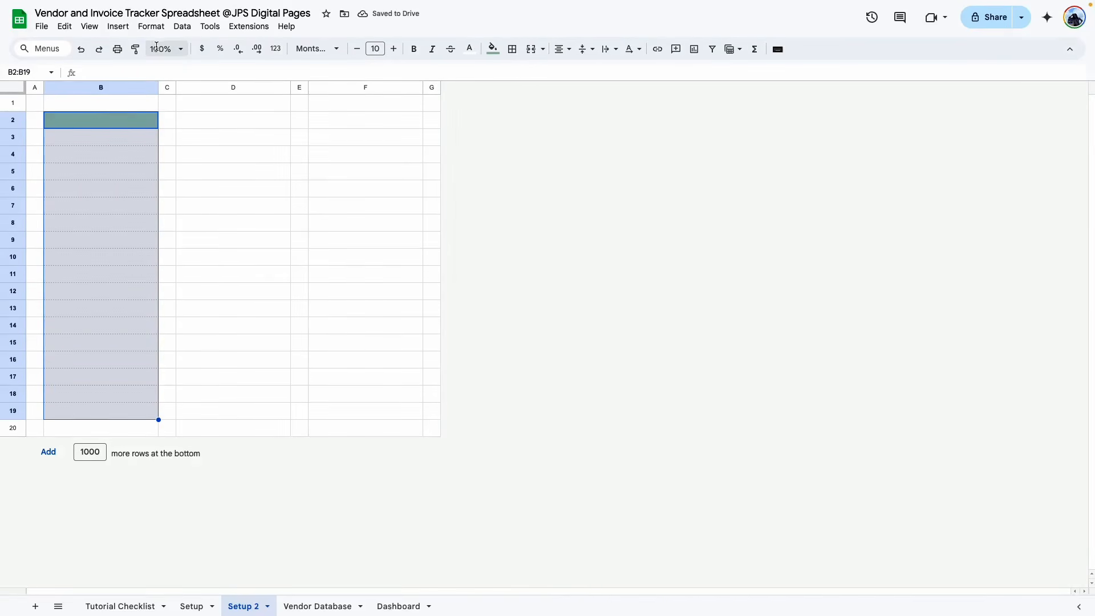
left_click(197, 120)
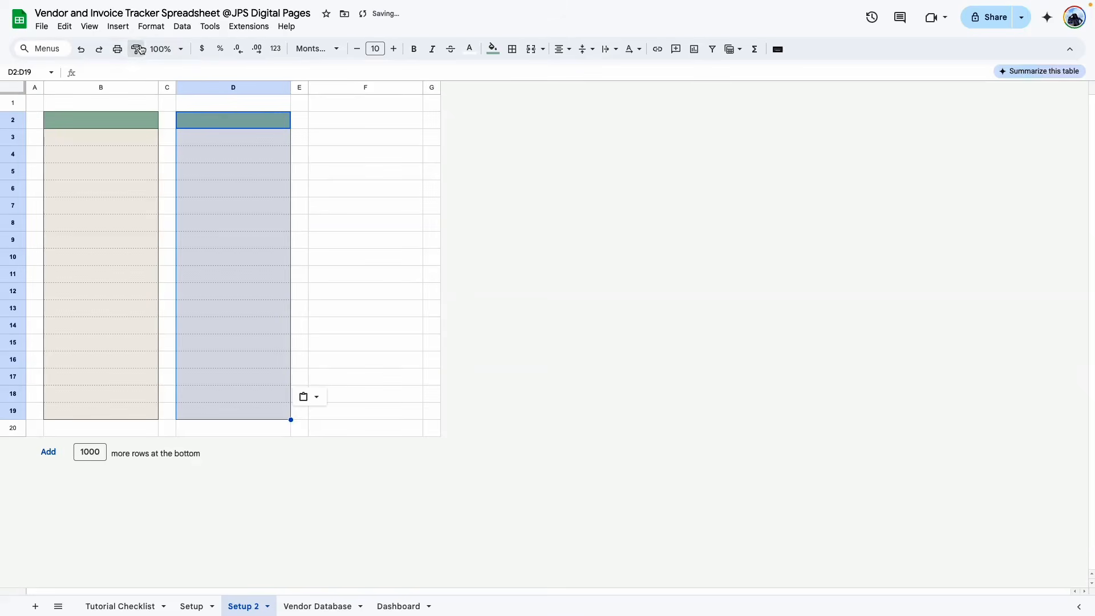
left_click(136, 49)
left_click(335, 121)
left_click(431, 256)
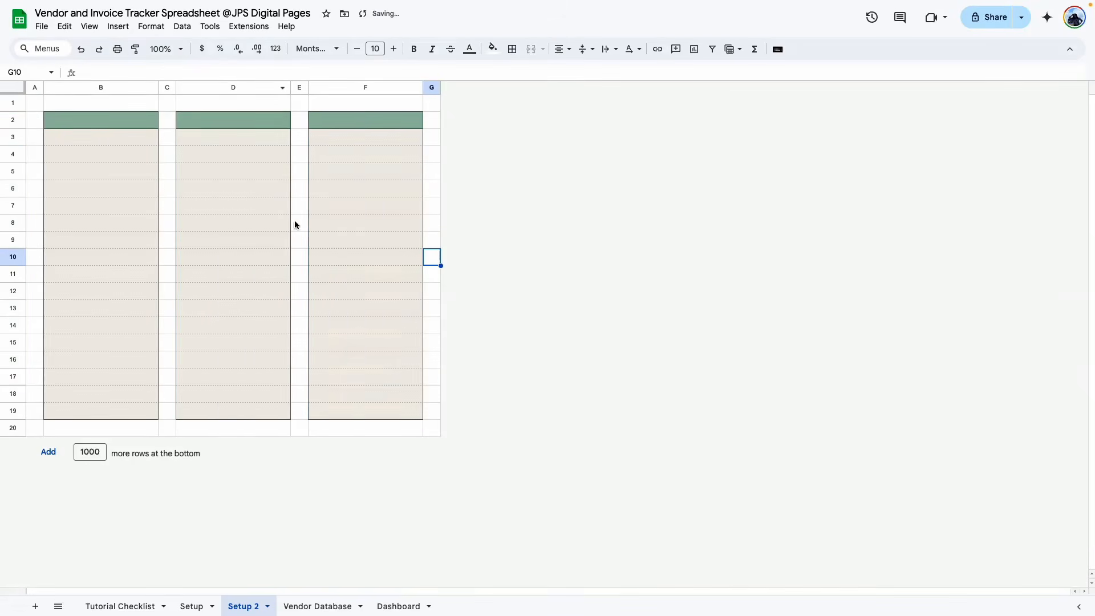
- Zoom the Setup sheet to 150% and review its Category and Payment Method headers
left_click(191, 607)
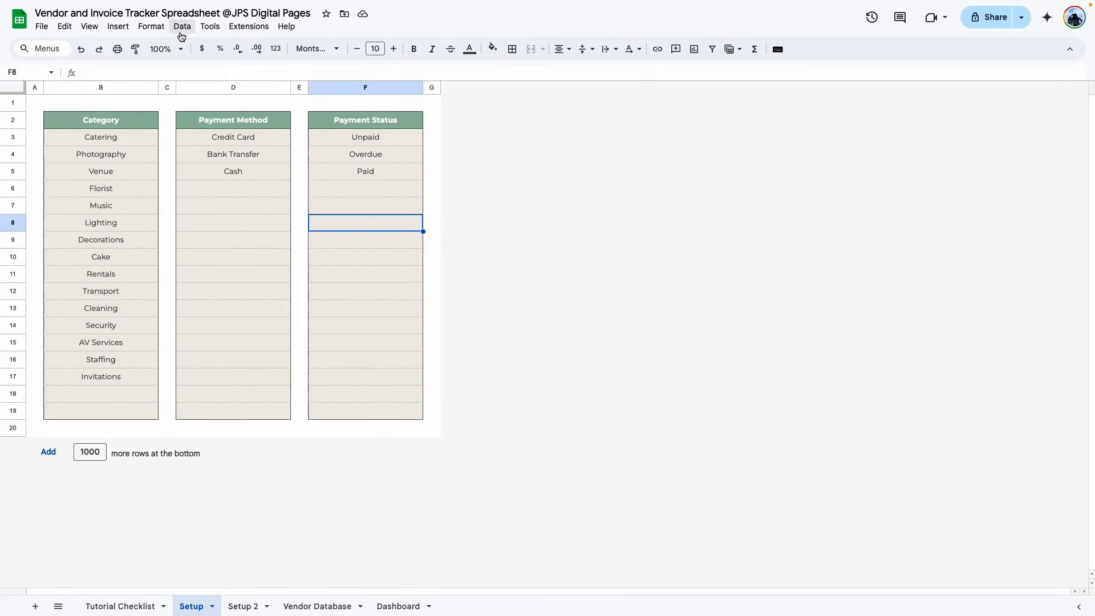
left_click(173, 49)
left_click(178, 171)
left_click(534, 417)
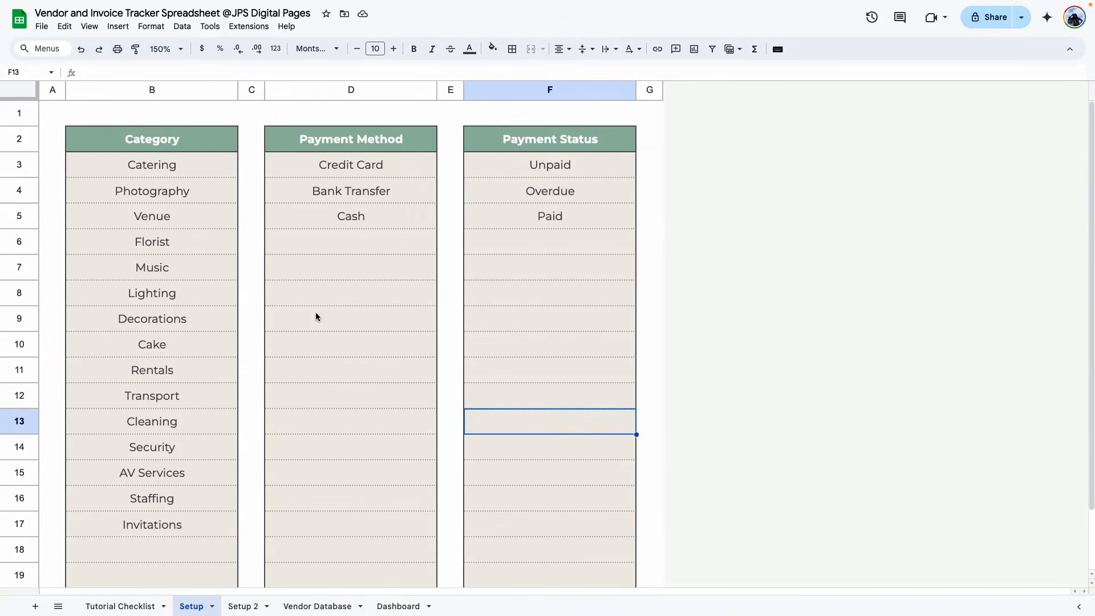
left_click(160, 145)
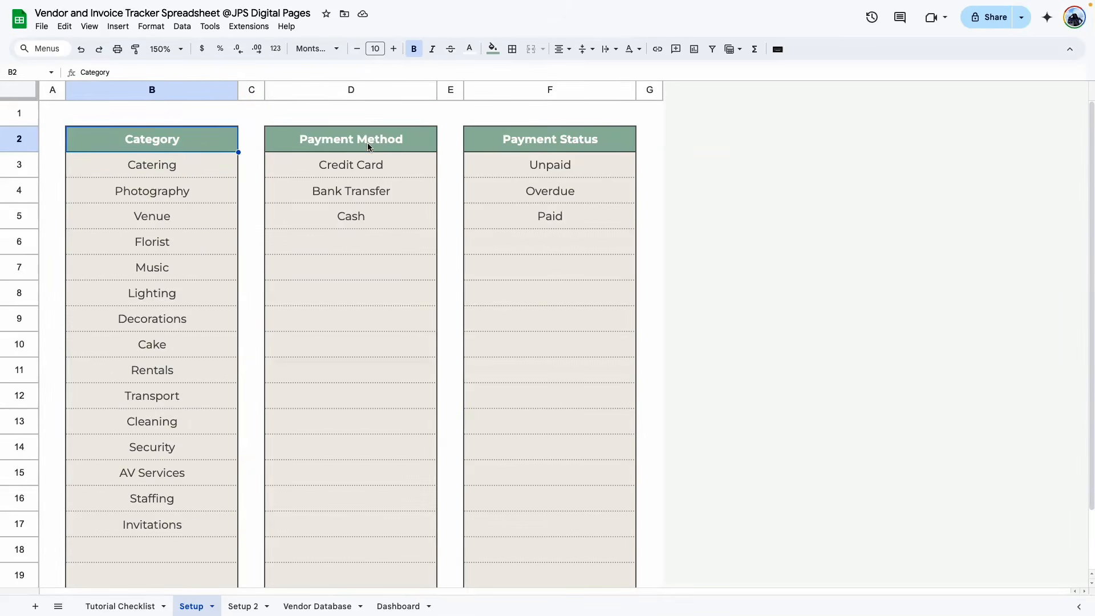
left_click(368, 147)
- Copy B2:F19 from the Setup sheet and paste only the values into Setup 2 at B2
left_click_drag(222, 145, 479, 522)
key("super+c")
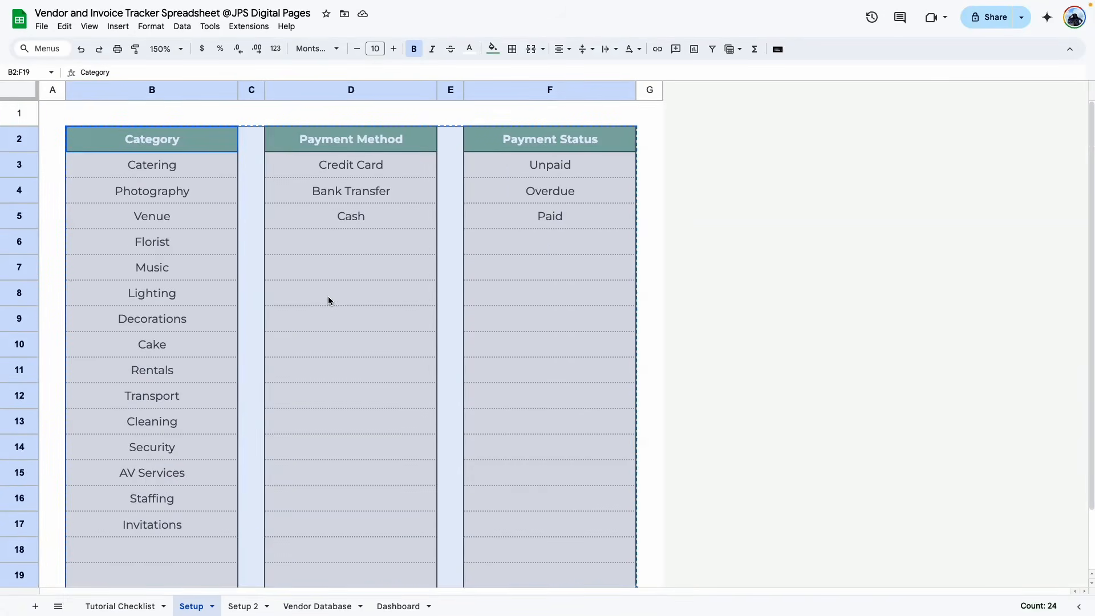
left_click(243, 606)
right_click(160, 141)
mouse_move(279, 210)
left_click(384, 213)
left_click(350, 318)
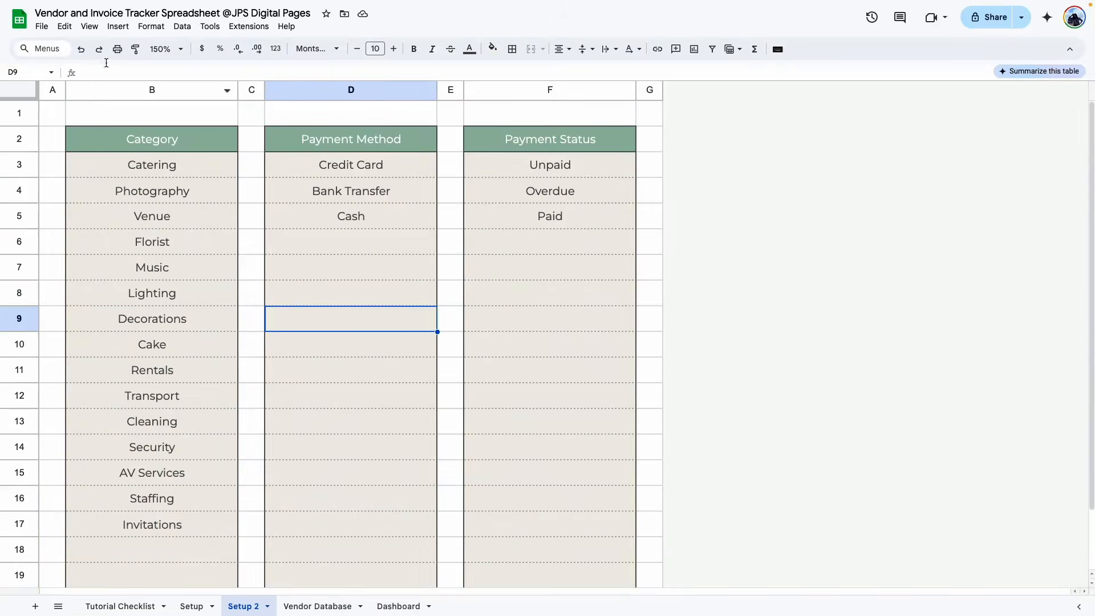
- Hide the gridlines on the Setup 2 sheet and look over the finished lists
left_click(89, 26)
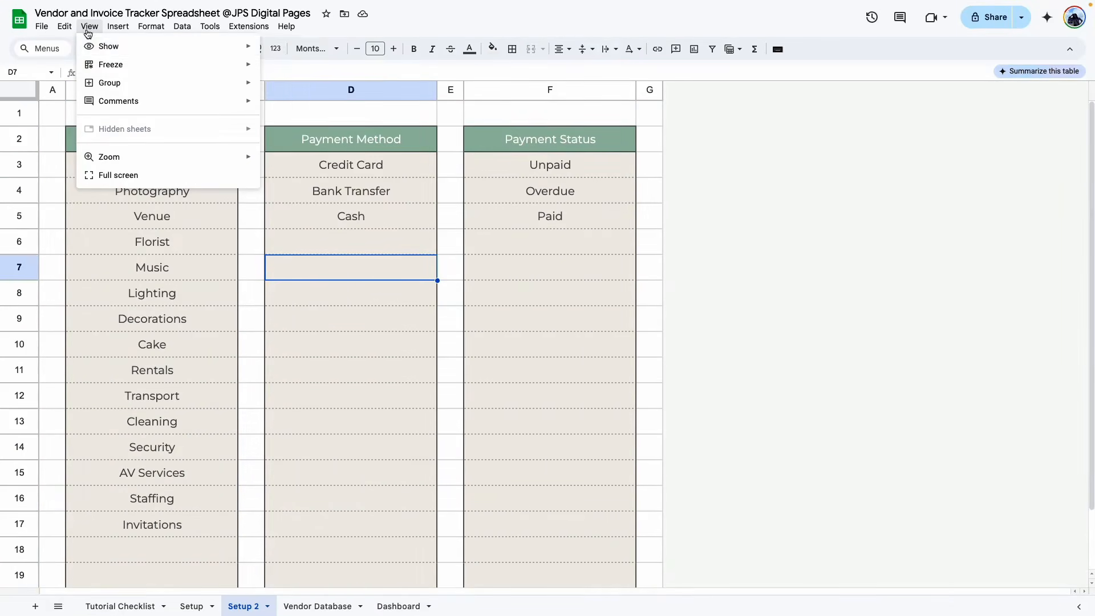
mouse_move(216, 46)
left_click(294, 68)
left_click(641, 324)
scroll(279, 291, "down", 2)
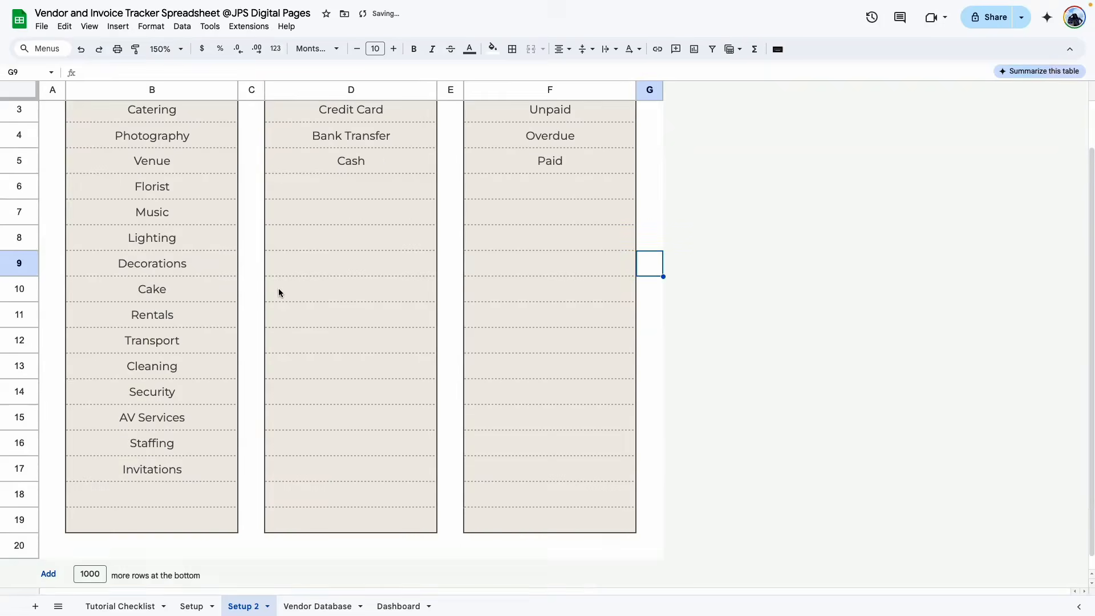
scroll(278, 291, "up", 2)
left_click(542, 472)
- Zoom the Tutorial Checklist sheet to 200% and tick off the Setup tab item
left_click(120, 605)
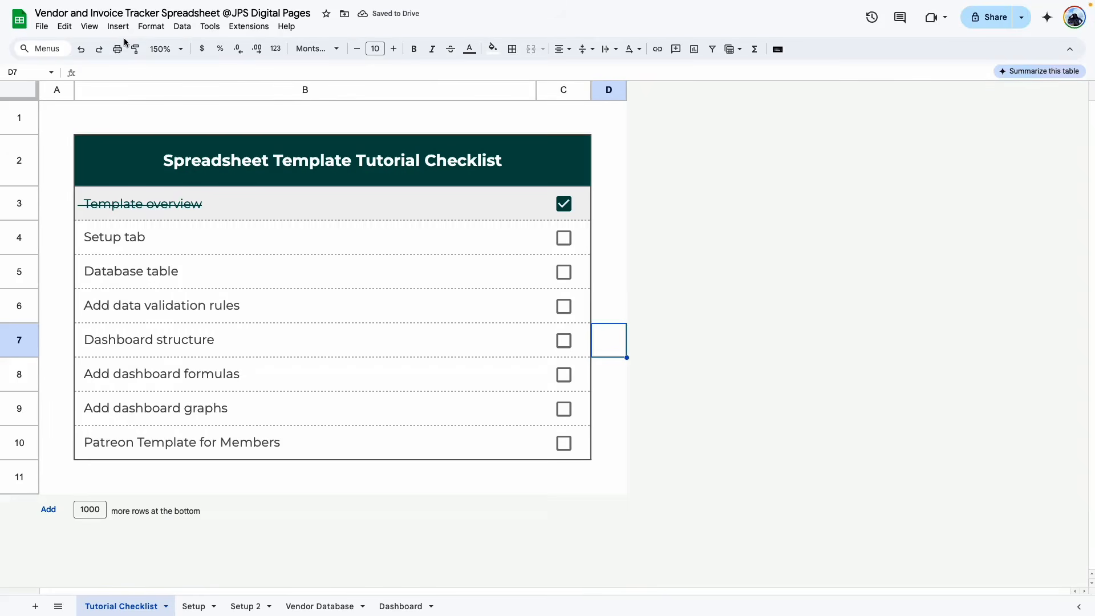
left_click(166, 49)
left_click(167, 179)
left_click(739, 283)
left_click(292, 341)
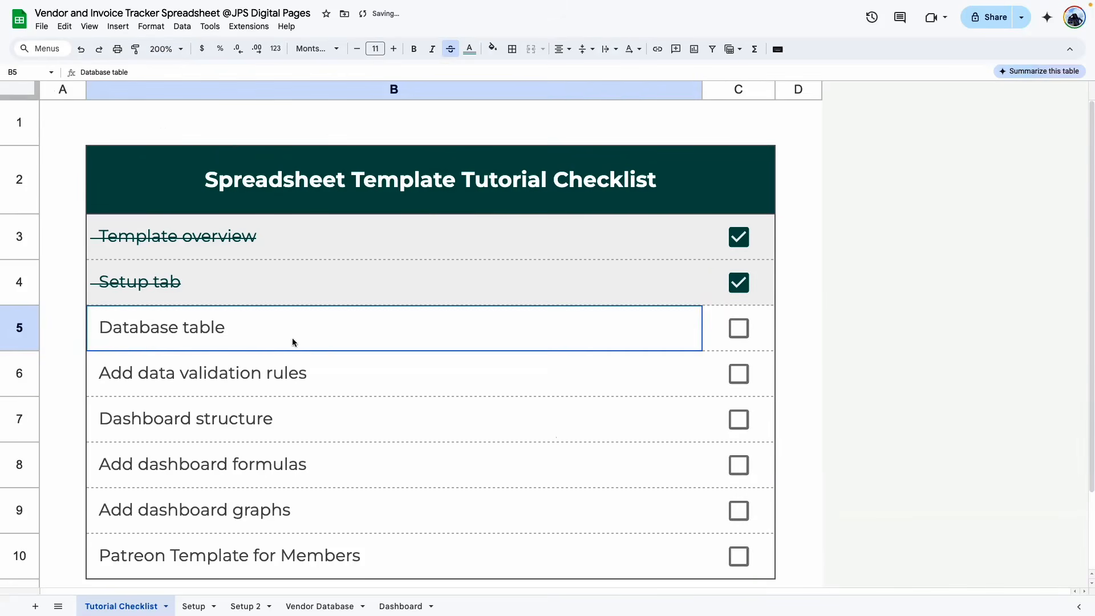
- Add a new sheet after Vendor Database and rename it Vendor Database 2
left_click(318, 606)
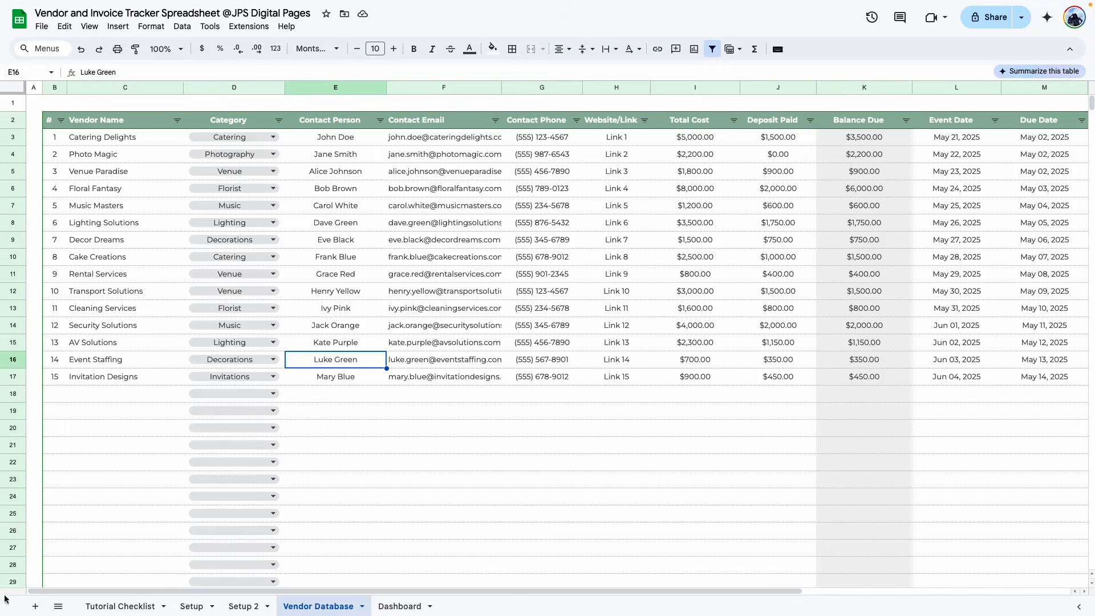
left_click(35, 605)
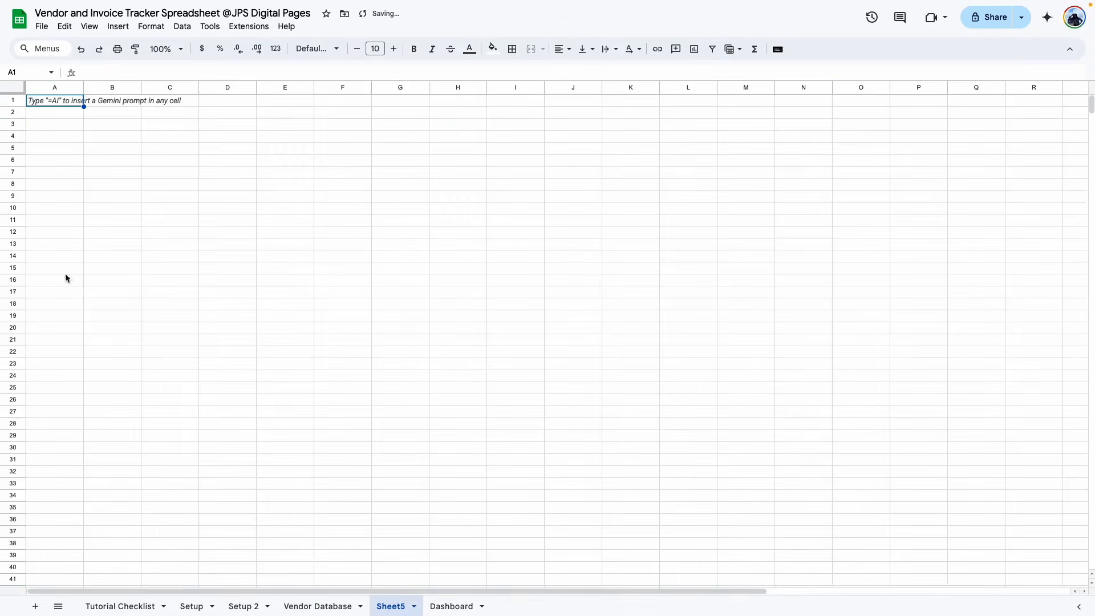
double_click(384, 608)
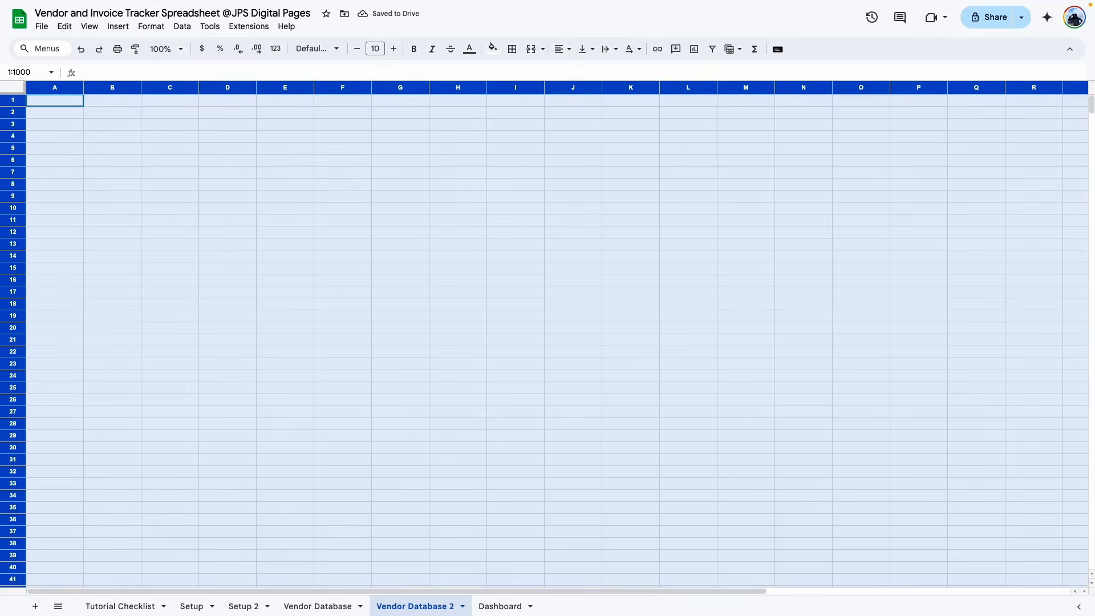
- Set all cells of Vendor Database 2 to the Montserrat font, centred horizontally and aligned to the middle vertically
left_click(317, 49)
left_click(413, 181)
left_click(564, 49)
left_click(581, 71)
left_click(586, 49)
left_click(603, 70)
left_click(516, 268)
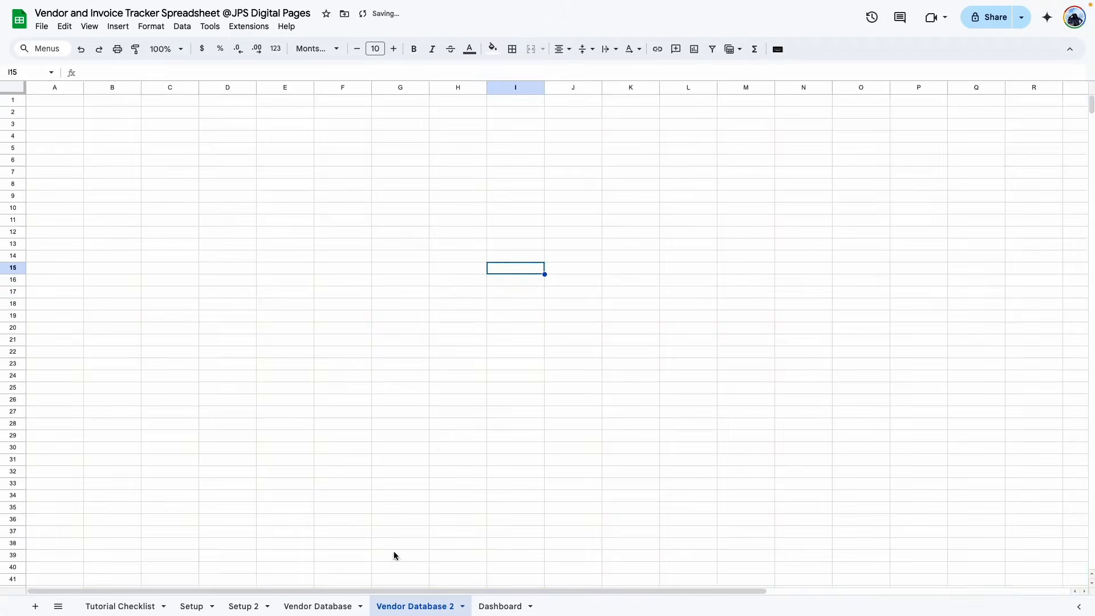
- Check the last column used on the Vendor Database sheet and remove the columns beyond Q on Vendor Database 2
left_click(319, 606)
scroll(685, 343, "right", 10)
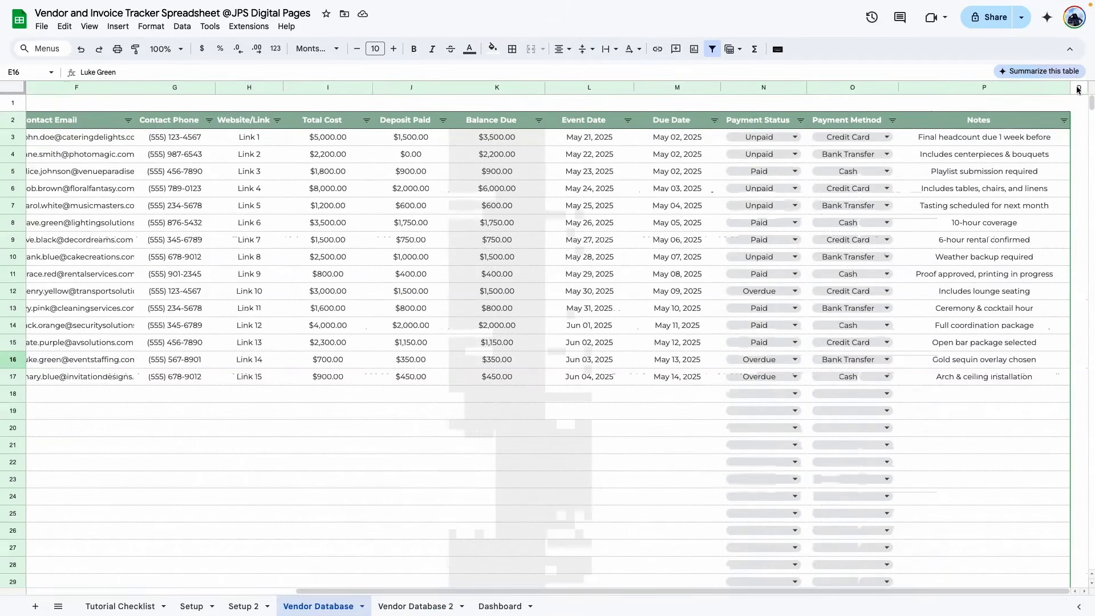
left_click(416, 606)
- Set the height of all 1000 rows on Vendor Database 2 to 30 pixels
left_click(15, 101)
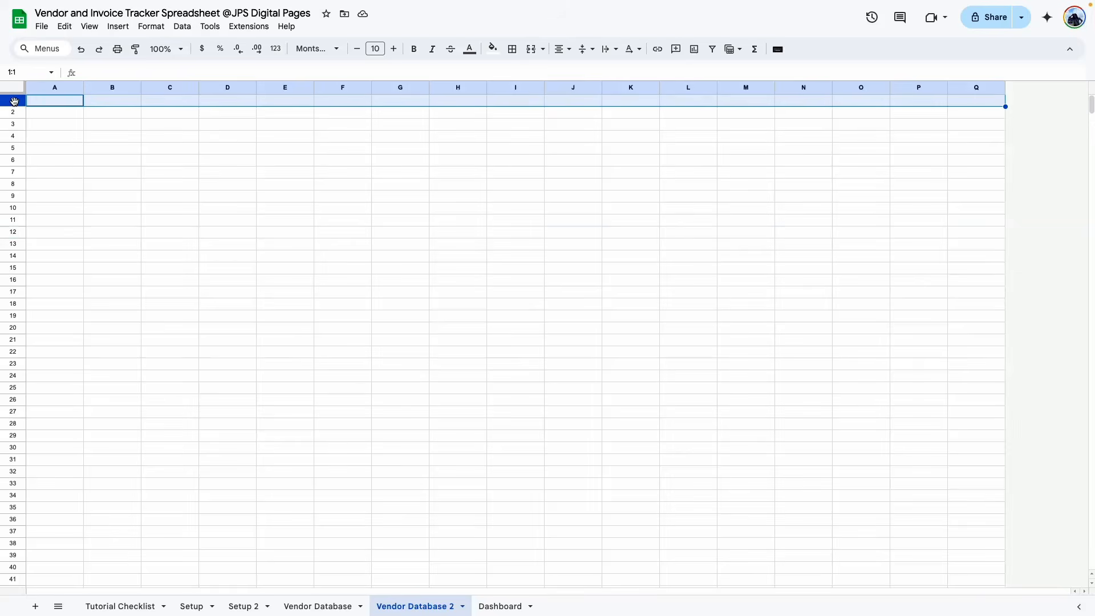
key("ctrl+shift+Down")
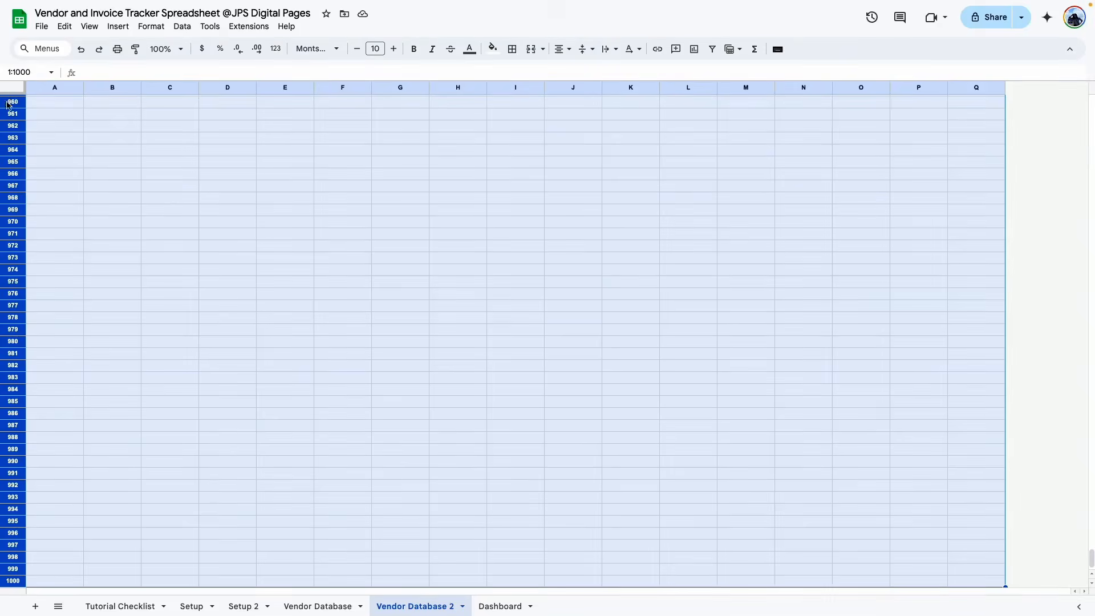
right_click(8, 104)
left_click(69, 289)
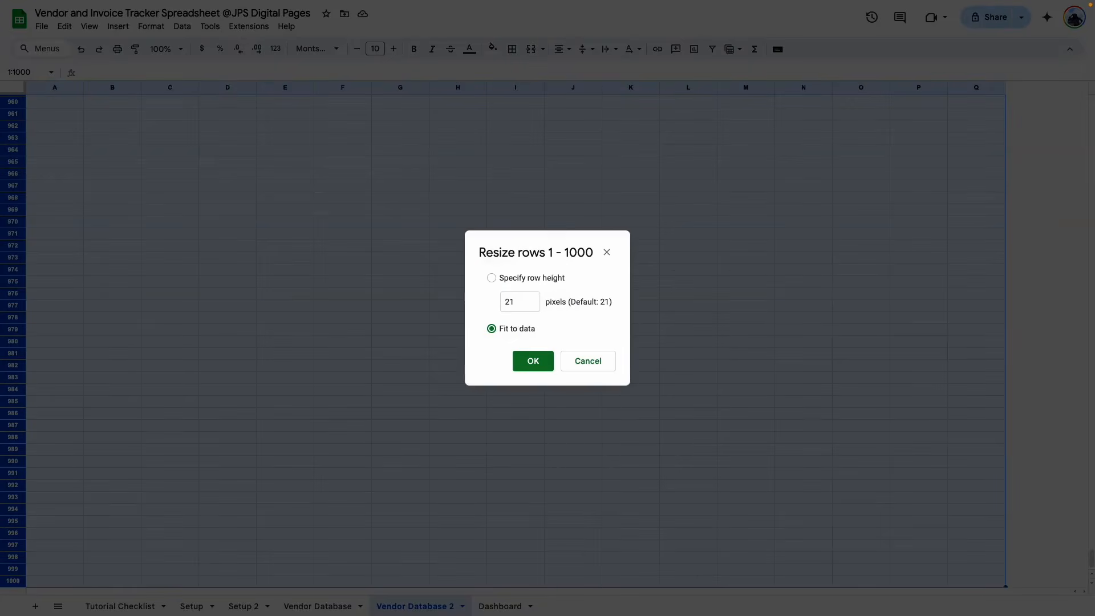
left_click(520, 305)
type("30")
key("Return")
scroll(468, 247, "up", 20)
left_click(514, 240)
- Set the width of the margin columns A and Q to 30 pixels
left_click(63, 88)
left_click(962, 89, "super")
right_click(962, 89)
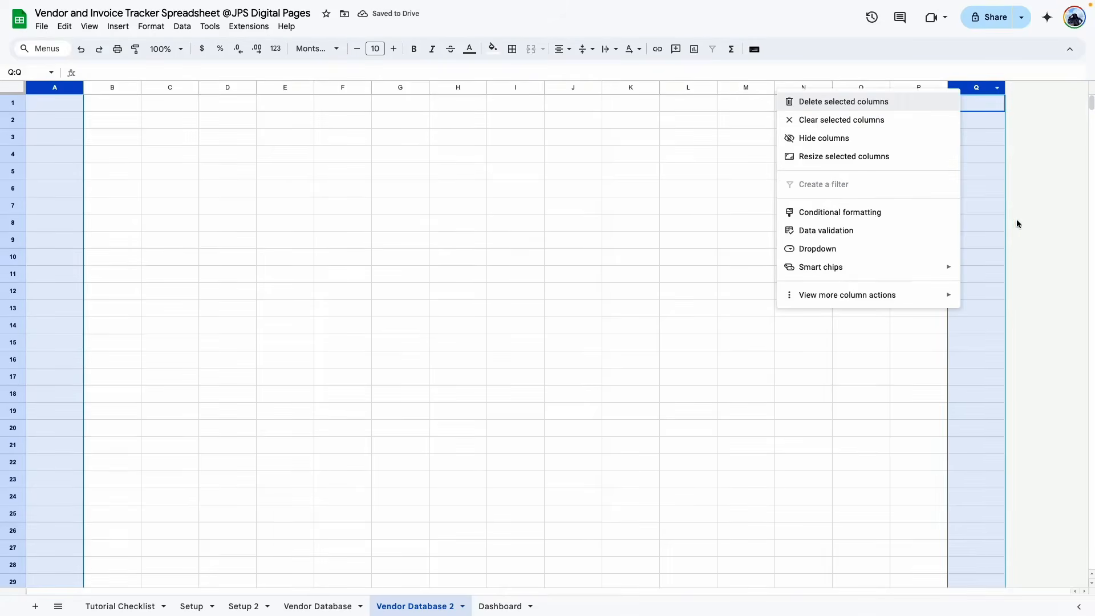
left_click(868, 155)
type("30")
key("Return")
- Add a dark grey outer border around the header row range B2:P2
left_click_drag(72, 120, 867, 128)
left_click(513, 48)
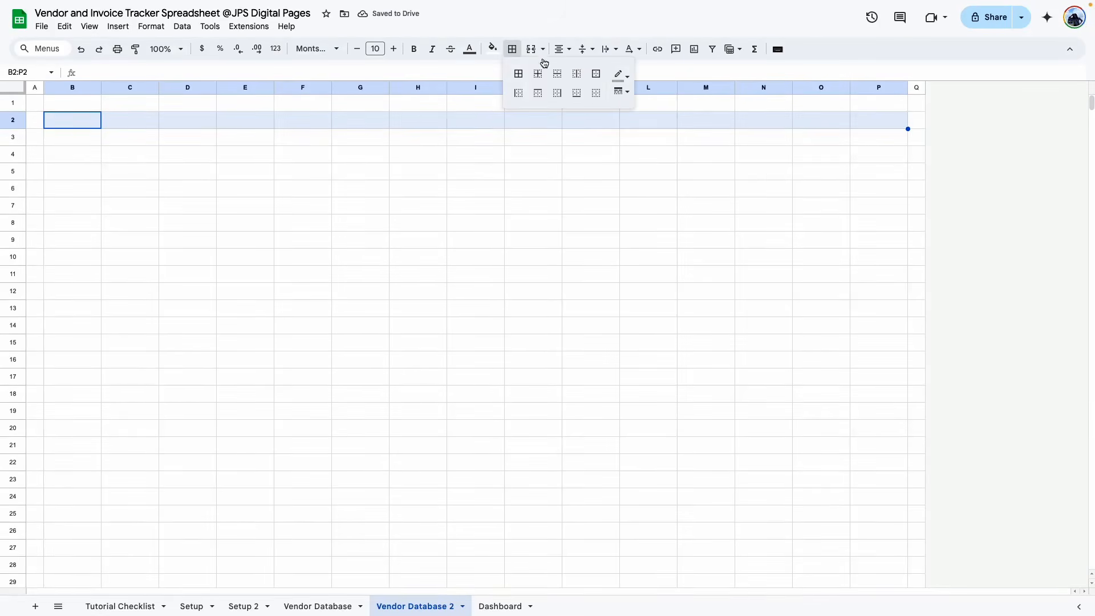
left_click(622, 91)
left_click(644, 114)
left_click(596, 74)
left_click(635, 276)
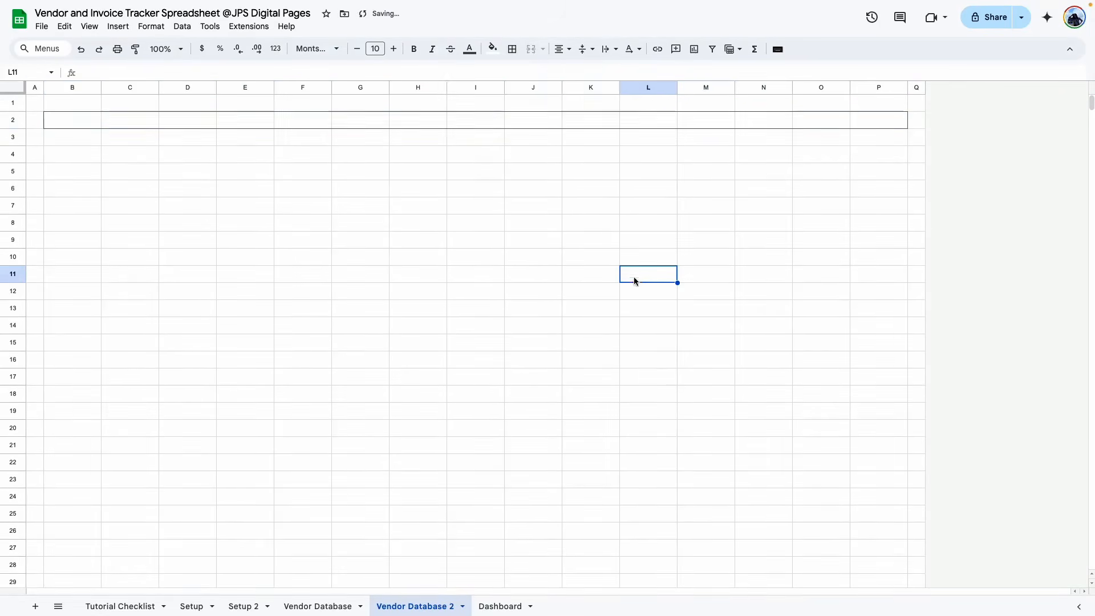
- Add a dark grey outer border around the table body, B3:P1000
left_click_drag(56, 139, 853, 238)
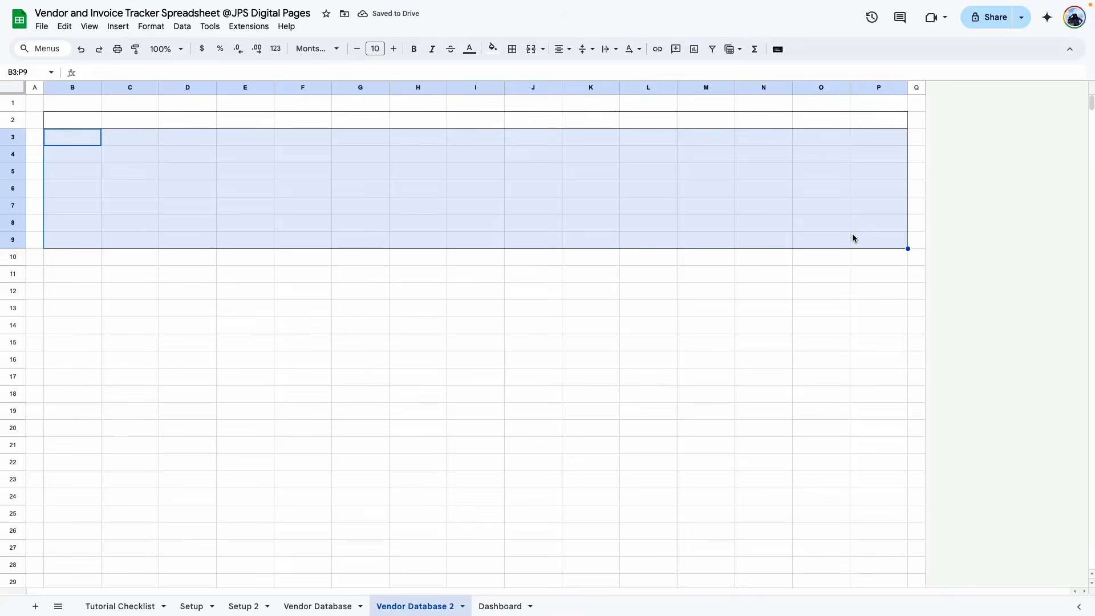
key("ctrl+shift+Down")
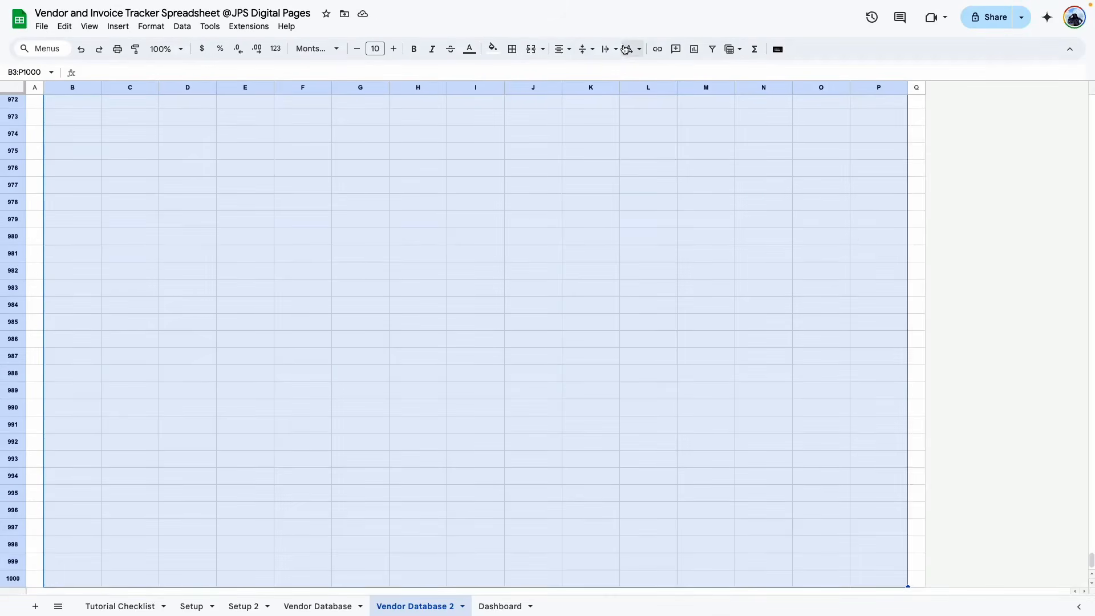
left_click(512, 48)
left_click(596, 73)
left_click(297, 173)
key("ctrl+shift+Up")
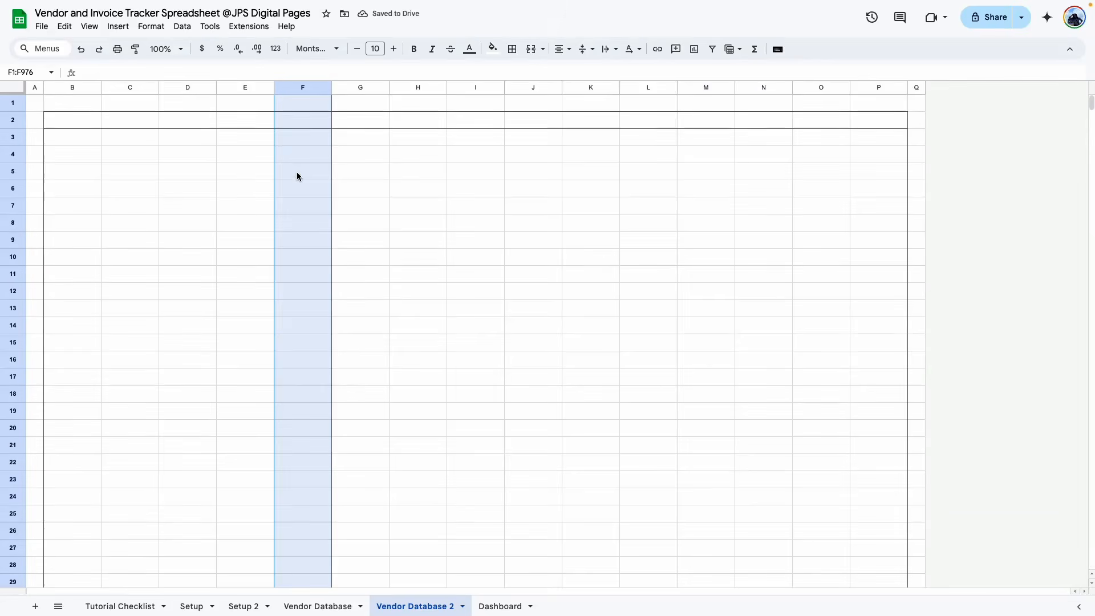
left_click(229, 177)
- Add lighter grey inner horizontal borders between the table rows in B3:P1000
left_click_drag(57, 137, 862, 241)
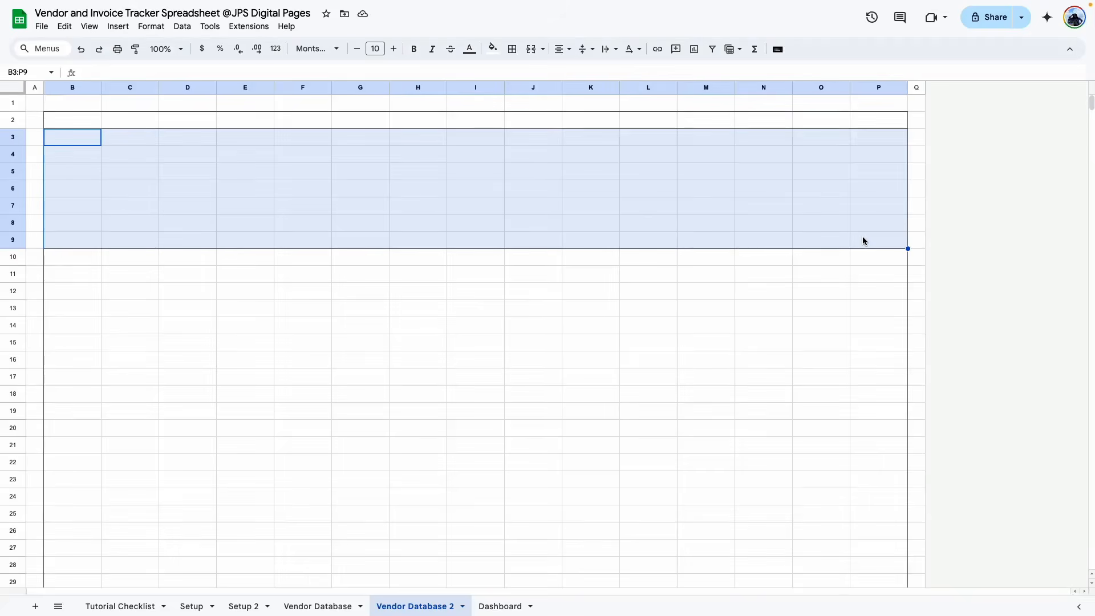
key("ctrl+shift+Down")
scroll(717, 186, "up", 10)
left_click(512, 48)
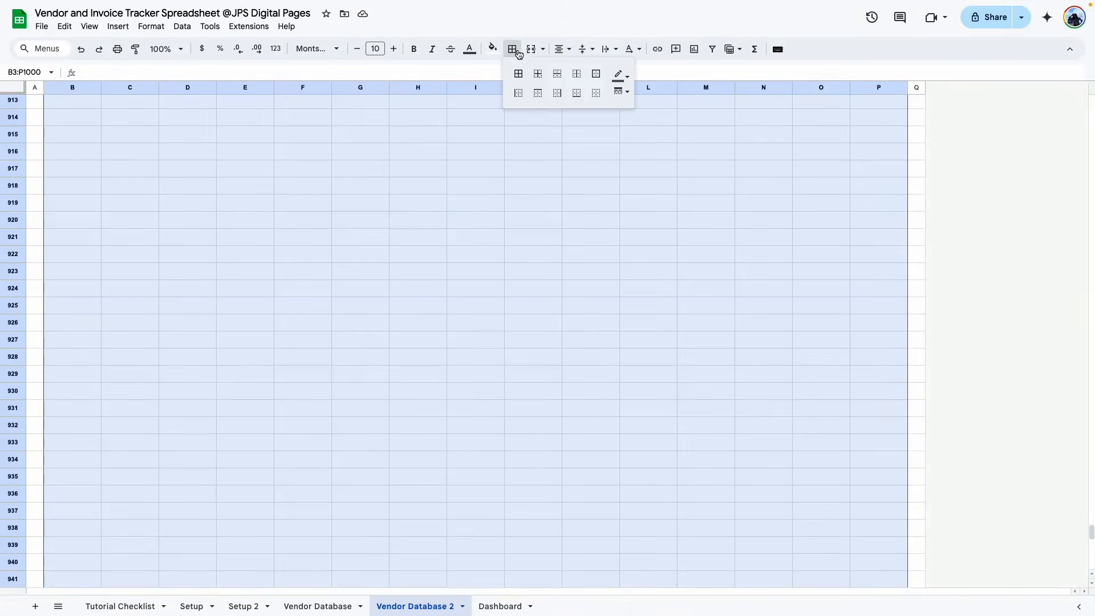
left_click(620, 74)
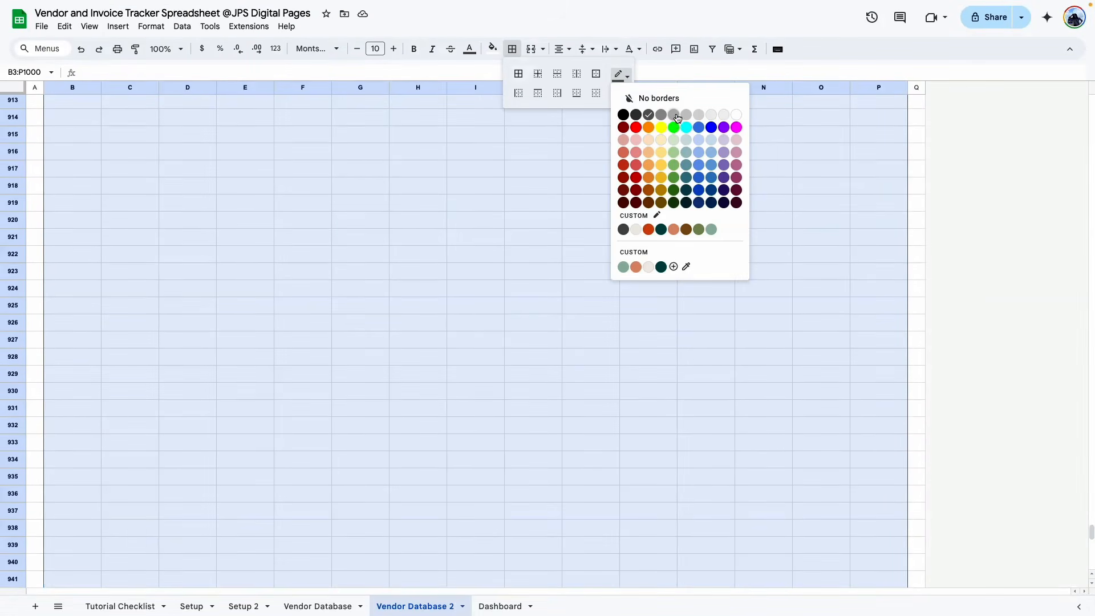
left_click(677, 118)
left_click(558, 76)
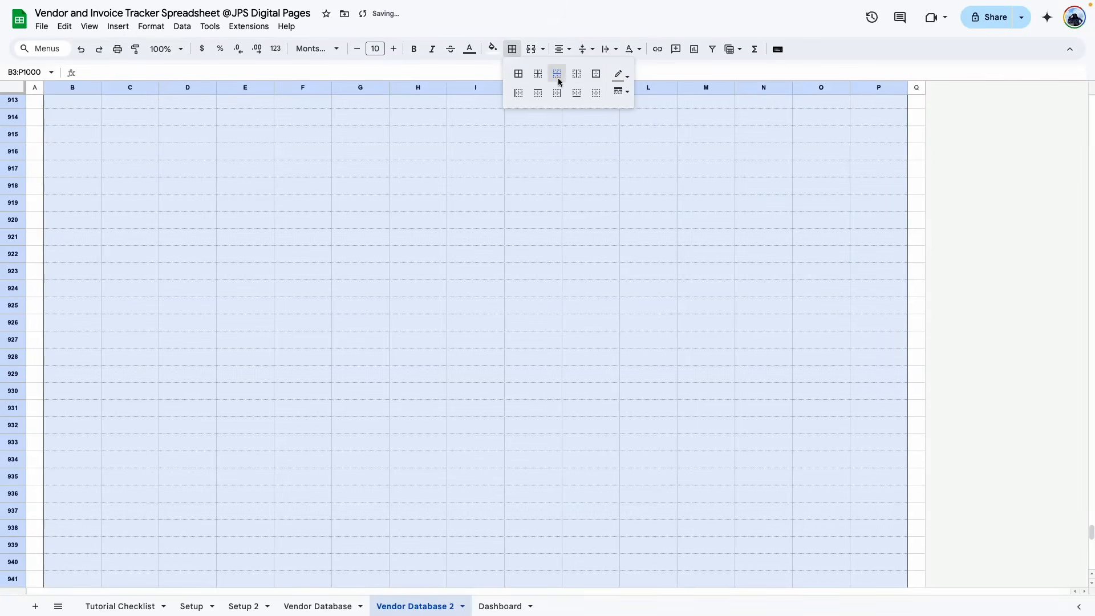
left_click(564, 209)
scroll(564, 209, "up", 20)
- Fill the header row B2:P2 with the custom sage green colour
left_click_drag(72, 121, 874, 120)
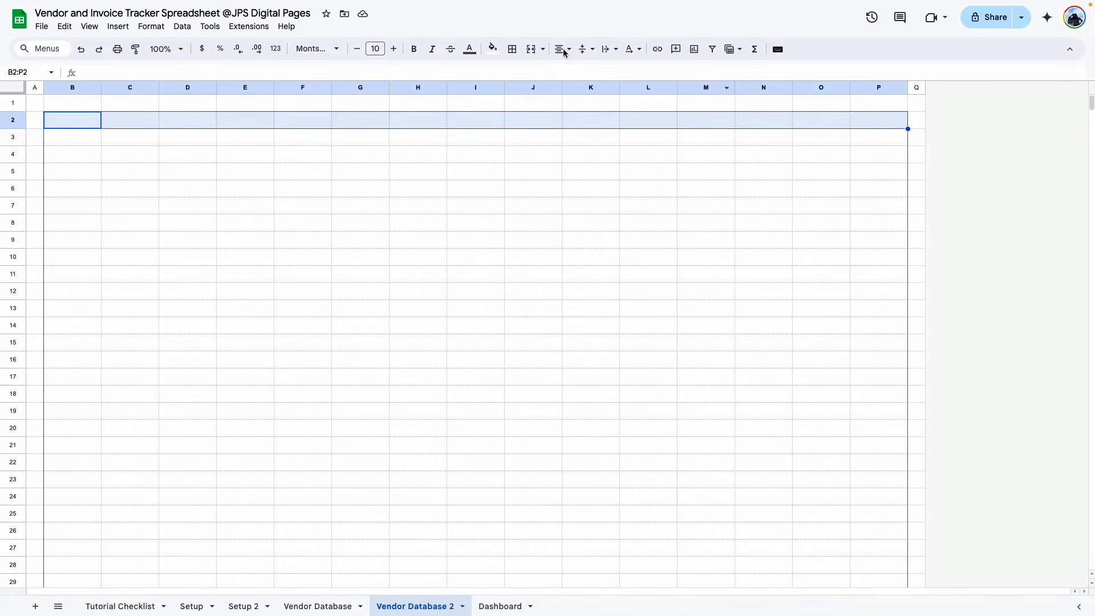
left_click(493, 48)
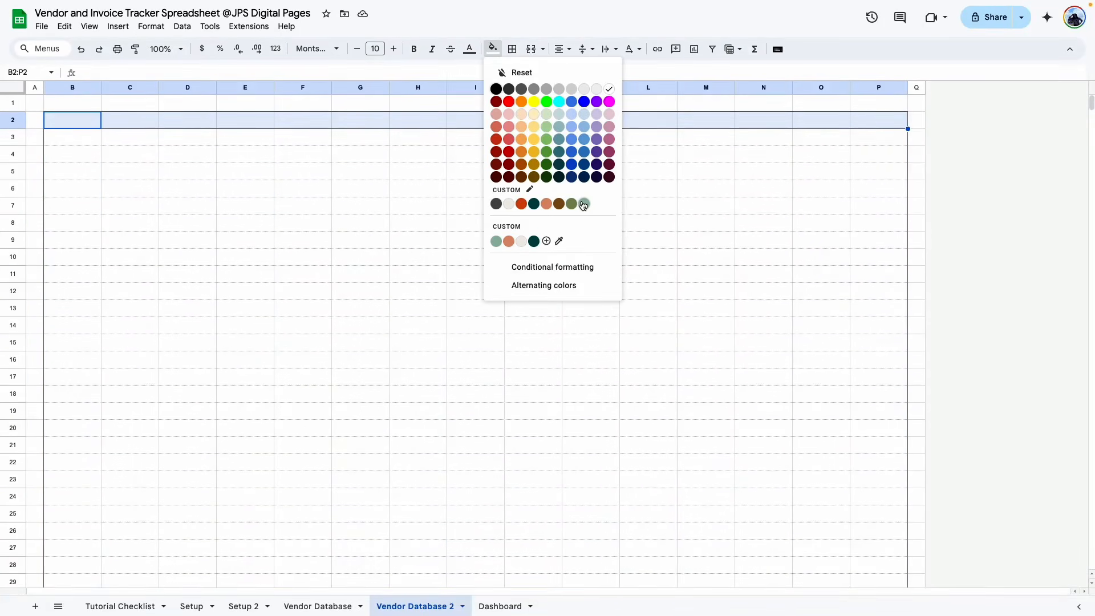
left_click(583, 204)
left_click(406, 276)
left_click(188, 342)
- Copy the Vendor Database column headers, # through Notes, into B2:P2 of Vendor Database 2 and make their text white
left_click(296, 604)
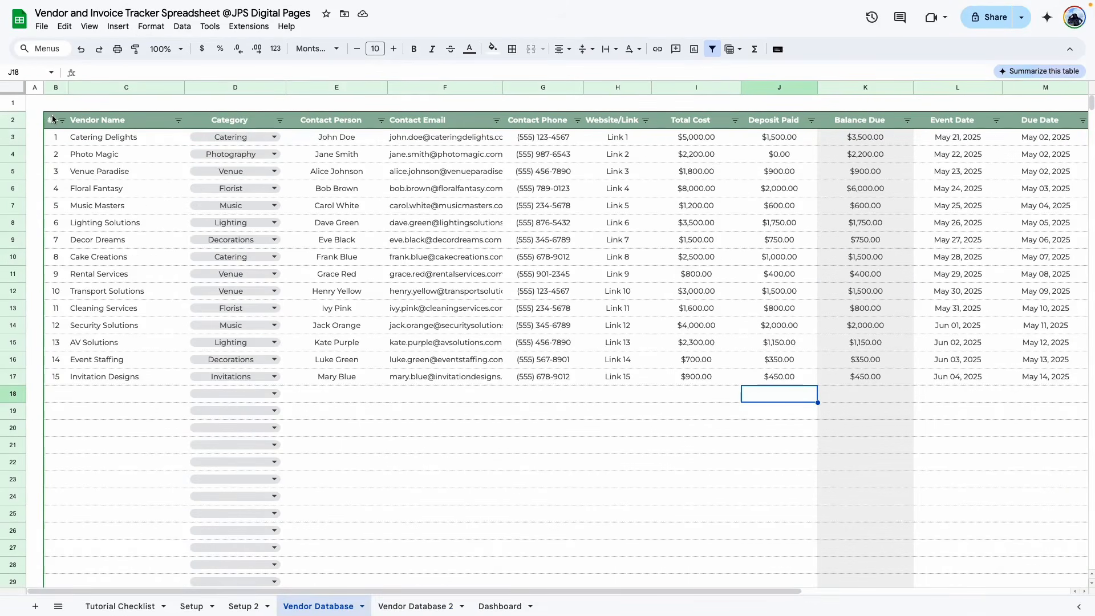
left_click_drag(52, 120, 1061, 122)
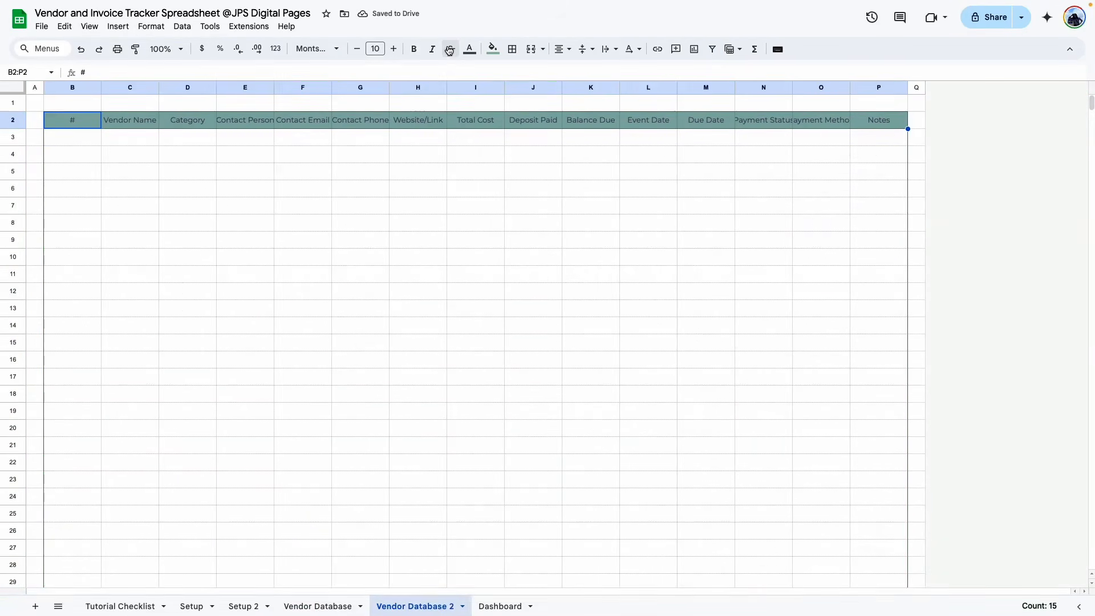
left_click(469, 49)
left_click(584, 88)
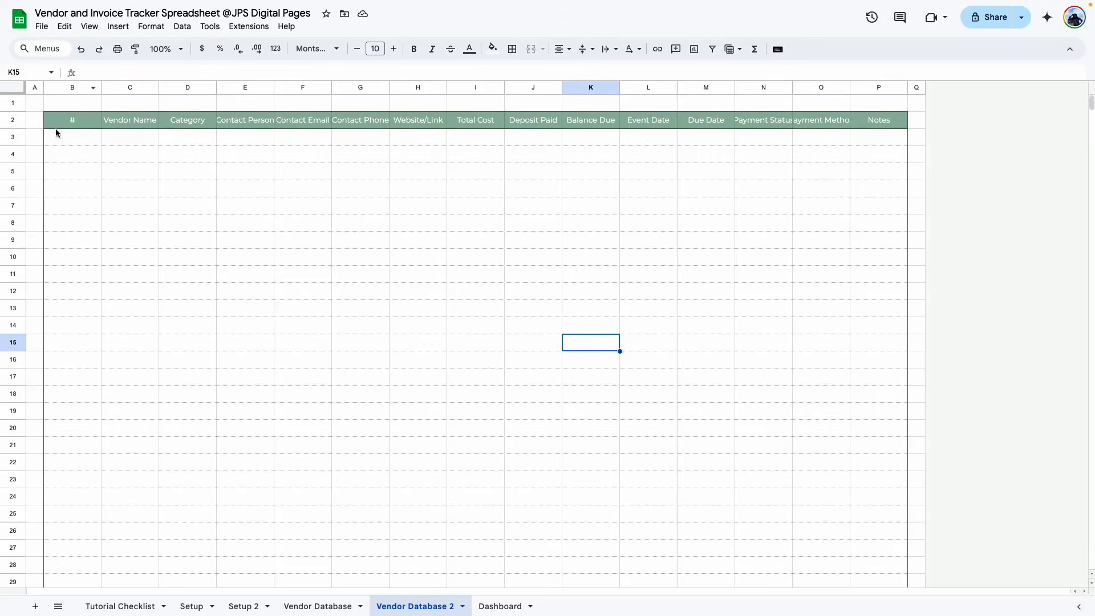
- Narrow the # column to suit short numbers and set the Vendor Name column's width to 200 pixels
left_click_drag(101, 87, 67, 87)
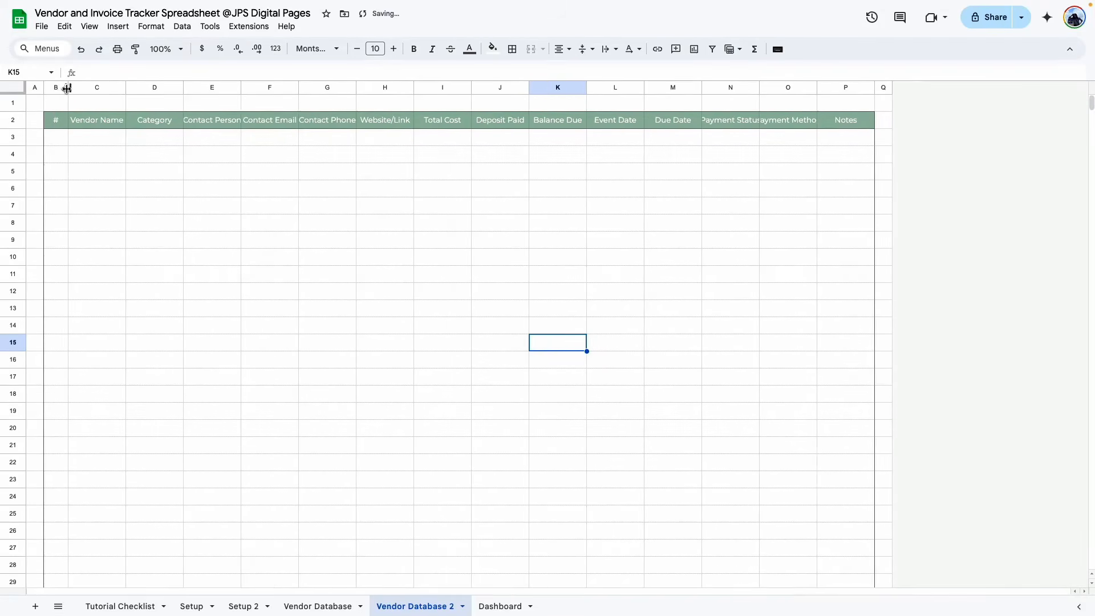
left_click(129, 204)
left_click_drag(67, 87, 168, 87)
left_click(55, 141)
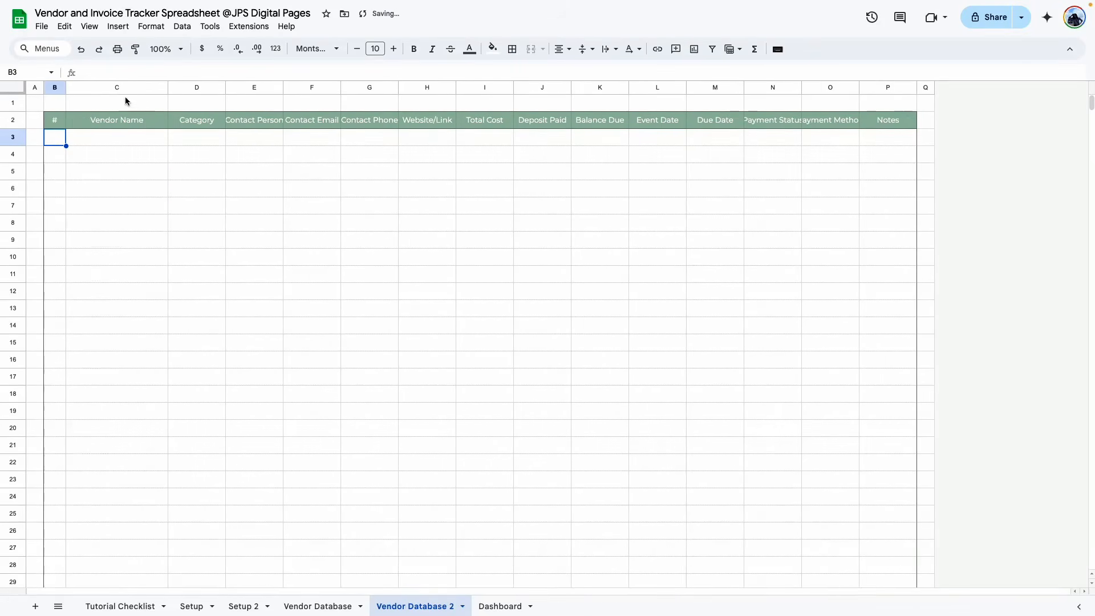
right_click(112, 90)
left_click(160, 273)
type("200")
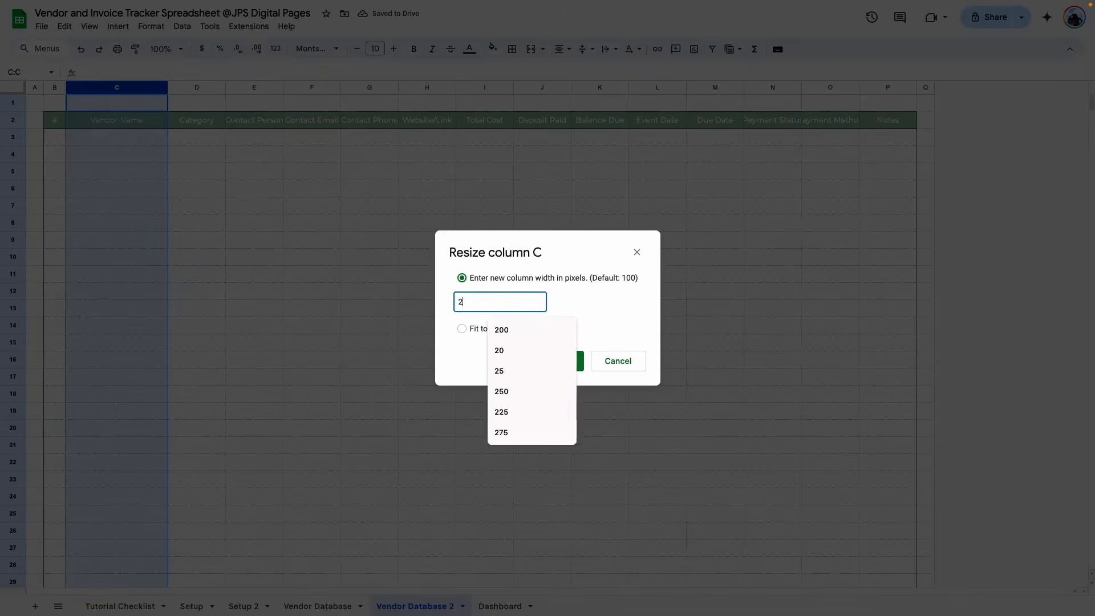
key("Return")
- Set the Category column's width to 150 pixels
left_click(206, 87)
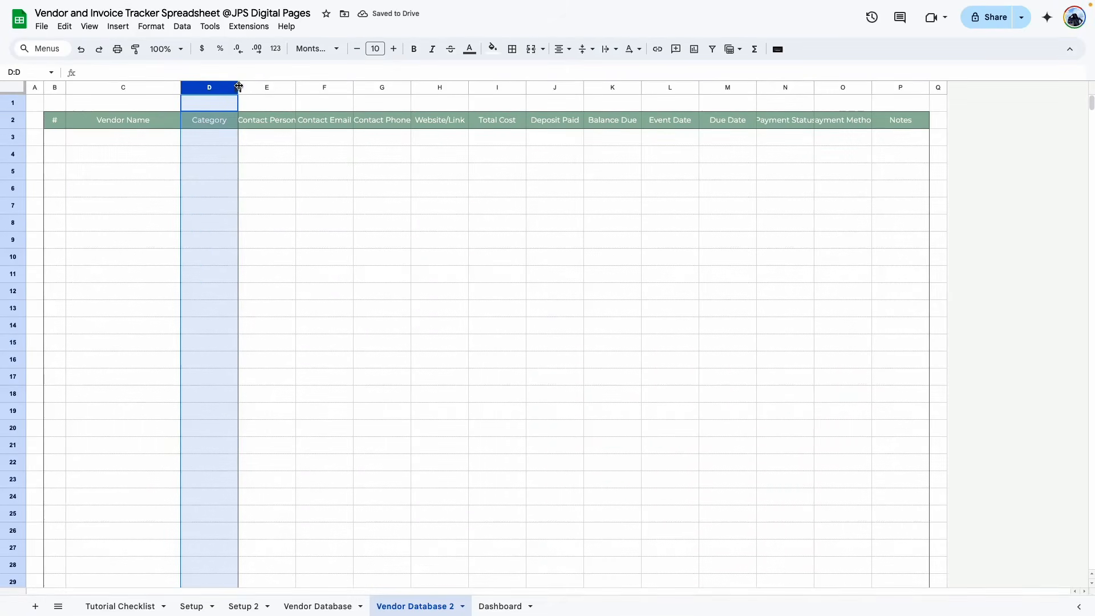
left_click(211, 88)
right_click(211, 88)
left_click(268, 272)
type("150")
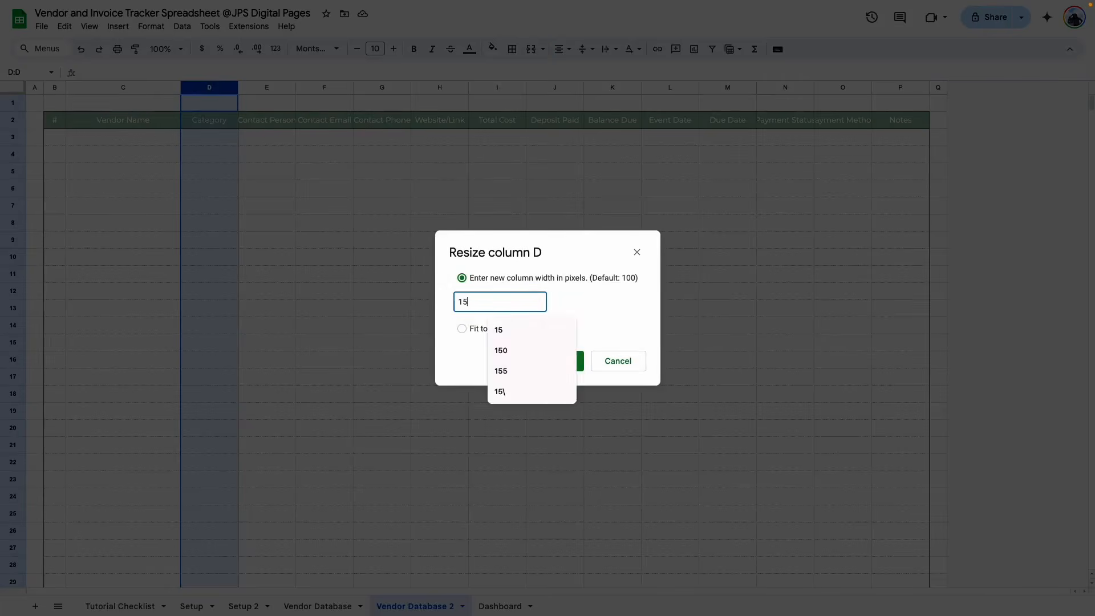
key("Return")
- Add a dropdown data validation rule to the Category cells and apply it to the range 'Vendor Database 2'!D3:D
left_click(235, 137)
left_click_drag(235, 142, 244, 274)
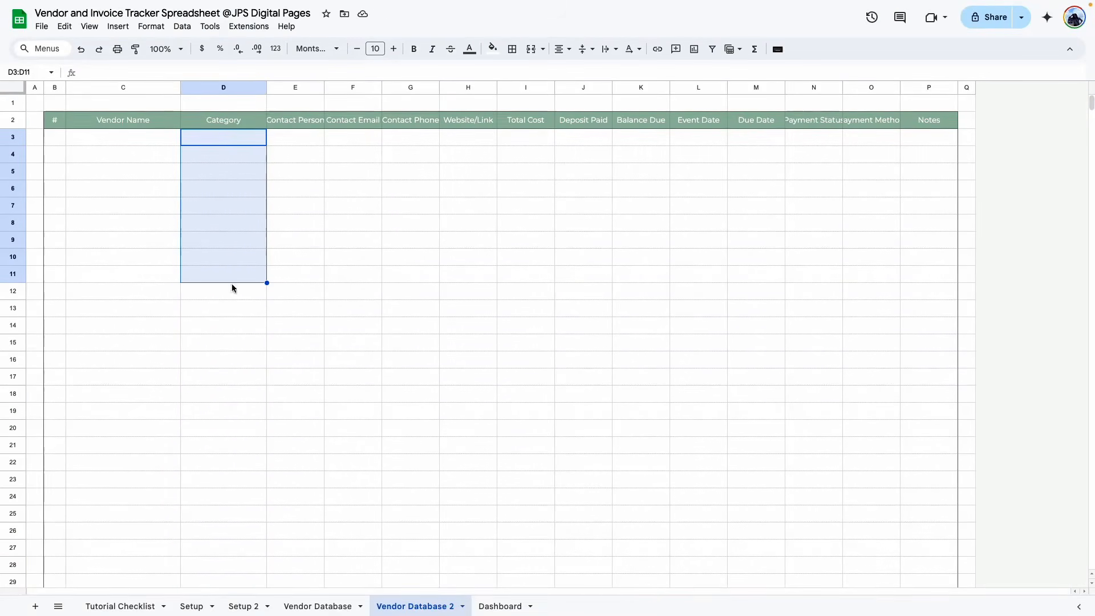
left_click(182, 26)
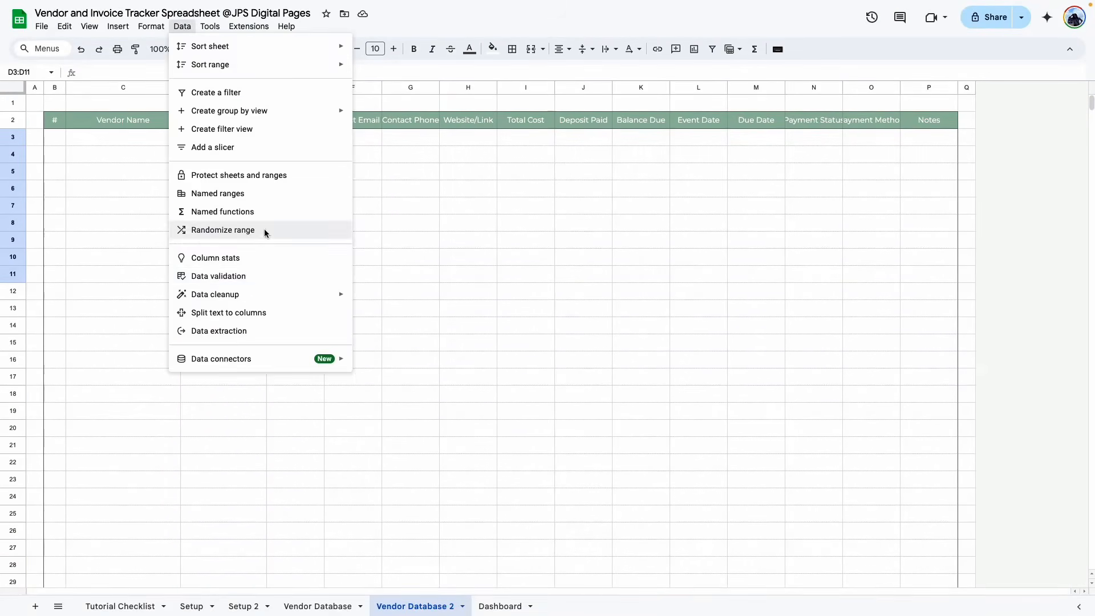
left_click(245, 276)
left_click(1050, 89)
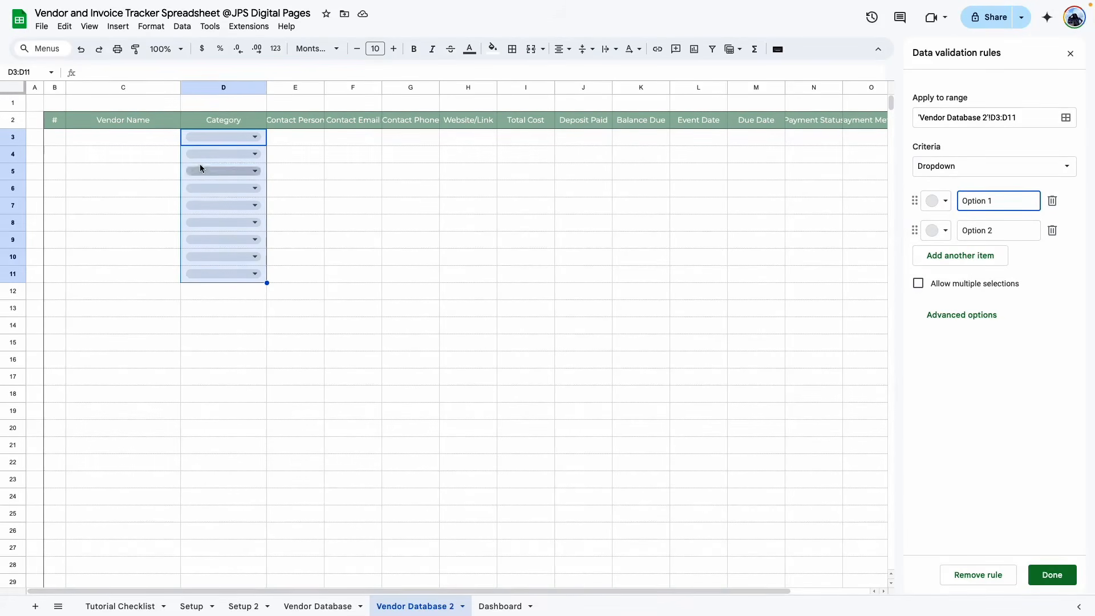
left_click(1014, 118)
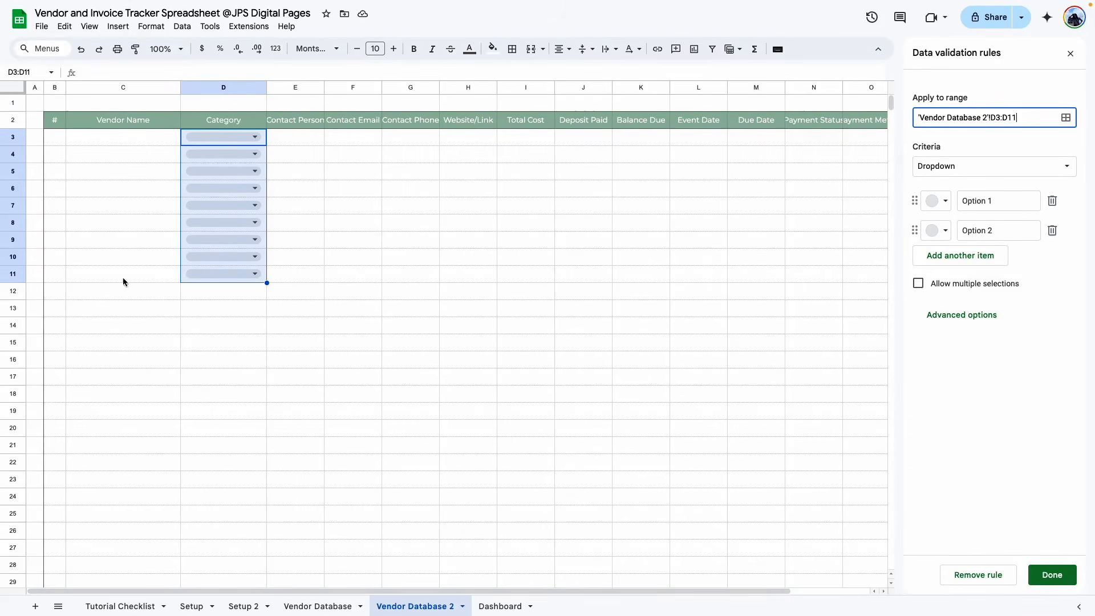
key("BackSpace")
left_click(990, 152)
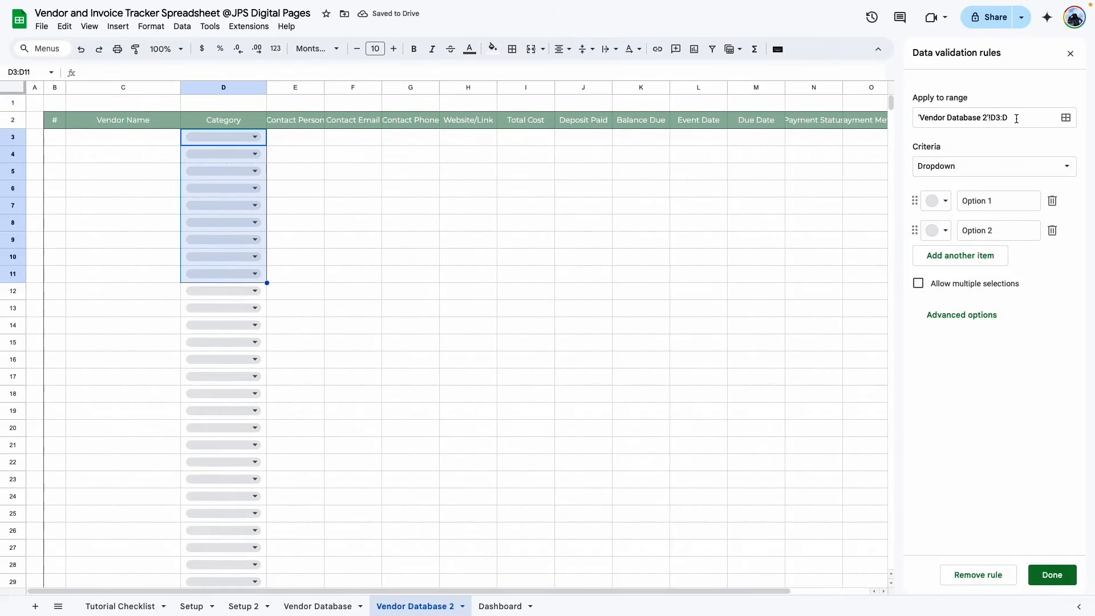
- Change the rule's criteria to a dropdown from a range, using the category list 'Setup 2'!B3:B19 as source
left_click(960, 180)
left_click(976, 184)
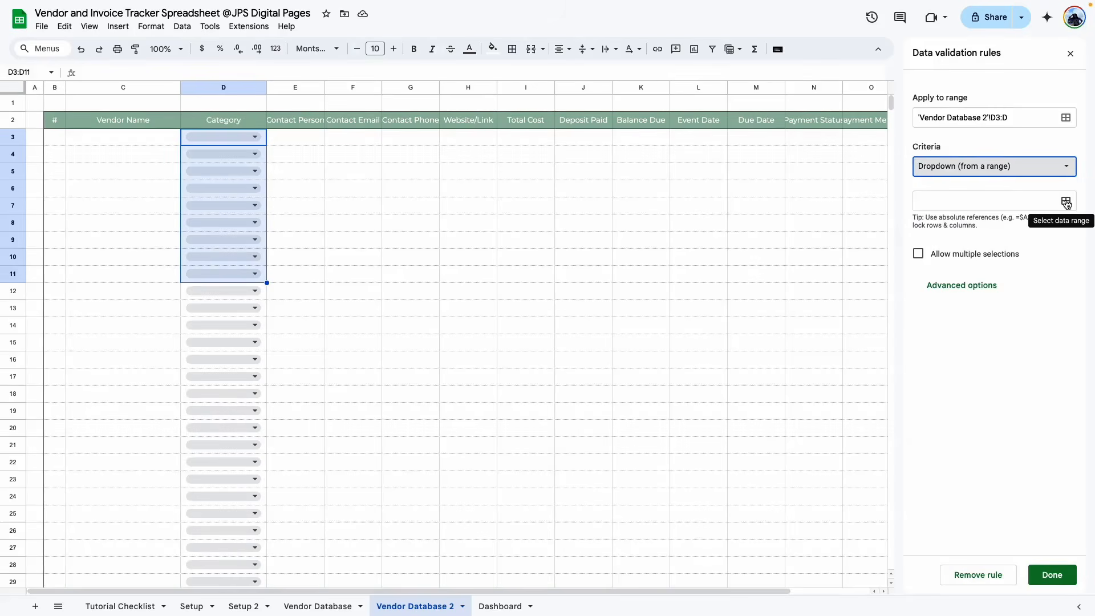
left_click(1066, 202)
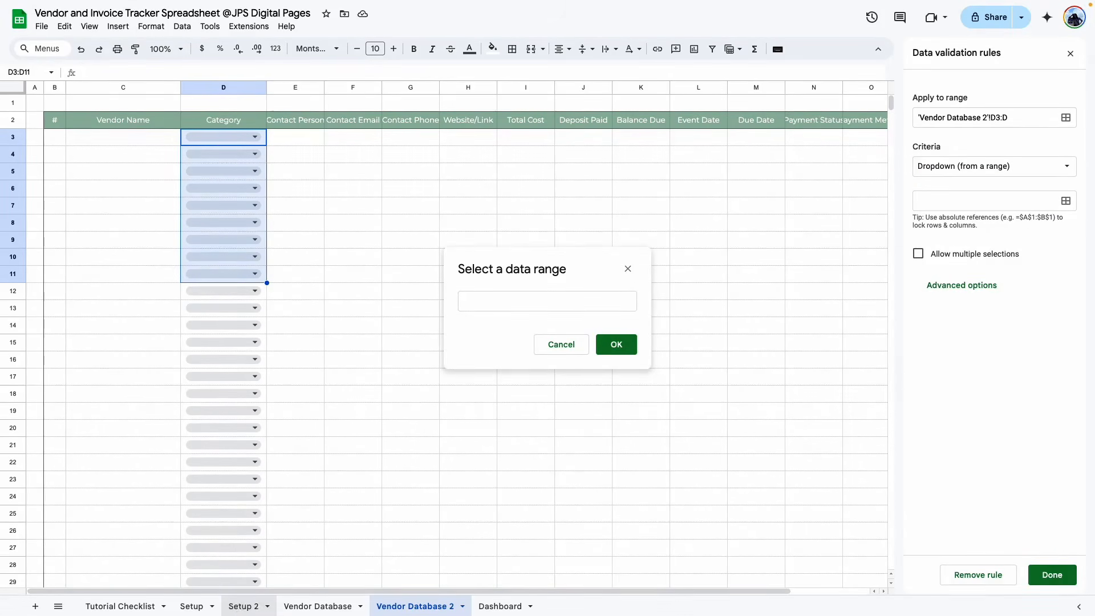
left_click(238, 608)
left_click_drag(114, 137, 101, 412)
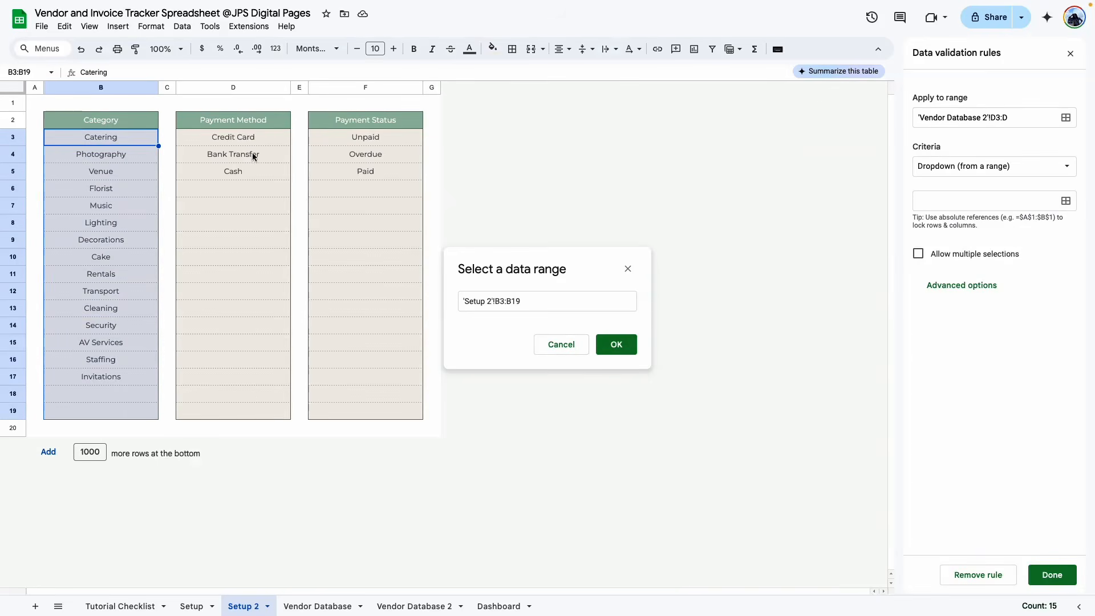
left_click(616, 344)
left_click(499, 606)
left_click(415, 605)
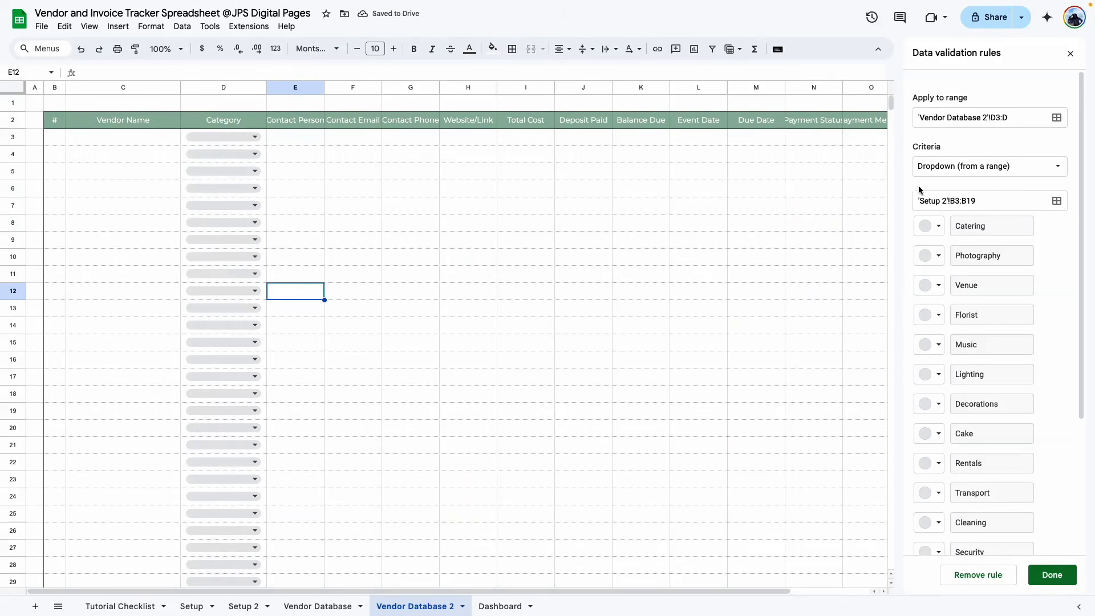
- Check the advanced options, save the Category dropdown rule, and choose Catering in cell D3
scroll(993, 545, "down", 3)
left_click(977, 547)
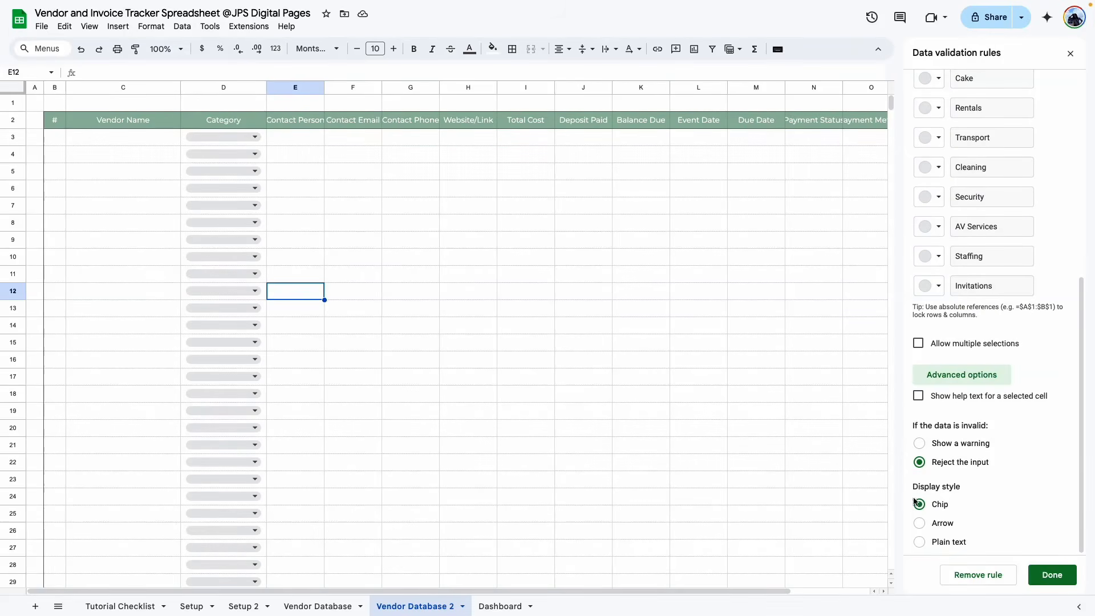
left_click(1057, 579)
left_click(251, 137)
left_click(247, 157)
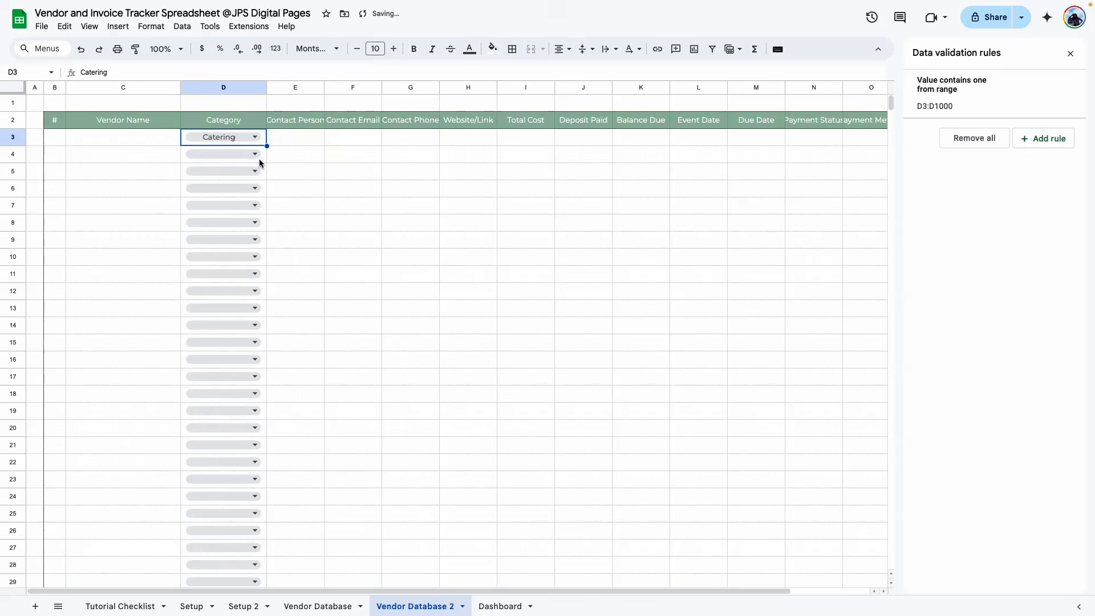
- Choose Photography from the Category dropdown in cell D4
left_click(256, 154)
left_click(220, 188)
left_click(337, 188)
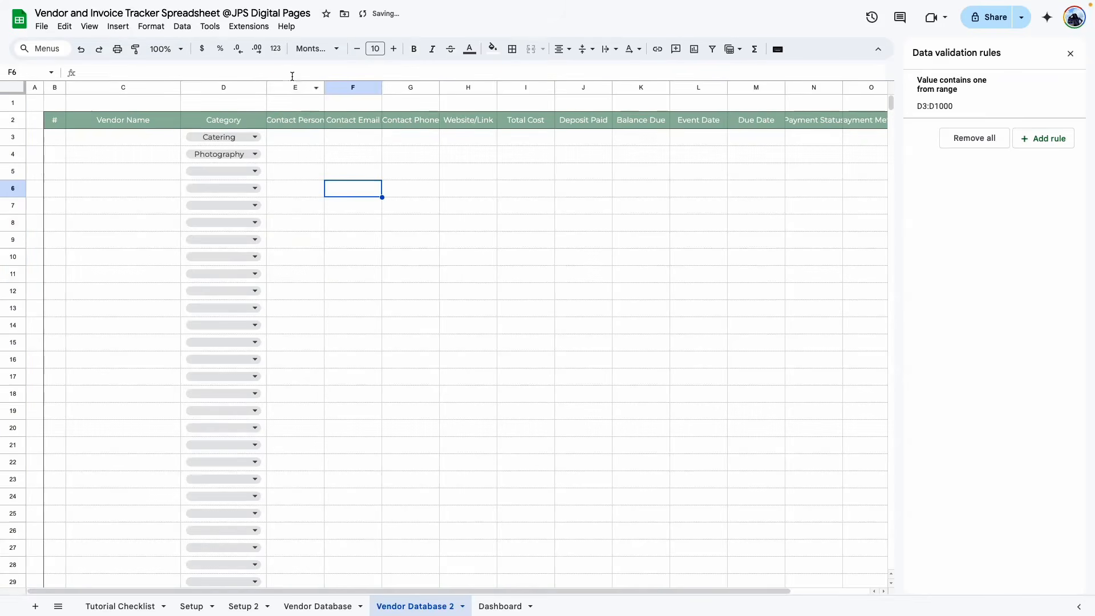
- Set the Contact Person column's width to 200 pixels
left_click(289, 86)
left_click(295, 140)
left_click(295, 171)
left_click(285, 85)
right_click(284, 86)
left_click(348, 270)
type("200")
key("Return")
left_click(525, 205)
- Set the Contact Email column's width to 200 pixels
right_click(399, 88)
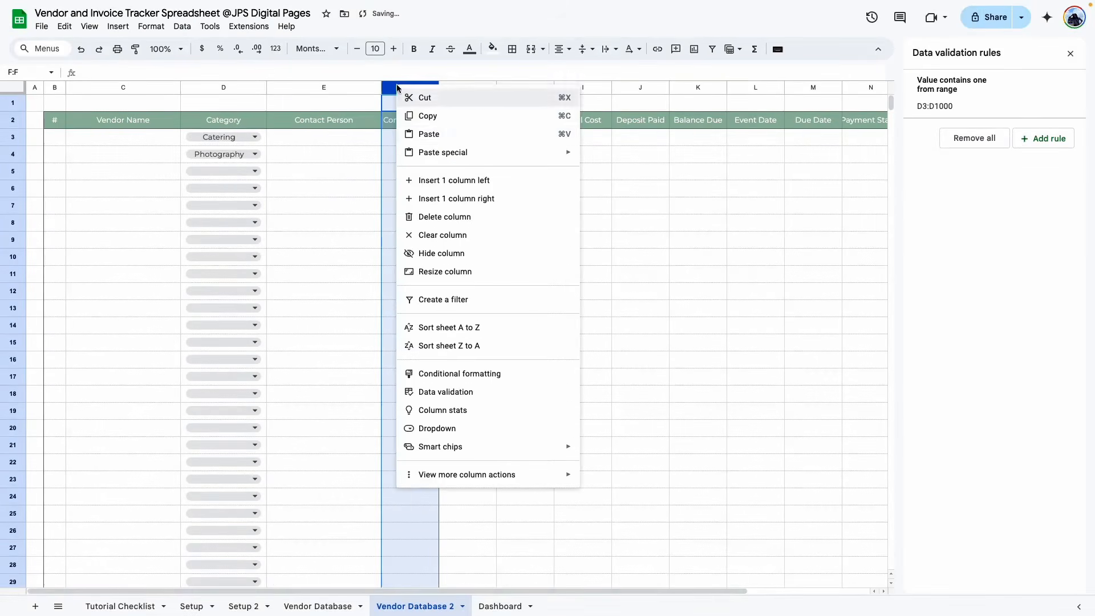
left_click(428, 272)
type("200")
left_click(563, 360)
left_click(530, 222)
left_click(561, 172)
left_click(482, 238)
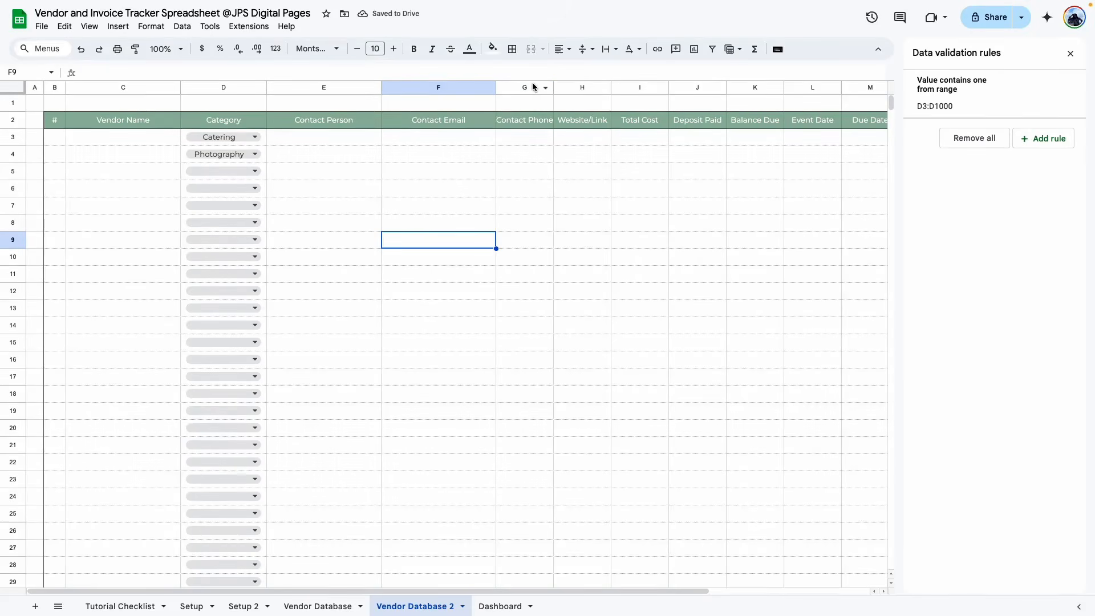
- Set the Contact Phone column's width to 200 pixels
right_click(528, 84)
left_click(679, 268)
type("200")
key("Return")
left_click(701, 258)
- Set the Contact Phone column's width to 150 pixels
right_click(530, 84)
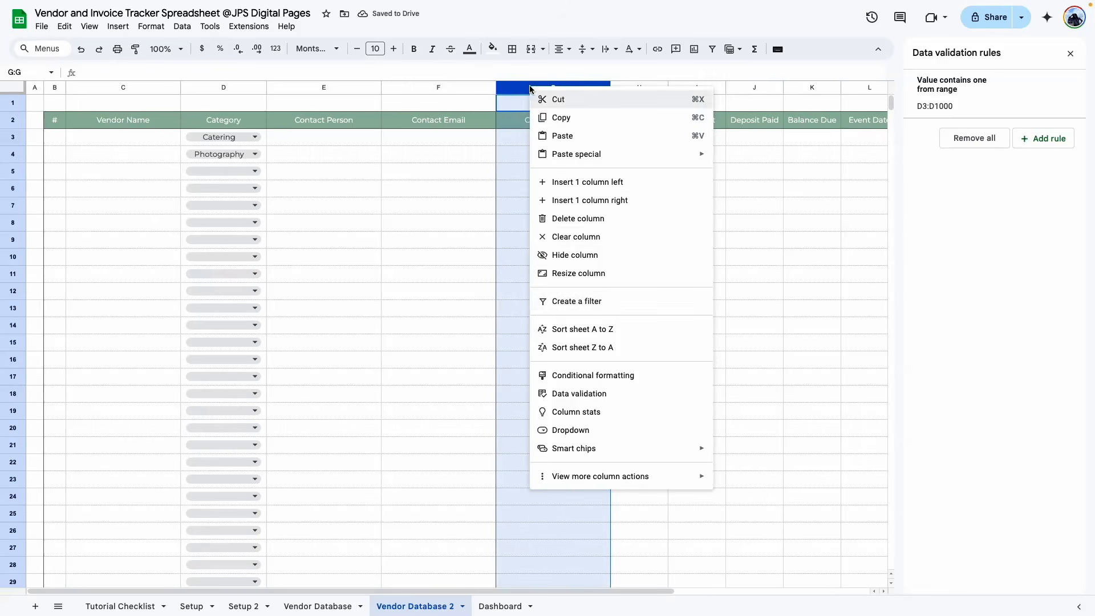
left_click(586, 275)
type("150")
key("Return")
left_click(605, 206)
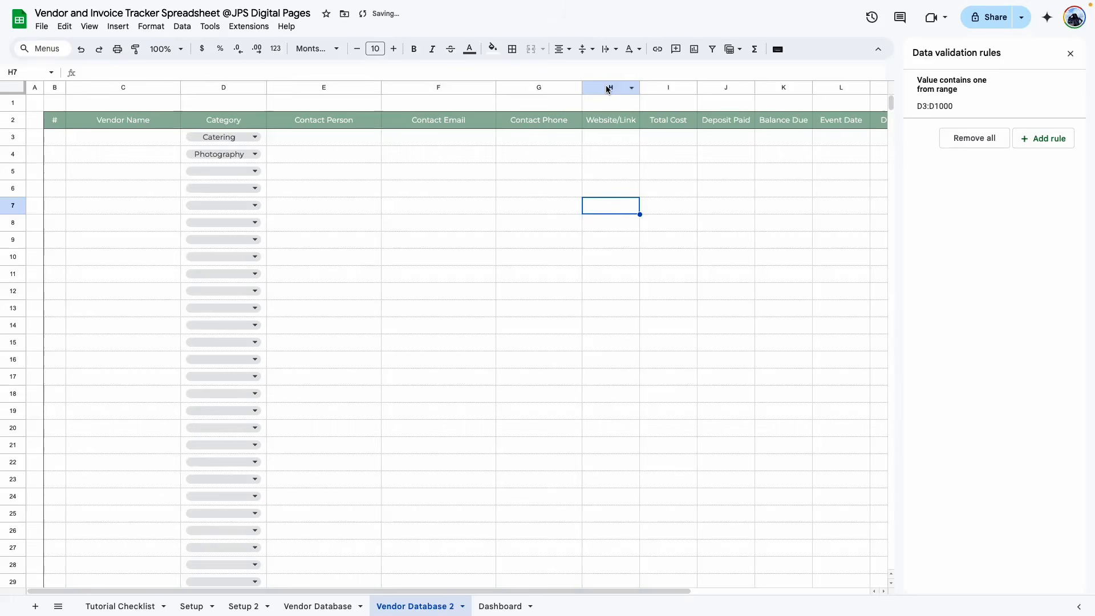
- Copy the Contact Email column's format and width onto the Website/Link column
left_click(402, 87)
left_click(135, 49)
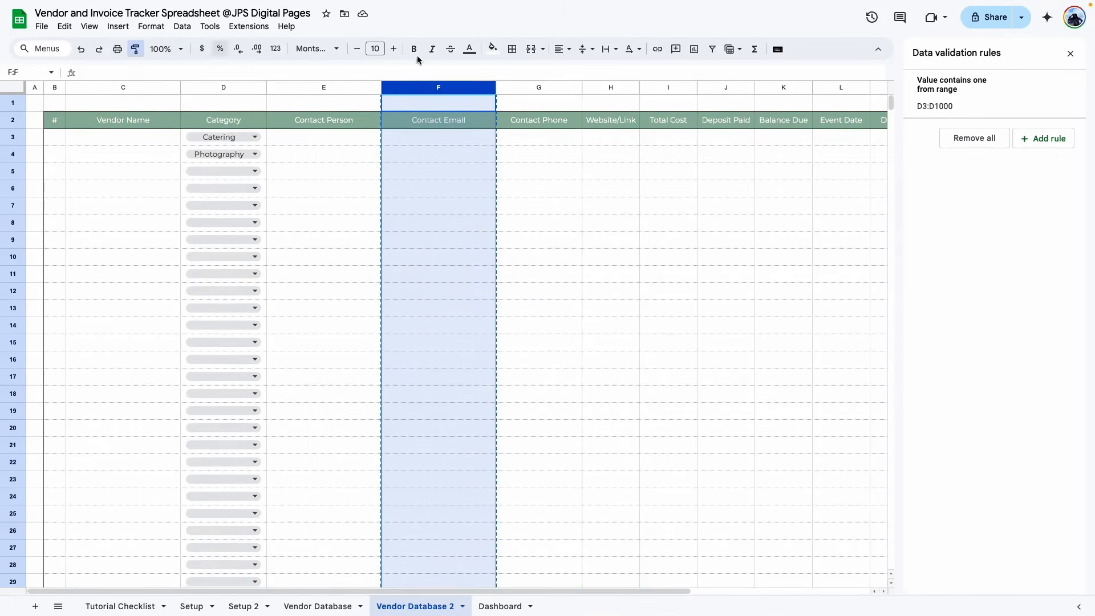
left_click(604, 87)
left_click(659, 172)
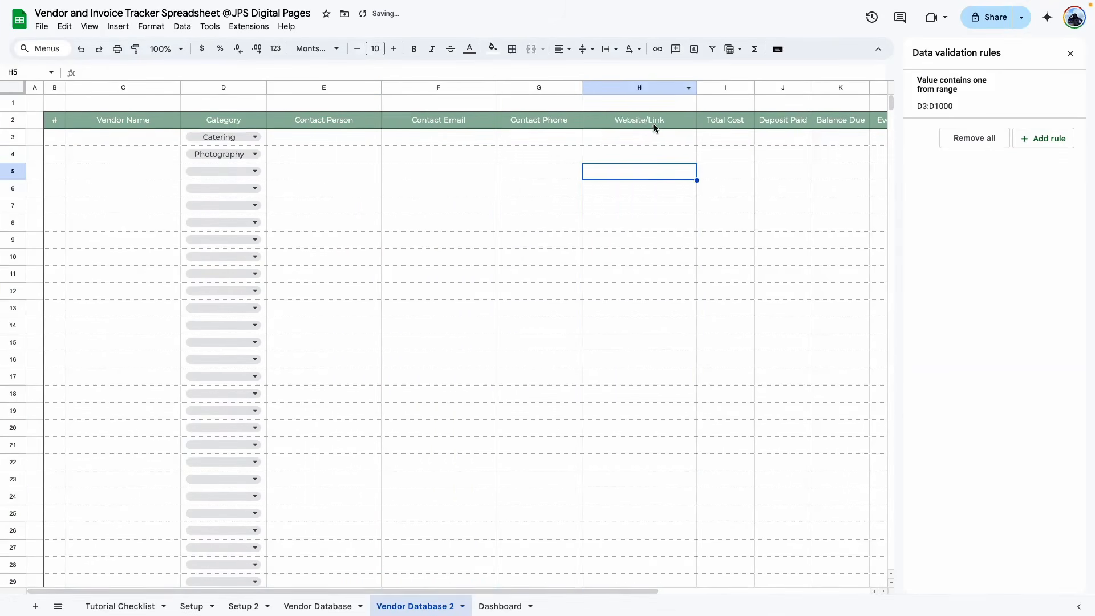
- Widen the Total Cost column slightly beyond its header text
left_click(656, 143)
scroll(628, 200, "right", 5)
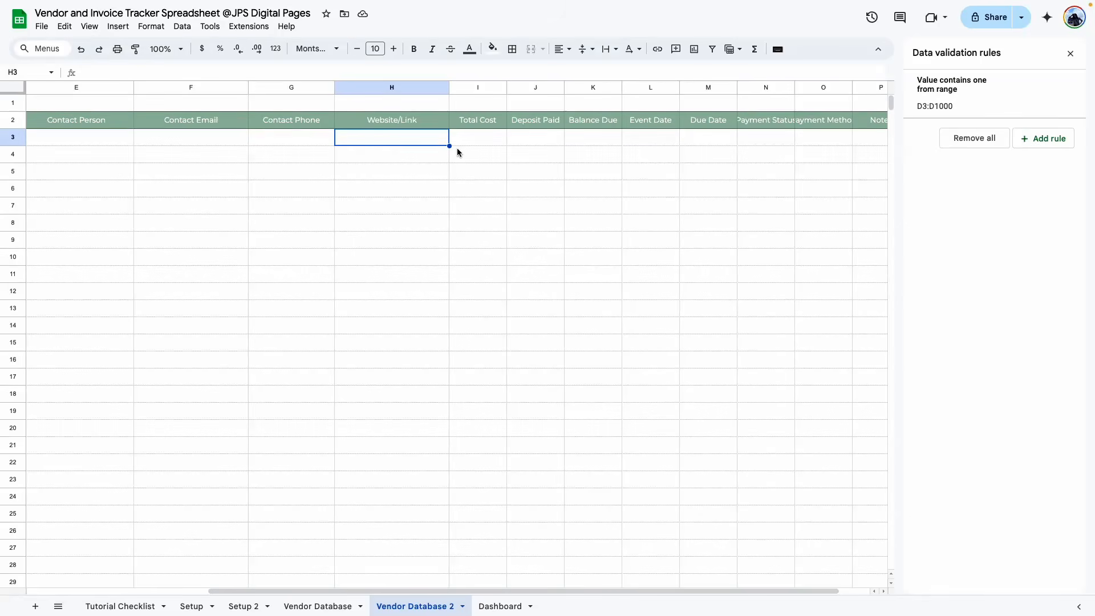
mouse_move(506, 87)
left_mouse_down()
mouse_move(531, 87)
mouse_move(521, 87)
left_mouse_up()
- Look at the custom currency formats available for the Total Cost column without applying one
left_click(479, 86)
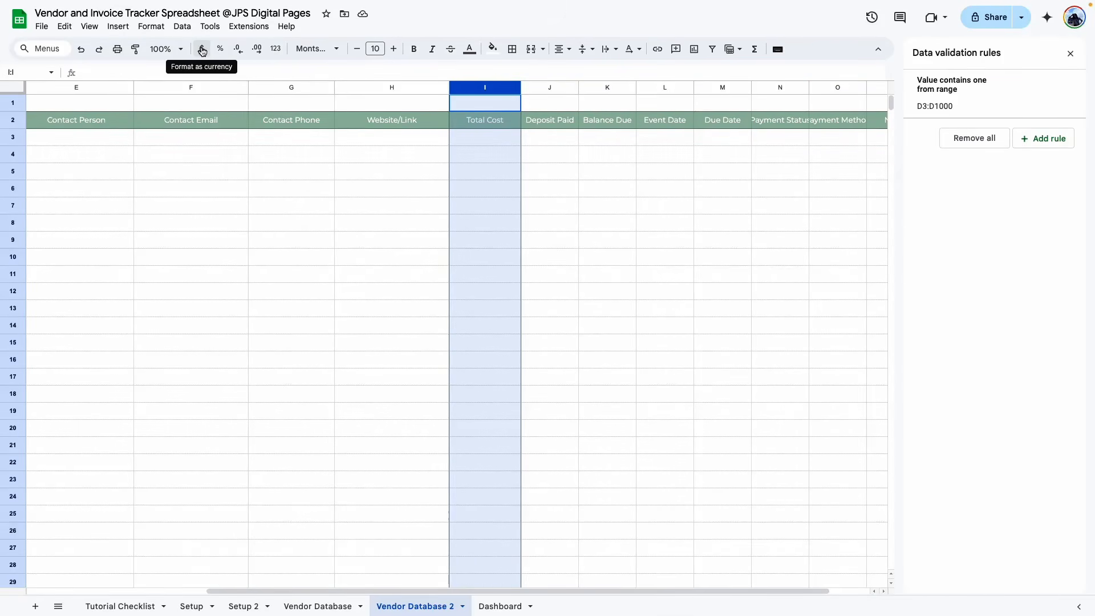
left_click(152, 27)
mouse_move(171, 74)
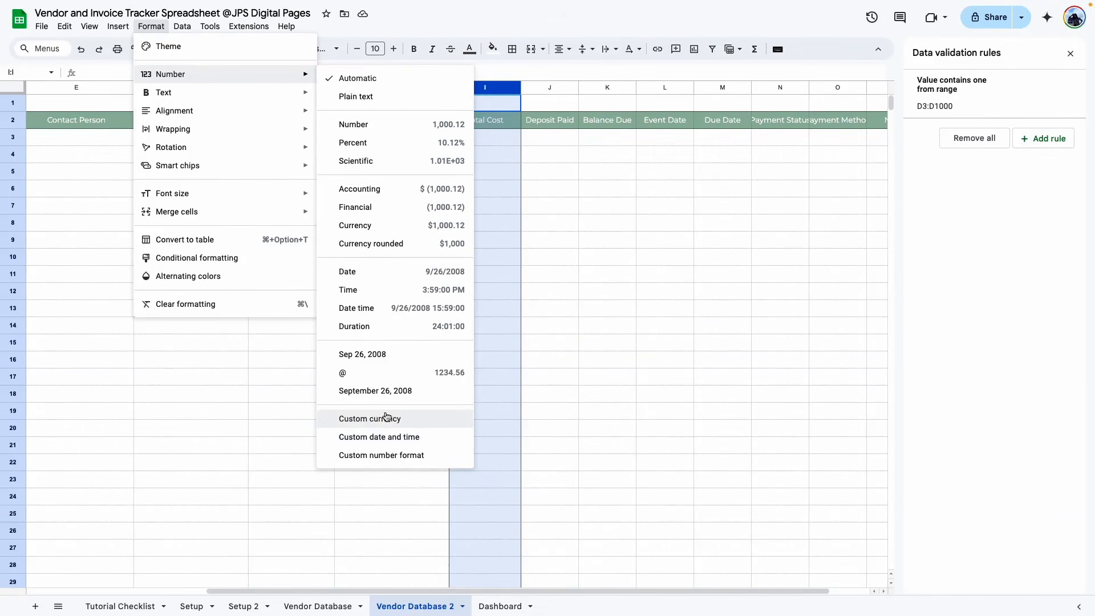
left_click(359, 419)
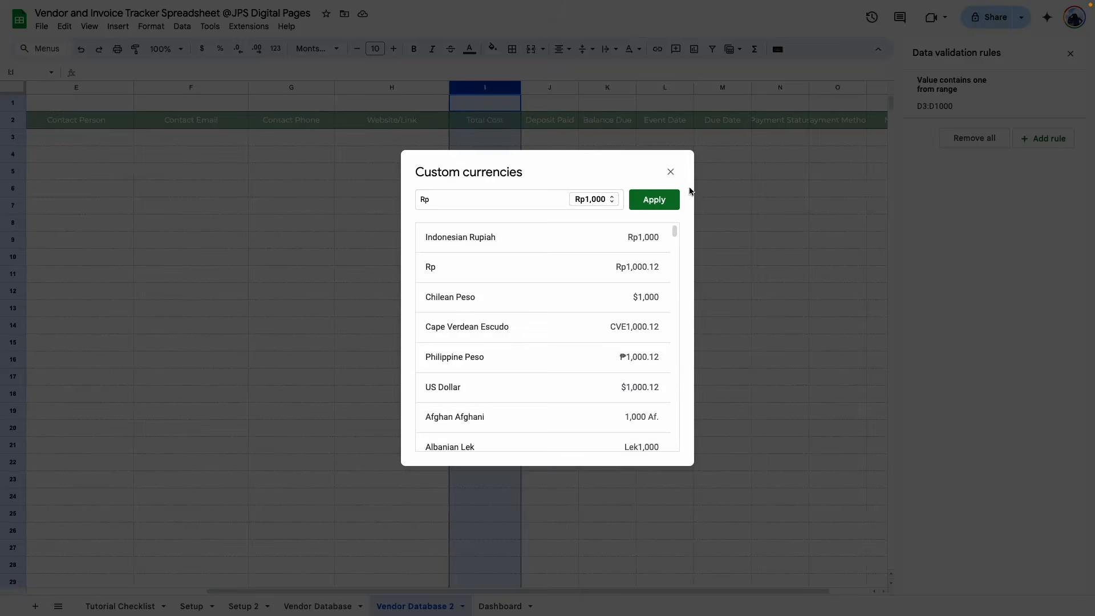
left_click(671, 171)
- Copy the Total Cost column's format and width onto the Deposit Paid and Balance Due columns
left_click(476, 85)
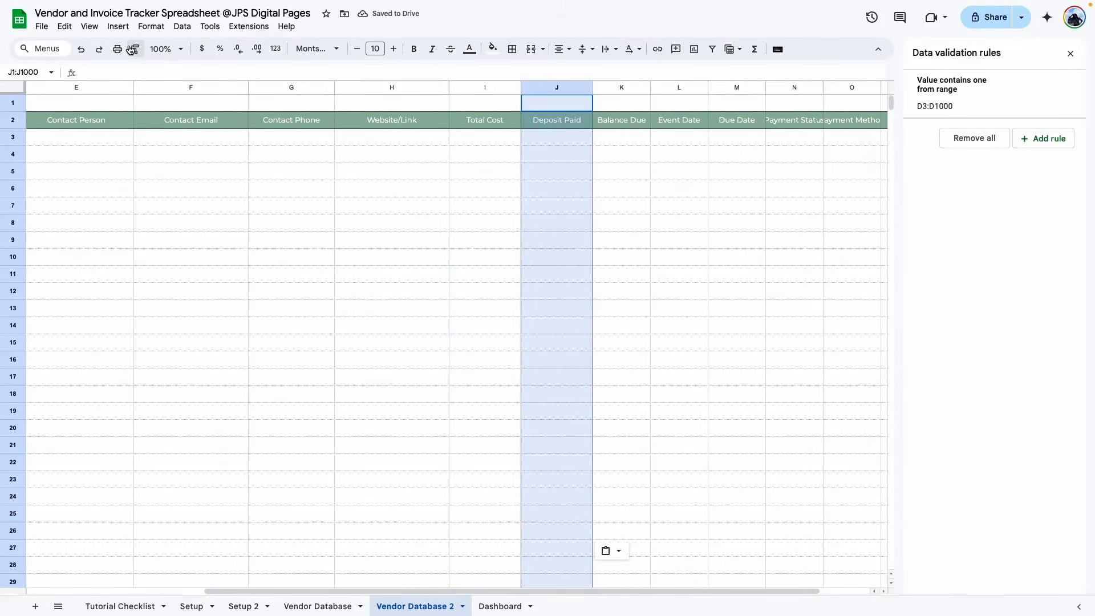
left_click(136, 49)
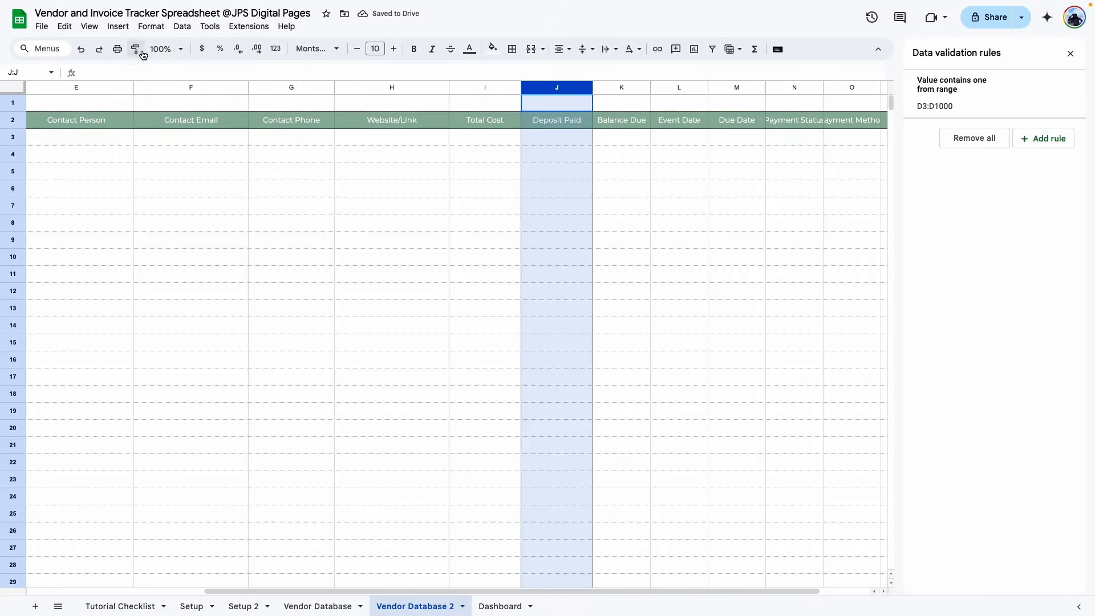
left_click(617, 87)
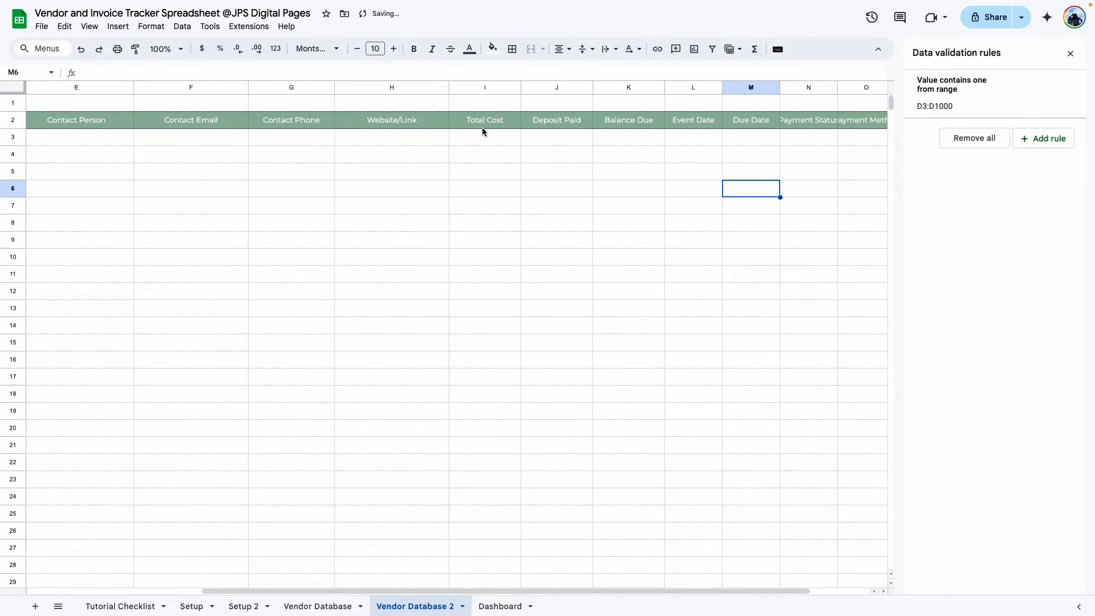
left_click(517, 123)
left_click(579, 126)
left_click(654, 125)
- Widen the Event Date and Due Date columns to match the Balance Due column
scroll(626, 133, "right", 2)
left_click(607, 176)
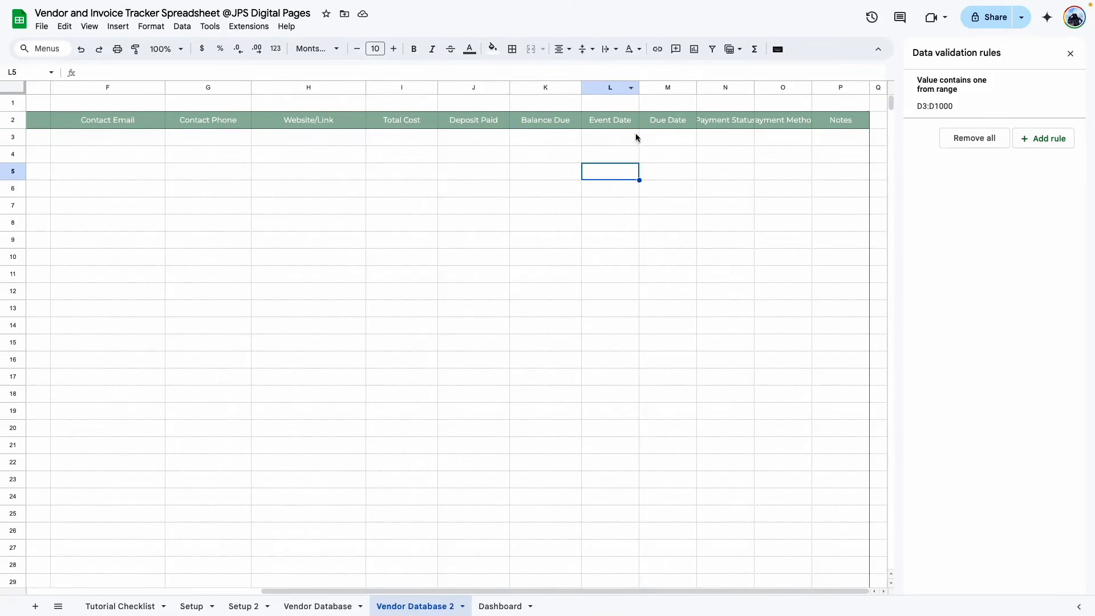
left_click(665, 122)
- Add a data validation rule to the Event Date and Due Date cells, applied to the range 'Vendor Database 2'!L3:M
left_click_drag(613, 139, 687, 251)
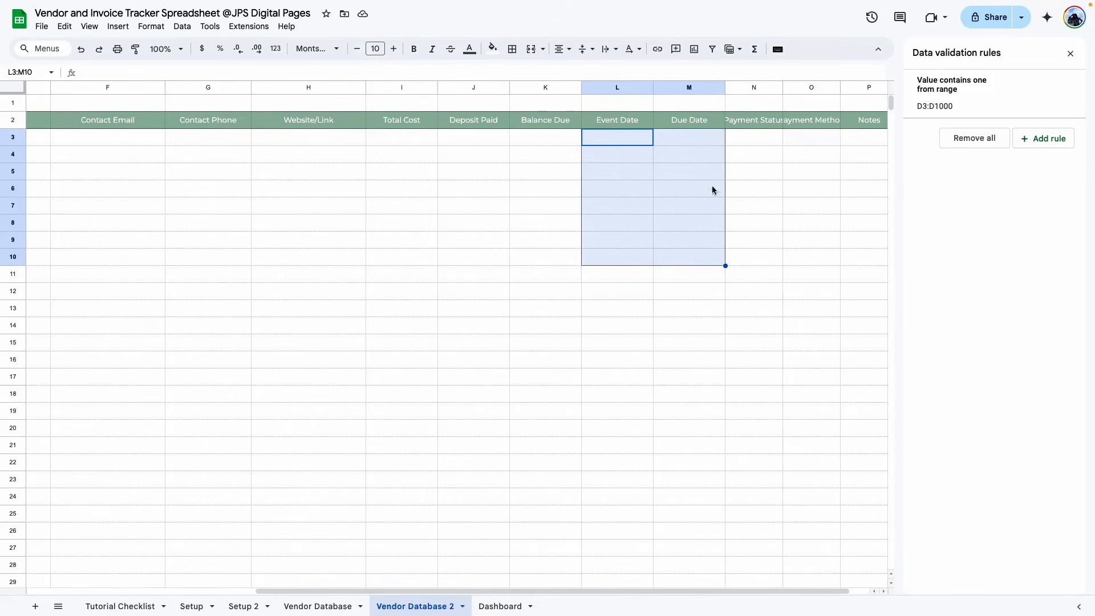
left_click(1021, 139)
left_click(1002, 122)
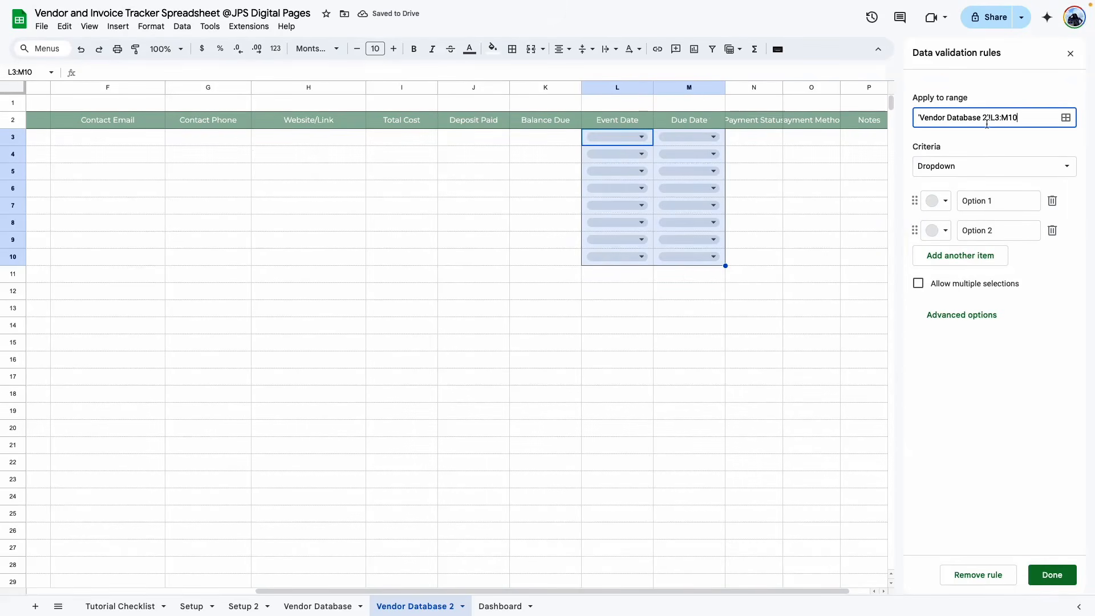
key("BackSpace")
key("BackSpace")
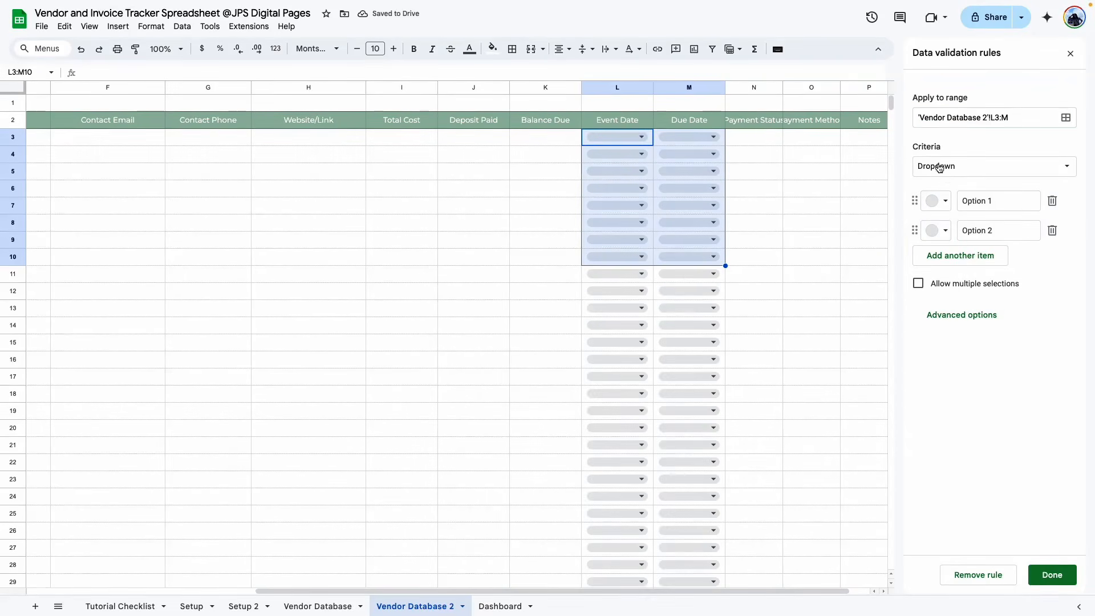
- Set the date rule's criteria to Is valid date, reject invalid input, show the help text "Enter a valid date", and save the rule
left_click(941, 167)
left_click(973, 315)
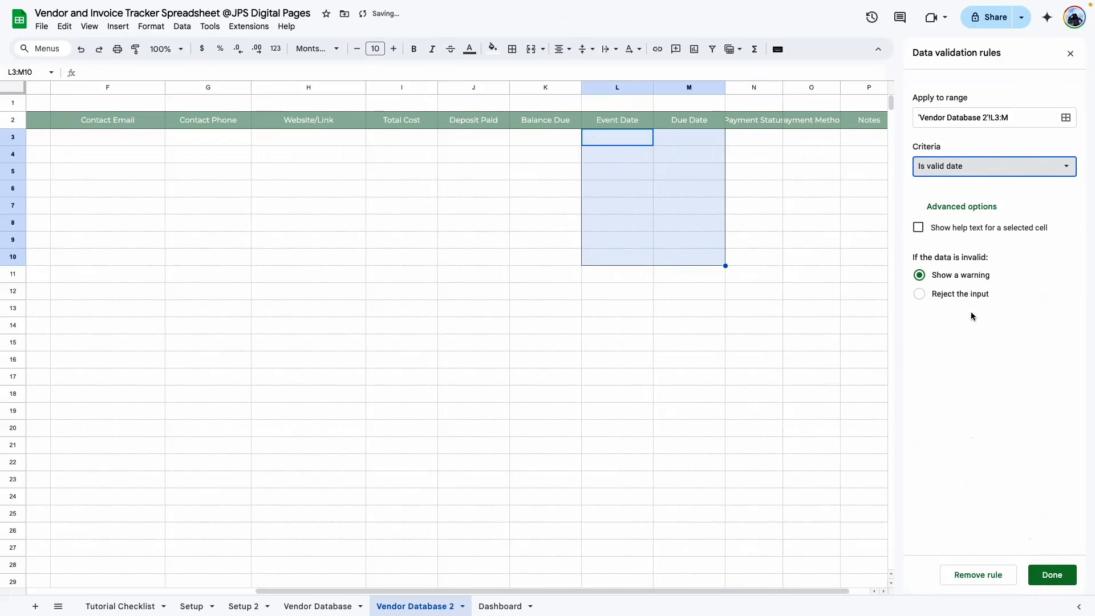
left_click(920, 294)
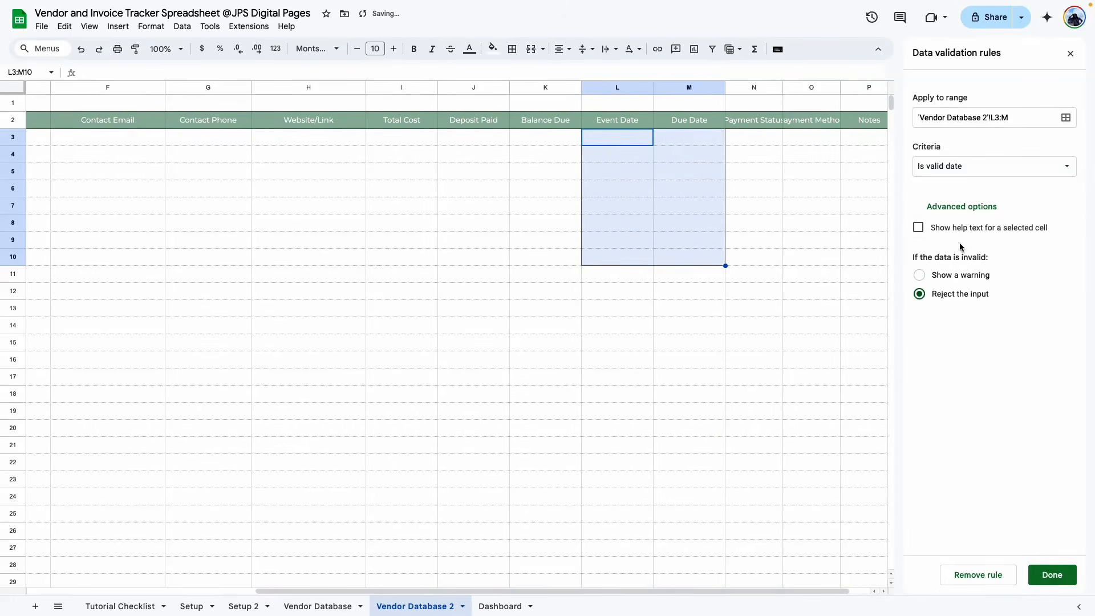
left_click(919, 228)
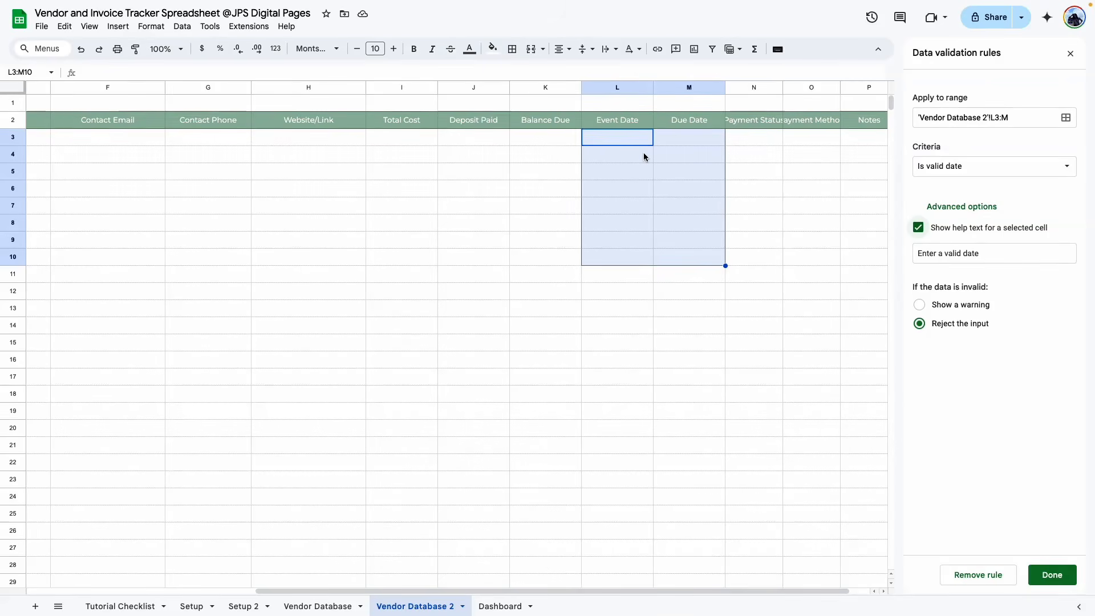
left_click(1049, 575)
- Pick 5/22/2025 as the Event Date and 5/28/2025 as the Due Date in row 3
double_click(621, 136)
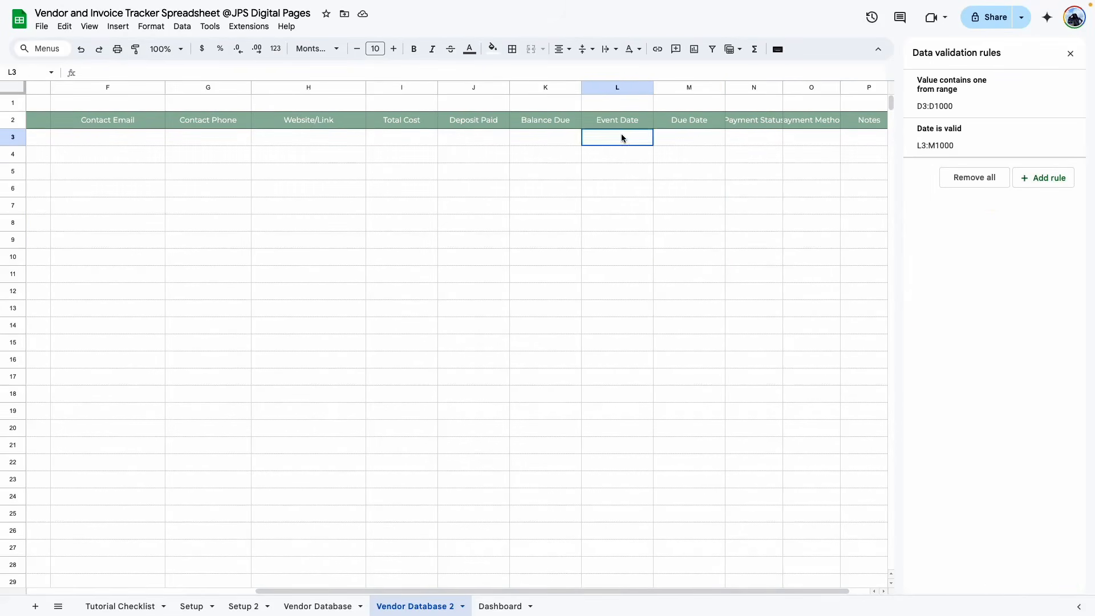
left_click(634, 240)
double_click(694, 138)
left_click(689, 256)
left_click(670, 345)
- Apply a custom date format with abbreviated month, two-digit day and year (Aug 05, 1930) to the Event Date and Due Date columns
left_click_drag(608, 86, 676, 85)
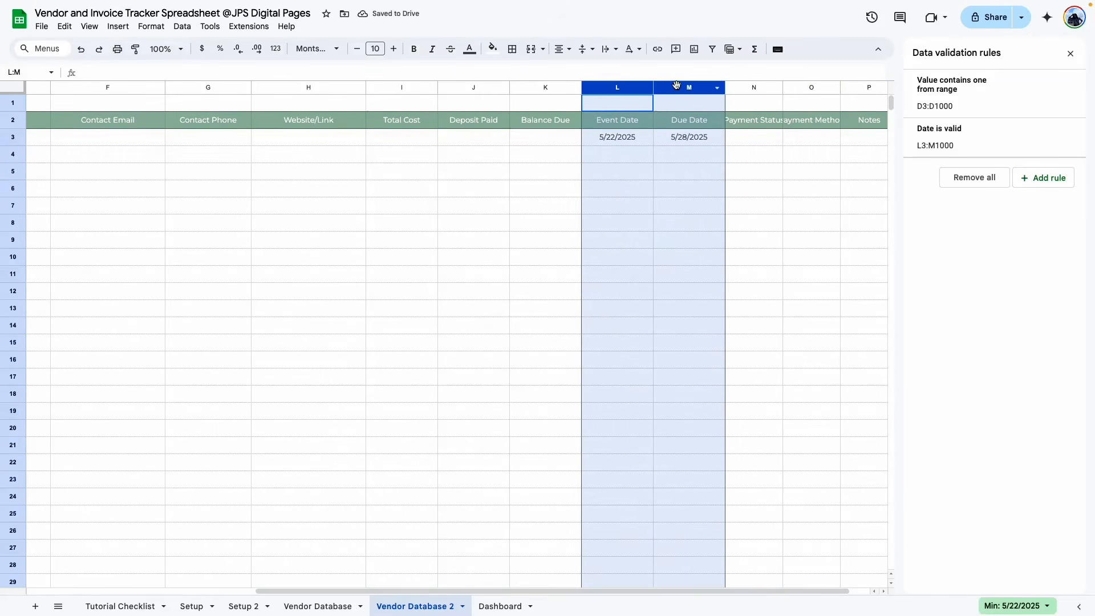
left_click(151, 26)
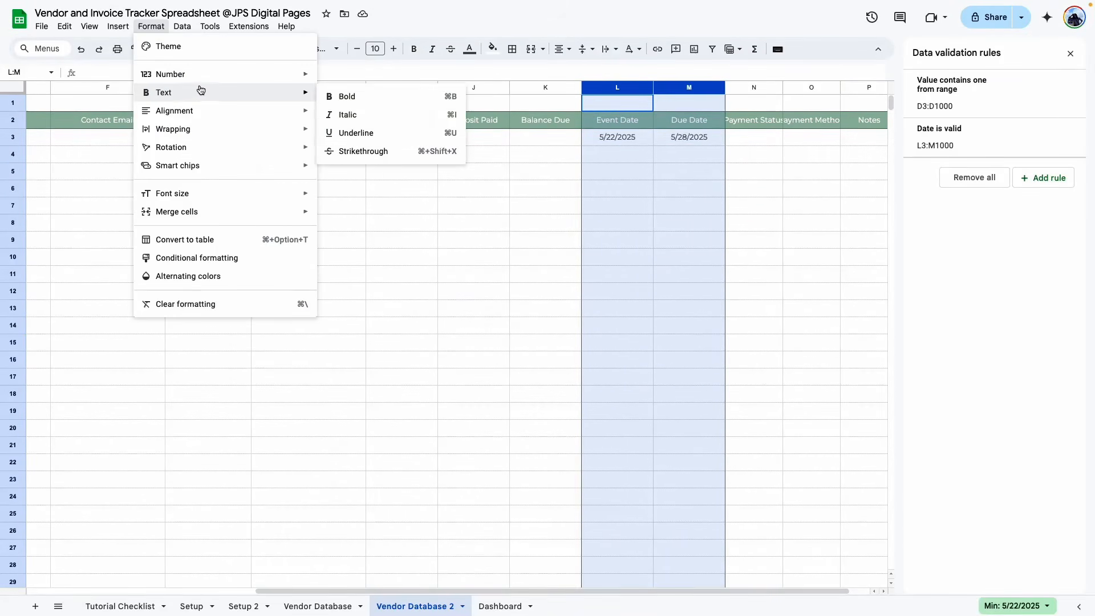
mouse_move(228, 74)
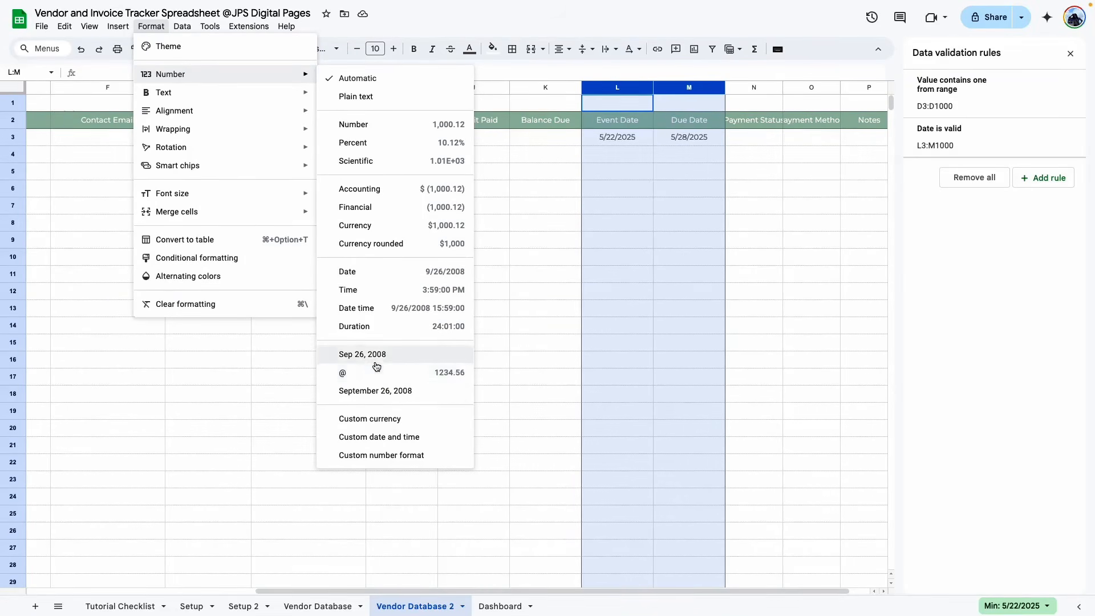
left_click(353, 443)
scroll(489, 268, "down", 3)
scroll(491, 281, "down", 5)
scroll(491, 281, "up", 8)
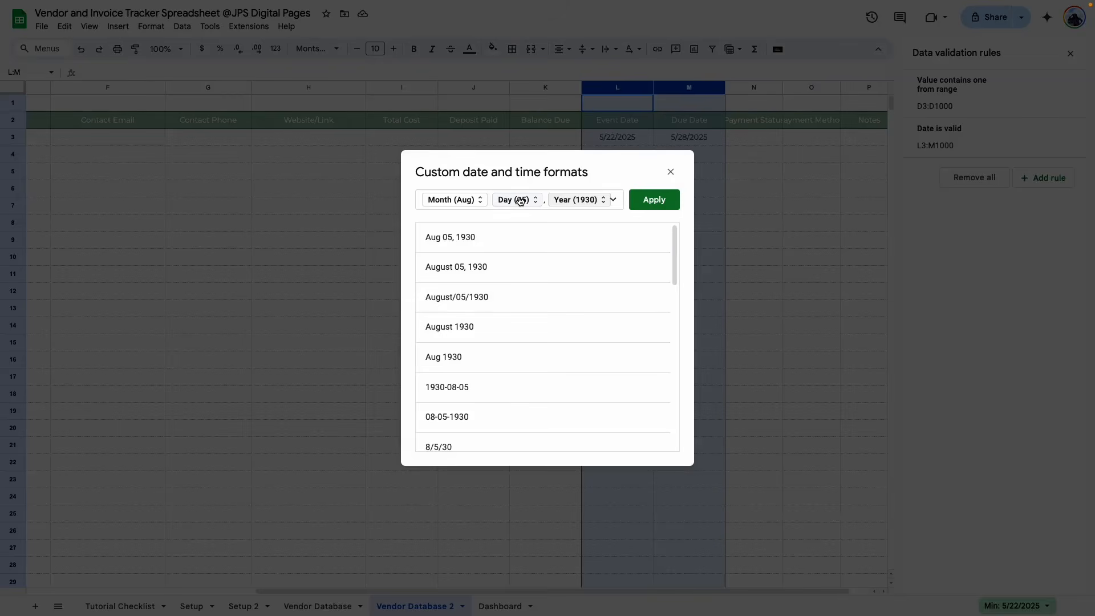
left_click(654, 199)
left_click(619, 188)
left_click_drag(614, 142, 679, 144)
left_click(659, 210)
- Widen the Payment Status column so its full header fits
scroll(660, 209, "right", 1)
left_click(719, 87)
right_click(718, 87)
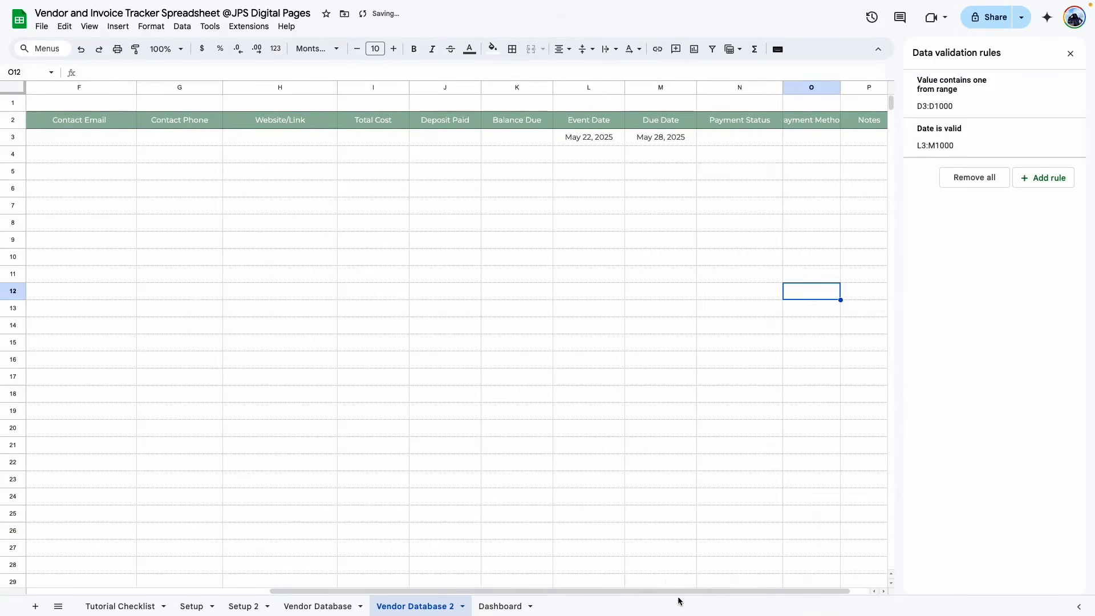
left_click_drag(709, 592, 735, 592)
left_click(775, 223)
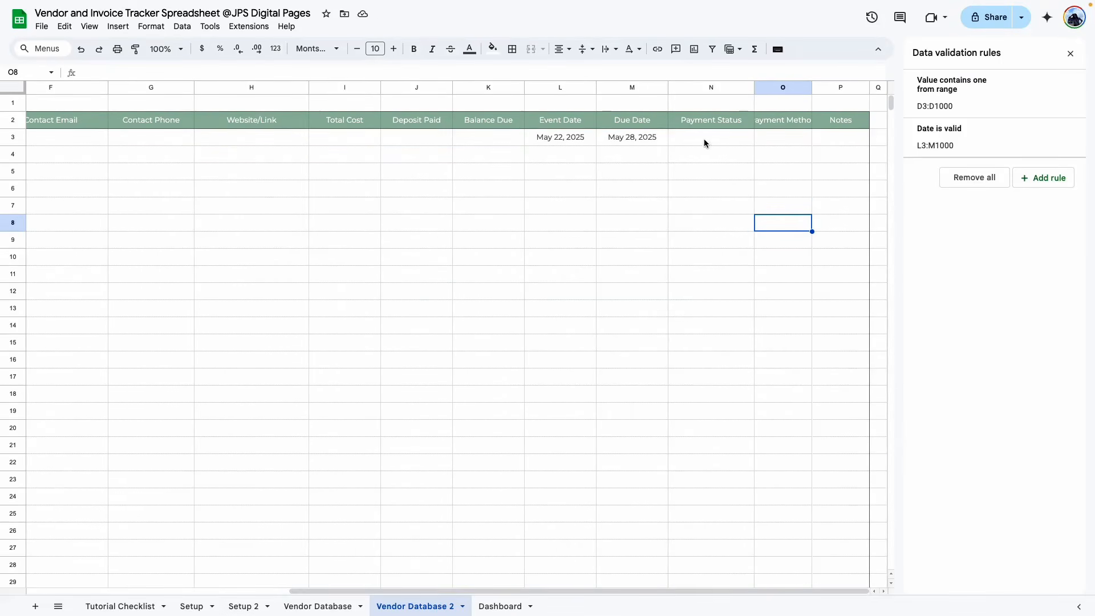
- Add a data validation rule to the Payment Status cells and apply it to the range 'Vendor Database 2'!N3:N
left_click_drag(706, 140, 710, 252)
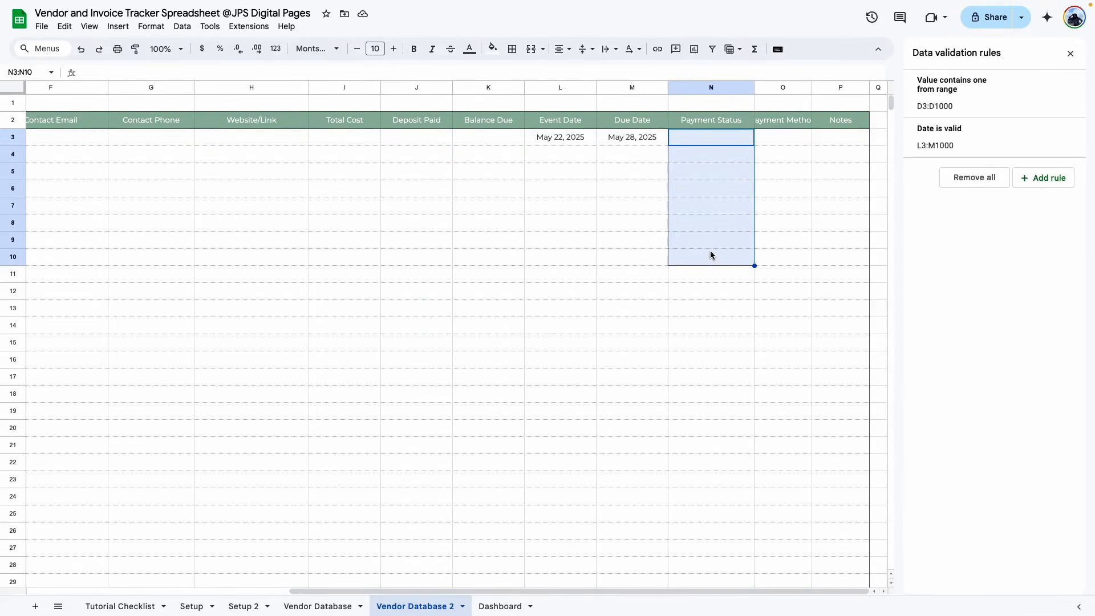
left_click(1056, 185)
left_click(995, 116)
key("BackSpace")
key("BackSpace")
- Make the Payment Status rule a dropdown from the range 'Setup 2'!F3:F19 and save it
left_click(970, 166)
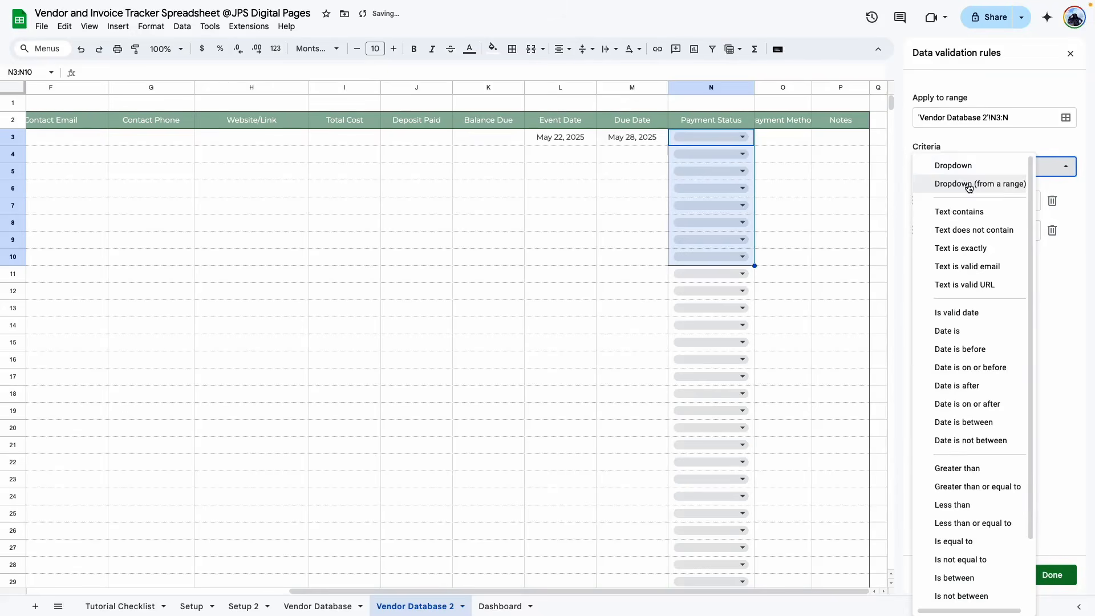
left_click(969, 186)
left_click(1066, 200)
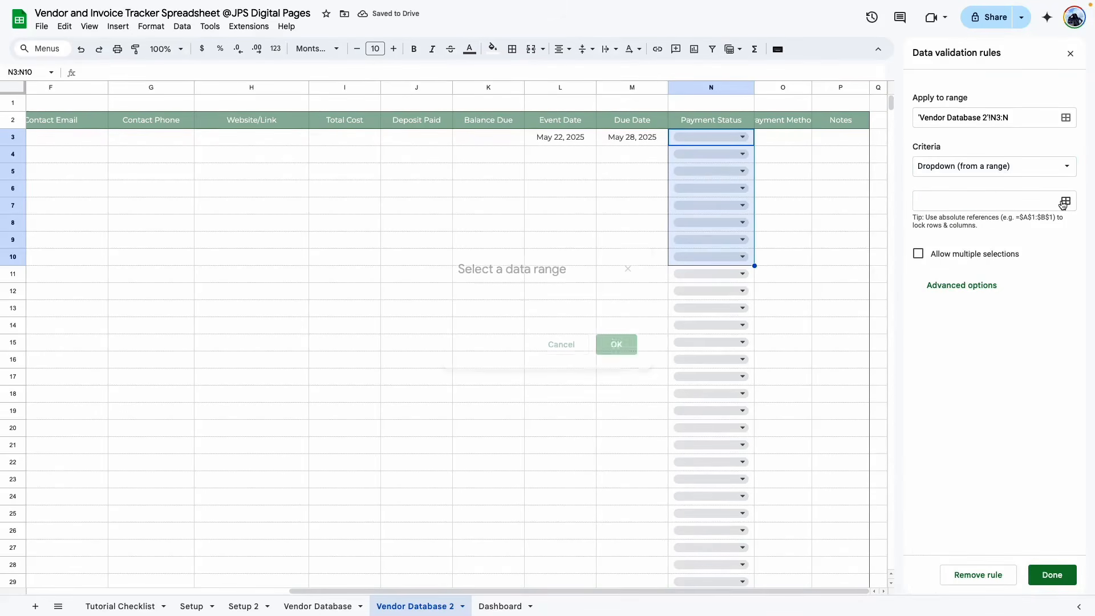
left_click(244, 606)
left_click_drag(365, 137, 390, 410)
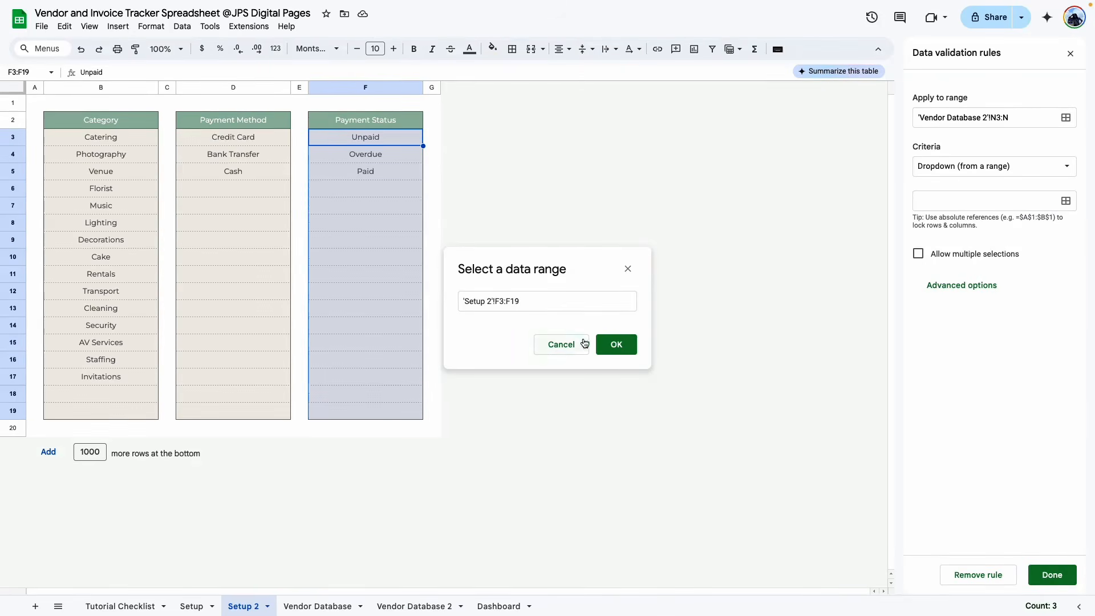
left_click(616, 344)
left_click(1051, 575)
- On Vendor Database 2, choose Unpaid in Payment Status cell N3 and Overdue in cell N4
left_click(415, 606)
left_click(743, 137)
left_click(697, 159)
left_click(742, 154)
left_click(691, 192)
left_click(792, 223)
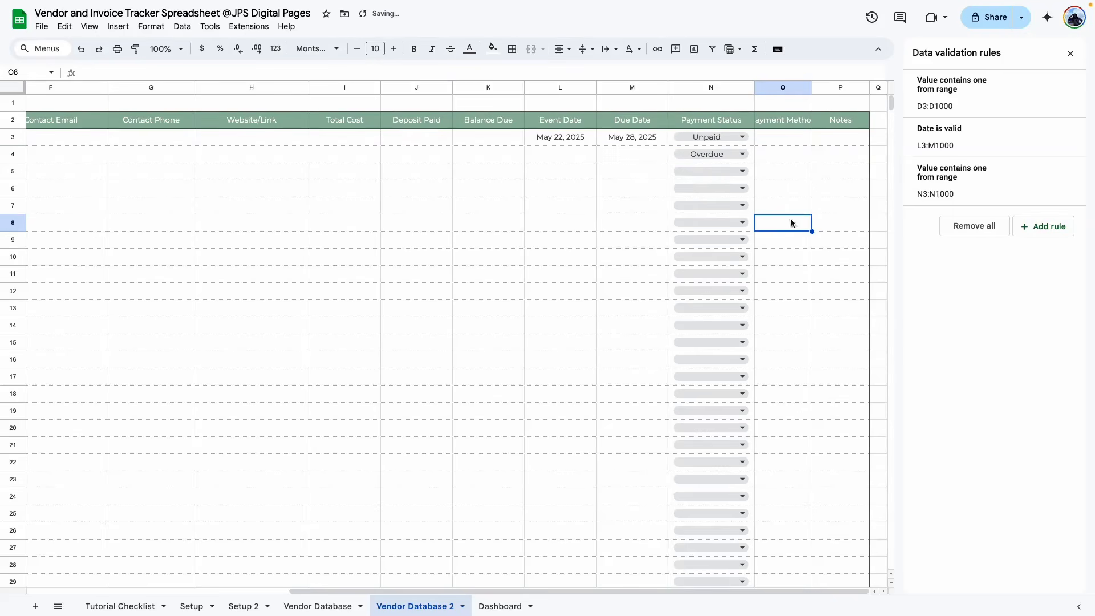
- Widen the Payment Method column and add a data validation rule to its cells with the range 'Vendor Database 2'!O3:O
left_click_drag(813, 88, 840, 87)
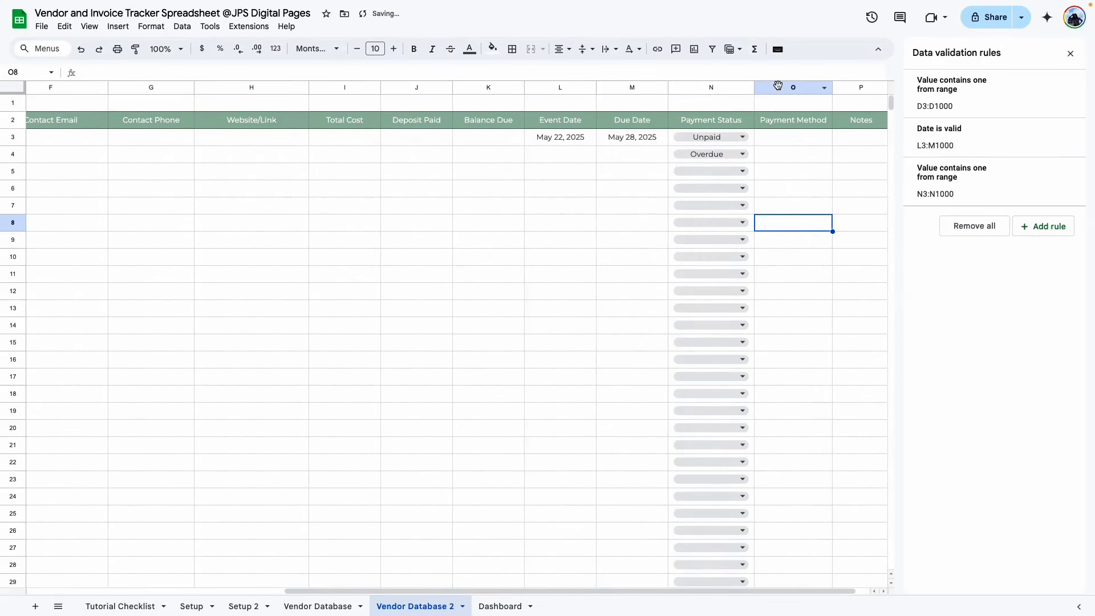
left_click_drag(798, 137, 821, 242)
left_click(1043, 226)
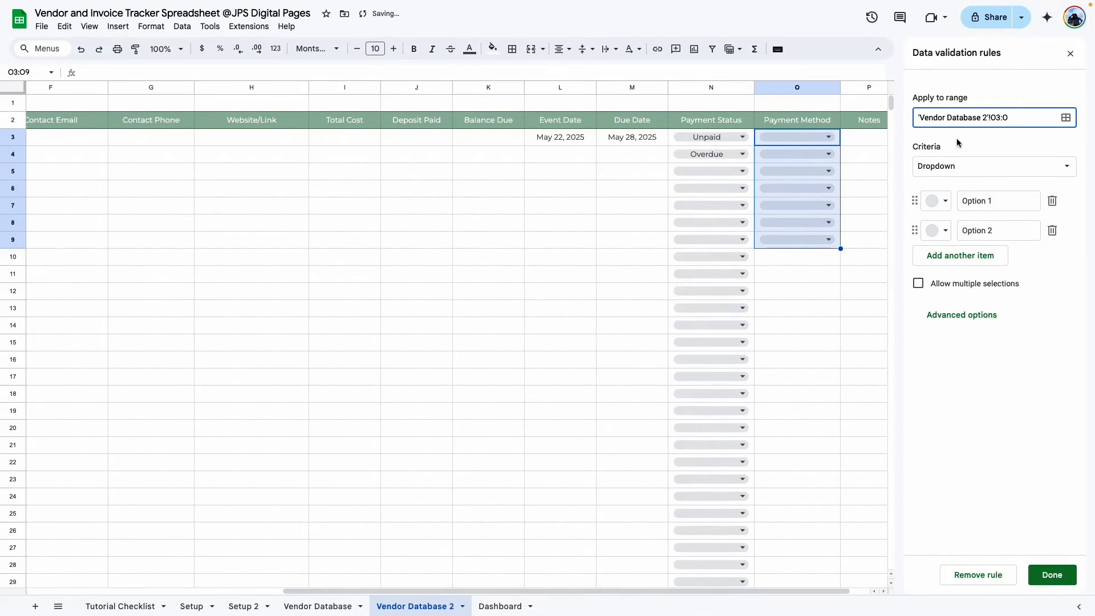
- Make the Payment Method rule a dropdown from the range 'Setup 2'!D3:D19 and save it
left_click(1034, 166)
left_click(994, 150)
left_click(1067, 200)
left_click(243, 605)
left_click_drag(233, 137, 269, 406)
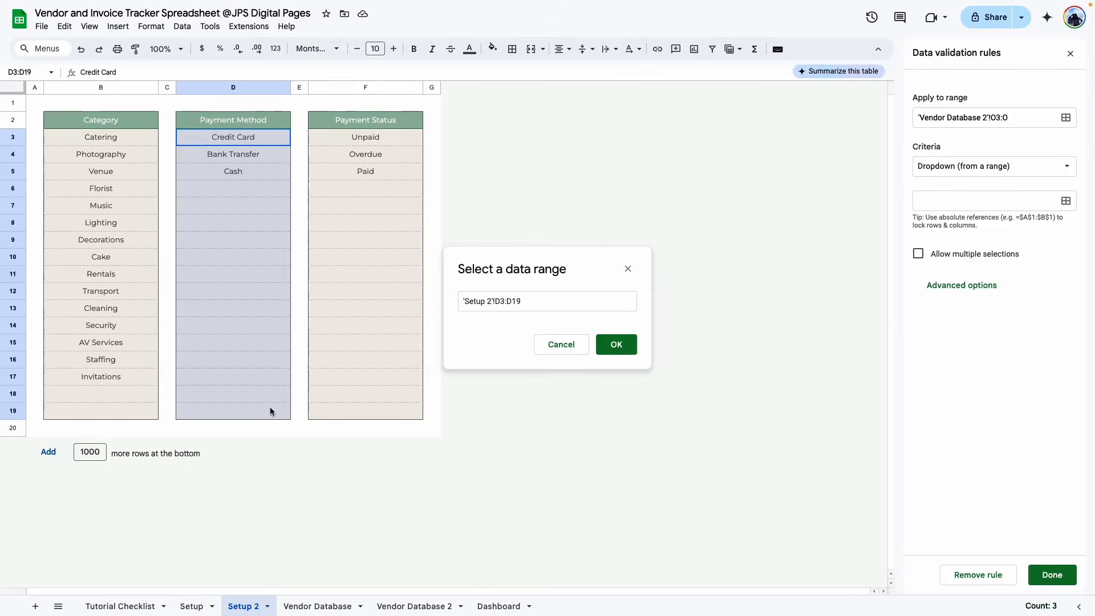
left_click(616, 343)
left_click(1053, 575)
- On Vendor Database 2, choose Credit Card in Payment Method cell O3 and Bank Transfer in cell O4
left_click(414, 606)
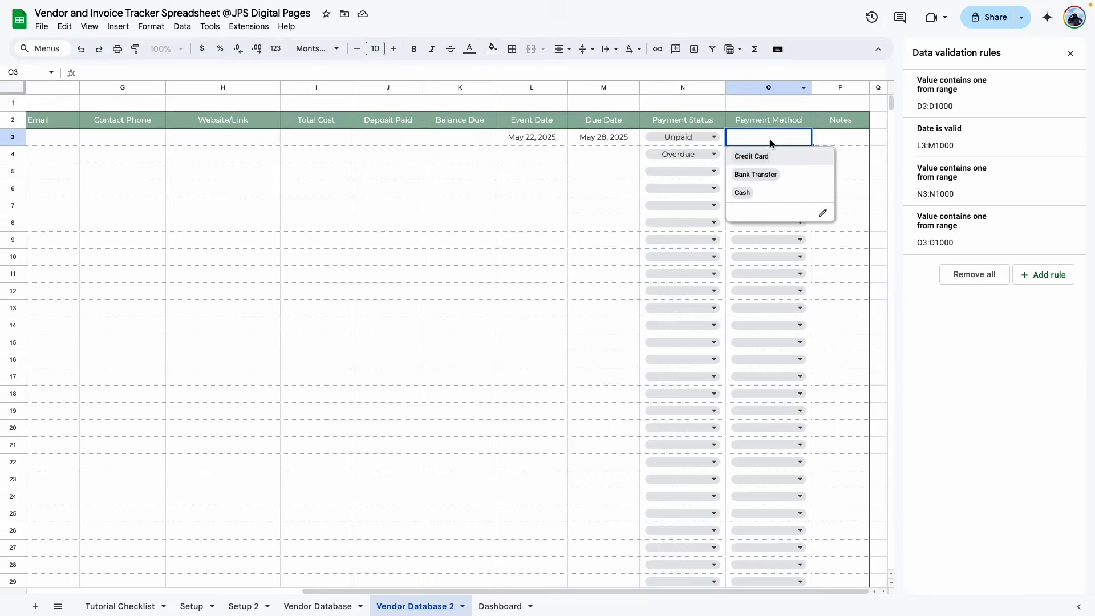
left_click(753, 155)
double_click(782, 153)
left_click(756, 191)
- Resize the Notes column to make it wider for longer text
left_click(821, 183)
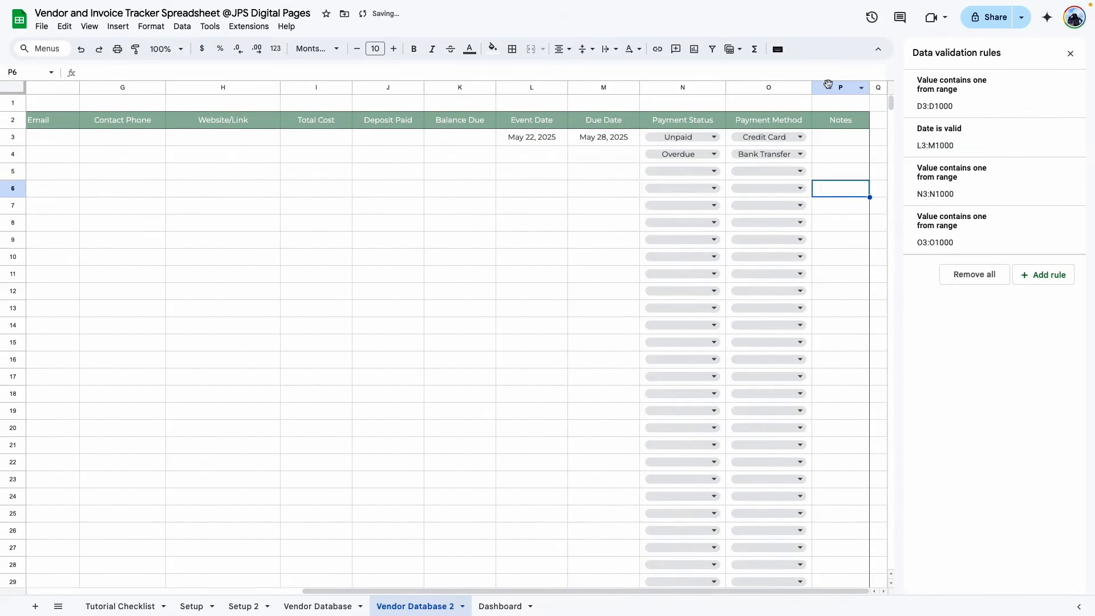
right_click(829, 86)
left_click(903, 276)
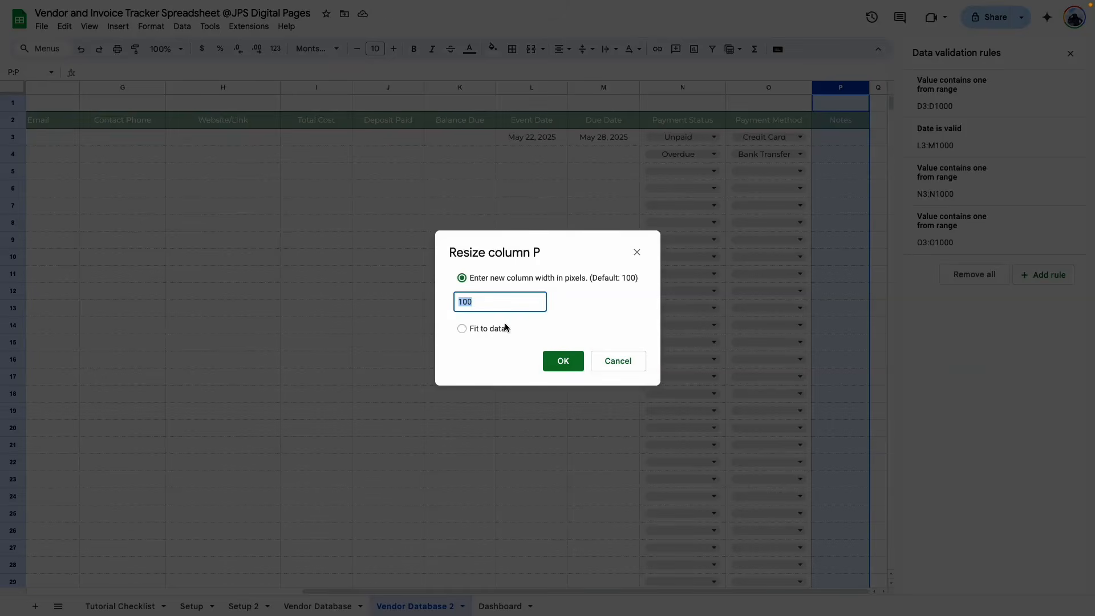
type("5")
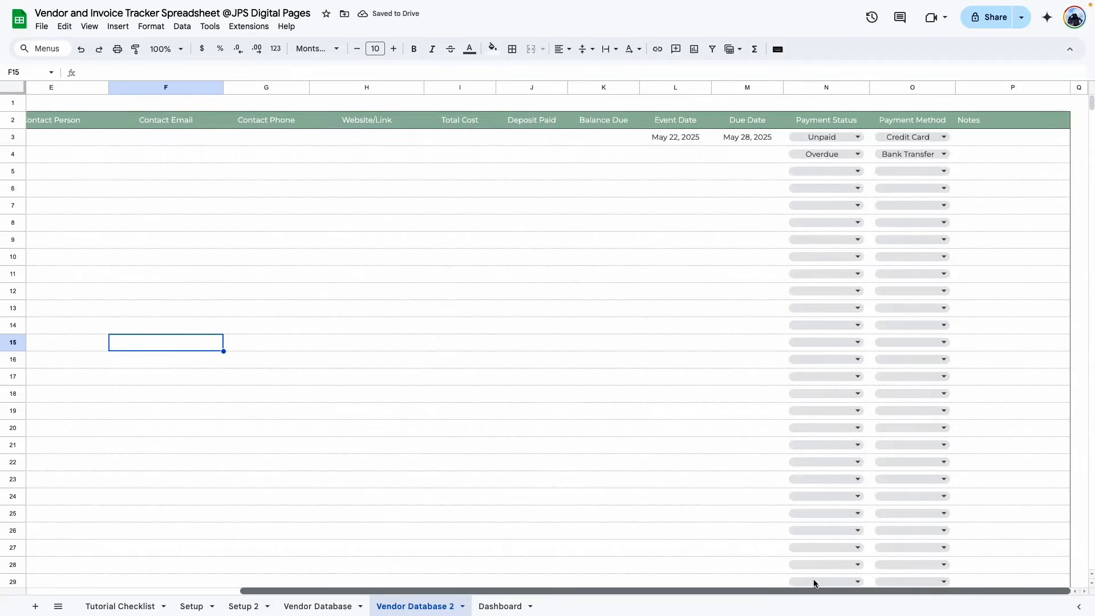
- Try creating a filter on only the header cells B2:P2, and remove it again
scroll(180, 210, "left", 5)
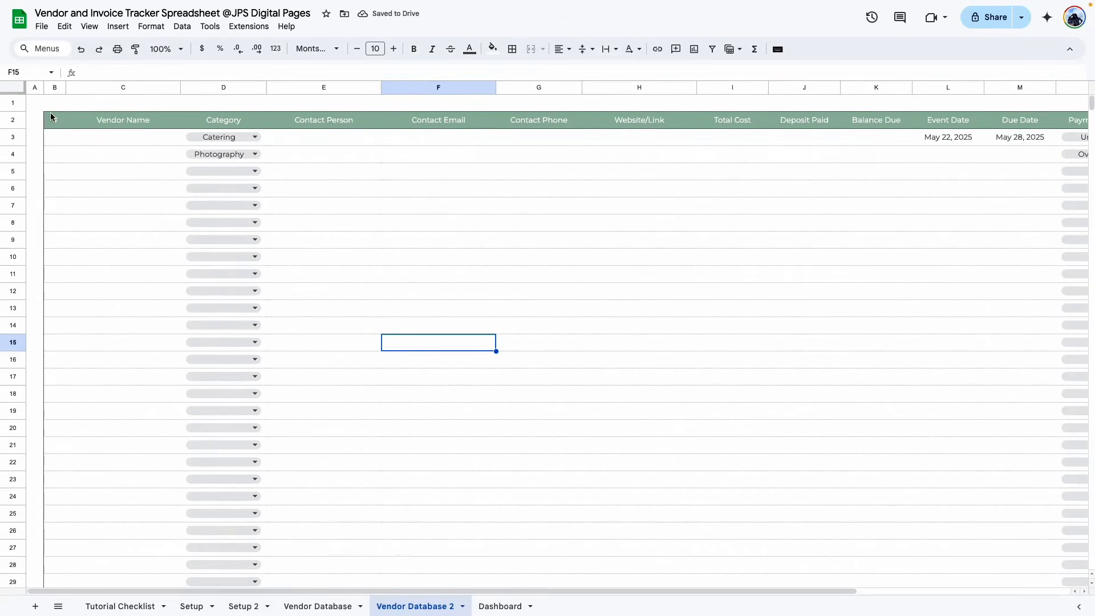
left_click_drag(51, 117, 996, 124)
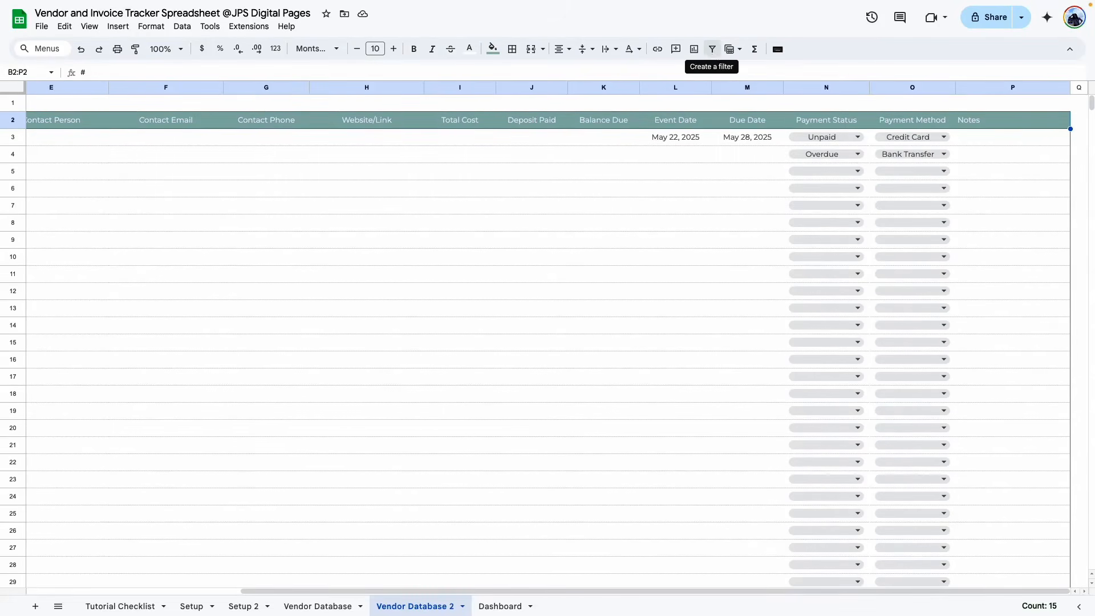
left_click(713, 49)
left_click(676, 240)
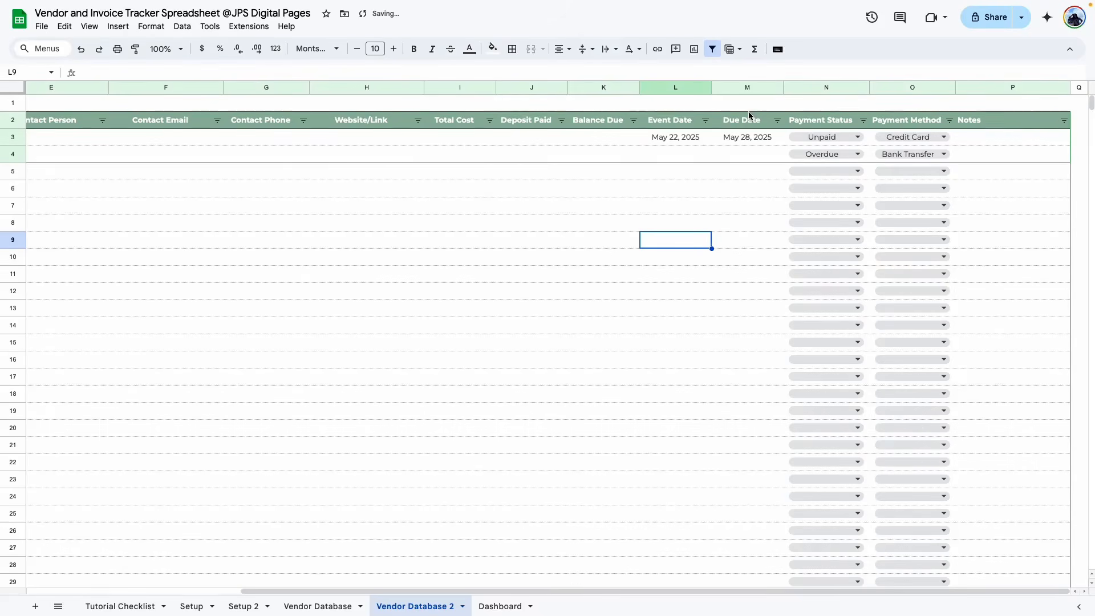
left_click(460, 256)
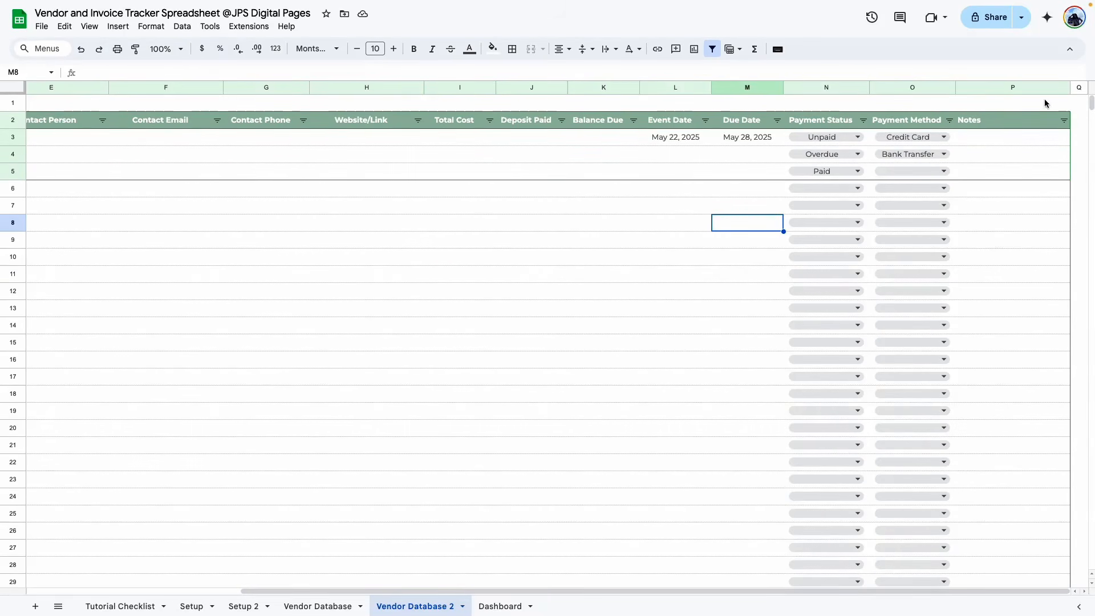
left_click(717, 54)
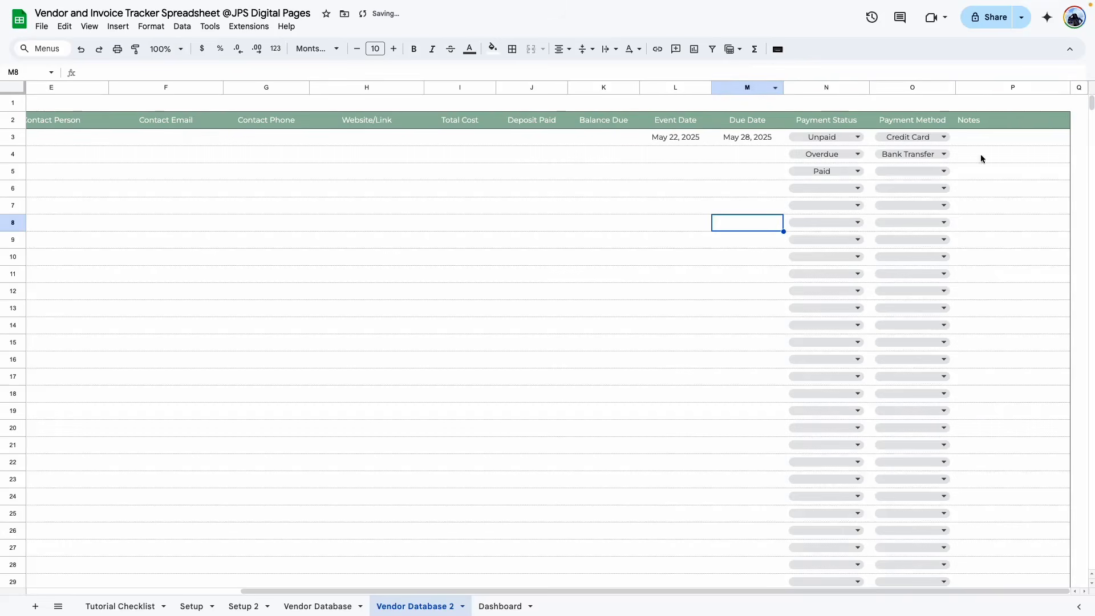
- Create a filter over the whole table range B2:P1000, from the header row to the last row
left_click_drag(1054, 126, 63, 120)
key("ctrl+shift+Down")
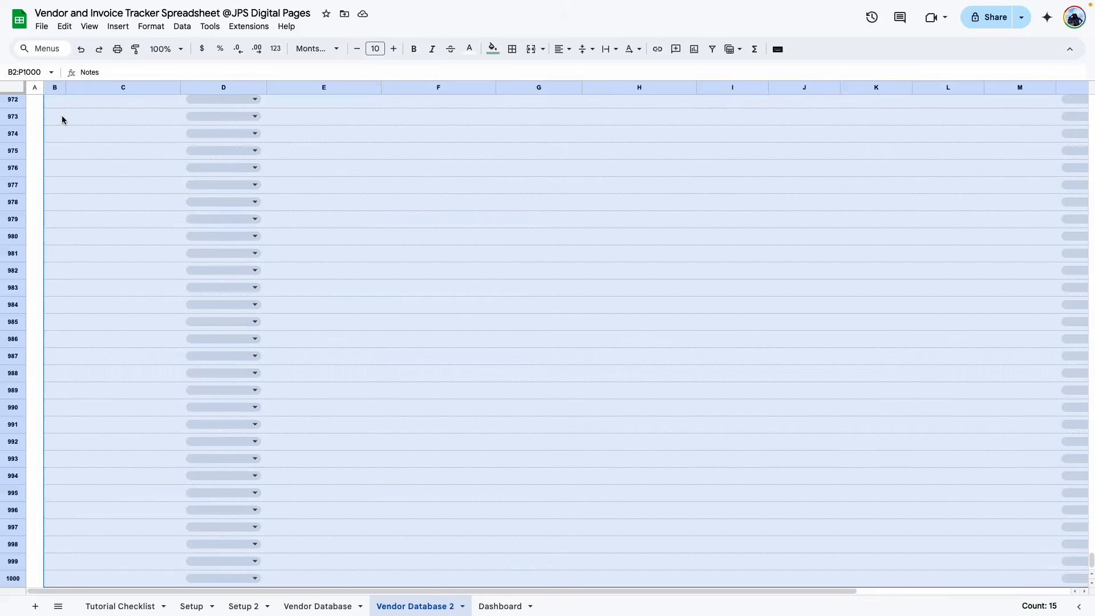
left_click(713, 49)
left_click(420, 272)
key("ctrl+shift+Up")
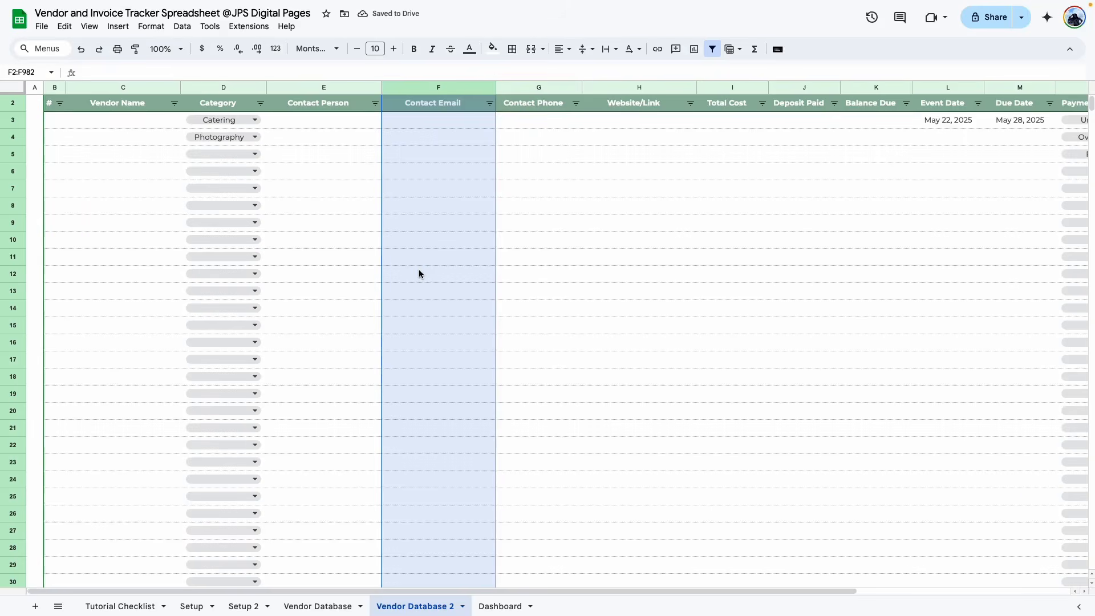
scroll(399, 400, "up", 1)
left_click(411, 462)
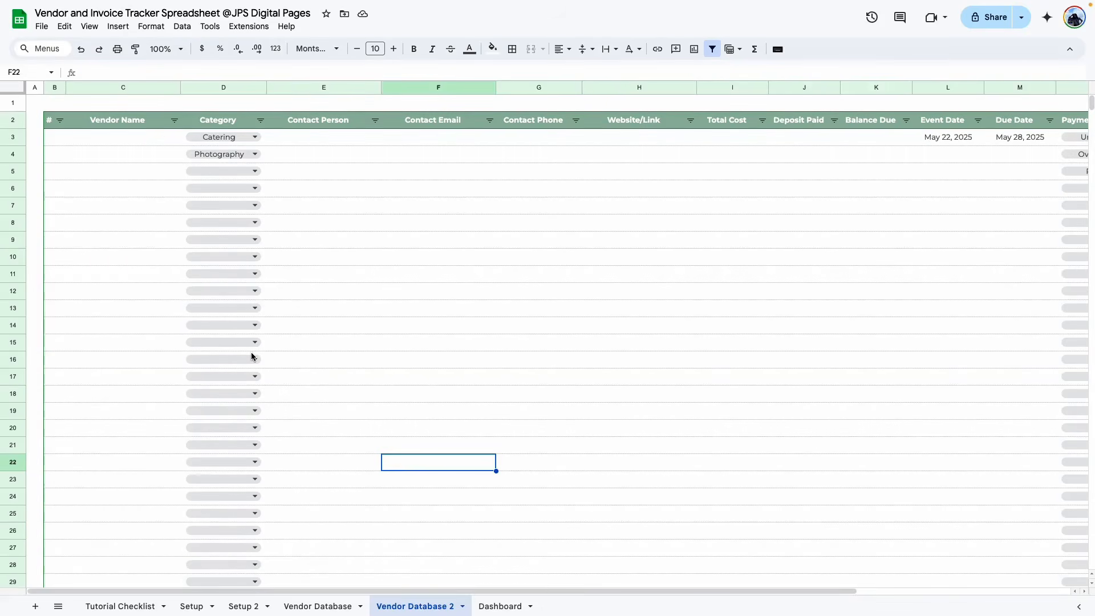
- Examine the Balance Due formula in K3 on the Vendor Database sheet and the cells it references
left_click_drag(345, 587, 683, 581)
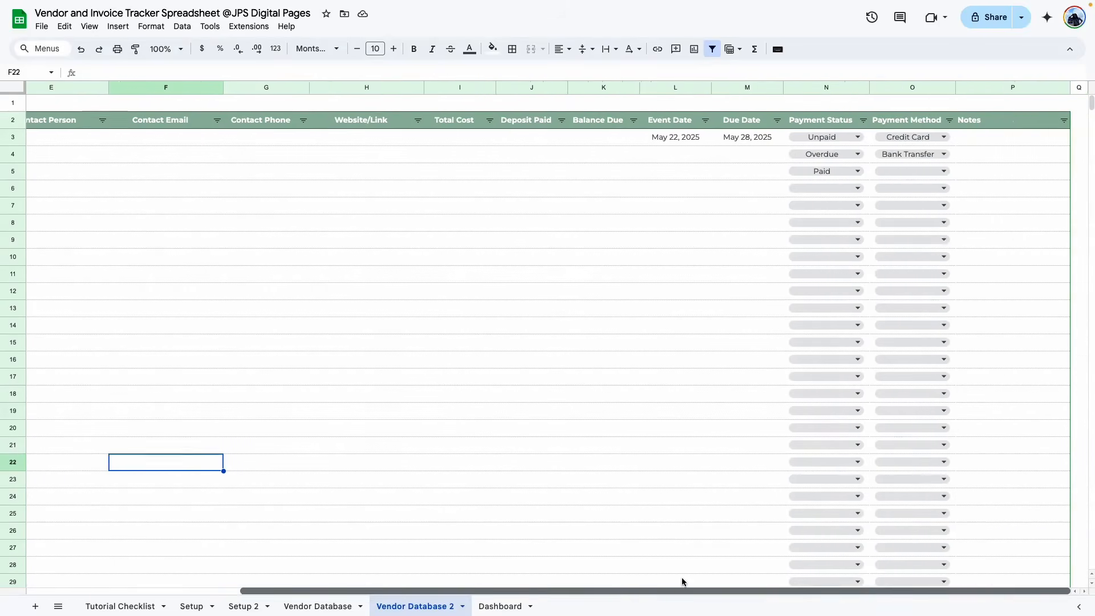
left_click_drag(585, 140, 590, 343)
left_click(545, 223)
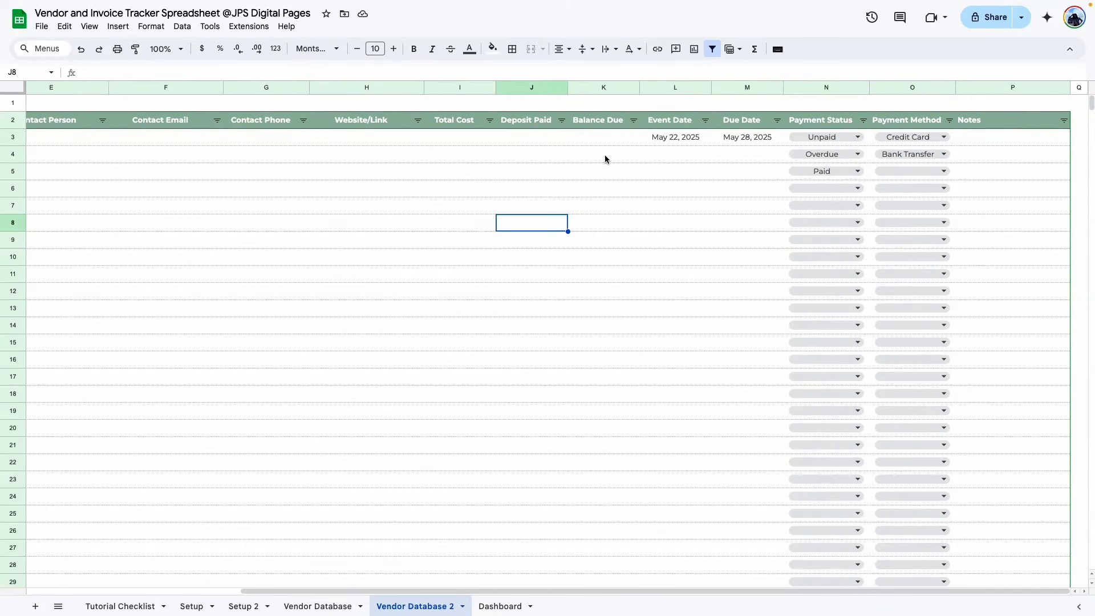
left_click(317, 605)
scroll(478, 213, "up", 5)
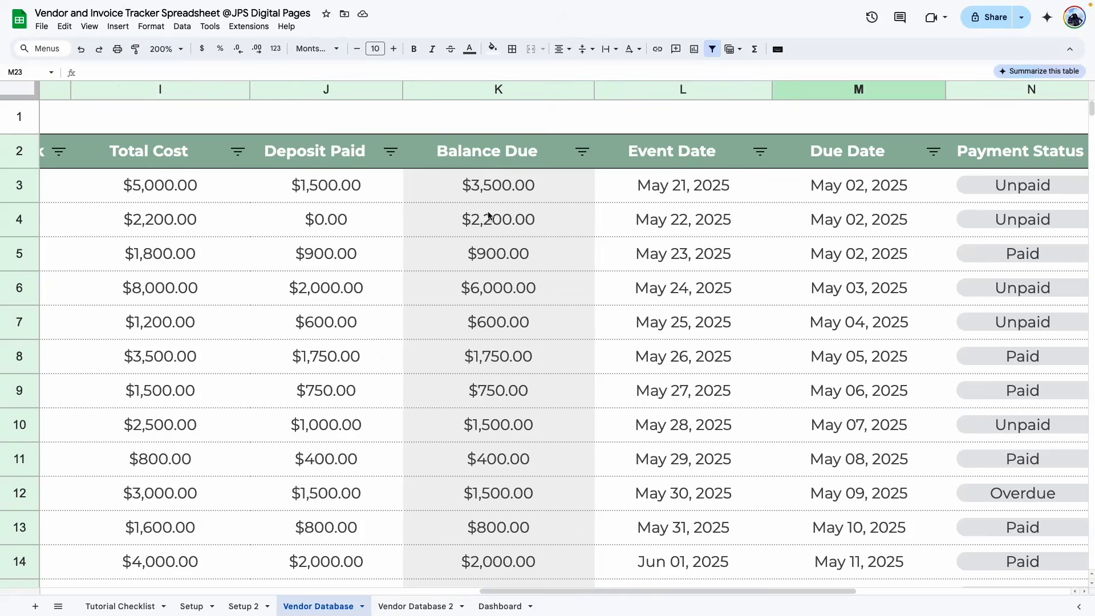
left_click(505, 187)
double_click(472, 181)
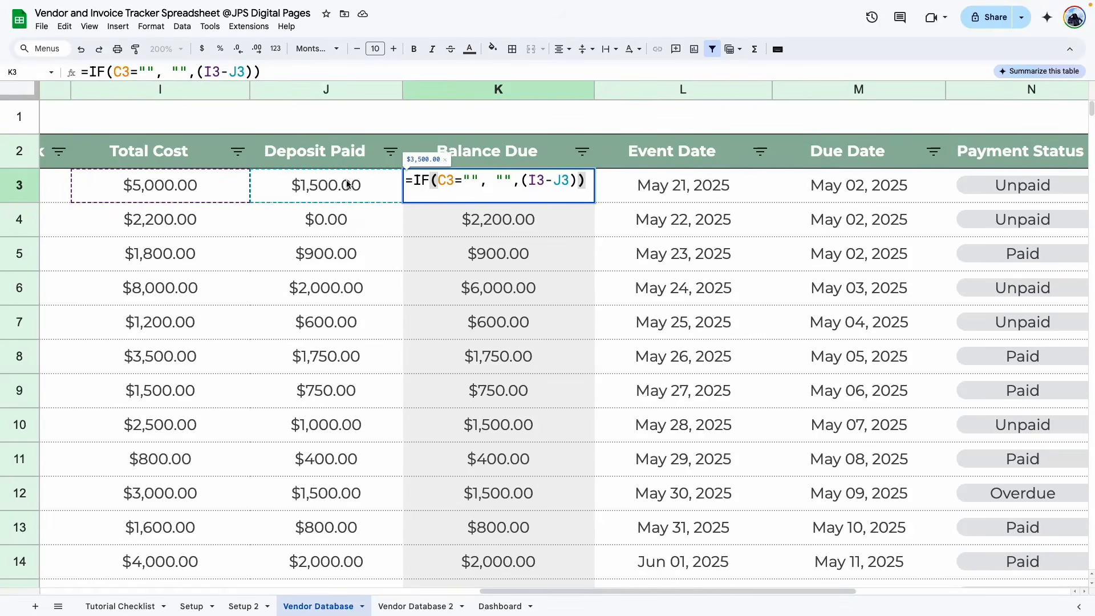
left_click(469, 238)
double_click(475, 179)
left_click_drag(504, 595, 75, 461)
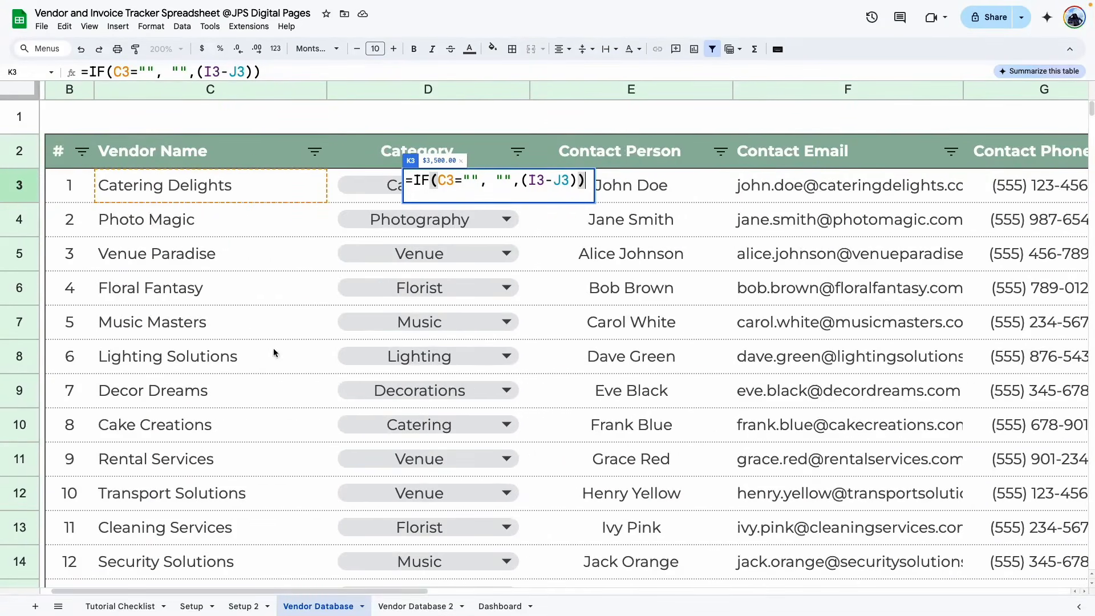
- Check the Balance Due formula in the empty row 18 of the Vendor Database sheet
scroll(252, 330, "right", 10)
left_click(618, 334)
scroll(619, 340, "down", 5)
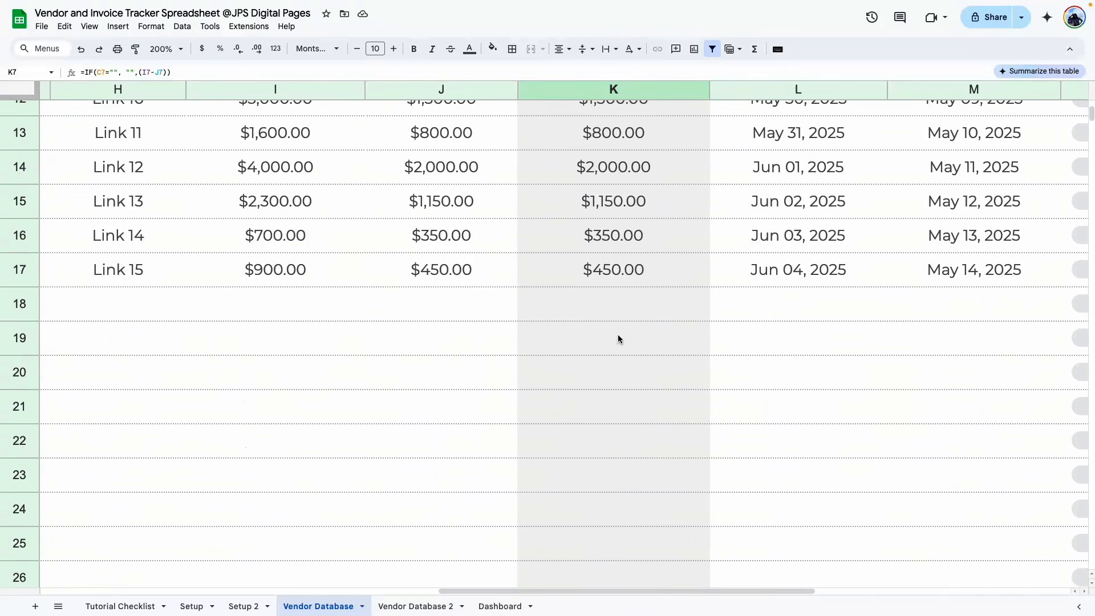
double_click(594, 313)
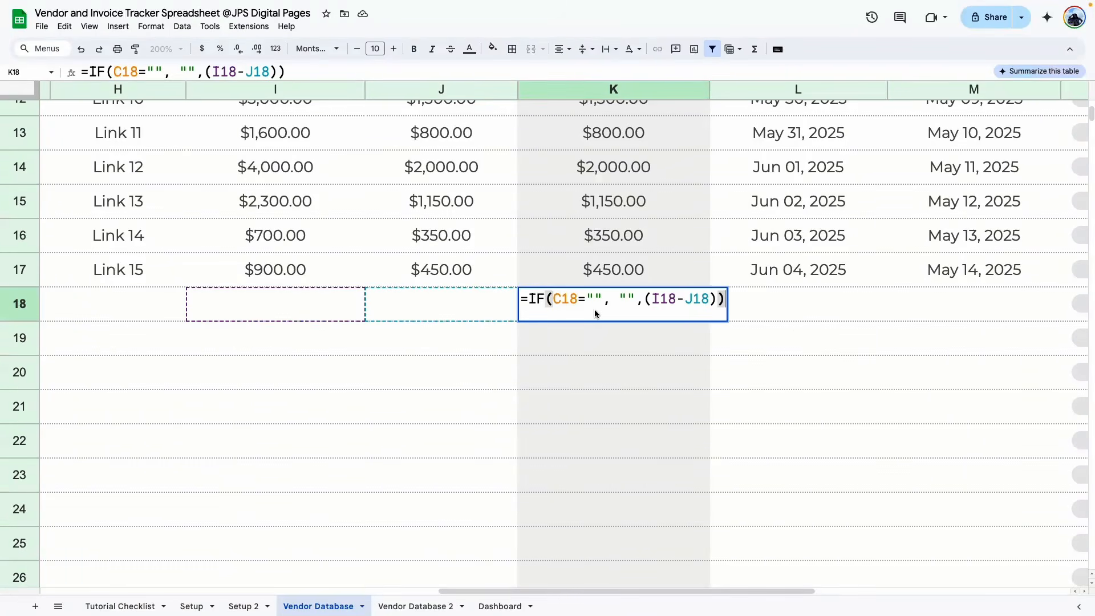
left_click(585, 344)
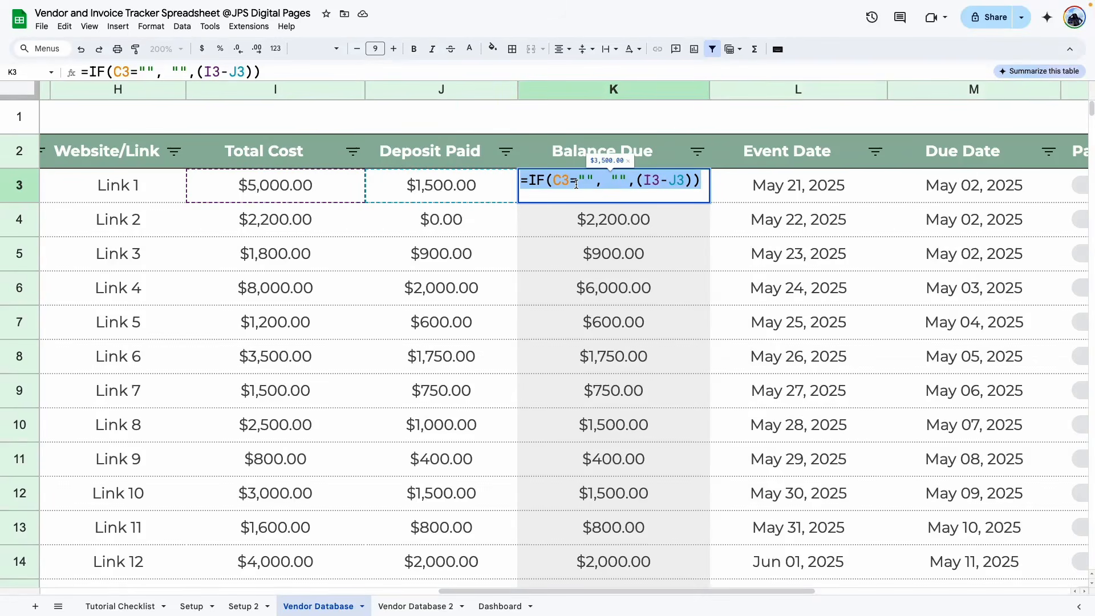
- Enter =IF(C3="", "",(I3-J3)) in Balance Due cell K3 on Vendor Database 2 and review its references
left_click(561, 335)
left_click(406, 605)
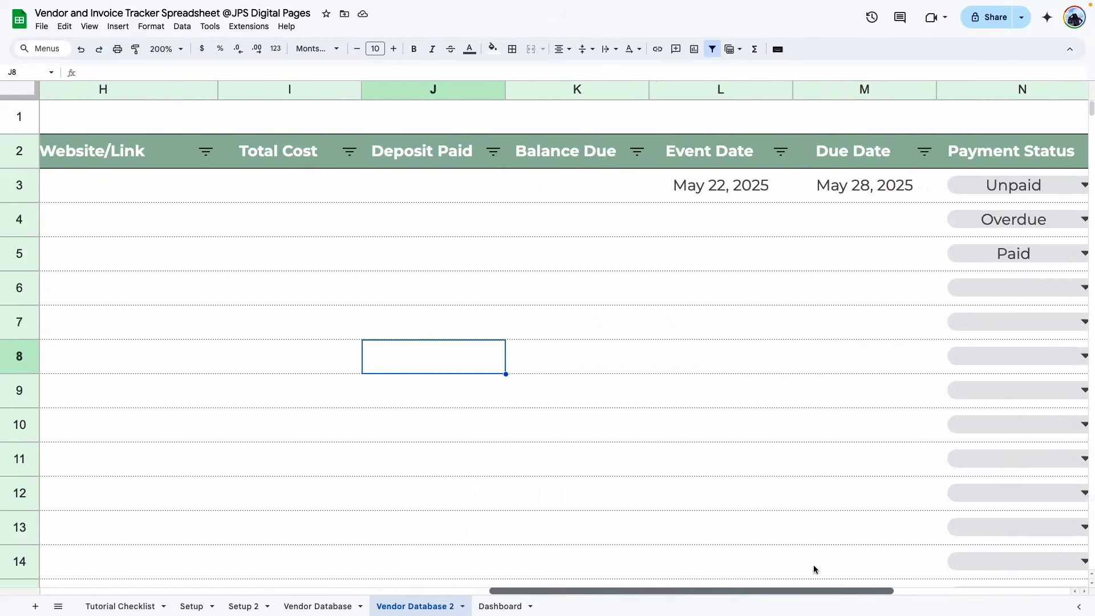
left_click(563, 194)
double_click(563, 193)
type("=IF(C3=\"\", \"\",(I3-J3))")
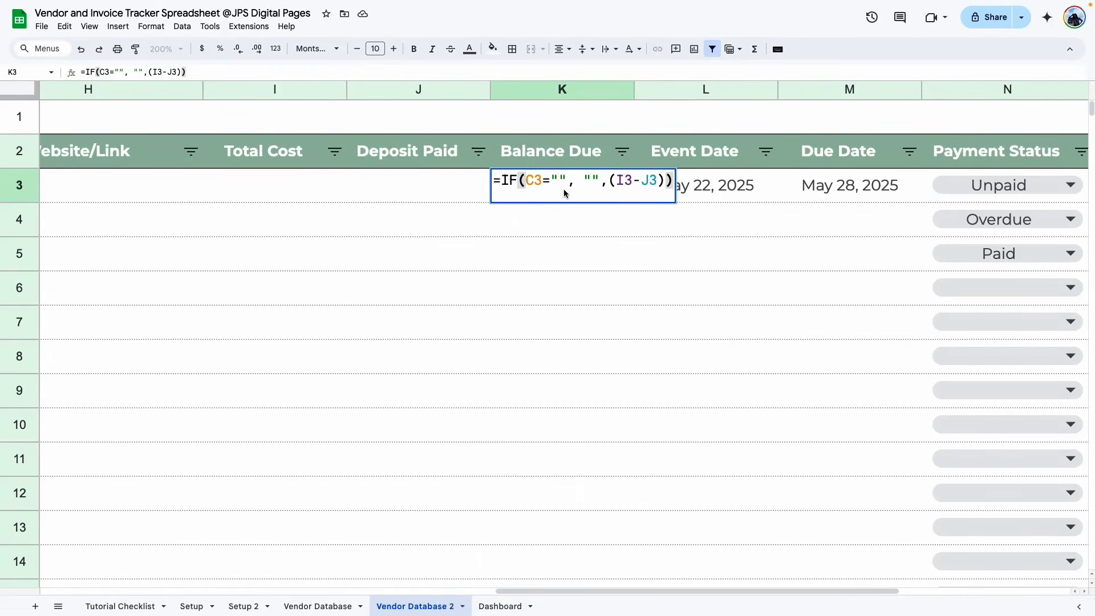
key("Return")
left_click(673, 306)
double_click(571, 183)
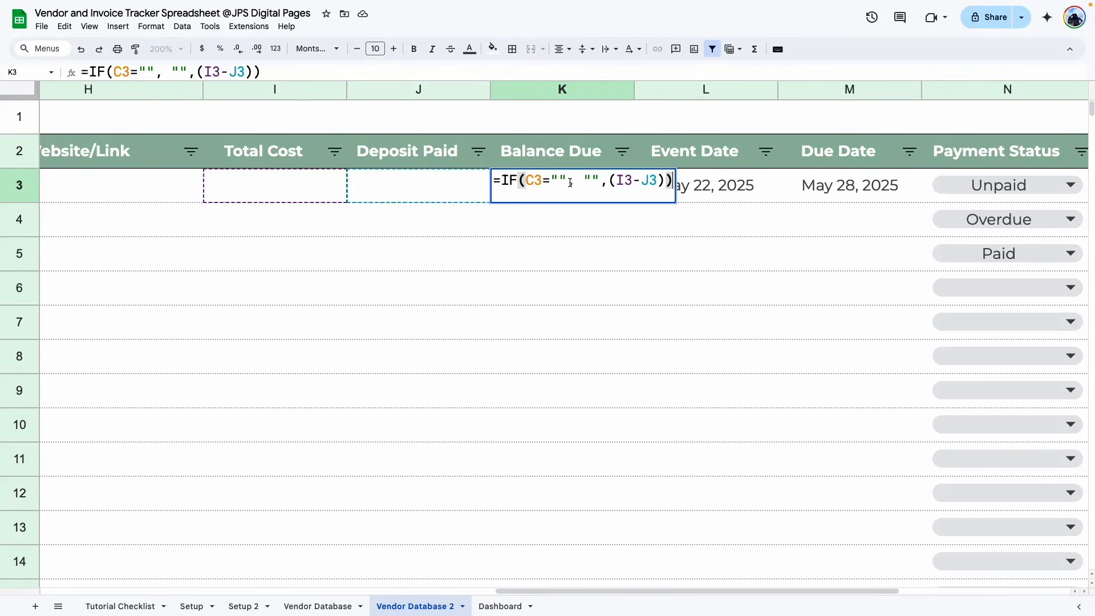
key("Return")
double_click(525, 184)
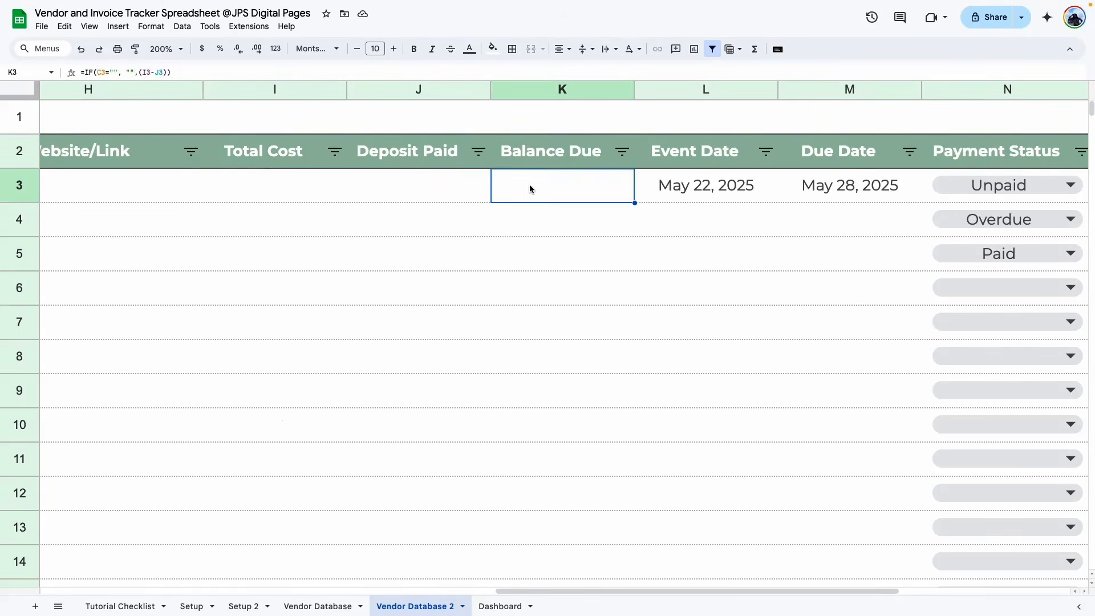
- Copy Balance Due cell K3 and paste only its formula into K4:K1000
triple_click(531, 185)
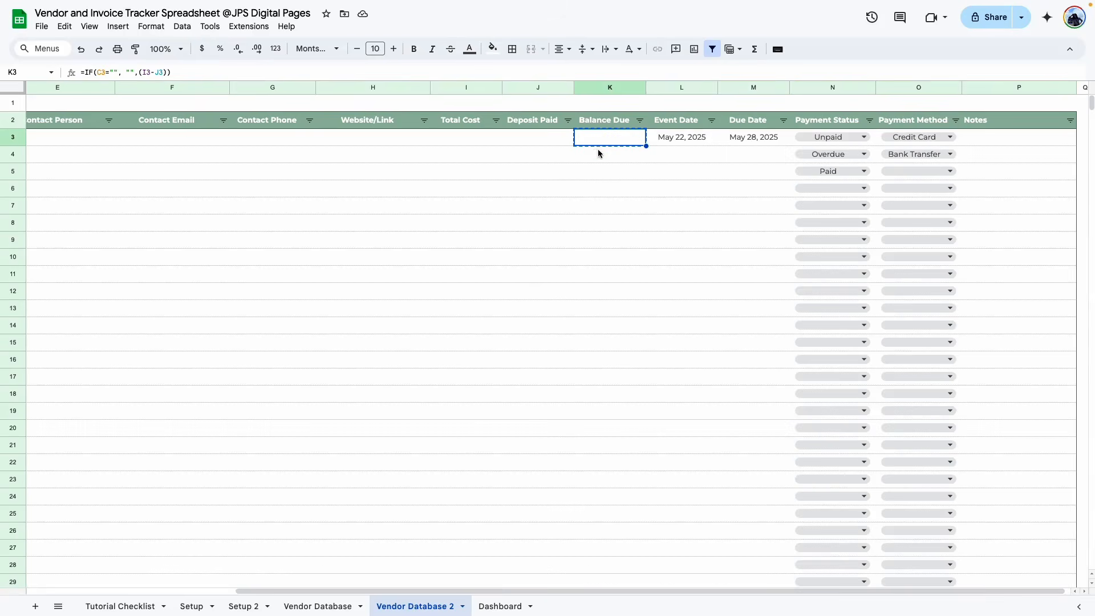
left_click(598, 151)
key("ctrl+shift+Down")
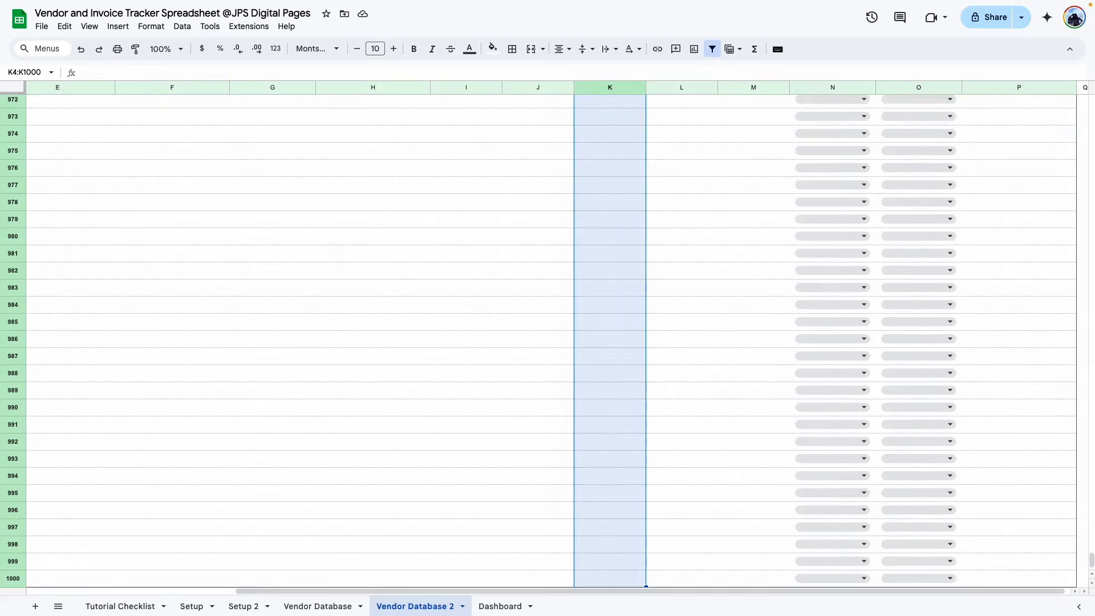
right_click(599, 153)
mouse_move(684, 218)
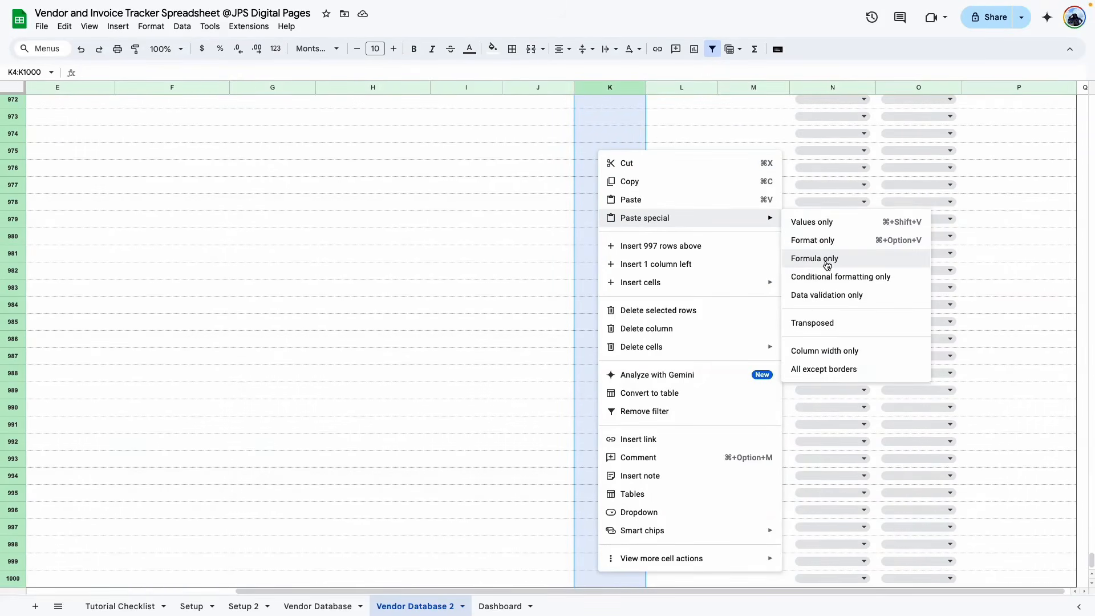
left_click(827, 264)
- Check the pasted Balance Due formula in K994 and the cells it references
left_click(607, 255)
left_click(603, 338)
scroll(597, 442, "down", 1)
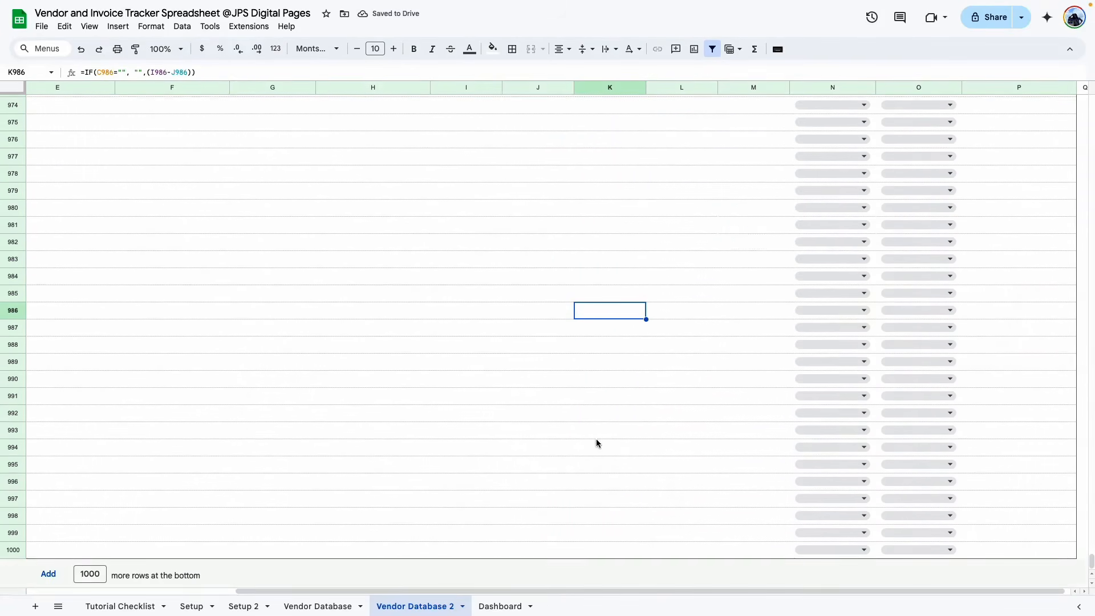
double_click(597, 448)
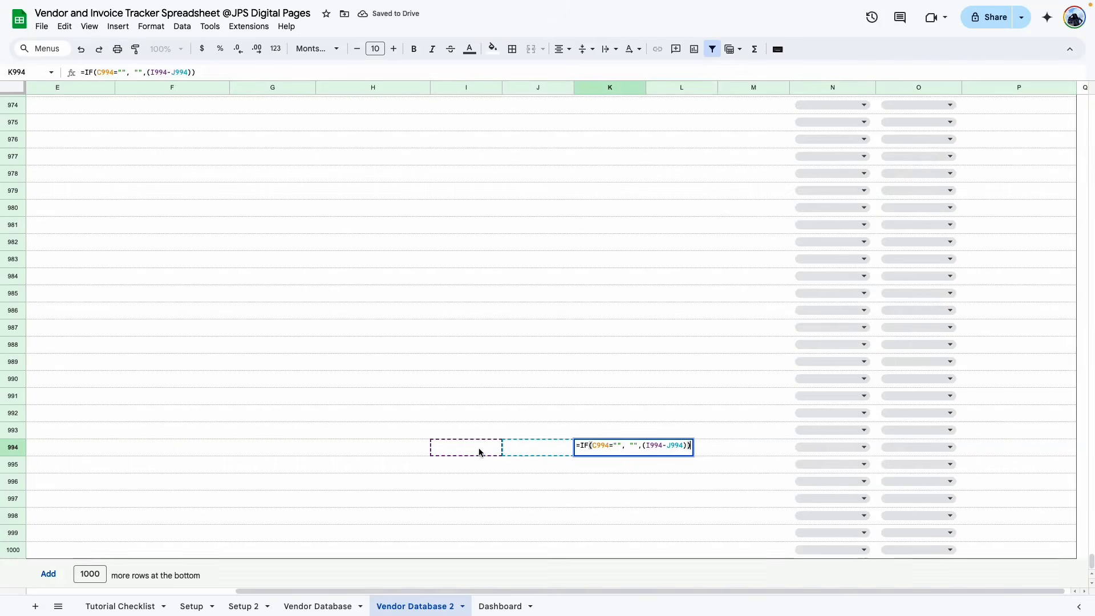
left_click_drag(484, 591, 153, 519)
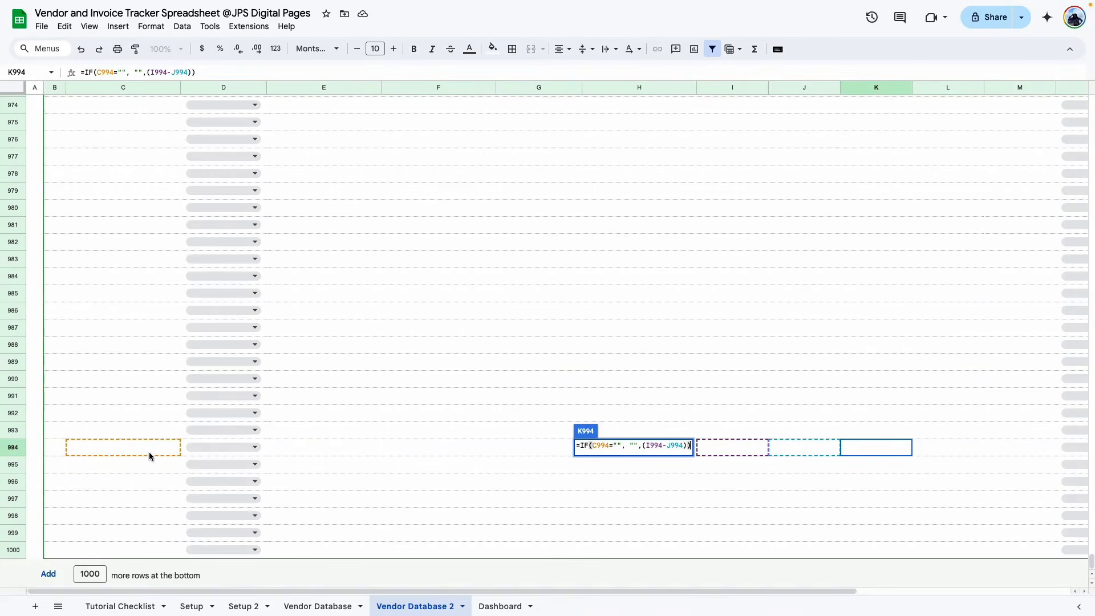
key("Return")
left_click(563, 407)
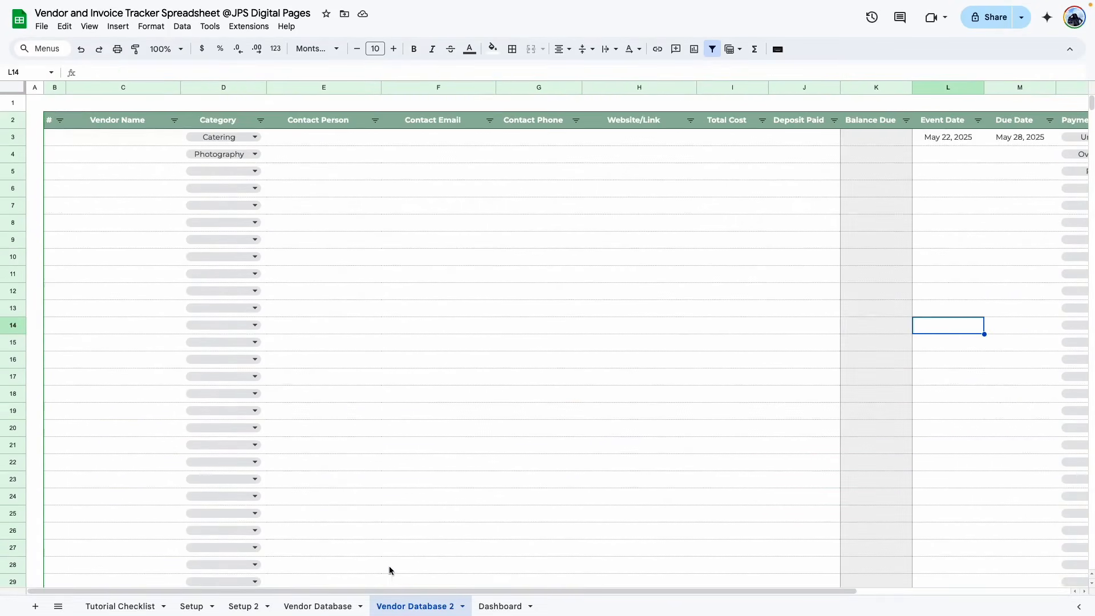
- Copy the vendor records in B3:J17 of the Vendor Database sheet
left_click(318, 606)
left_click_drag(392, 592, 82, 173)
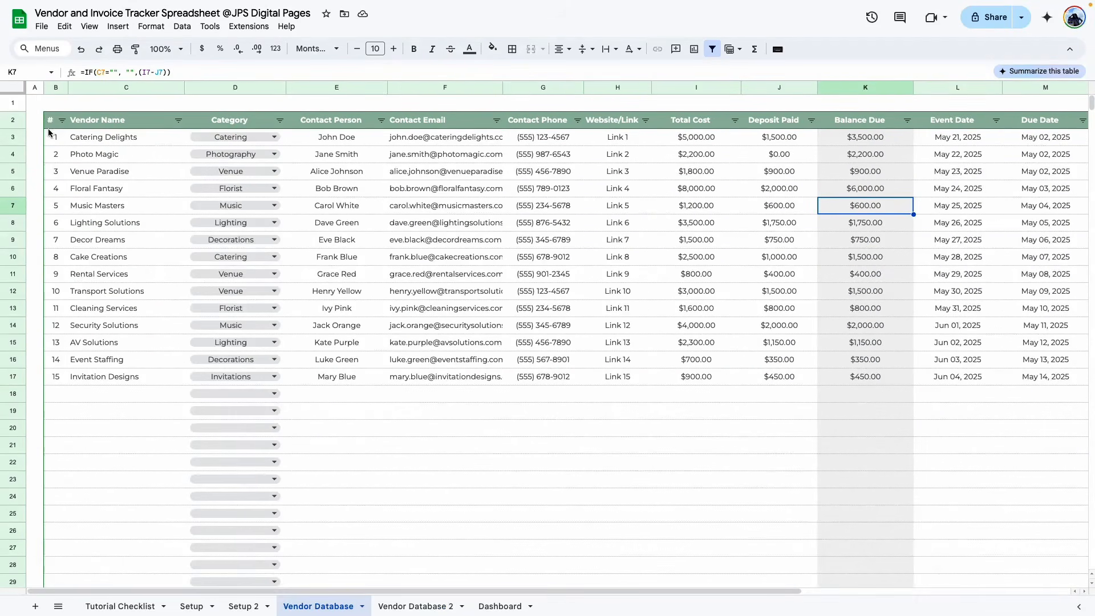
left_click_drag(50, 133, 562, 278)
left_click(342, 342)
left_click_drag(49, 137, 810, 380)
key("ctrl+c")
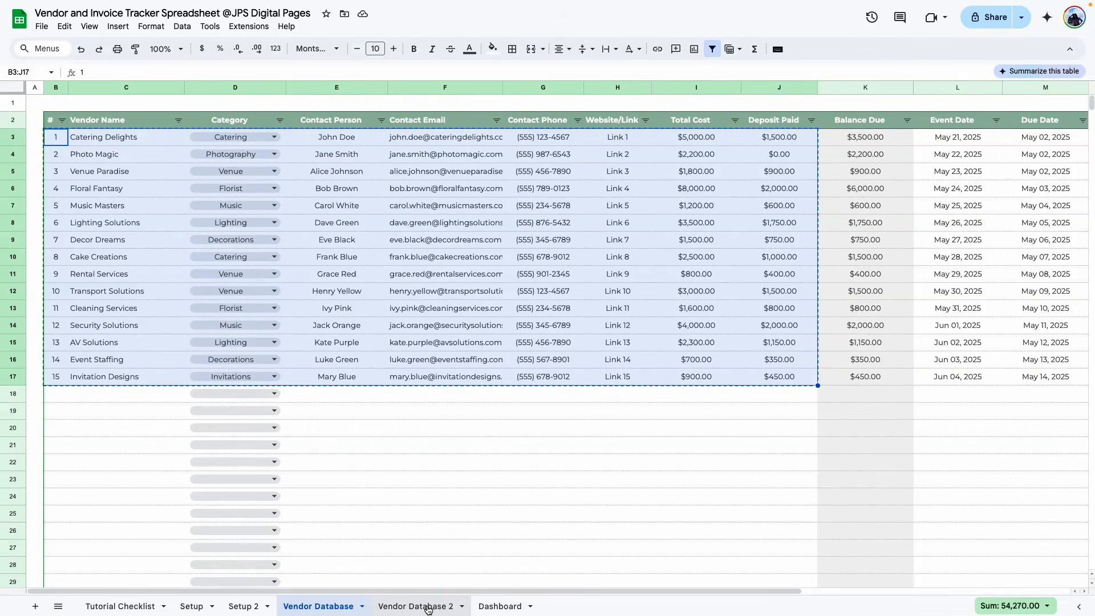
- Paste only the values of the copied vendor records into Vendor Database 2 starting at B3, and review the filled table
left_click(428, 609)
left_click(59, 138)
right_click(59, 138)
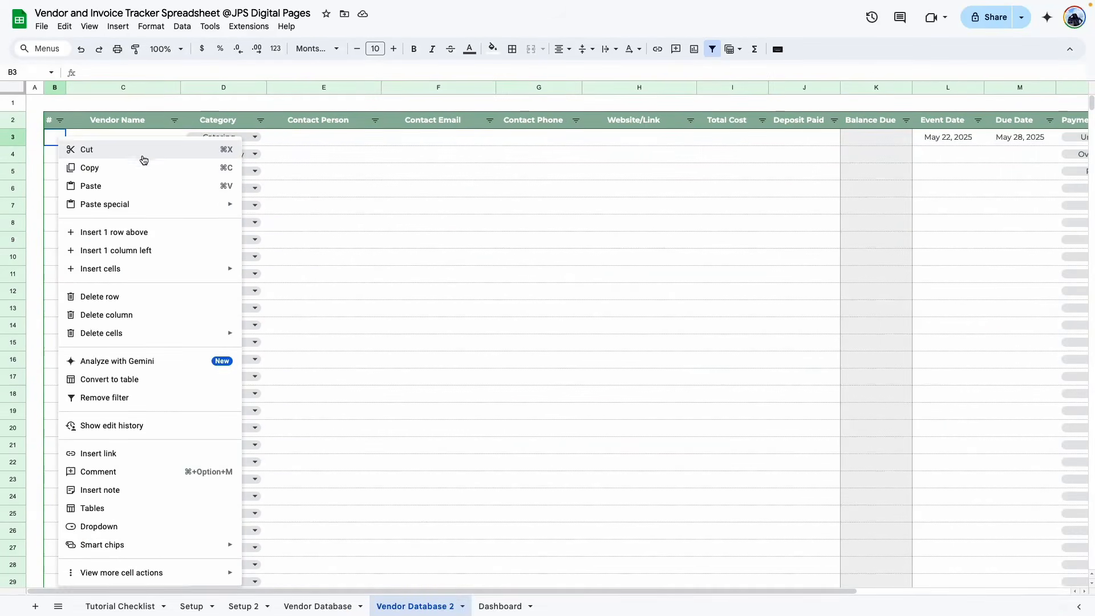
mouse_move(172, 209)
left_click(280, 210)
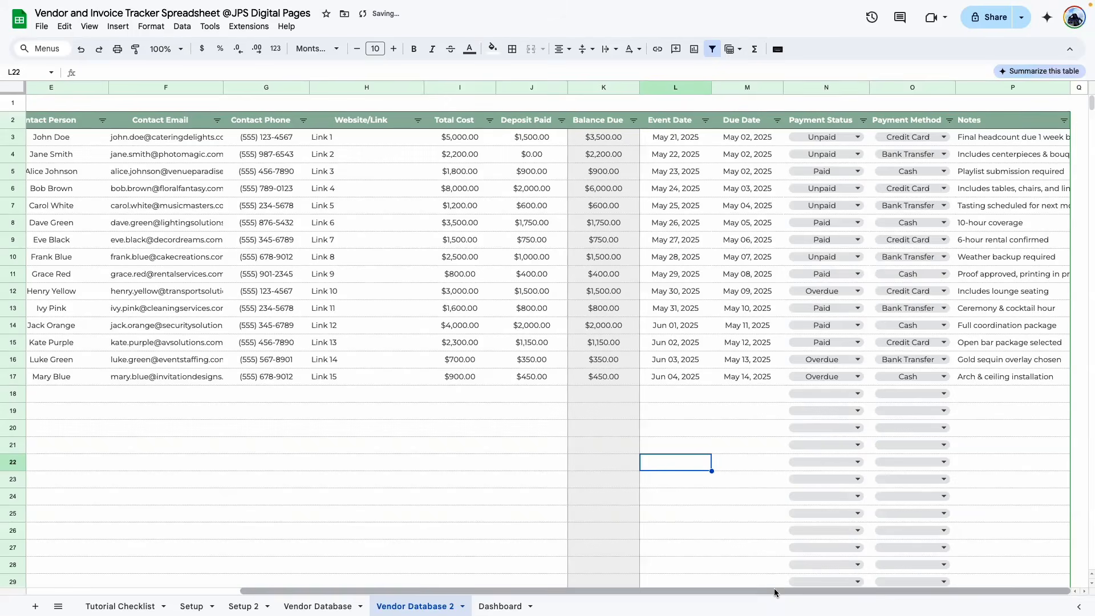
left_click_drag(797, 588, 541, 588)
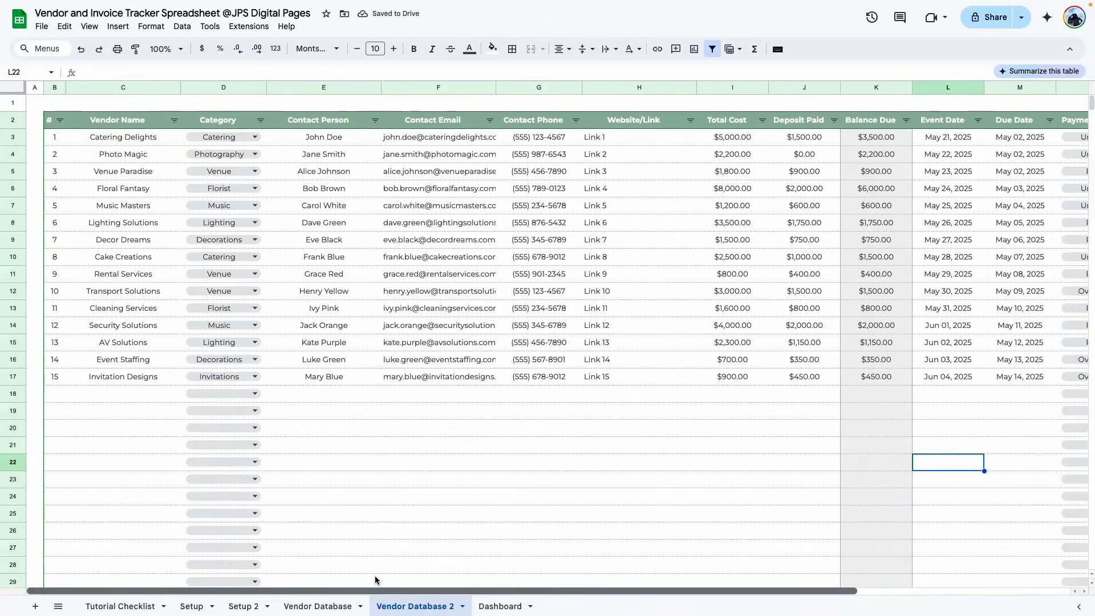
- Tick off Database table and Add data validation rules on the Tutorial Checklist sheet
left_click(119, 606)
left_click(739, 329)
scroll(559, 317, "down", 1)
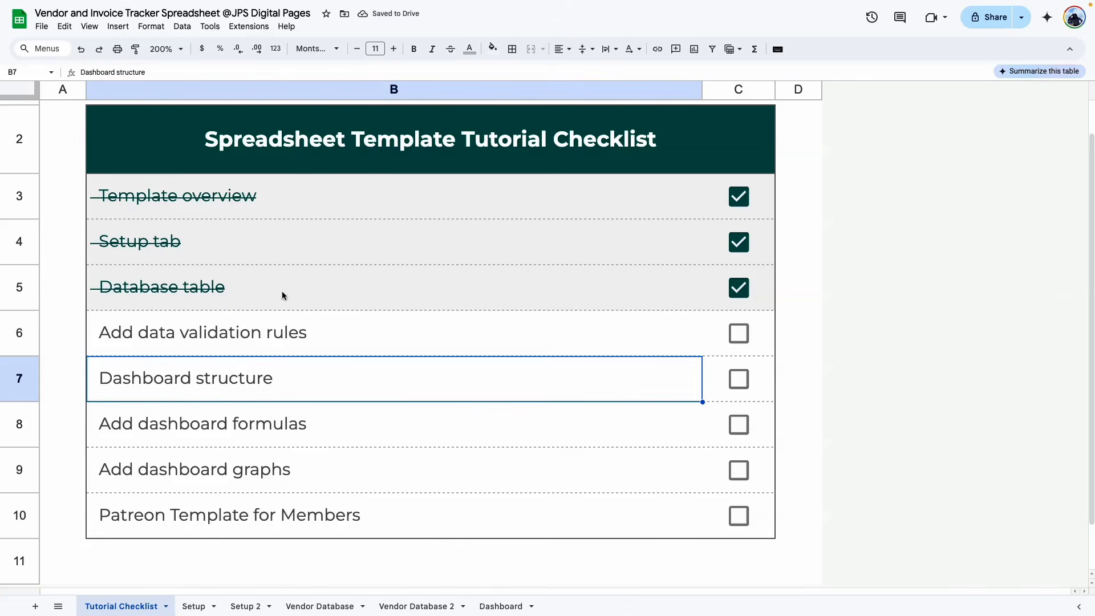
left_click(739, 333)
left_click(391, 372)
scroll(392, 372, "down", 1)
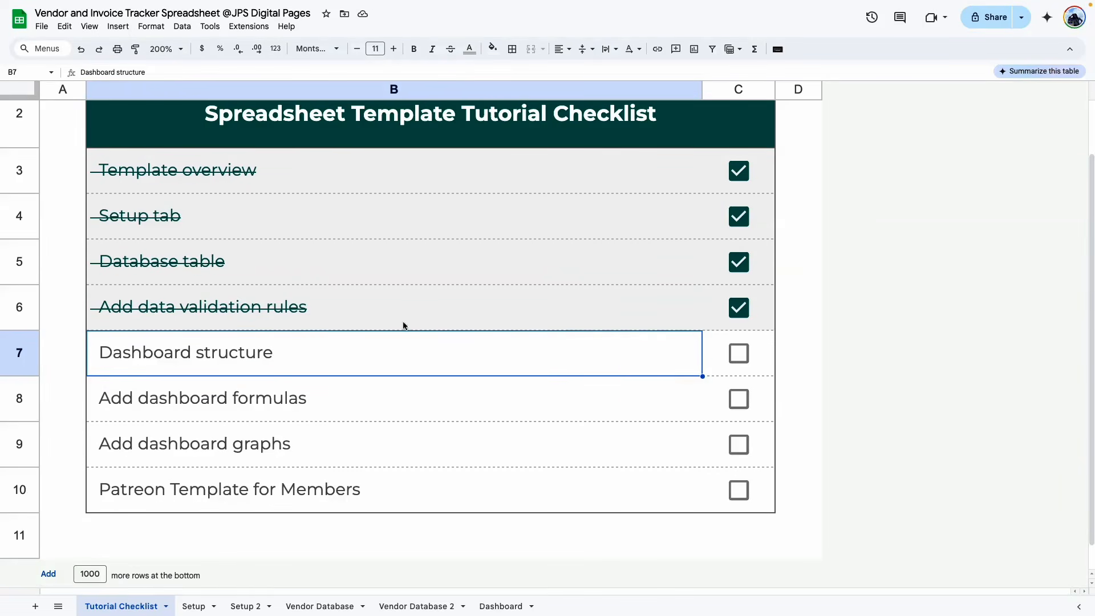
- Add a sheet named Dashboard 2 after Dashboard and format all its cells in centred Montserrat
left_click(36, 605)
left_click(187, 49)
left_click(164, 124)
key("ctrl+a")
left_click(318, 49)
left_click(365, 161)
left_click(562, 49)
left_click(579, 71)
left_click(557, 269)
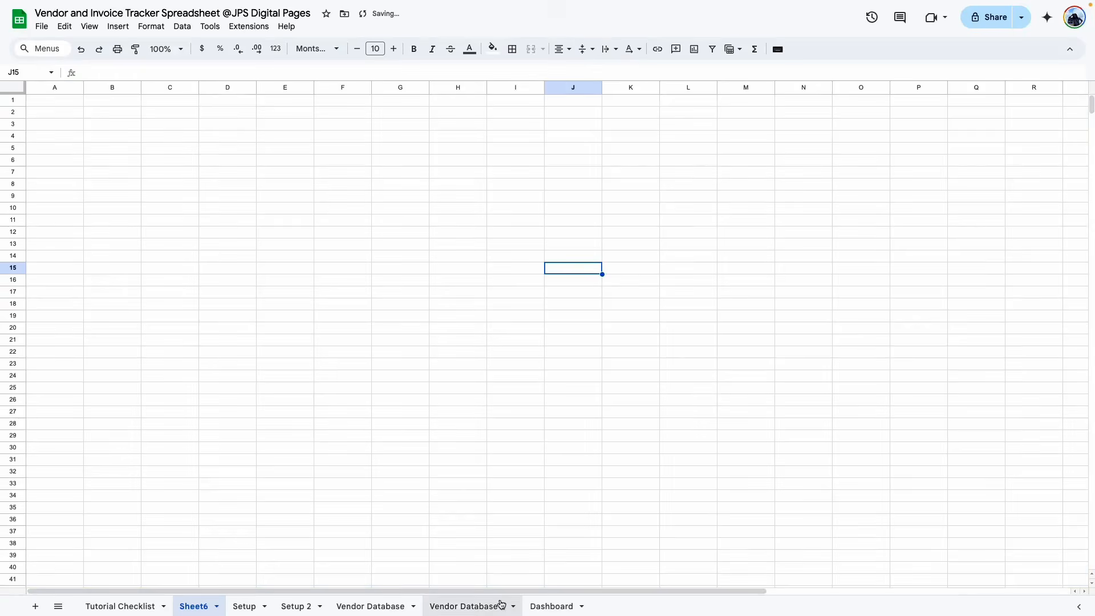
left_click(528, 606)
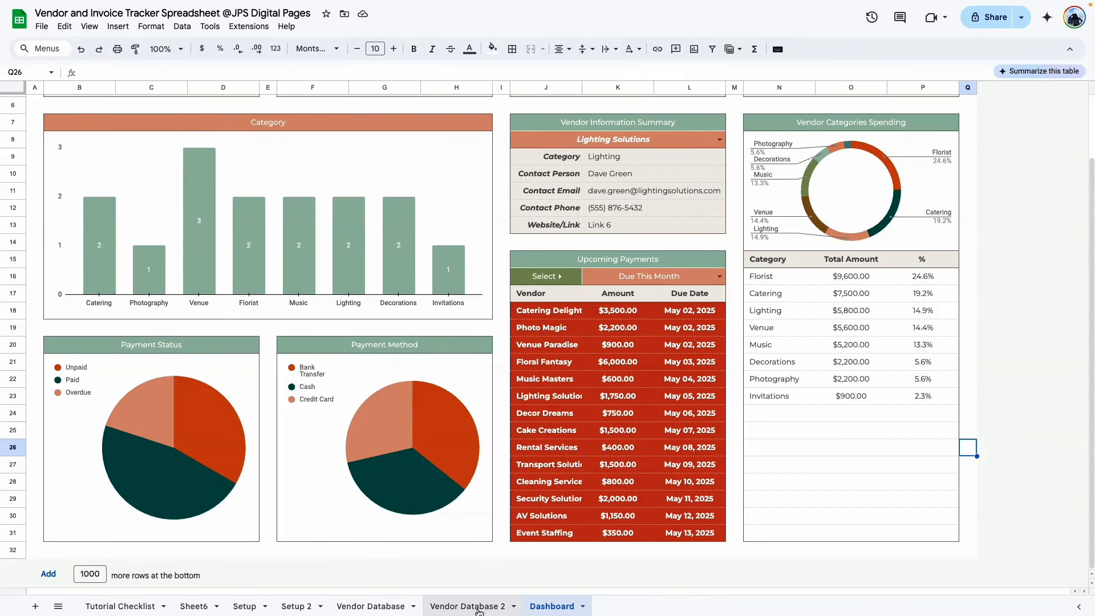
left_click(204, 608)
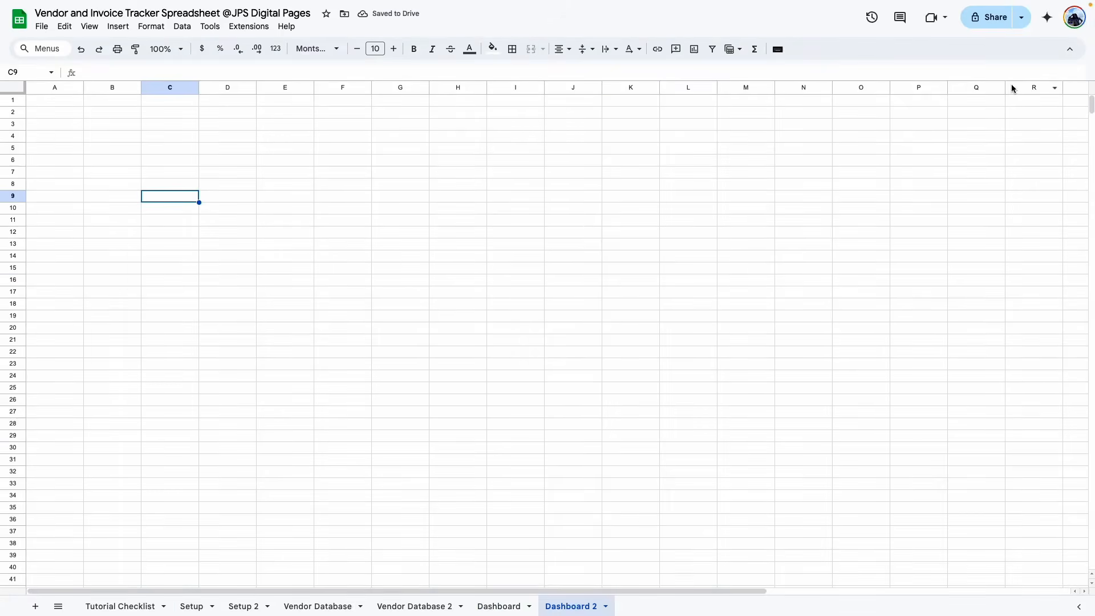
- Trim Dashboard 2 to columns A–Q and rows 1–32, and narrow columns A and Q into side margins
right_click(12, 182)
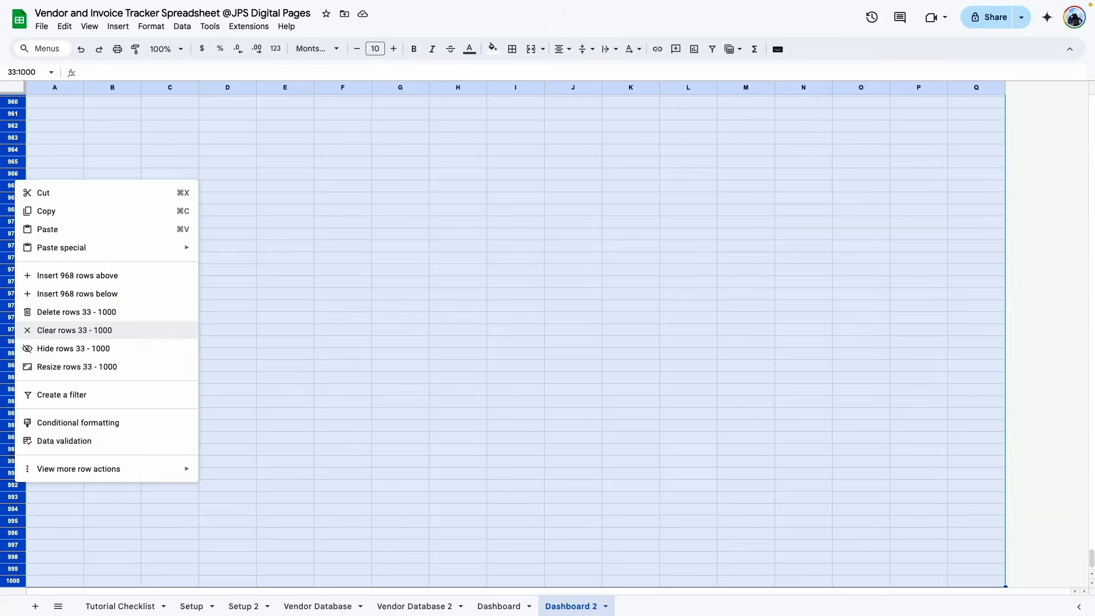
left_click(165, 313)
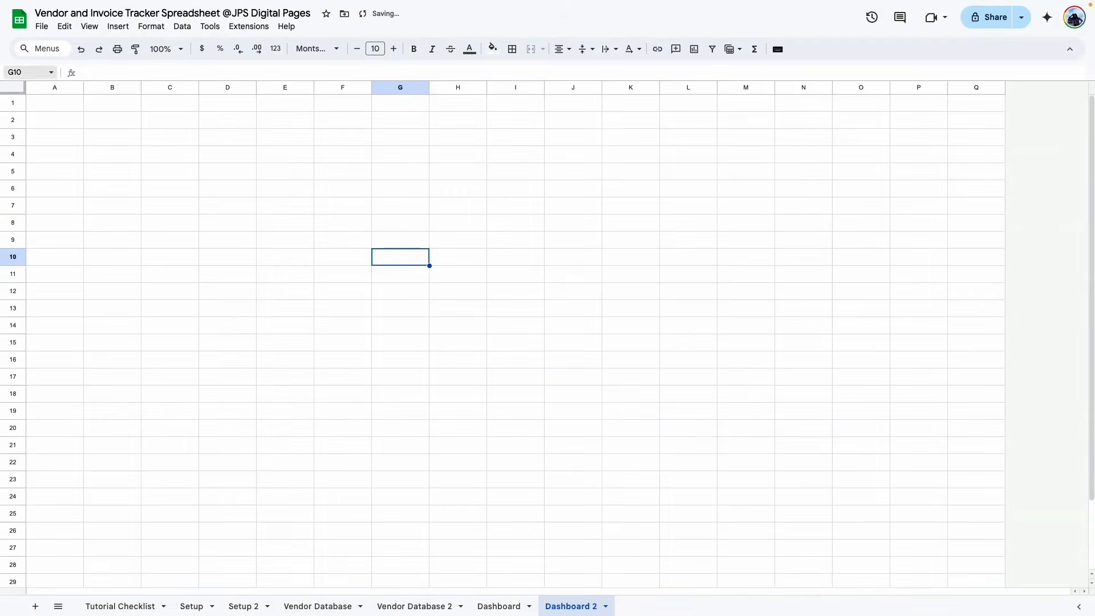
left_click(55, 87)
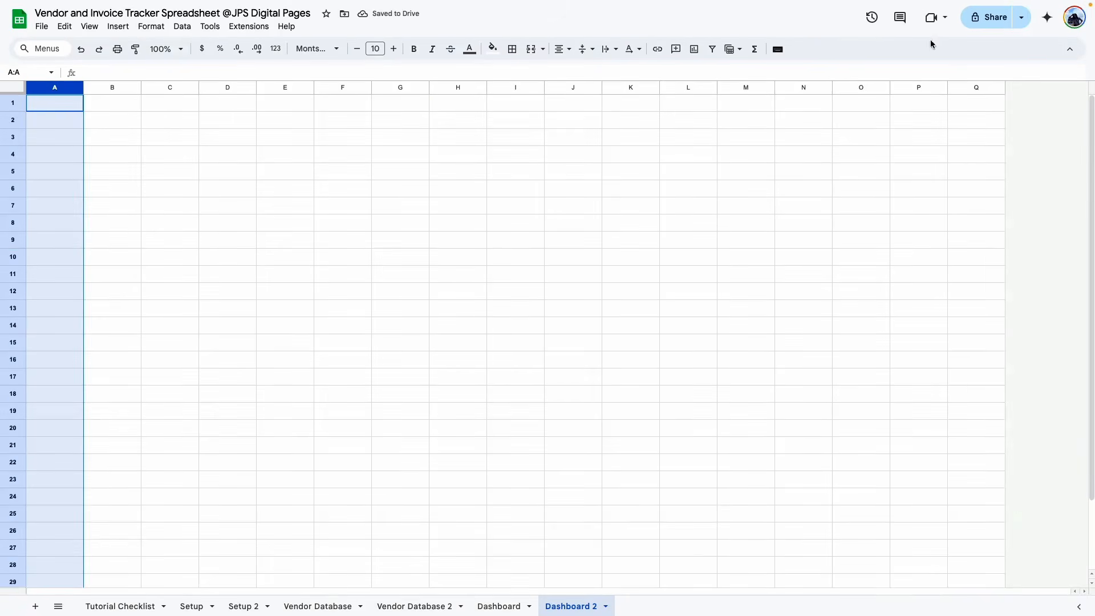
left_click(981, 88, "ctrl")
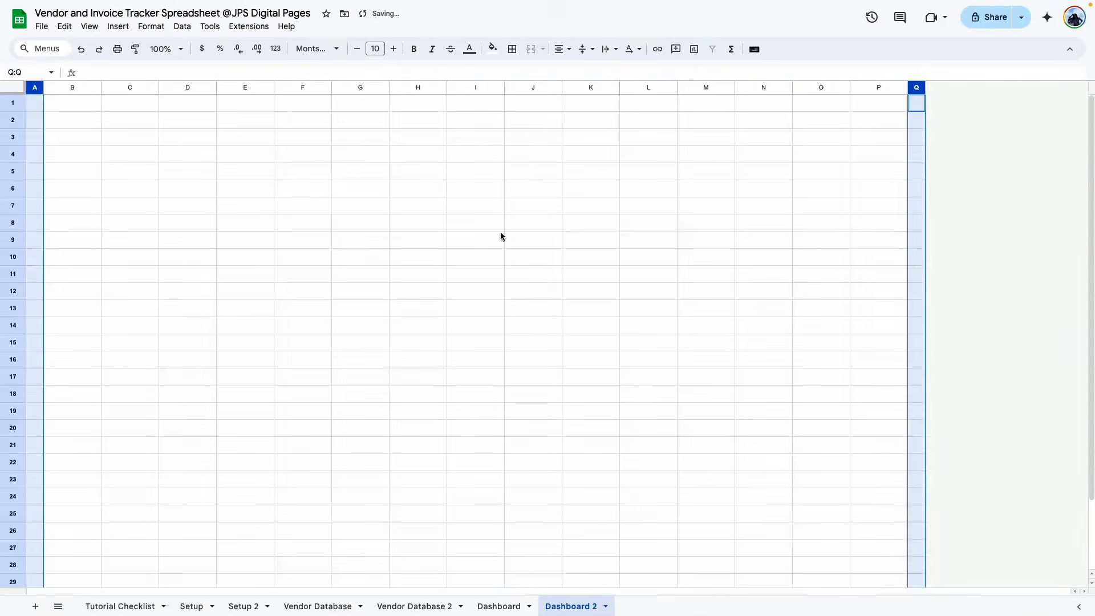
left_click(501, 237)
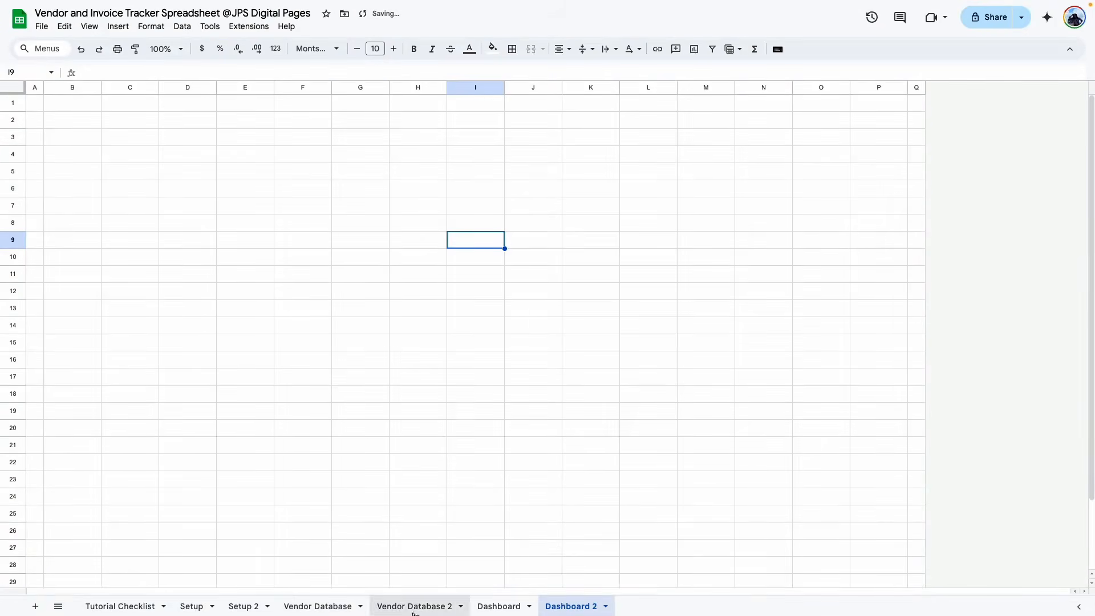
- Examine the summary card and column spacing layout on the Dashboard sheet and compare it with B2:D5 on Dashboard 2
left_click(499, 606)
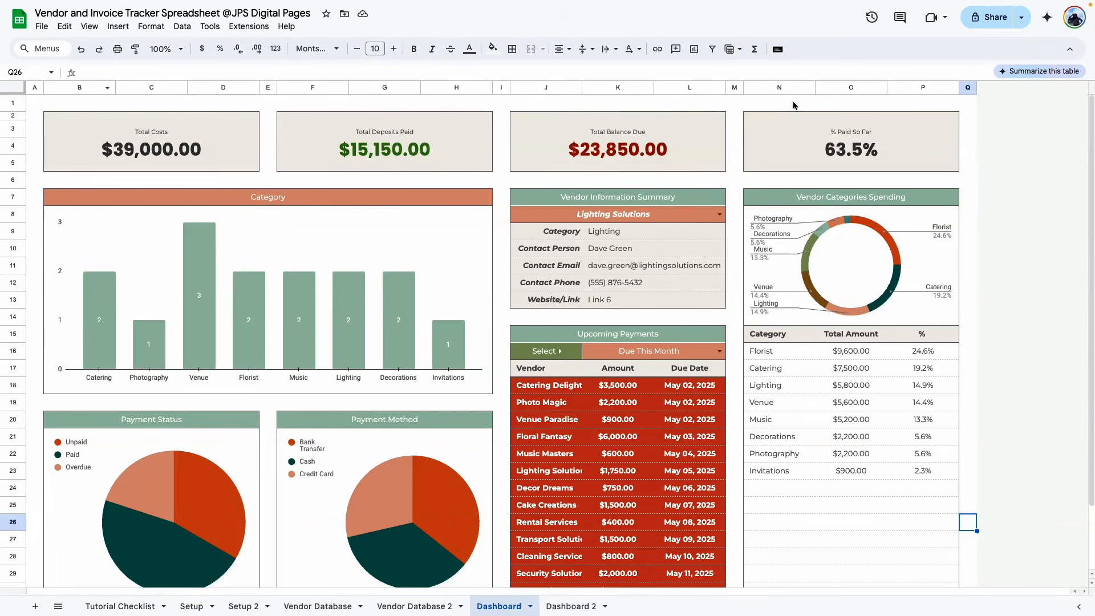
left_click(79, 116)
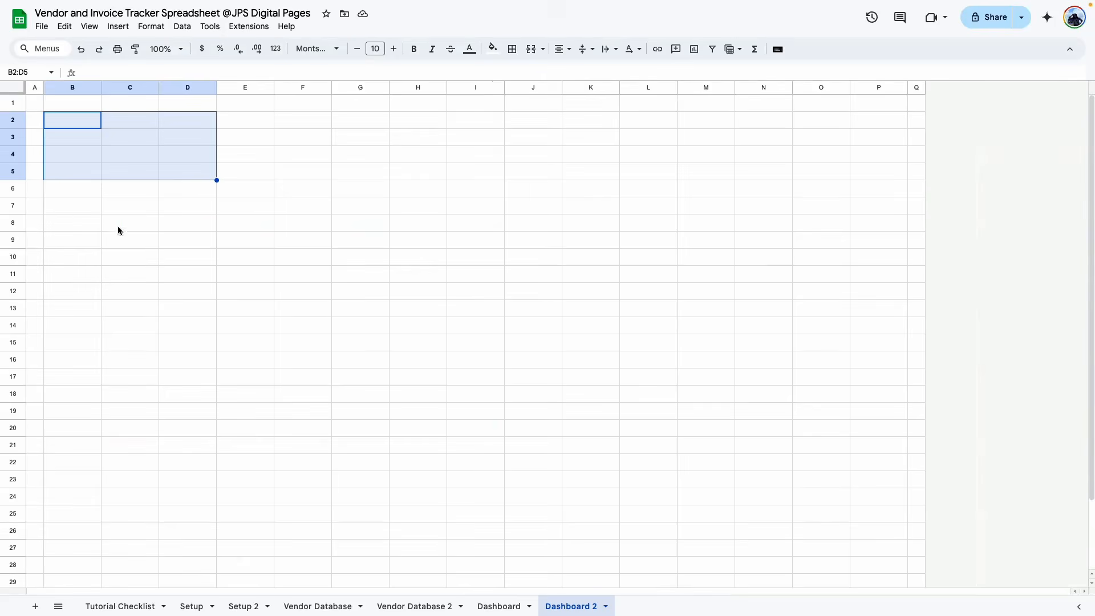
left_click(118, 226)
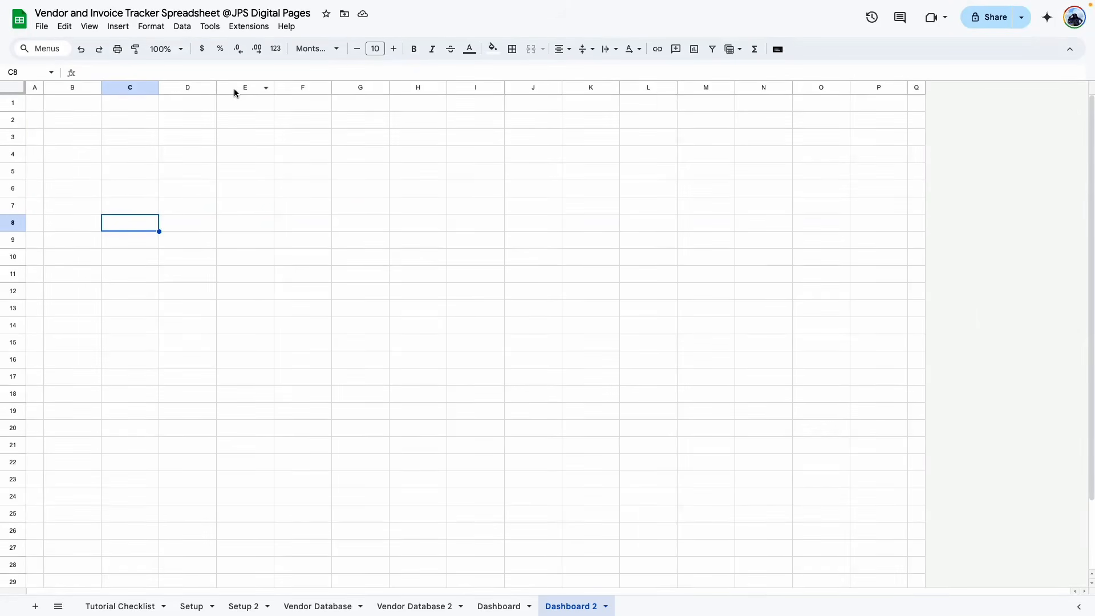
left_click(499, 606)
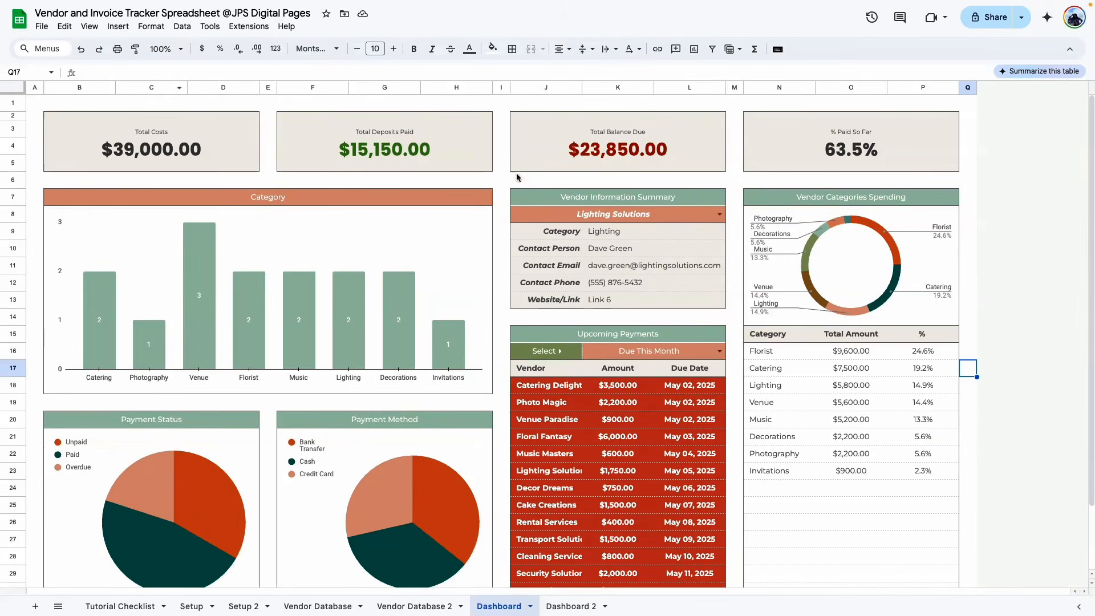
left_click(565, 606)
left_click(170, 206)
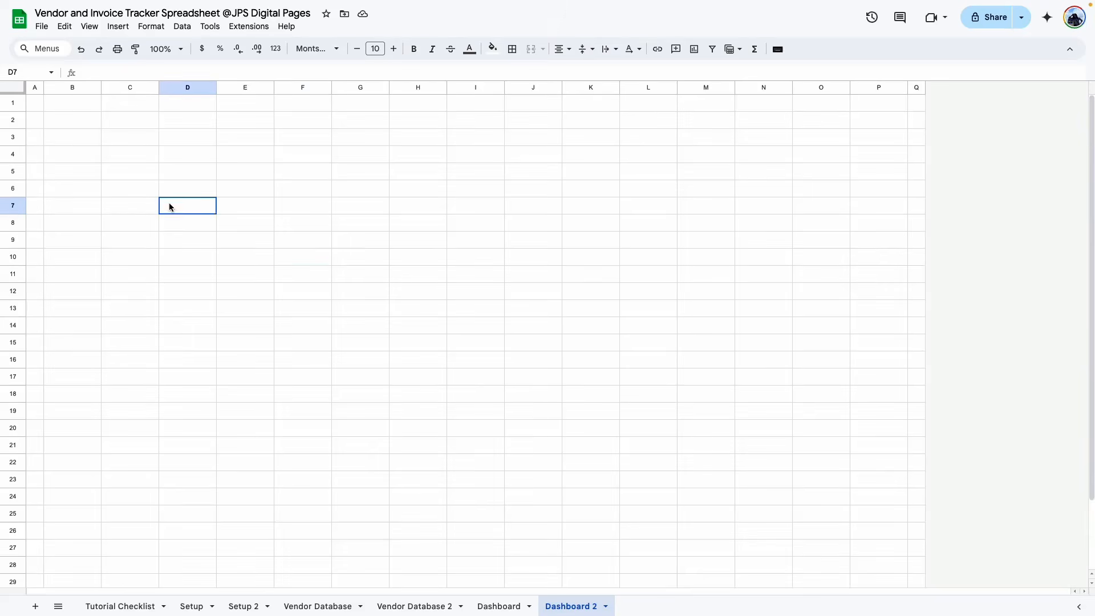
- Set the width of spacer columns E, I and M on Dashboard 2 to 30 pixels
left_click(233, 87)
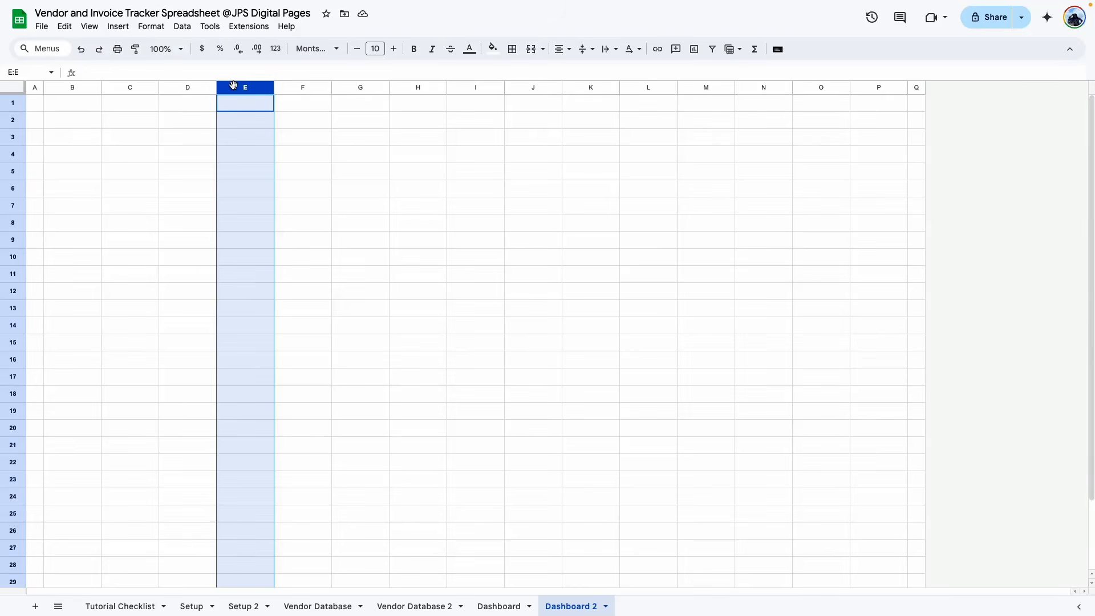
left_click(459, 87, "ctrl")
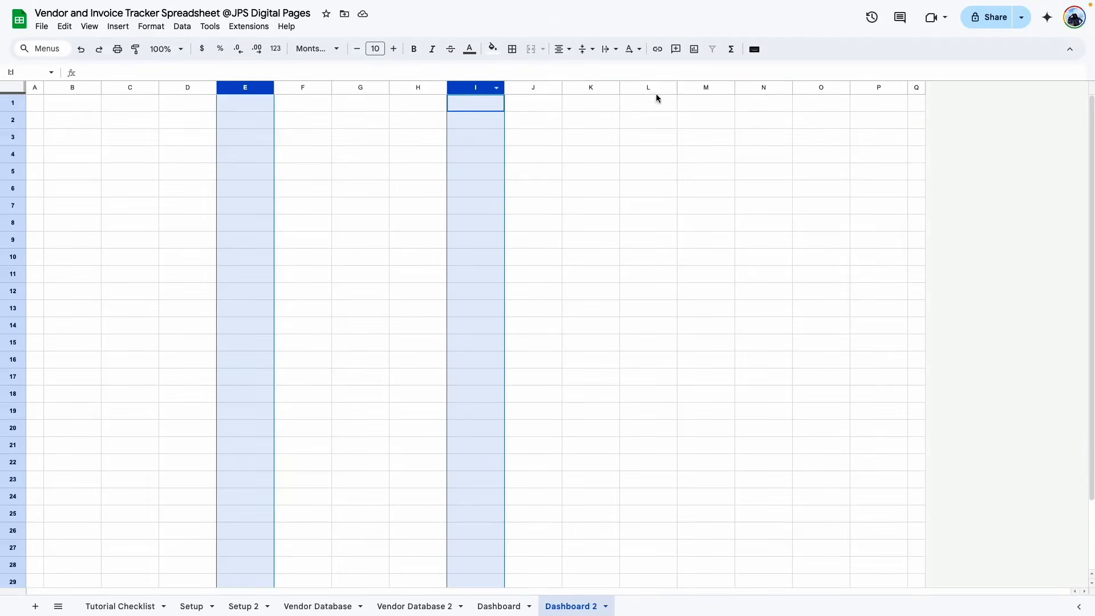
left_click(691, 87, "ctrl")
right_click(686, 87)
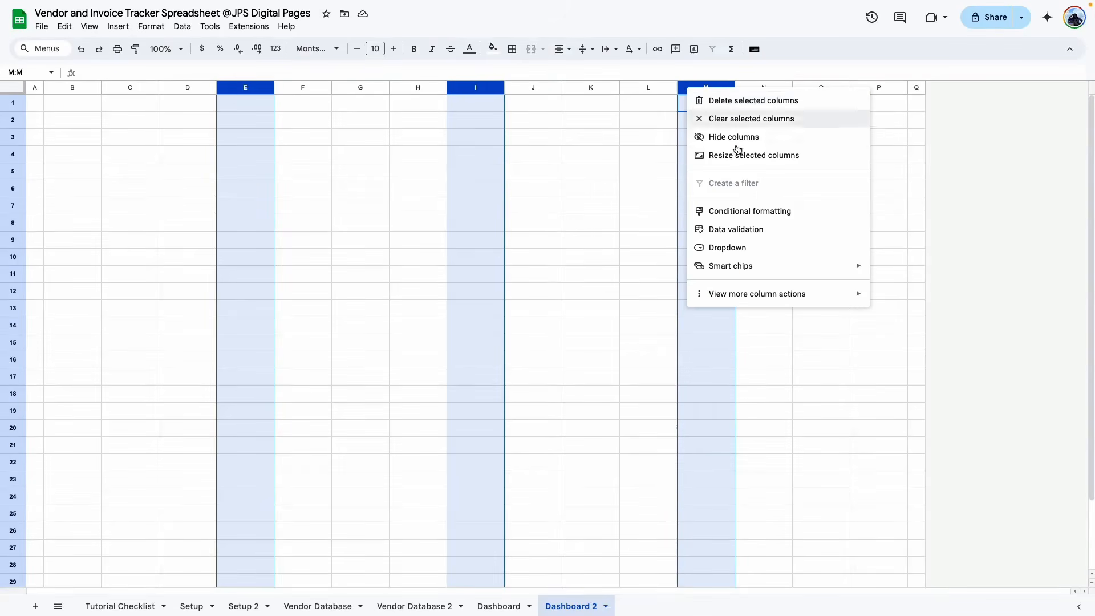
left_click(758, 162)
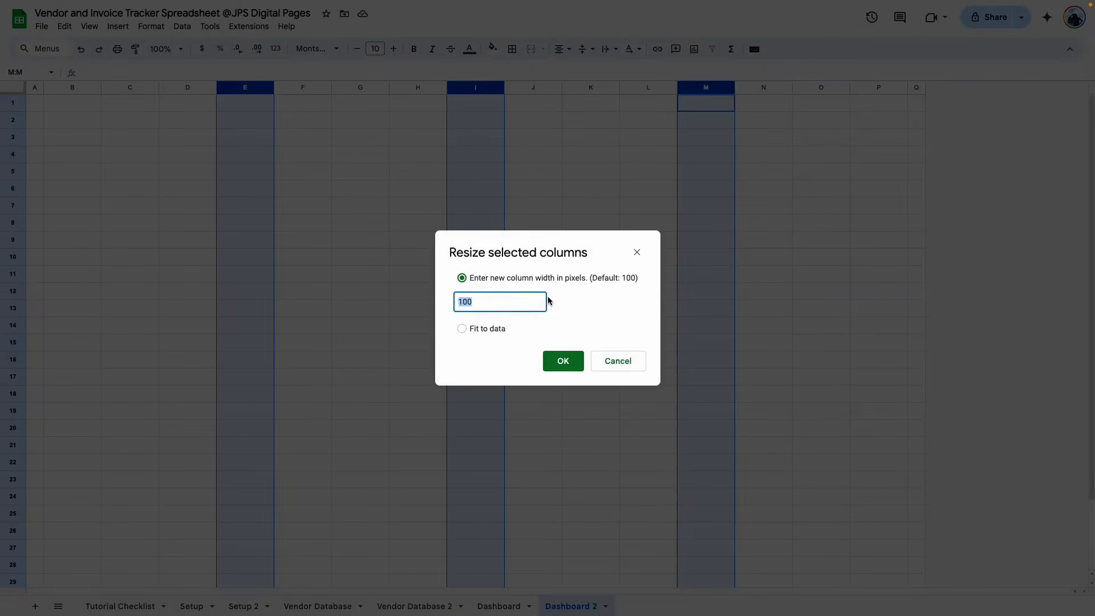
type("30")
key("Return")
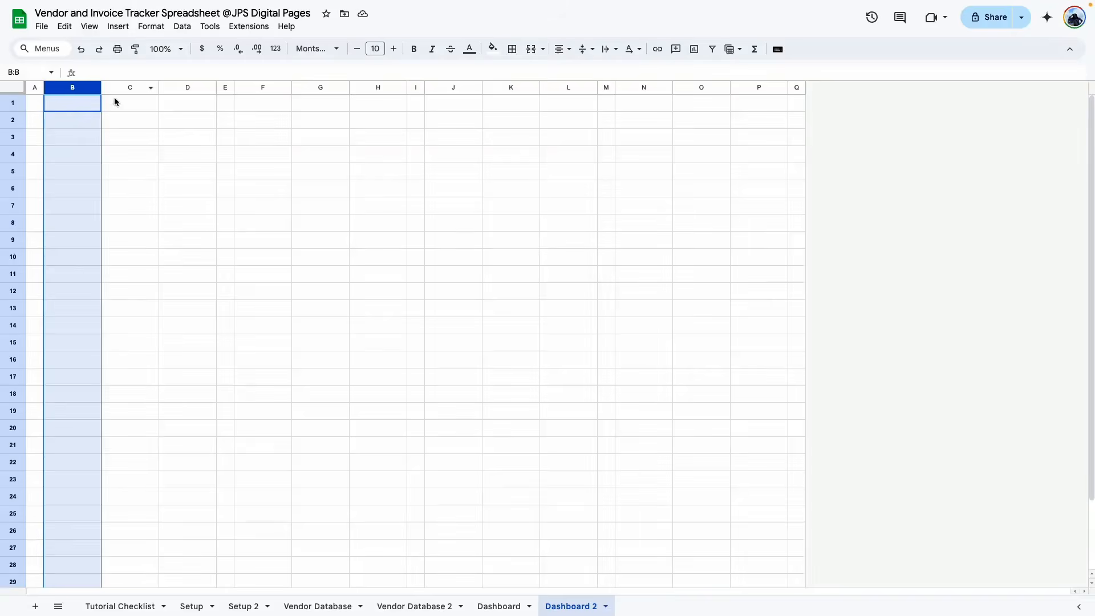
left_click(116, 131)
- Set the width of columns B–D, F–H, J–L and N–P on Dashboard 2 to 125 pixels
left_click(72, 87)
left_click(122, 87, "ctrl")
left_click(184, 87, "ctrl")
left_click(263, 87, "ctrl")
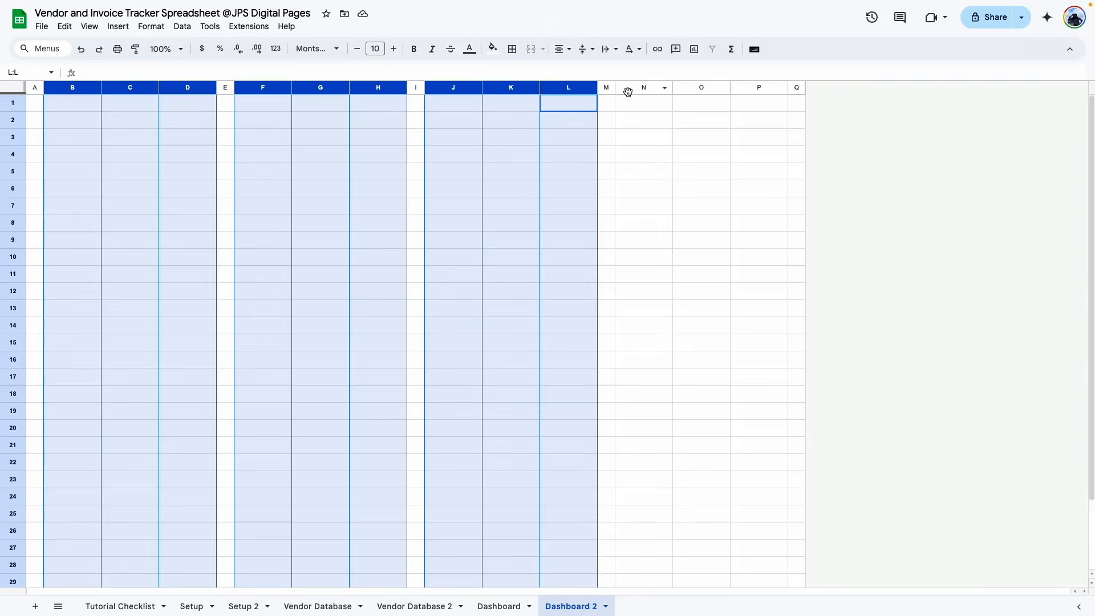
left_click(631, 88, "ctrl")
left_click(696, 88, "ctrl")
left_click(744, 87, "ctrl")
right_click(745, 87)
left_click(798, 159)
type("125")
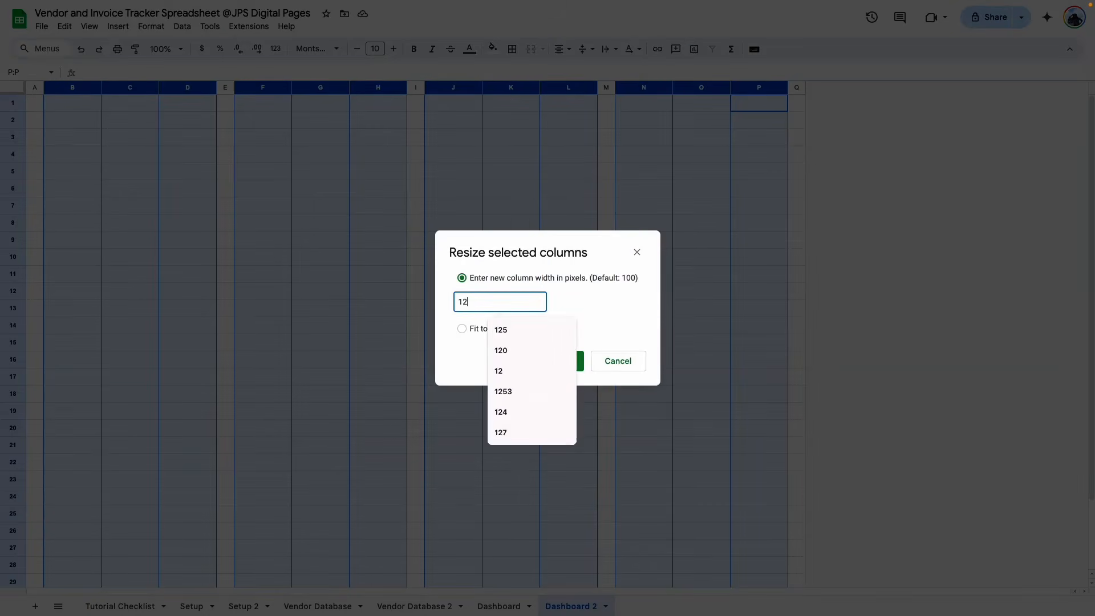
key("Return")
left_click(81, 257)
- Add a thin solid outer border around B2:D5 for the first summary card
left_click(57, 124)
left_click_drag(57, 125, 220, 171)
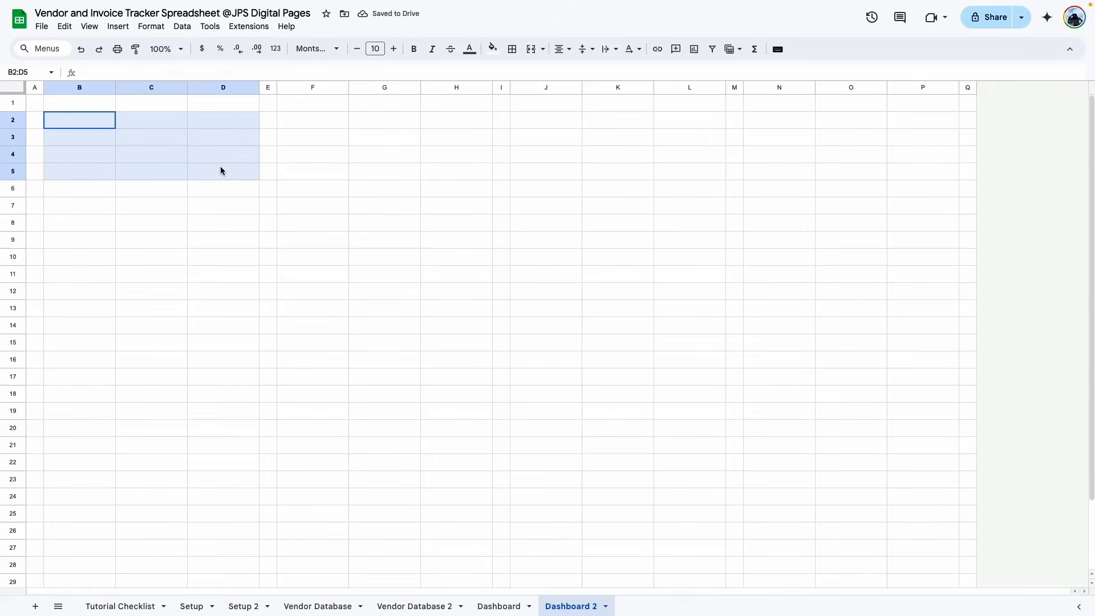
left_click_drag(111, 127, 245, 178)
left_click(512, 49)
left_click(619, 90)
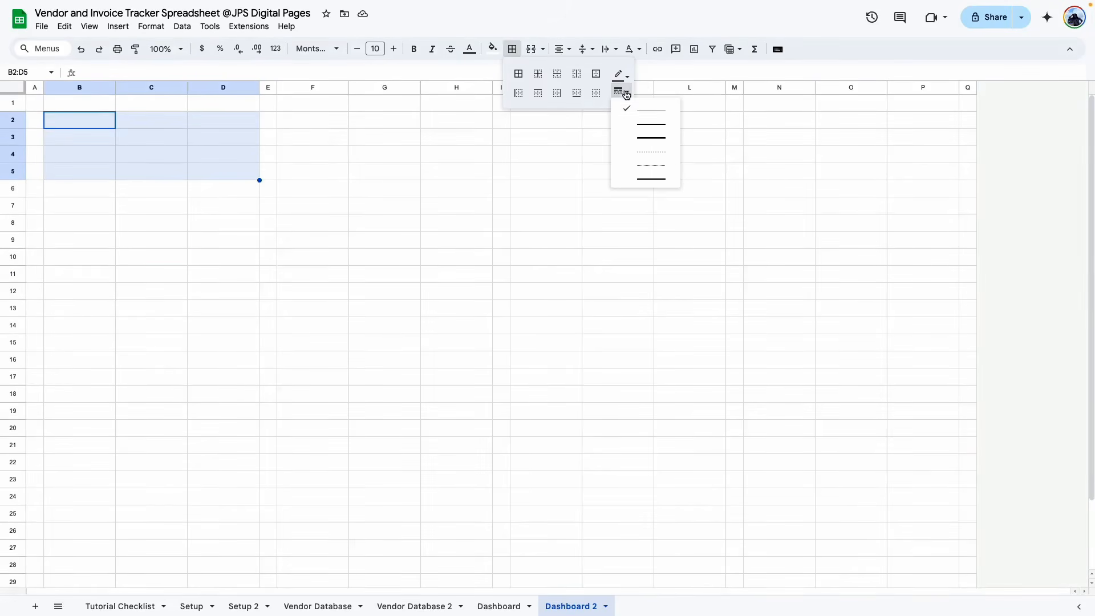
left_click(662, 110)
left_click(597, 76)
- Merge cells B3:D3 and B4:D5 inside the first summary card
left_click_drag(86, 137, 225, 139)
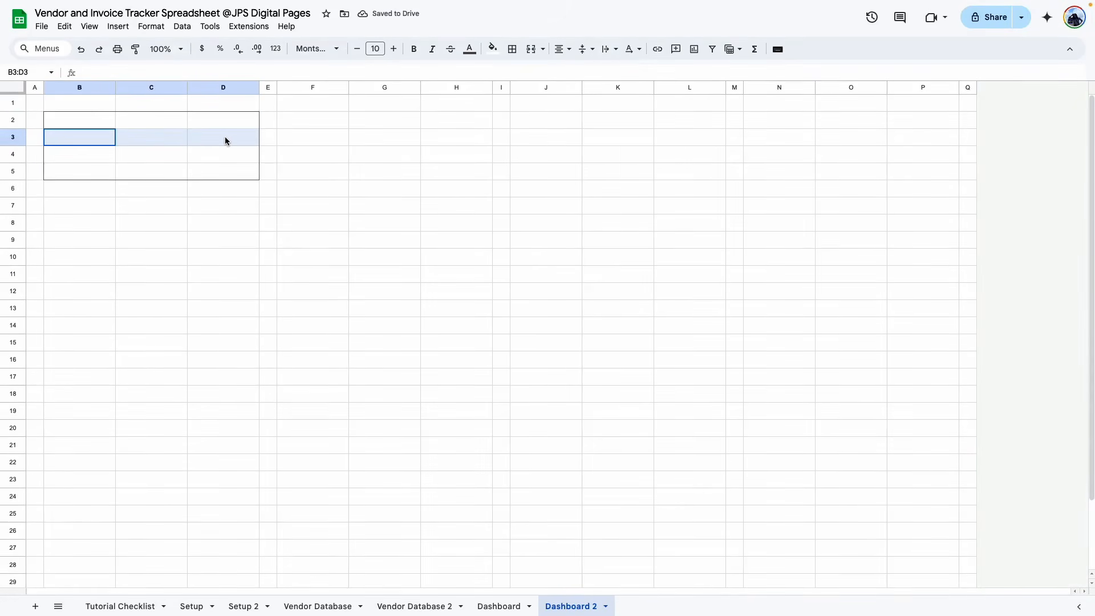
left_click(77, 132)
left_click_drag(86, 135, 234, 138)
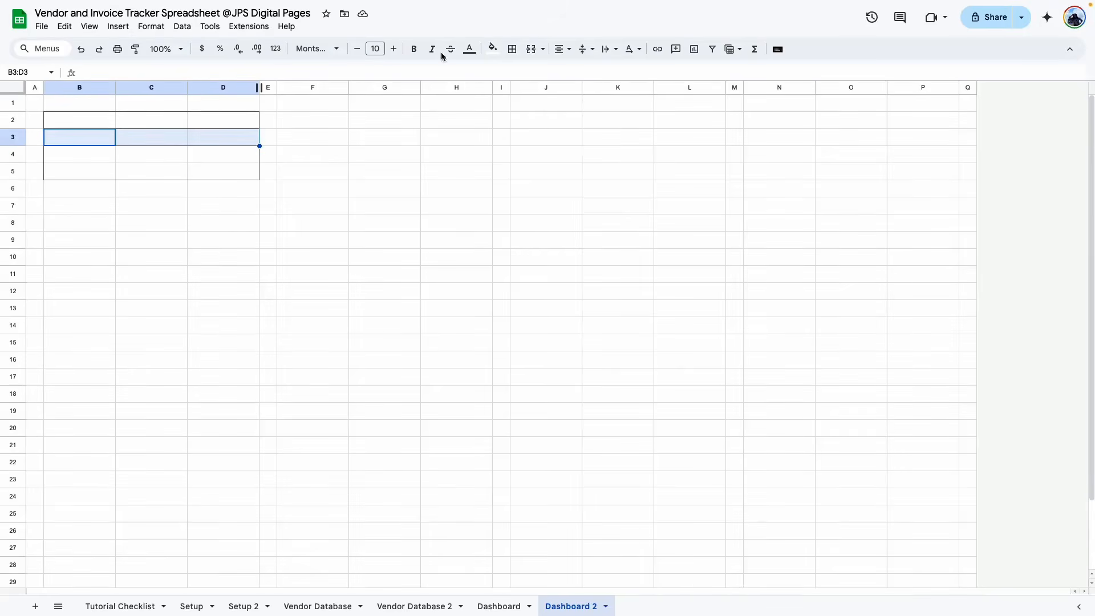
left_click(524, 49)
left_click_drag(79, 154, 230, 166)
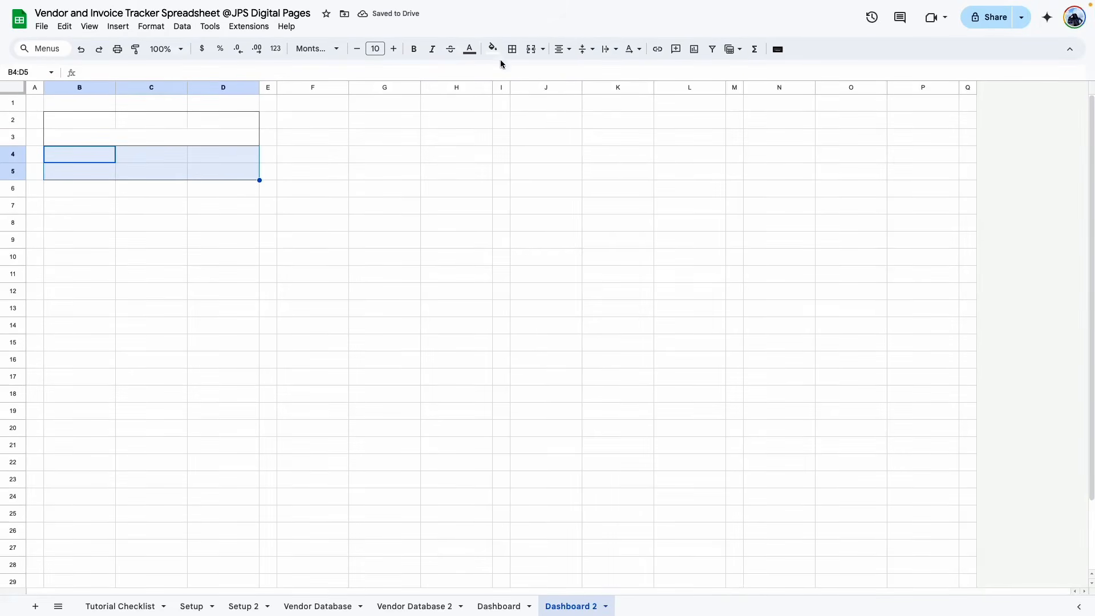
left_click(530, 51)
- Fill the first summary card, B2:D5, with the light beige theme colour
left_click(57, 137)
left_click_drag(49, 118, 234, 167)
left_click(493, 49)
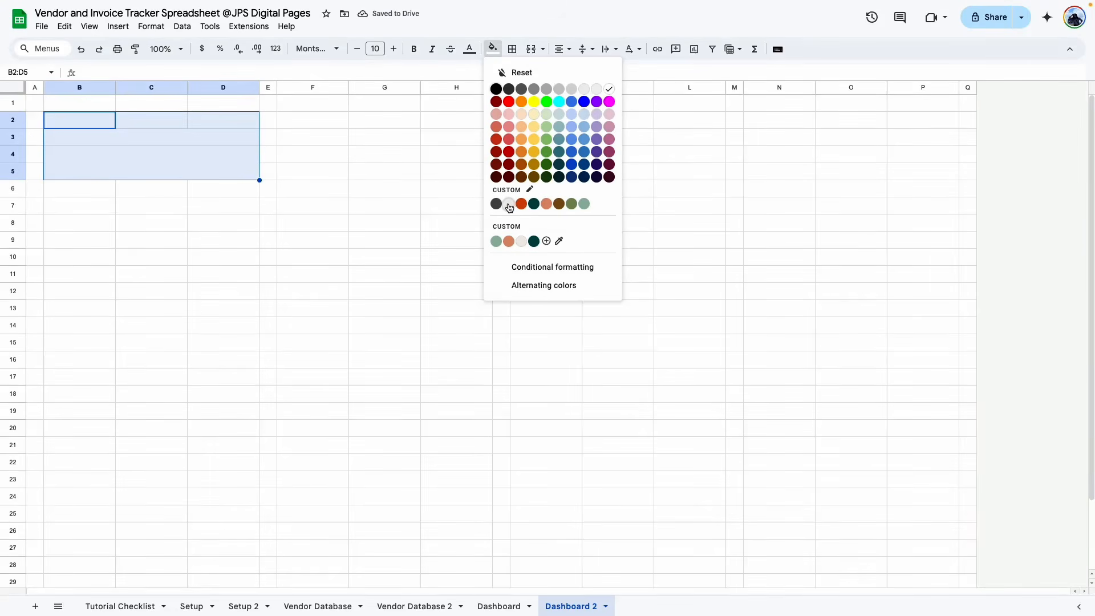
left_click(509, 204)
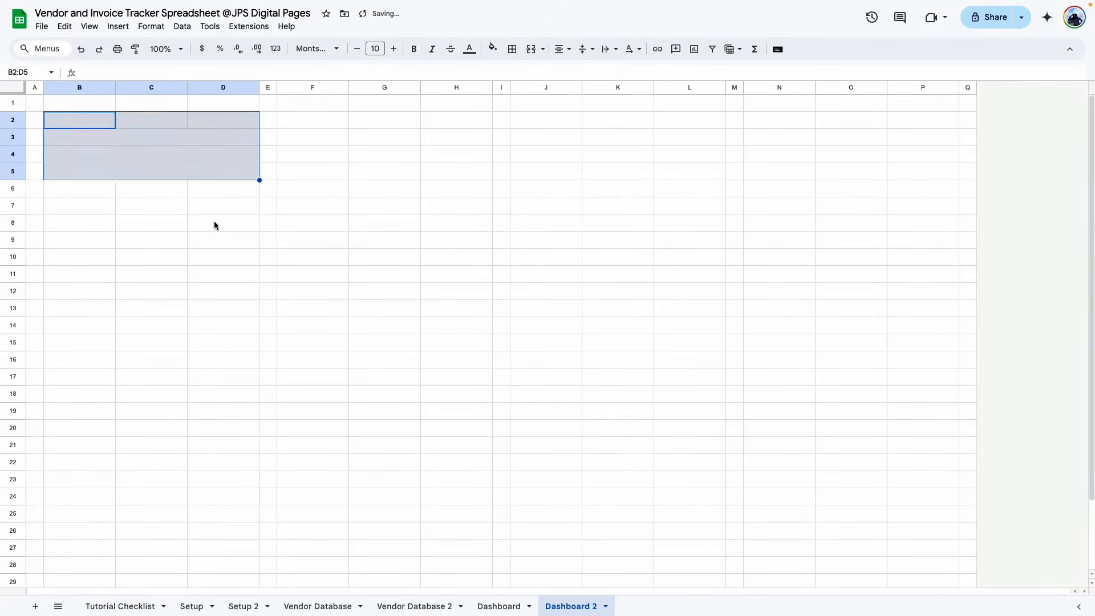
- Copy the first summary card's formatting onto F2:H5, J2:L5 and N2:P5
left_click(136, 54)
left_click(280, 117)
left_click_drag(63, 114, 375, 157)
left_click(135, 49)
left_click(516, 120)
left_click(79, 205)
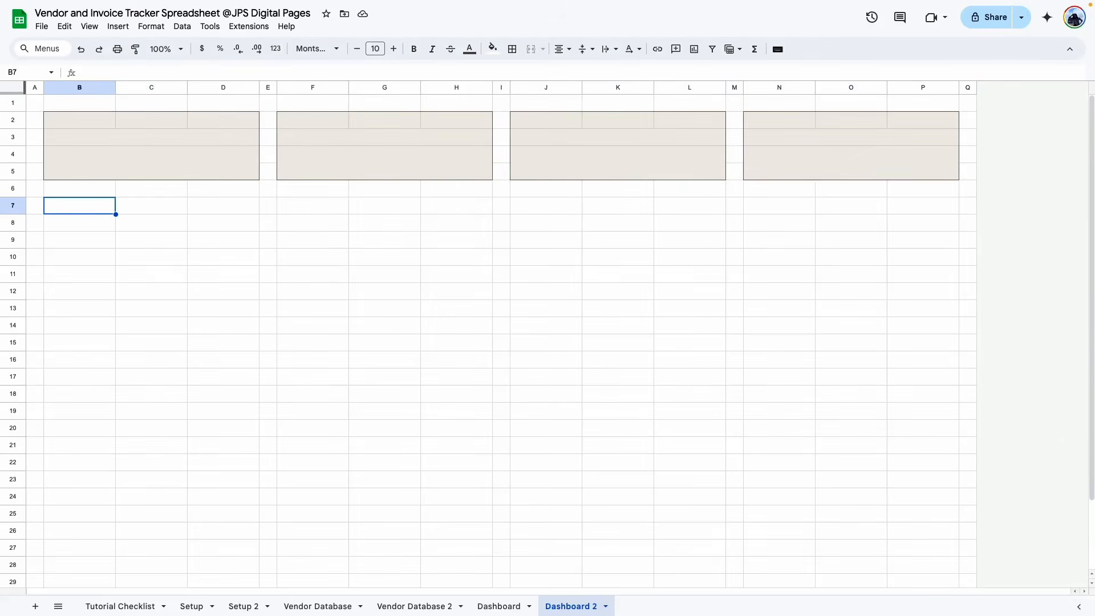
- Set the height of row 2 on Dashboard 2 to 15 pixels
left_click(13, 120)
right_click(13, 120)
left_click(87, 310)
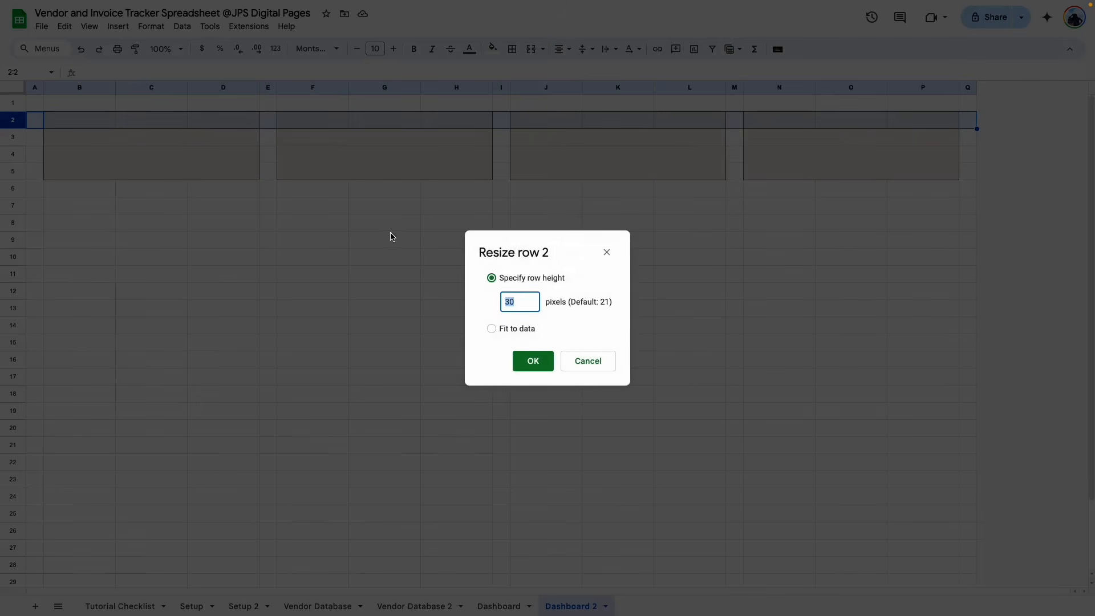
type("15")
key("Return")
left_click(312, 368)
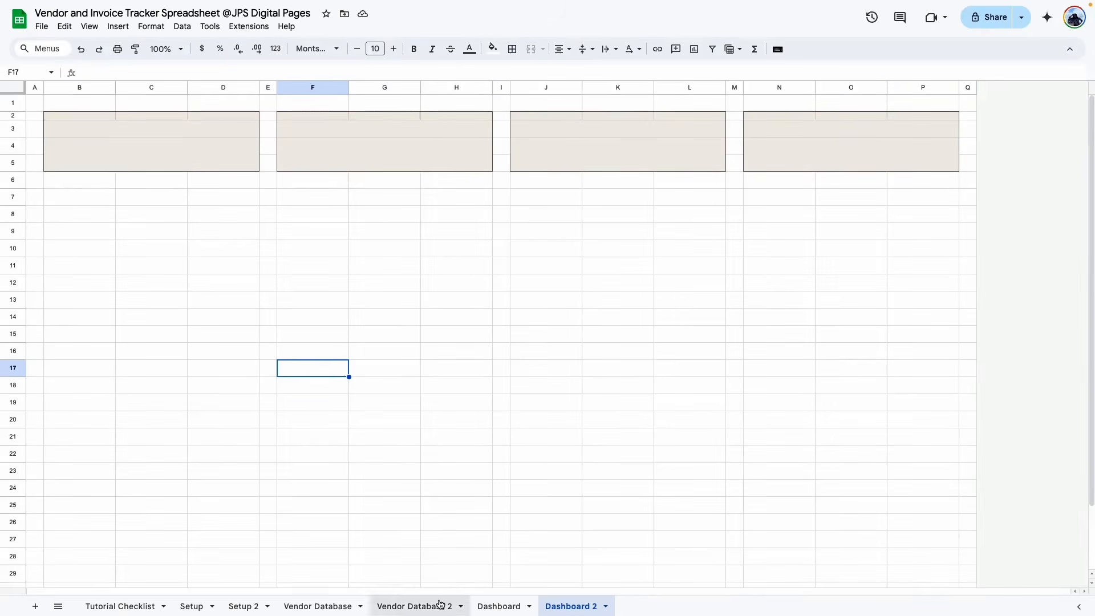
- Examine the title cells of the four summary cards on the original Dashboard sheet
left_click(514, 606)
left_click(150, 132)
left_click(402, 132)
left_click(632, 133)
left_click(849, 132)
left_click(190, 134)
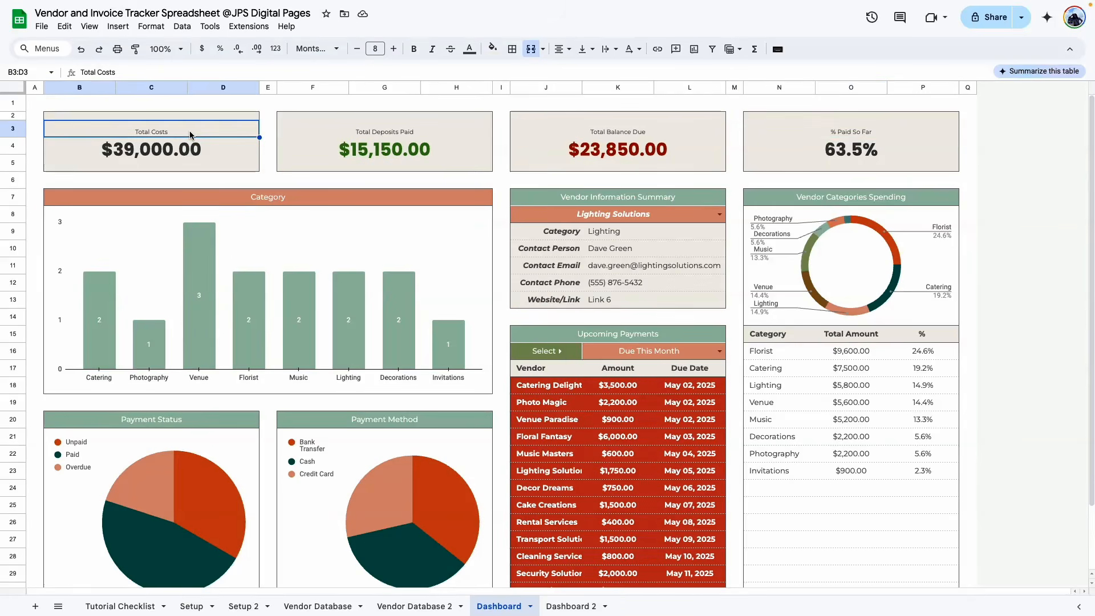
left_click(395, 132)
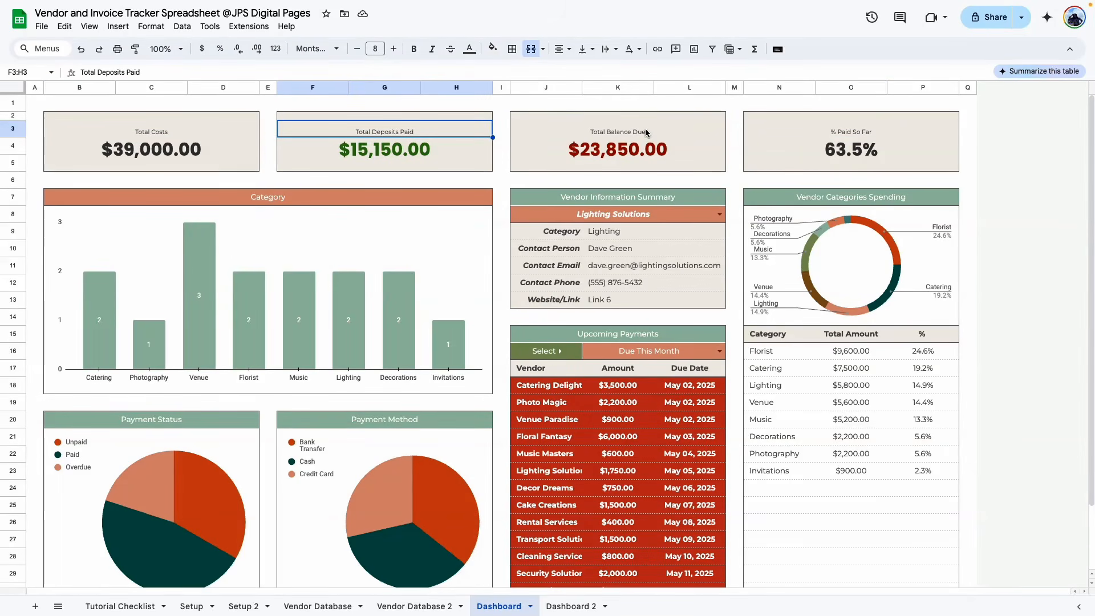
left_click(622, 131)
left_click(933, 136)
left_click(969, 163)
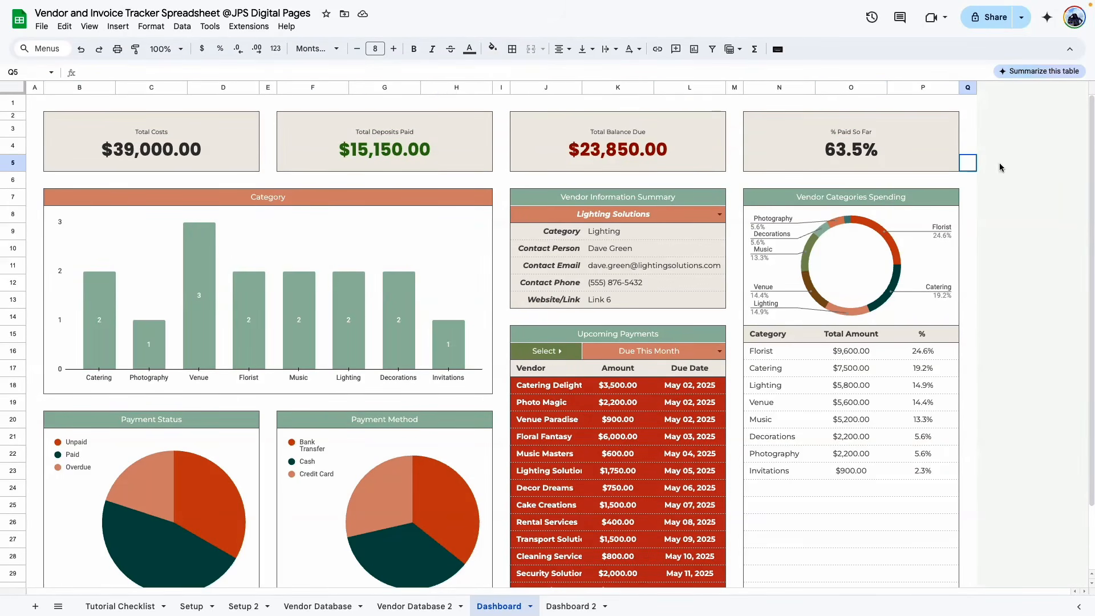
- Copy the summary card titles in row 3 of Dashboard and paste only their values into row 3 of Dashboard 2
left_click_drag(178, 133, 807, 133)
key("super+c")
right_click(182, 128)
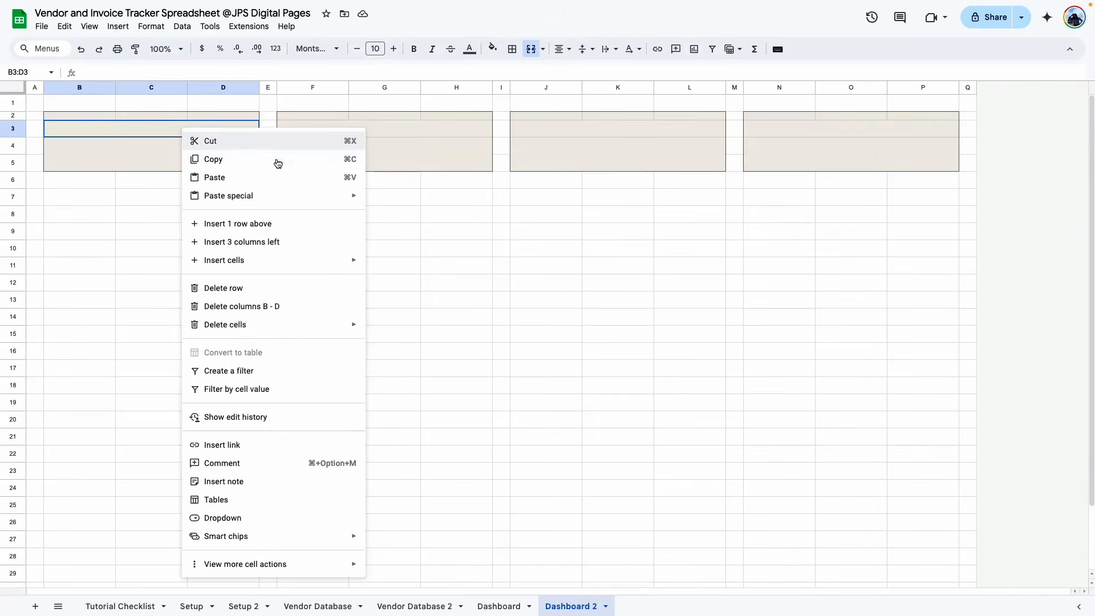
left_click(399, 204)
- Reduce the font size of the card titles in row 3 to 8
left_click_drag(93, 130, 891, 132)
left_click(357, 49)
left_click(357, 49)
left_click(313, 265)
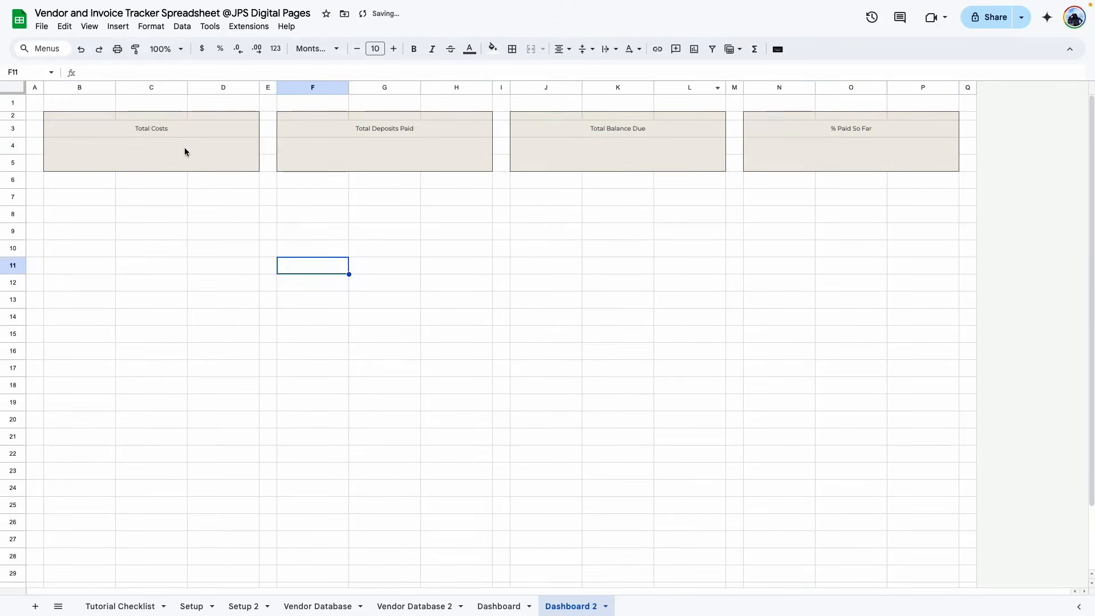
- Format the summary card value cells B4:P5 with bold text at font size 24
left_click_drag(181, 151, 860, 168)
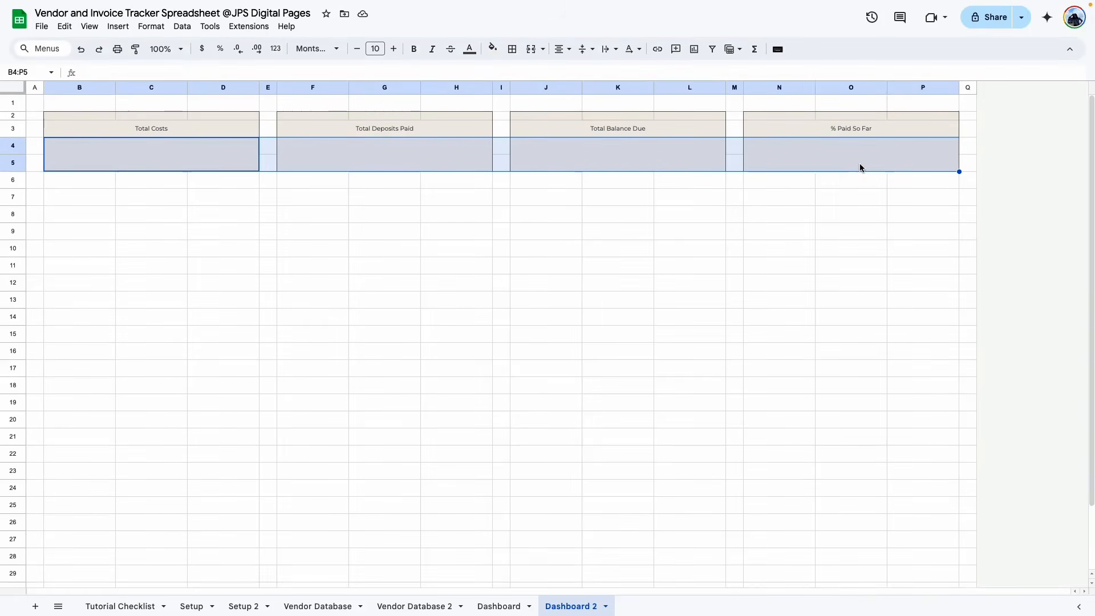
left_click(375, 49)
left_click(375, 235)
left_click(414, 50)
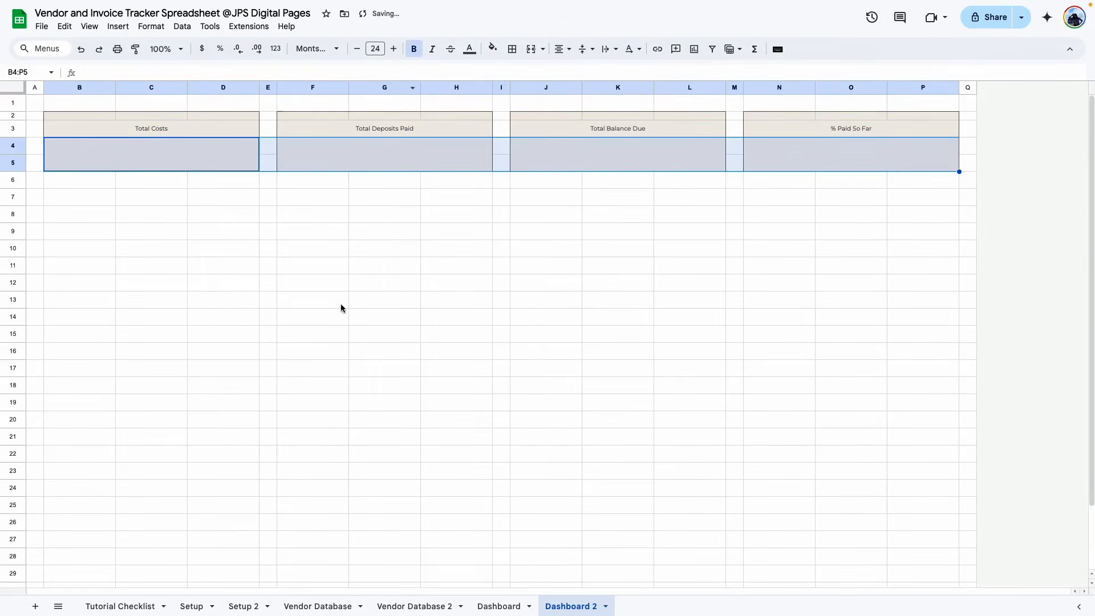
left_click(214, 154)
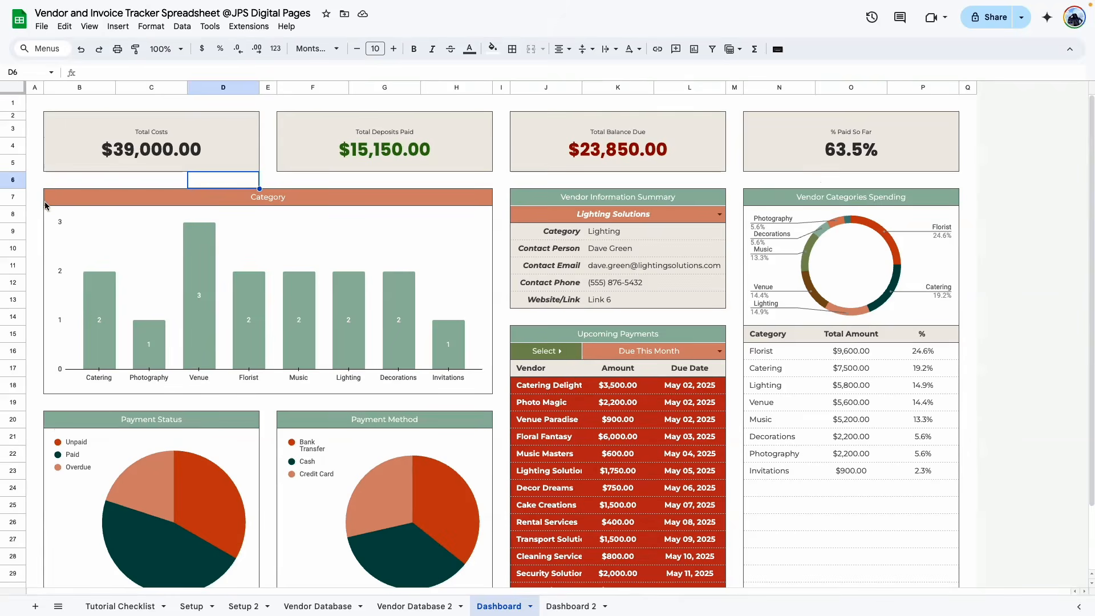
- Check the chart block sizes on Dashboard and add an outer border around B7:H18 on Dashboard 2
left_click_drag(275, 197, 377, 389)
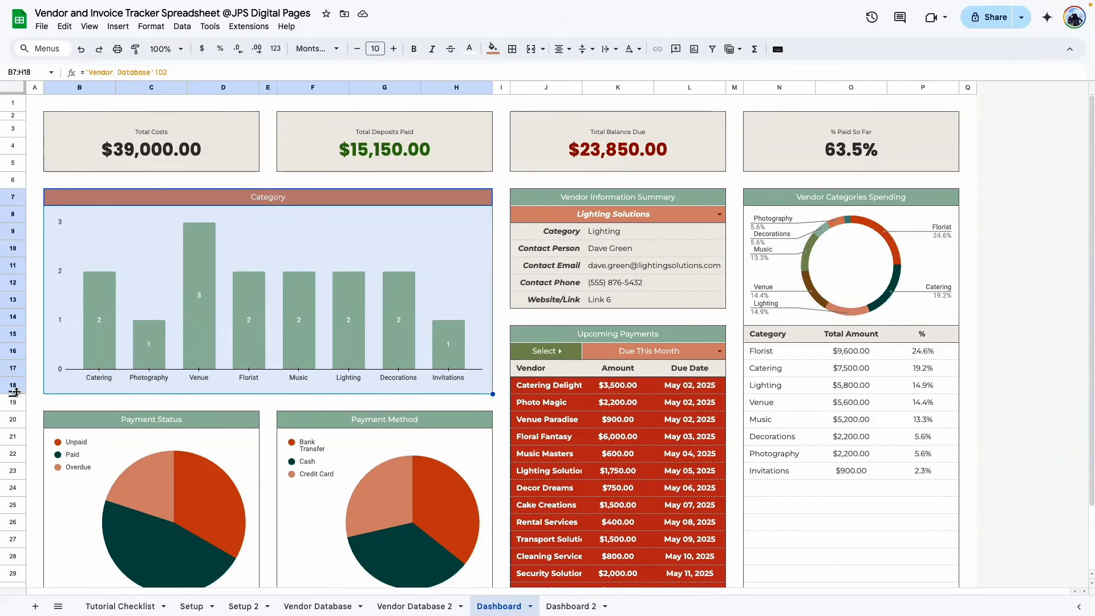
scroll(28, 338, "down", 3)
left_click(61, 344)
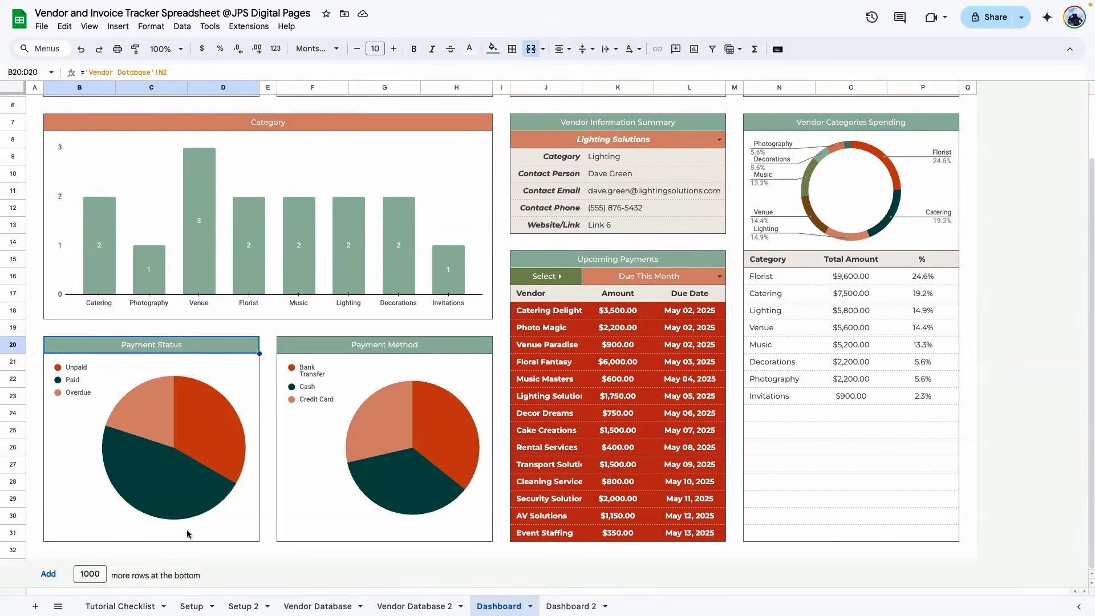
scroll(113, 334, "up", 3)
scroll(113, 333, "down", 3)
left_click(571, 606)
left_click_drag(57, 198, 467, 391)
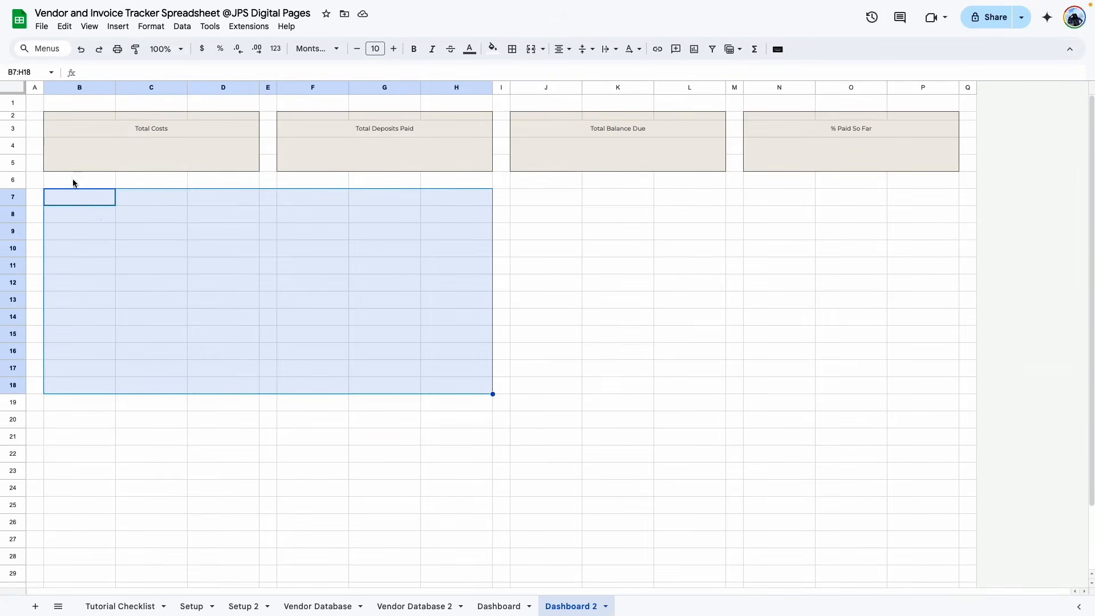
left_click(513, 49)
left_click(596, 74)
- Add outer borders around B20:D31 and F20:H31 for the two lower chart blocks
scroll(165, 462, "down", 1)
left_click(164, 459)
left_click_drag(53, 340, 220, 533)
left_click_drag(313, 345, 456, 537)
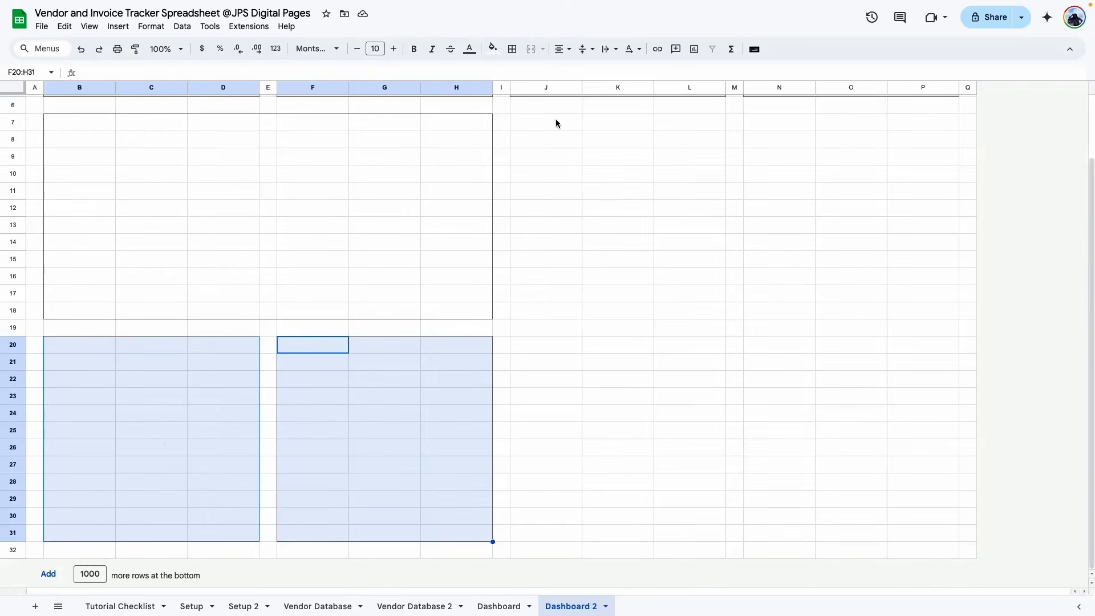
left_click(512, 50)
left_click(596, 74)
left_click(618, 311)
- Merge B7:H7 into one header cell and give it an outer border
scroll(207, 330, "up", 3)
left_click_drag(80, 197, 431, 208)
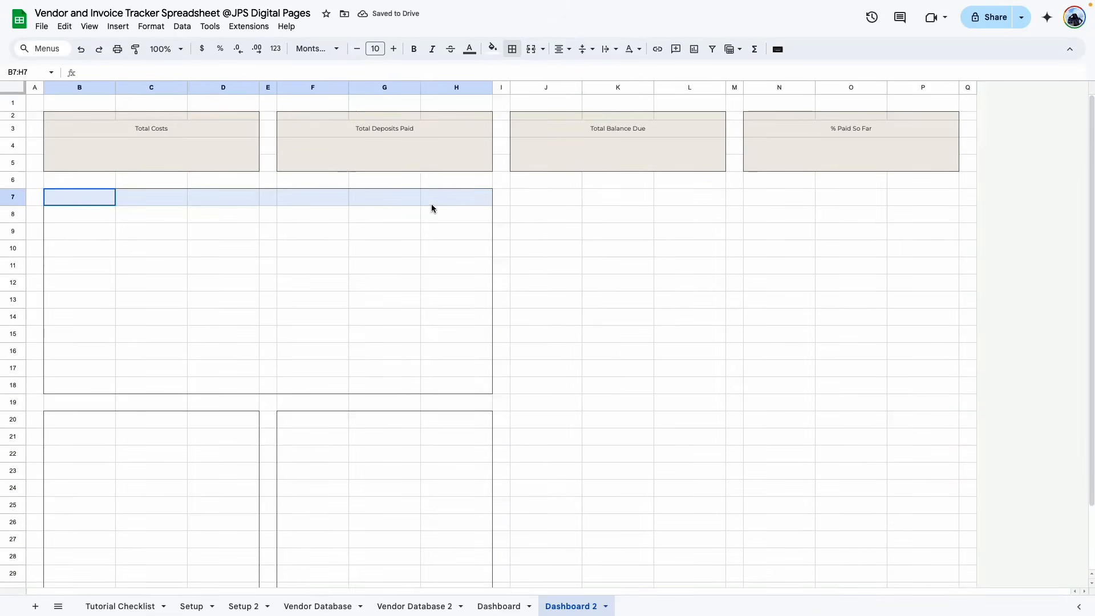
left_click(532, 52)
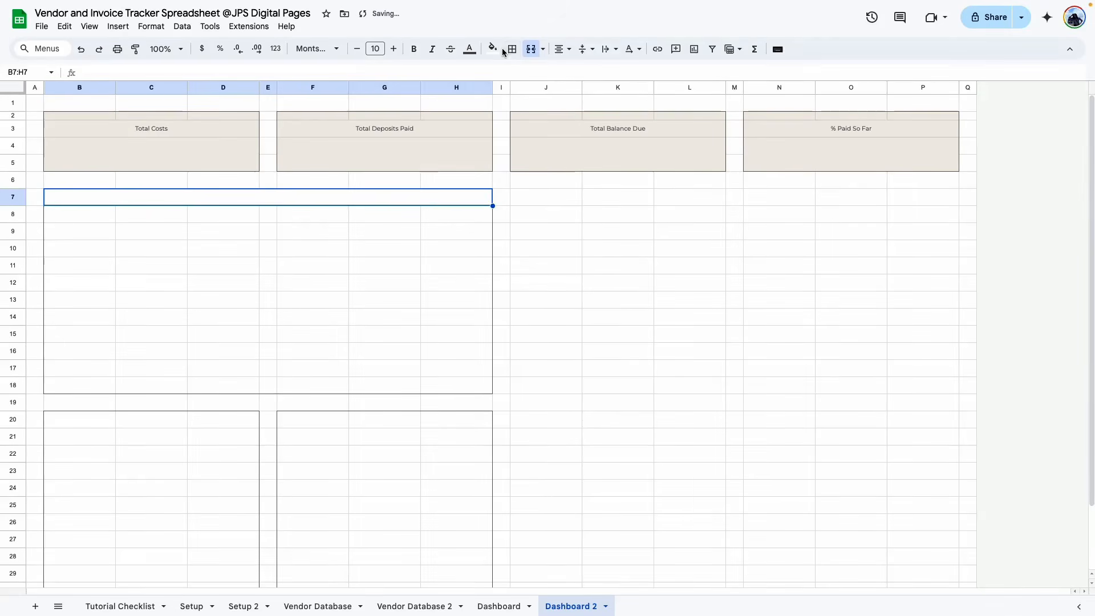
left_click(512, 49)
left_click(596, 74)
- Merge B20:D20 into one header cell and give it an outer border
left_click_drag(80, 419, 218, 419)
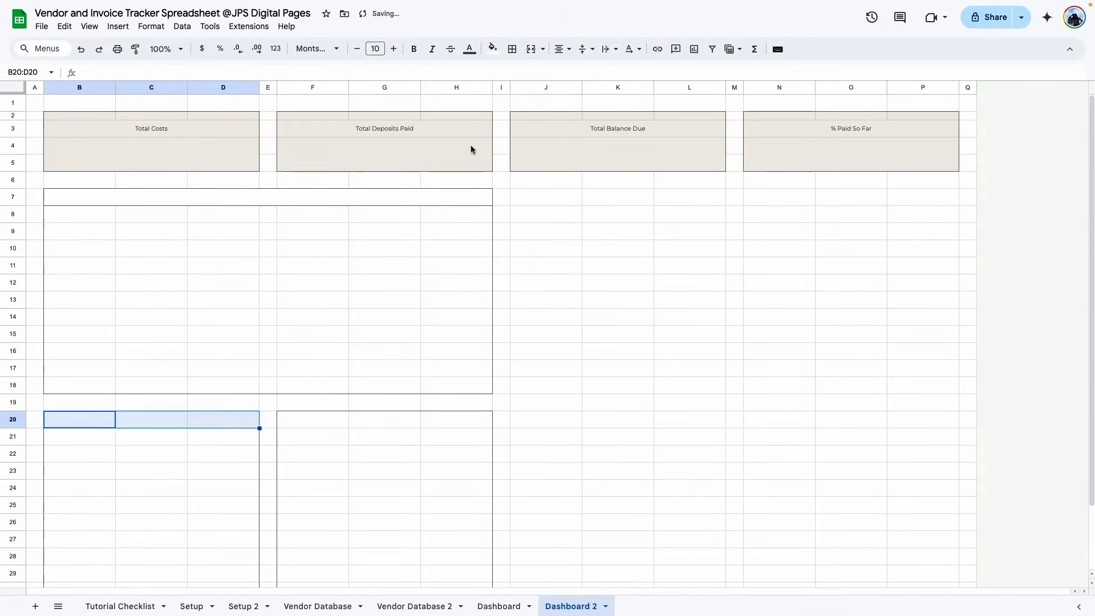
left_click(531, 49)
left_click(511, 48)
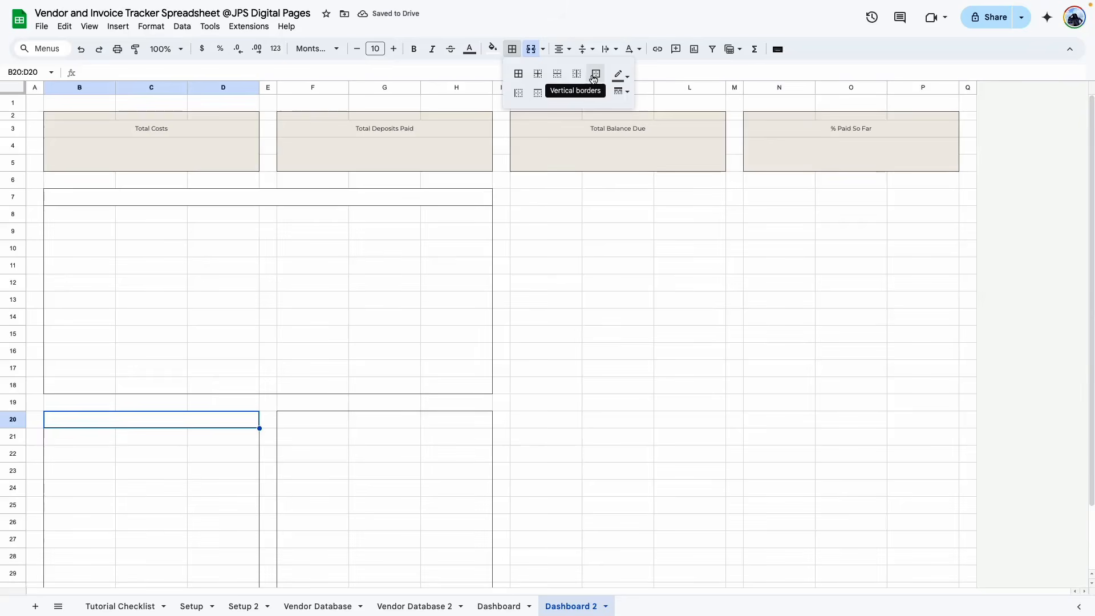
left_click(596, 73)
- Fill the merged header B7:H7 with the sage green custom colour
left_click(240, 198)
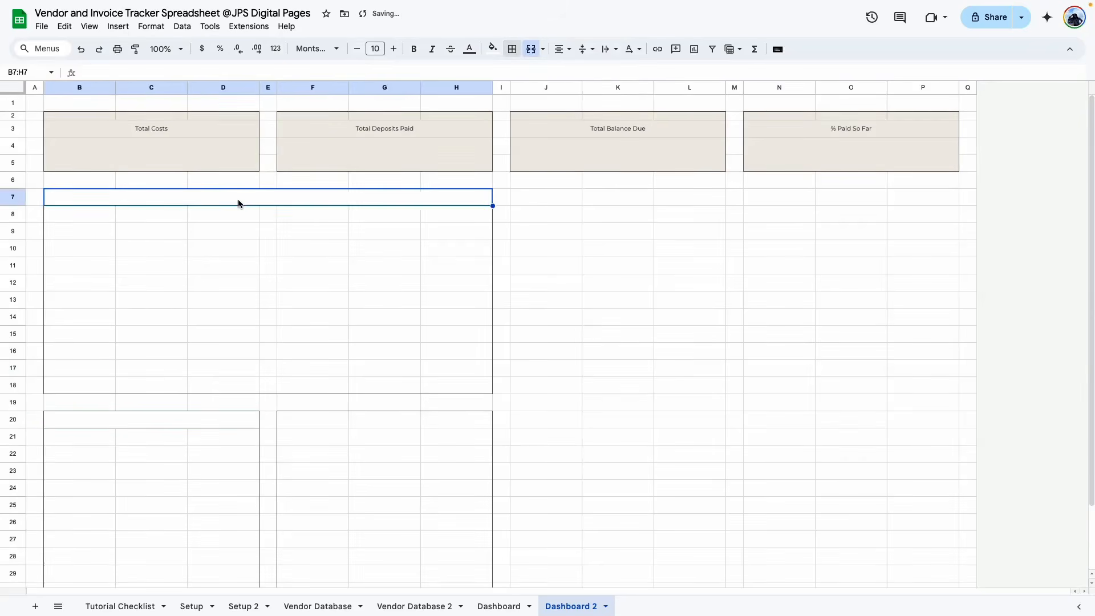
left_click(493, 49)
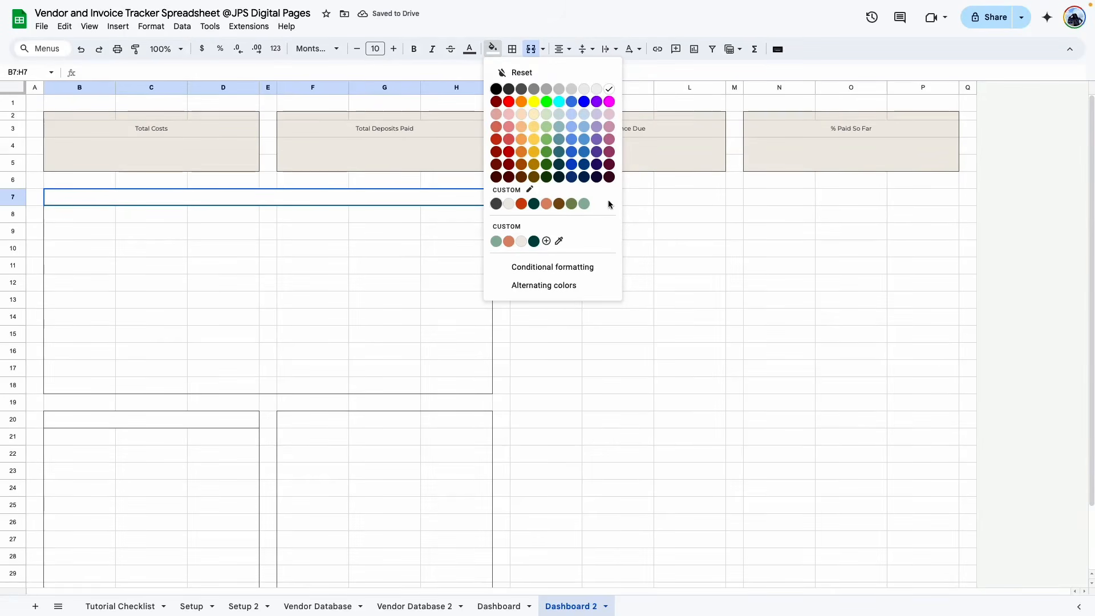
left_click(585, 204)
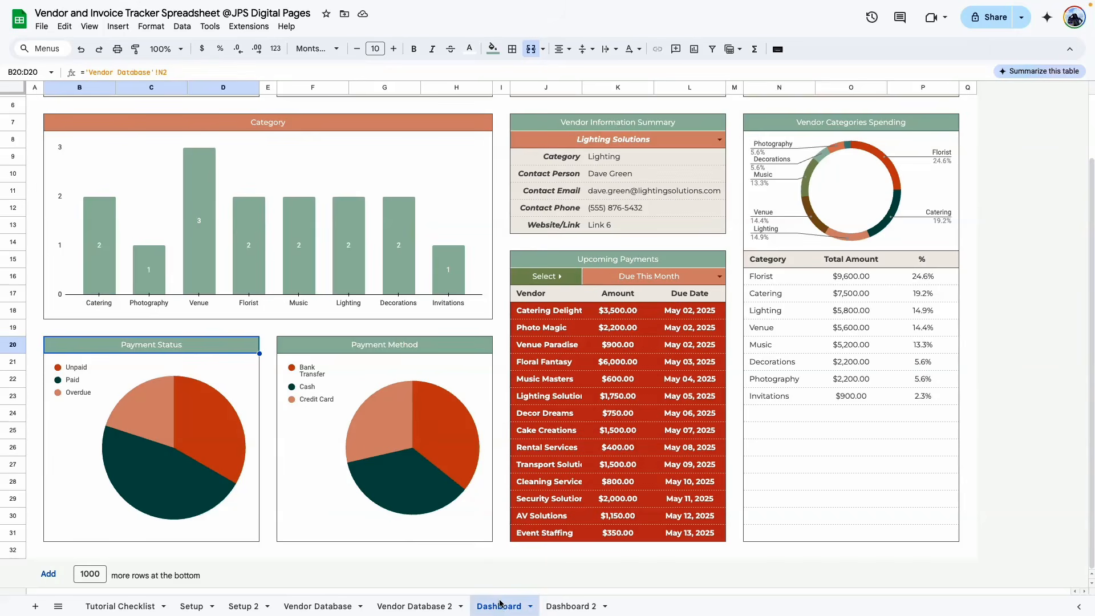
- Check the vendor summary and upcoming payments ranges on Dashboard, and add an outer border around J7:L13 on Dashboard 2
scroll(502, 342, "up", 2)
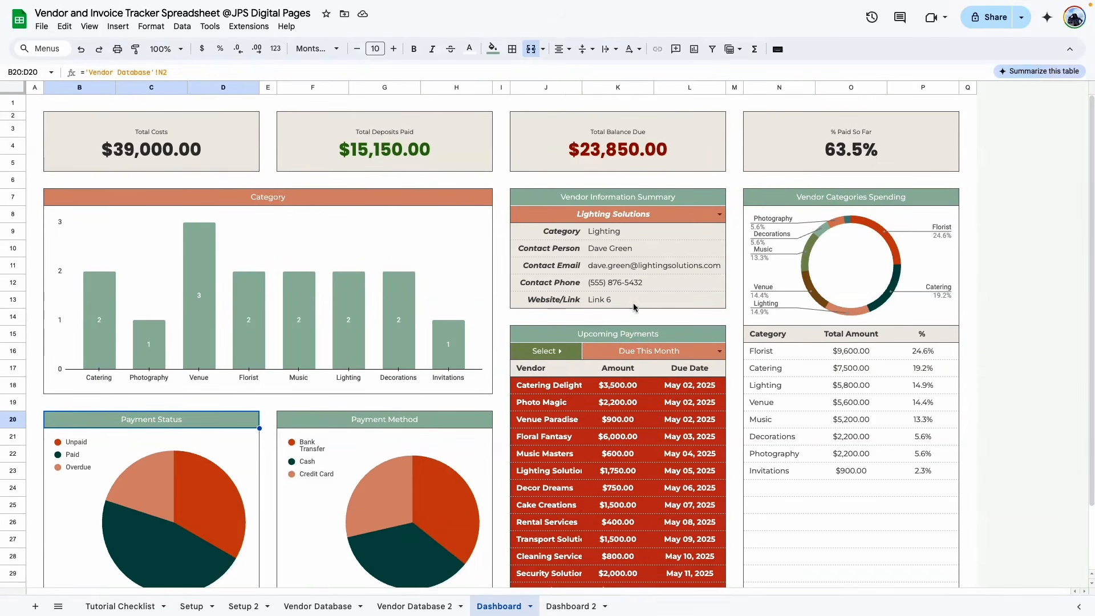
scroll(630, 422, "down", 2)
left_click_drag(532, 123, 555, 226)
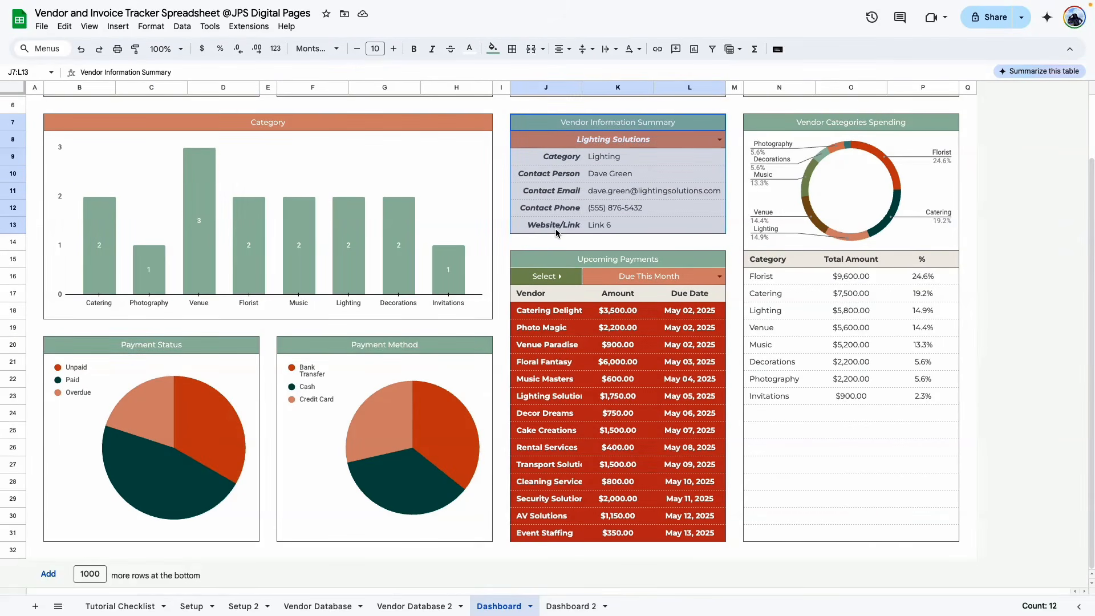
left_click_drag(544, 123, 692, 242)
left_click_drag(532, 262, 674, 545)
left_click(548, 550)
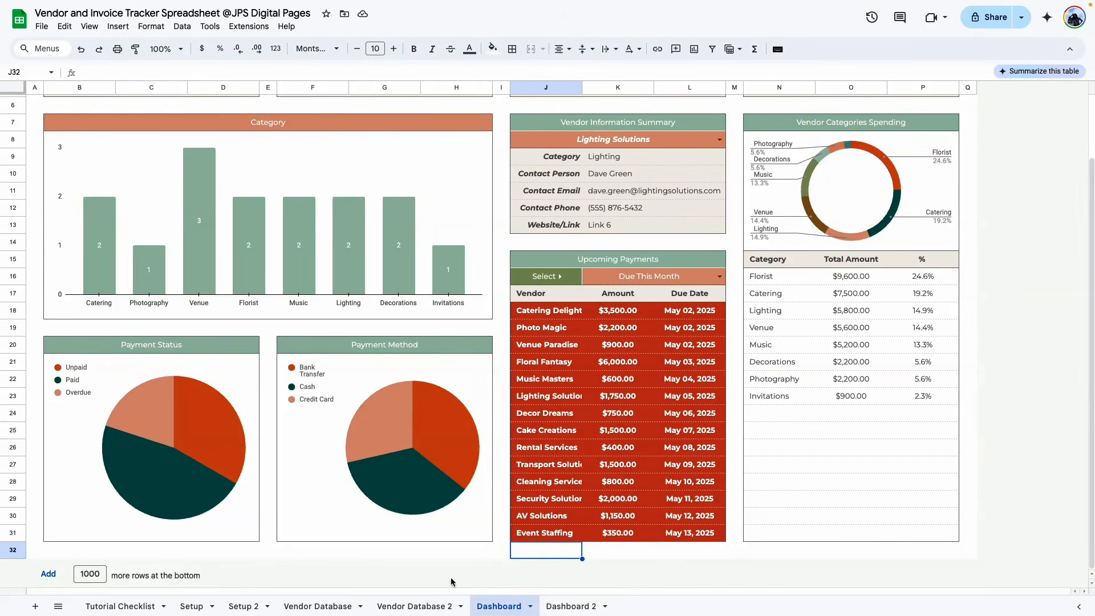
left_click(571, 606)
left_click_drag(537, 197, 693, 303)
left_click(512, 49)
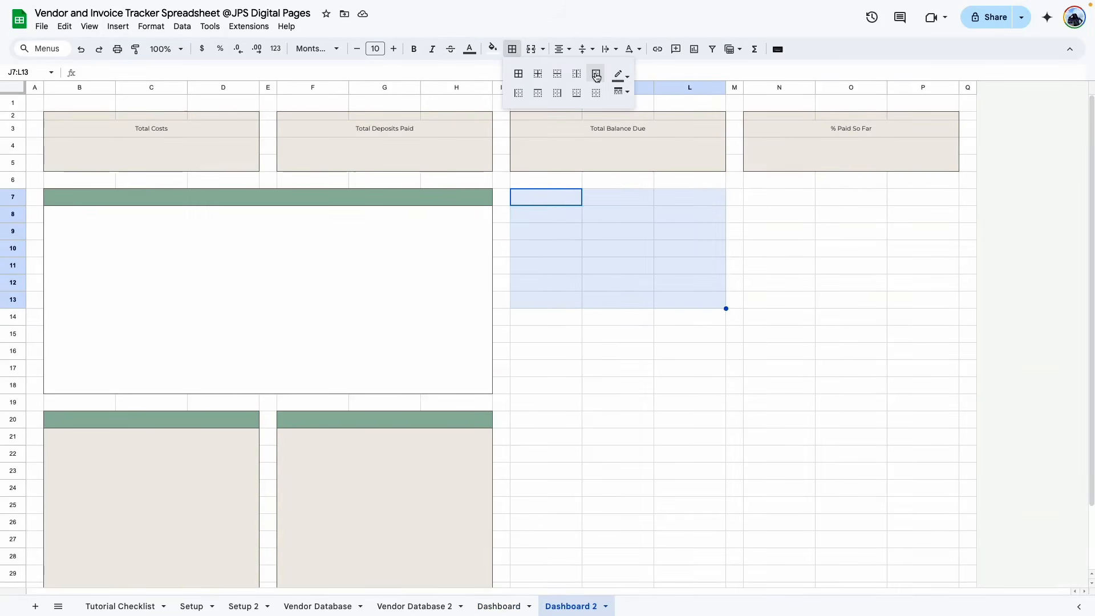
left_click(596, 76)
- Merge J7:L7 into a bordered header cell and fill it with the sage green custom colour
left_click_drag(546, 197, 693, 198)
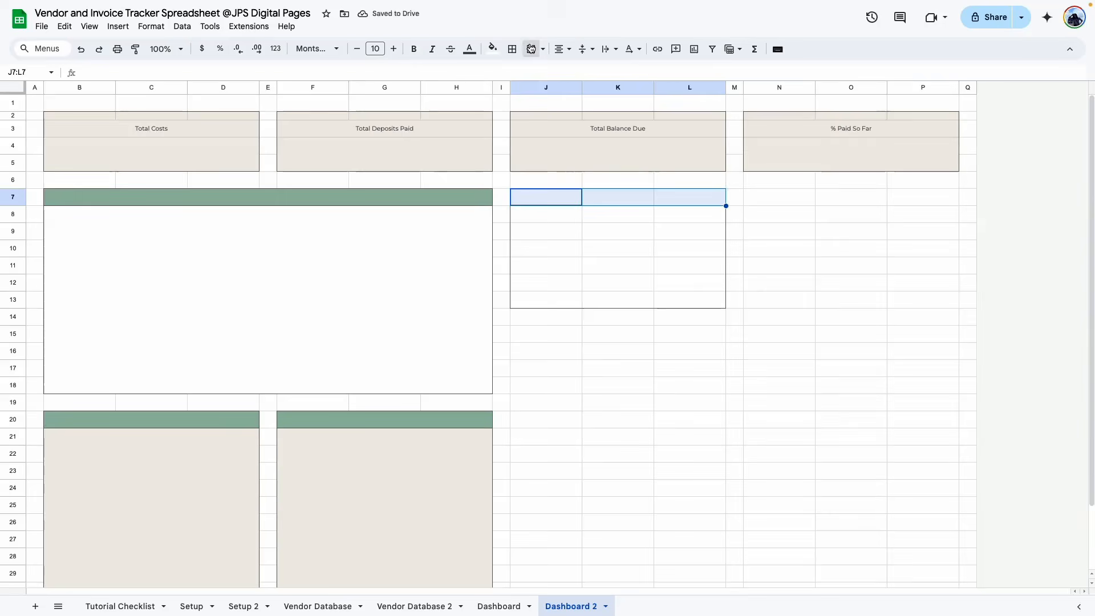
left_click(531, 49)
left_click(514, 50)
left_click(597, 74)
left_click(683, 302)
left_click(599, 199)
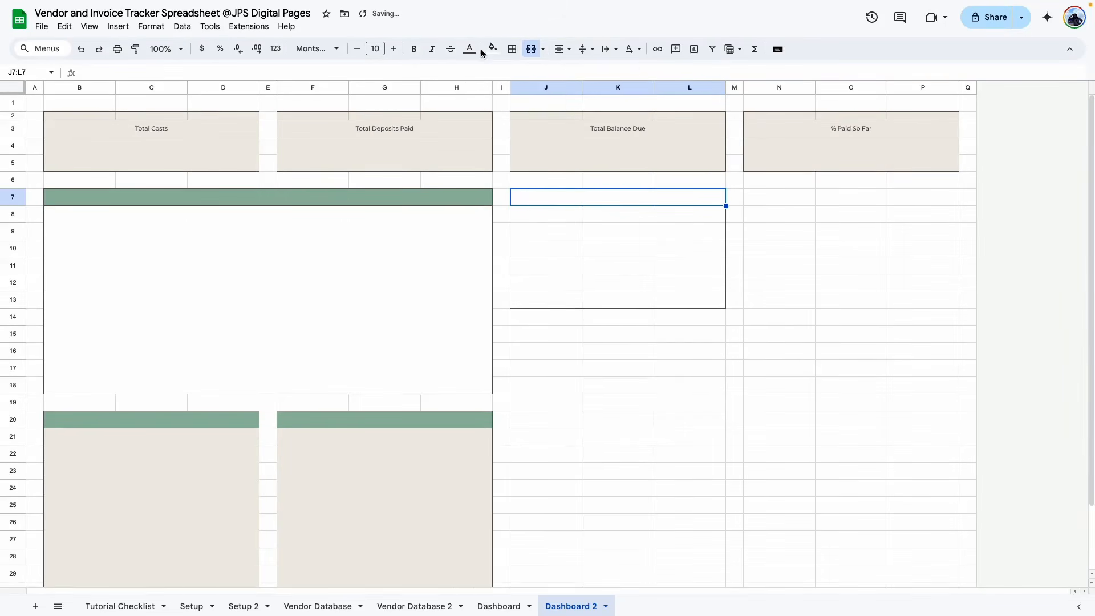
left_click(492, 49)
- Add an outer border around J15:L31 for the upcoming payments block
left_click_drag(546, 259, 713, 536)
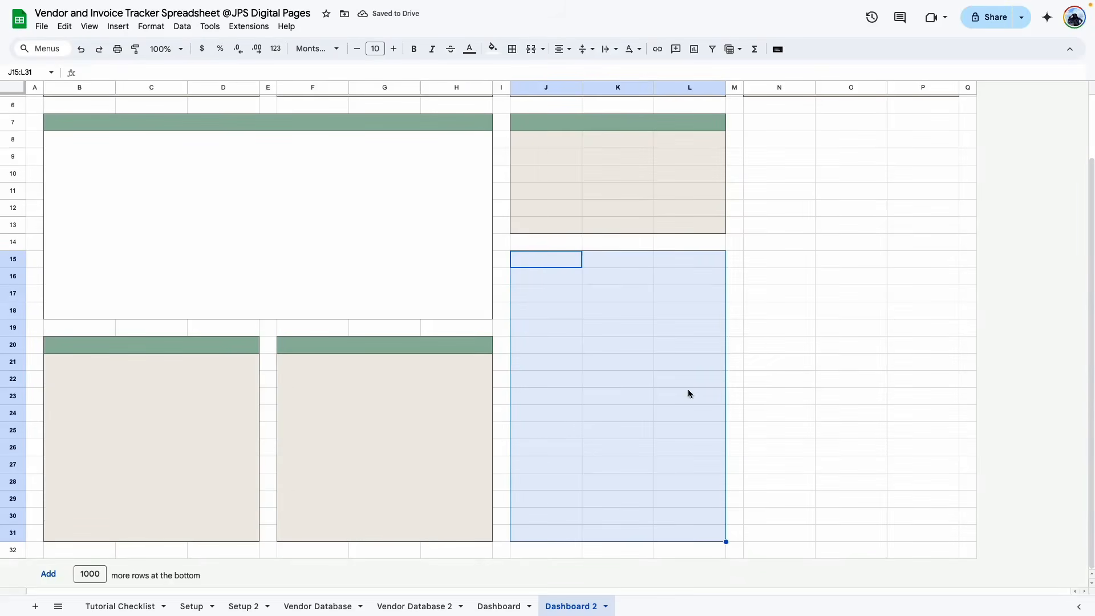
left_click(512, 49)
left_click(597, 74)
left_click(618, 310)
- Merge J15:L15 into one header cell and give it an outer border
left_click_drag(540, 262, 684, 261)
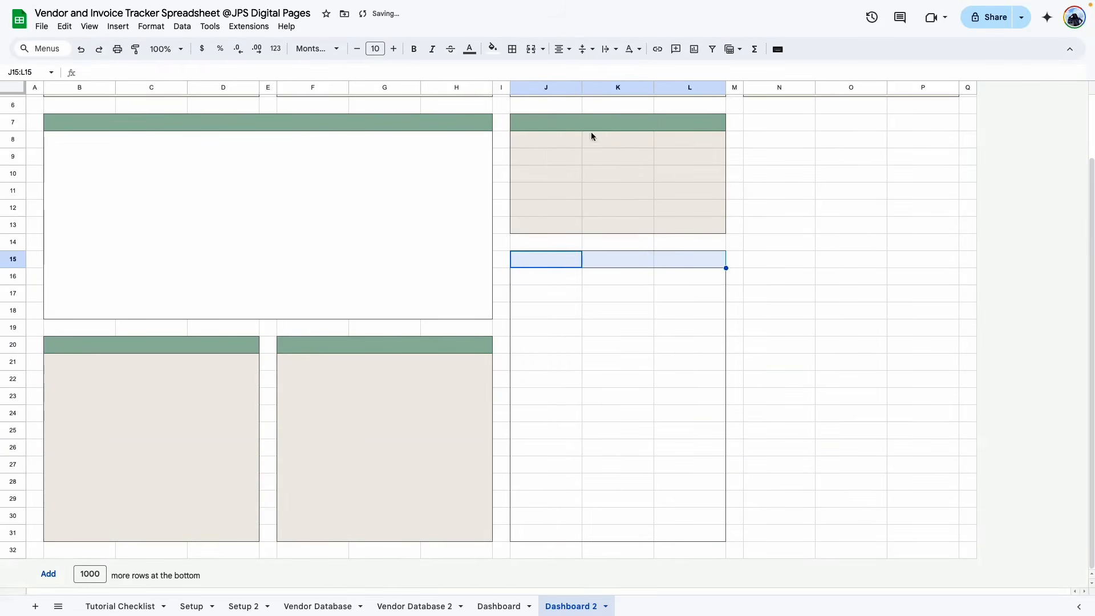
left_click(532, 50)
left_click(512, 49)
left_click(596, 75)
left_click(766, 292)
- Review the dropdown cells on the original Dashboard sheet and unmerge the vendor dropdown J8:L8 in the Vendor Information Summary
scroll(616, 171, "up", 2)
scroll(618, 171, "down", 2)
left_click(500, 607)
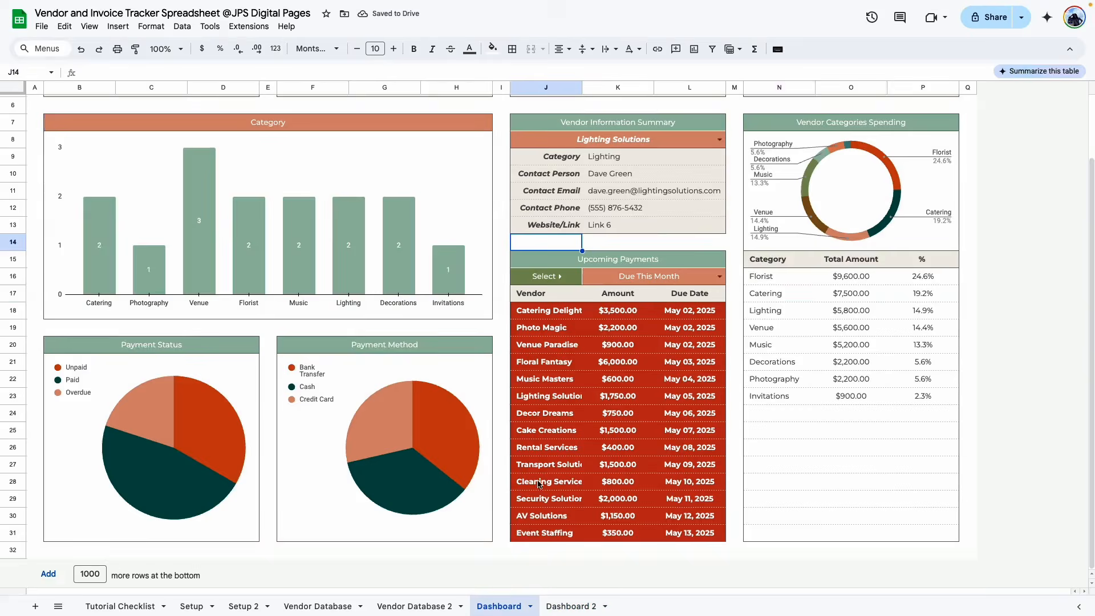
scroll(538, 484, "up", 3)
left_click(570, 214)
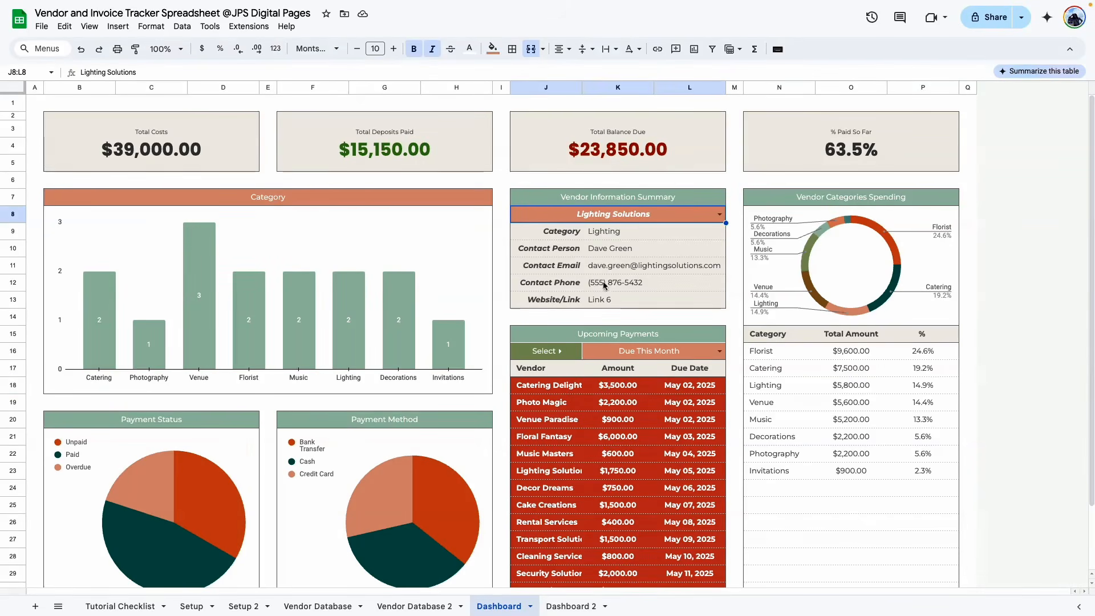
left_click(627, 355)
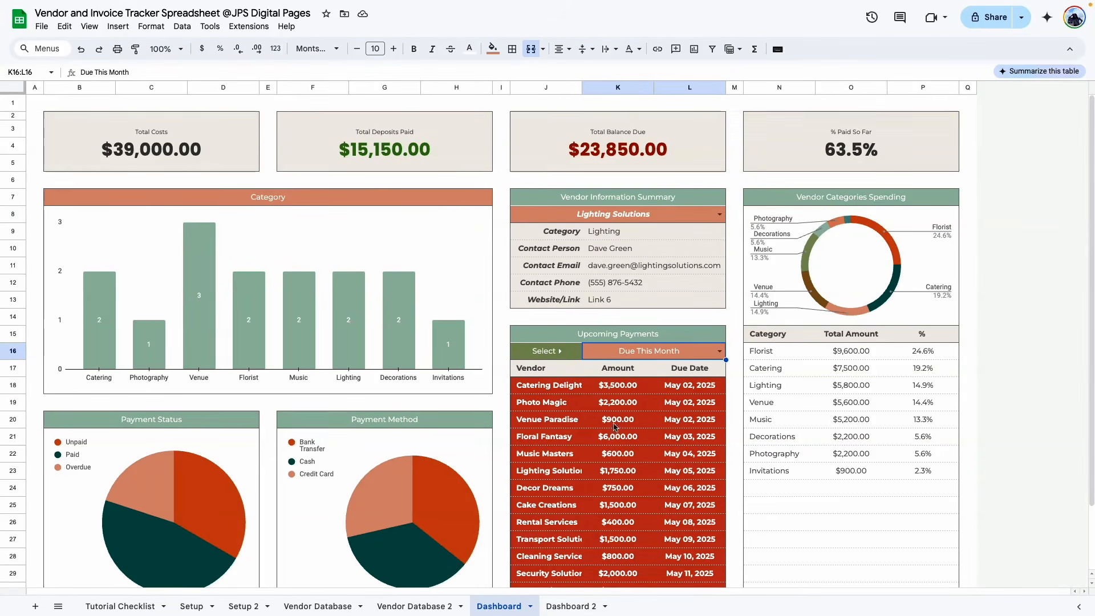
left_click(740, 370)
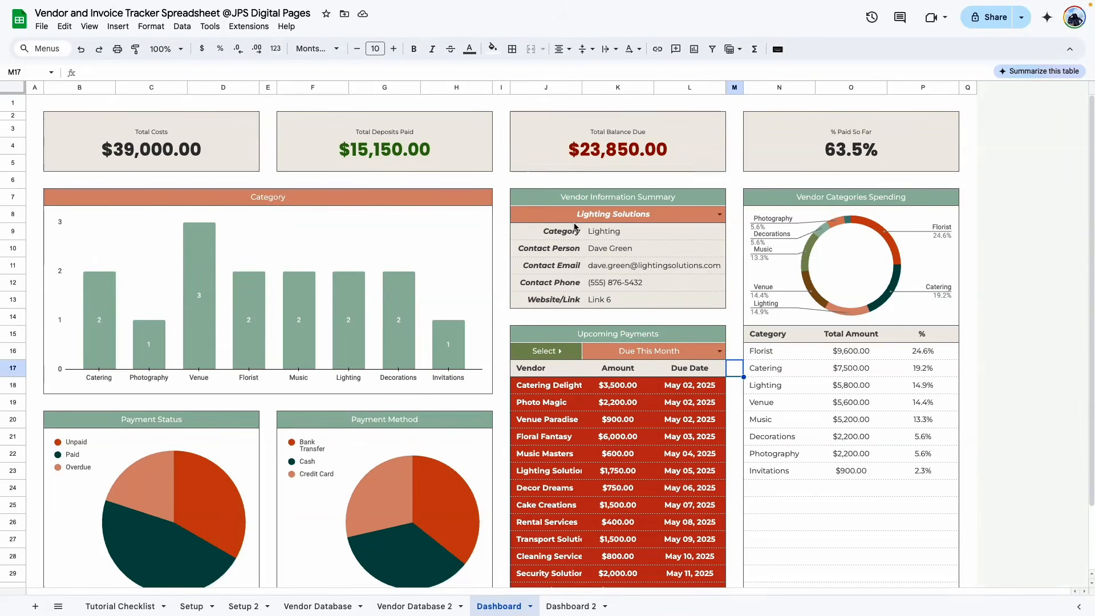
left_click(605, 219)
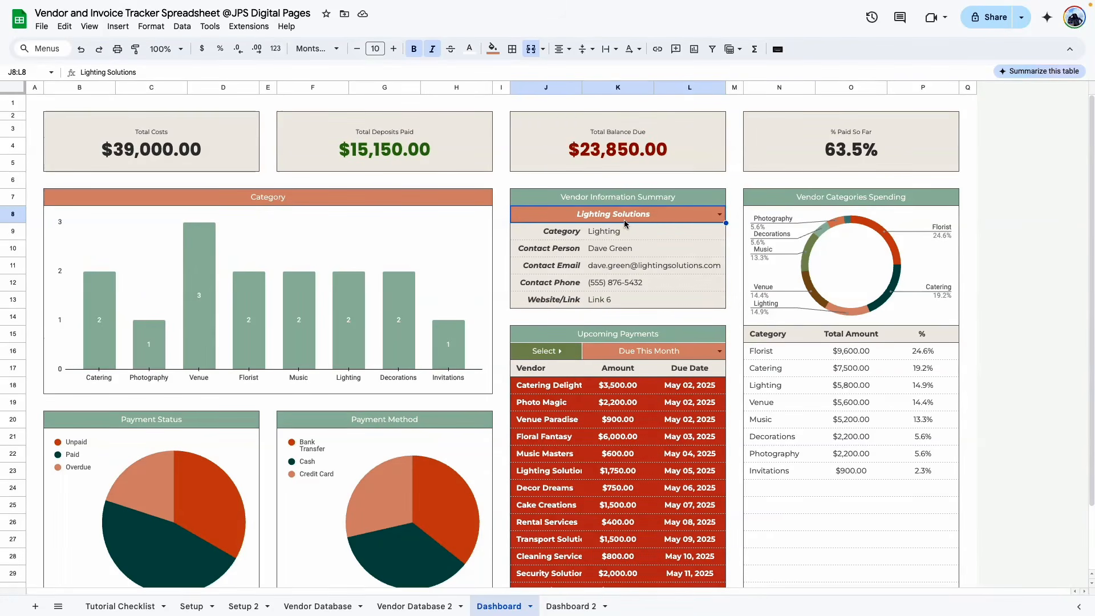
left_click(531, 49)
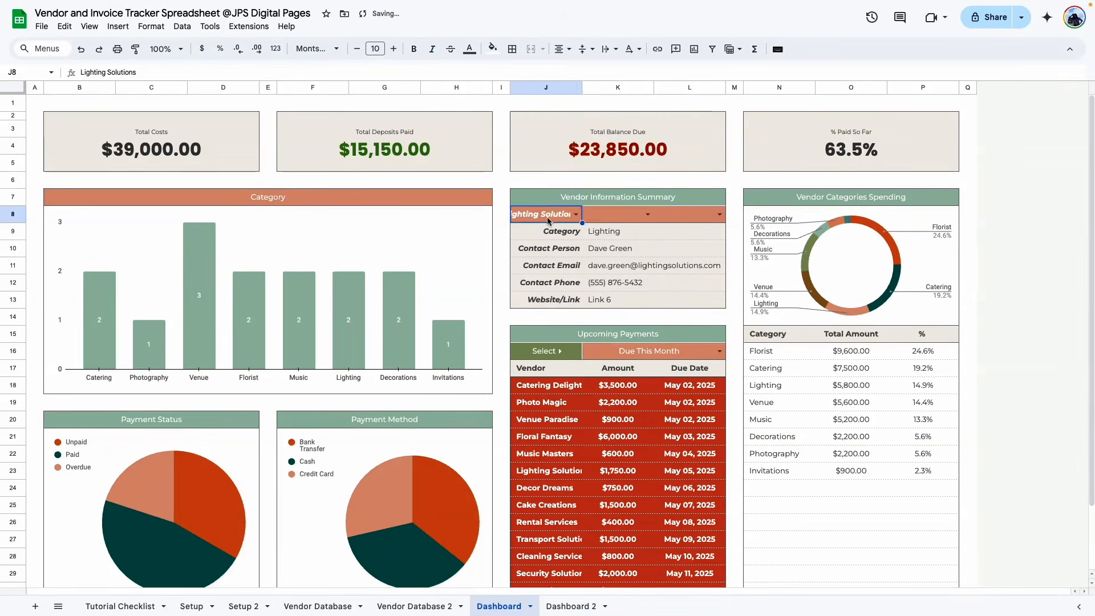
- Undo the unmerge of the vendor dropdown on the Dashboard sheet and examine the vendor options it offers
left_click_drag(545, 351, 649, 351)
left_click(546, 214)
double_click(546, 351)
key("super+a")
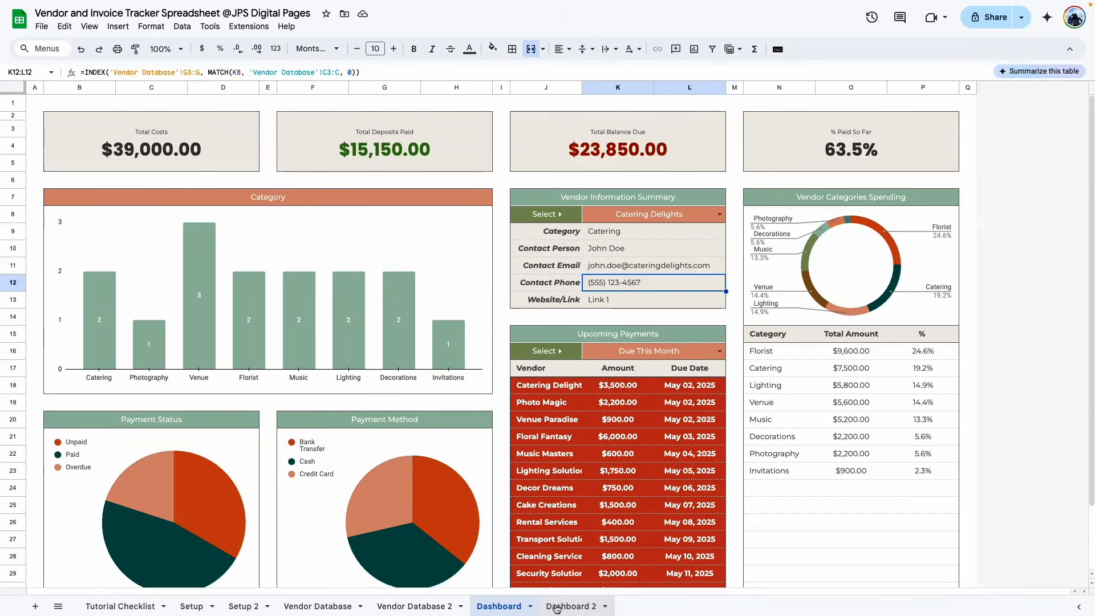
left_click(735, 352)
left_click(543, 202)
left_click(651, 351)
left_click(705, 220)
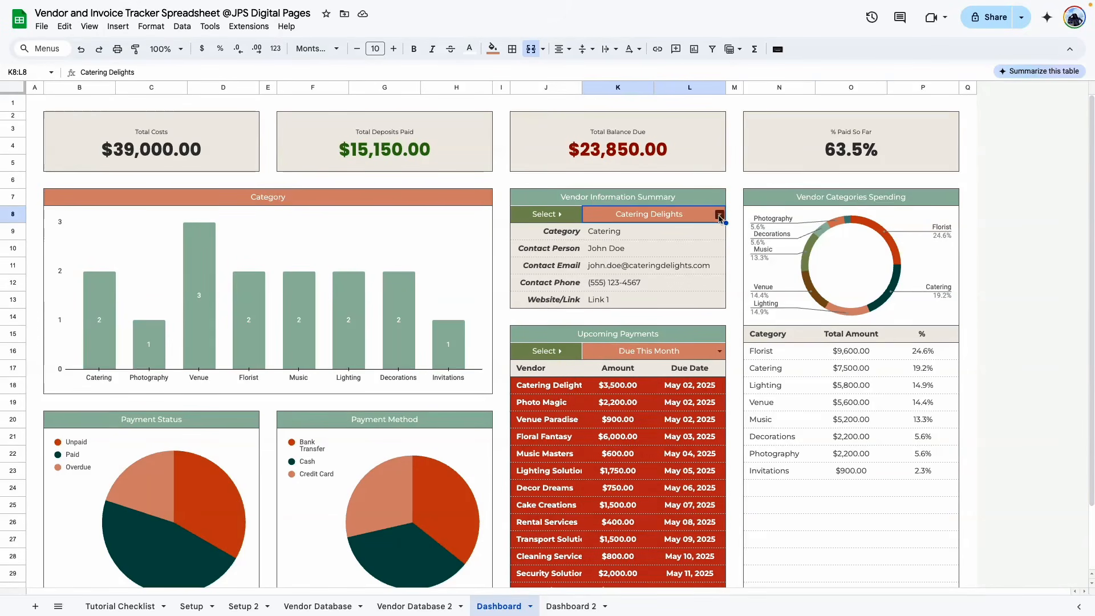
double_click(683, 218)
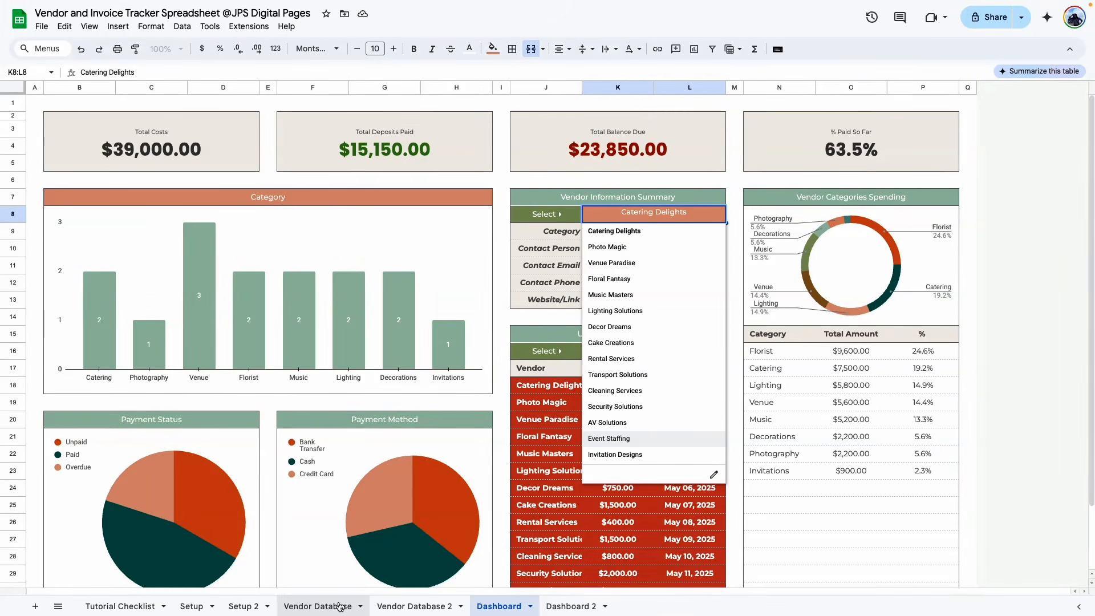
left_click(735, 282)
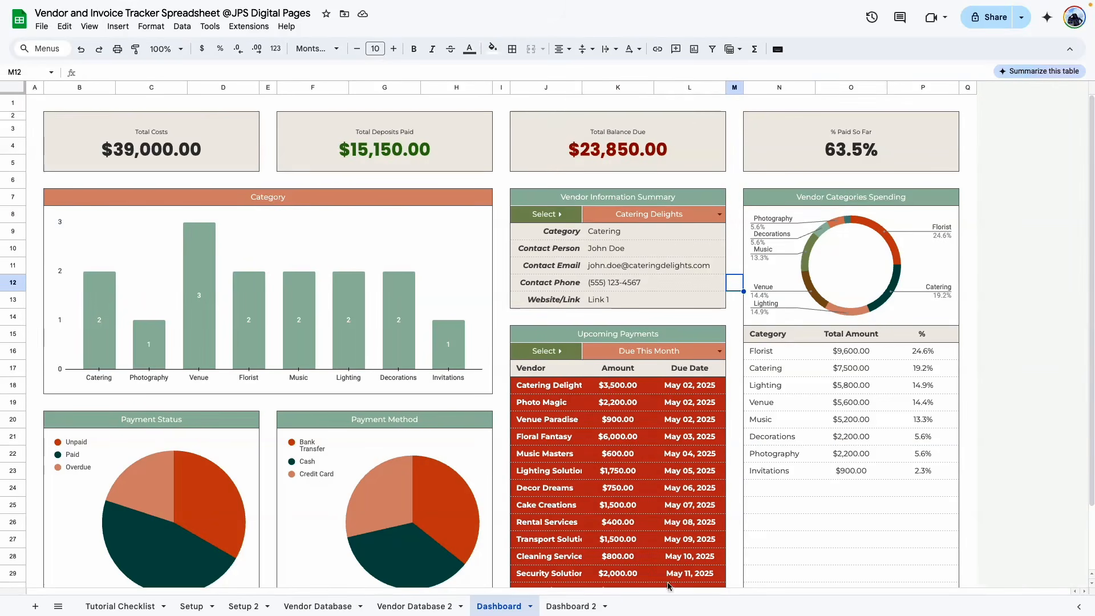
- Switch to the Dashboard 2 sheet and enter "Vendor Information Summary" as the title in the J7:L7 header
left_click(568, 607)
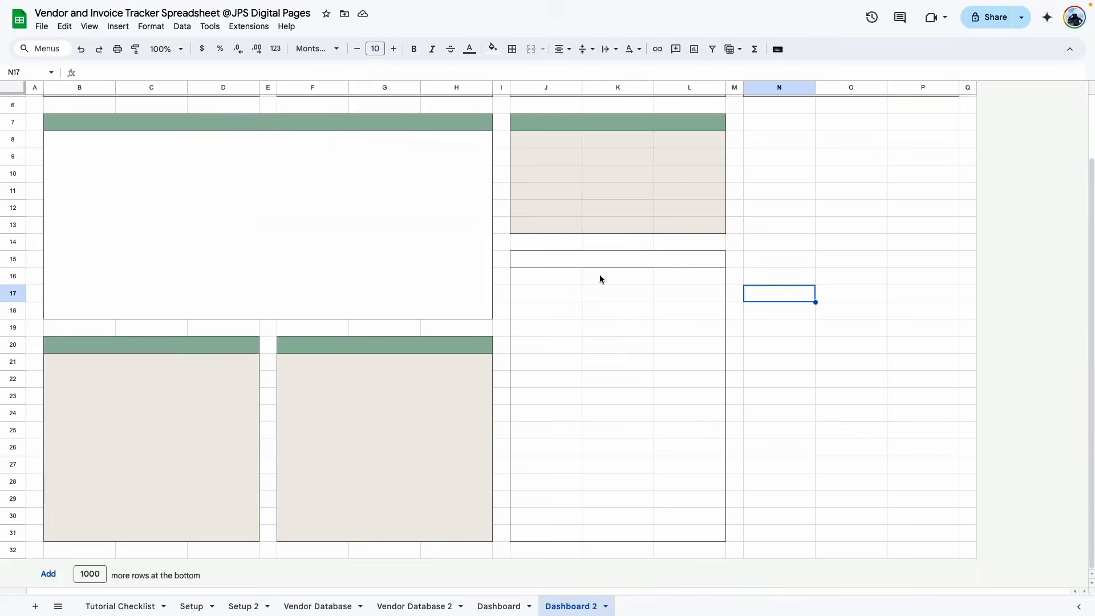
left_click(549, 121)
scroll(650, 169, "up", 3)
key("Down")
- Put an outer border around J8, and merge K8:L8 into one cell with a matching outer border
left_click(513, 48)
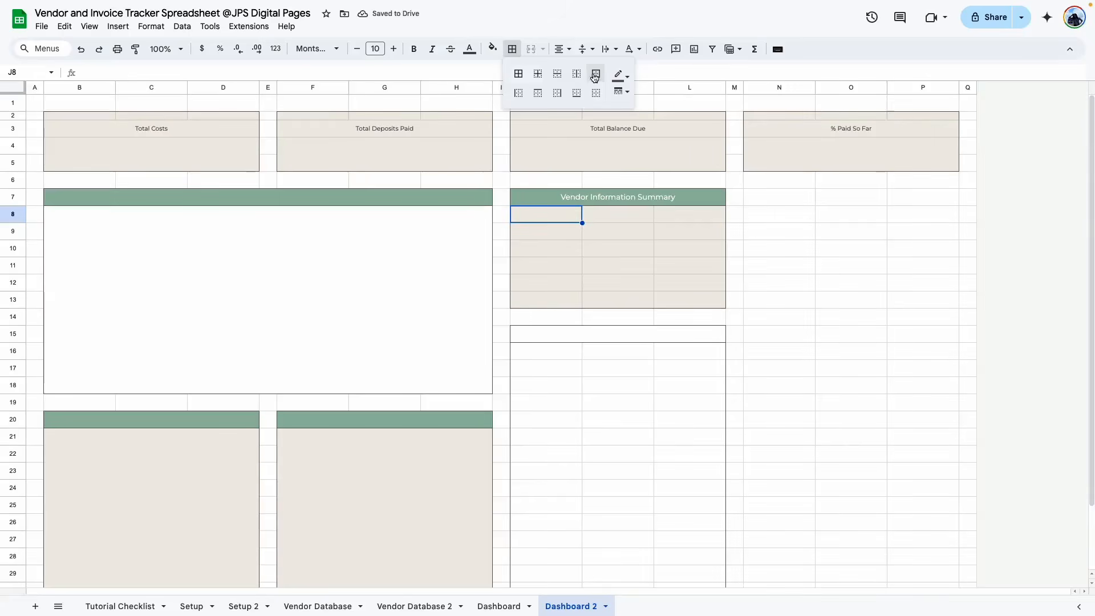
left_click_drag(591, 220, 688, 215)
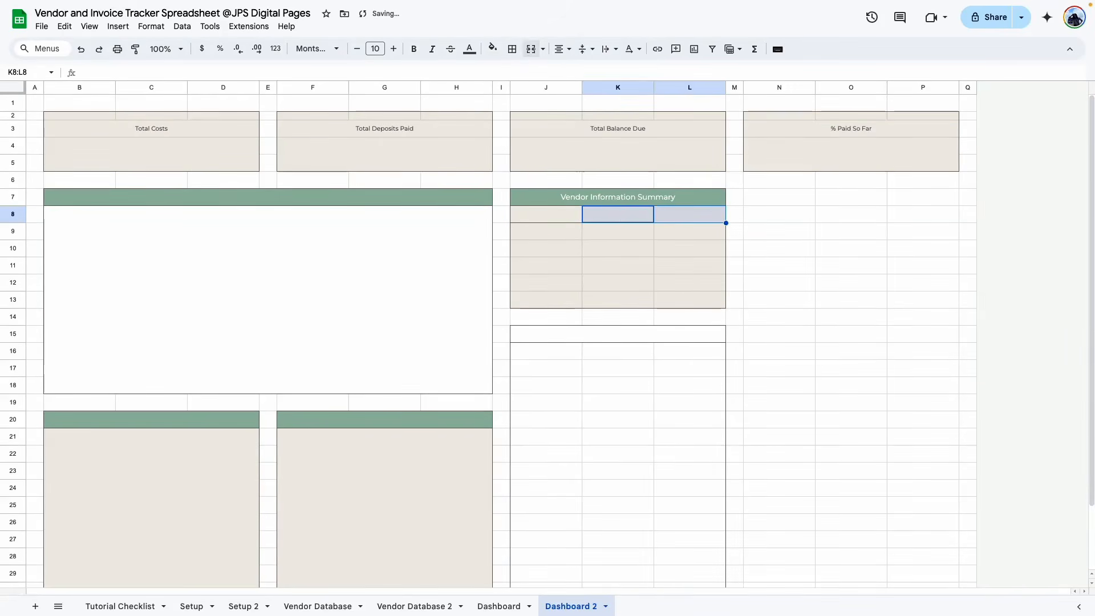
left_click(531, 49)
- Enter the label "Select" in J8 beside the merged dropdown cell
left_click(534, 211)
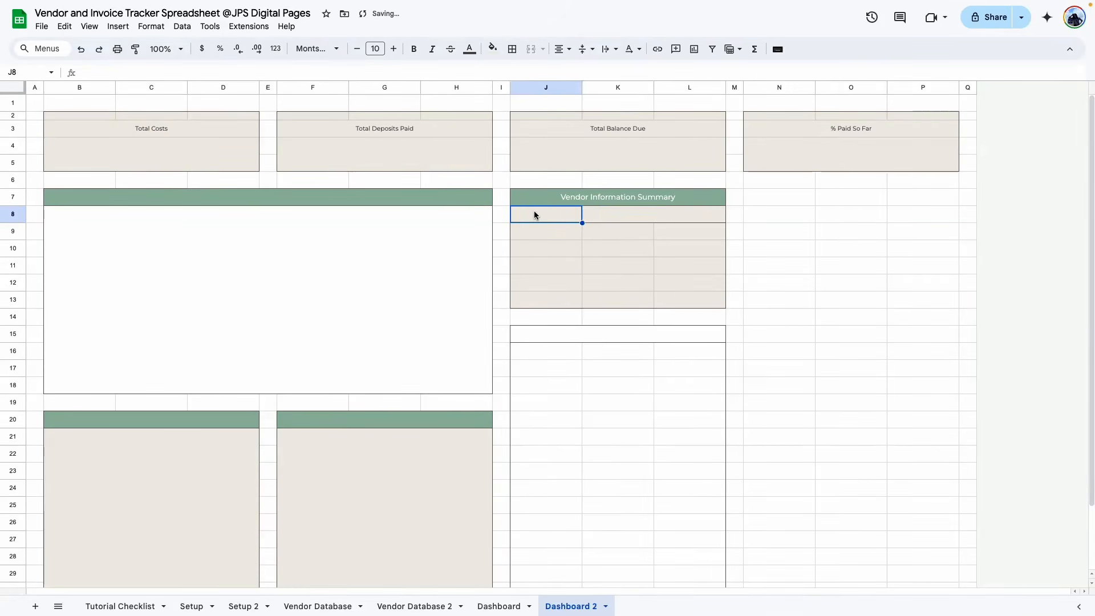
type("Select")
key("Tab")
- Add a data validation dropdown to K8:L8 sourced from the vendor name range 'Vendor Database 2'!C3:C
left_click(182, 26)
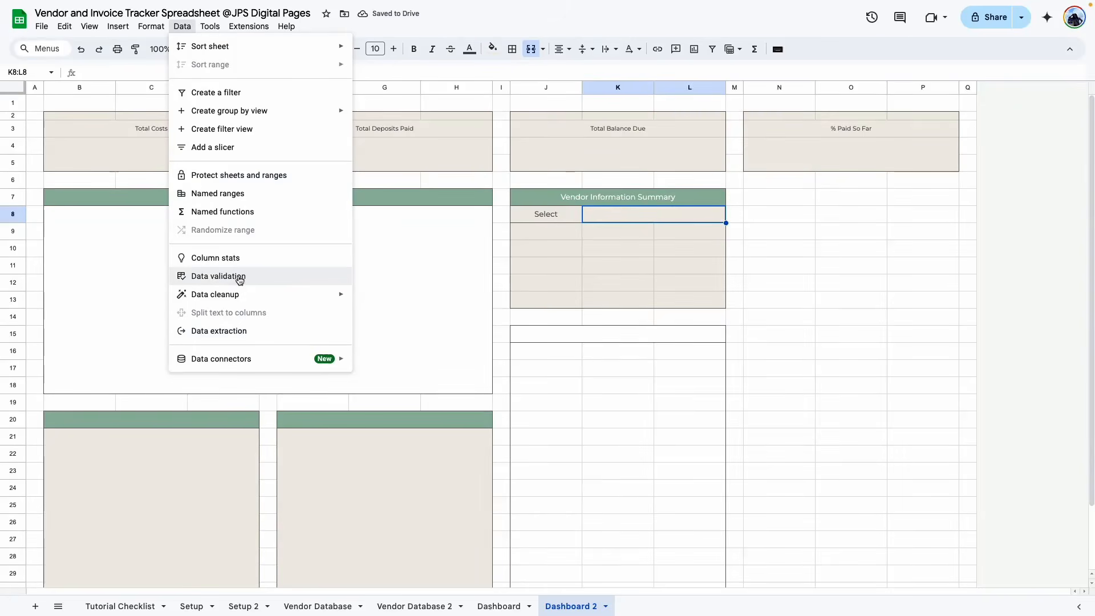
left_click(211, 276)
left_click(993, 166)
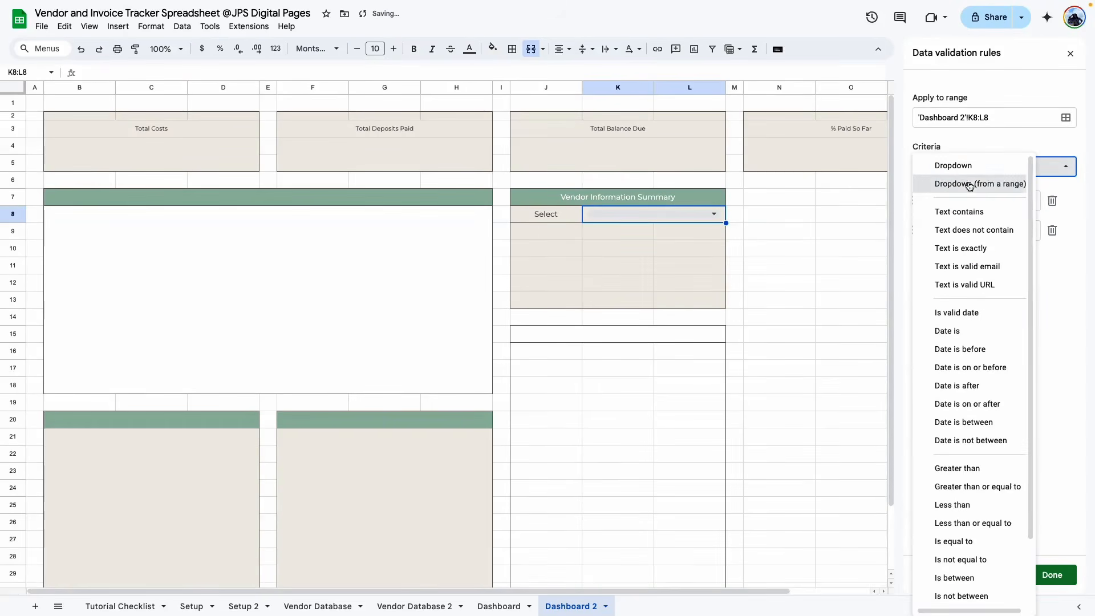
left_click(973, 184)
left_click(1066, 201)
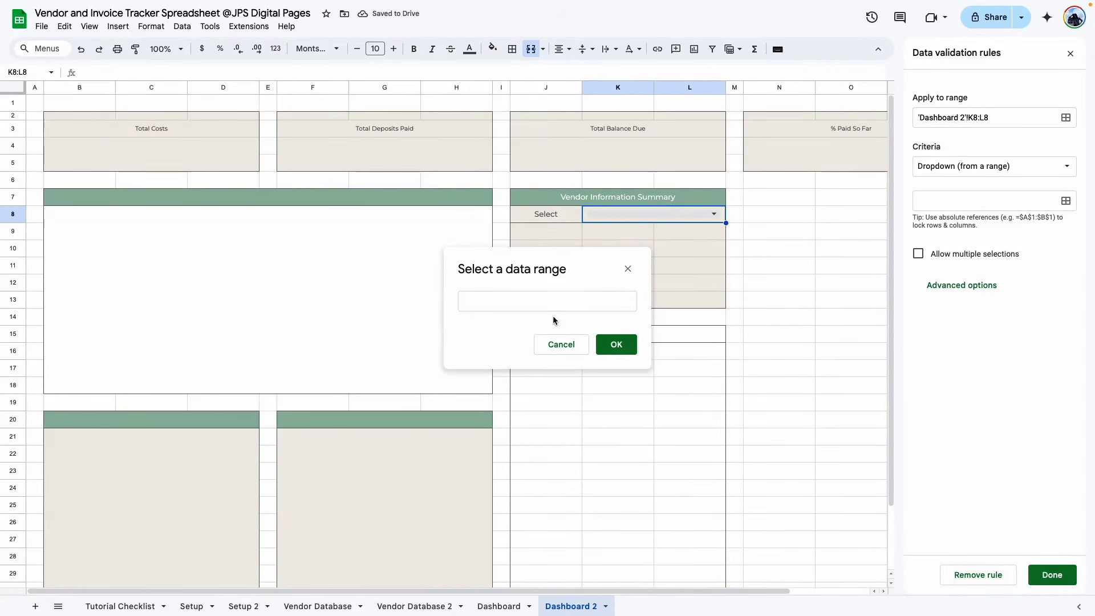
left_click(412, 605)
left_click_drag(123, 136, 151, 377)
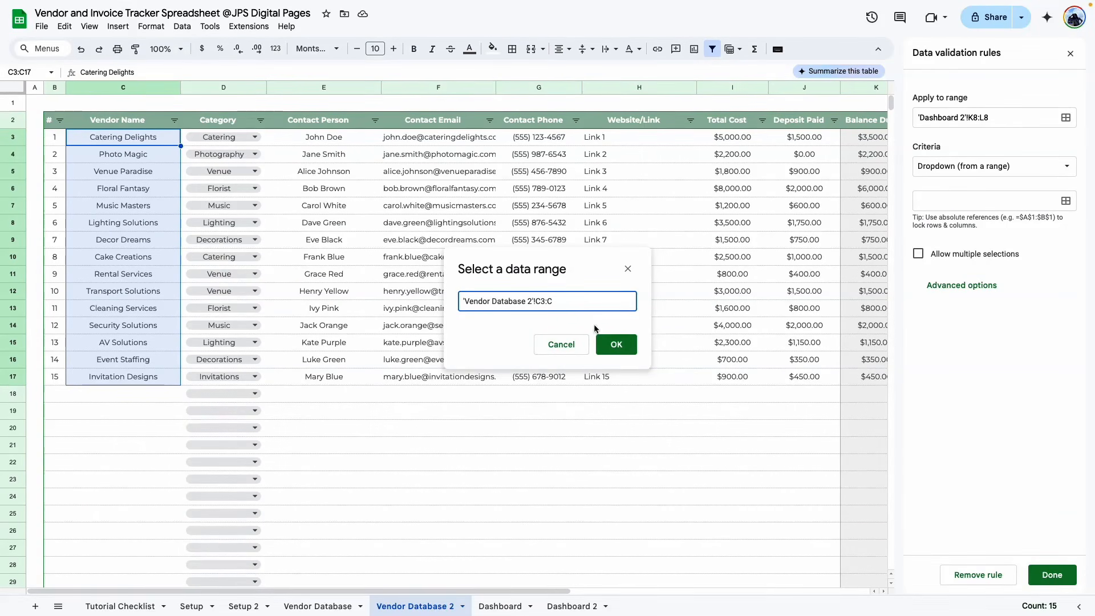
left_click(616, 344)
- Set the vendor dropdown's display style to Arrow on Dashboard 2 and save the rule
scroll(970, 456, "down", 5)
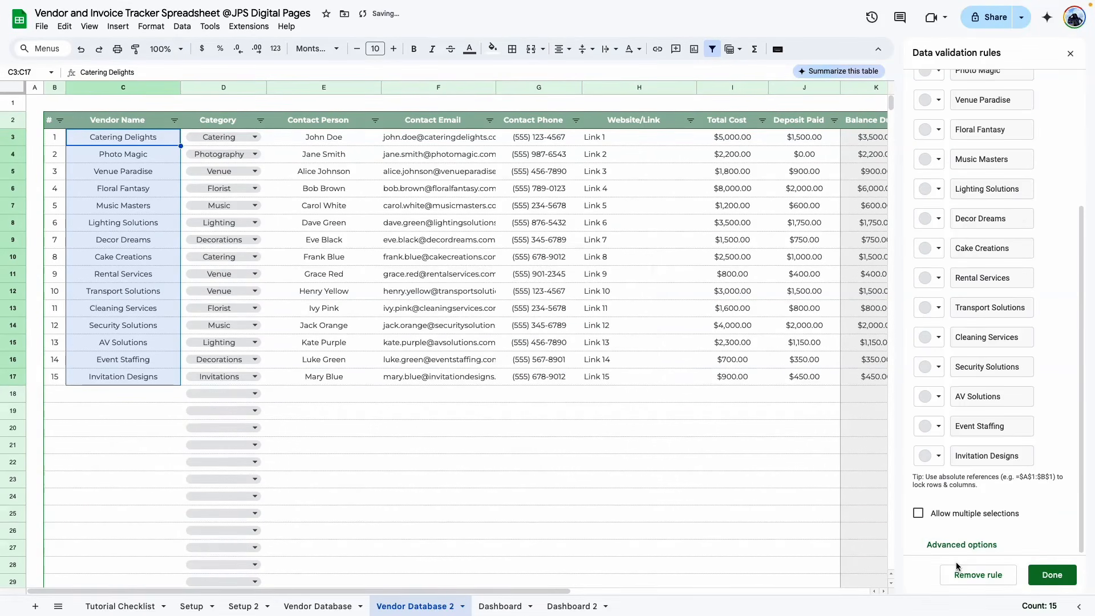
left_click(564, 608)
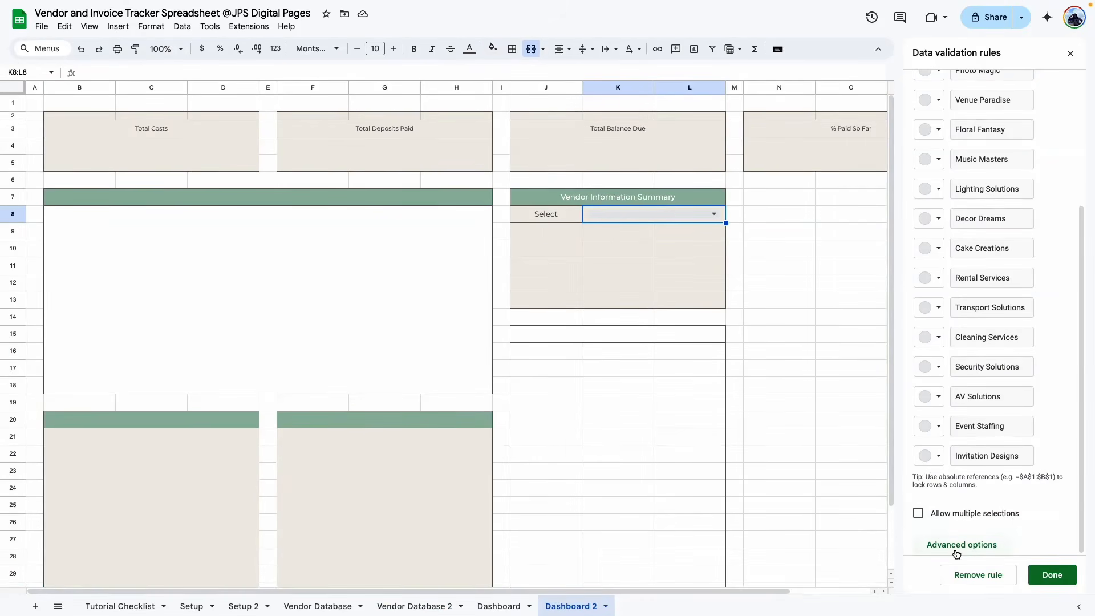
left_click(957, 545)
left_click(919, 523)
left_click(1053, 575)
- Test the K8:L8 dropdown with several vendors and leave it set to Lighting Solutions
left_click(765, 231)
left_click(712, 216)
left_click(720, 215)
left_click(624, 232)
left_click(719, 215)
left_click(656, 295)
left_click(719, 215)
left_click(667, 309)
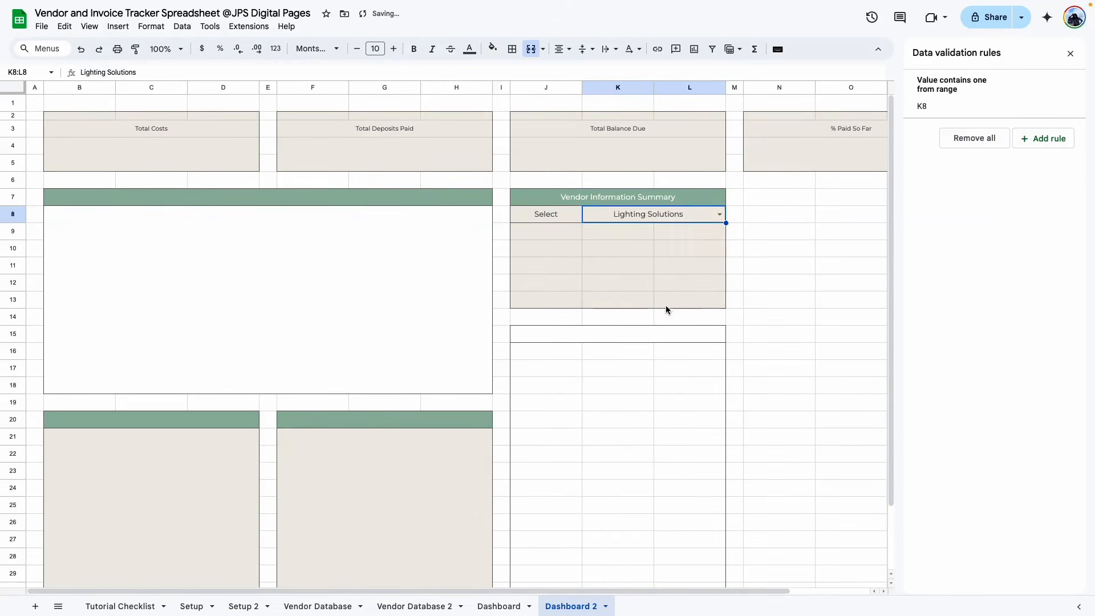
left_click(780, 298)
- Fill J8 with the custom olive green and the K8:L8 dropdown with the custom terracotta colour
left_click(546, 213)
left_click(493, 49)
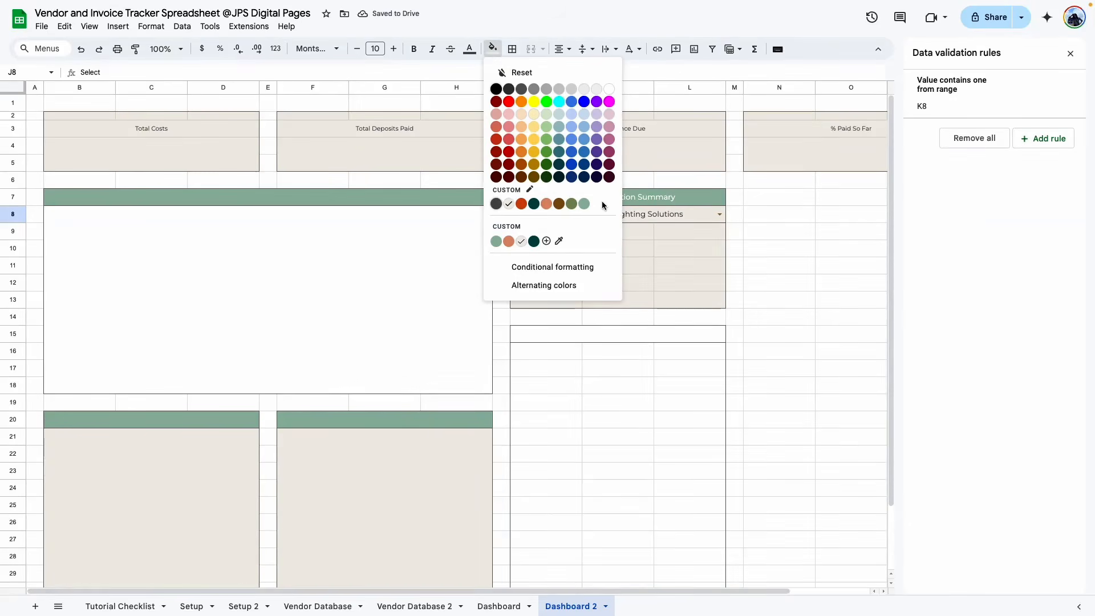
left_click(571, 203)
left_click(656, 214)
left_click(492, 48)
left_click(547, 204)
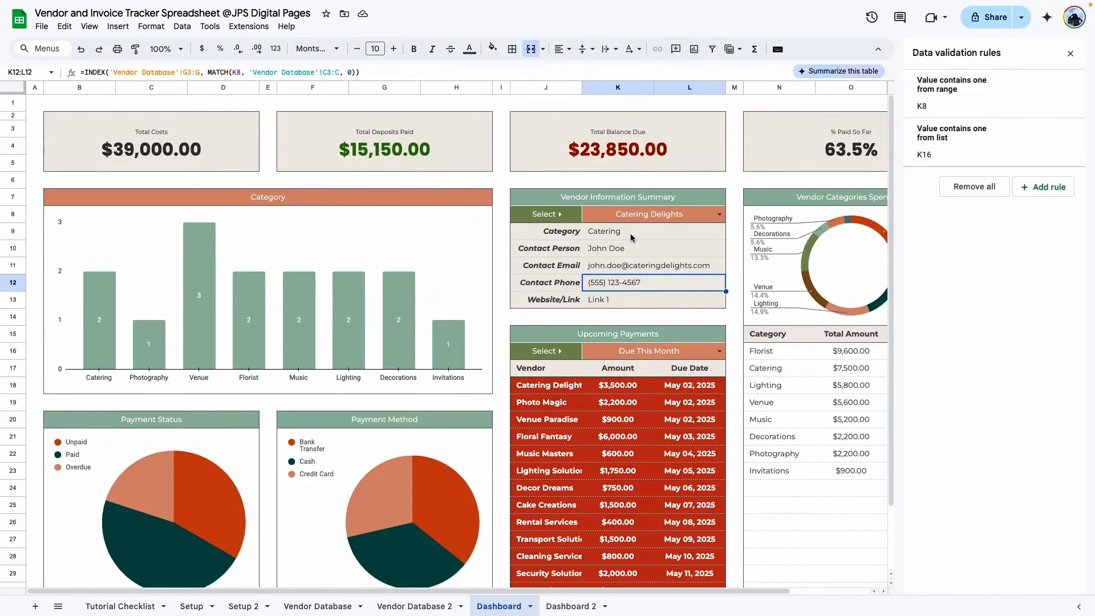
- Check the vendor detail rows on the Dashboard sheet and merge K9:L13 horizontally on Dashboard 2
left_click_drag(561, 231, 556, 299)
left_click_drag(602, 236, 601, 282)
left_click(571, 606)
left_click_drag(605, 231, 682, 297)
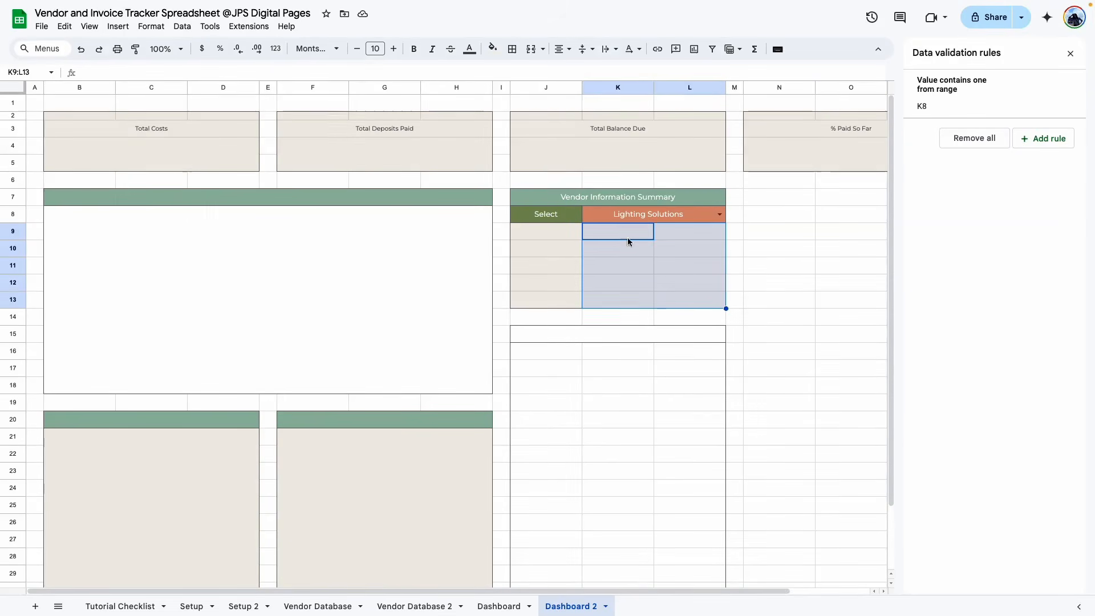
left_click(542, 50)
left_click(578, 106)
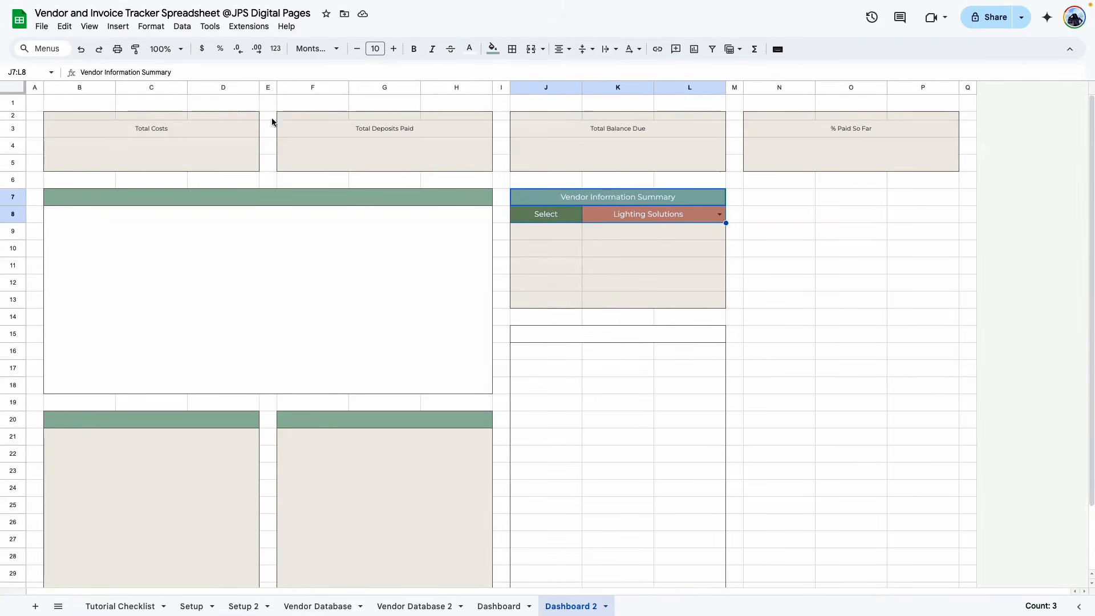
- Copy the formatting of J7:L8 onto the upcoming payments header and selector rows J15:L16
left_click(135, 49)
left_click(523, 337)
left_click(588, 432)
- Title the J15:L15 header "Upcoming Payments" and enter the label "Select" in J16
left_click(588, 333)
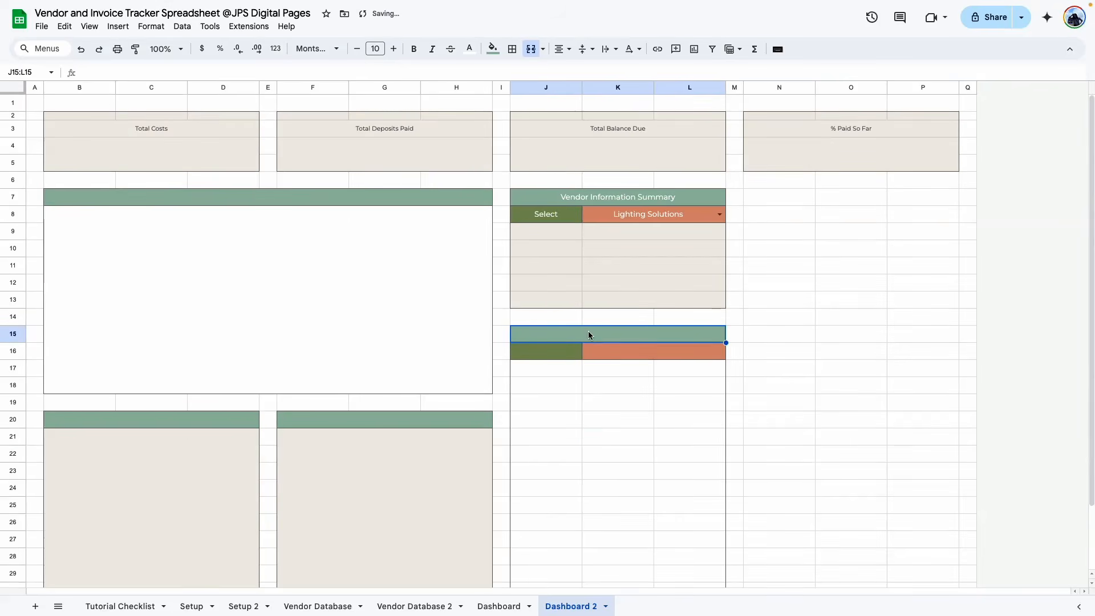
left_click(634, 470)
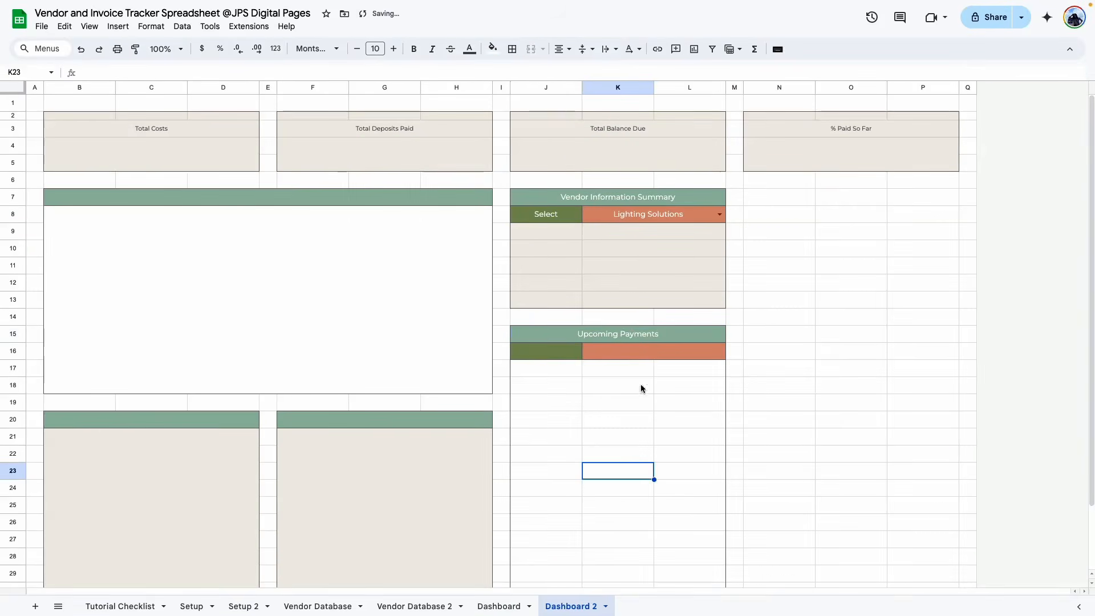
left_click(594, 335)
double_click(548, 353)
type("Select")
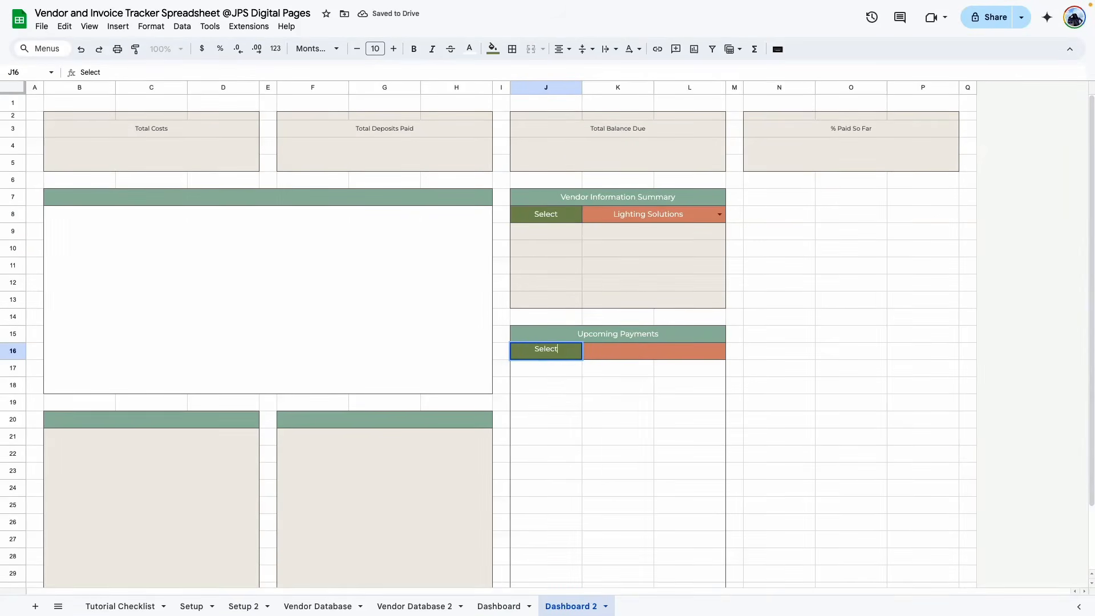
key("Return")
- Check the Dashboard's due-period options and add a K16:L16 dropdown on Dashboard 2 with Due Today, Due This Week and Due This Month
left_click(719, 356)
left_click(500, 607)
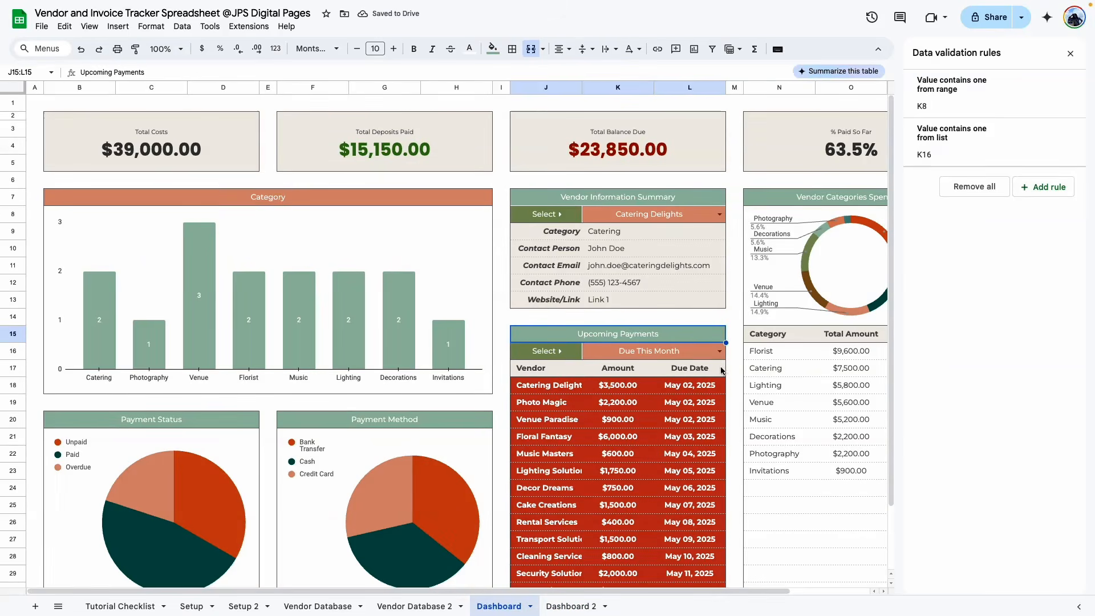
left_click(718, 351)
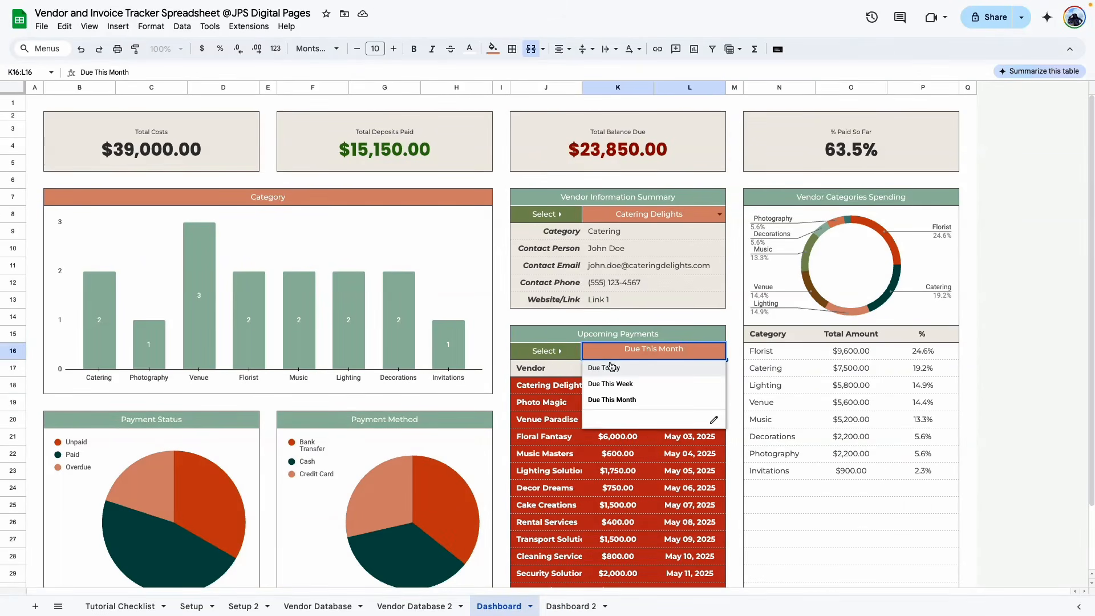
left_click(734, 335)
left_click(571, 607)
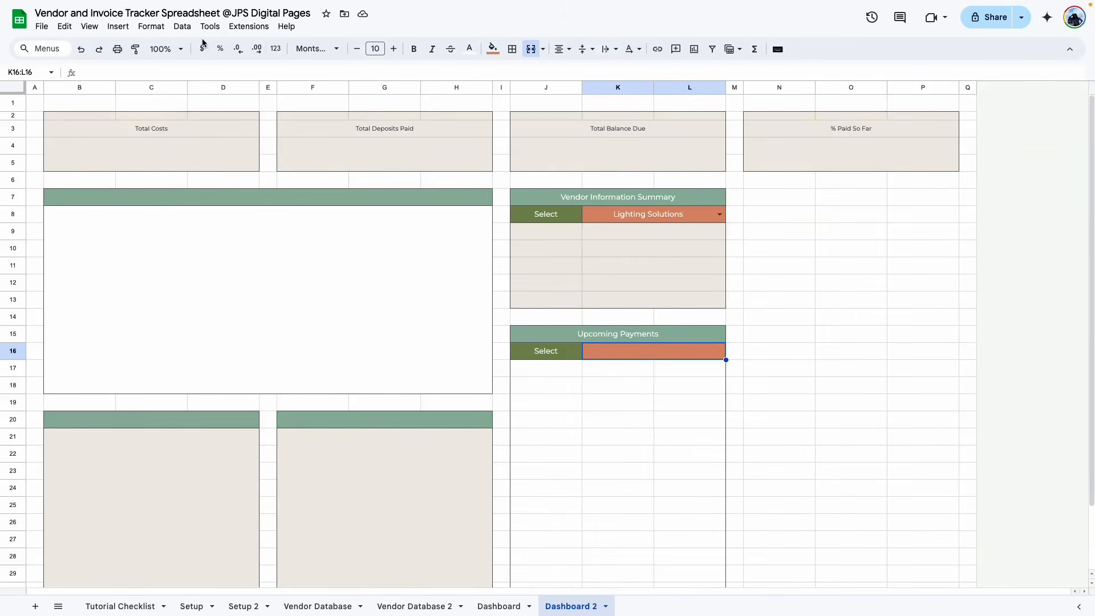
left_click(182, 27)
left_click(220, 277)
left_click(1032, 137)
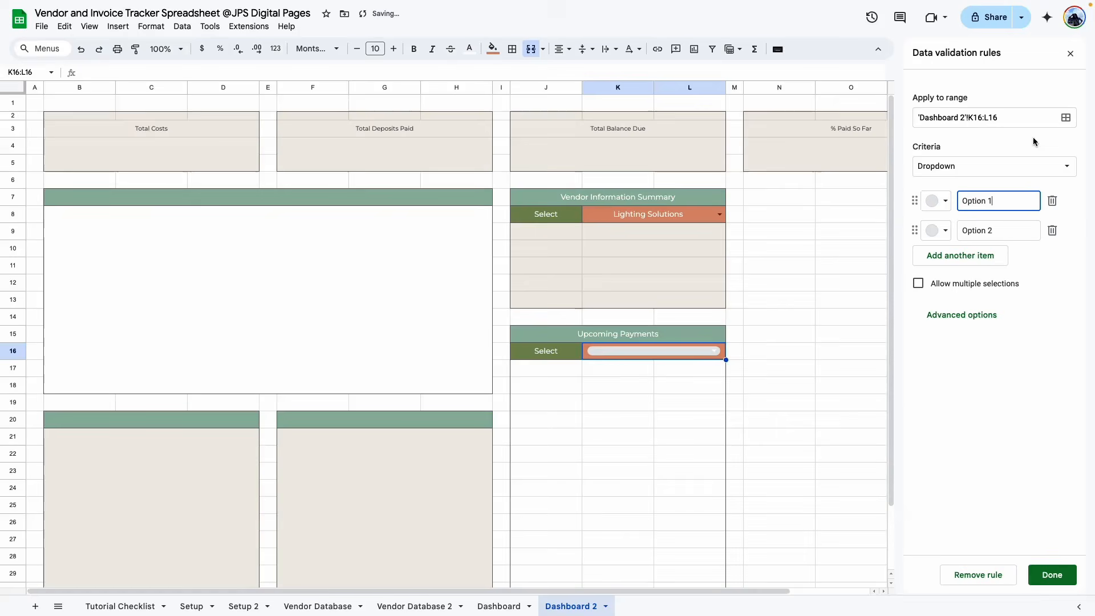
triple_click(976, 196)
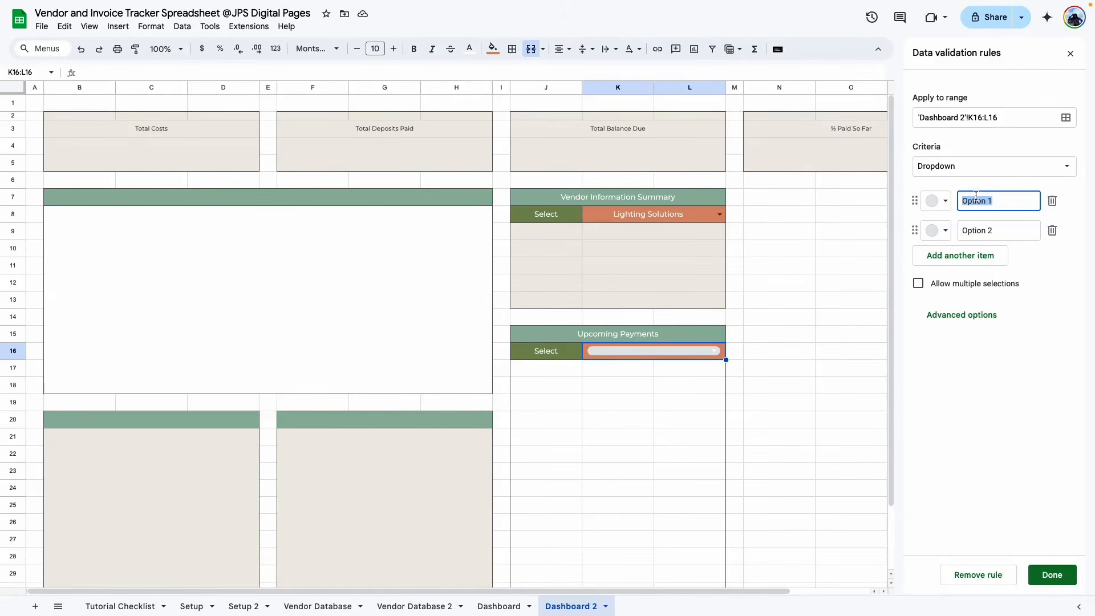
type("Due Today")
triple_click(980, 231)
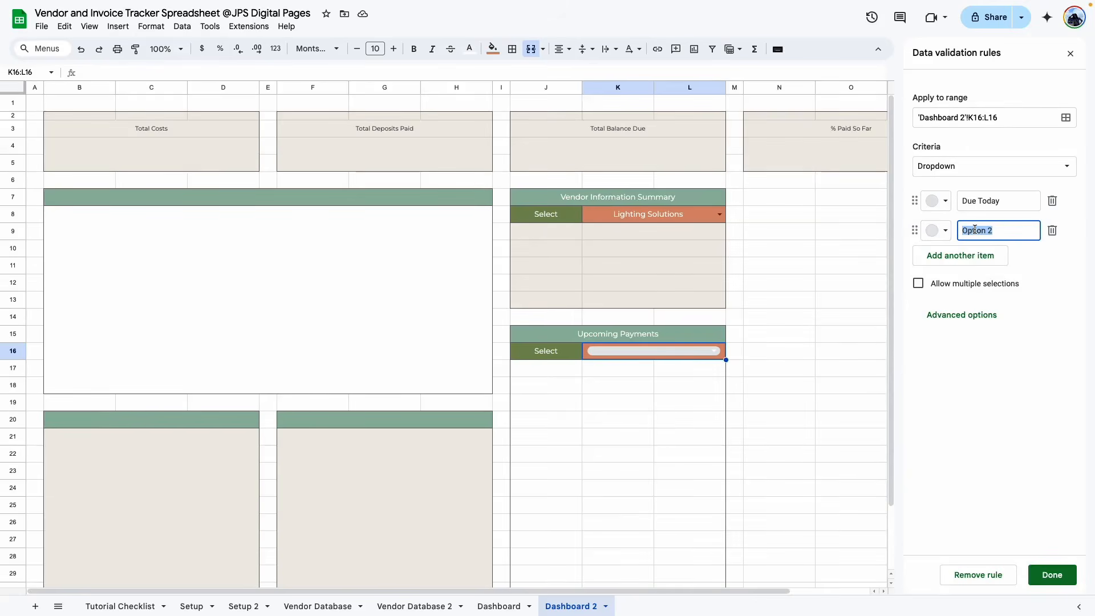
type("Due This Week")
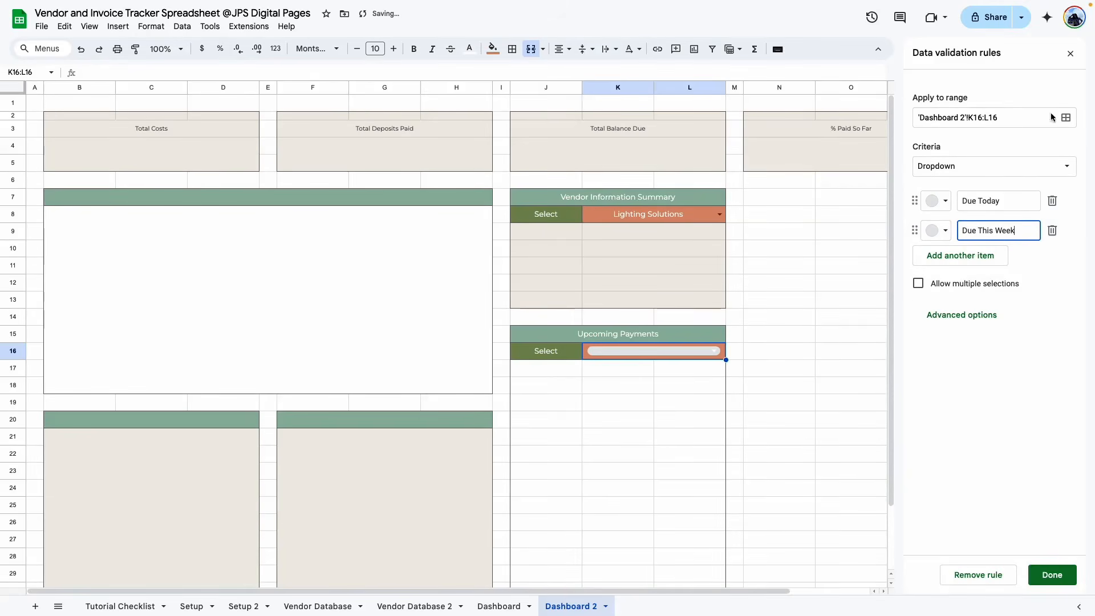
left_click(964, 256)
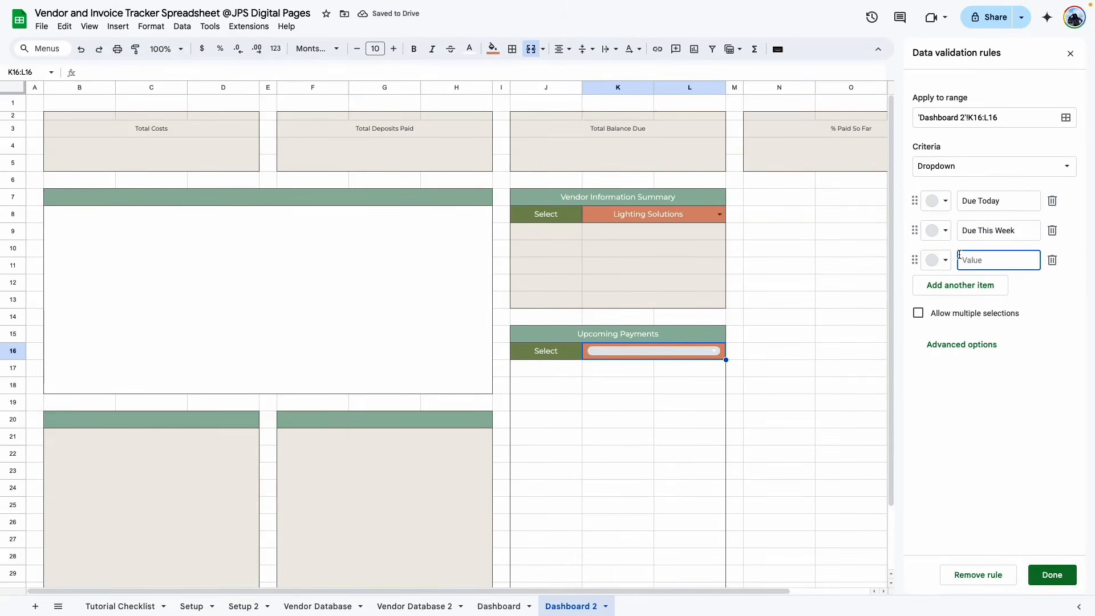
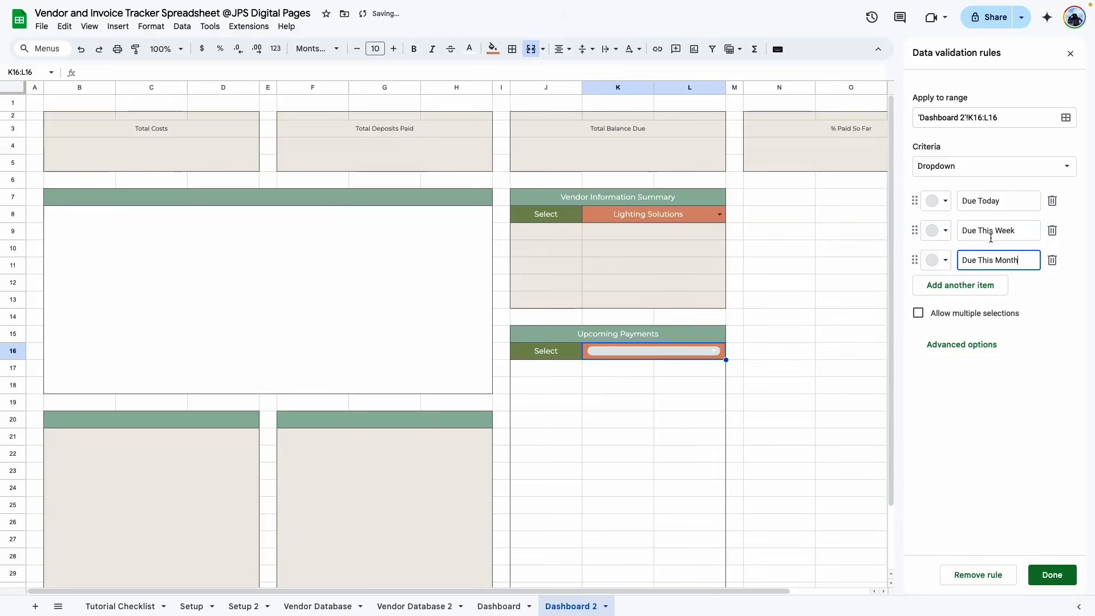
- Set the due-period dropdown's display style to Arrow, save the rule and close the data validation settings
left_click(975, 344)
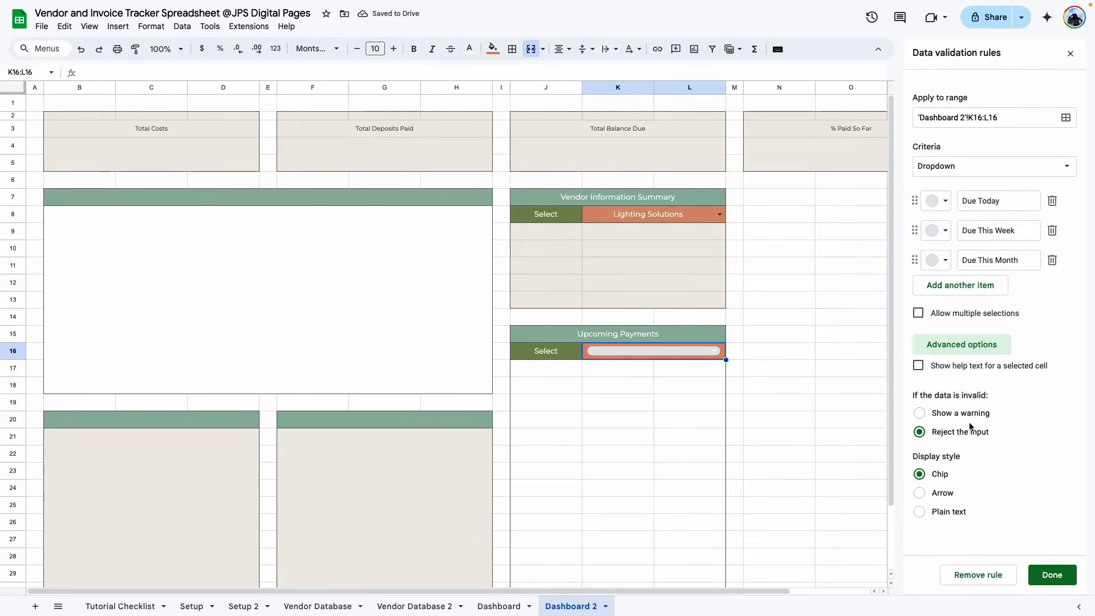
left_click(920, 494)
left_click(1053, 575)
left_click(1071, 54)
- Test the K16:L16 dropdown's options and leave it set to Due This Month
left_click(635, 439)
left_click(719, 351)
left_click(656, 369)
left_click(660, 353)
left_click(610, 383)
left_click(720, 357)
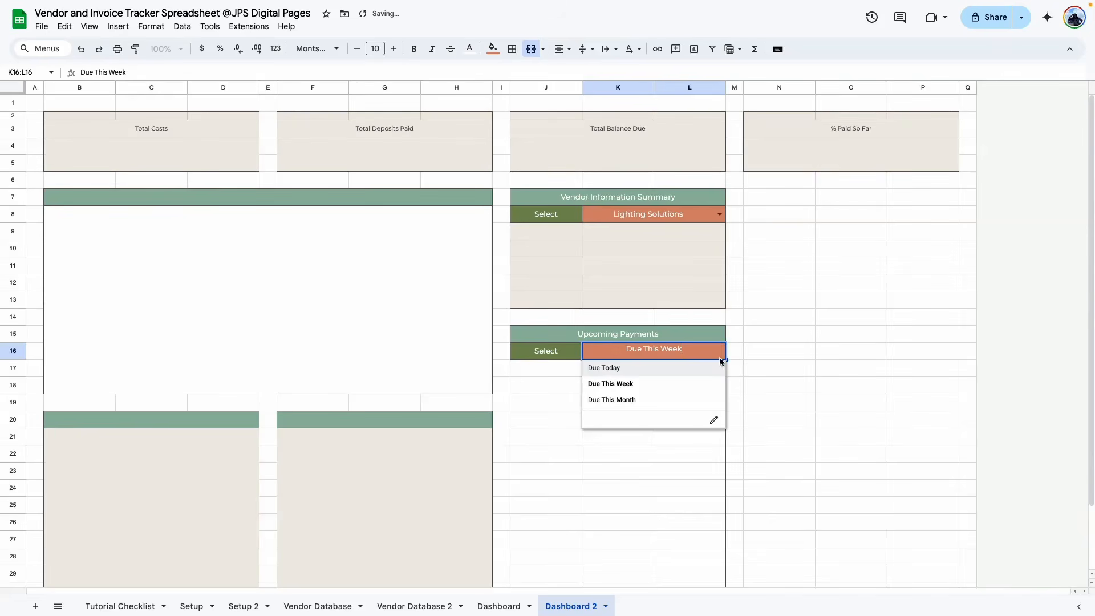
left_click(612, 400)
left_click(780, 437)
- Apply dotted horizontal inner borders to the vendor information block J9:L13 on Dashboard 2, setting the border color as well
scroll(616, 176, "down", 3)
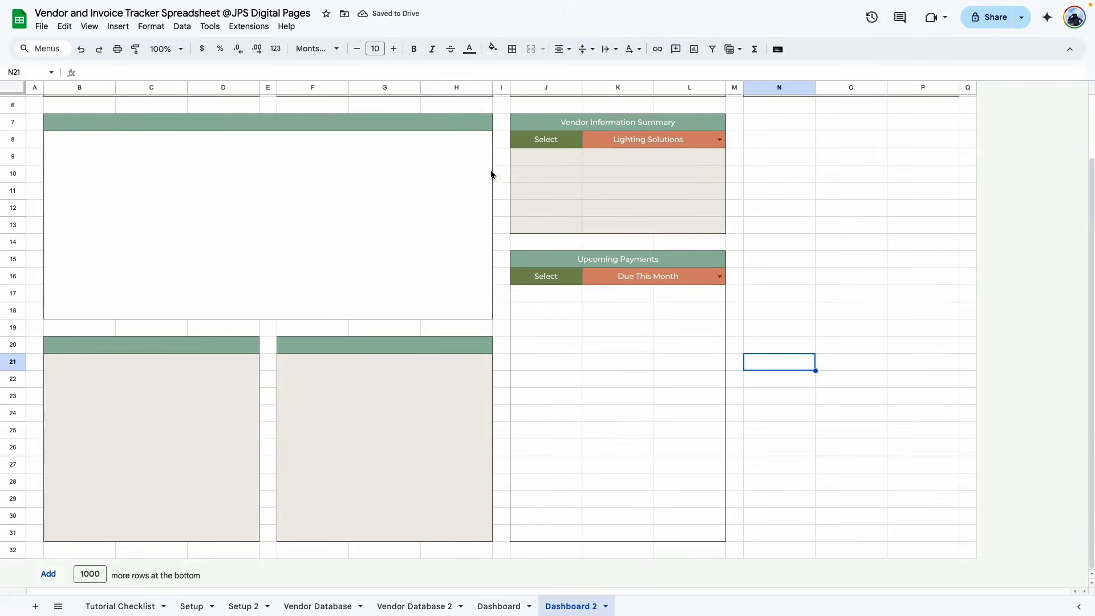
left_click_drag(549, 159, 676, 221)
left_click(514, 50)
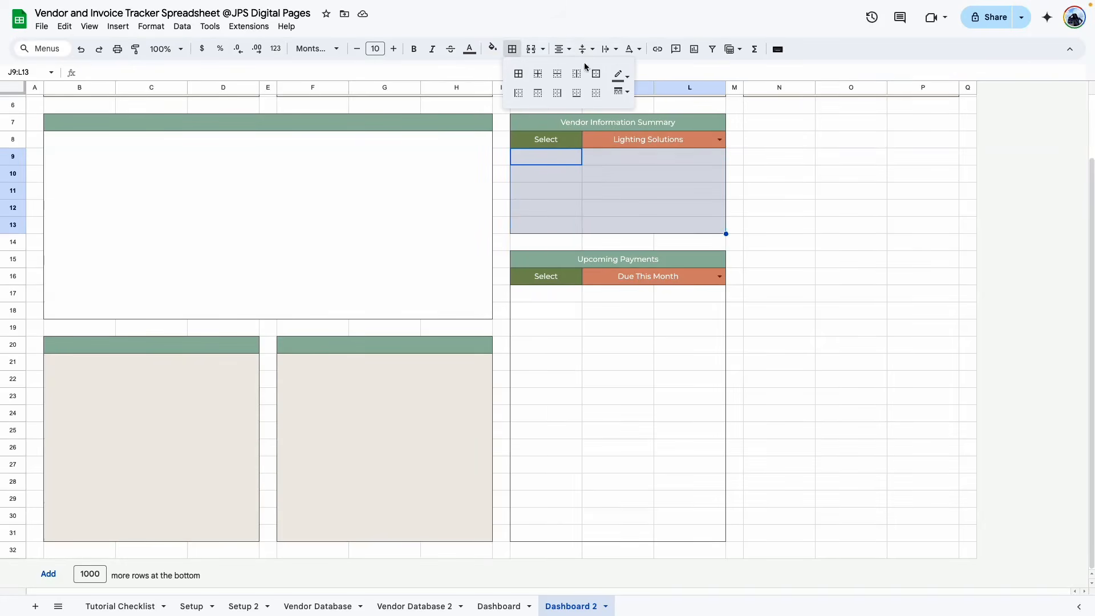
left_click(620, 75)
left_click(674, 119)
left_click(623, 93)
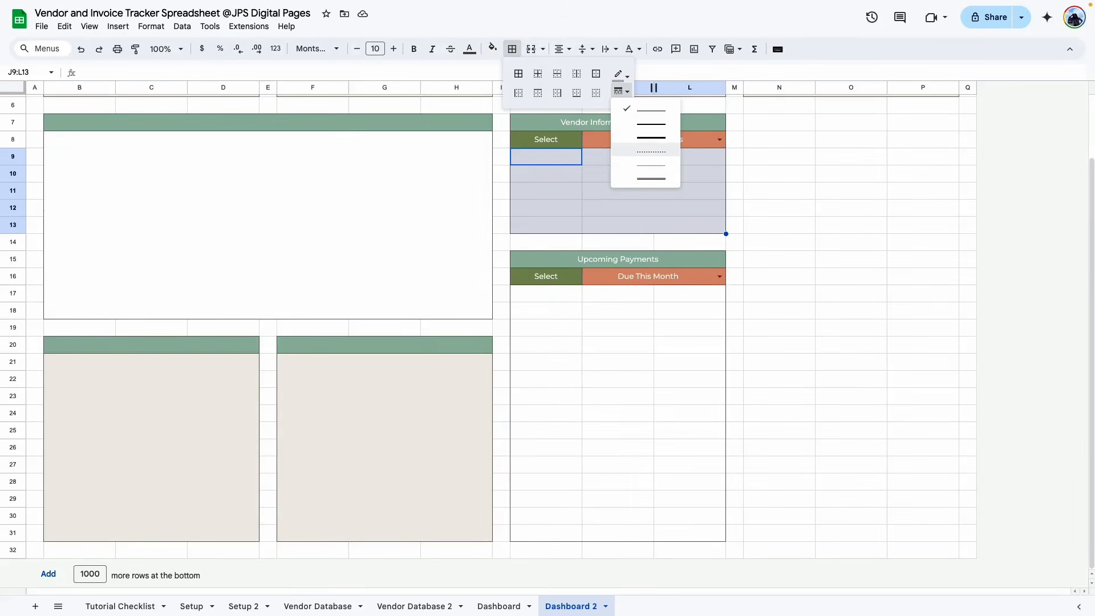
left_click(661, 157)
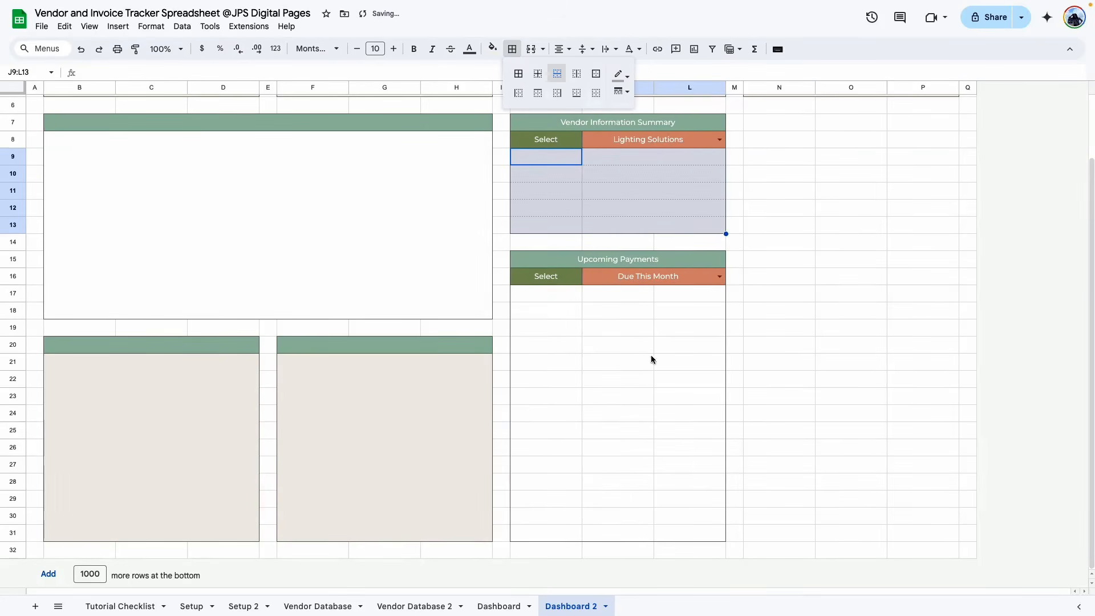
- Apply the same dotted horizontal inner borders to the upcoming payments area J17:L31
left_click_drag(552, 301, 685, 528)
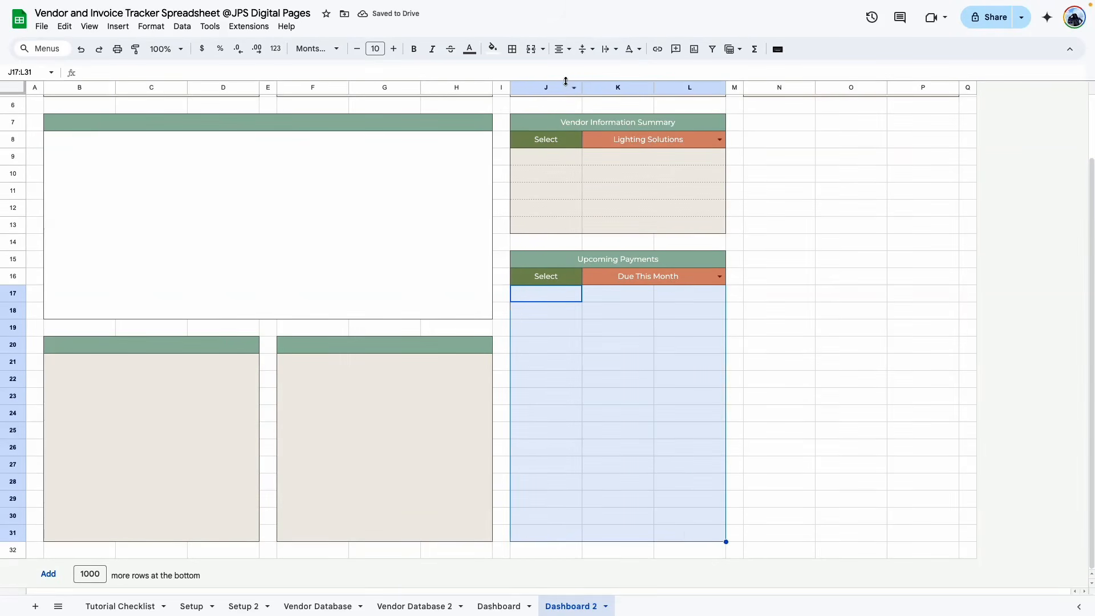
left_click(512, 49)
left_click(793, 389)
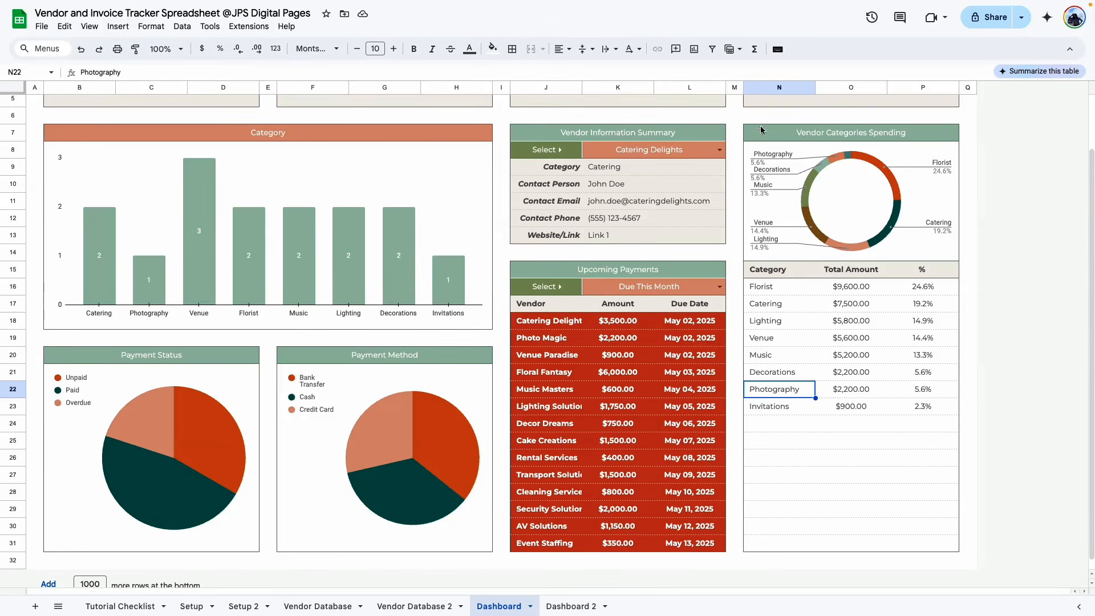
- Examine the Dashboard's Vendor Categories Spending section, checking the extent of its header, chart area N7:P14 and the category table beneath
left_click_drag(760, 131, 811, 411)
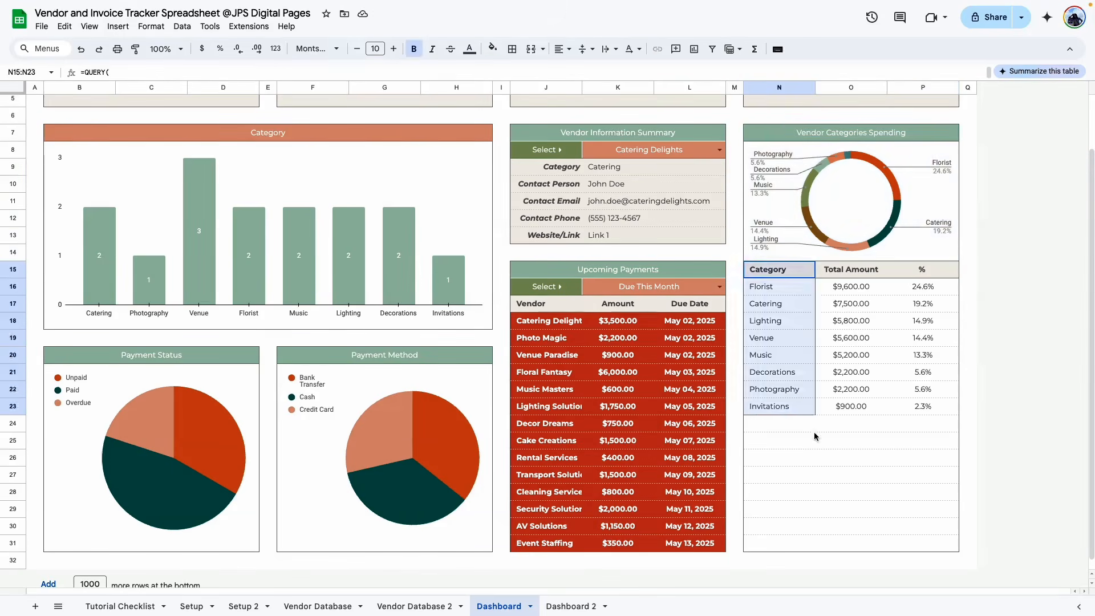
left_click(814, 427)
left_click_drag(744, 143, 911, 259)
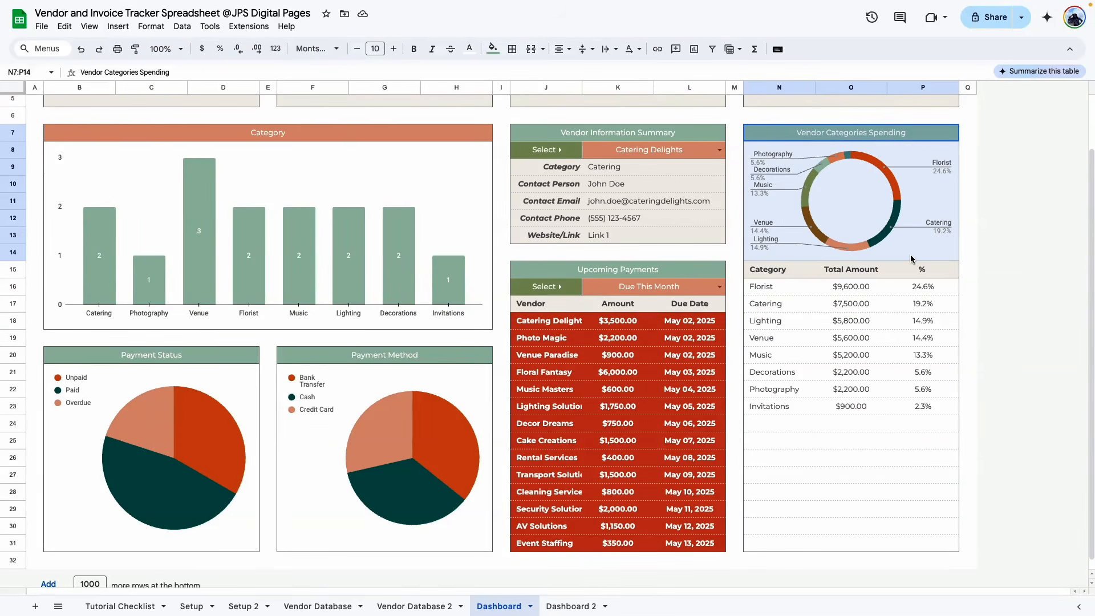
left_click_drag(759, 273, 912, 545)
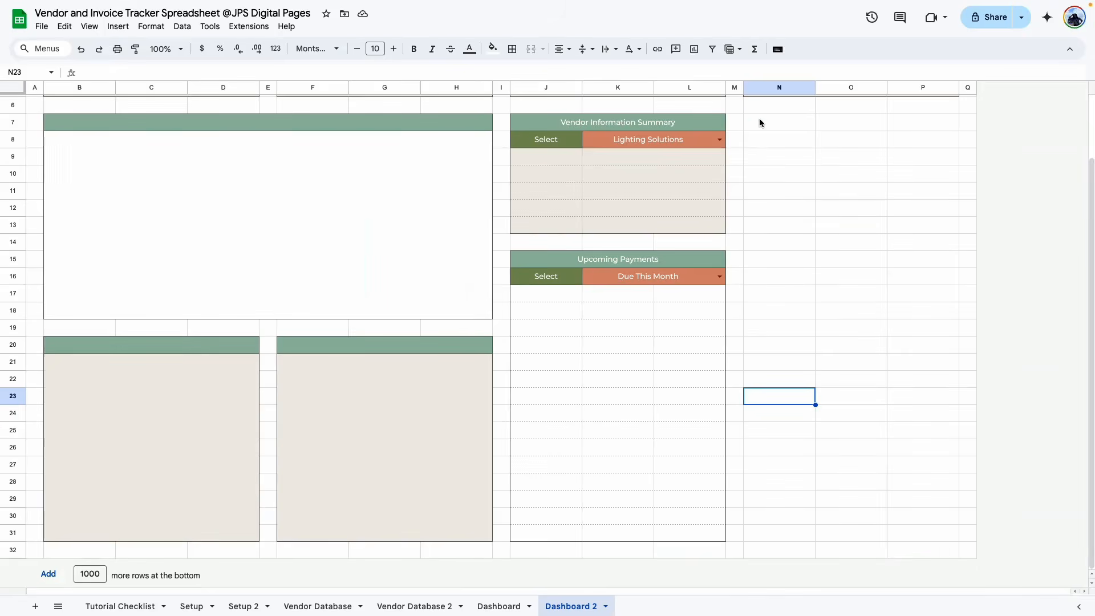
- Outline the chart block N7:P14 on Dashboard 2 with an outer border
left_click_drag(759, 118, 907, 242)
left_click(512, 49)
left_click(773, 156)
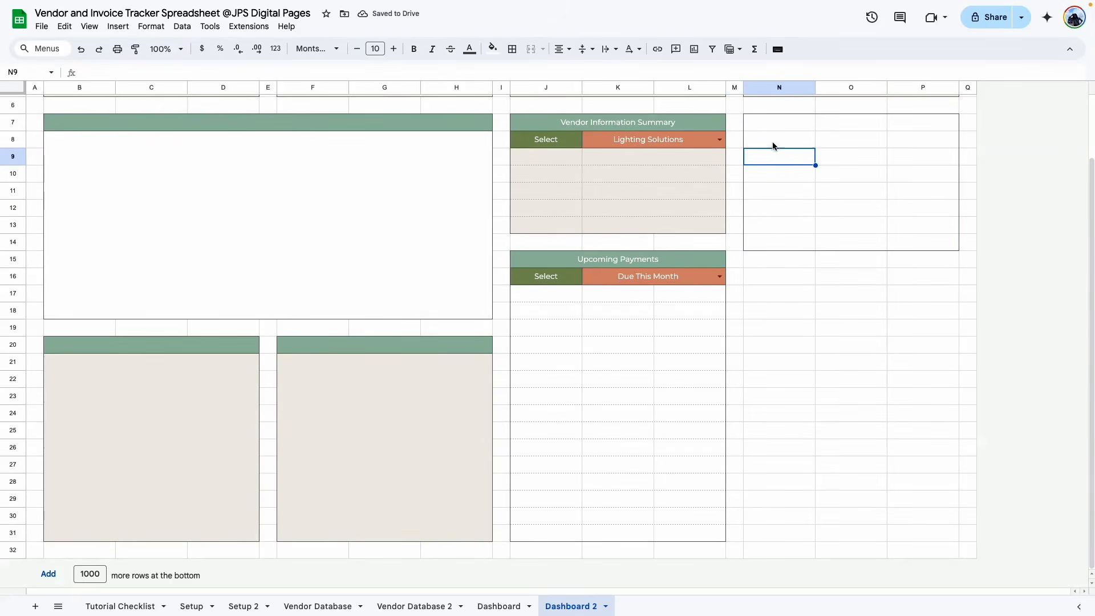
- Select the header row N7:P7 of the outlined chart block
left_click_drag(774, 122, 920, 120)
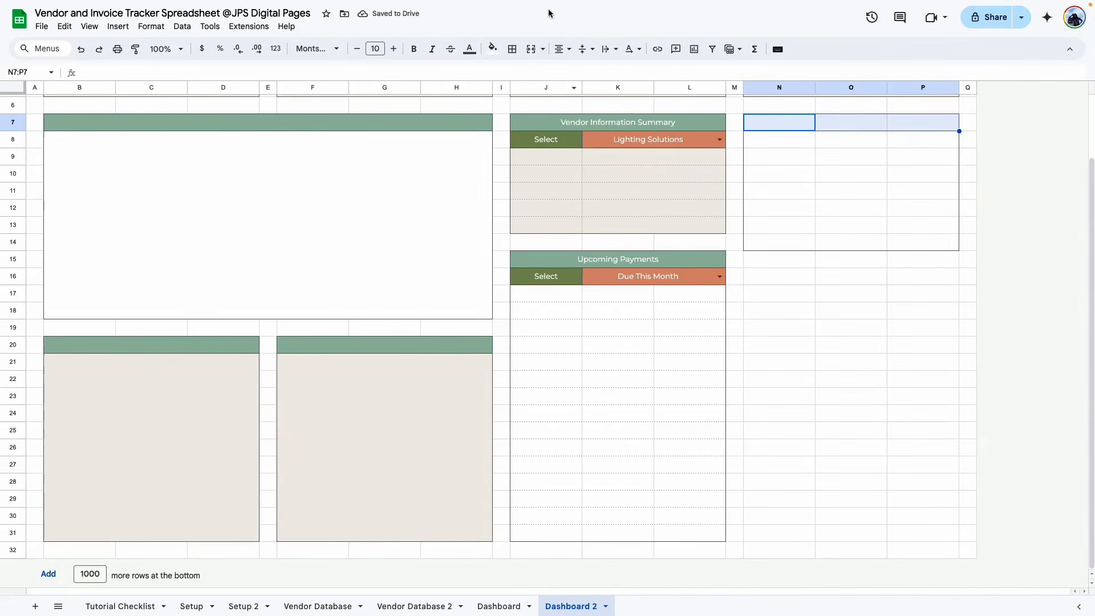
- Merge N7:P7 into a single header cell with an outer border and fill it with the custom sage green
left_click(529, 49)
left_click(512, 50)
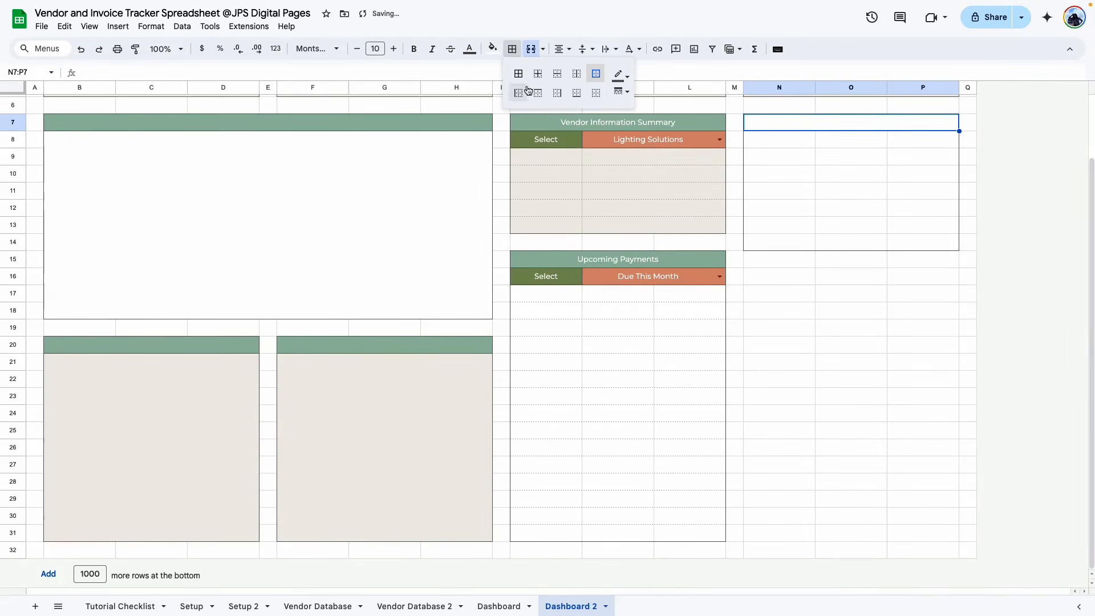
left_click(493, 49)
left_click(582, 205)
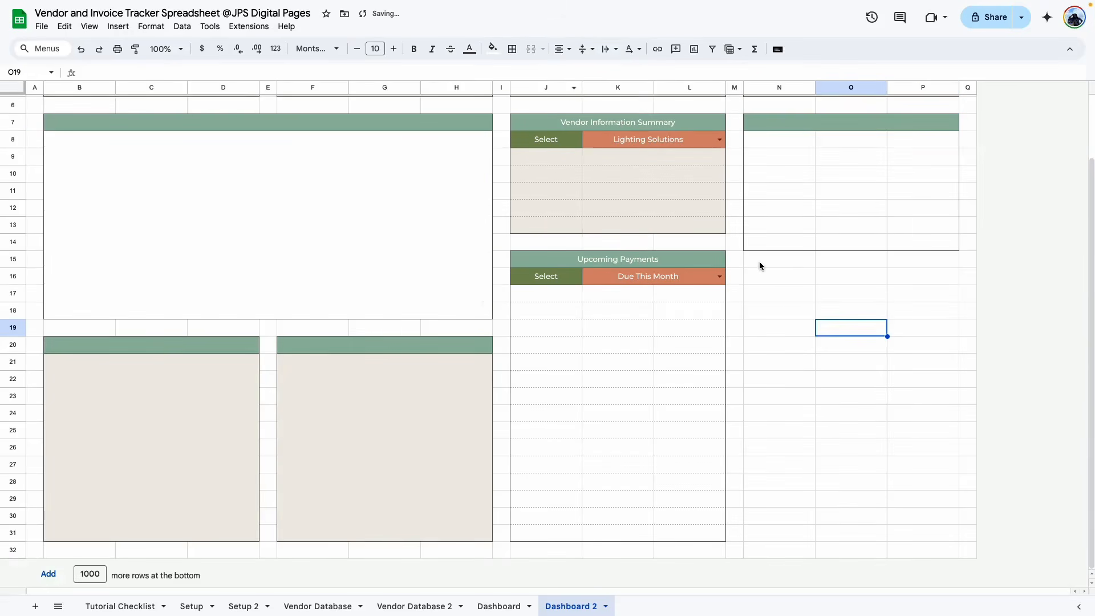
- Give the row N15:P15 an outer border and fill it with the custom beige
left_click_drag(759, 261, 919, 265)
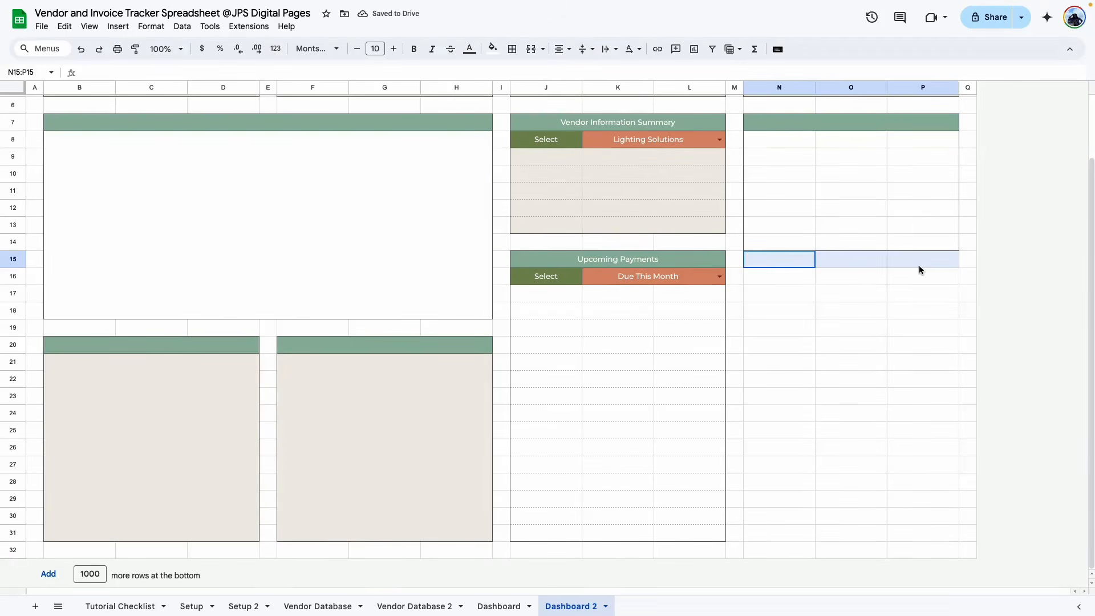
left_click(511, 50)
left_click(493, 48)
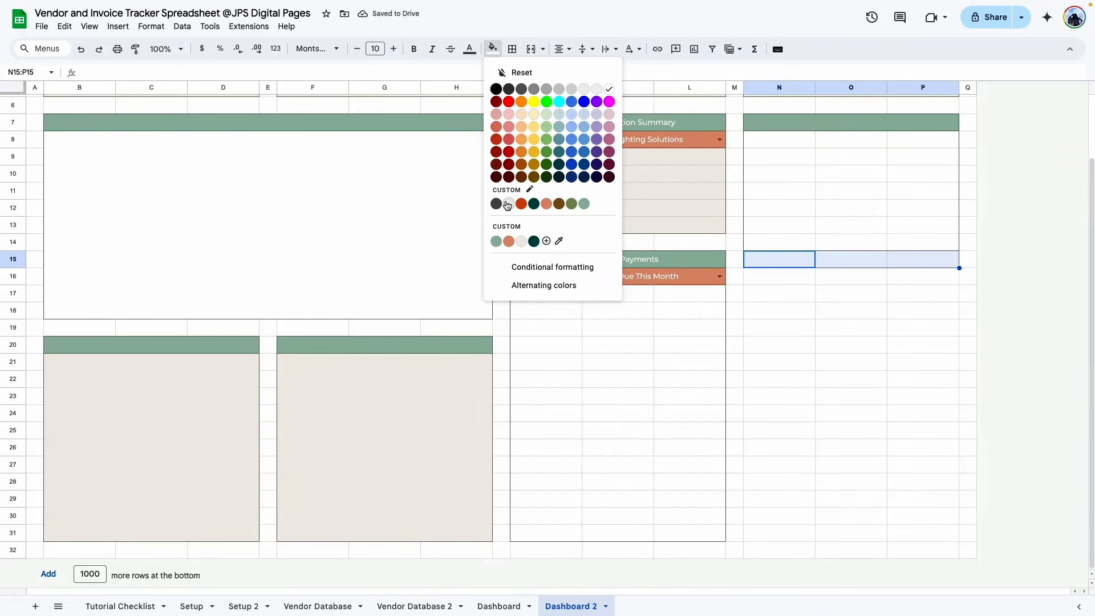
left_click(507, 204)
key("Down")
key("Down")
key("Down")
key("Down")
key("Down")
key("Down")
- Frame N16:P31 with an outer border and add gray dashed horizontal lines between its rows
left_click_drag(763, 277, 958, 539)
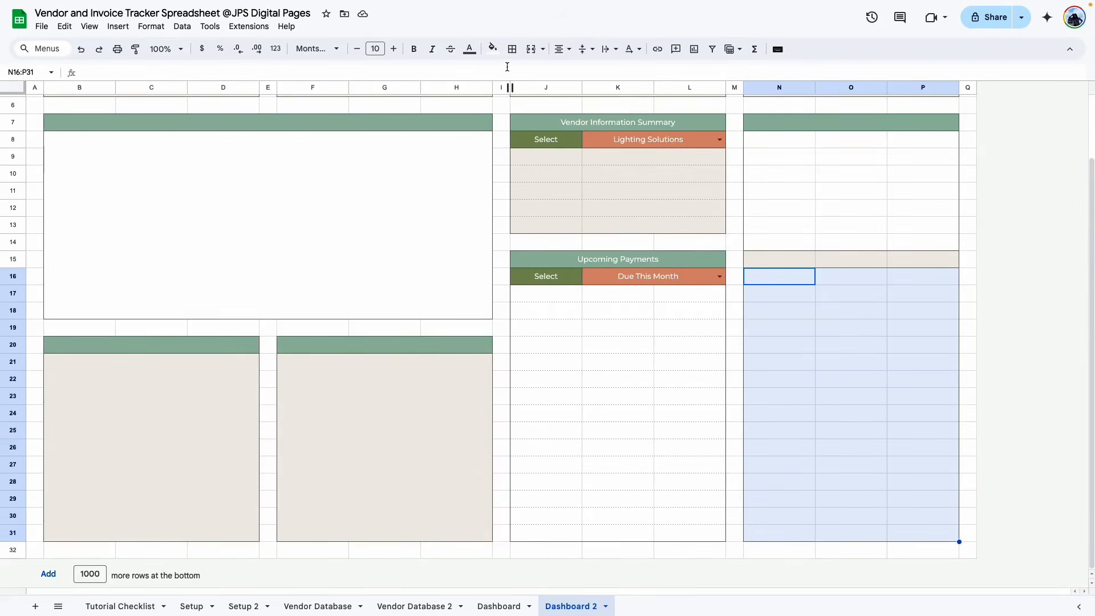
left_click(512, 49)
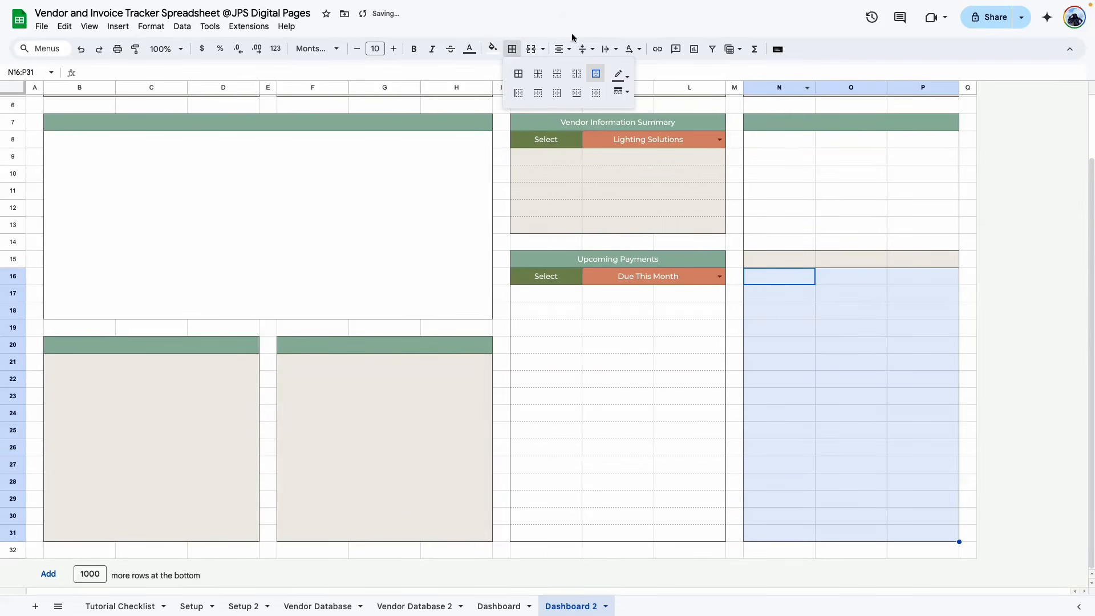
left_click(559, 78)
left_click(620, 75)
left_click(662, 114)
left_click(621, 93)
left_click(661, 156)
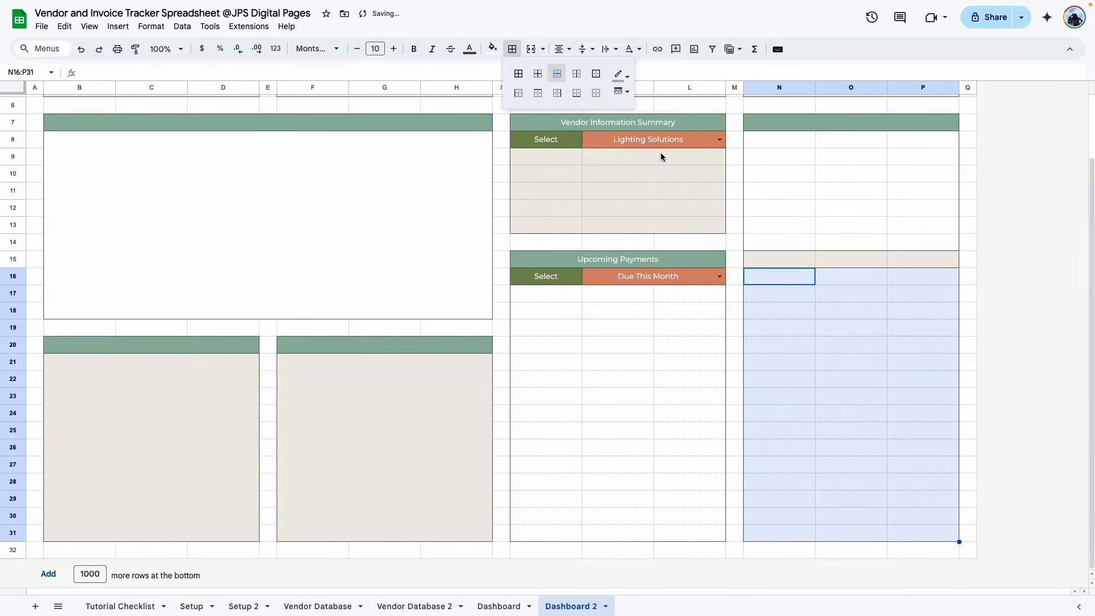
left_click(803, 311)
scroll(810, 369, "up", 2)
scroll(792, 309, "down", 1)
left_click(814, 434)
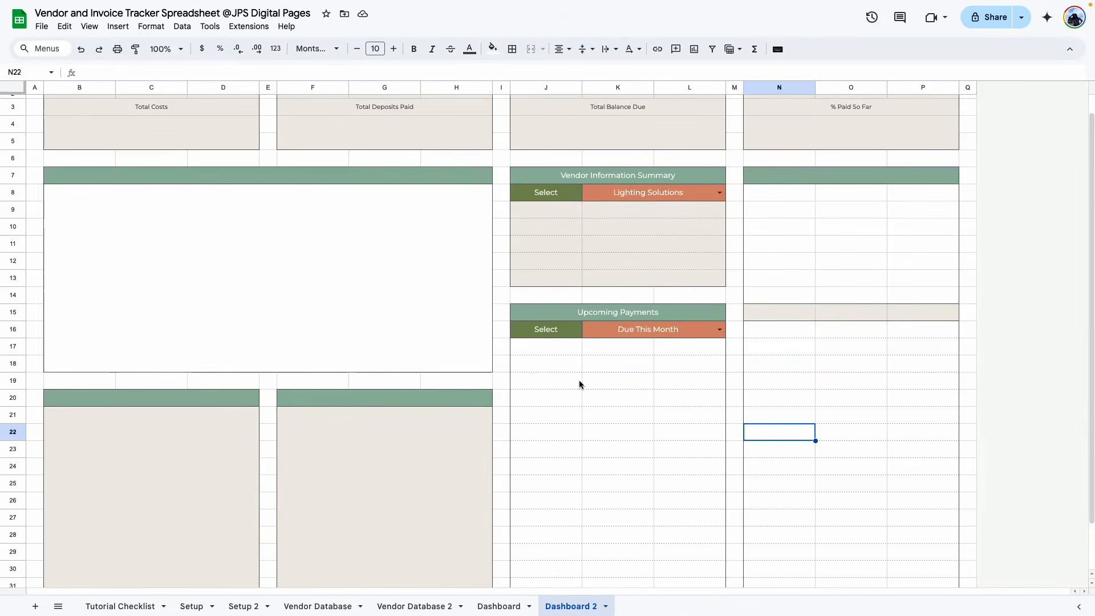
- Shade J17:L17 beneath Upcoming Payments on Dashboard 2 beige with an outer border, following the header row on the Dashboard sheet
left_click(499, 607)
left_click_drag(515, 340, 685, 348)
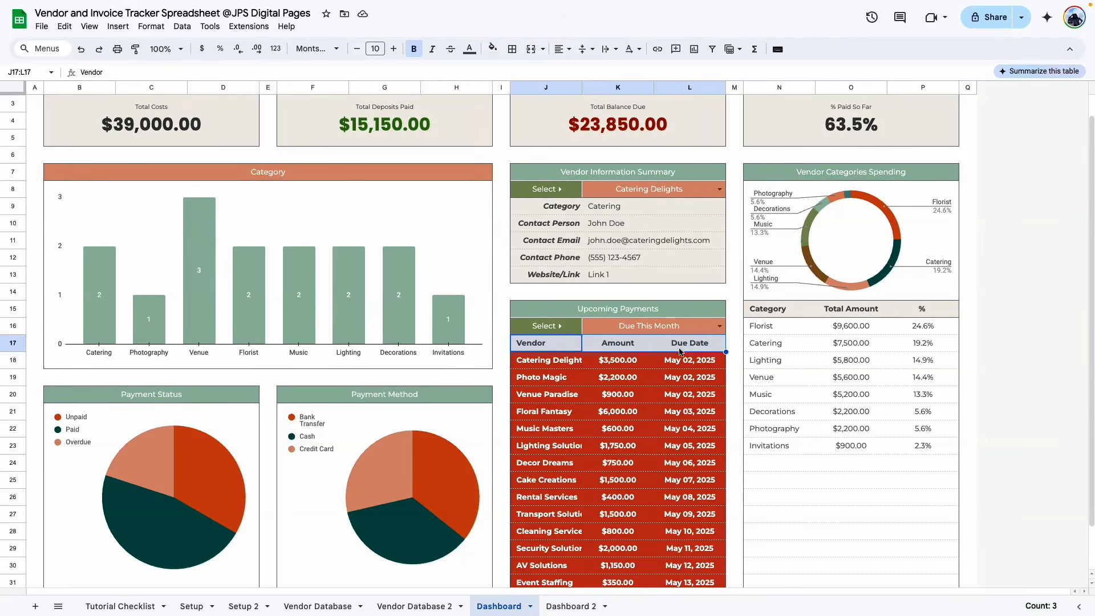
left_click(562, 606)
left_click(552, 349)
left_click(622, 350)
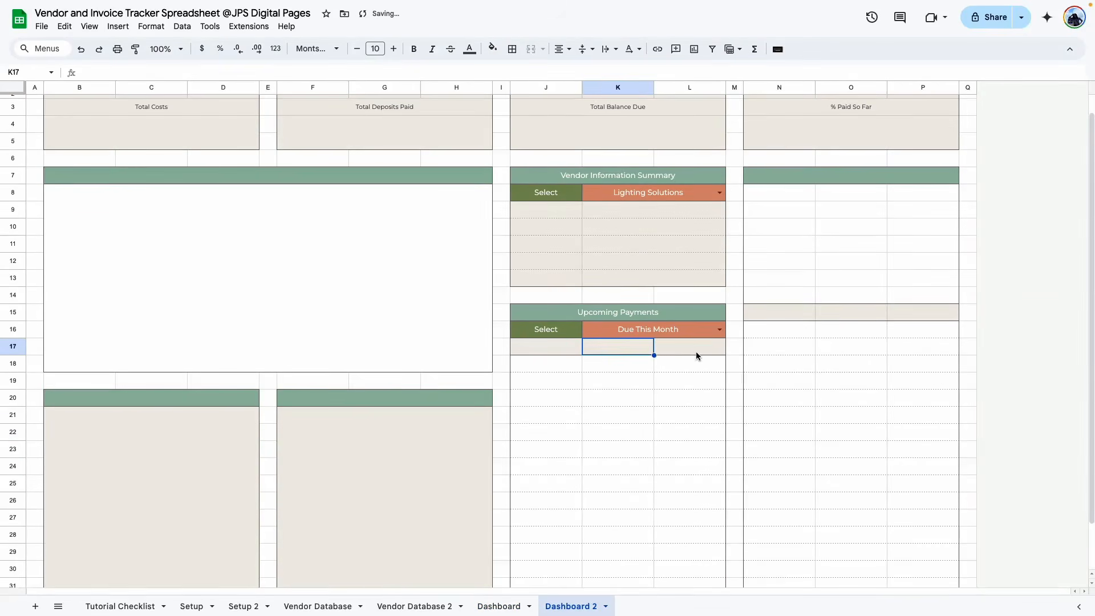
left_click(696, 350)
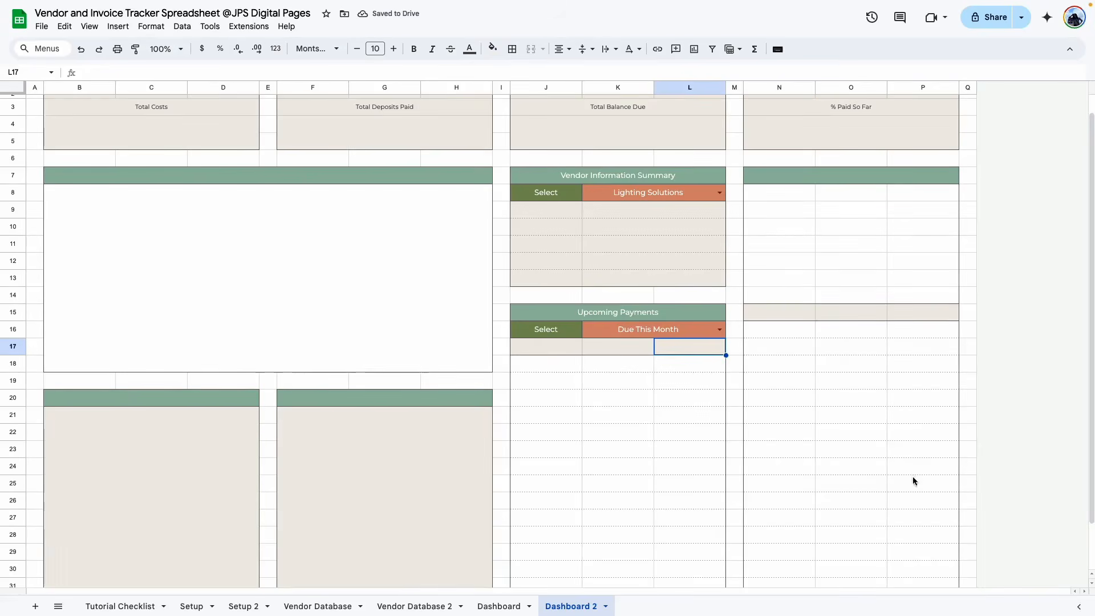
left_click(773, 315)
left_click(838, 315)
left_click(913, 315)
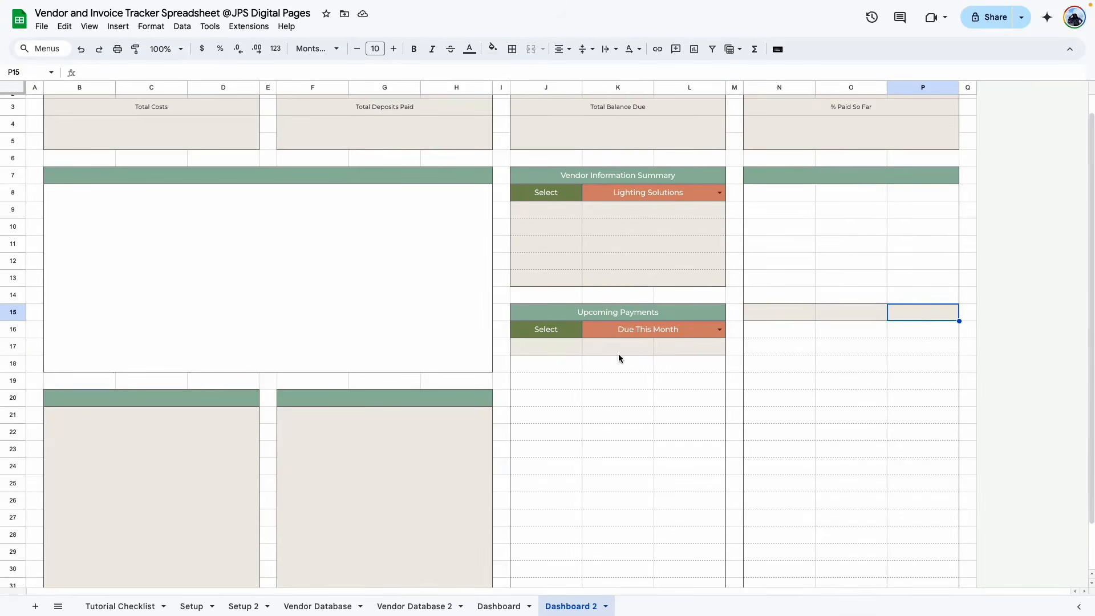
left_click(782, 332)
left_click(777, 448)
scroll(775, 424, "up", 1)
left_click(618, 505)
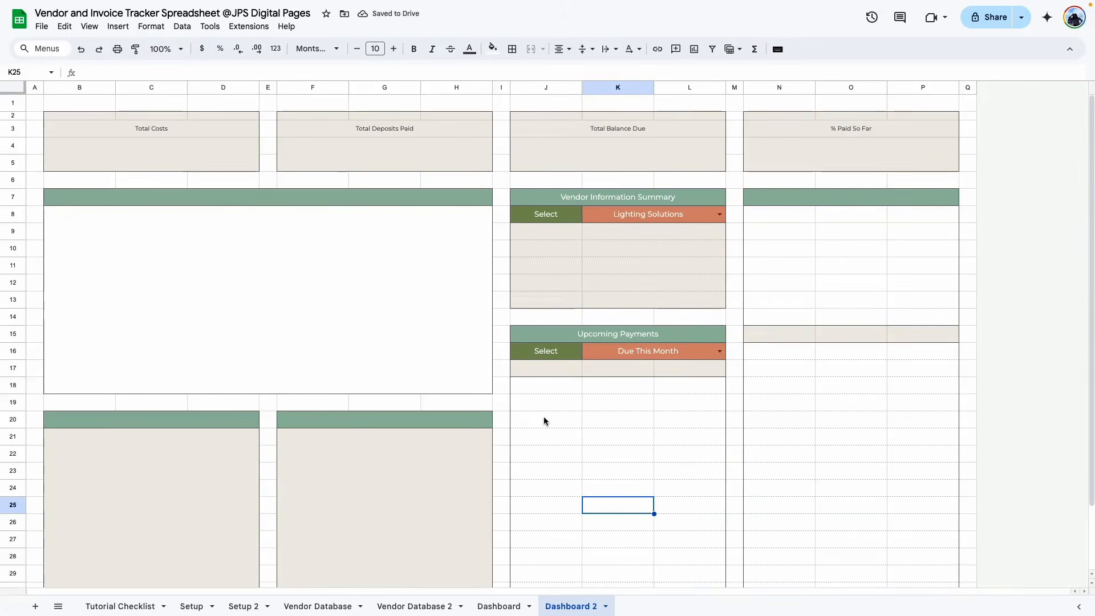
- Hide the gridlines on the Dashboard 2 sheet
left_click(89, 26)
mouse_move(121, 53)
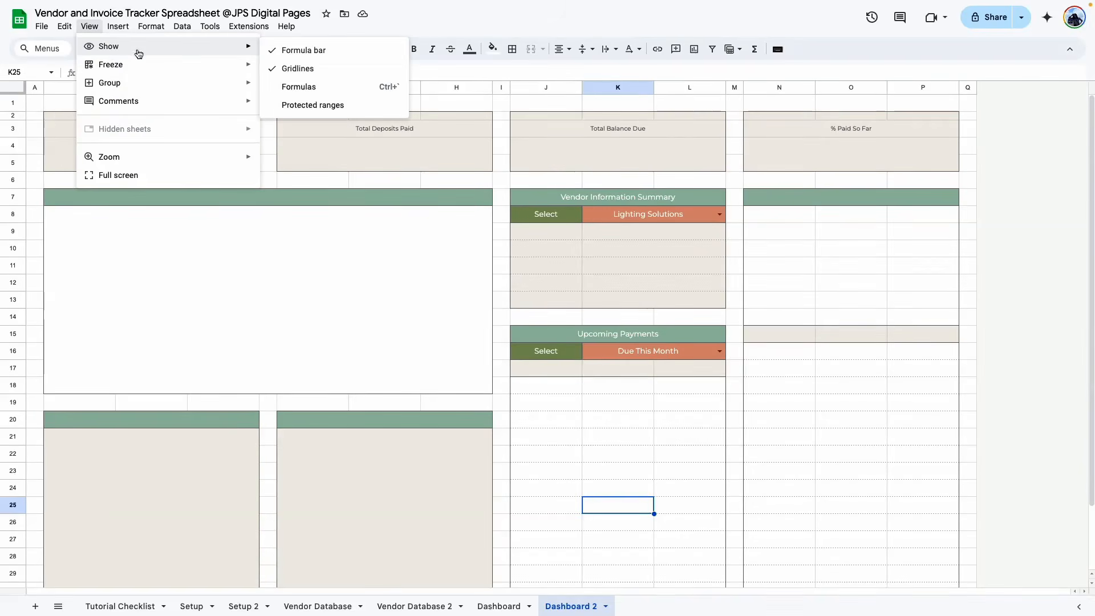
left_click(297, 68)
scroll(418, 379, "down", 2)
scroll(479, 362, "up", 2)
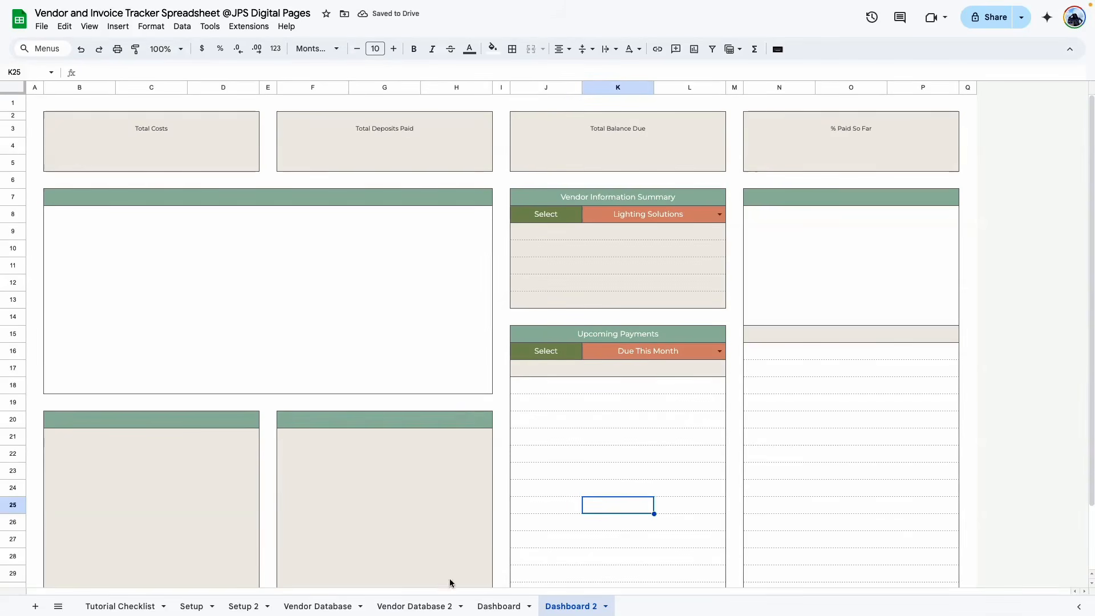
- Check the title above the category spending section on the Dashboard sheet against the blank N7:P7 header on Dashboard 2
double_click(799, 197)
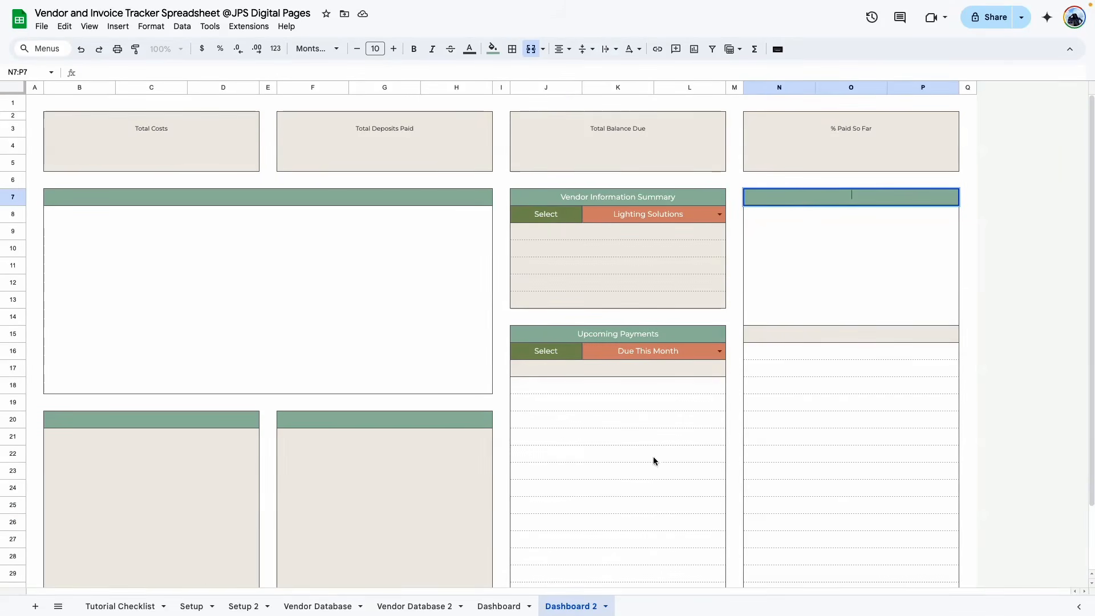
left_click(499, 607)
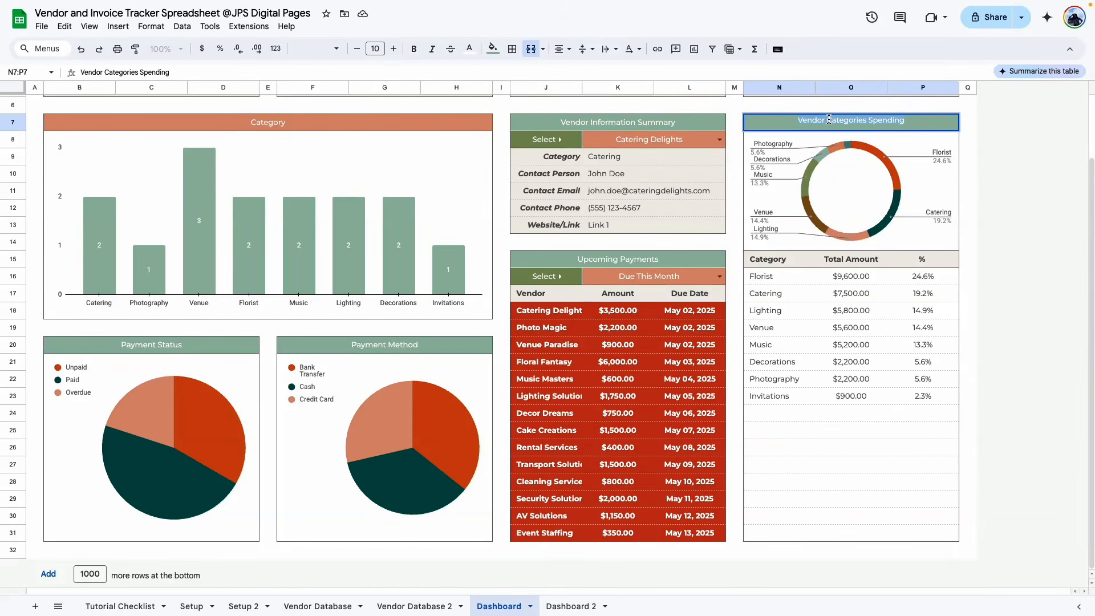
left_click(868, 428)
left_click(584, 603)
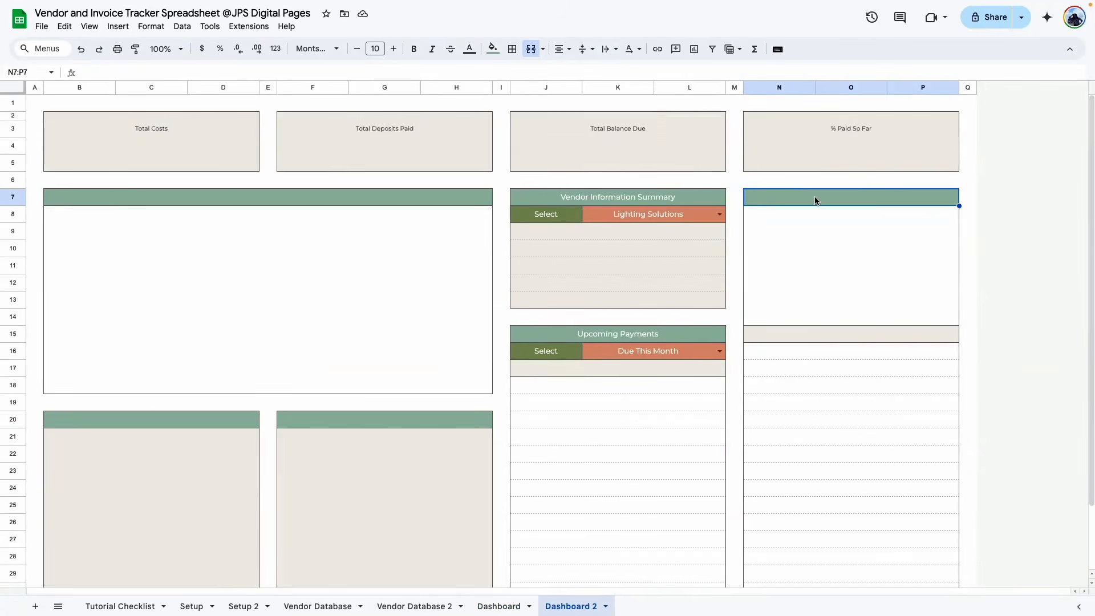
left_click(803, 231)
- Mark the Dashboard structure item as completed on the Tutorial Checklist sheet
left_click(121, 607)
left_click(171, 49)
left_click(166, 184)
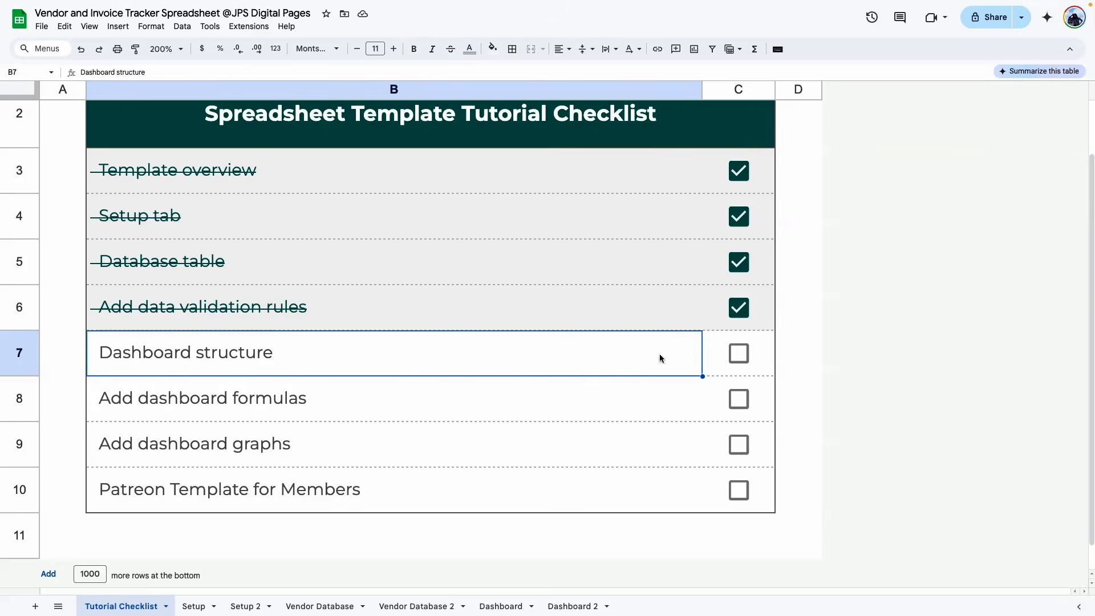
left_click(739, 354)
left_click(805, 381)
left_click(137, 401)
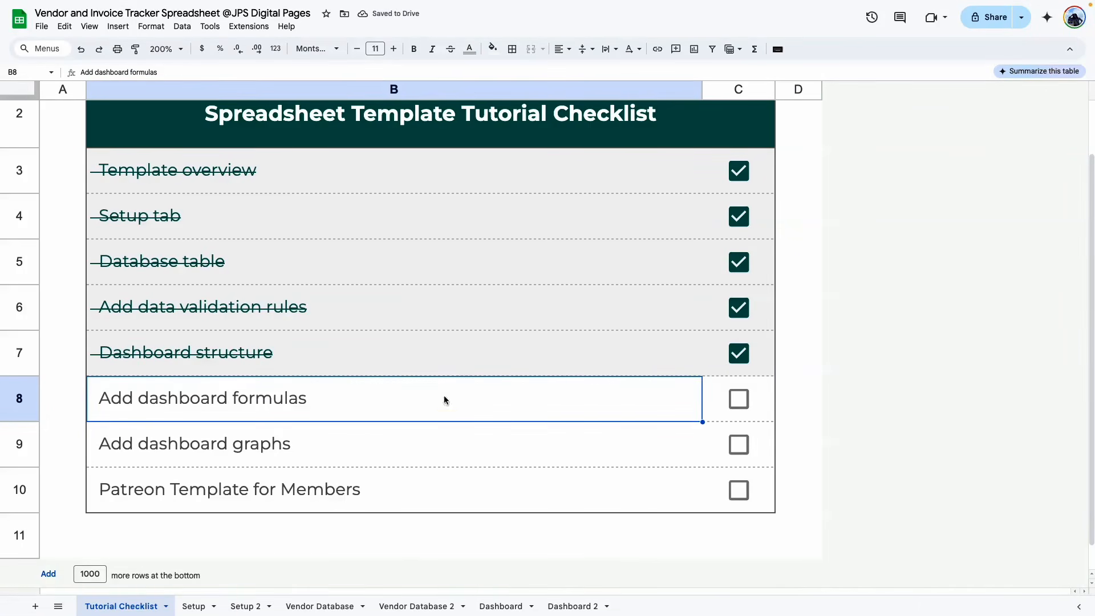
- Review the formula-driven areas of the Dashboard sheet: the summary cards, Vendor Information Summary, Upcoming Payments and category spending table
left_click(501, 608)
left_click_drag(174, 152, 843, 153)
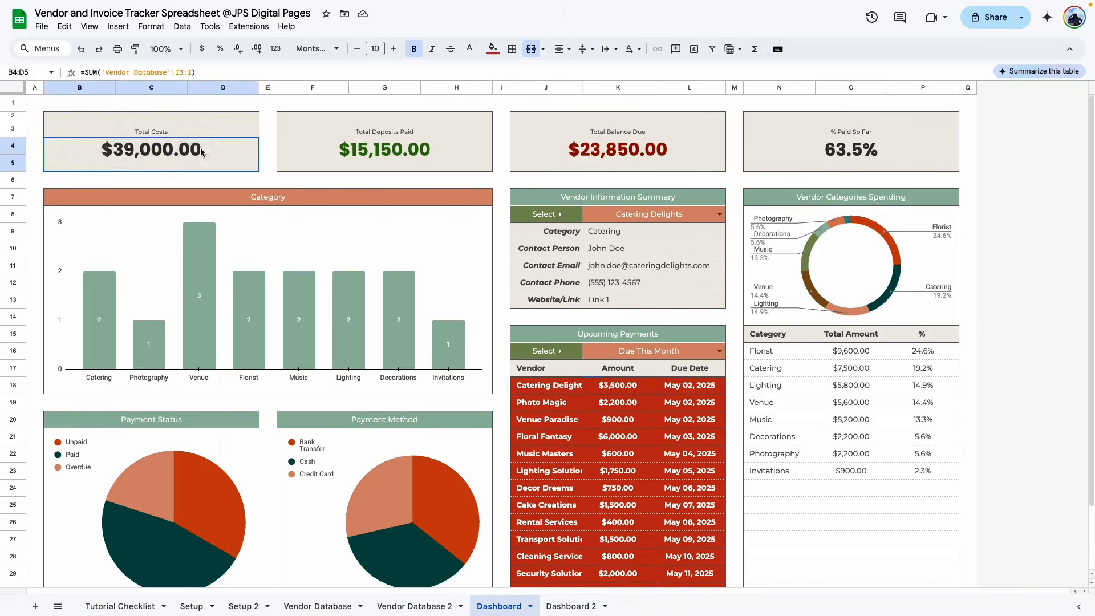
left_click_drag(556, 231, 649, 279)
left_click_drag(545, 387, 667, 453)
left_click(781, 354)
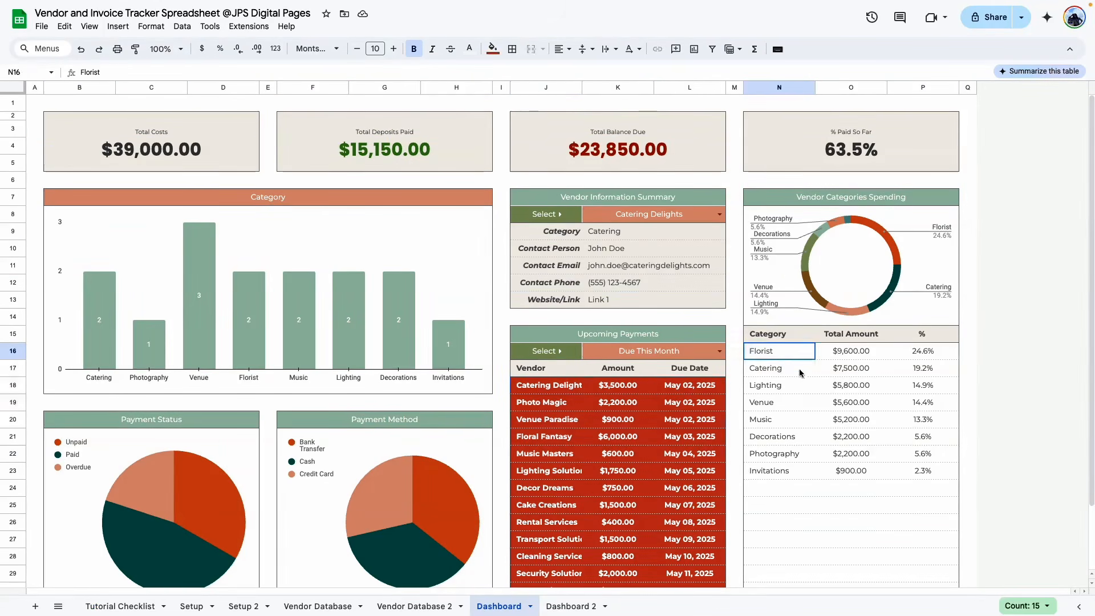
left_click(851, 556)
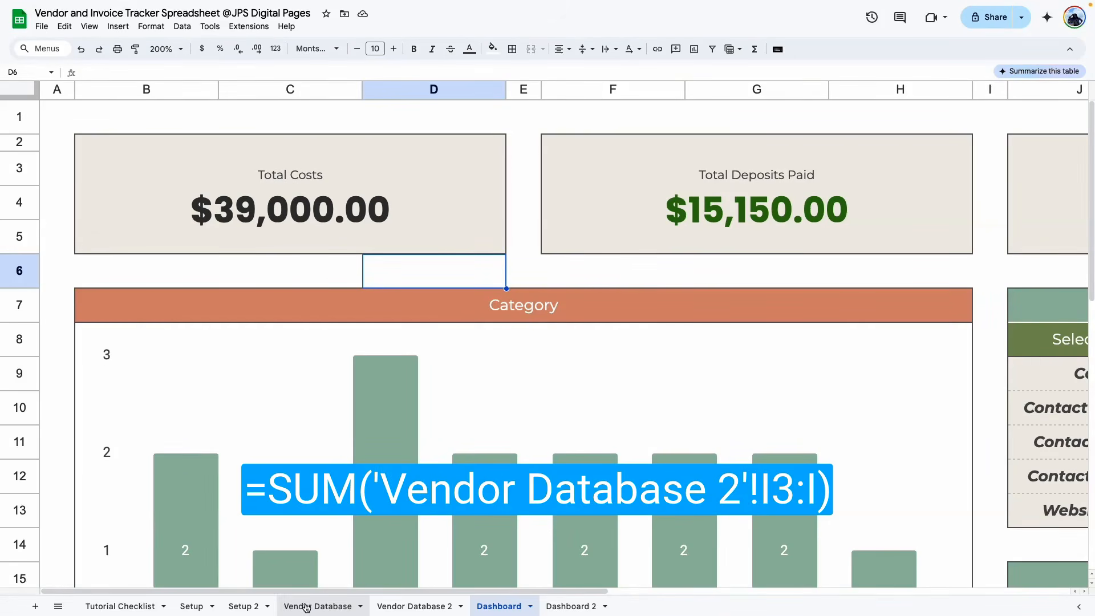
- Examine the Total Cost values in column I of the Vendor Database 2 sheet
left_click(413, 607)
scroll(431, 594, "right", 10)
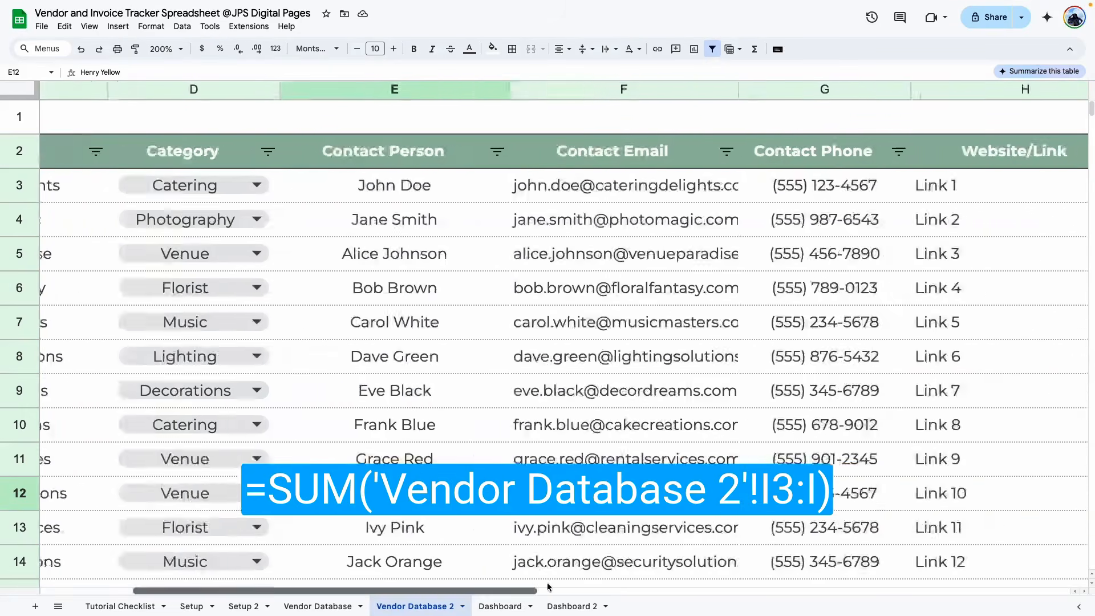
left_click_drag(439, 187, 438, 357)
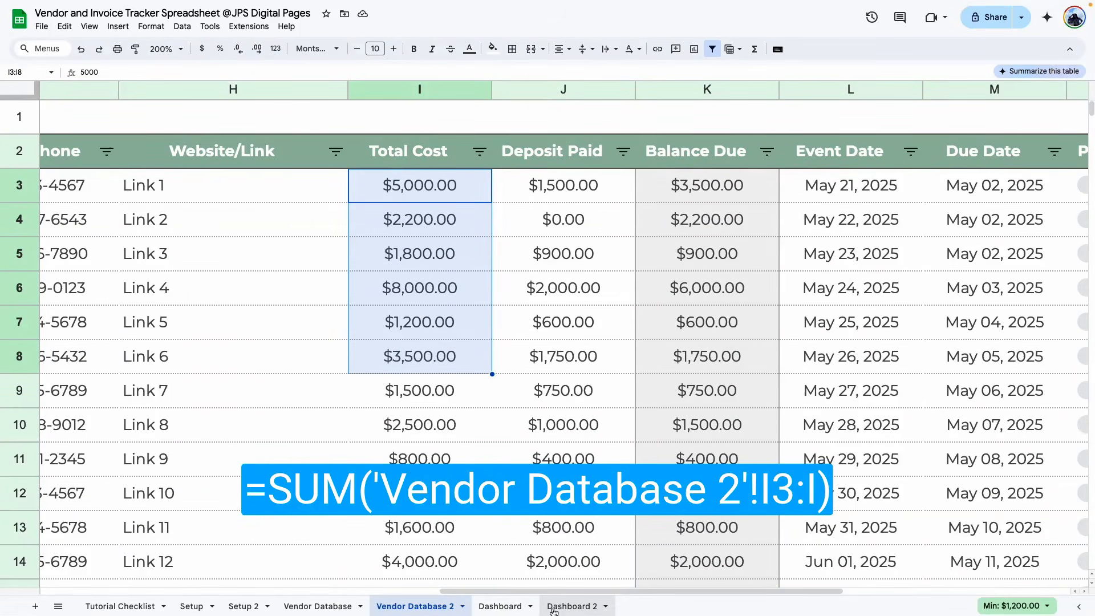
- Copy the Total Costs formula from Dashboard into B4:D5 on Dashboard 2 and change it to =SUM('Vendor Database 2'!I3:I)
left_click(499, 606)
double_click(245, 218)
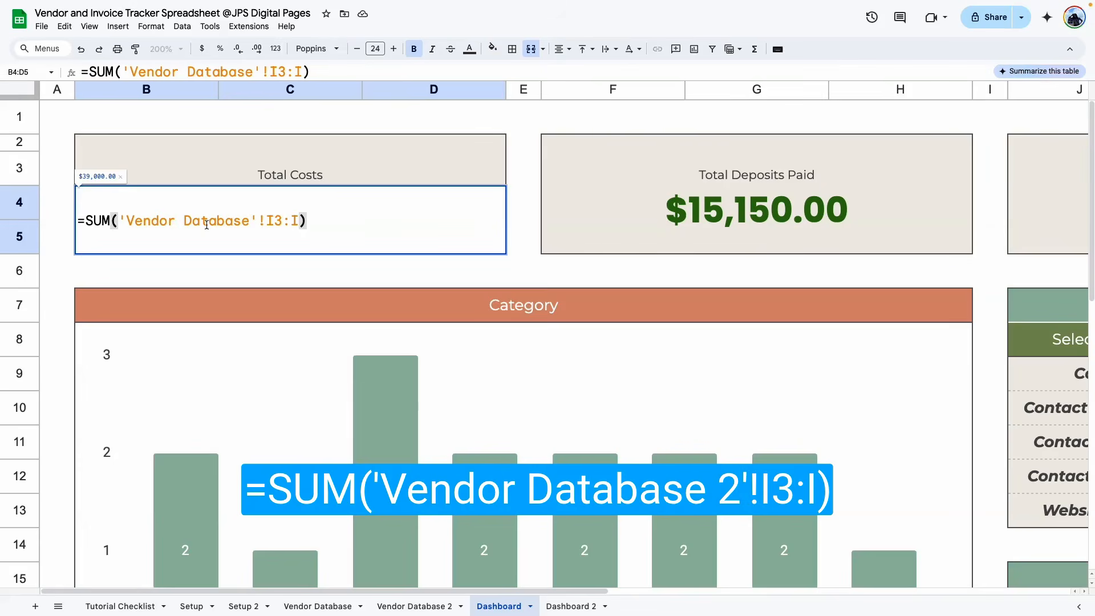
left_click_drag(331, 221, 76, 222)
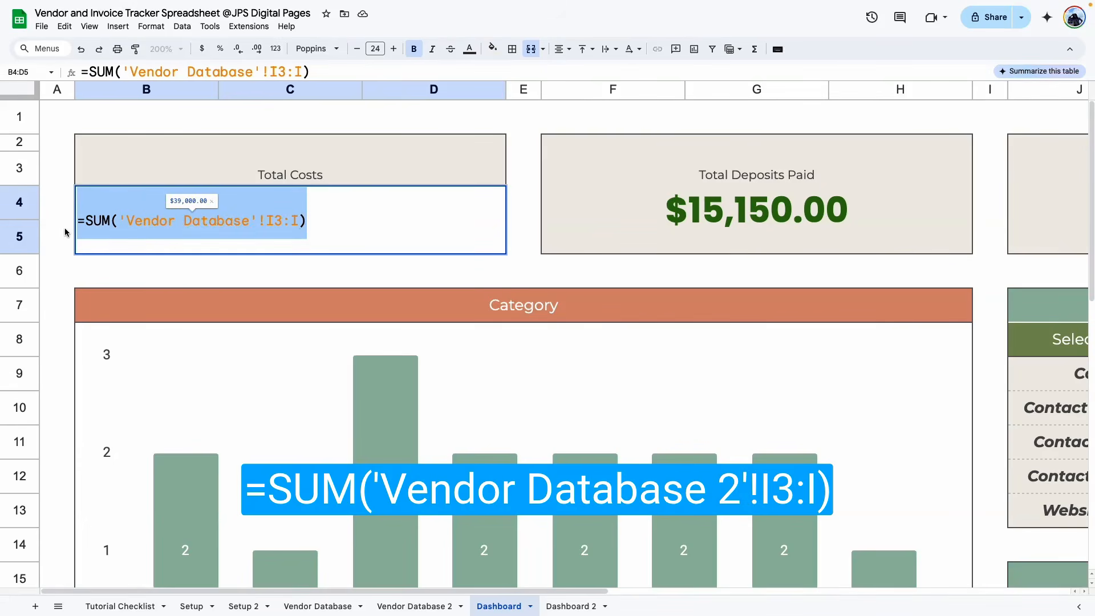
left_click(553, 606)
double_click(271, 223)
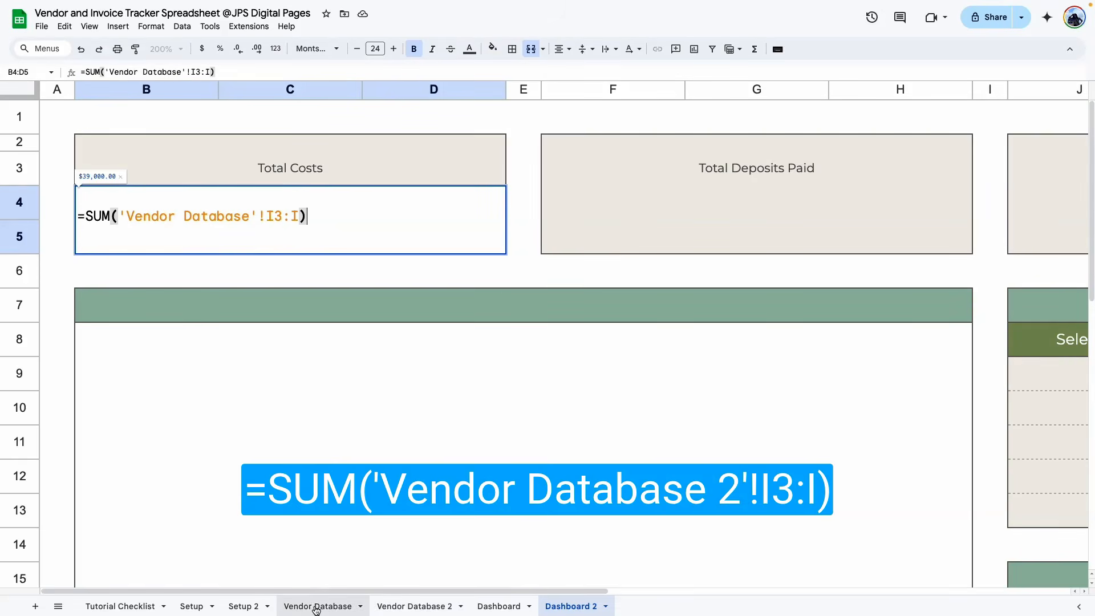
left_click(248, 216)
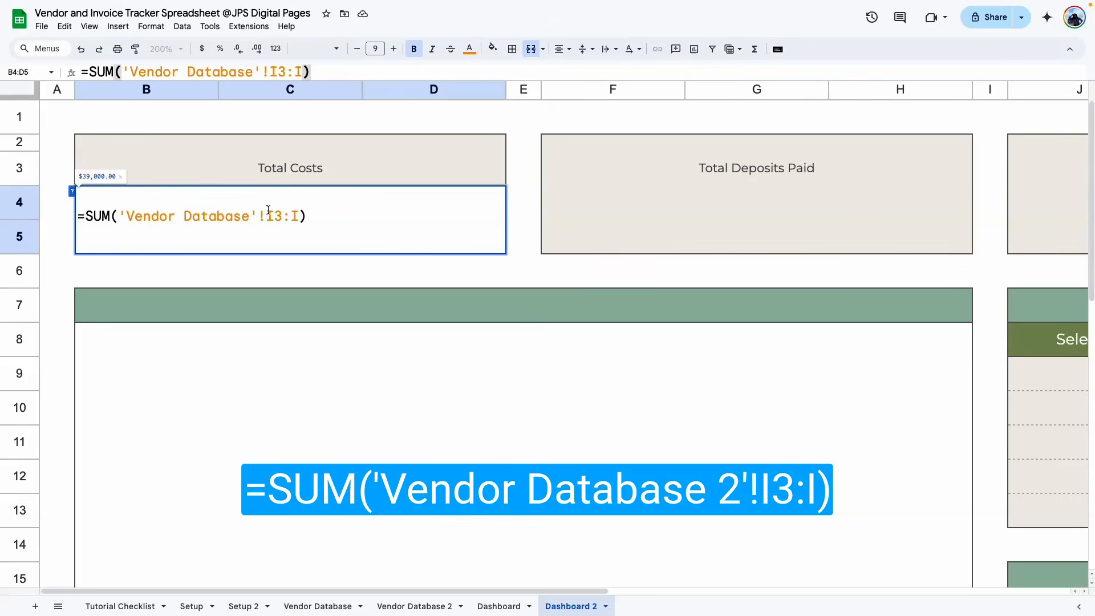
type("2")
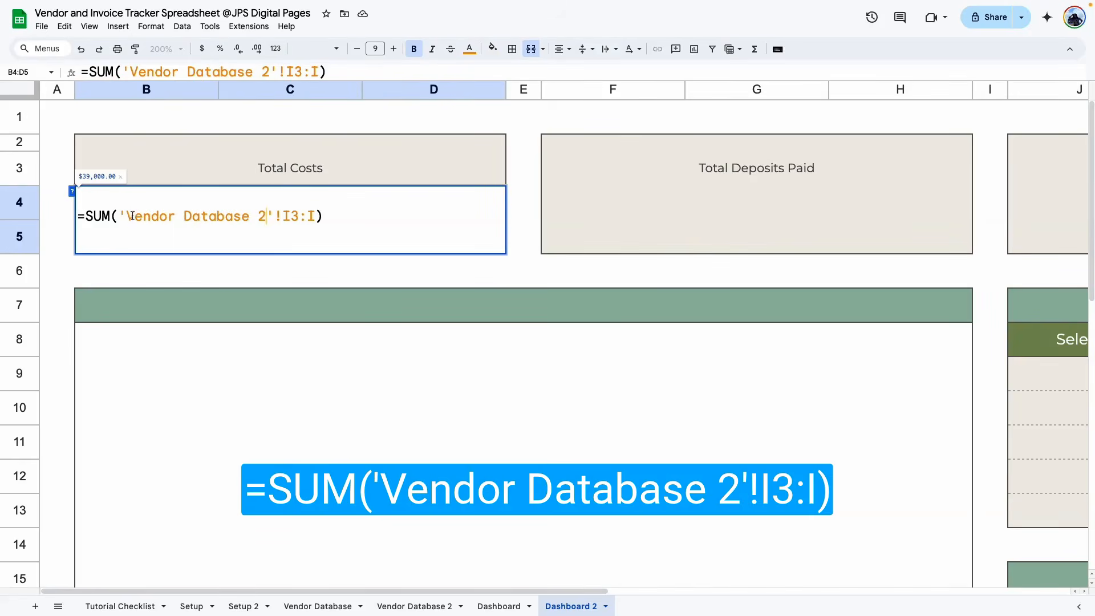
left_click_drag(129, 214, 265, 215)
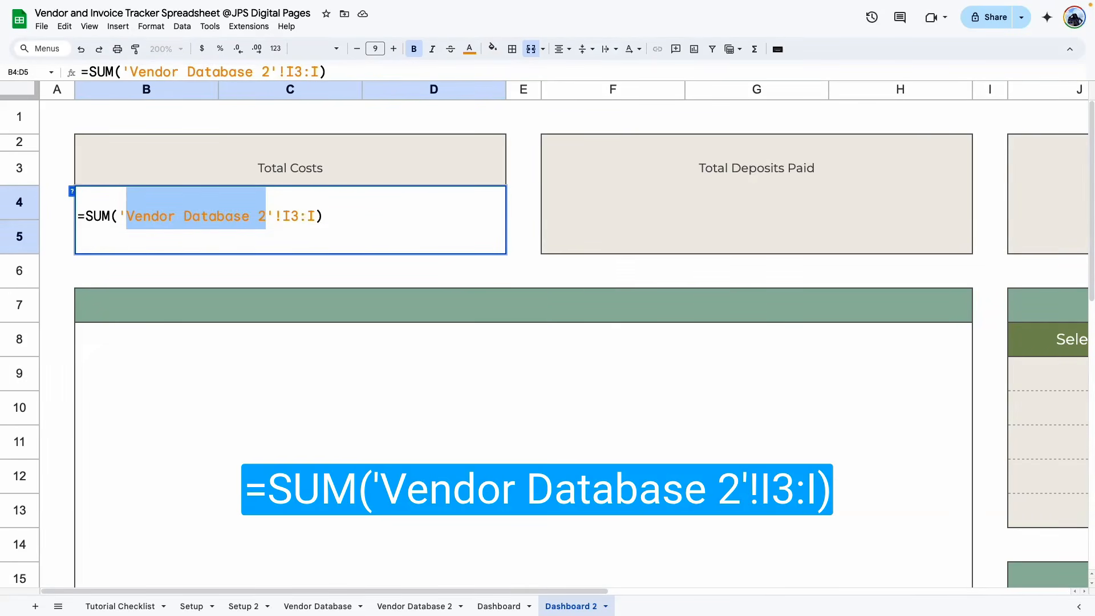
key("Return")
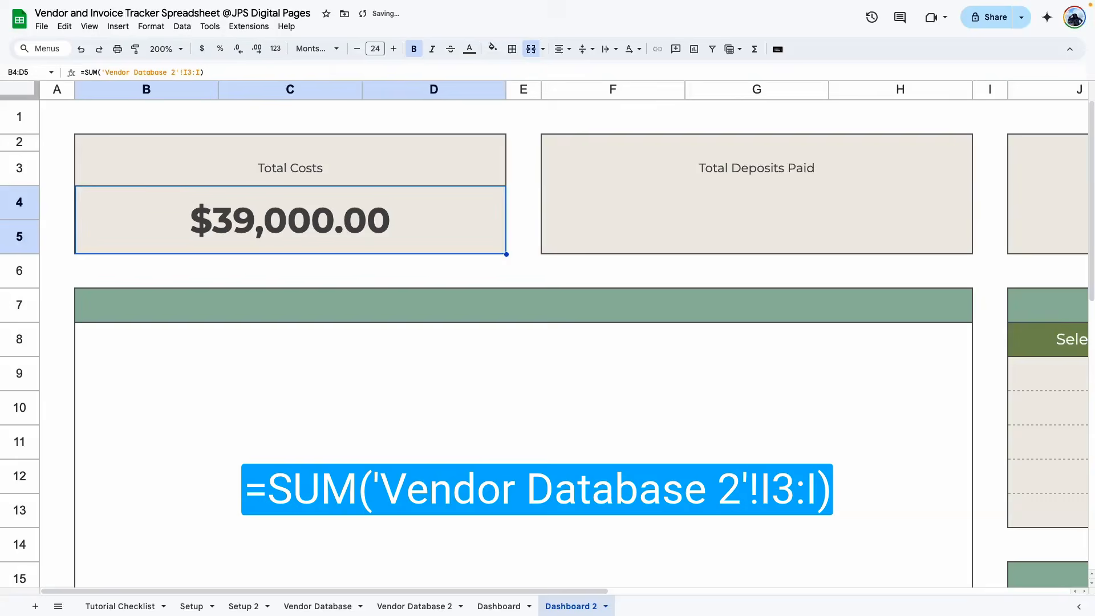
left_click(362, 232)
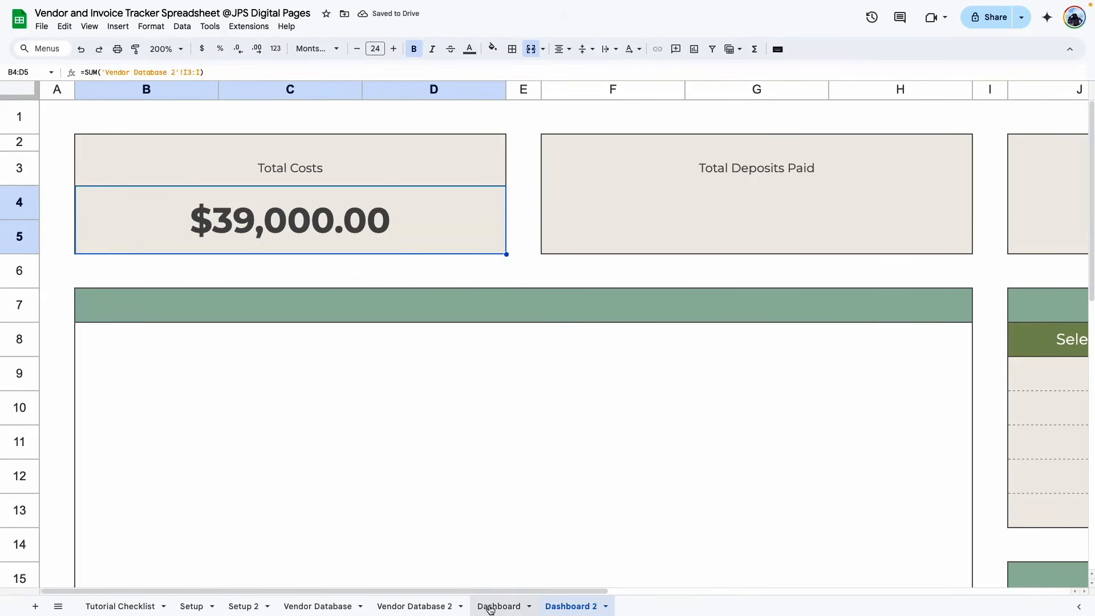
- Clear the Total Cost values in I10:I17 on the Vendor Database 2 sheet
left_click(417, 606)
left_click(483, 371)
scroll(482, 372, "down", 2)
scroll(484, 357, "up", 2)
scroll(473, 411, "down", 3)
left_click(447, 476)
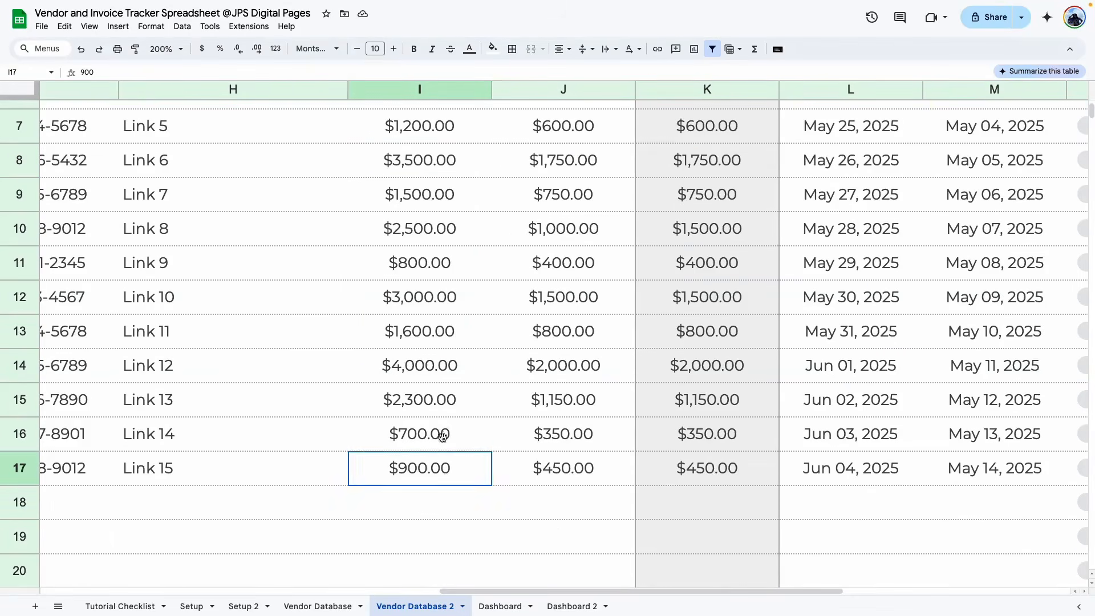
left_click(445, 228, "shift")
scroll(447, 234, "up", 1)
key("Delete")
- Show the summary statistics for the remaining Total Cost values in I3:I9 to read their sum
scroll(445, 228, "up", 3)
left_click_drag(443, 189, 455, 389)
left_click(1015, 605)
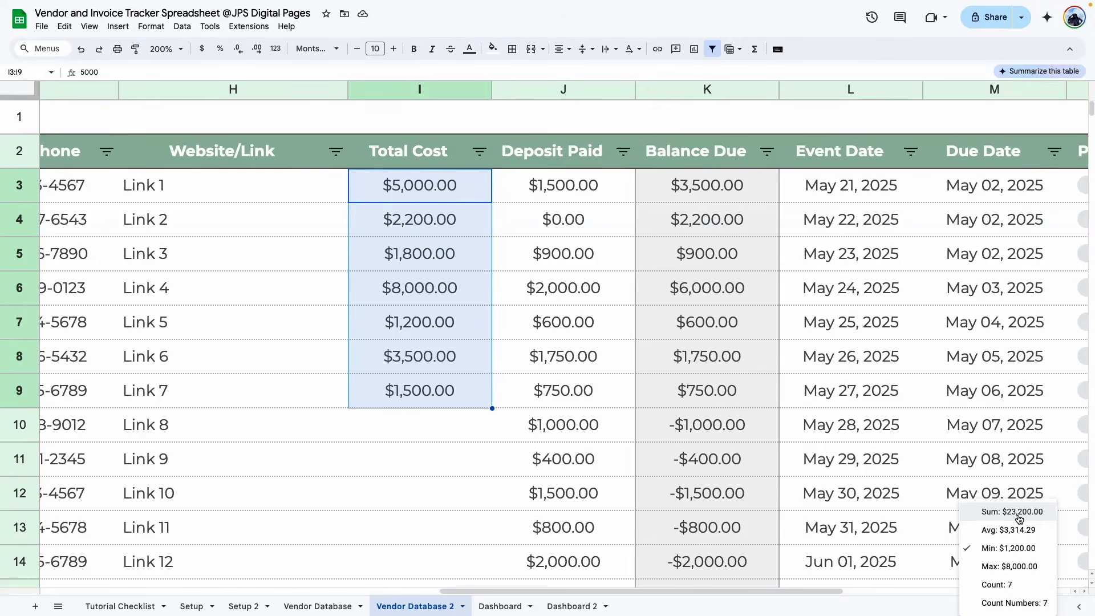
- Check Total Costs on Dashboard 2 and undo the clearing of the Total Cost values on the Vendor Database 2 sheet
left_click(456, 528)
left_click(562, 607)
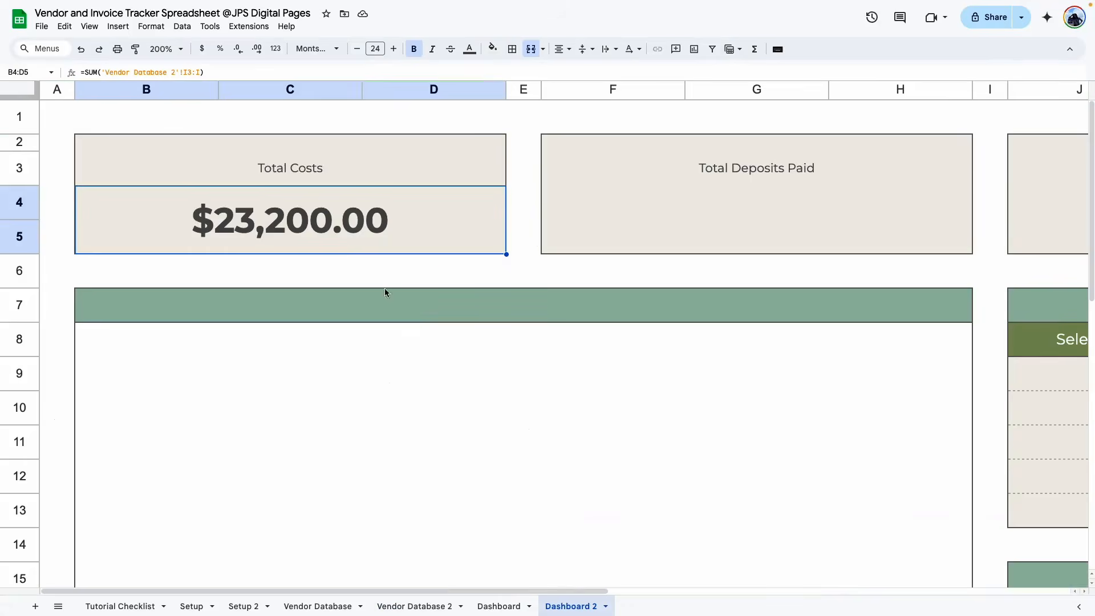
left_click(427, 609)
key("super+z")
left_click(319, 414)
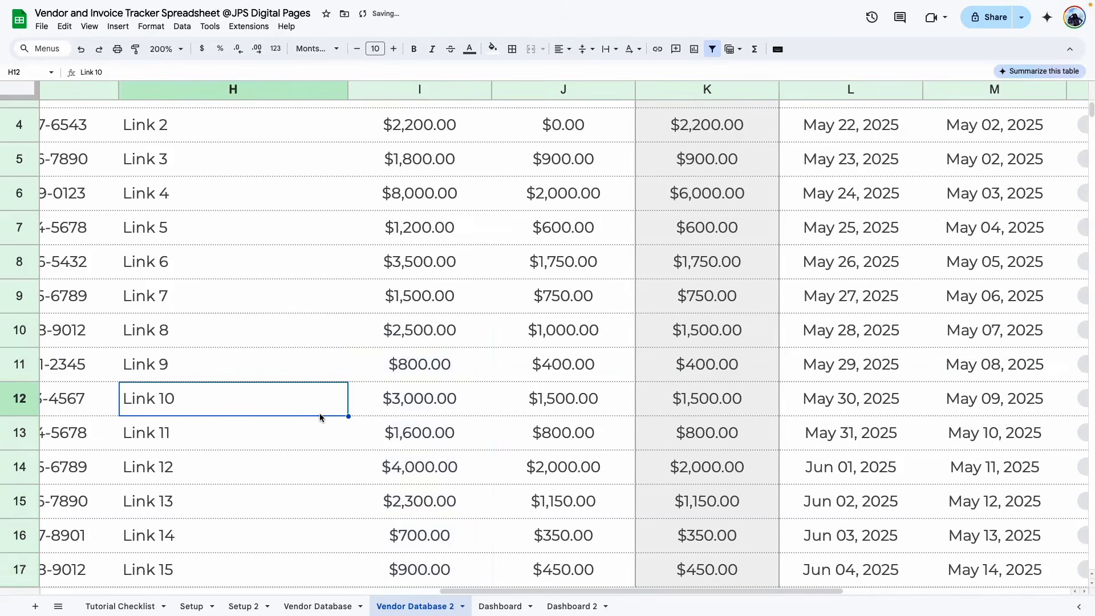
- Examine the Total Deposits Paid formula in F4:H5 on the Dashboard sheet
left_click(500, 606)
scroll(584, 596, "right", 3)
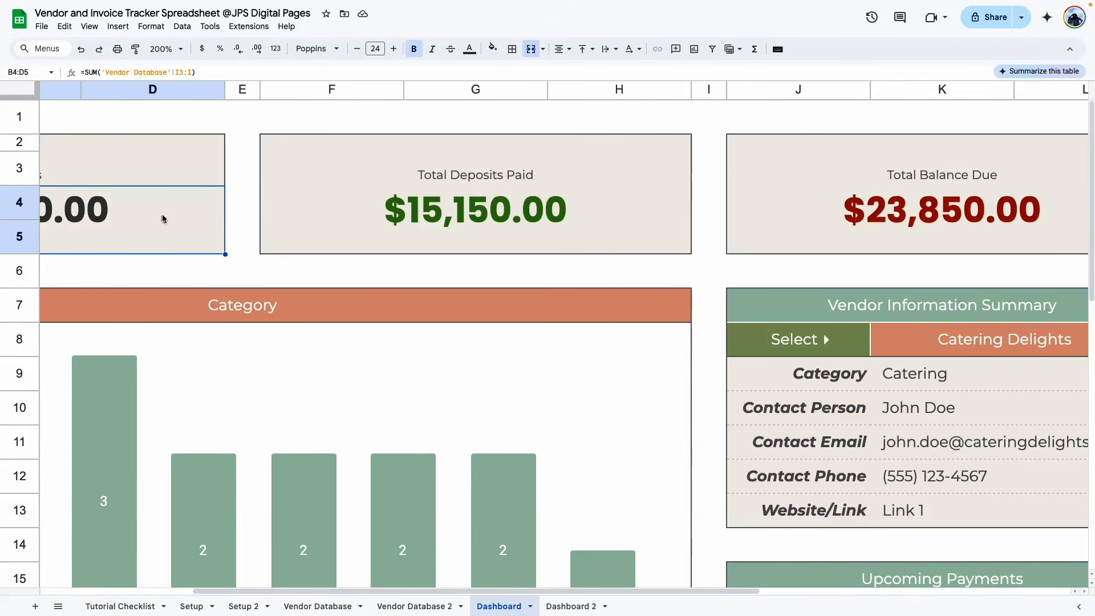
double_click(468, 227)
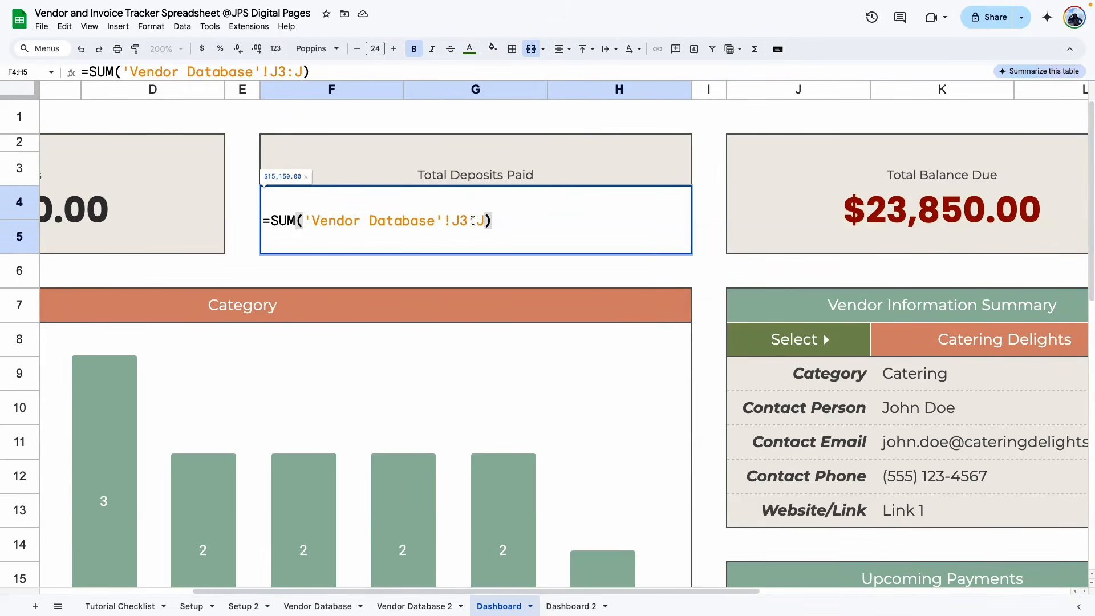
left_click(450, 272)
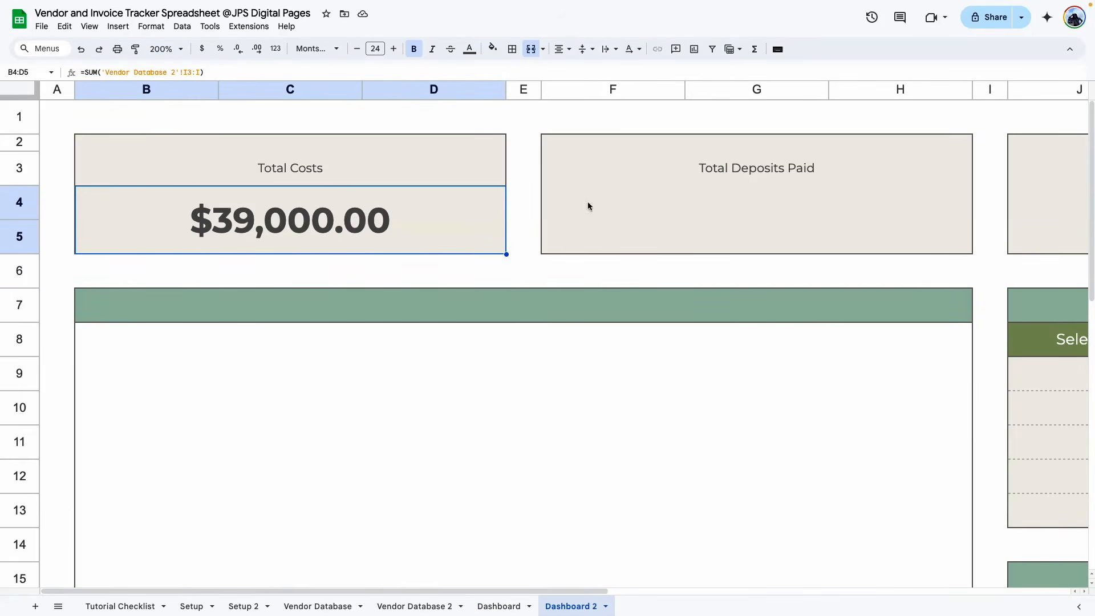
- Copy the Total Costs formula on Dashboard 2 into F4:H5 under Total Deposits Paid and change it to =SUM('Vendor Database 2'!J3:J)
triple_click(387, 215)
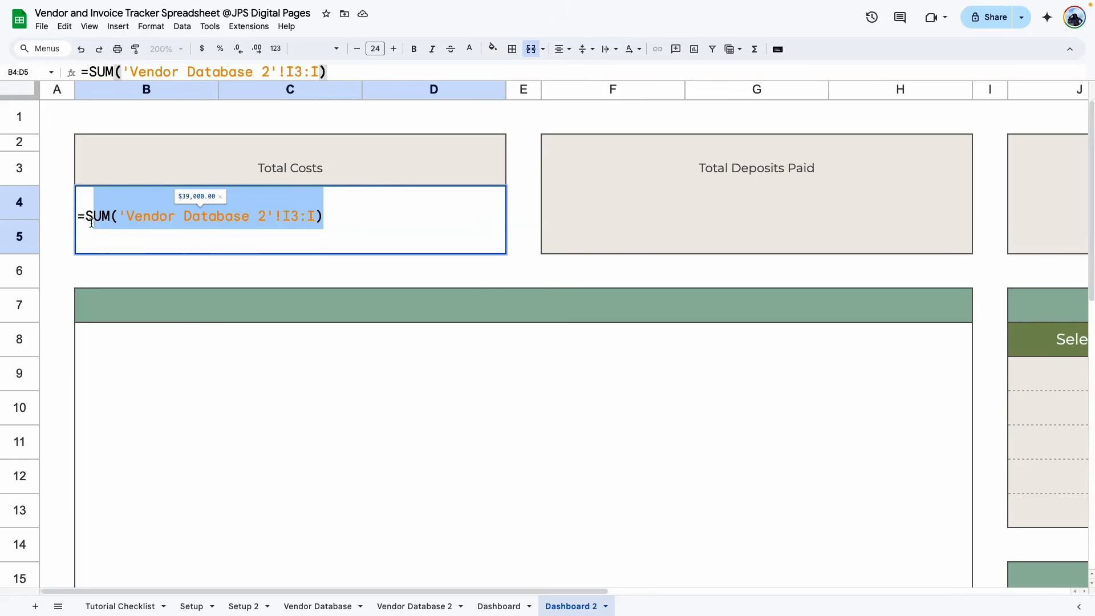
key("ctrl+c")
double_click(759, 207)
key("ctrl+v")
left_click_drag(749, 213, 757, 212)
type("j")
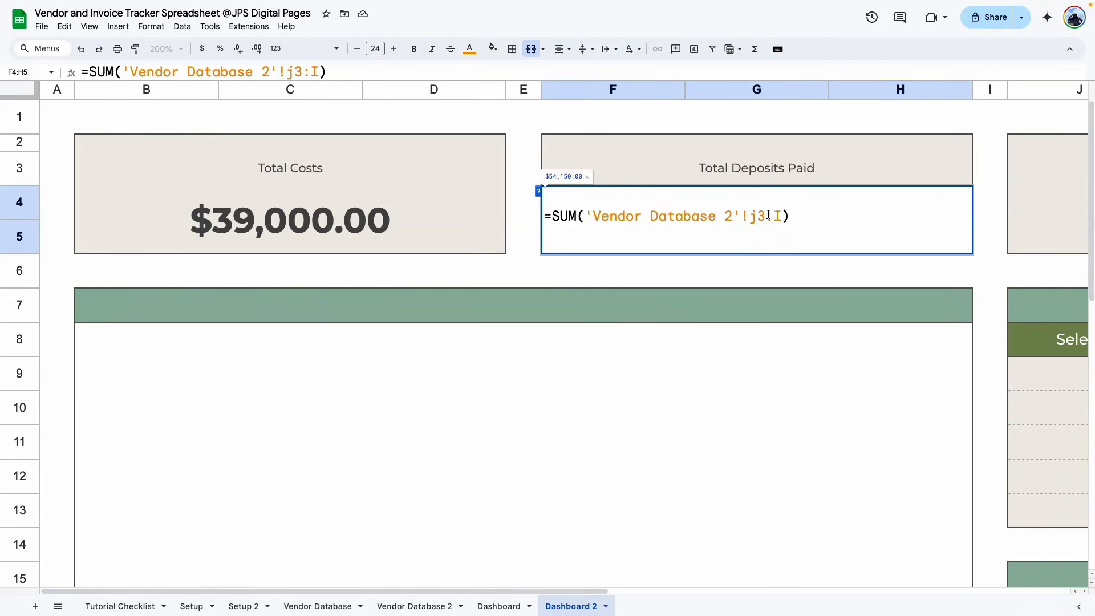
left_click_drag(776, 215, 782, 215)
type("j")
key("Return")
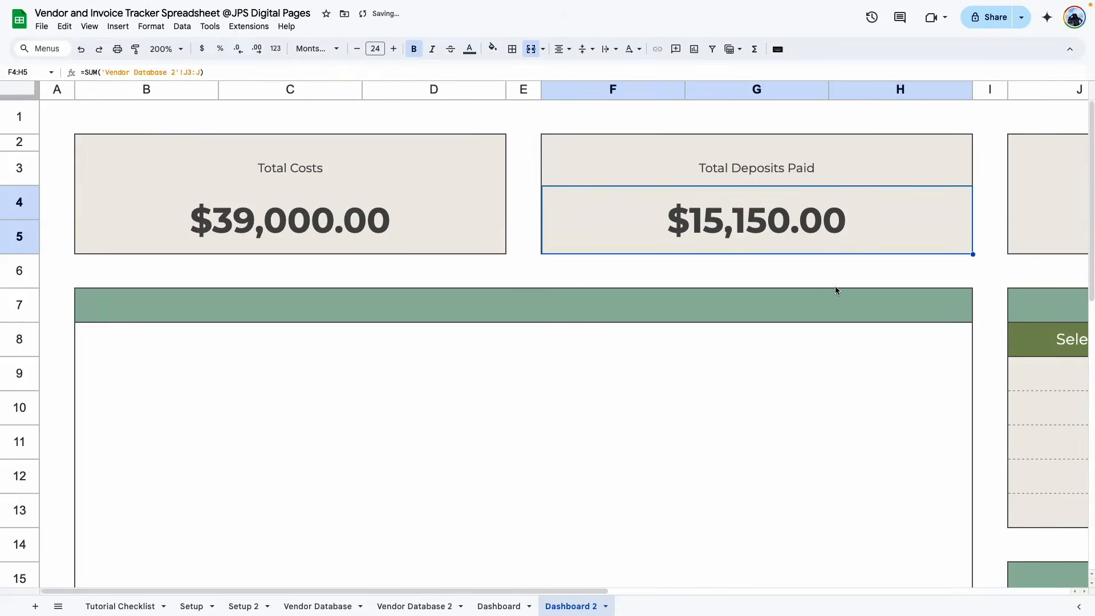
left_click(835, 285)
left_click(736, 174)
left_click(723, 242)
- Show the summary statistics for the Deposit Paid values in column J of the Vendor Database 2 sheet
left_click_drag(600, 591, 673, 510)
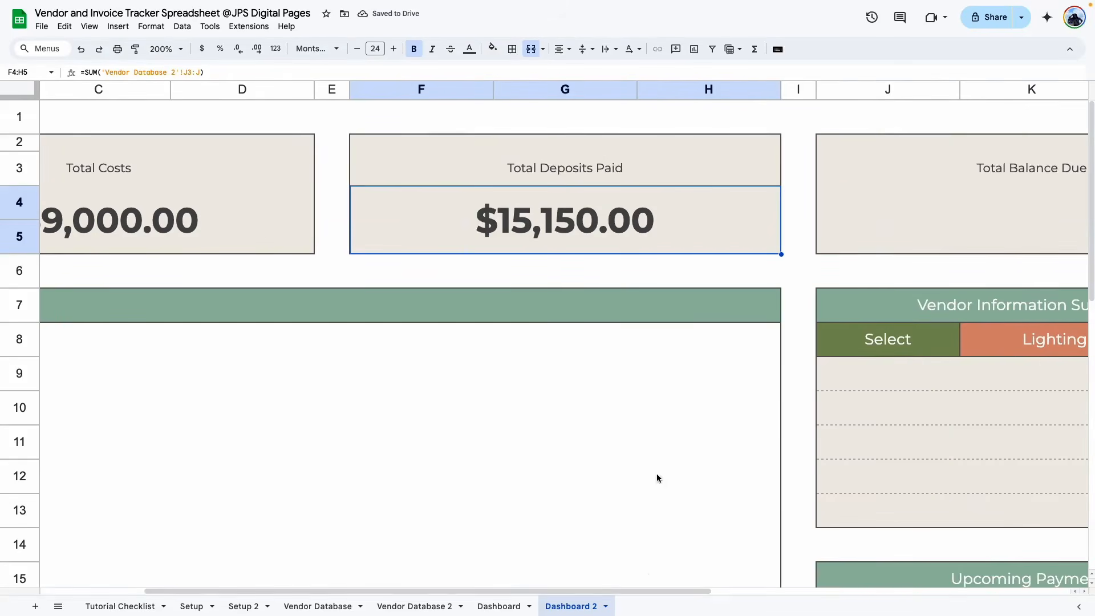
left_click(419, 606)
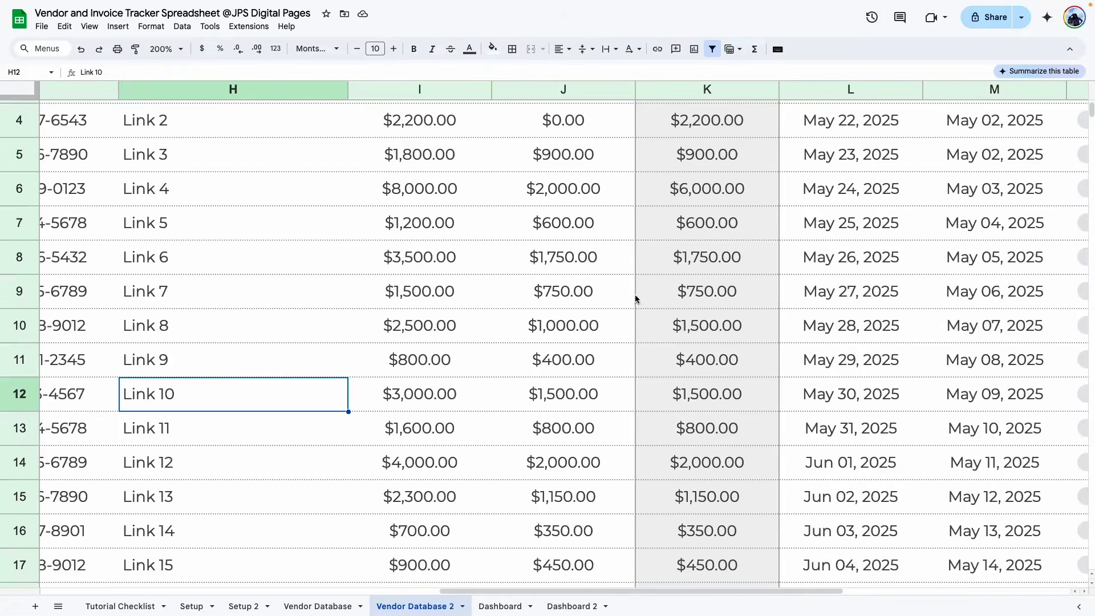
left_click_drag(570, 194, 598, 130)
left_click(1024, 605)
left_click(490, 335)
- Clear the Deposit Paid values from J7 downward on the Vendor Database 2 sheet
scroll(489, 336, "up", 5)
left_click_drag(571, 527, 606, 290)
key("Delete")
- Read the sum of the Deposit Paid values in J3:J6 and compare it with Total Deposits Paid on Dashboard 2
left_click(587, 254)
scroll(594, 245, "up", 3)
left_click(1022, 606)
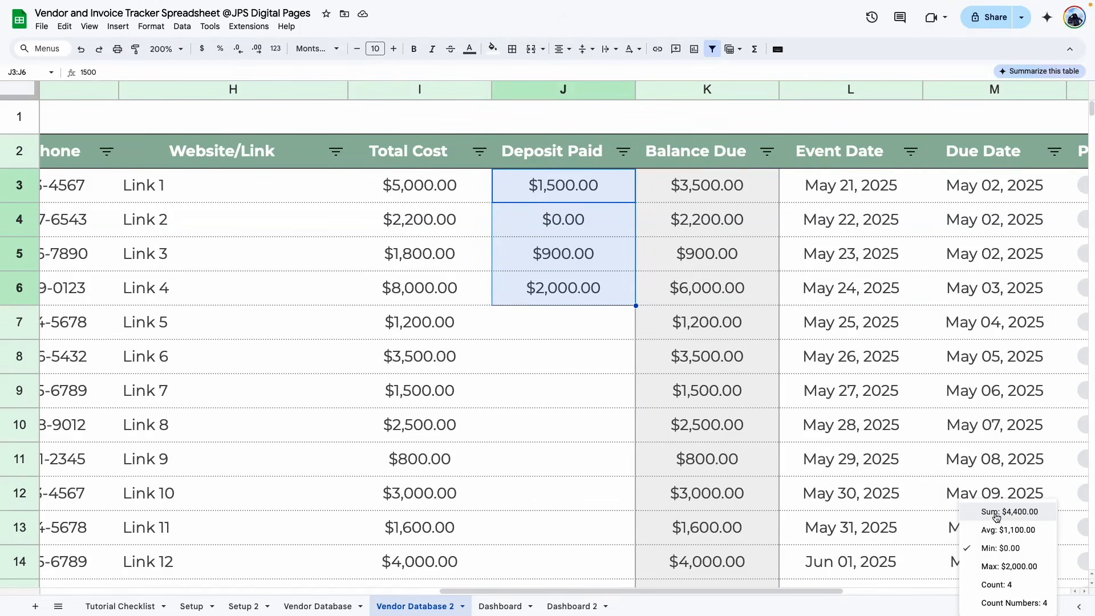
left_click(508, 502)
left_click(573, 607)
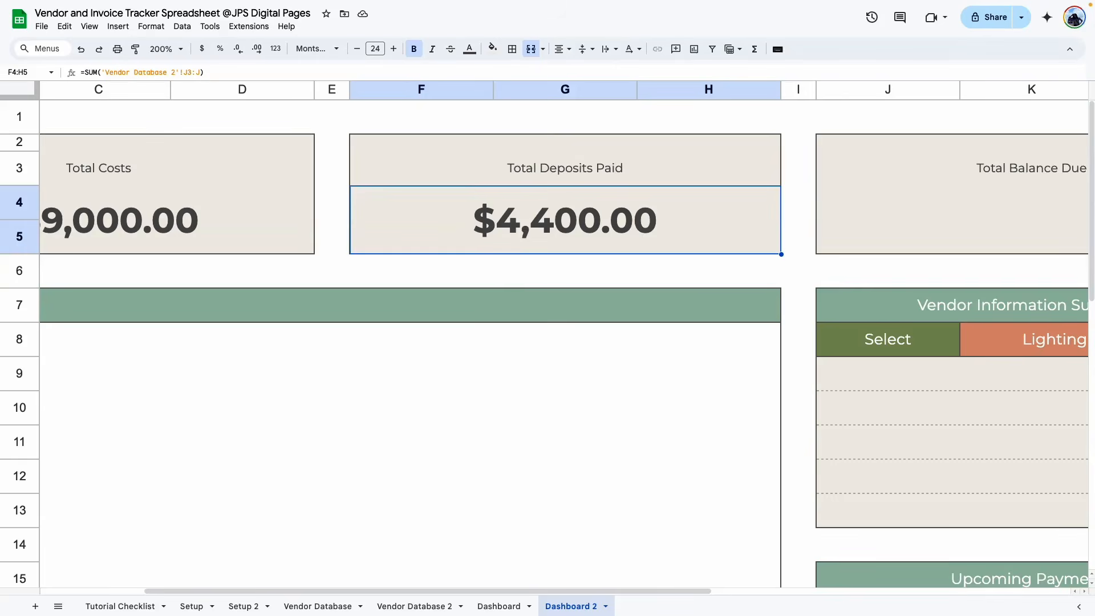
- Undo the clearing of the Deposit Paid values on the Vendor Database 2 sheet
left_click(428, 607)
left_click(558, 454)
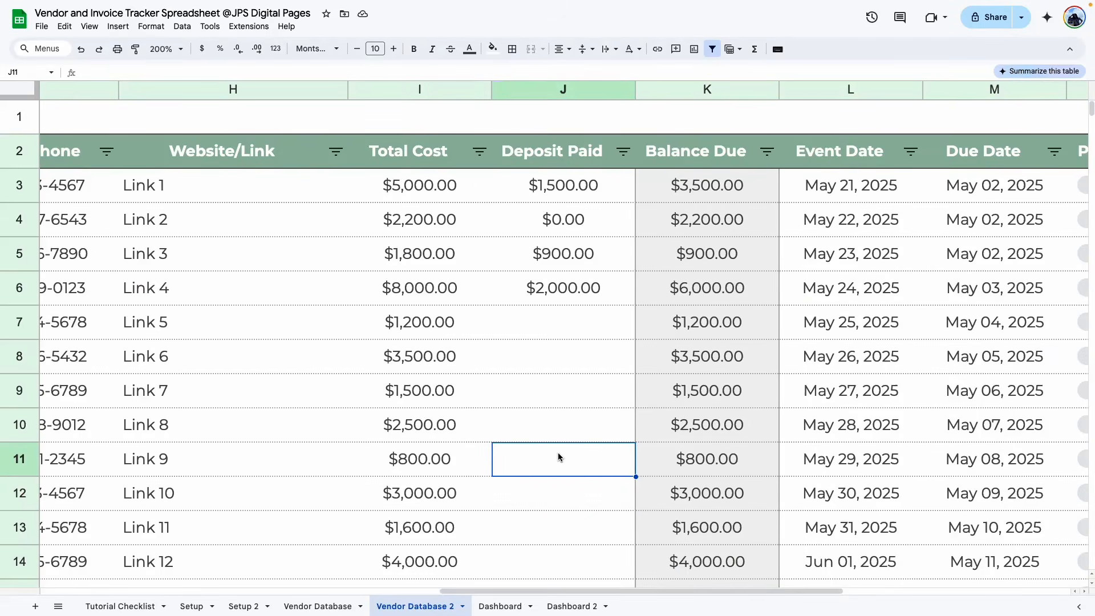
key("super+z")
left_click(562, 443)
- Examine the Total Balance Due formula in J4:L5 on the Dashboard sheet
left_click(499, 607)
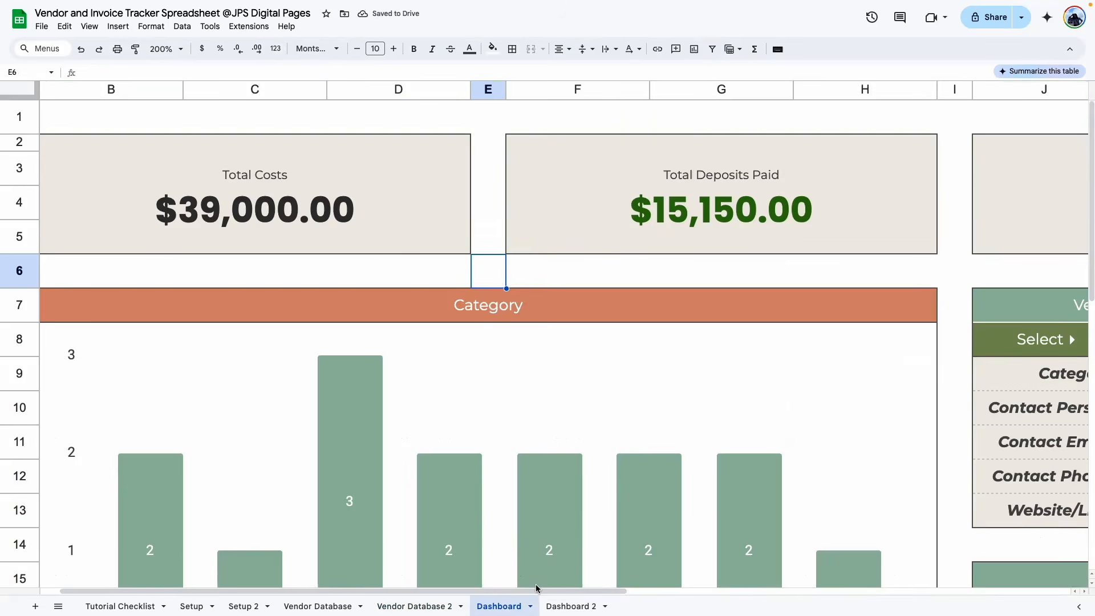
left_click_drag(539, 590, 784, 585)
scroll(522, 179, "right", 3)
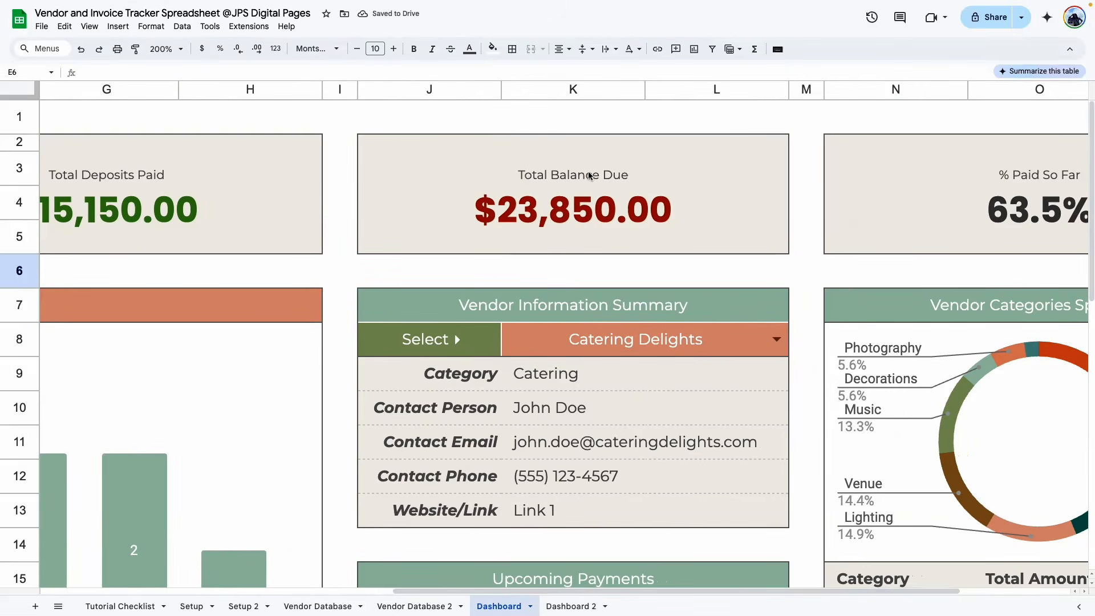
double_click(537, 227)
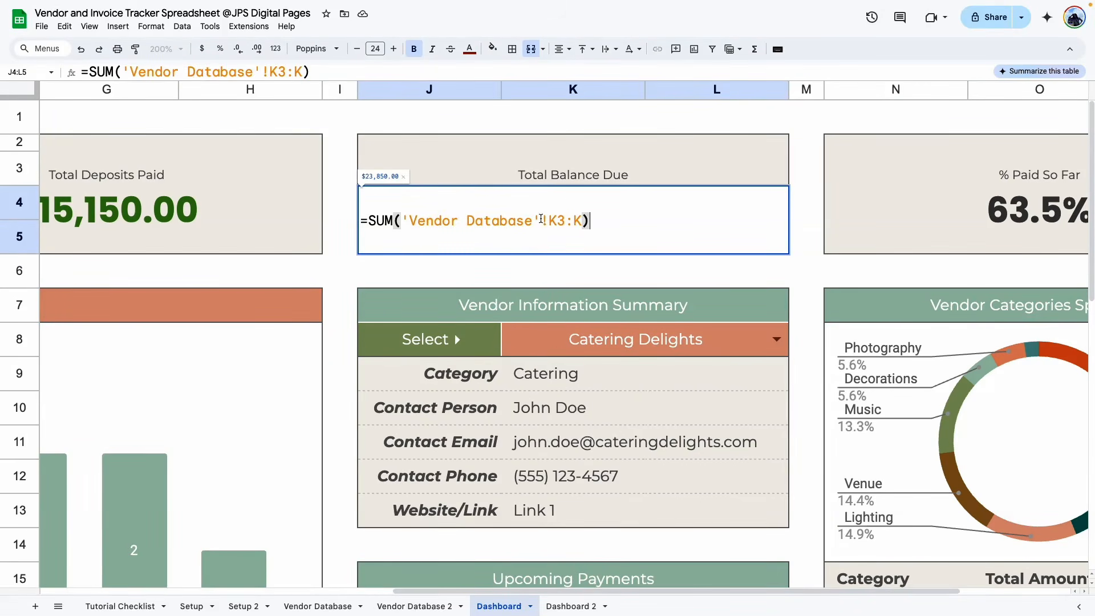
left_click(702, 276)
- Enter =SUM('Vendor Database 2'!K3:K) in J4:L5 under Total Balance Due on Dashboard 2
left_click(571, 606)
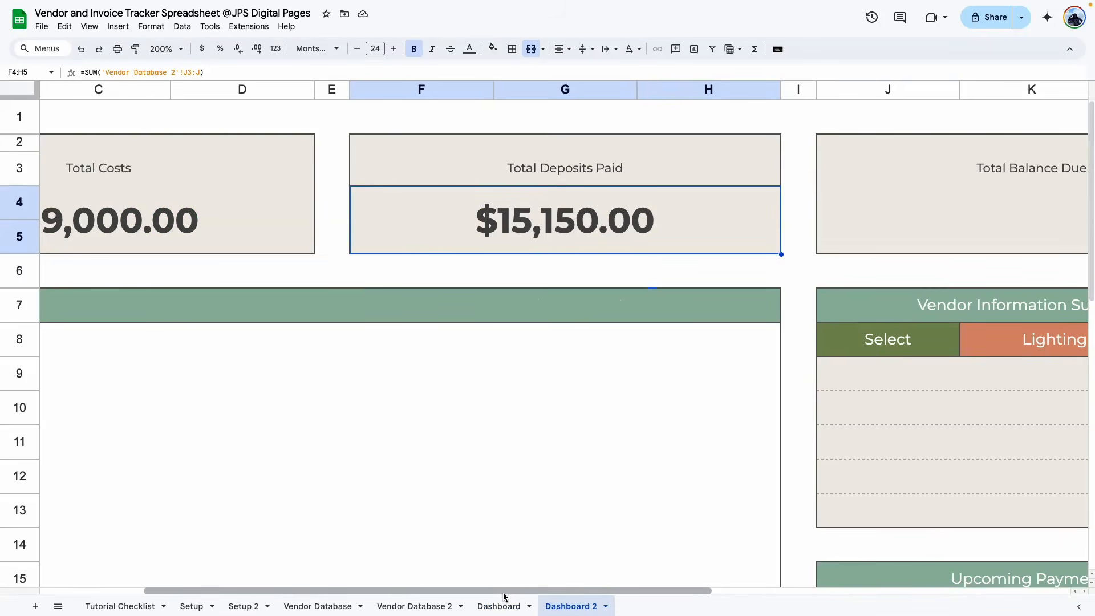
left_click_drag(503, 592, 632, 585)
double_click(636, 215)
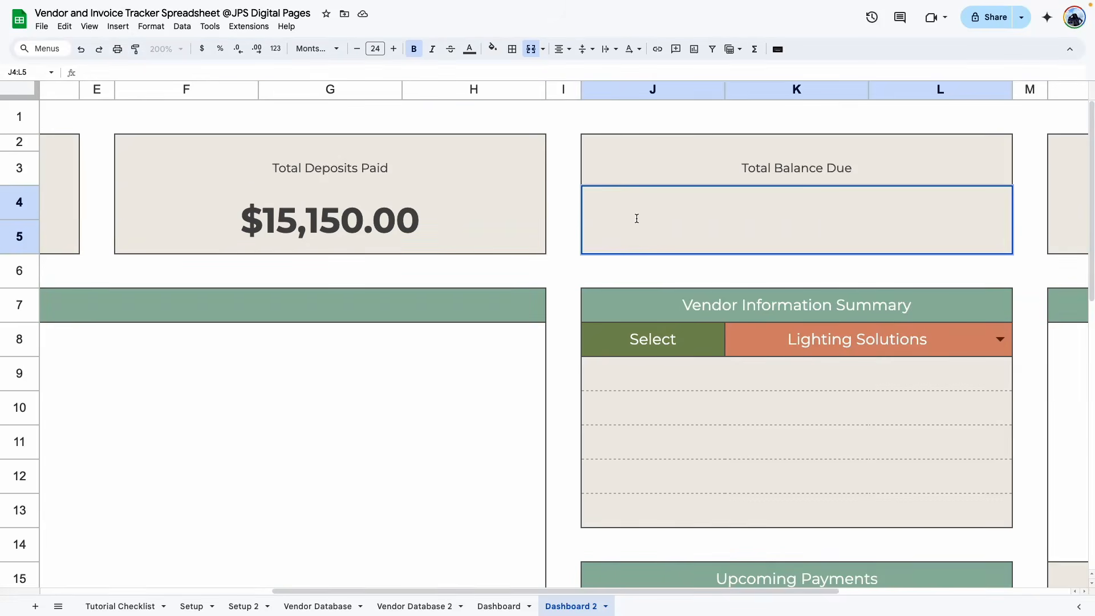
left_click_drag(797, 215, 790, 216)
type("k")
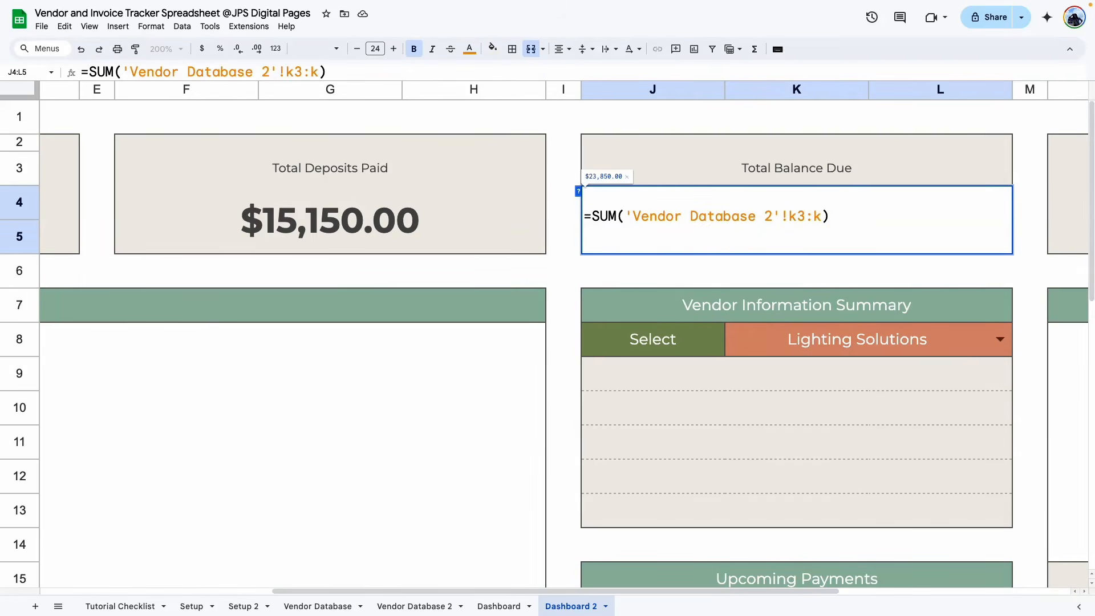
key("Return")
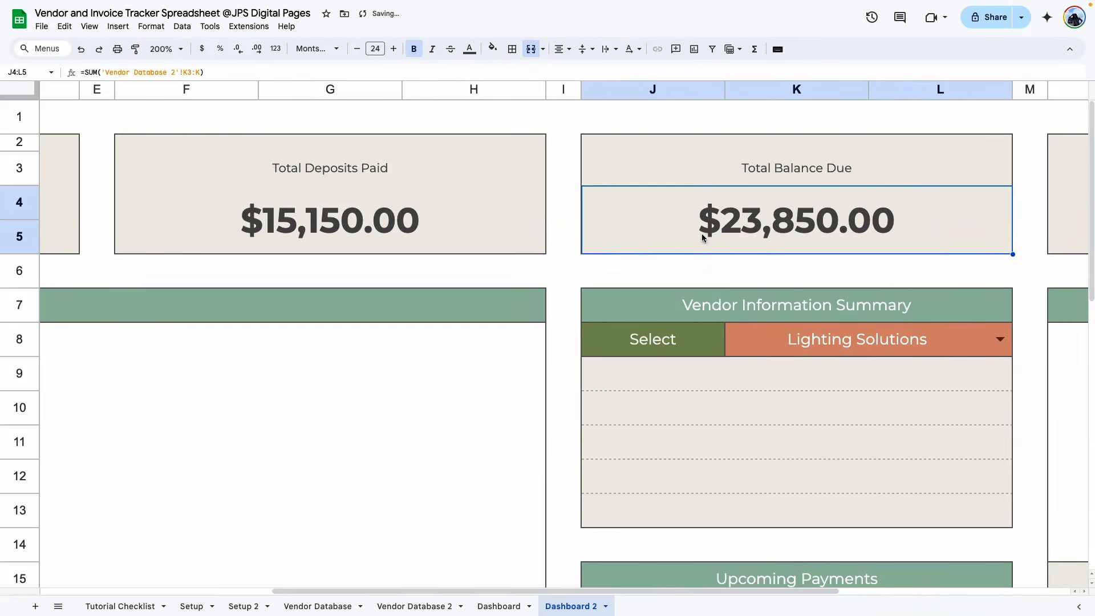
- Read the sum of the Balance Due values in K3:K17 on Vendor Database 2 and compare it with Total Balance Due on Dashboard 2
left_click(451, 606)
left_click_drag(545, 593, 651, 593)
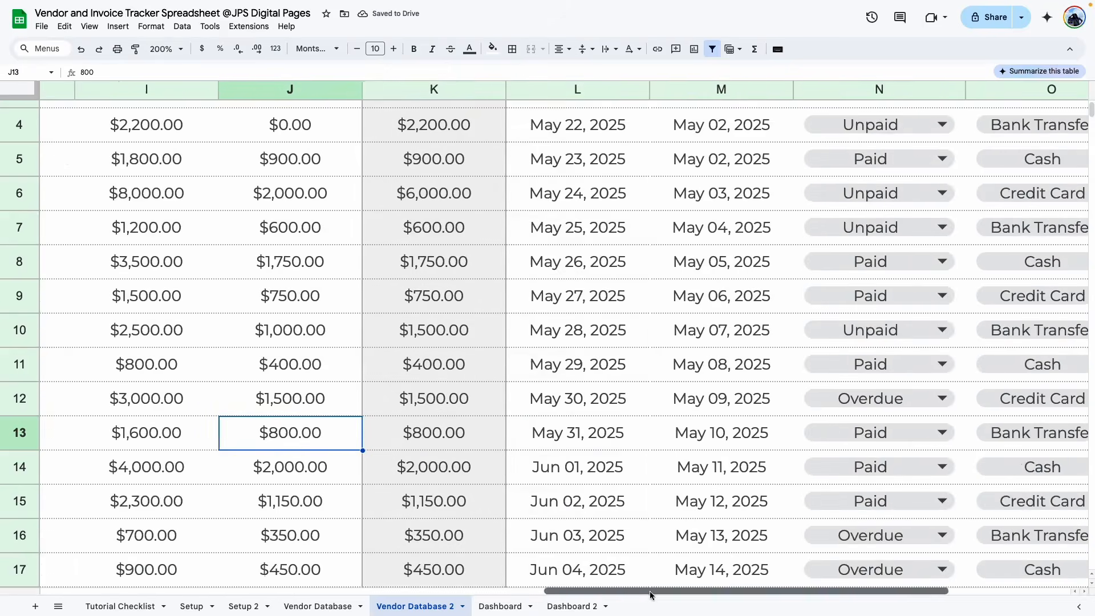
scroll(457, 180, "up", 3)
left_click_drag(457, 177, 455, 235)
scroll(460, 245, "up", 5)
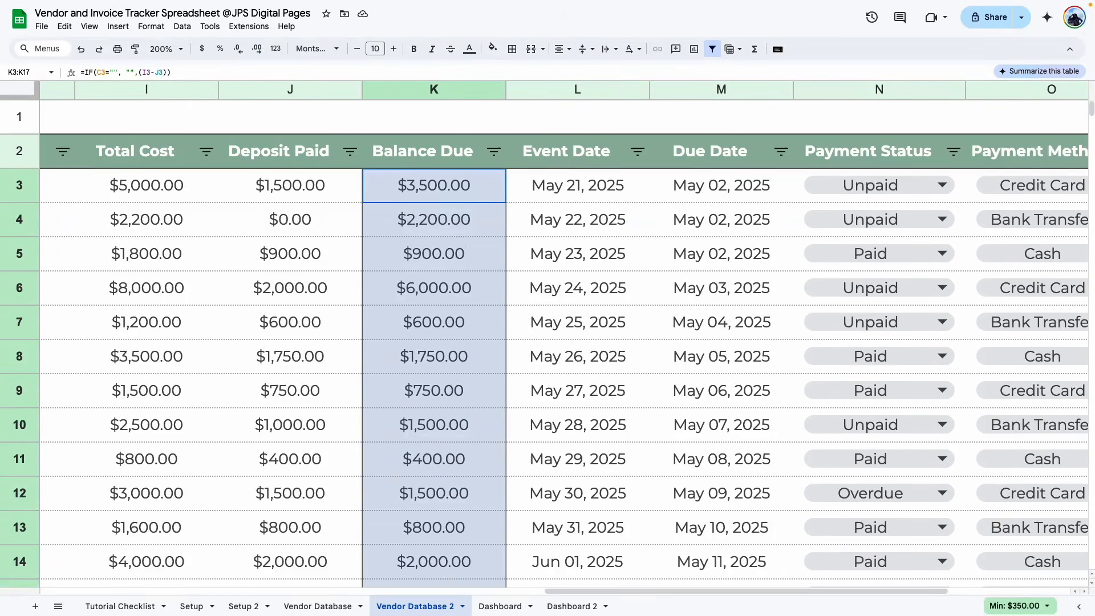
left_click(1018, 605)
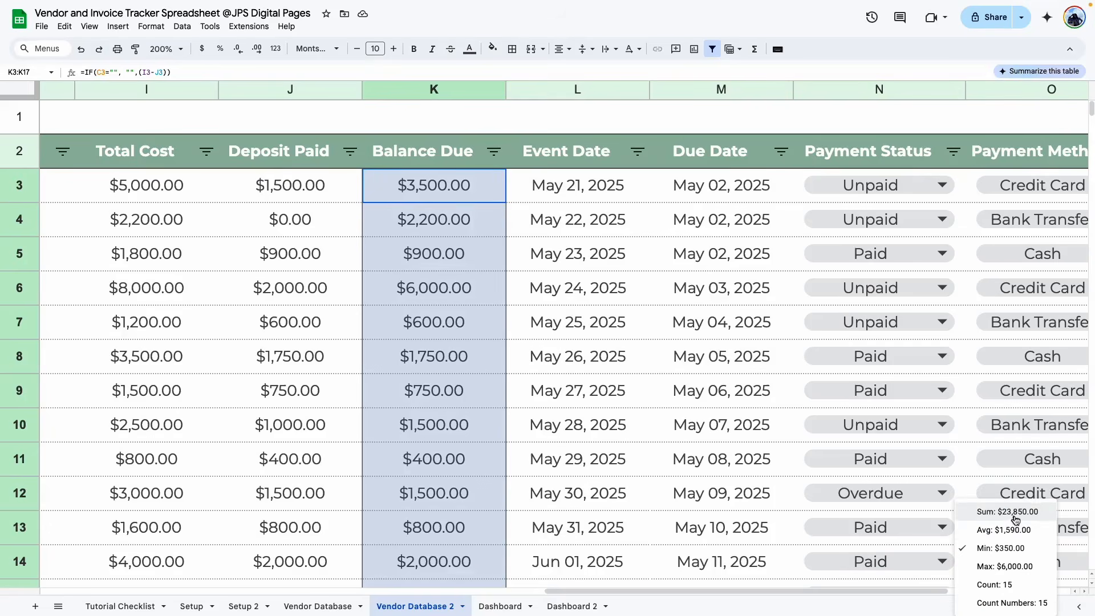
left_click(660, 485)
left_click(612, 610)
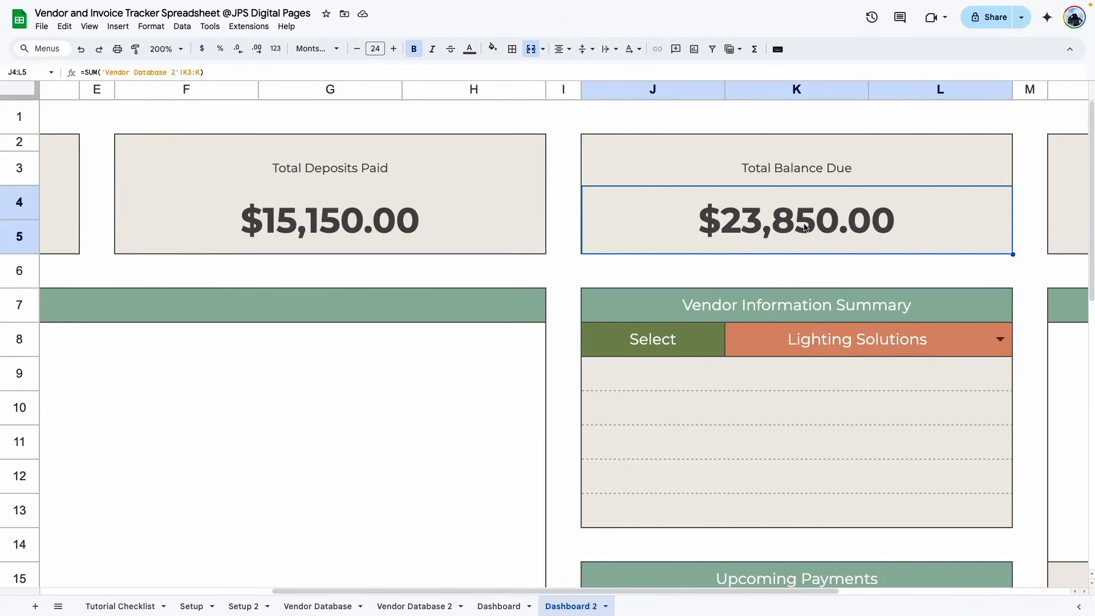
- Check the % Paid So Far formula on Dashboard and enter =F4/B4 in N4:P5 on Dashboard 2
left_click(760, 261)
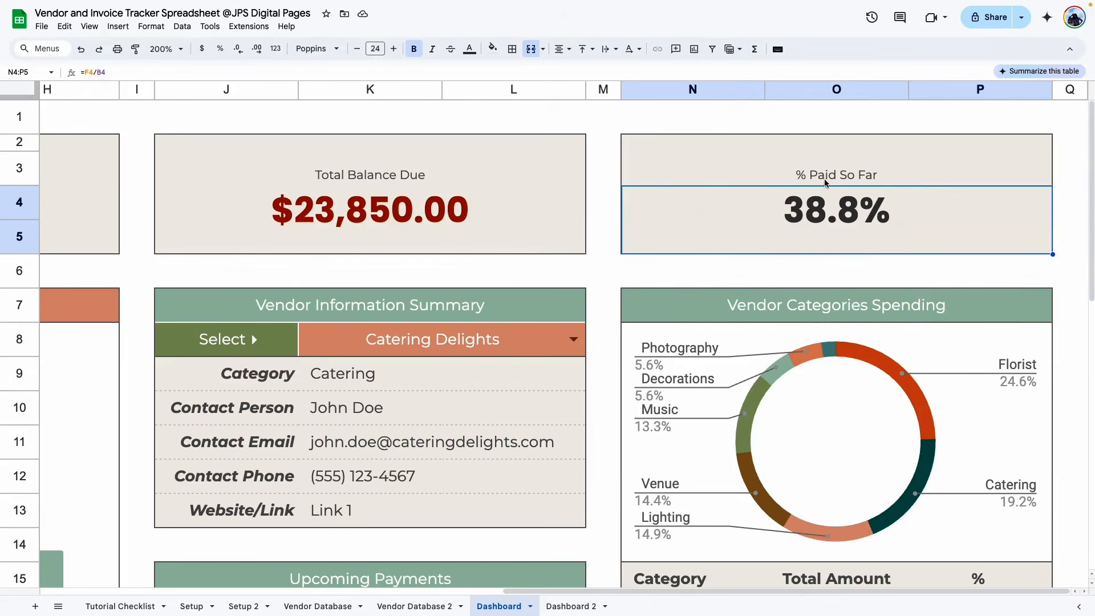
left_click(572, 605)
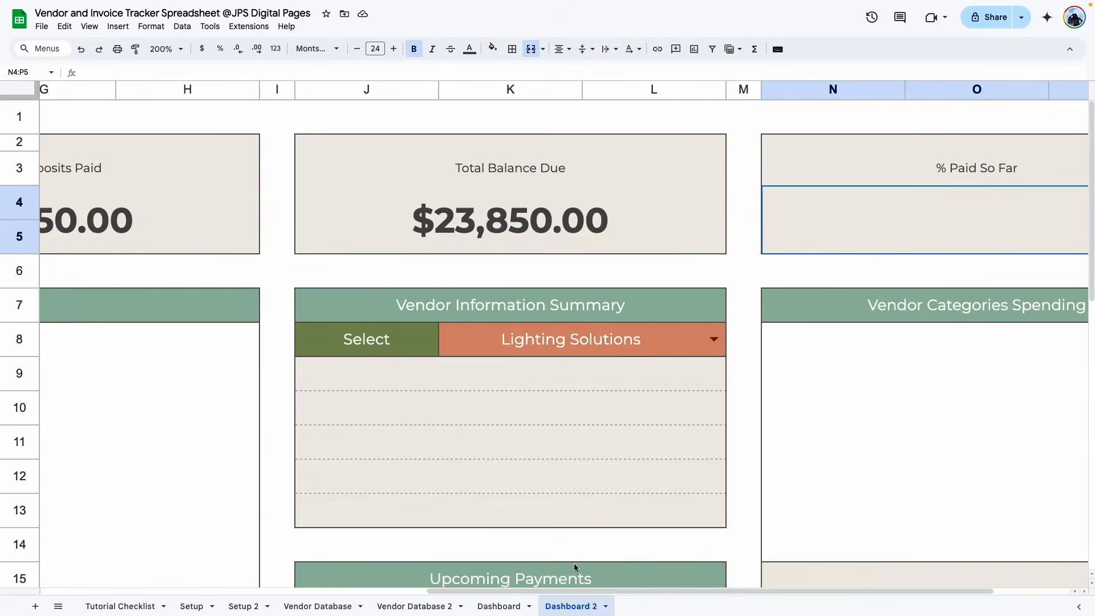
left_click_drag(564, 591, 650, 587)
type("=")
scroll(305, 325, "left", 10)
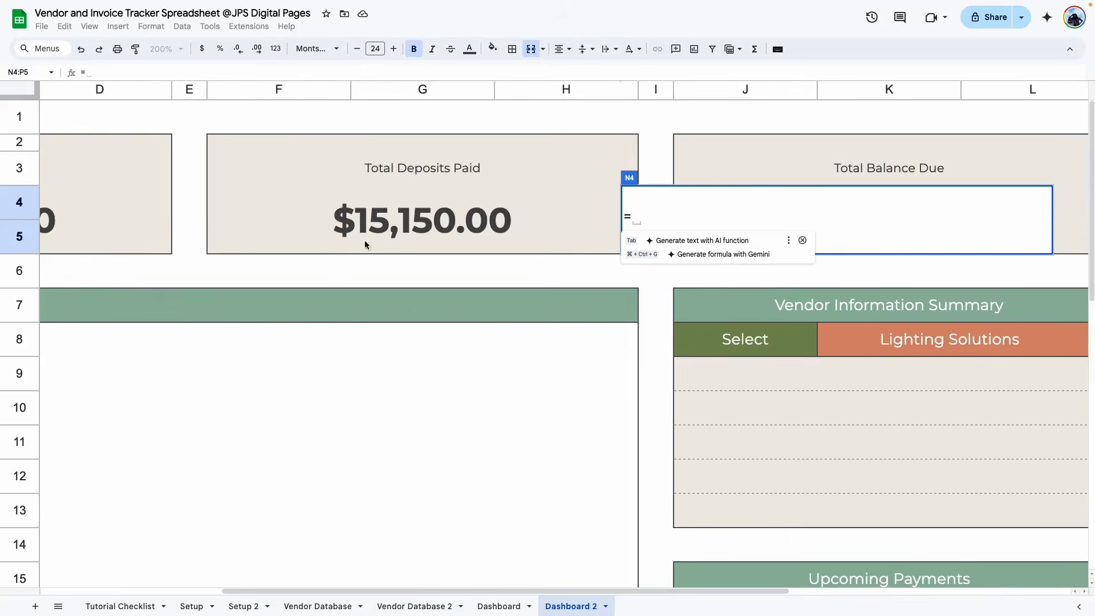
left_click(362, 212)
type("/")
scroll(296, 585, "left", 3)
scroll(296, 585, "left", 3)
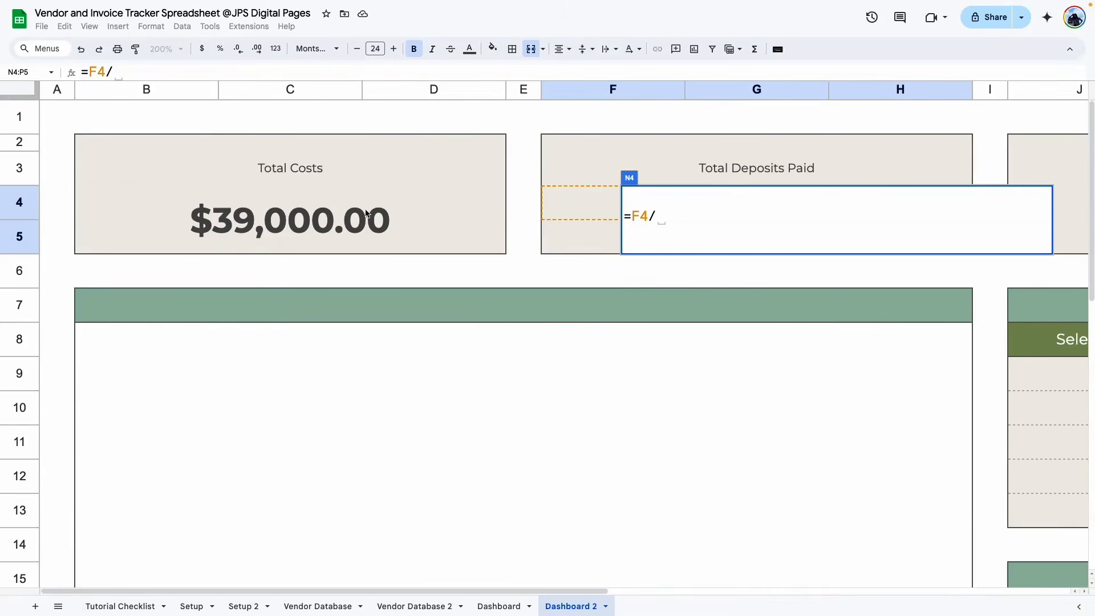
left_click(146, 217)
key("Return")
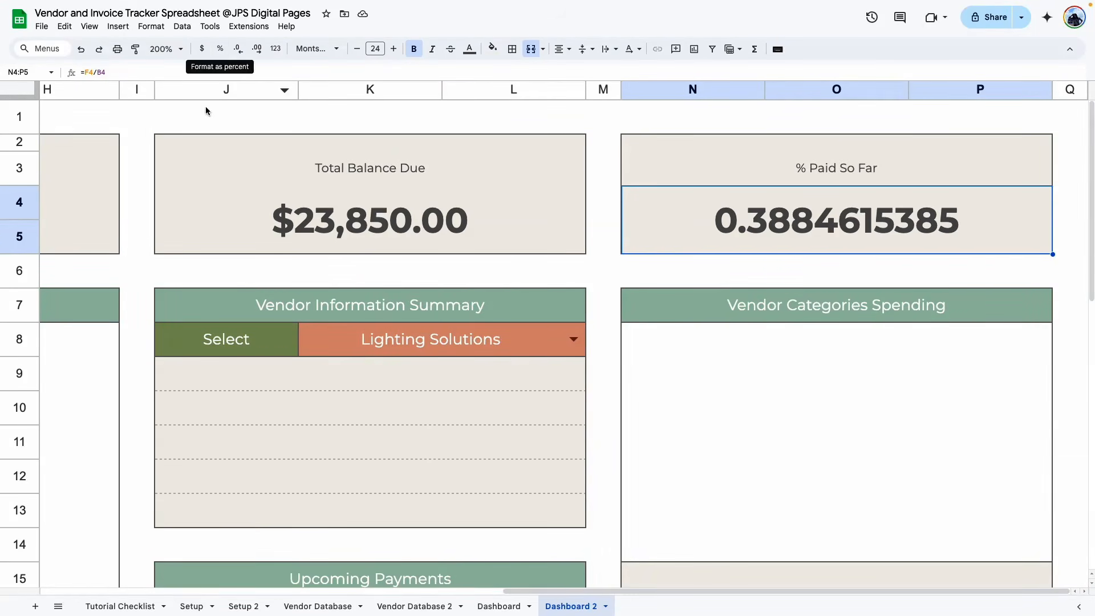
- Format the % Paid So Far value in N4:P5 as a percentage with no decimal places
left_click(221, 52)
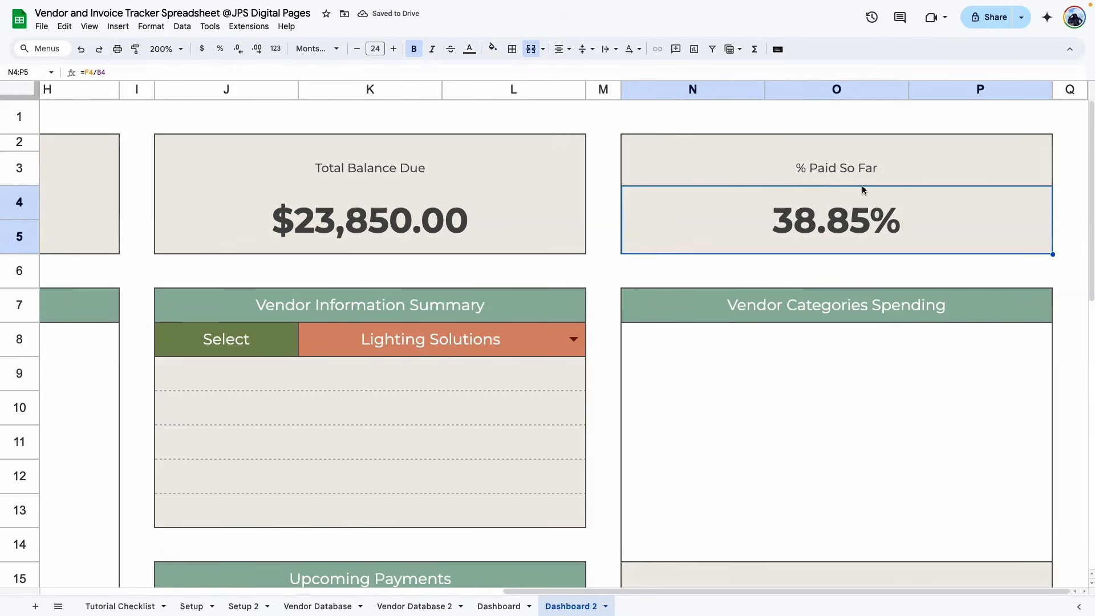
left_click(241, 57)
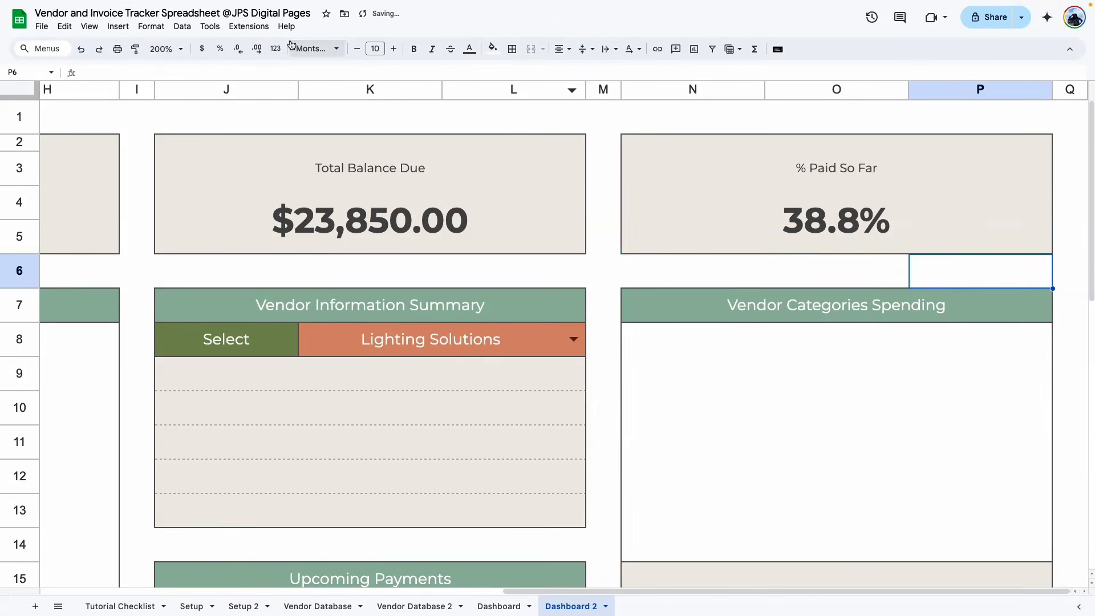
left_click(239, 51)
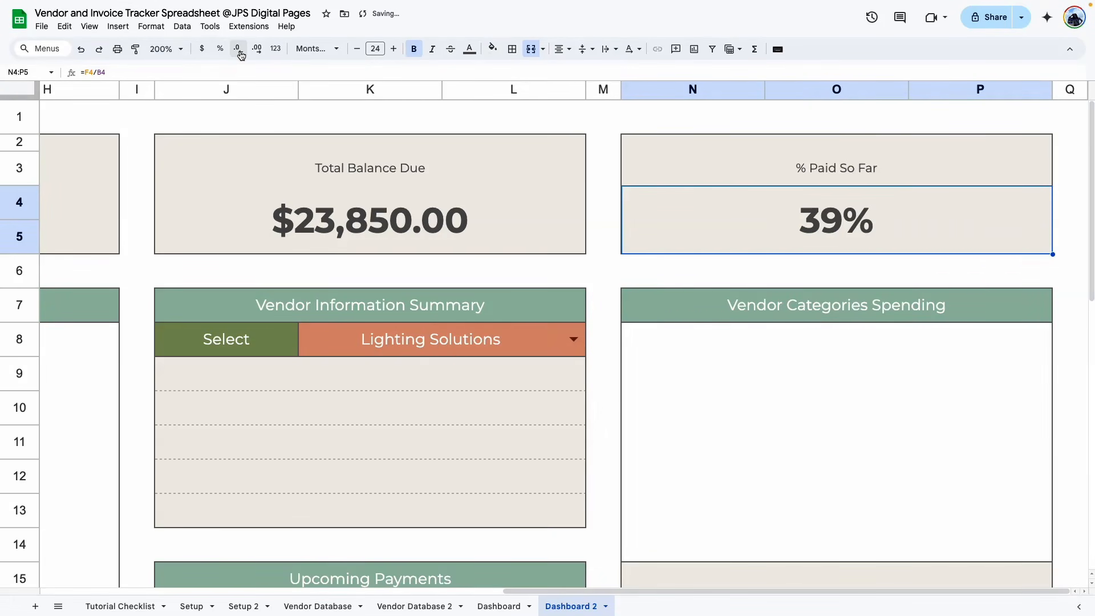
left_click(819, 274)
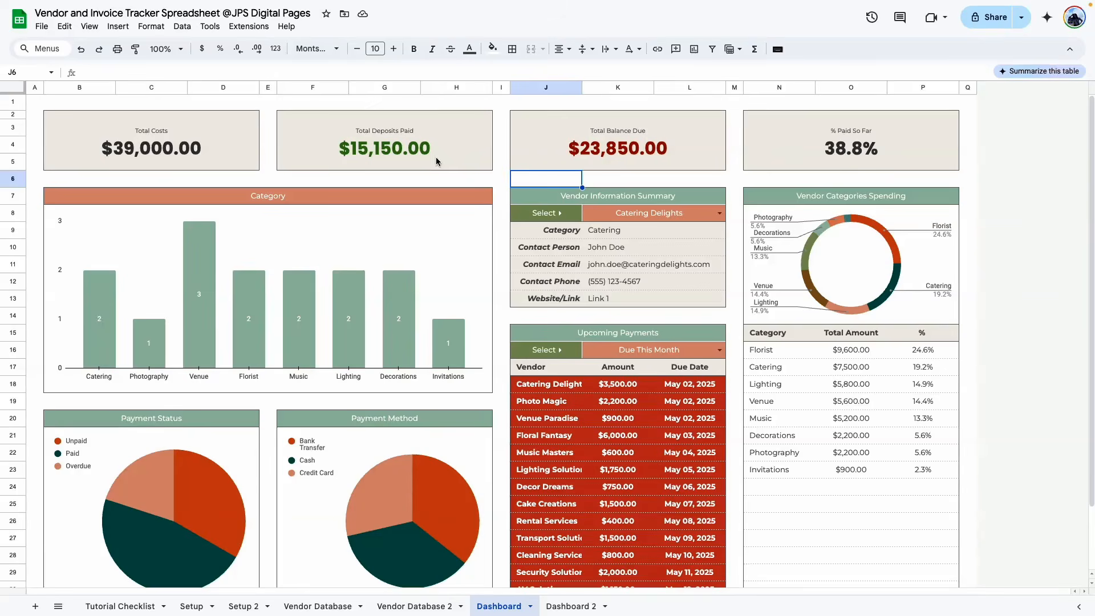
- Check the text styling of Total Deposits Paid and Total Balance Due on Dashboard against the same figures on Dashboard 2
left_click(436, 161)
left_click(574, 156)
left_click(425, 164)
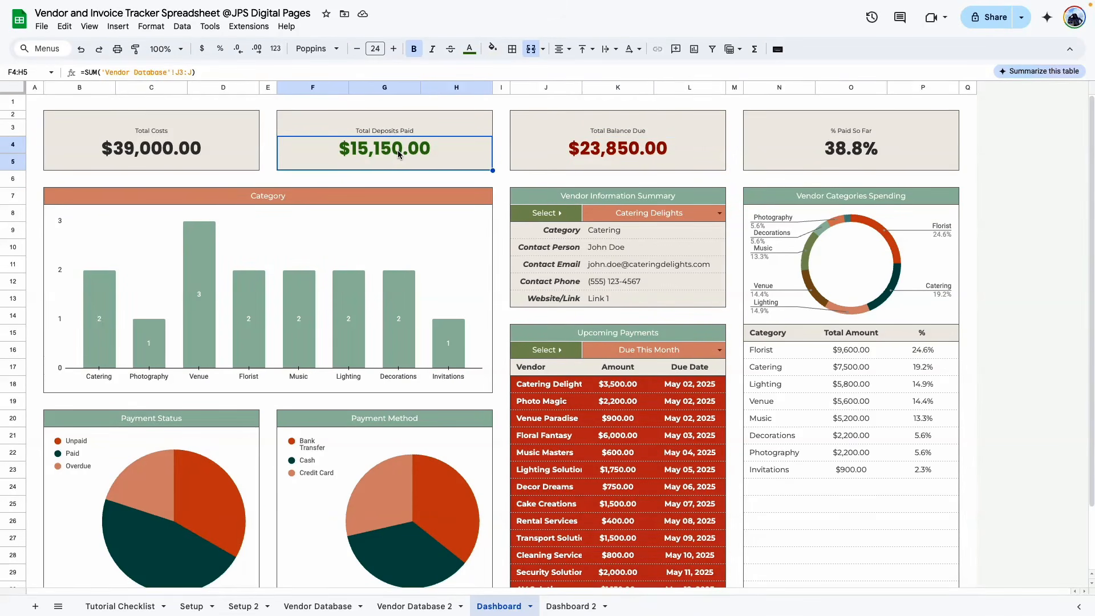
left_click(593, 151)
left_click(556, 606)
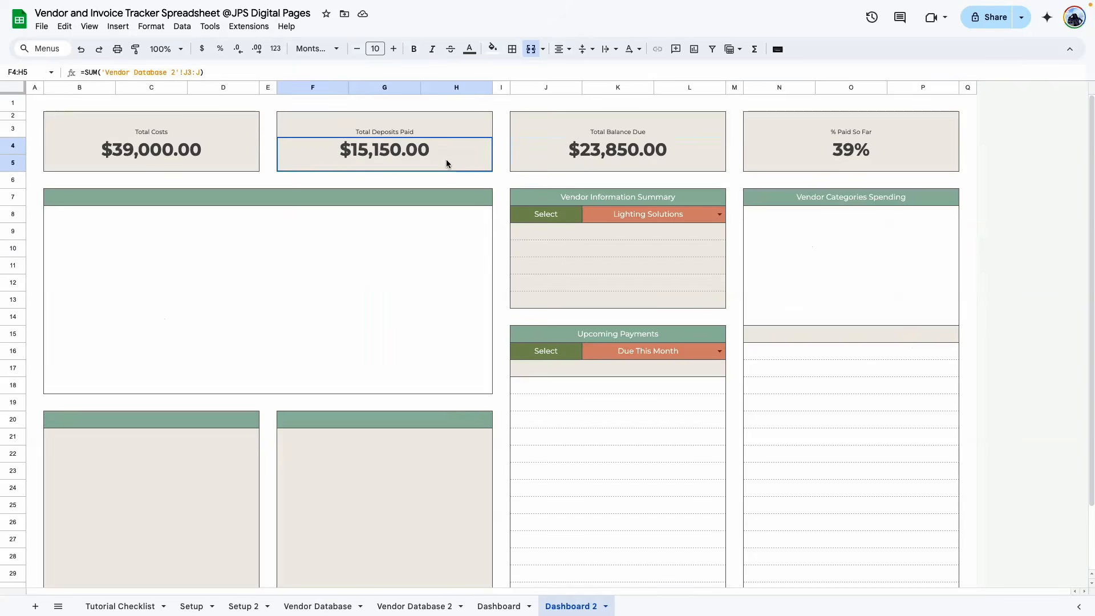
- Colour the Total Deposits Paid value in F4:H5 dark green and the Total Balance Due value in J4:L5 dark red on Dashboard 2
left_click(469, 49)
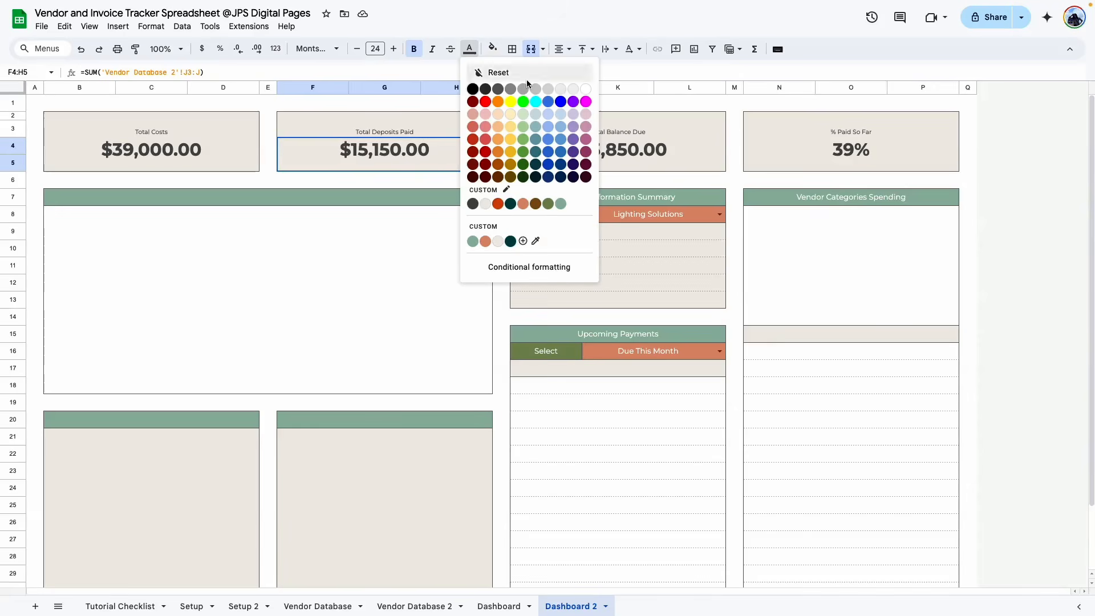
left_click(523, 164)
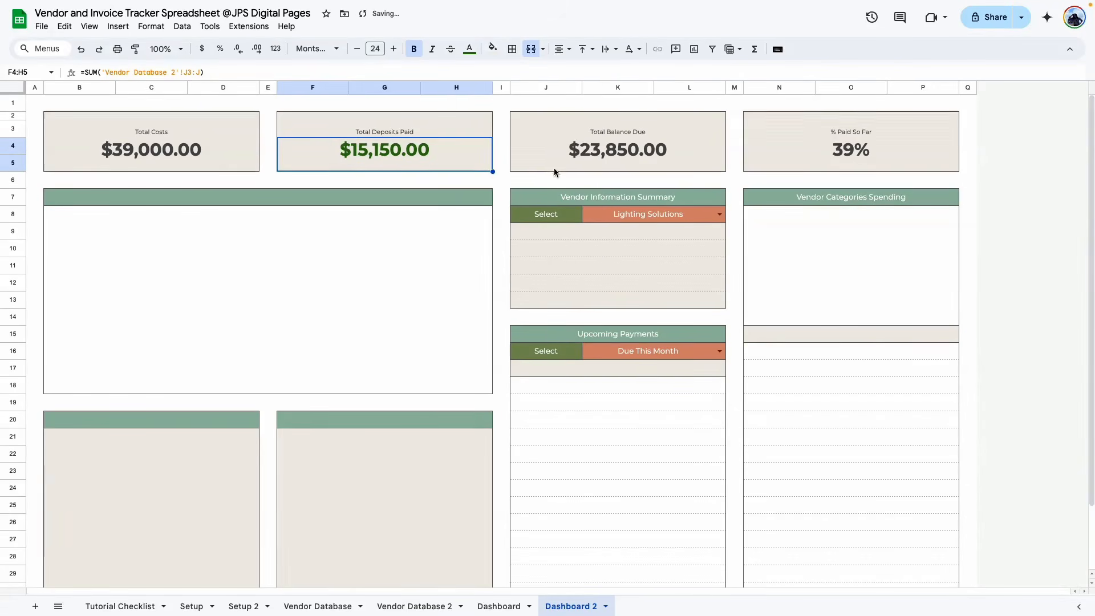
left_click(629, 163)
left_click(469, 49)
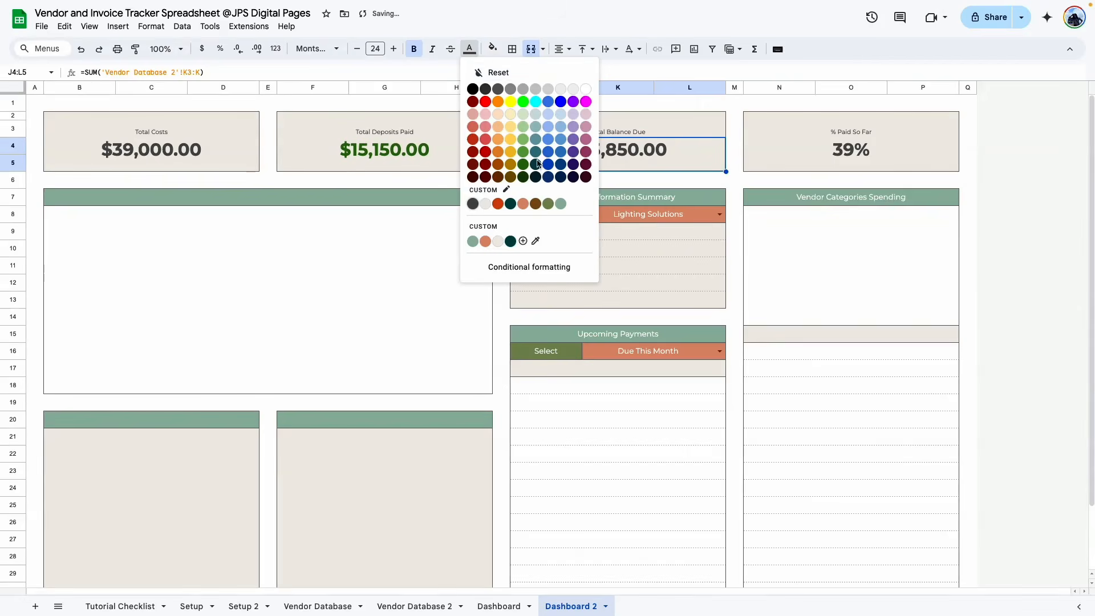
left_click(486, 152)
left_click(734, 200)
left_click(653, 248)
scroll(683, 329, "down", 1)
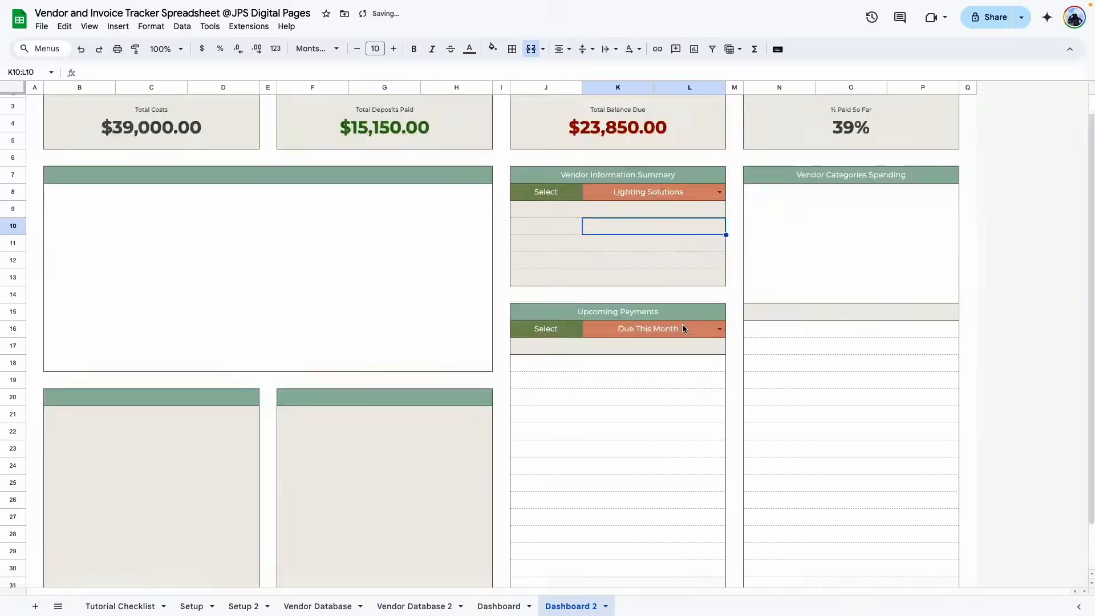
scroll(683, 329, "up", 1)
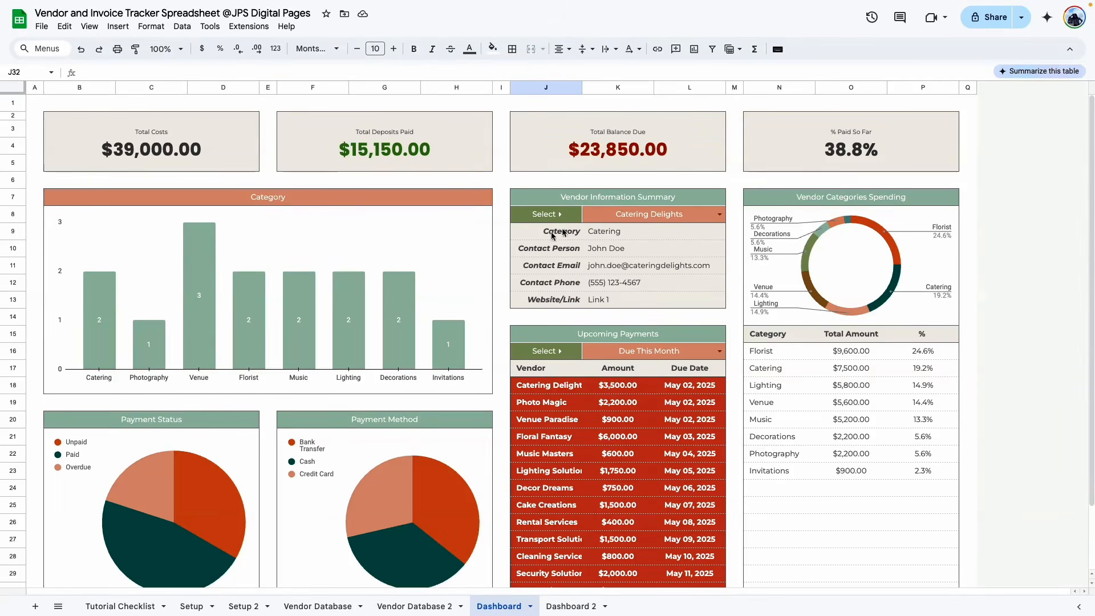
- Examine the labels and contact fields of the Vendor Information Summary on Dashboard at 200% zoom
left_click(552, 235)
left_click(553, 265)
left_click(554, 299)
left_click(628, 265)
left_click(165, 49)
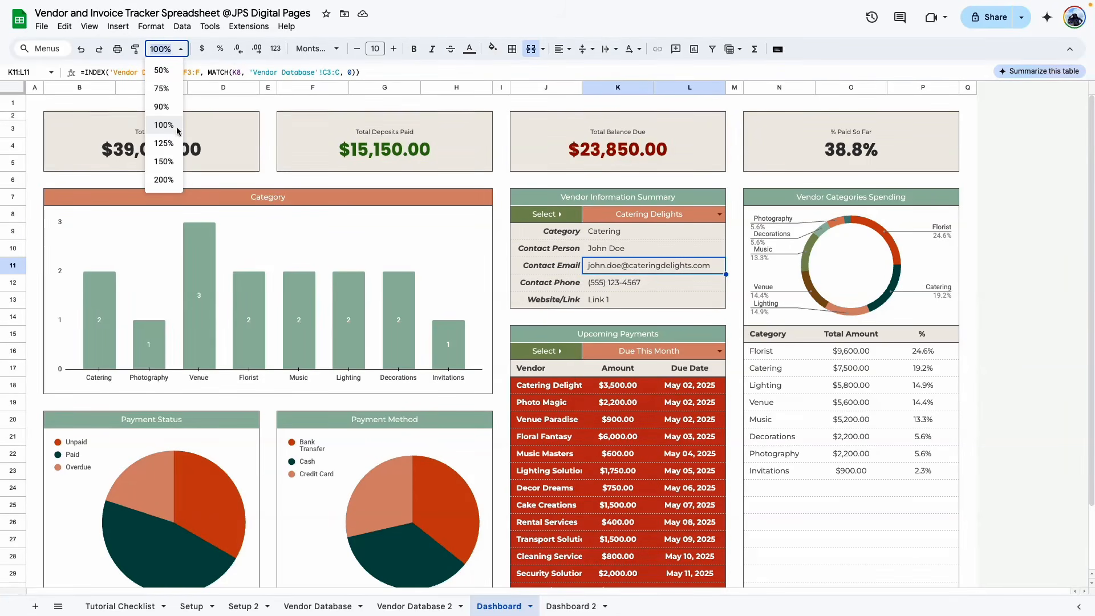
left_click(164, 180)
left_click_drag(591, 592, 915, 553)
scroll(545, 223, "down", 2)
left_click(545, 223)
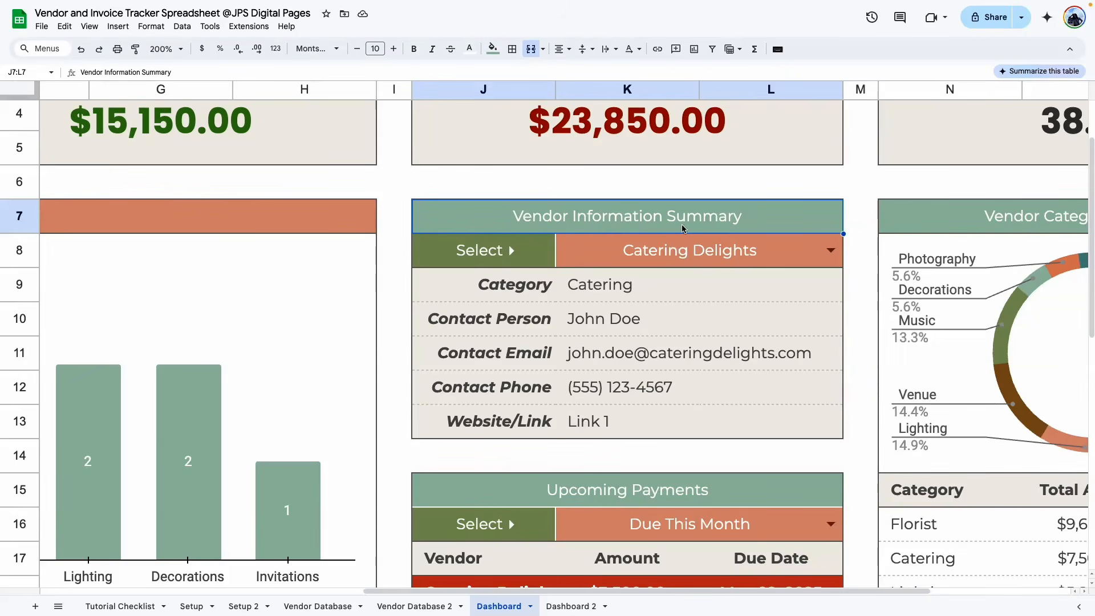
- Select Photo Magic as the vendor in K8 on Dashboard and check the Category, Contact Person and Website/Link formulas
left_click(726, 257)
left_click(832, 252)
left_click(701, 298)
left_click(700, 290)
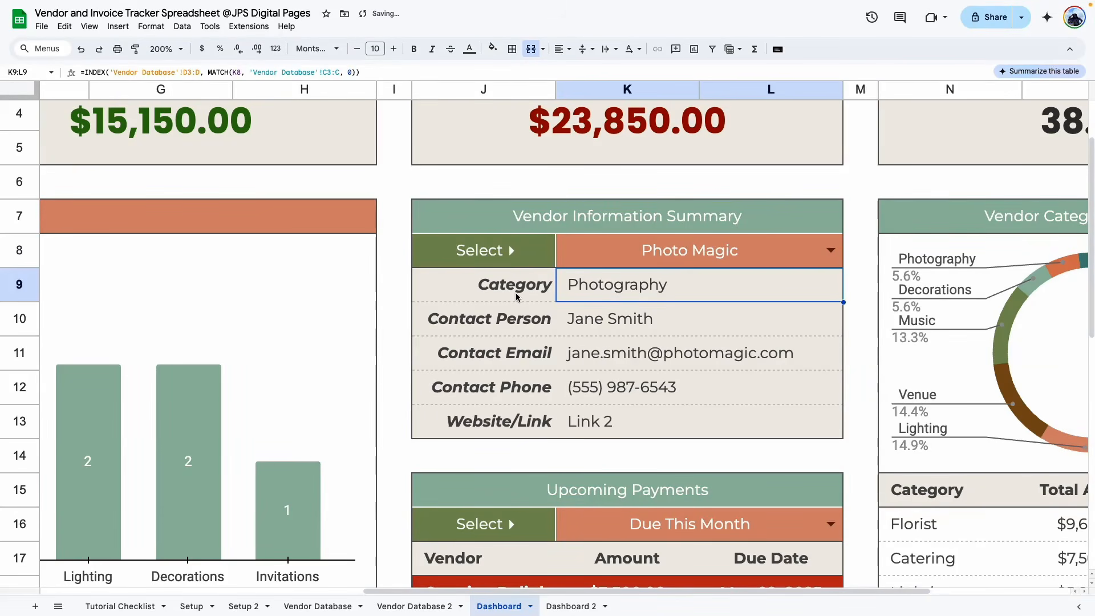
left_click(641, 319)
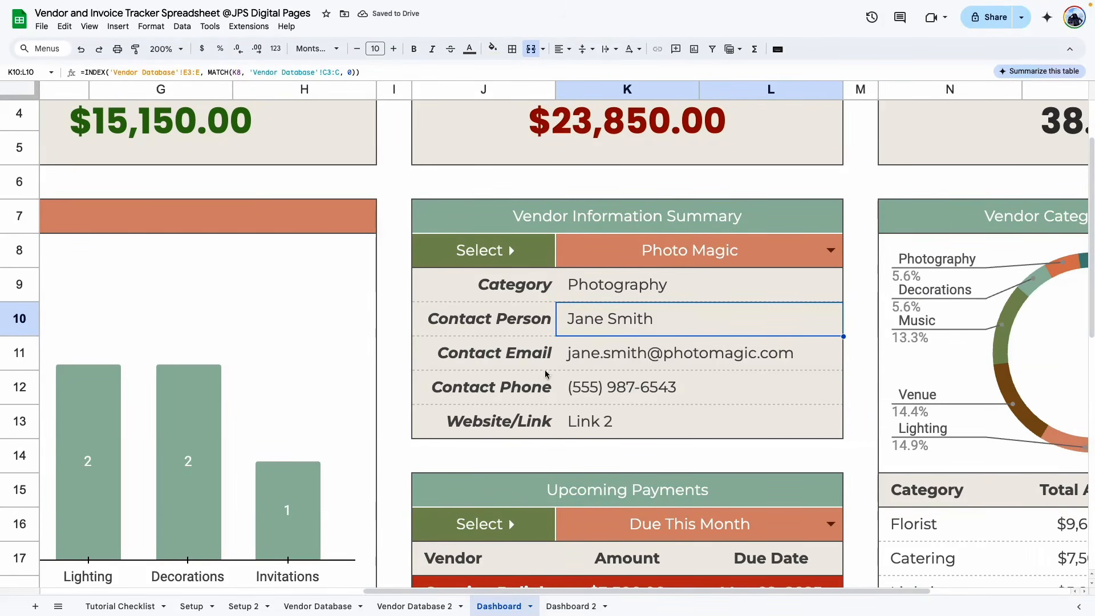
left_click(592, 426)
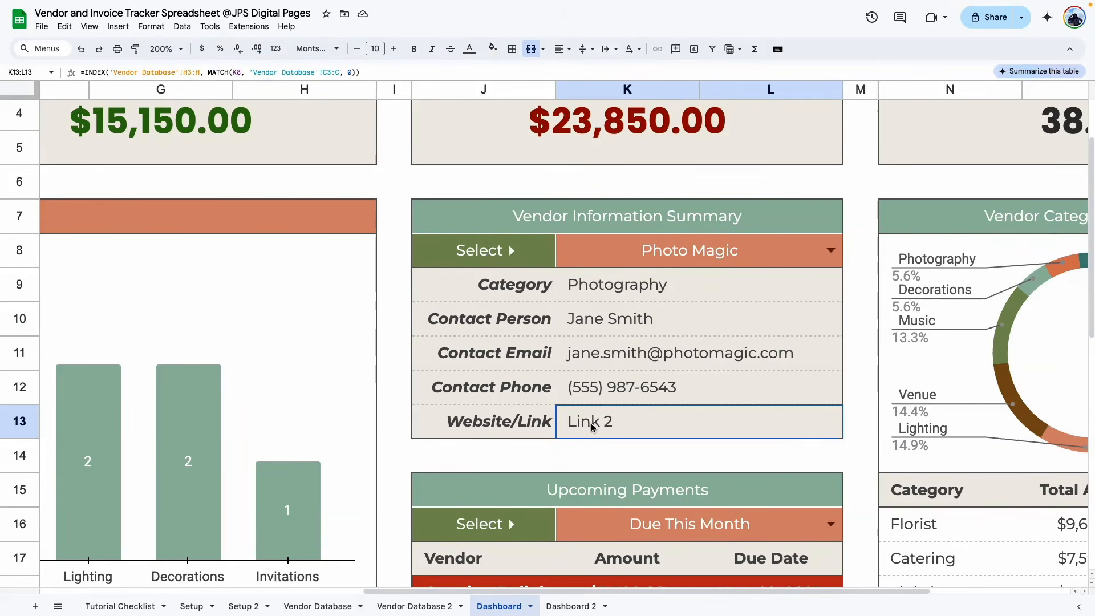
- Locate Cake Creations in Vendor Database 2 and select it as the vendor in K8 on Dashboard
left_click(419, 608)
left_click_drag(572, 588, 176, 591)
scroll(228, 404, "down", 1)
left_click(246, 385)
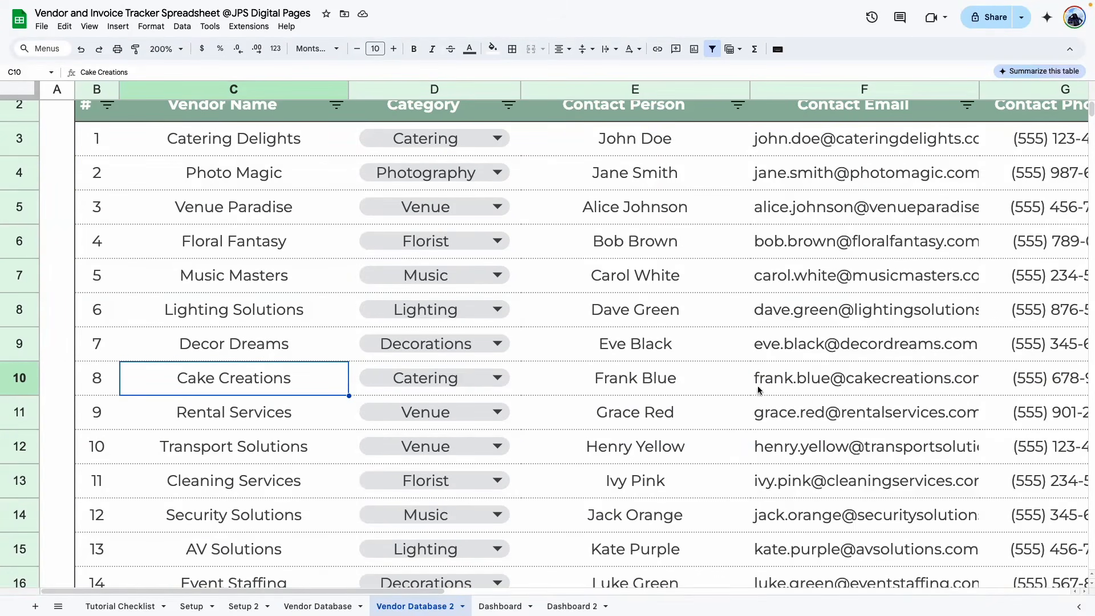
type("cake")
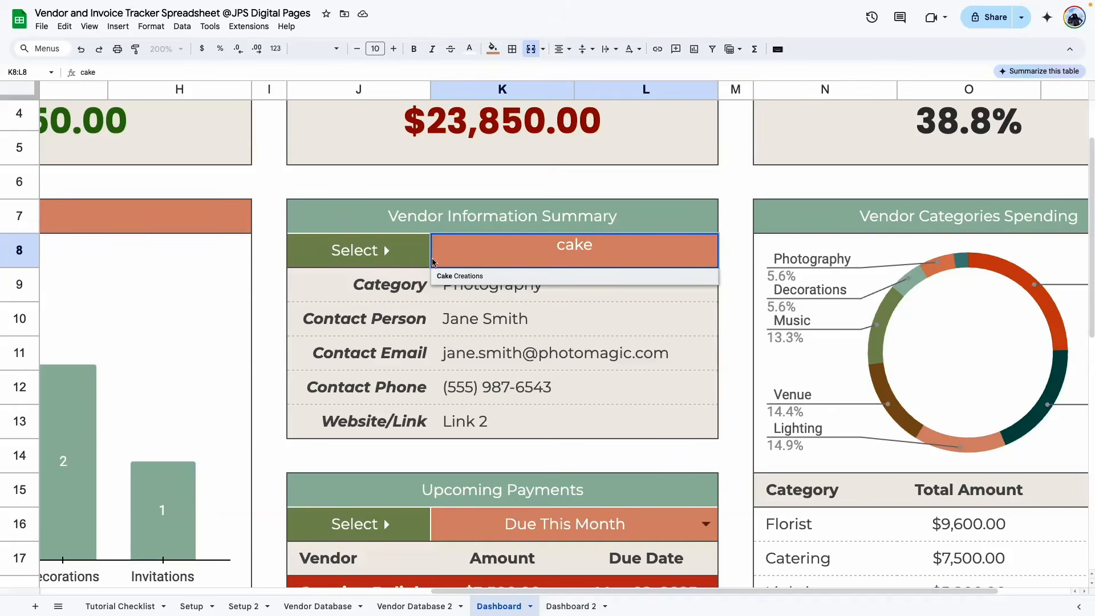
left_click(478, 278)
- Check the category, contact and link fields in K9:K13 on Dashboard for the selected Cake Creations vendor
left_click(539, 288)
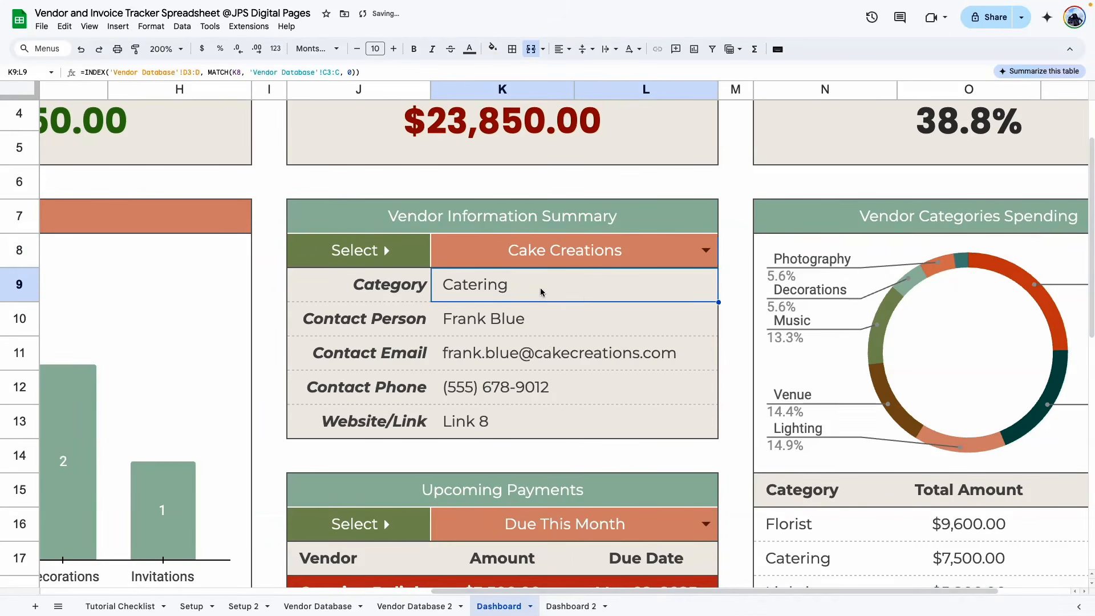
left_click(563, 327)
left_click(517, 364)
left_click(497, 394)
left_click(541, 424)
left_click(748, 449)
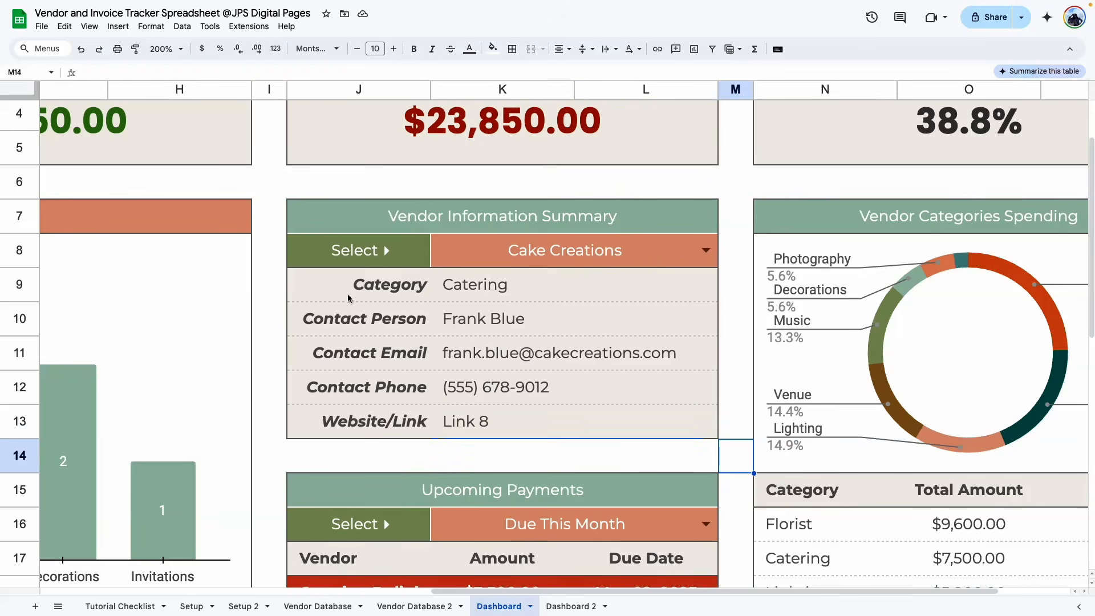
- Examine the TRANSPOSE formula behind labels J9:J13 on Dashboard and compare the labels with the header row of Vendor Database
left_click(485, 388)
left_click_drag(396, 288, 403, 423)
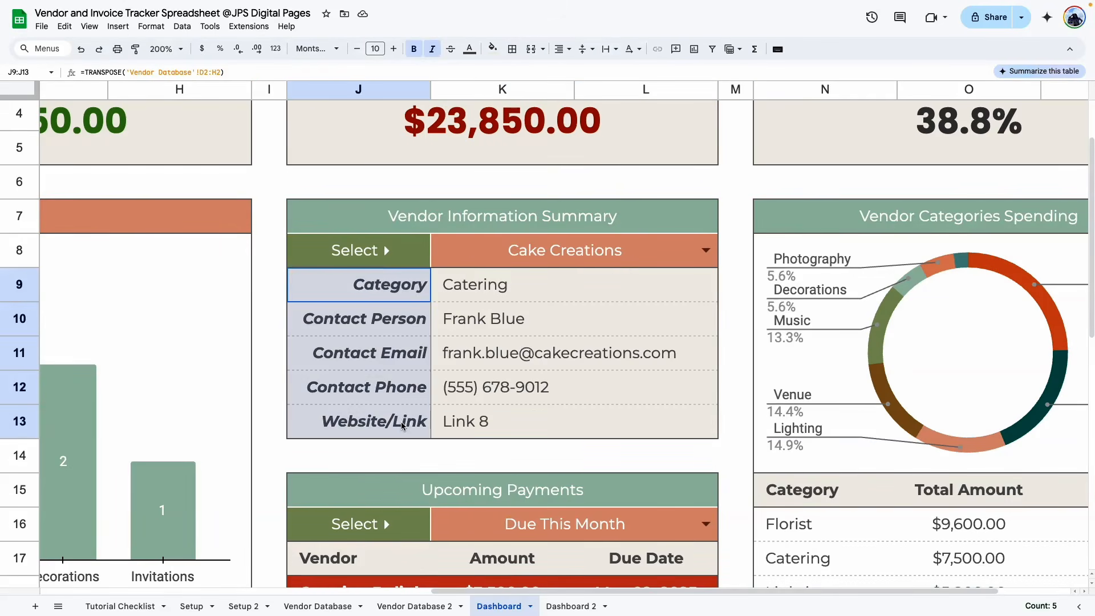
left_click(399, 293)
left_click(399, 312)
left_click(401, 296)
left_click(397, 327)
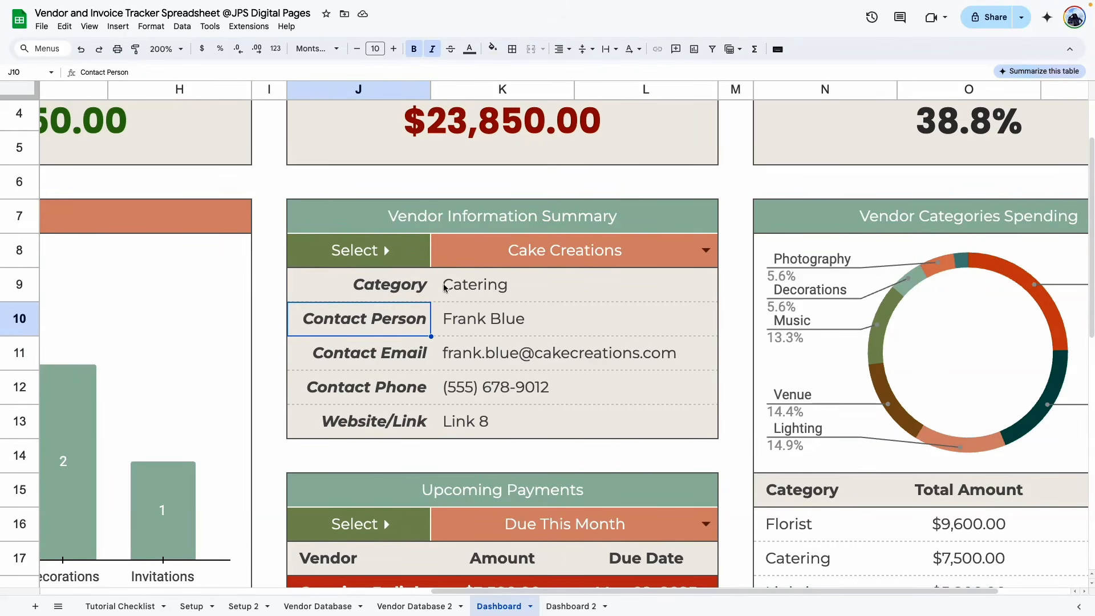
left_click(331, 606)
left_click(168, 156)
left_click(650, 153)
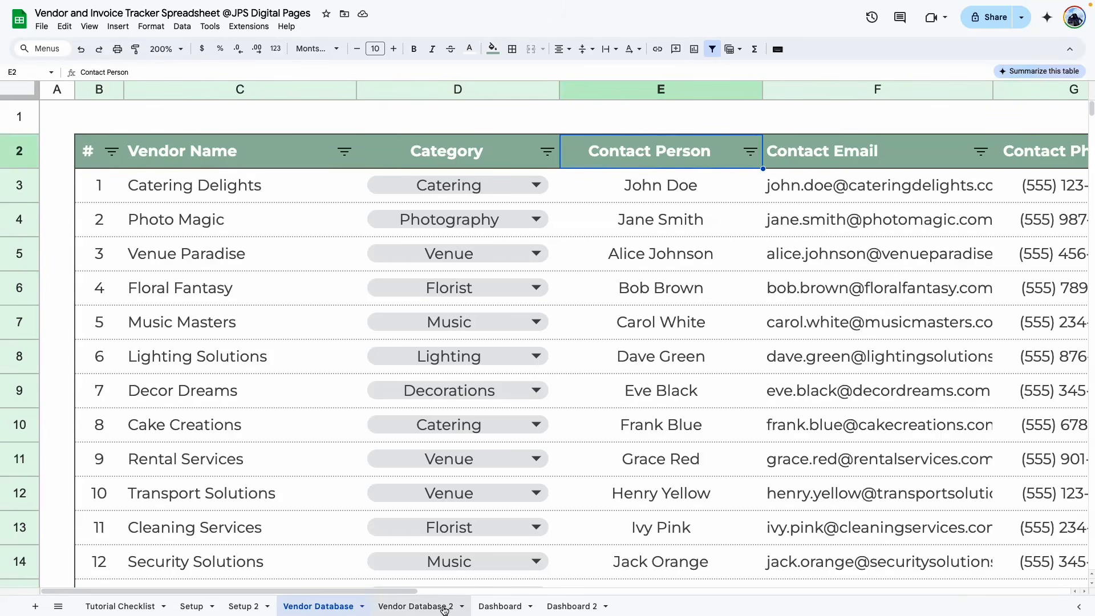
left_click(500, 607)
- Compare the summary fields in K9:L13 on Dashboard with the vendor details columns on Vendor Database 2
left_click_drag(567, 294, 568, 440)
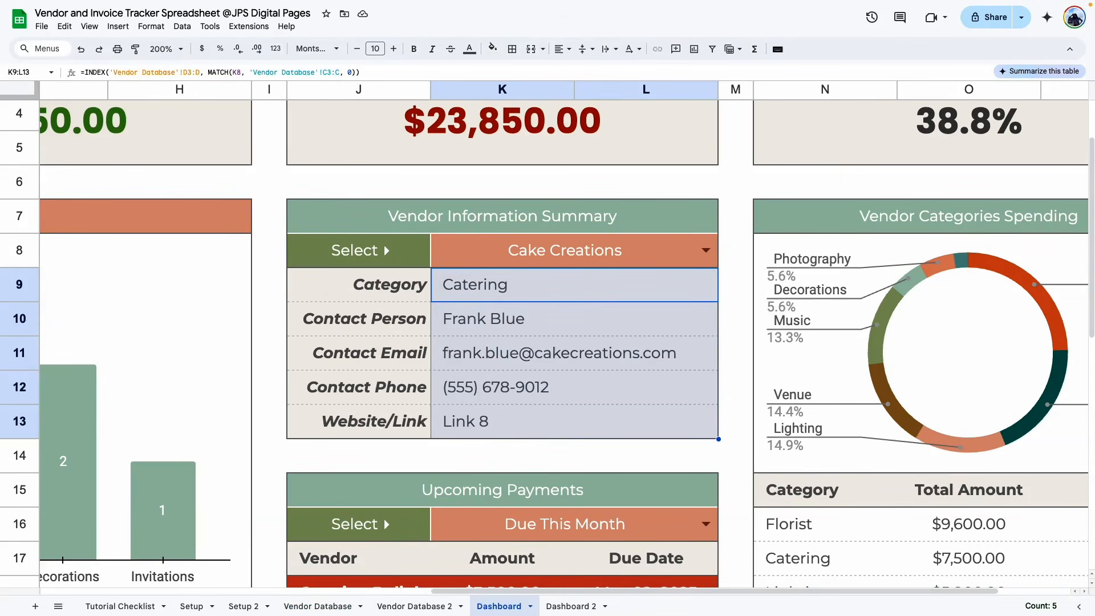
left_click(420, 608)
left_click(273, 194)
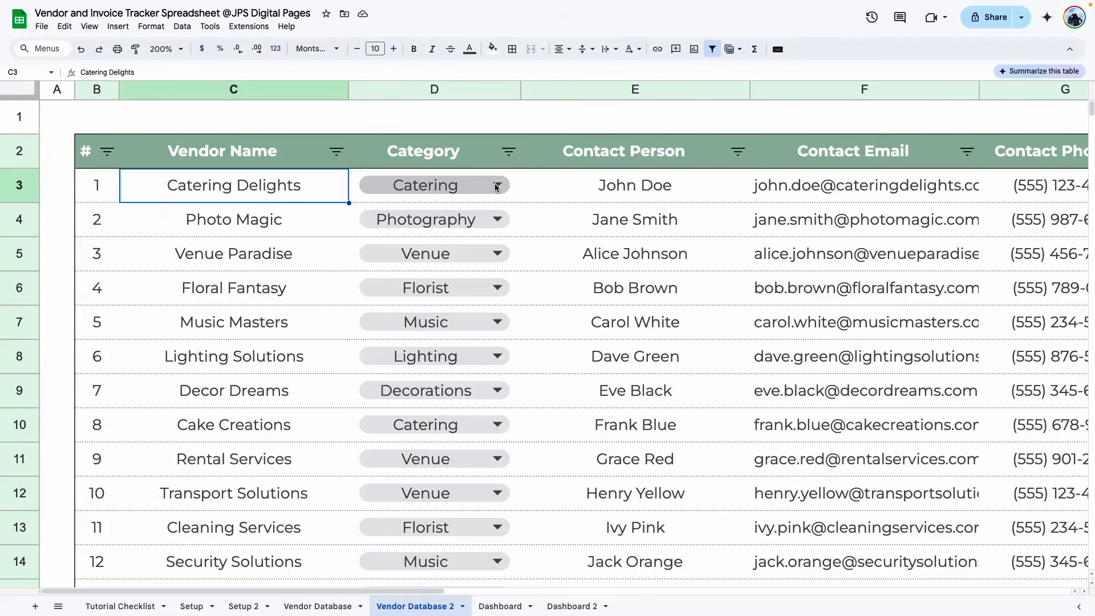
left_click(468, 185)
left_click_drag(476, 182, 576, 359)
- Review the INDEX and MATCH formulas in K9:K13 and the labels in J9:J13 on Dashboard
left_click(500, 606)
left_click(507, 290)
left_click(505, 319)
left_click(511, 368)
left_click(513, 393)
left_click_drag(392, 288, 394, 418)
left_click(522, 415)
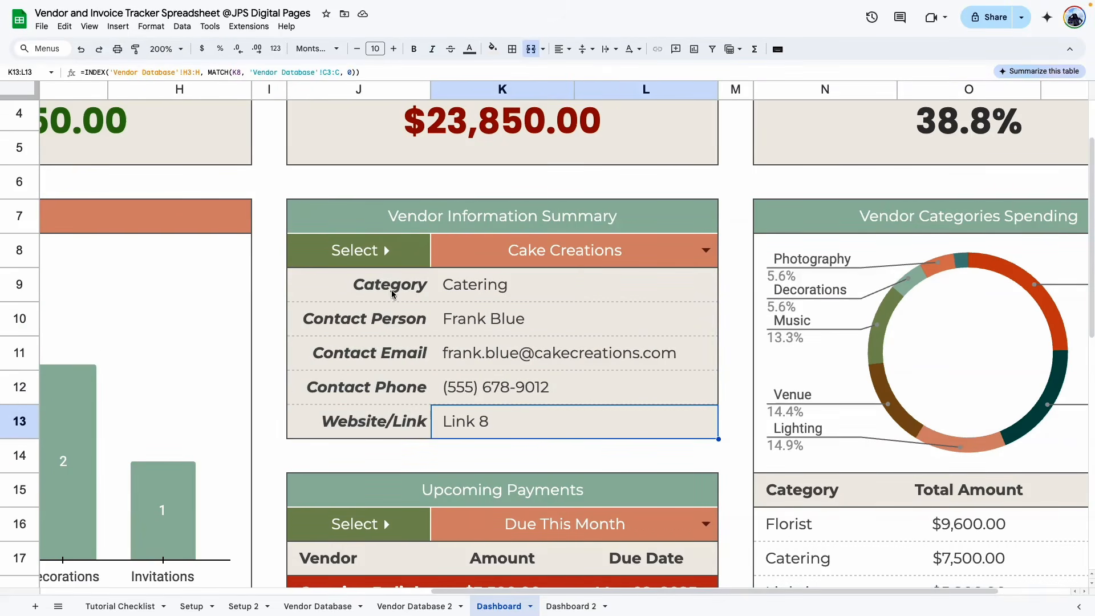
left_click(392, 292)
left_click(391, 318)
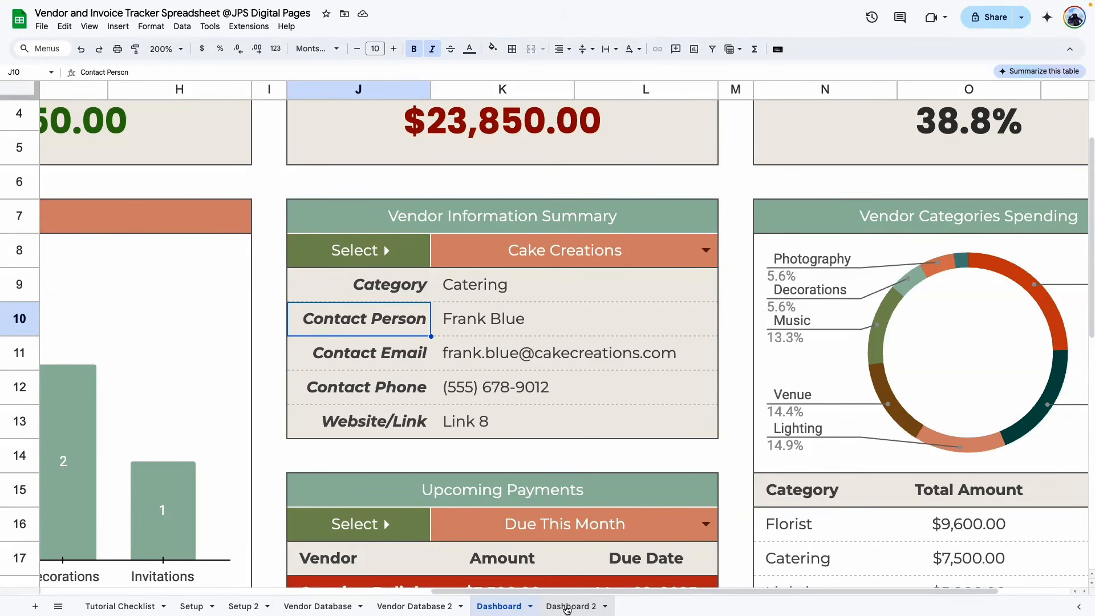
- Enter ='Vendor Database 2'!D2 in J9 on Dashboard 2 to pull in the Category label
left_click(564, 606)
scroll(693, 570, "right", 5)
left_click(648, 390)
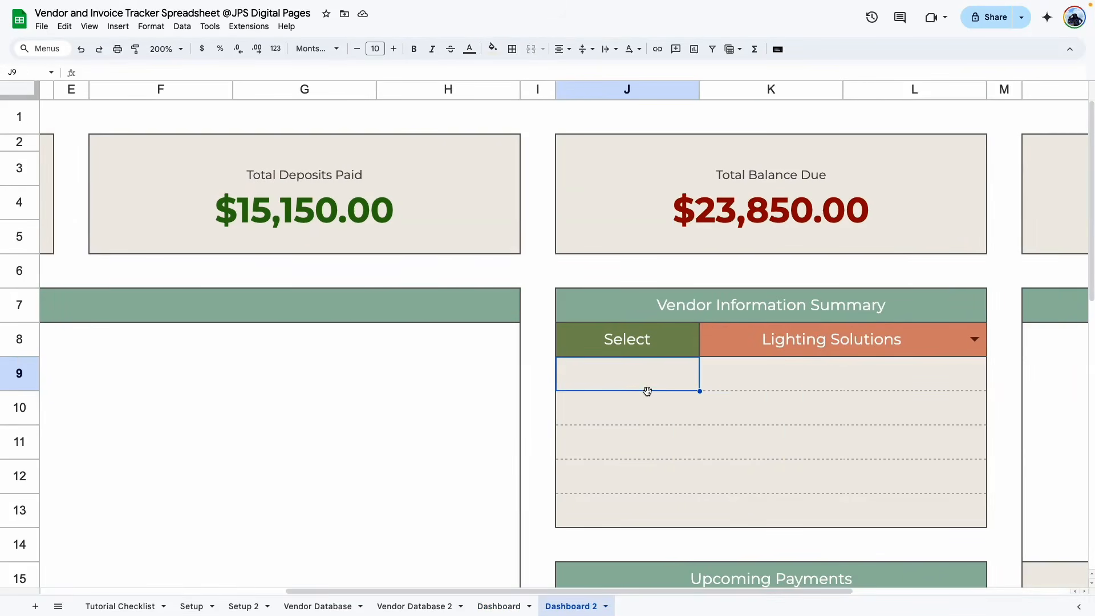
left_click(646, 401)
left_click(646, 428)
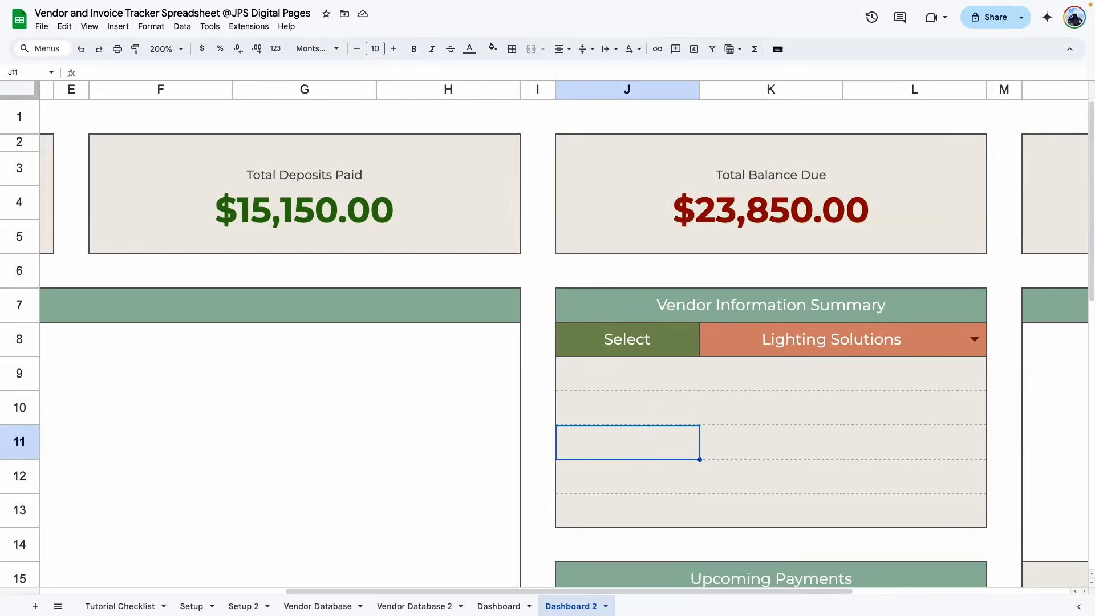
left_click(640, 377)
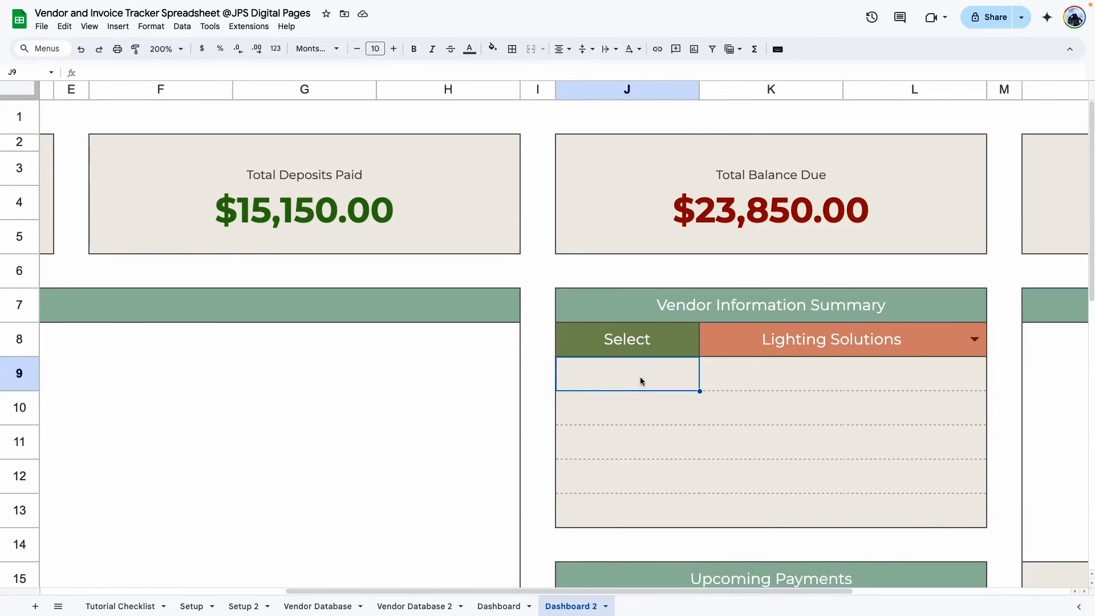
type("=")
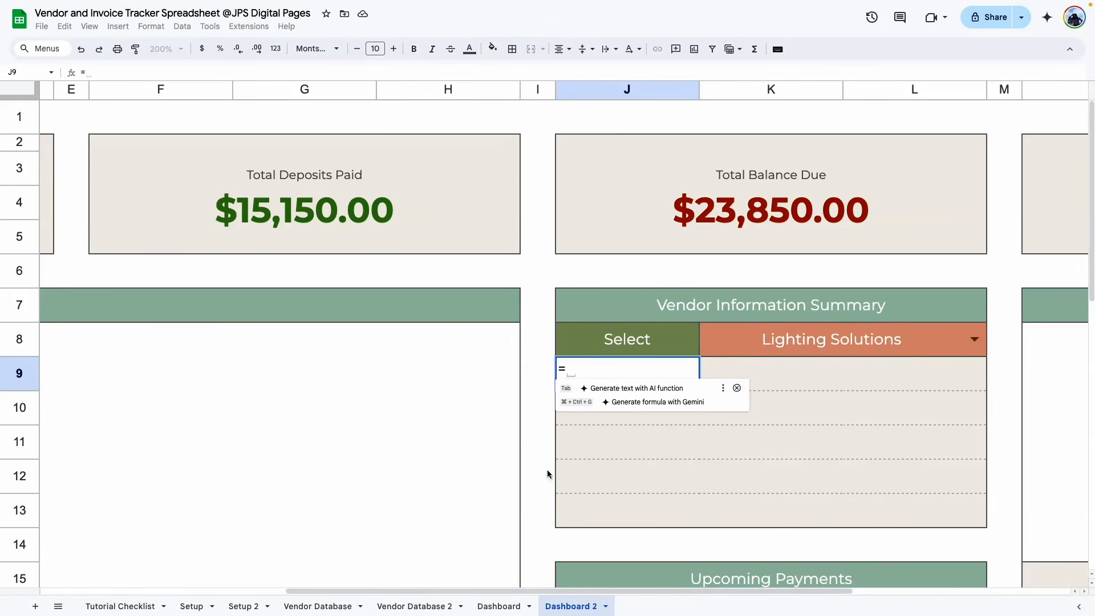
left_click(429, 608)
left_click(433, 159)
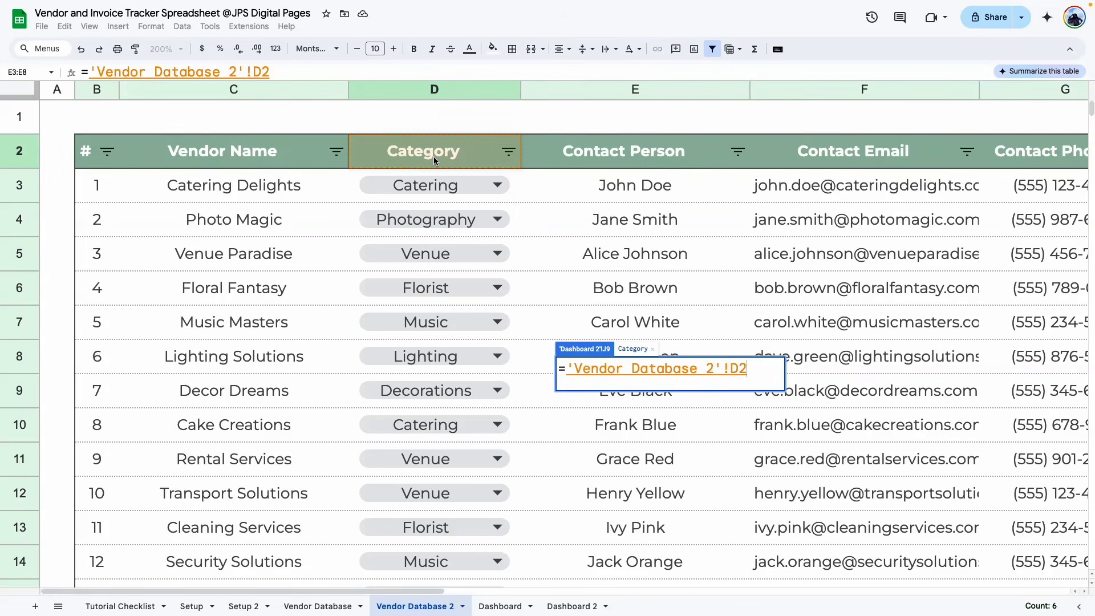
key("Return")
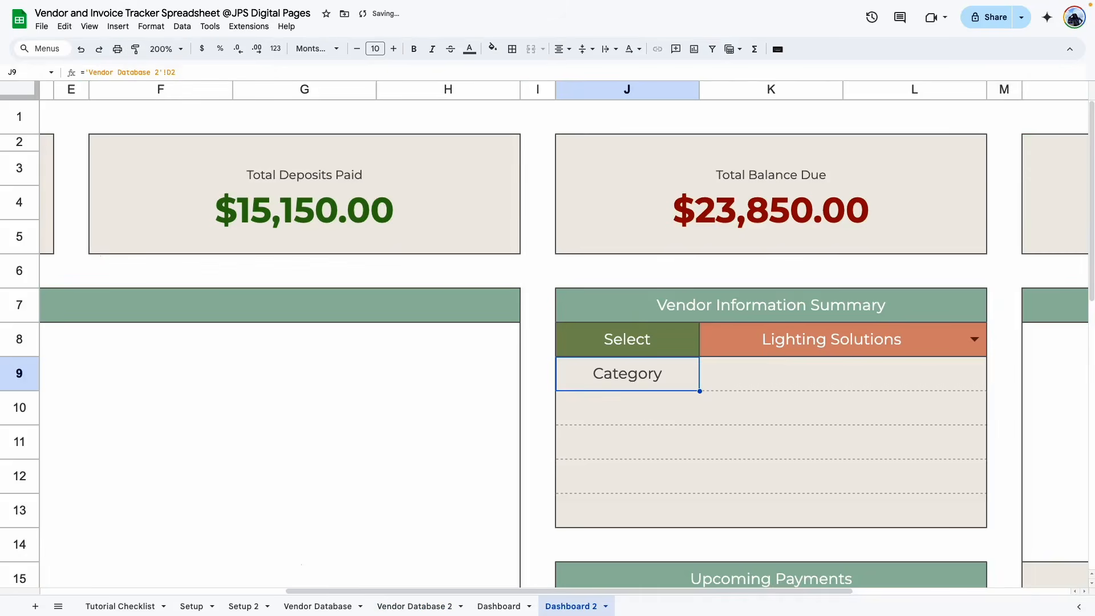
- Enter ='Vendor Database 2'!E2 in J10 on Dashboard 2 for the Contact Person label
left_click(637, 397)
type("=")
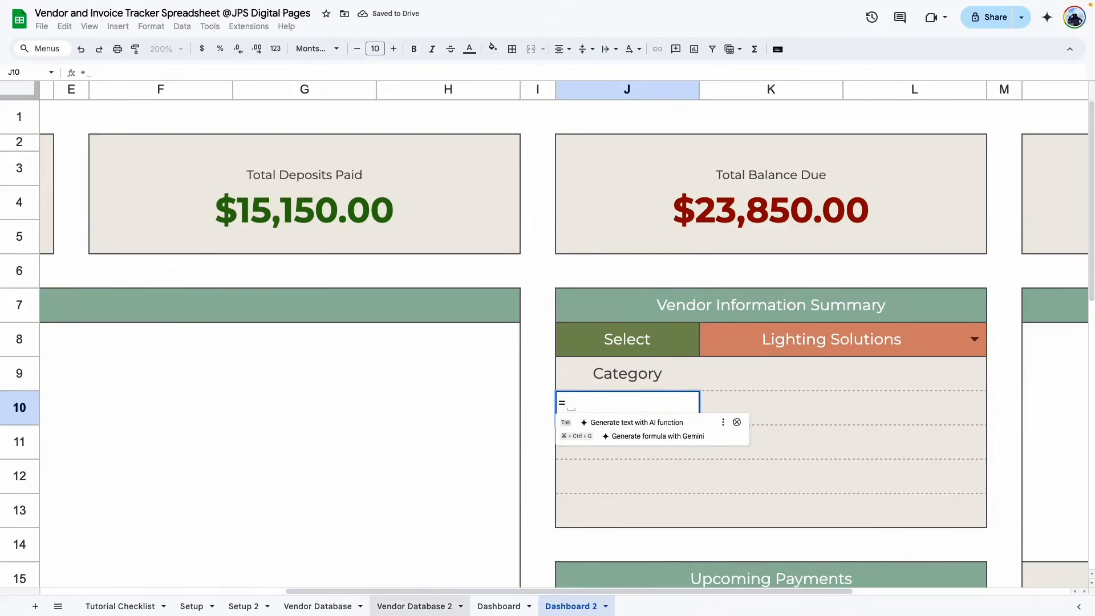
left_click(420, 606)
left_click(592, 164)
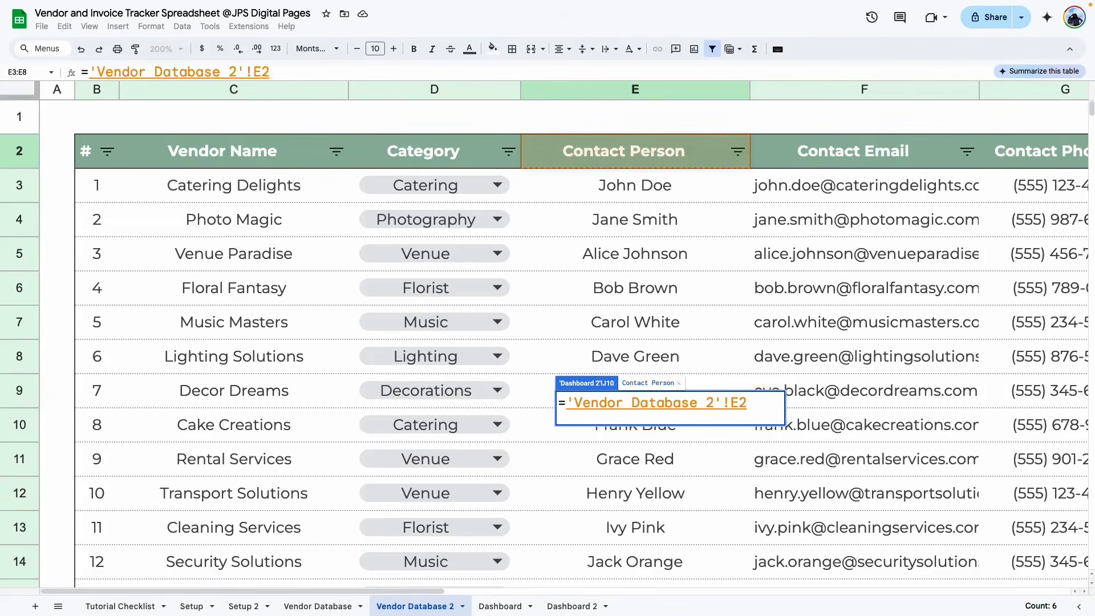
key("Return")
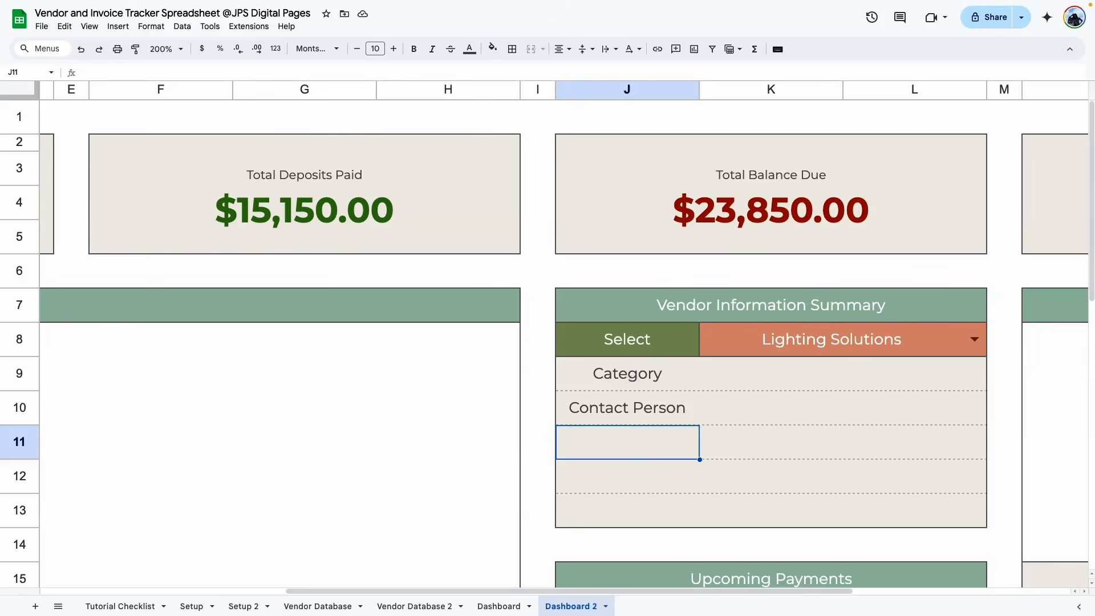
- Enter ='Vendor Database 2'!F2 in J11 on Dashboard 2 for the Contact Email label
type("=")
left_click(414, 606)
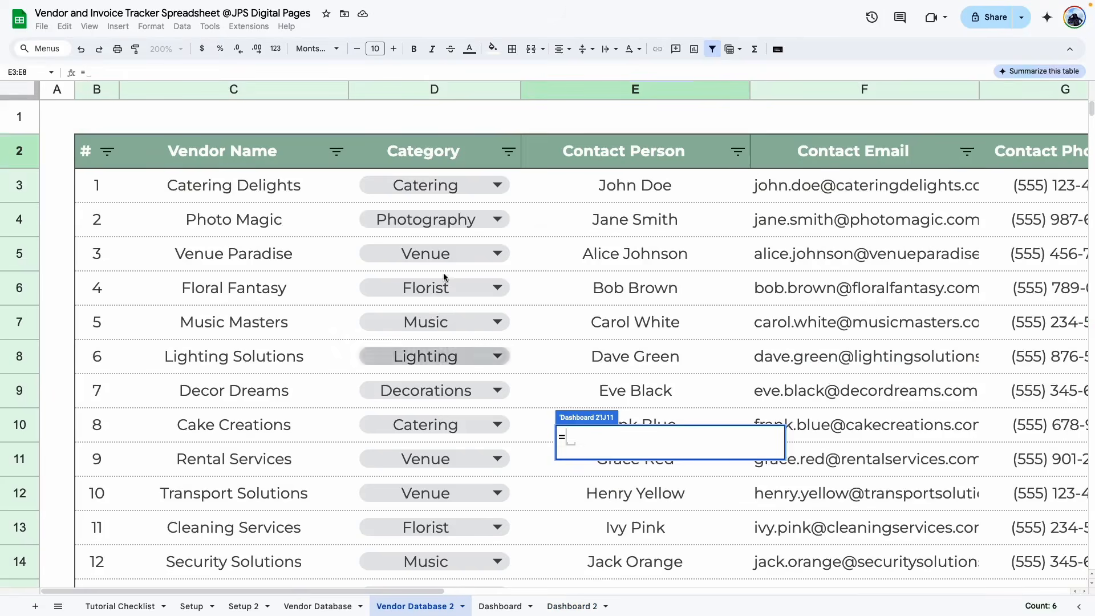
left_click(806, 154)
key("Return")
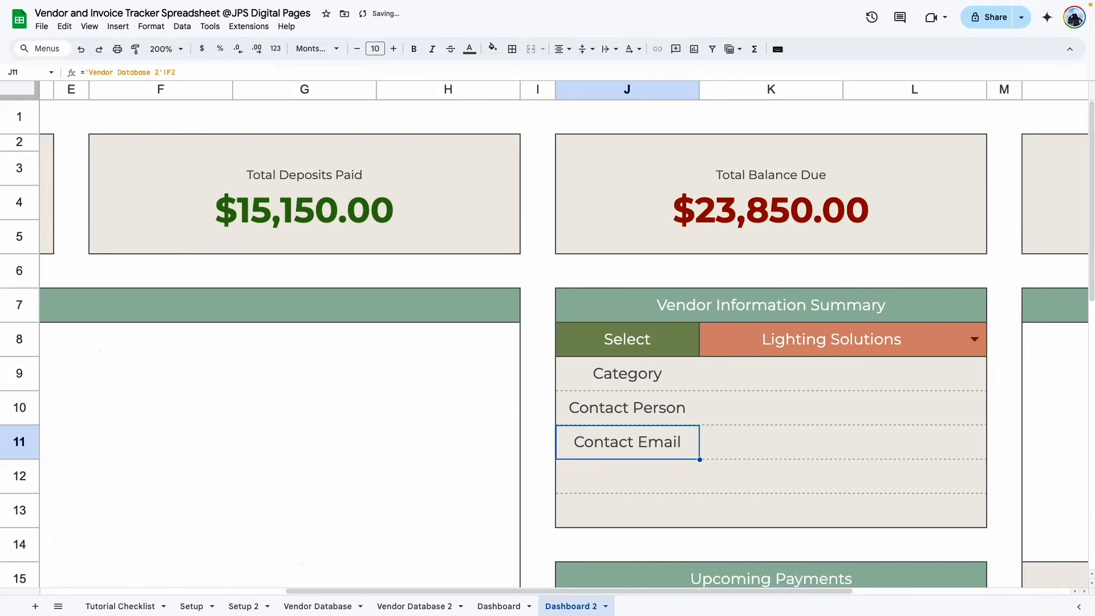
- Link J12 on Dashboard 2 to the Contact Phone header and J13 to the Website/Link header of Vendor Database 2
left_click(625, 474)
type("=")
left_click(415, 606)
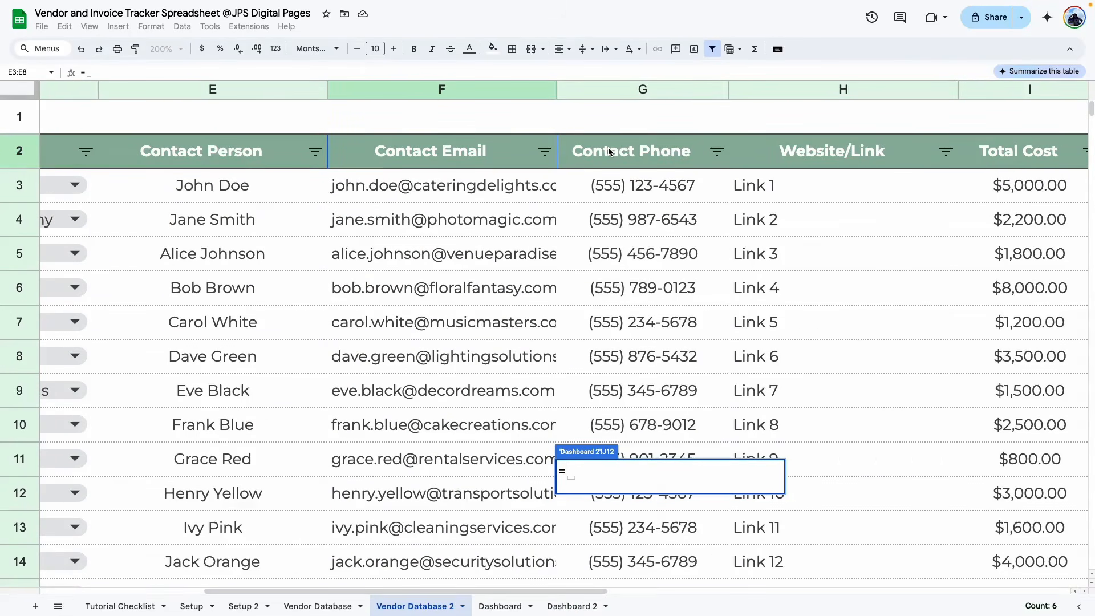
left_click(608, 148)
key("Return")
type("=")
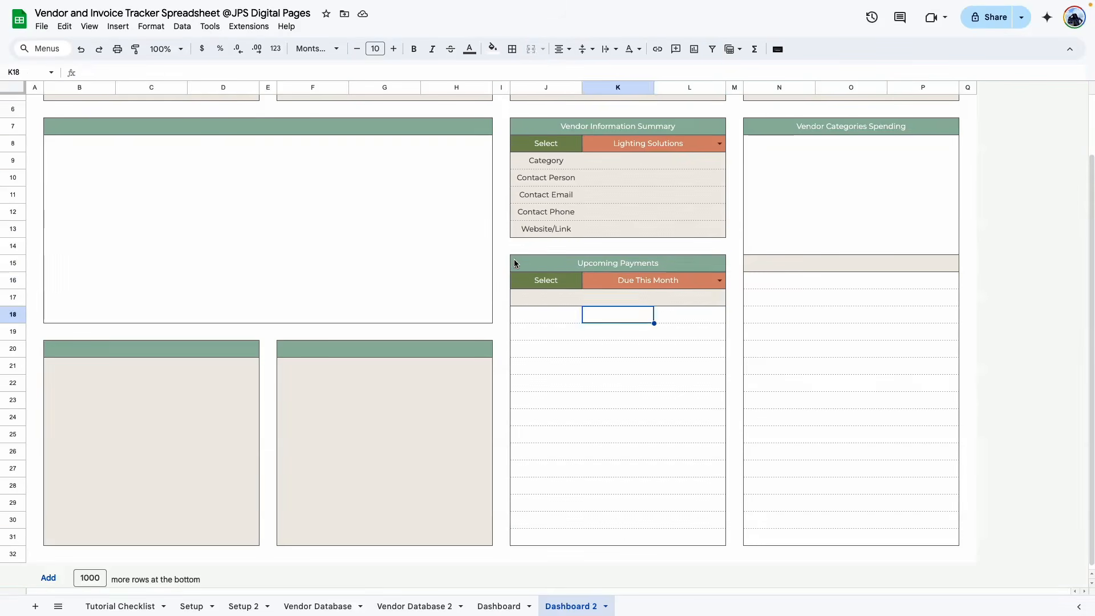
- Extend the Vendor Information Summary with three blank rows above Website/Link, shifting Upcoming Payments down to start at row 18
left_click_drag(545, 263, 659, 358)
left_click_drag(545, 229, 657, 212)
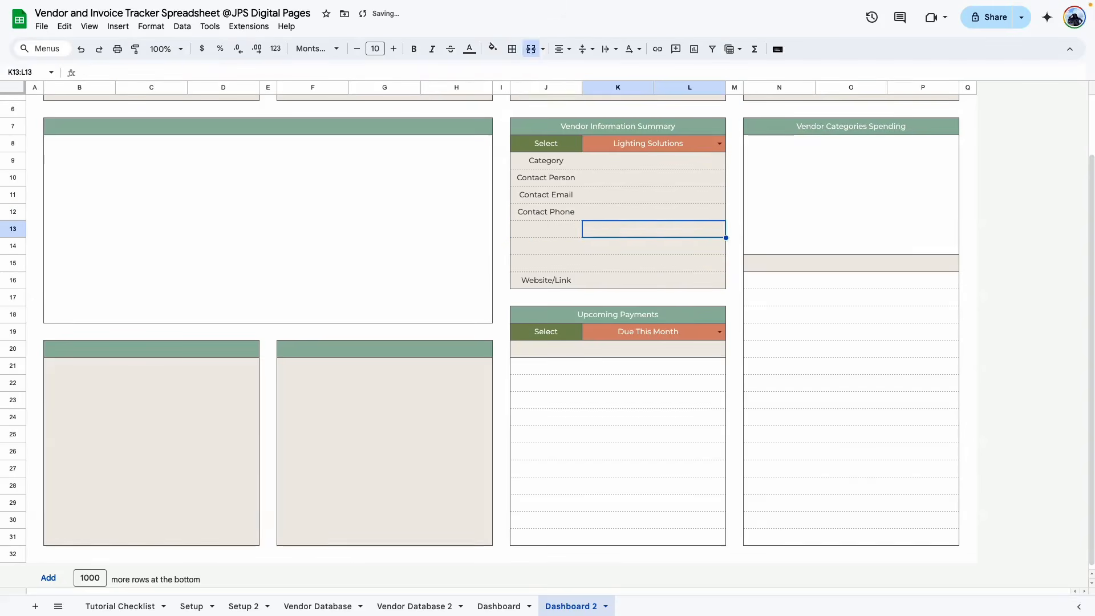
- Undo the three-row extension of the Vendor Information Summary so Website/Link sits directly below Contact Phone again
left_click(541, 232)
left_click(539, 246)
left_click(546, 263)
left_click(608, 267)
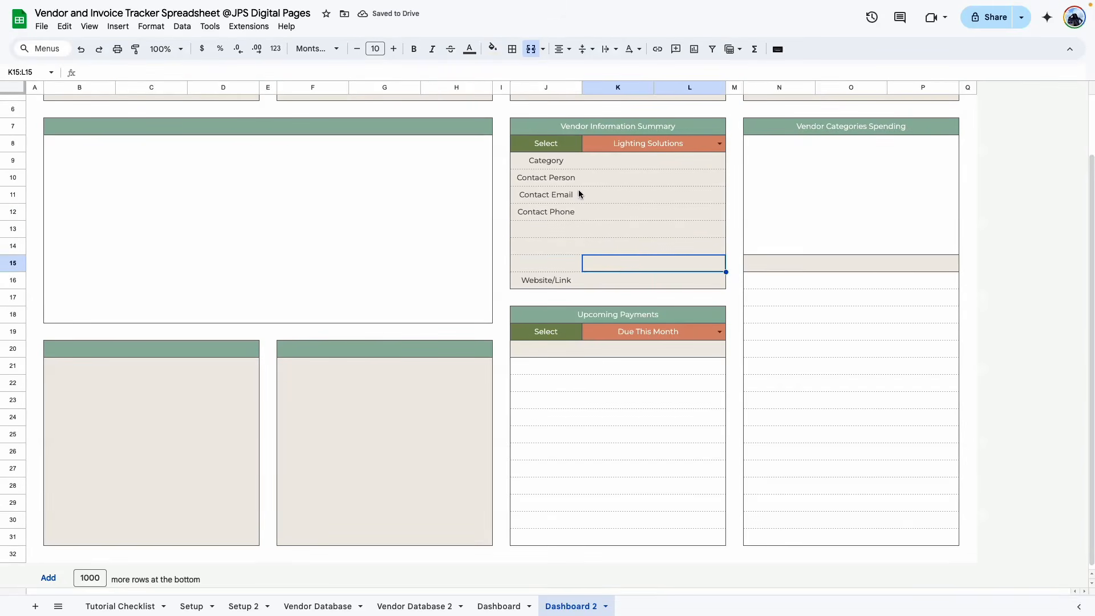
key("super+z")
key("super+z")
key("super+z")
key("super+z")
- Right-align the labels in J9:J13 of the Vendor Information Summary and make them bold and italic
left_click_drag(558, 164, 564, 228)
left_click(561, 49)
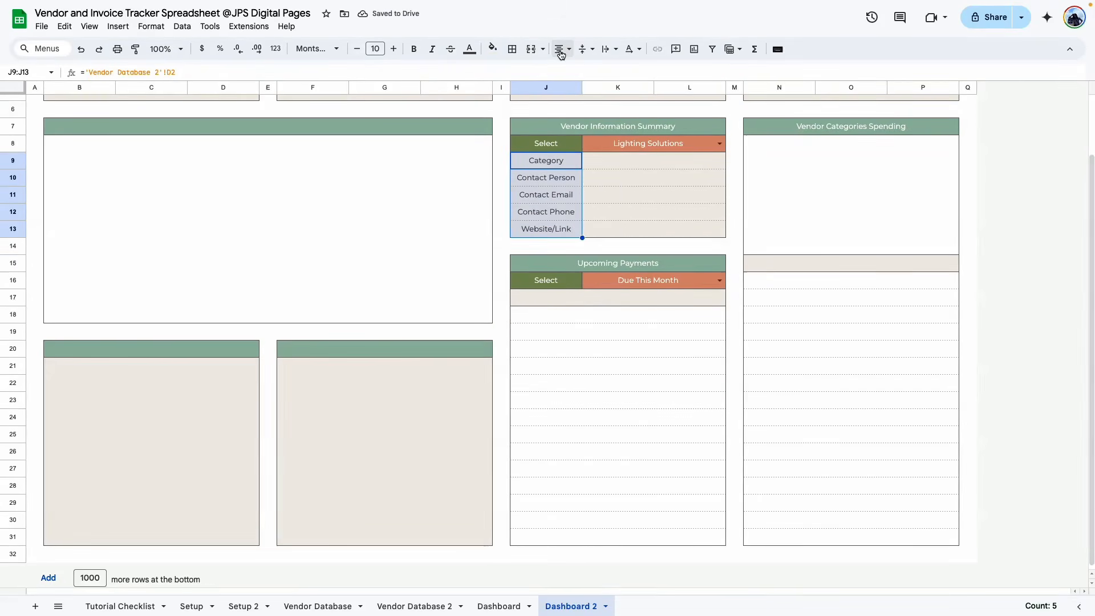
left_click(581, 73)
key("super+b")
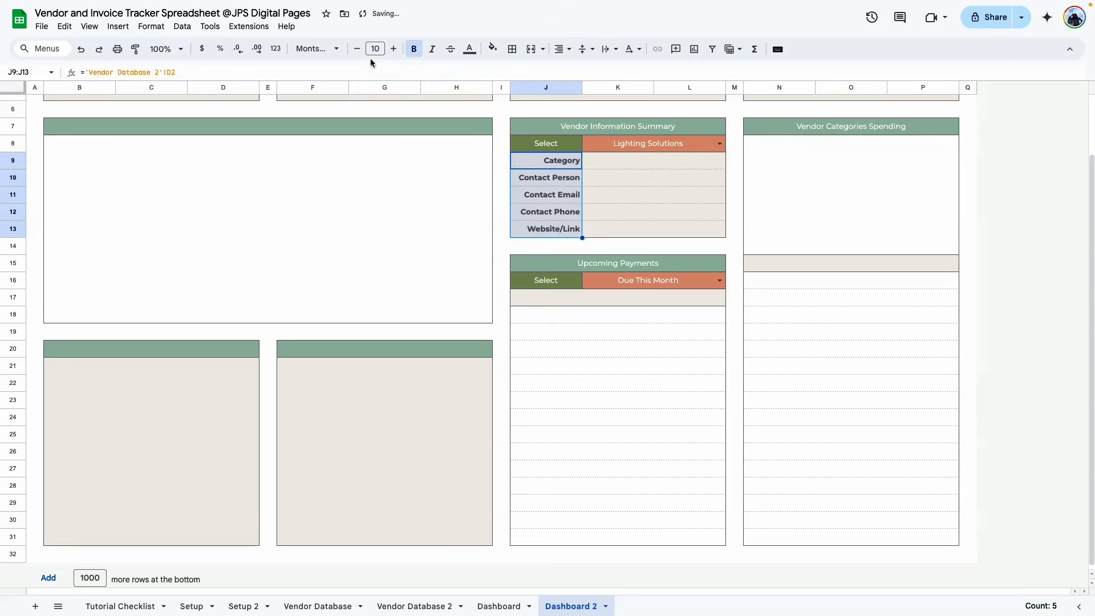
left_click(433, 49)
- Left-align the value cells K9:L13 of the Vendor Information Summary
key("Right")
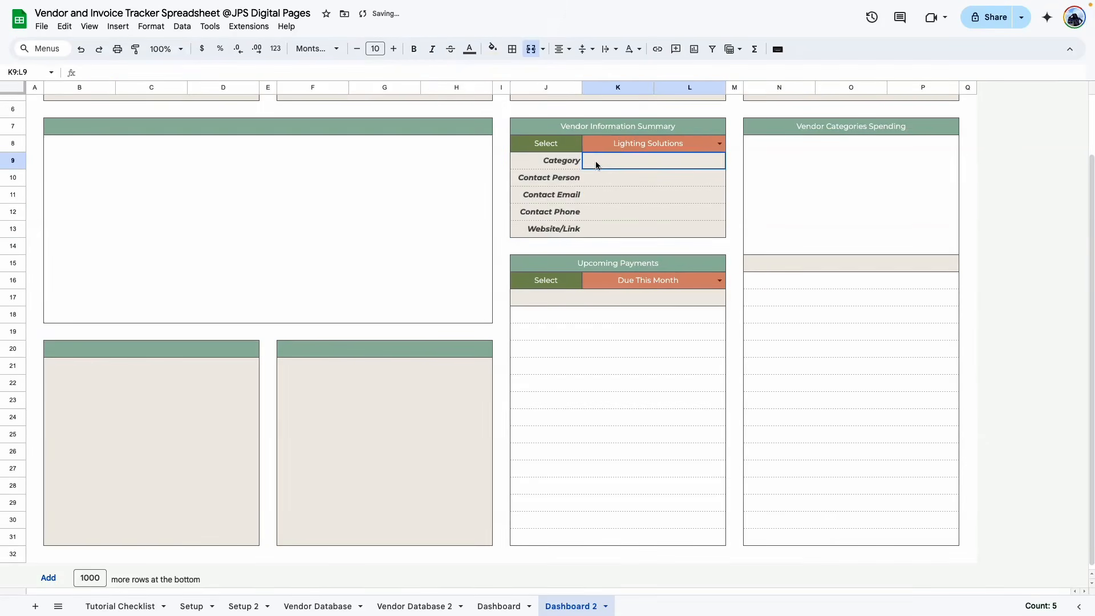
key("shift+Down")
key("shift+Down")
key("shift+Down")
key("shift+Down")
left_click(561, 50)
left_click(563, 72)
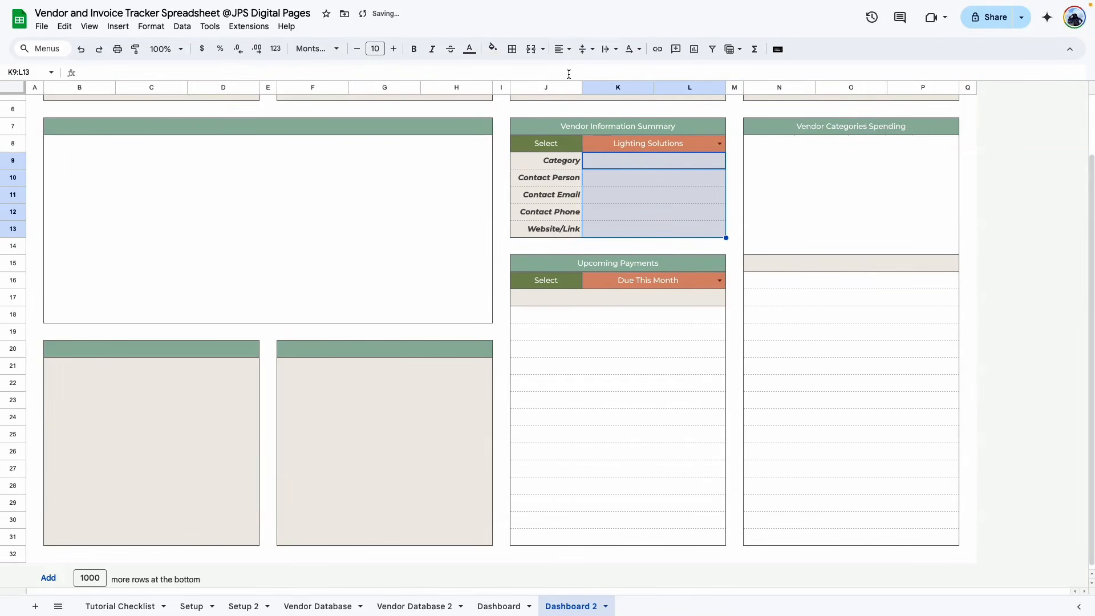
left_click(612, 198)
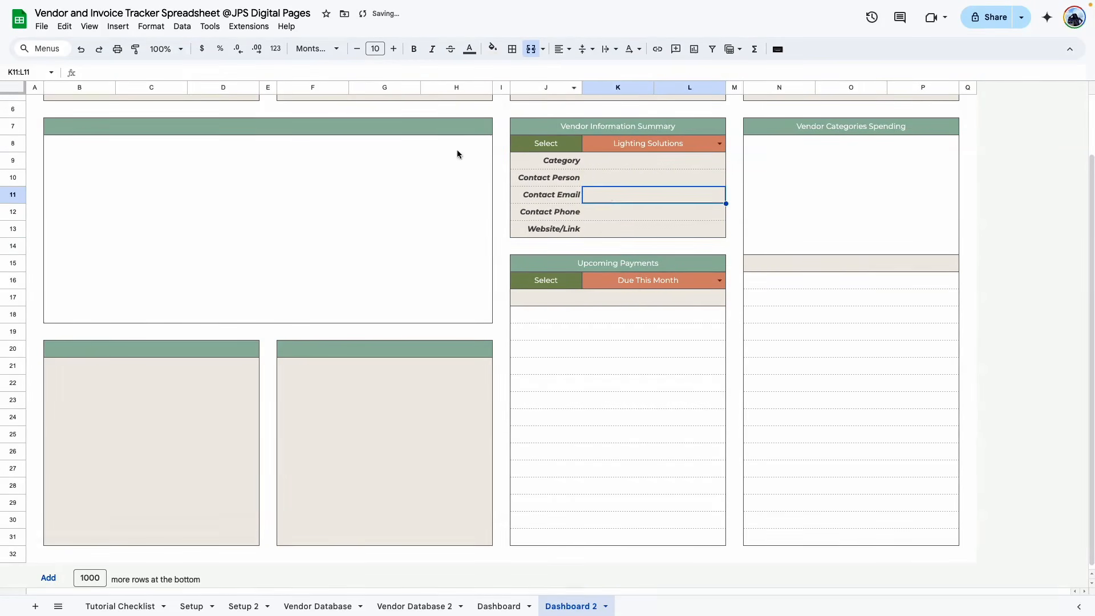
- Copy the Category INDEX-MATCH formula from K9 on Dashboard into K9 on Dashboard 2
left_click(612, 166)
left_click(499, 606)
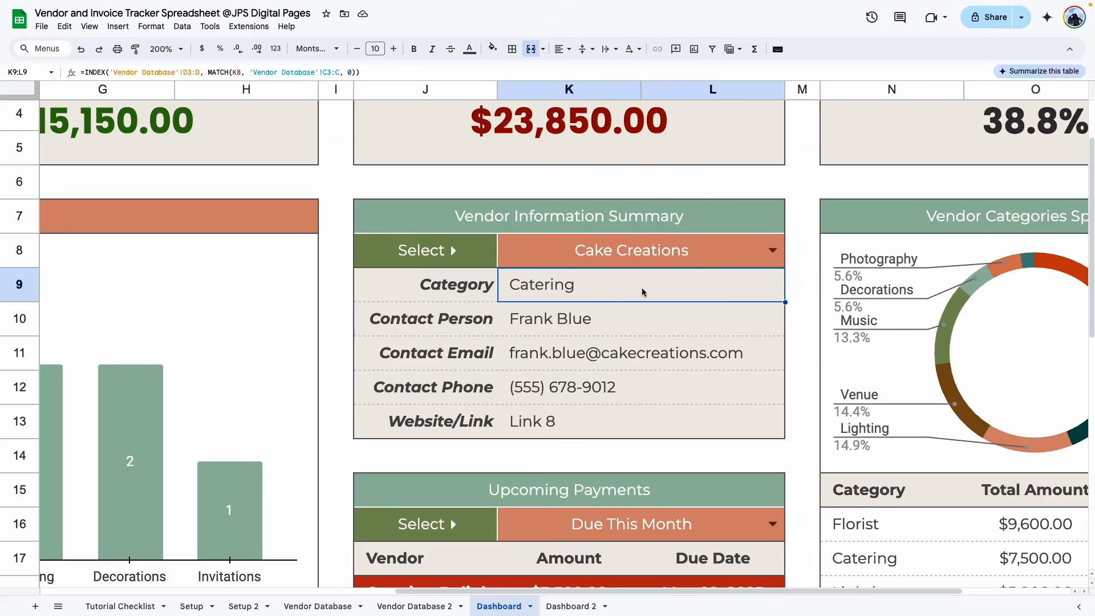
double_click(576, 284)
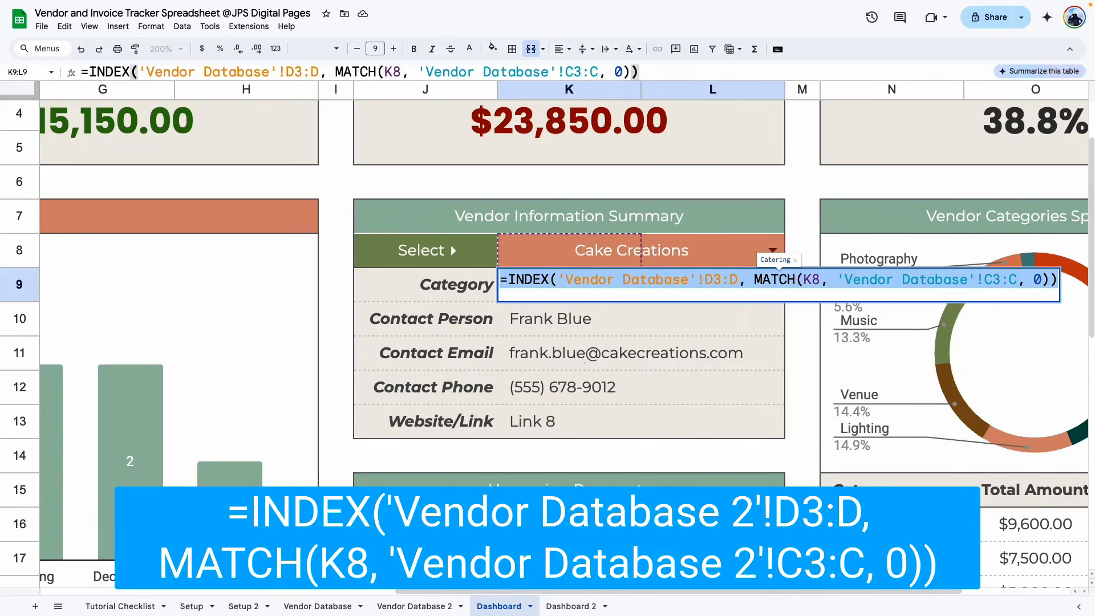
key("Return")
left_click(570, 606)
scroll(589, 285, "right", 5)
double_click(551, 240)
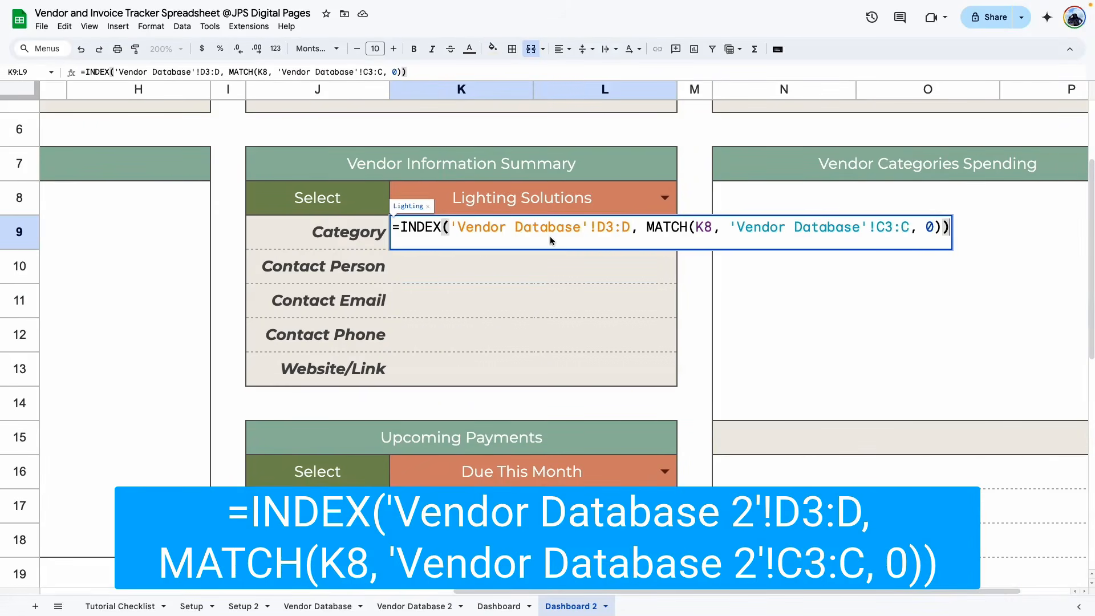
- Point both ranges in K9 to the second database: =INDEX('Vendor Database 2'!D3:D, MATCH(K8, 'Vendor Database 2'!C3:C, 0))
left_click(579, 226)
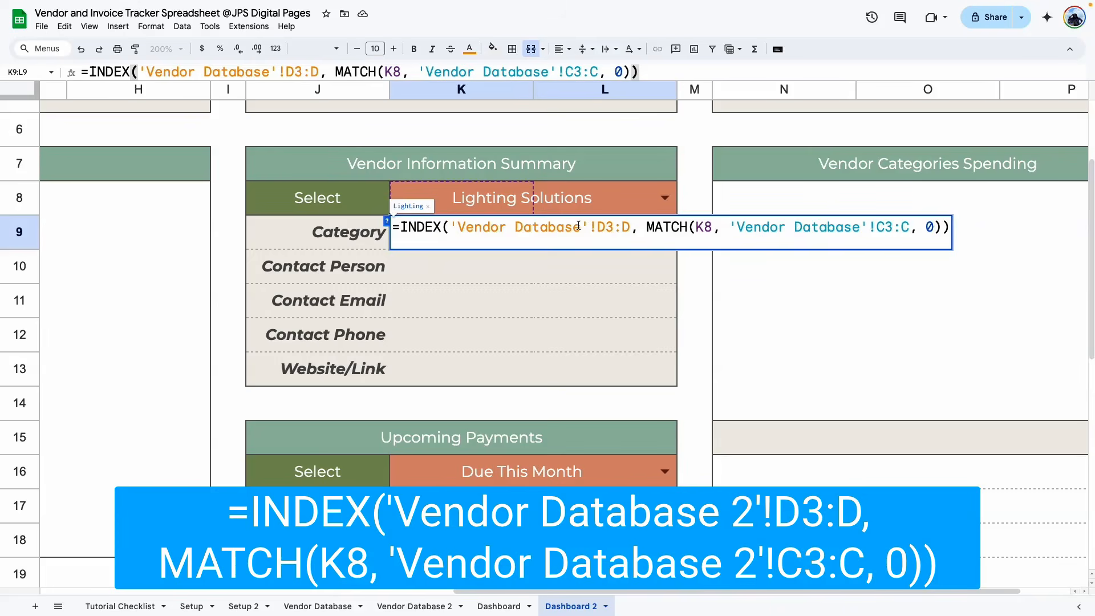
type("2")
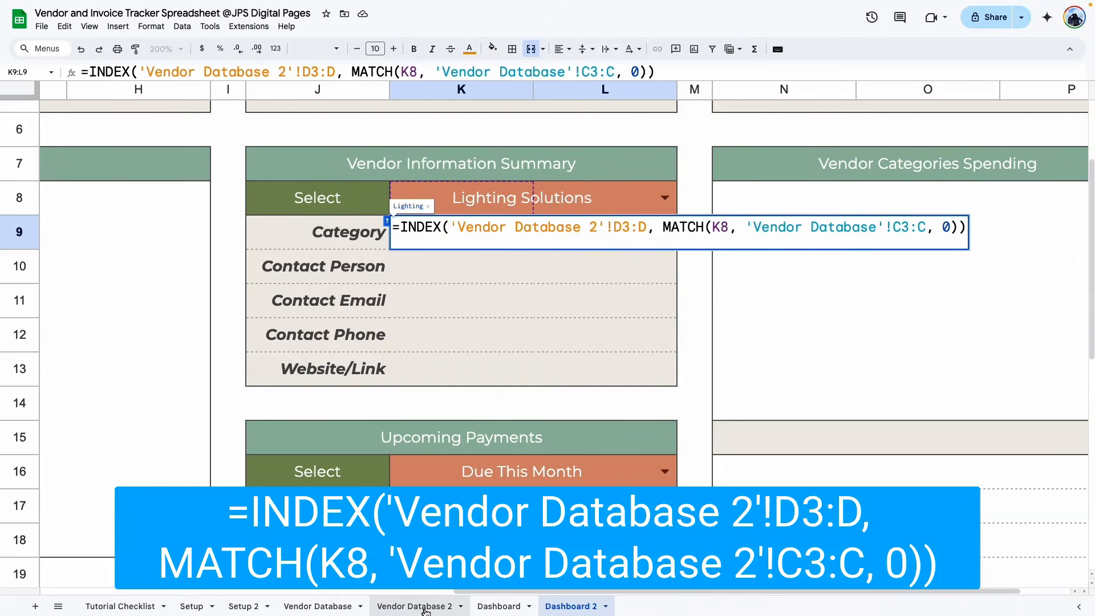
left_click(877, 226)
type("2")
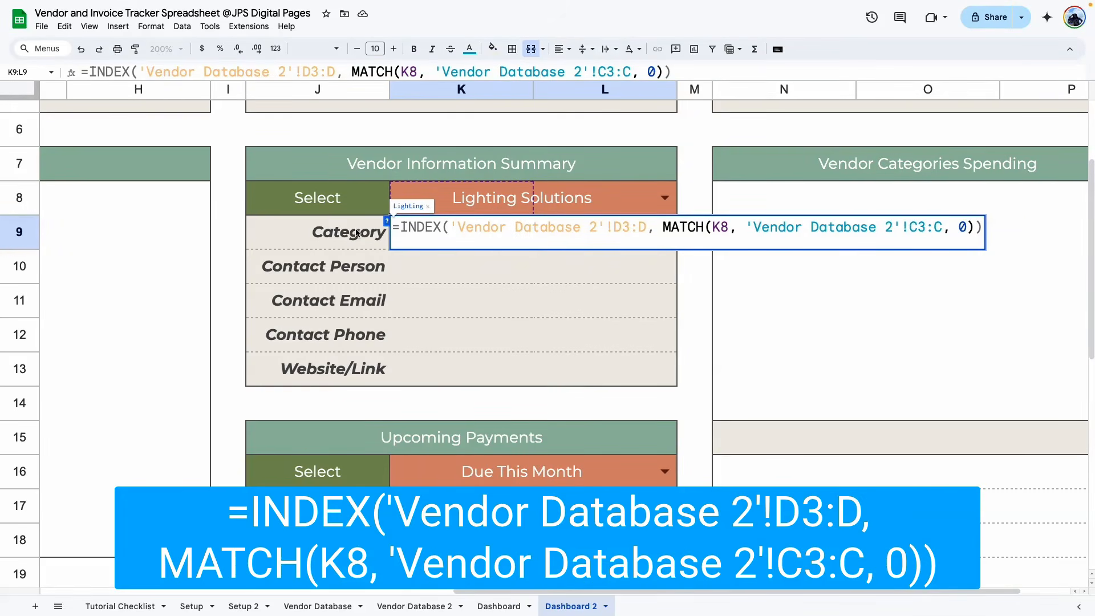
key("Return")
key("Return")
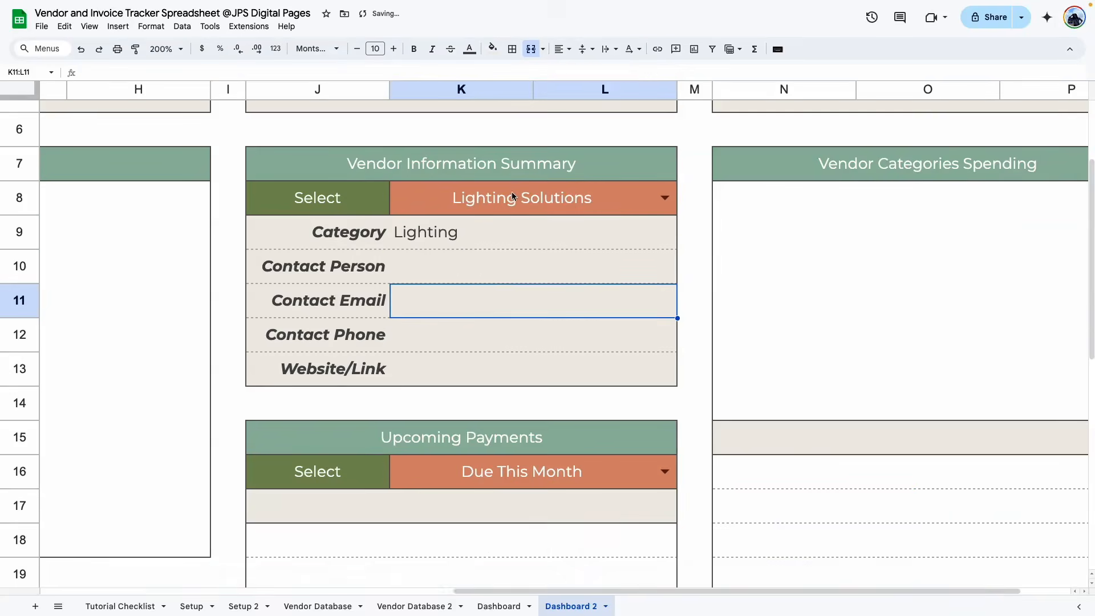
- Compare the selected vendor and its category with the Lighting Solutions row in Vendor Database 2
left_click(511, 191)
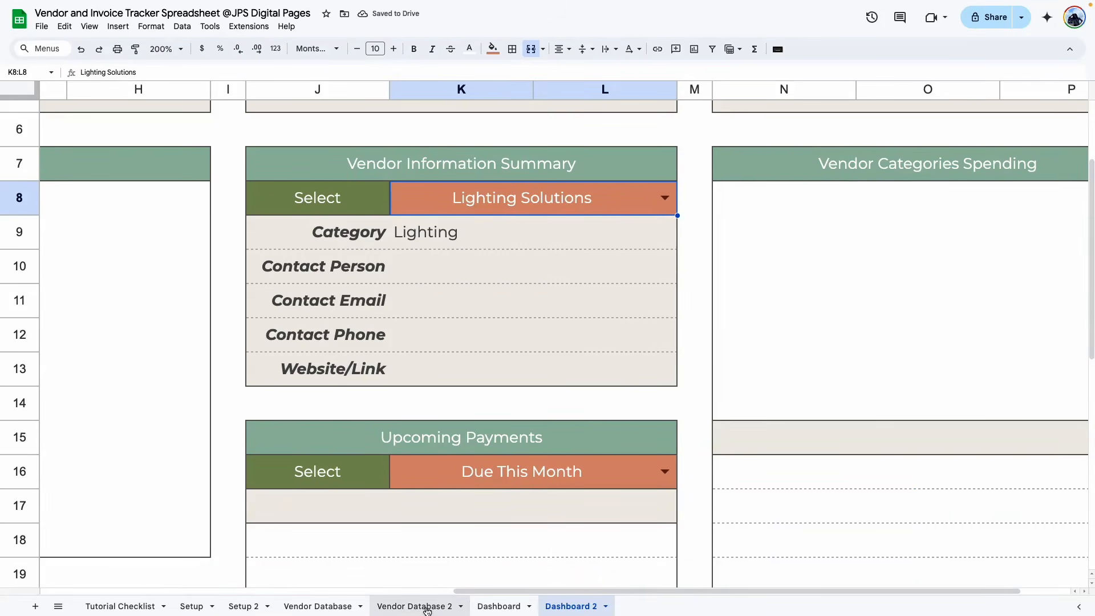
left_click(426, 607)
left_click(283, 215)
scroll(289, 359, "down", 5)
scroll(290, 371, "up", 5)
left_click(279, 265)
key("Down")
key("Down")
key("Down")
key("shift+space")
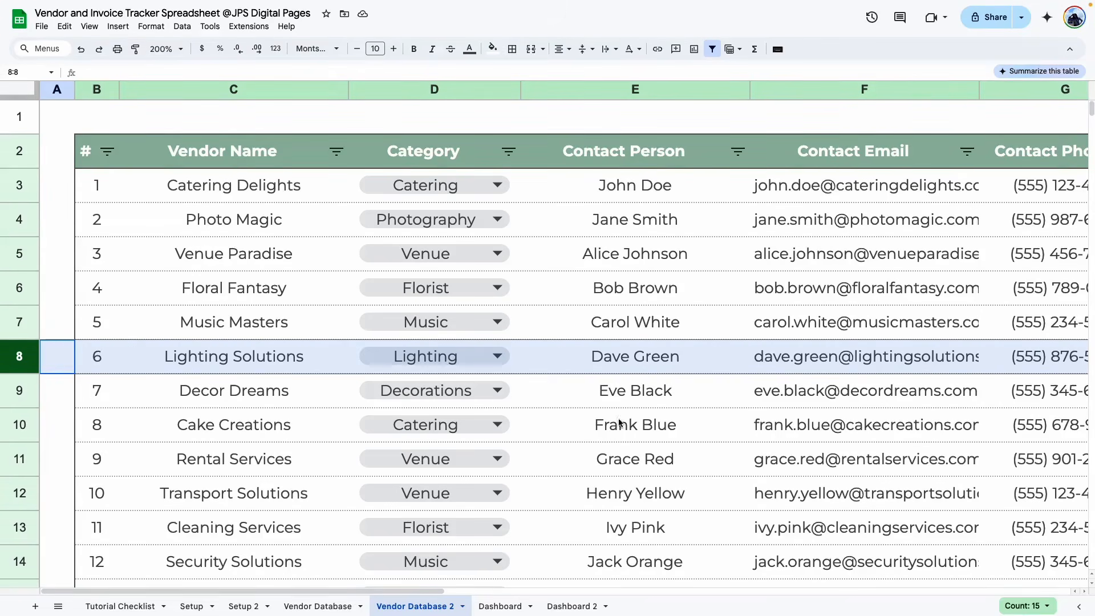
- Copy the Category formula from K9 on Dashboard 2 into K10 for the Contact Person
left_click(572, 606)
triple_click(409, 226)
key("ctrl+c")
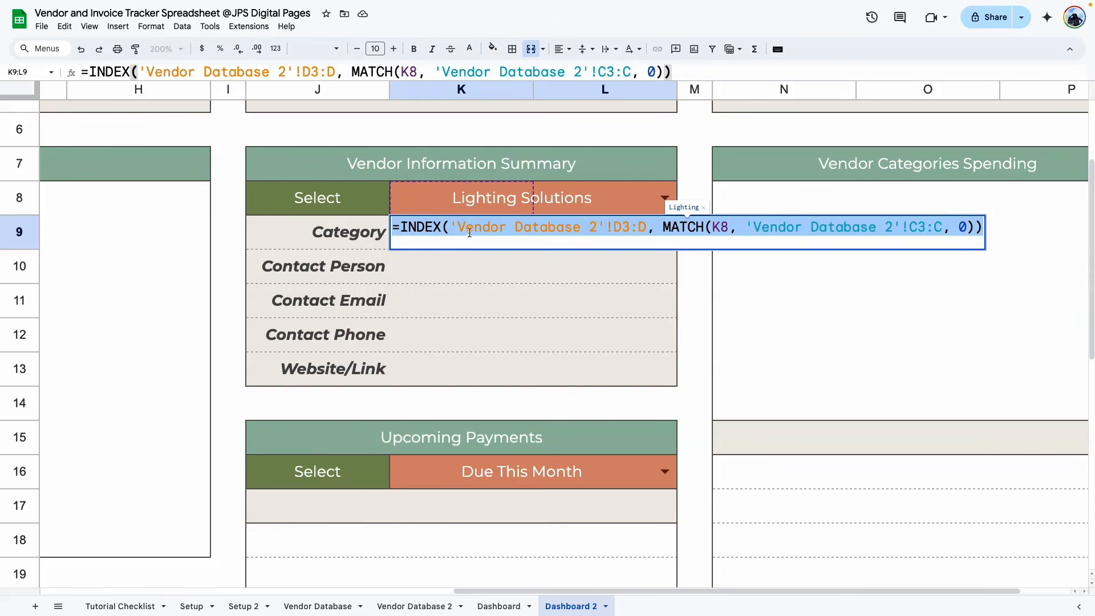
key("Return")
double_click(449, 265)
key("ctrl+v")
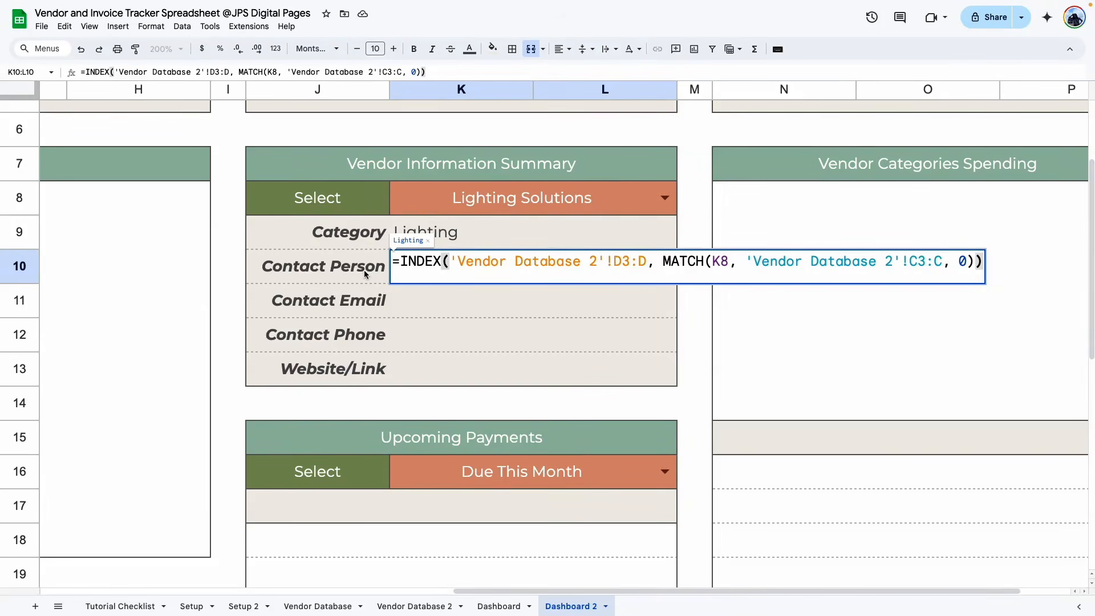
- Change the INDEX range of the Contact Person formula in K10 to 'Vendor Database 2'!E3:E
left_click(619, 262)
key("BackSpace")
type("e")
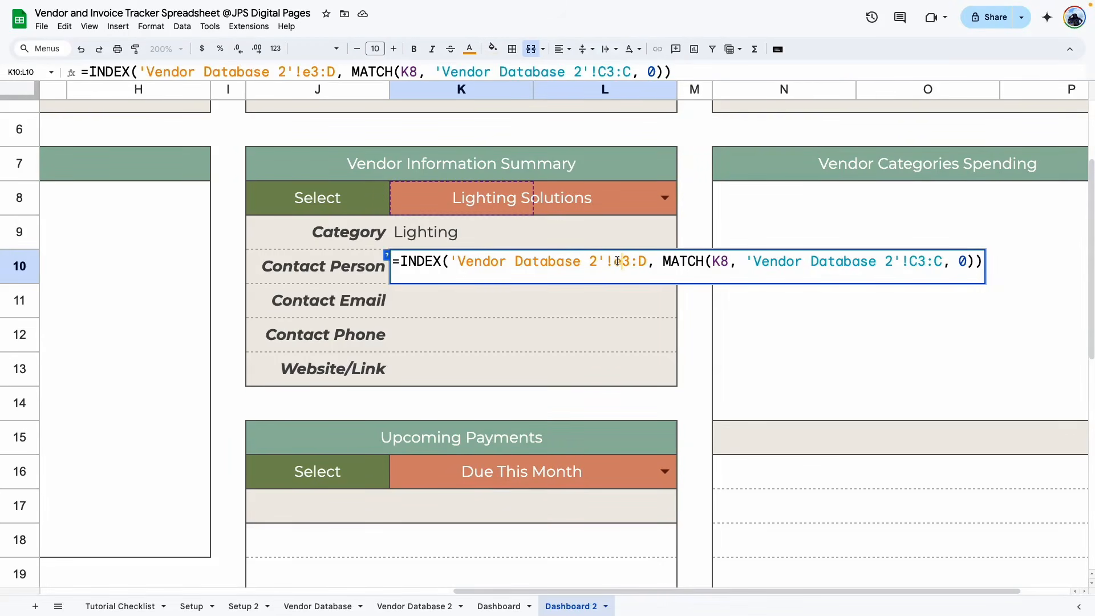
double_click(640, 261)
type("e")
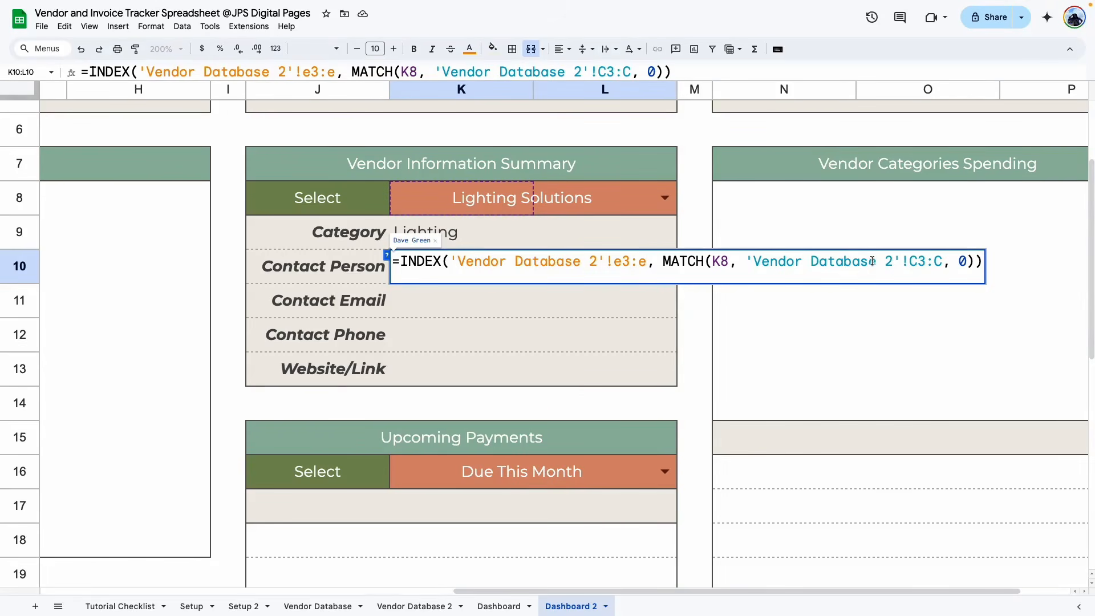
key("Return")
left_click(435, 274)
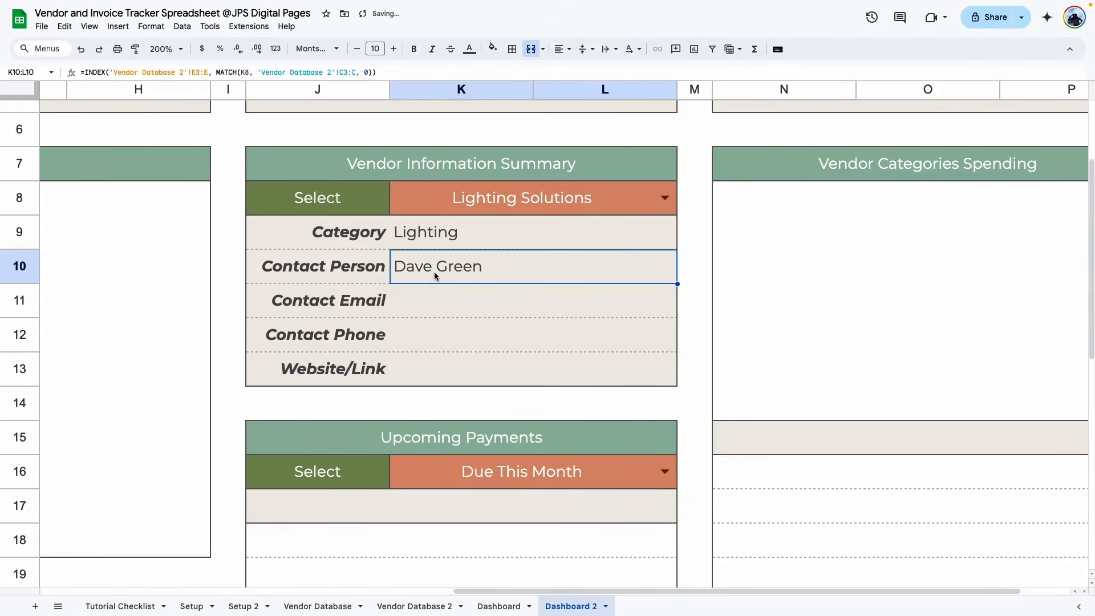
- Reuse the INDEX-MATCH formula in K11 for the Contact Email, with 'Vendor Database 2'!F3:F as the INDEX range
double_click(421, 297)
key("super+v")
left_click_drag(614, 296, 621, 296)
type("f")
left_click_drag(638, 296, 646, 295)
type("f")
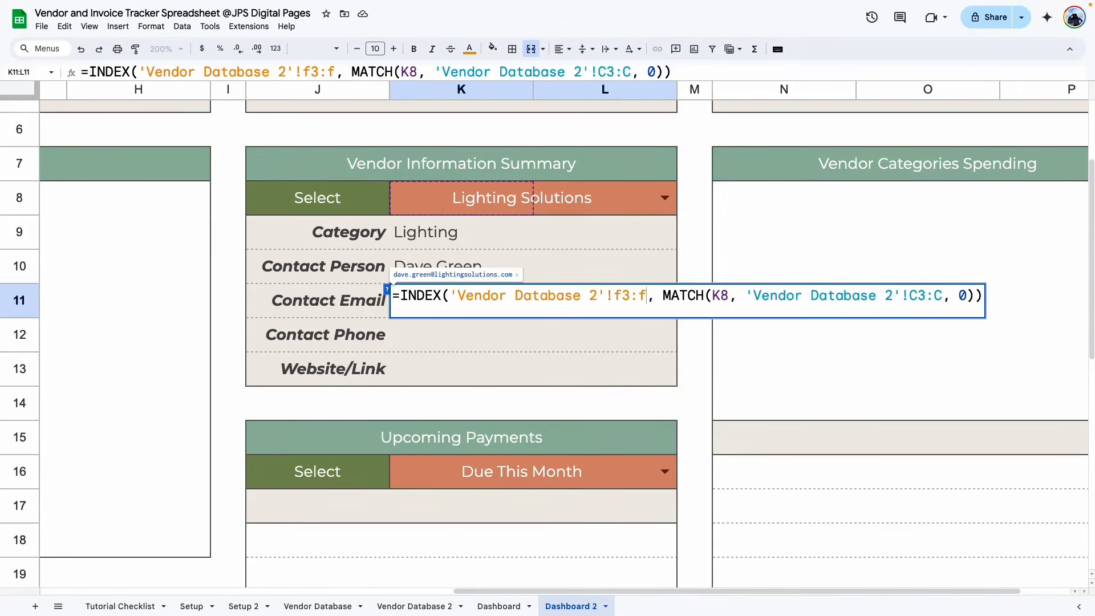
key("Return")
- Reuse the INDEX-MATCH formula for Contact Phone in K12, using column G, and for Website/Link in K13 with its own column
double_click(471, 325)
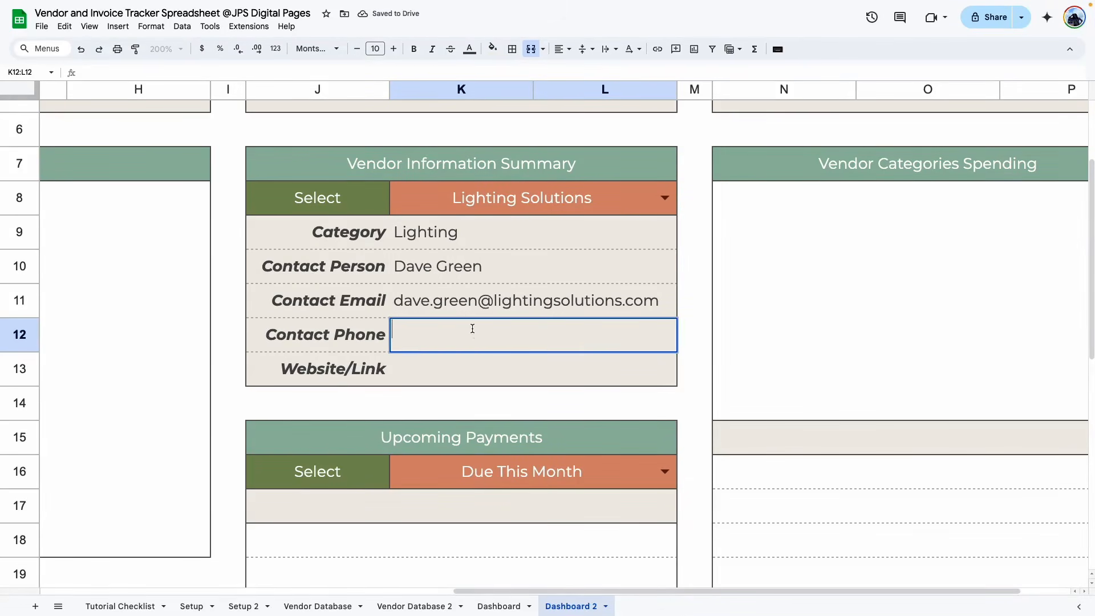
key("super+v")
left_click_drag(614, 329, 622, 329)
type("g")
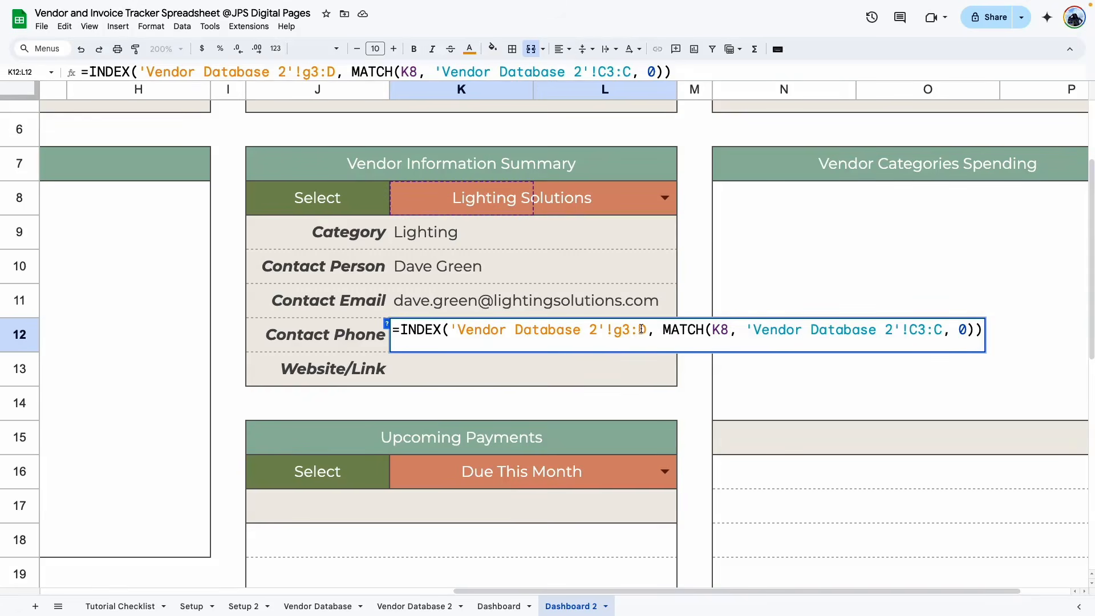
key("Return")
left_click_drag(641, 364, 647, 364)
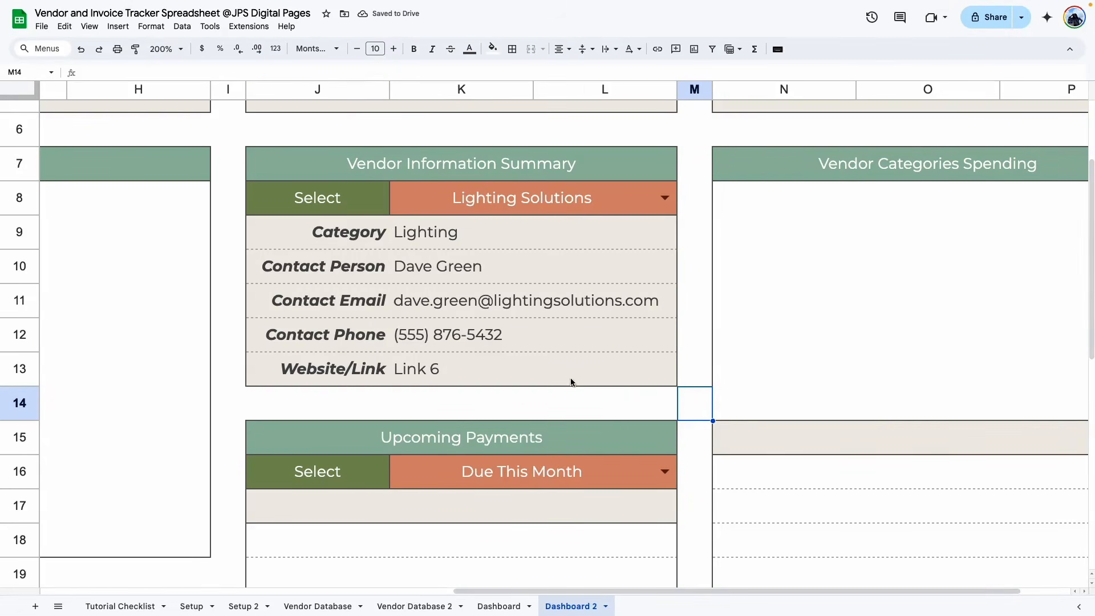
- Set the vendor selector of the Vendor Information Summary to Decor Dreams
left_click(665, 196)
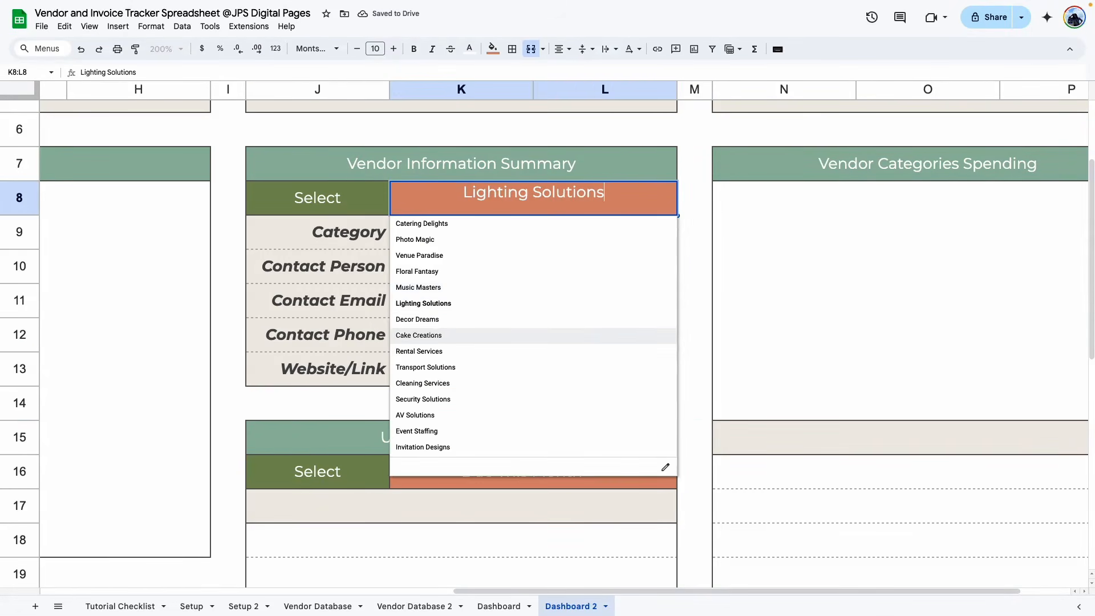
left_click(438, 324)
left_click(690, 305)
- Try the Due Today, Due This Week and Due This Month options of Upcoming Payments on the finished Dashboard sheet
scroll(693, 302, "down", 1)
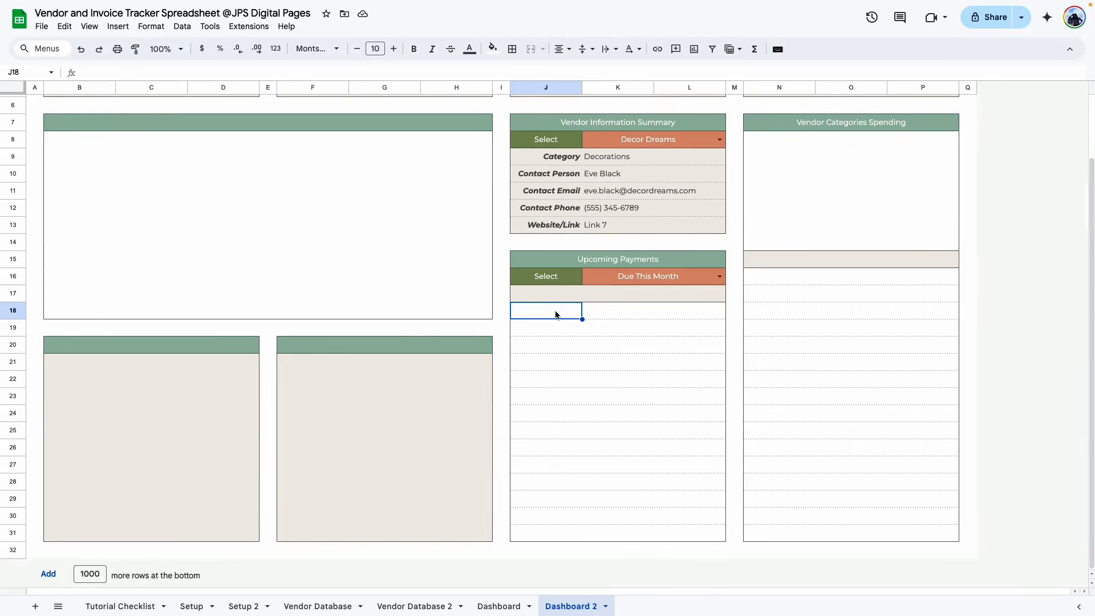
left_click_drag(549, 313, 685, 517)
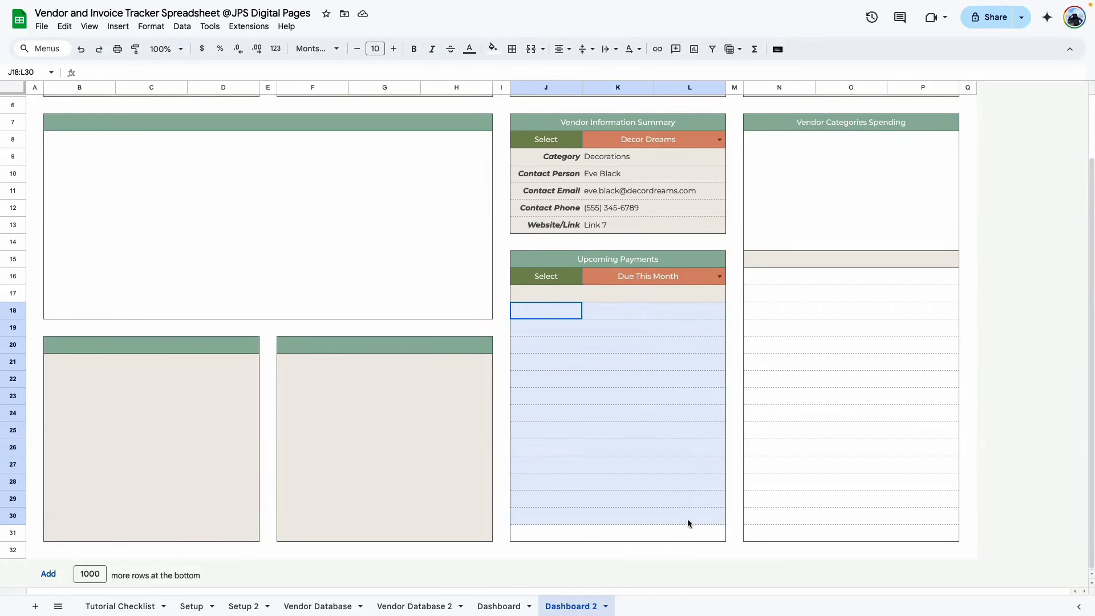
left_click(500, 606)
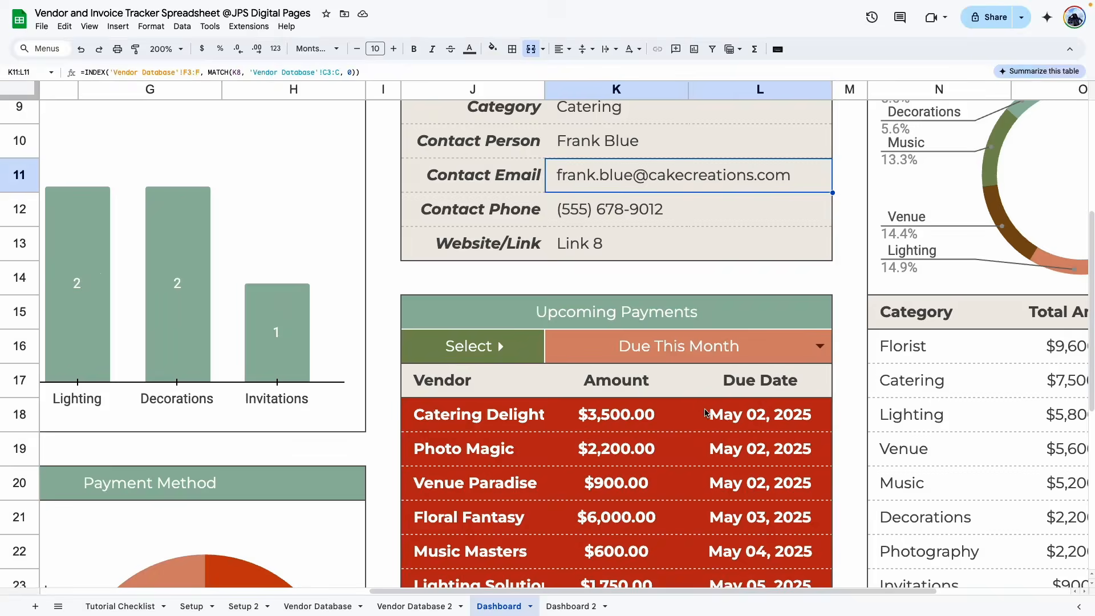
scroll(701, 403, "down", 1)
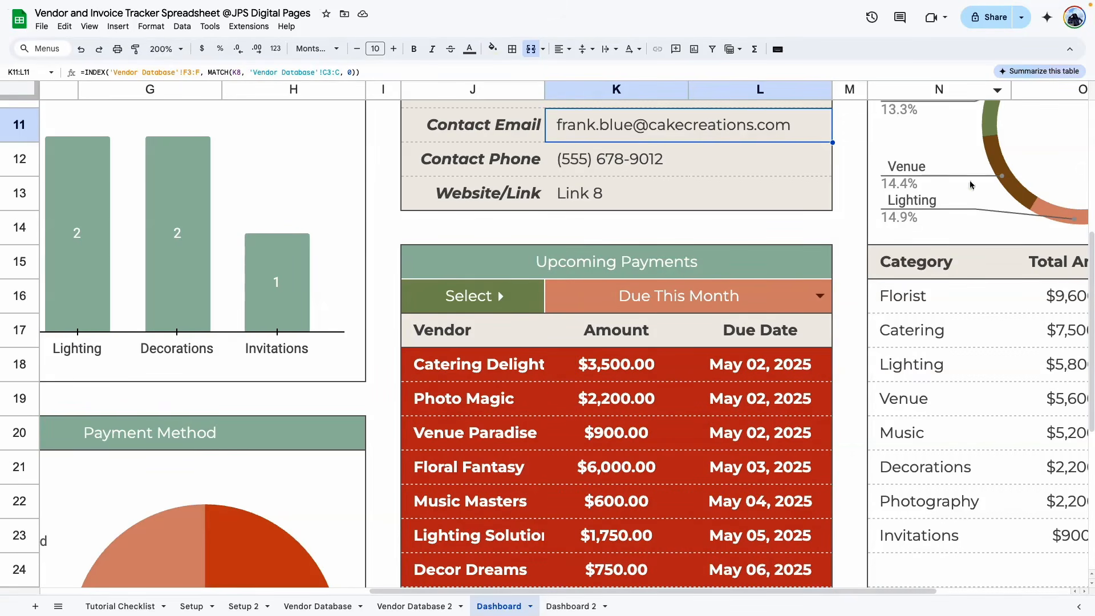
left_click(820, 295)
left_click(622, 321)
left_click(819, 296)
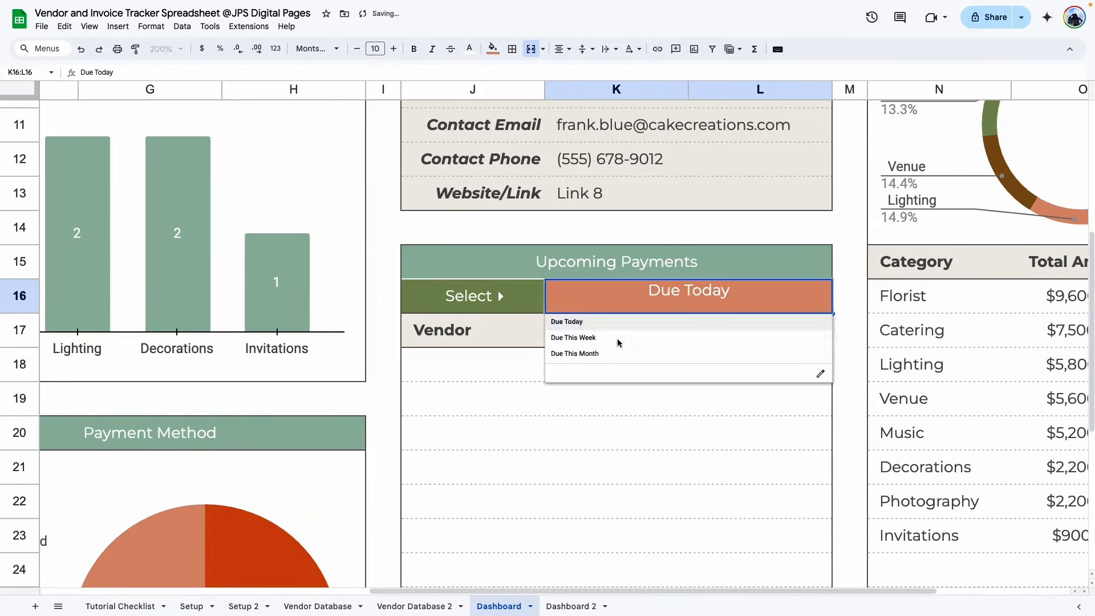
left_click(618, 338)
left_click(820, 296)
left_click(617, 353)
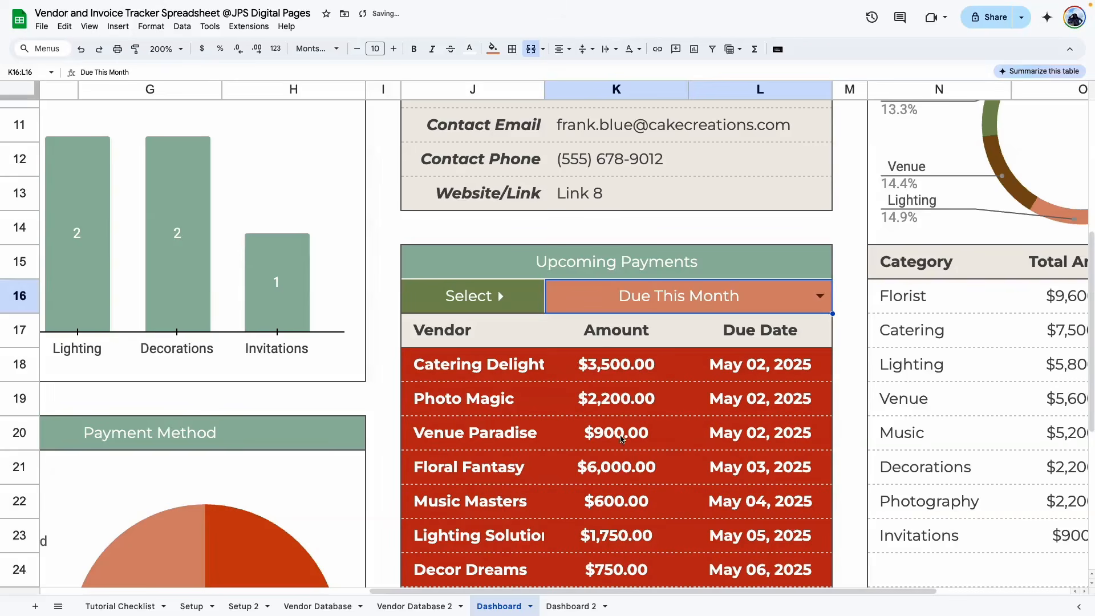
- Copy the whole Upcoming Payments formula from Dashboard cell J18 and paste it into J18 of Dashboard 2
scroll(695, 384, "down", 1)
scroll(695, 383, "down", 3)
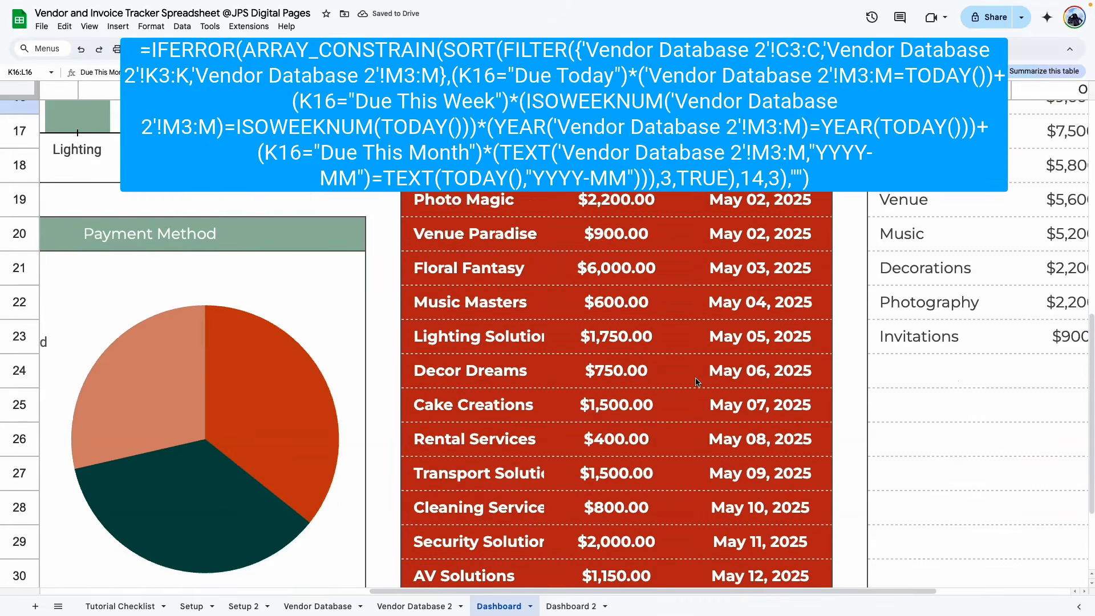
double_click(505, 326)
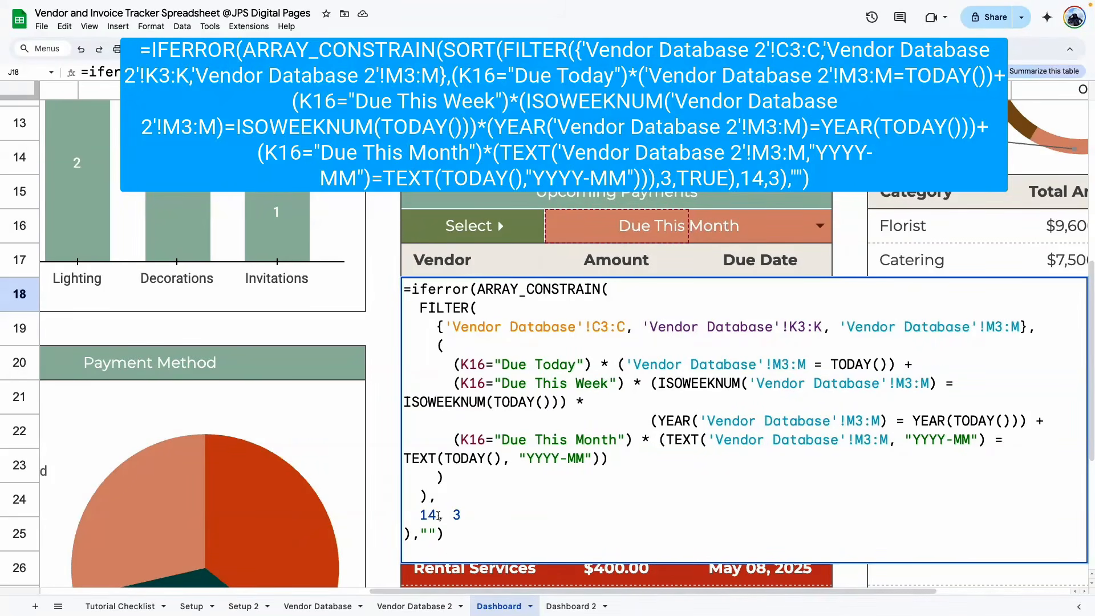
left_click_drag(451, 540, 404, 286)
key("ctrl+c")
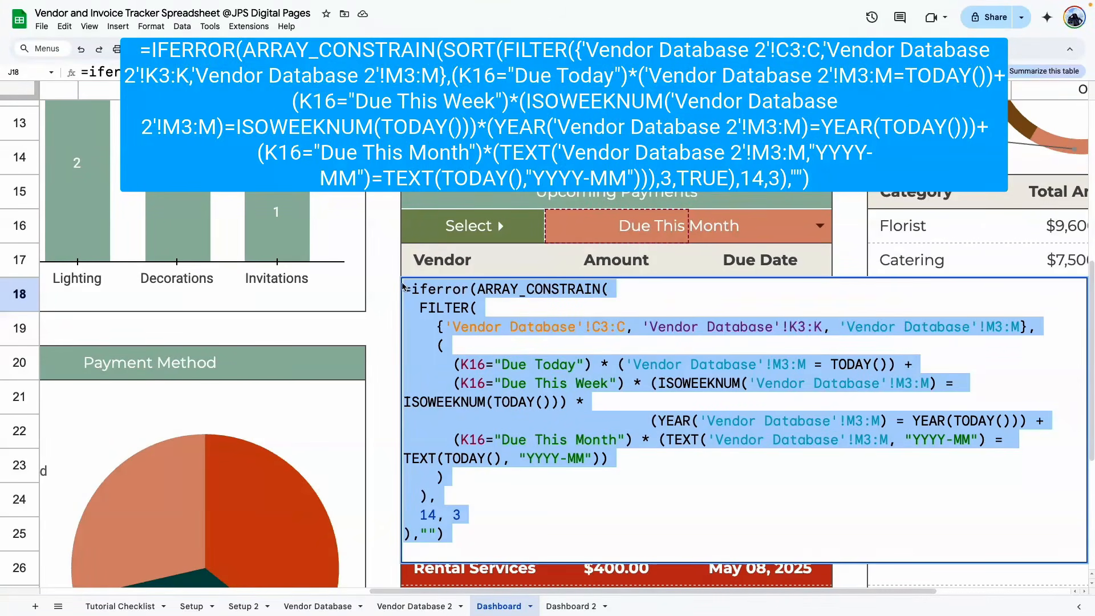
left_click(570, 606)
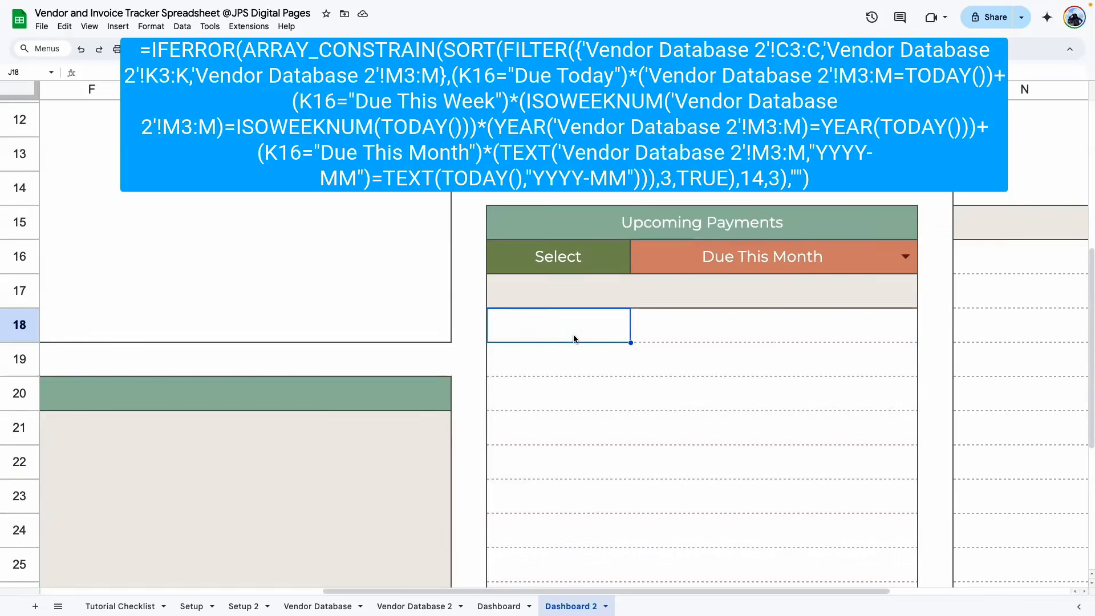
double_click(573, 334)
key("ctrl+v")
- Change every 'Vendor Database' reference in the pasted J18 formula to 'Vendor Database 2' and commit the formula
left_click(341, 354)
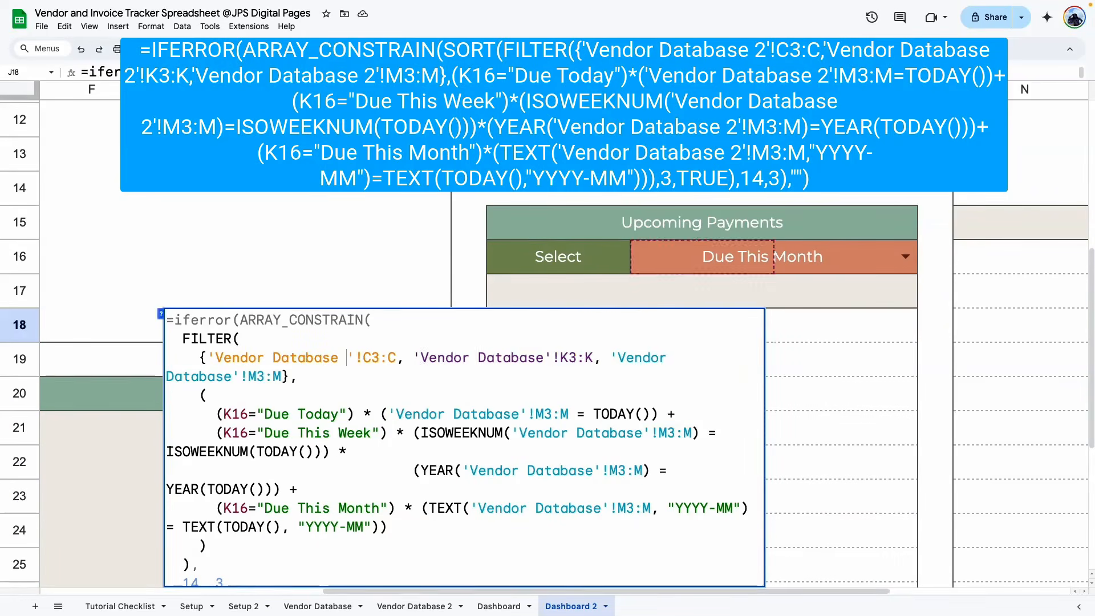
type("2")
left_click(552, 358)
type("2")
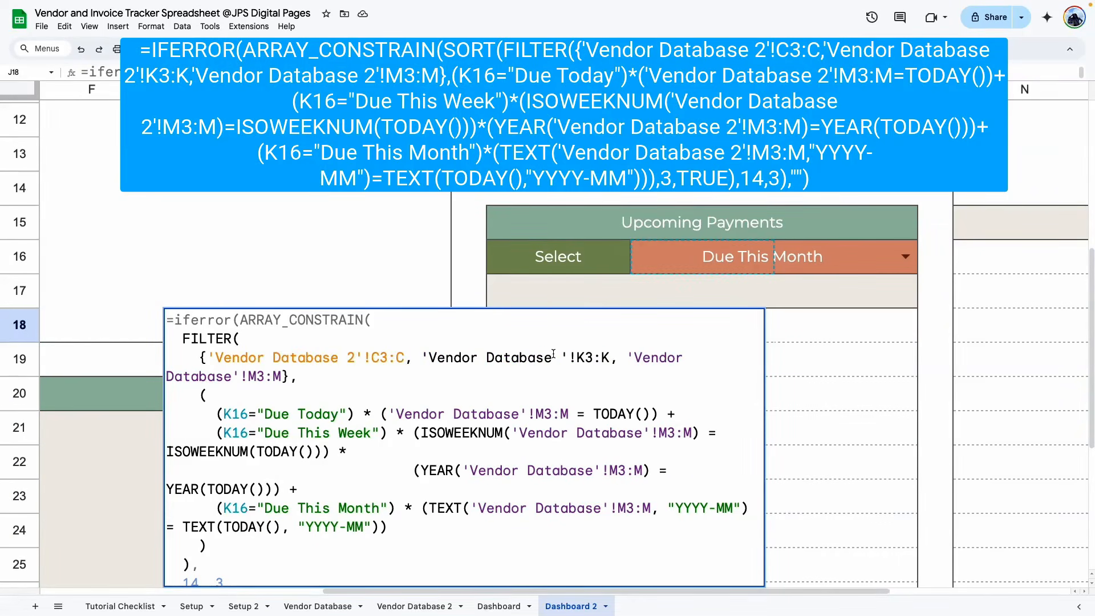
left_click(519, 413)
type("2")
left_click(571, 433)
type("2")
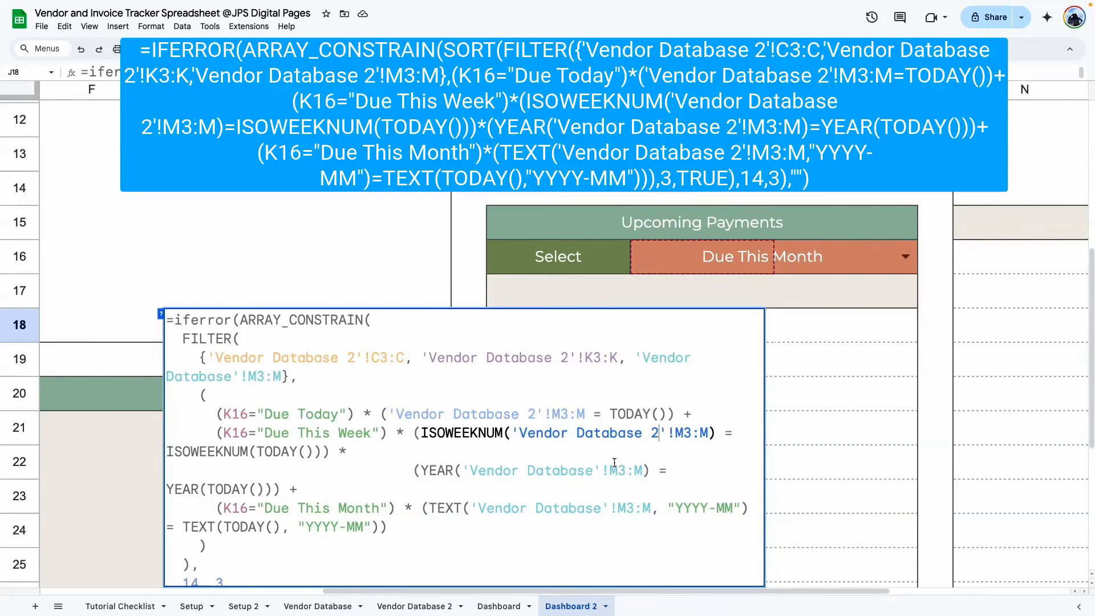
left_click(594, 471)
type("2")
left_click(602, 508)
type("2")
left_click(232, 377)
type("2")
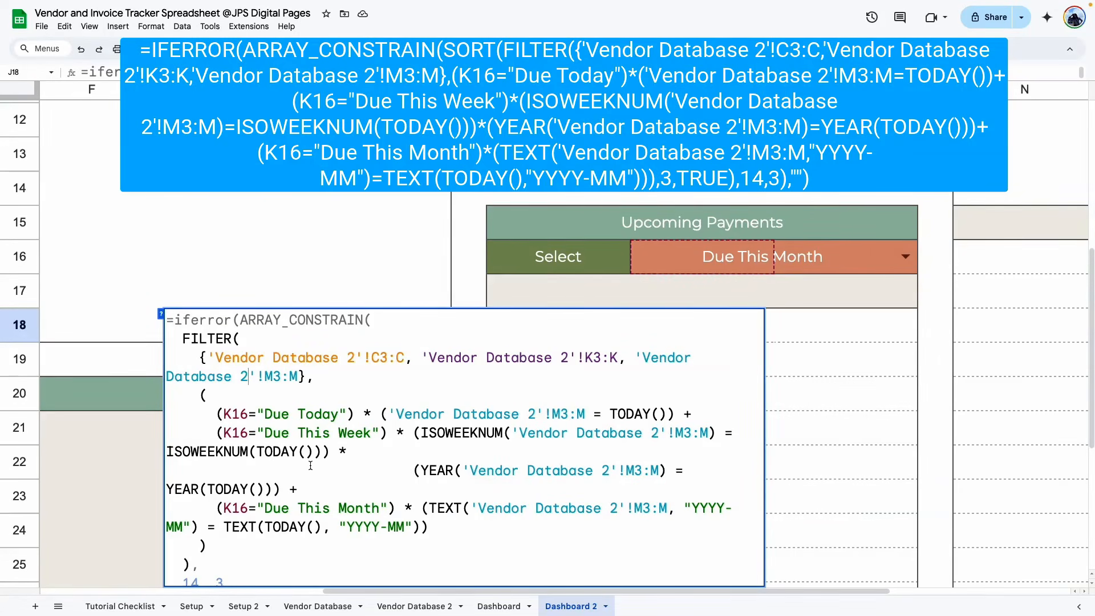
key("Return")
- Left-align the vendor names in J18:J31 of Upcoming Payments, with the sheet zoom at 100%
scroll(559, 342, "down", 5)
left_click(559, 232)
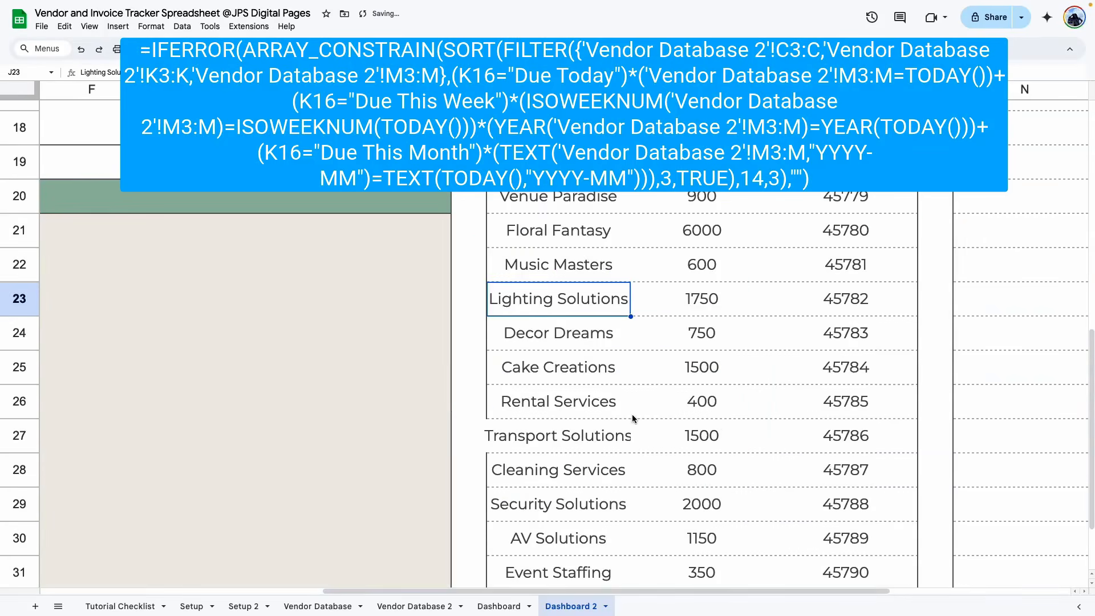
left_click(166, 49)
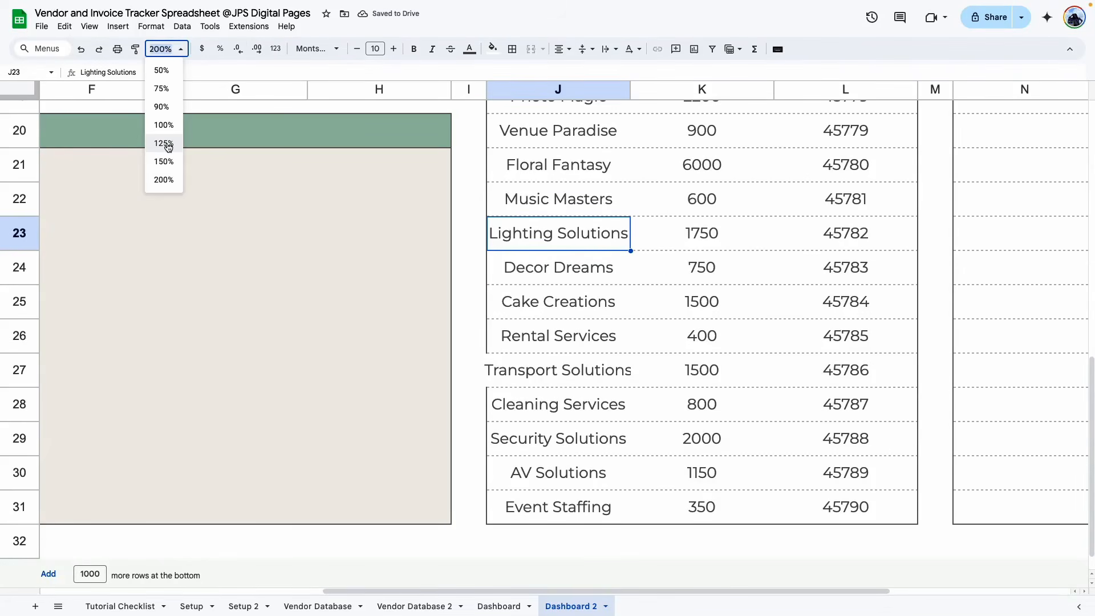
left_click(163, 122)
left_click_drag(557, 311, 555, 533)
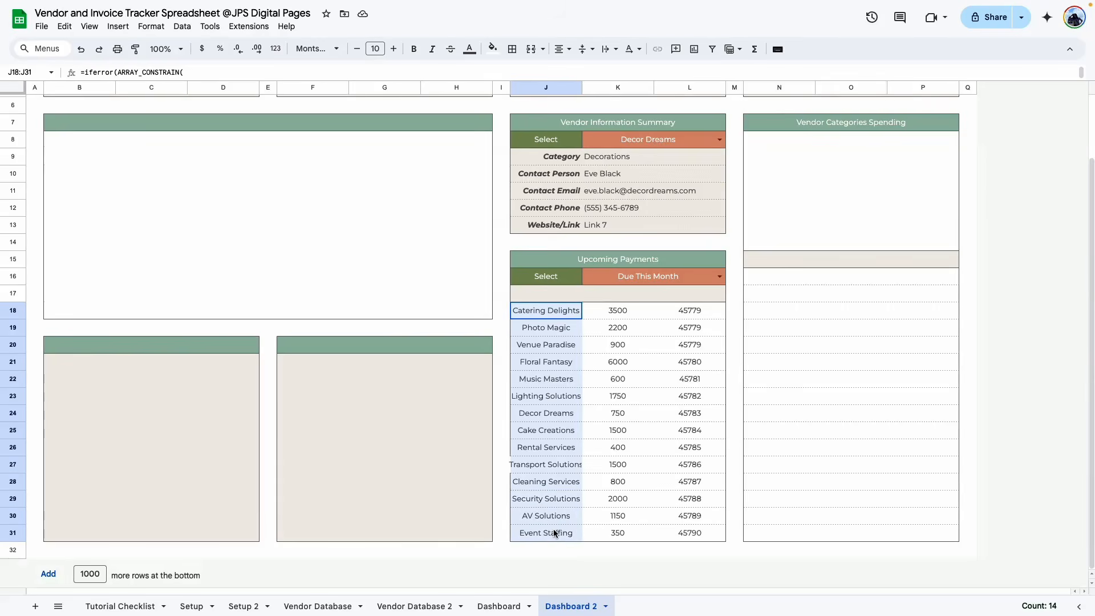
left_click(562, 49)
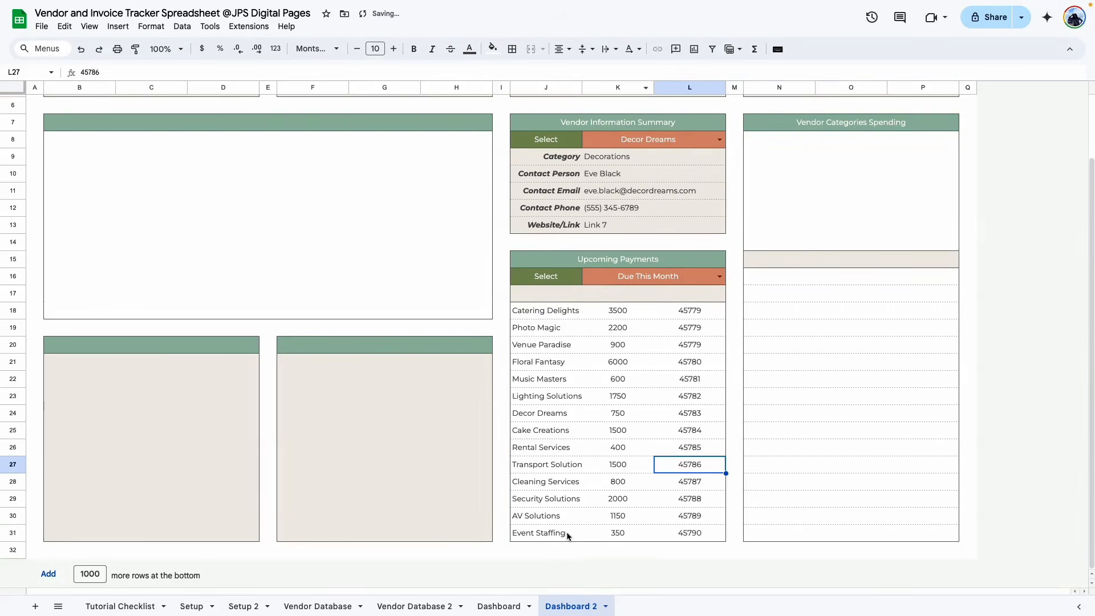
- Format the amounts in K18:K31 as currency and the due dates in L18:L31 with the Sep 26, 2008 date style
left_click_drag(628, 312, 622, 530)
left_click(201, 48)
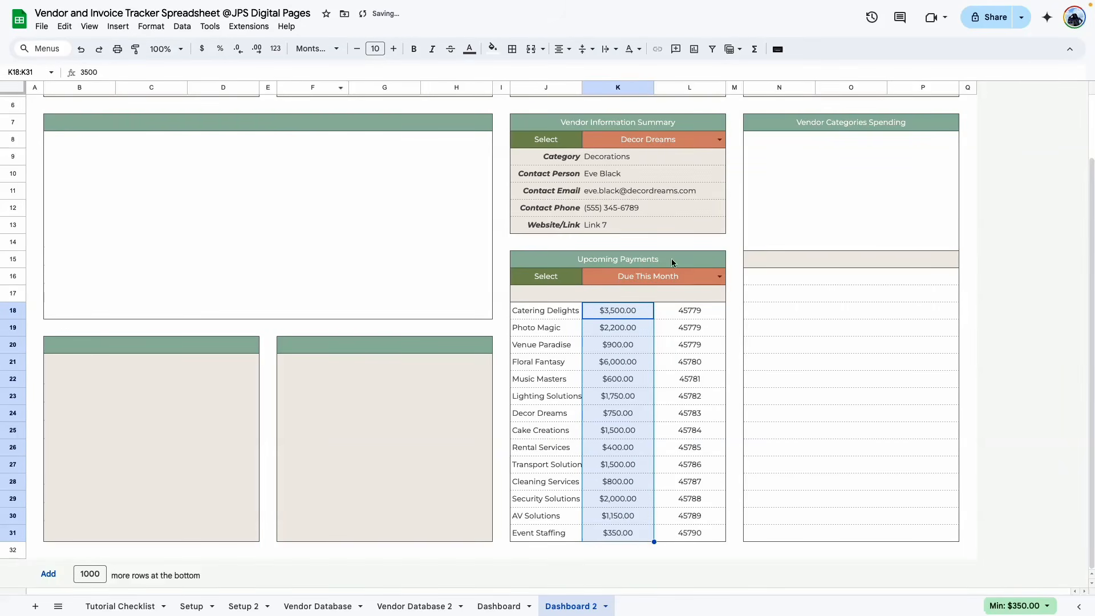
left_click_drag(687, 311, 701, 536)
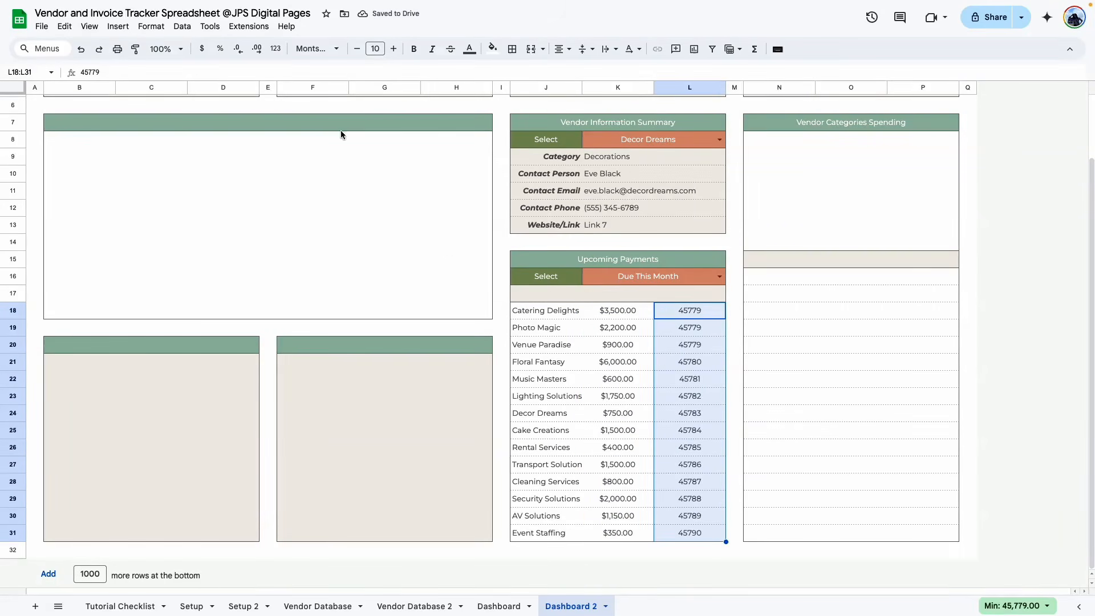
left_click(167, 31)
mouse_move(171, 74)
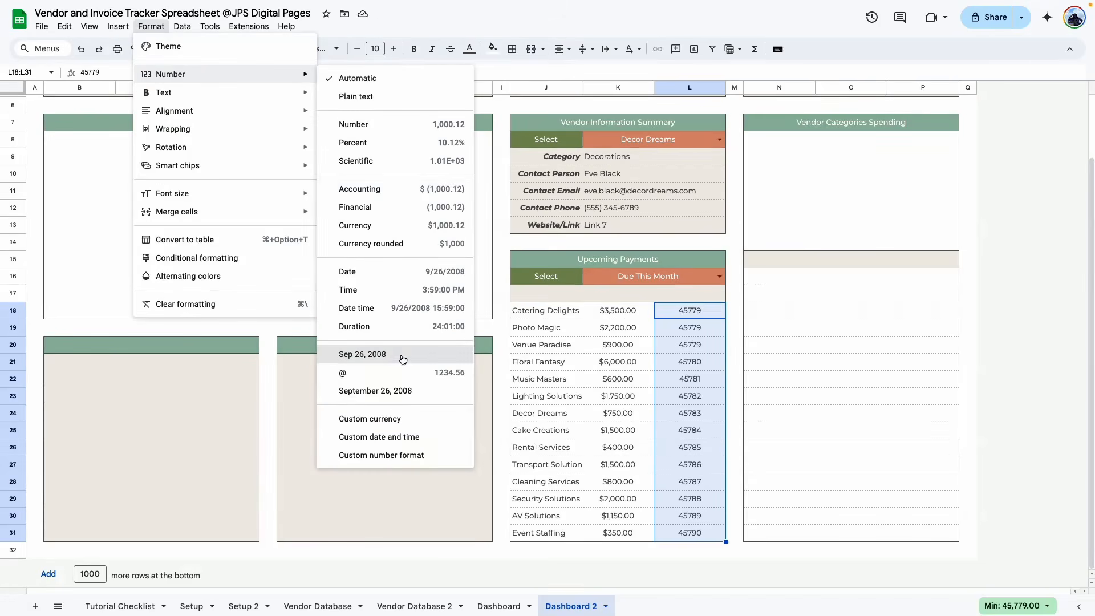
left_click(403, 361)
left_click(546, 327)
- Copy the Vendor, Amount and Due Date headers from Dashboard J17:L17 and paste them into row 17 of Dashboard 2
left_click(547, 293)
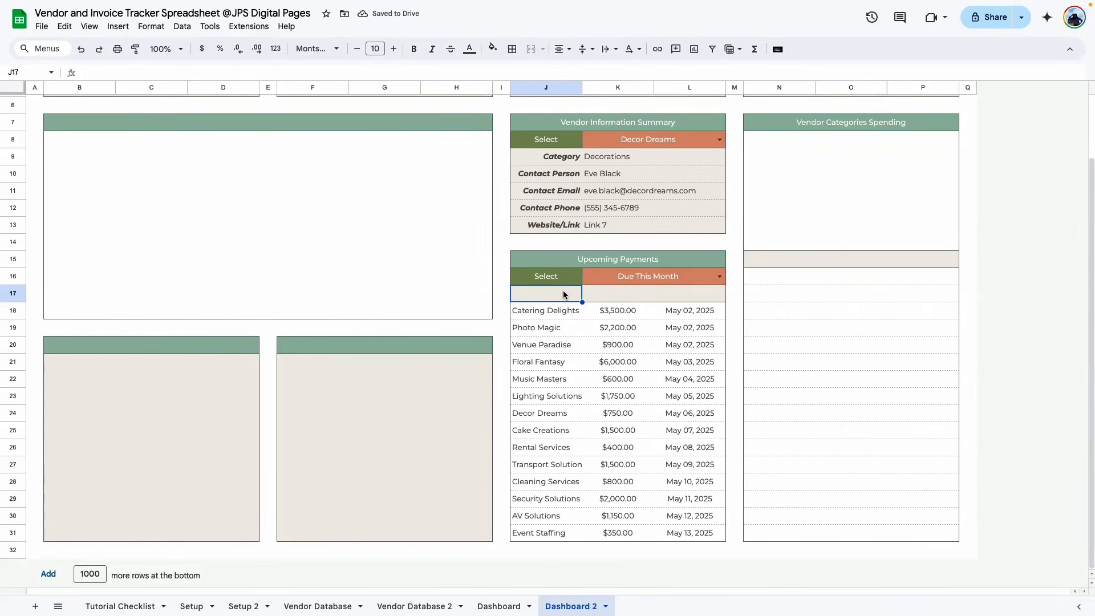
left_click(499, 606)
left_click_drag(546, 293, 690, 295)
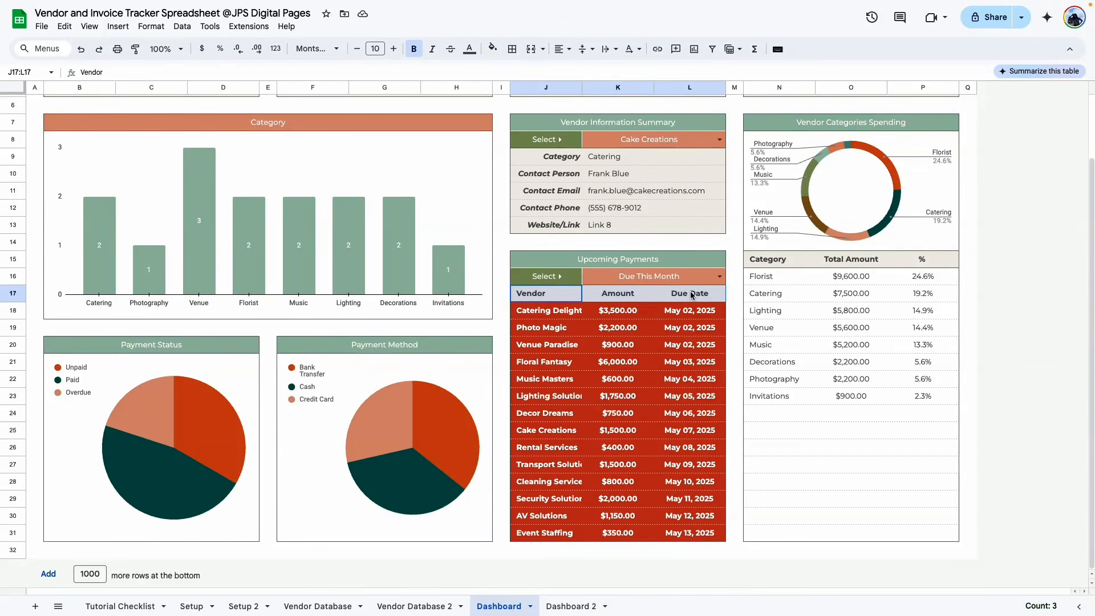
key("super+c")
left_click(571, 606)
right_click(530, 293)
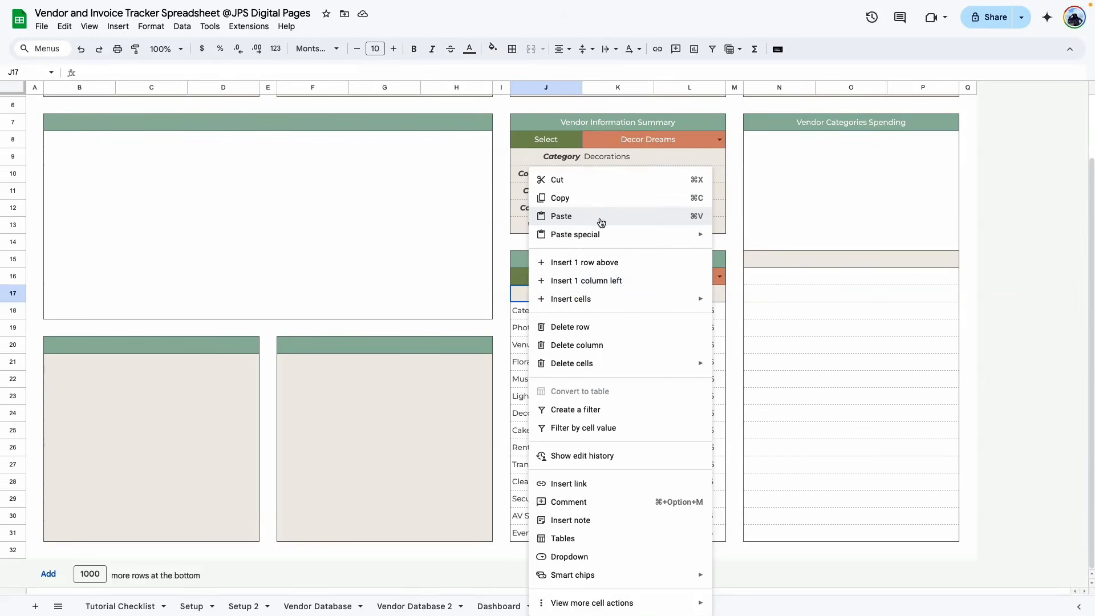
left_click(601, 216)
- Review the FILTER formula in J18 and the vendor rows J18:J31 it fills, with the sheet zoomed to 200%
left_click(546, 397)
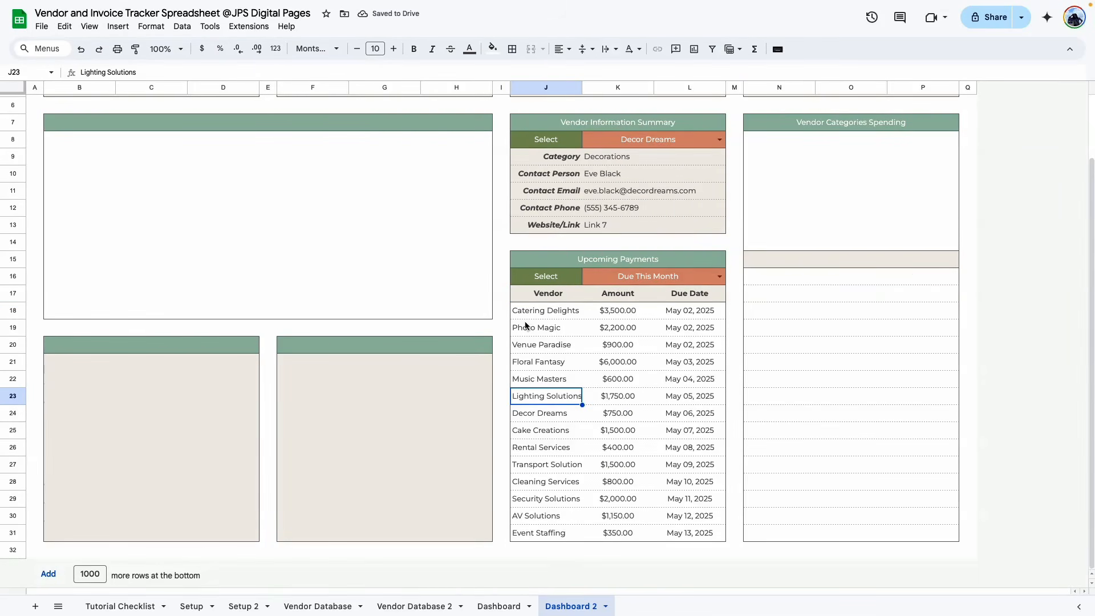
left_click(171, 49)
left_click(163, 180)
scroll(610, 587, "right", 5)
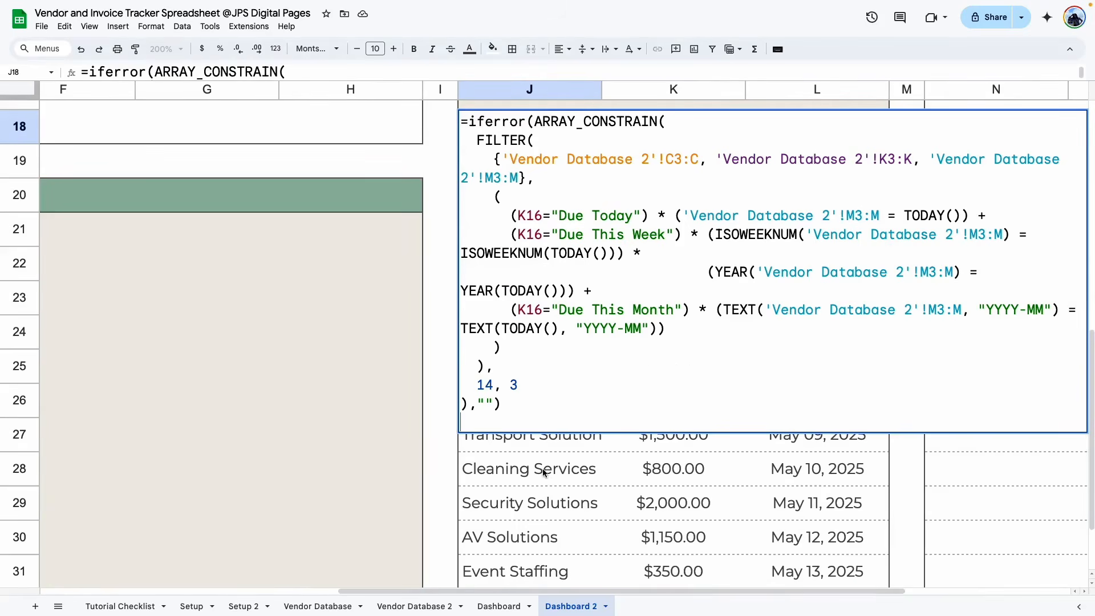
left_click(544, 473)
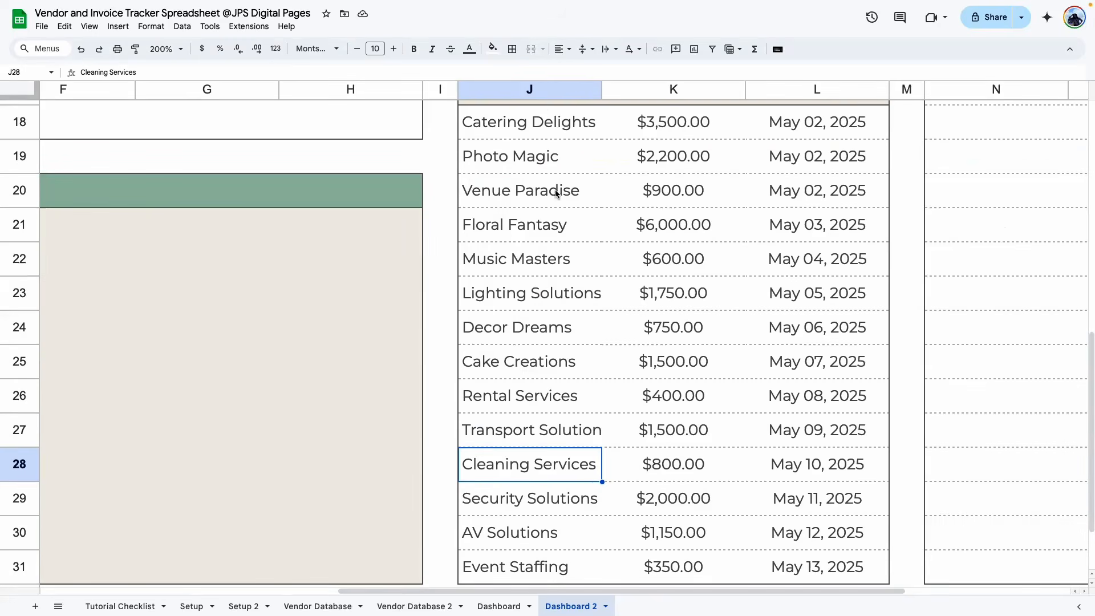
left_click_drag(548, 123, 570, 571)
scroll(570, 527, "down", 1)
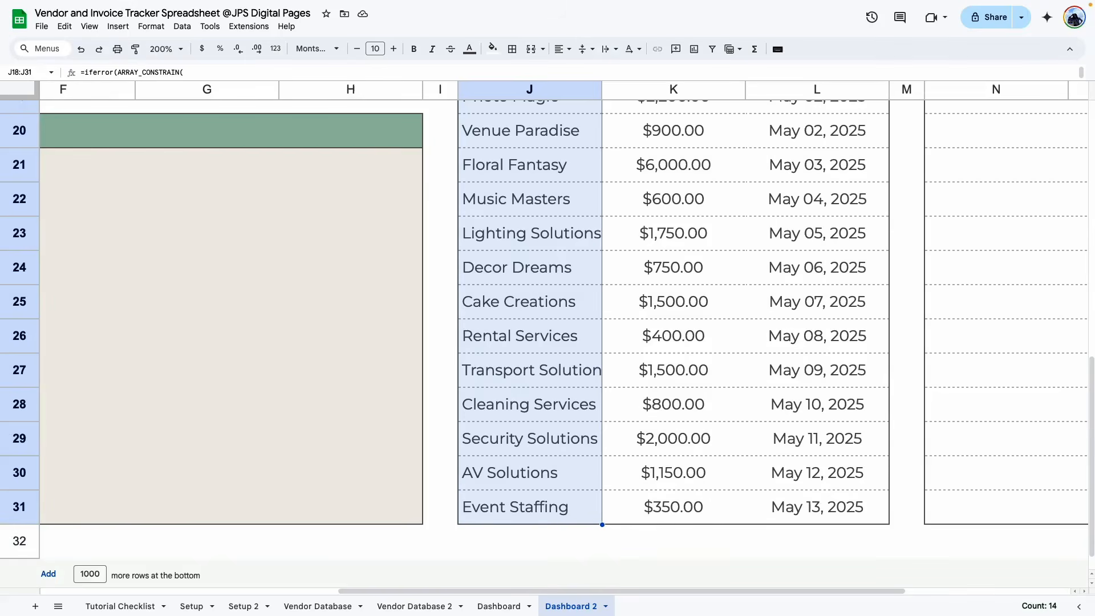
scroll(669, 283, "up", 3)
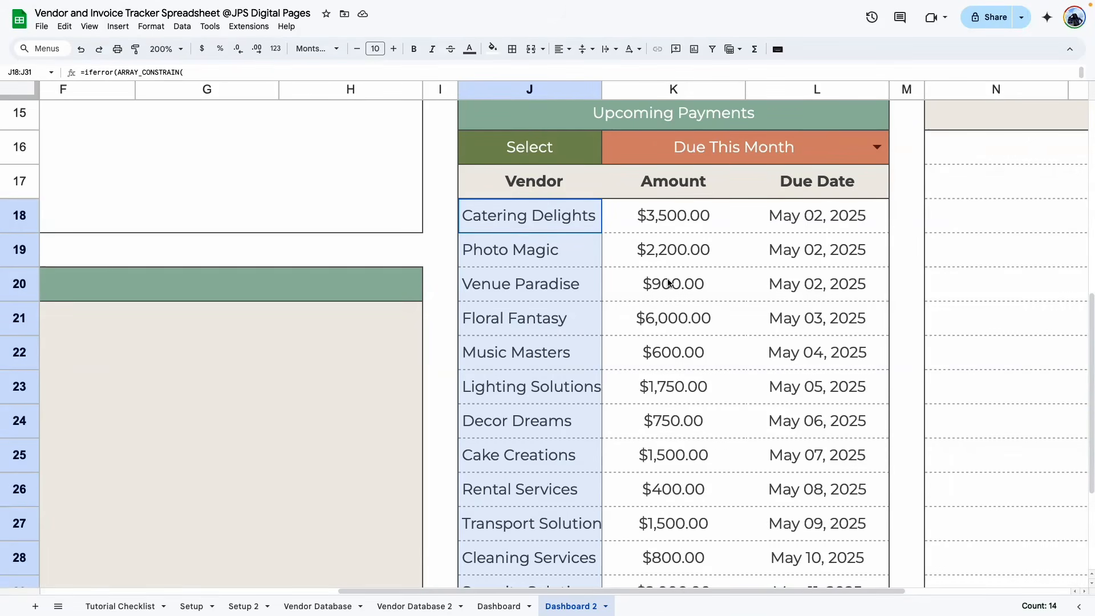
scroll(628, 255, "down", 3)
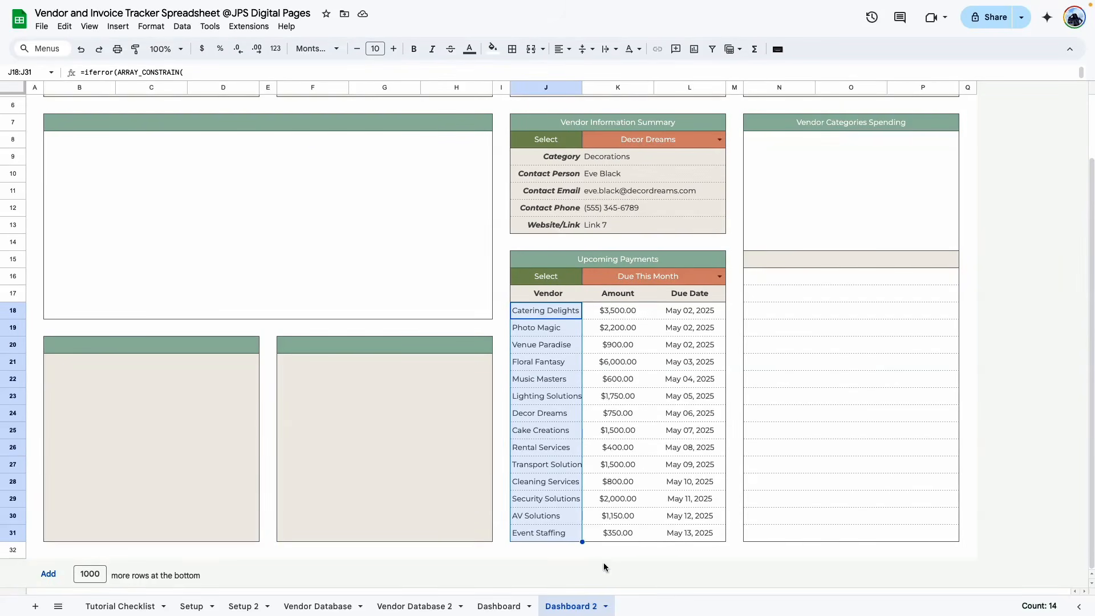
- Check the 14, 3 ARRAY_CONSTRAIN limits in J18 against the payment rows J18:L31 and the Due Date column
left_click(616, 361)
double_click(543, 311)
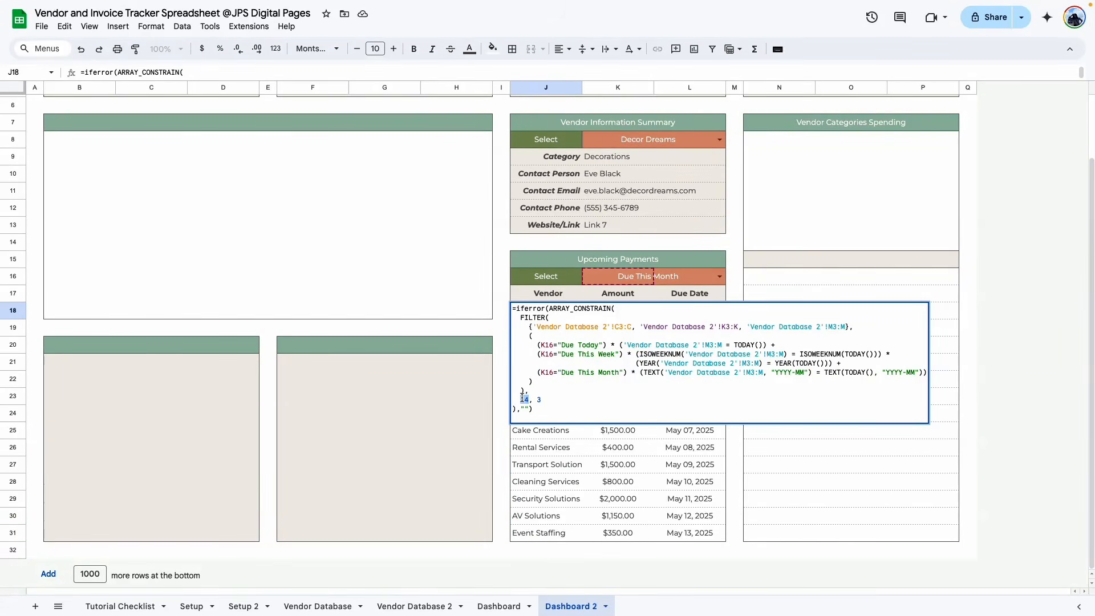
key("Escape")
left_click(586, 415)
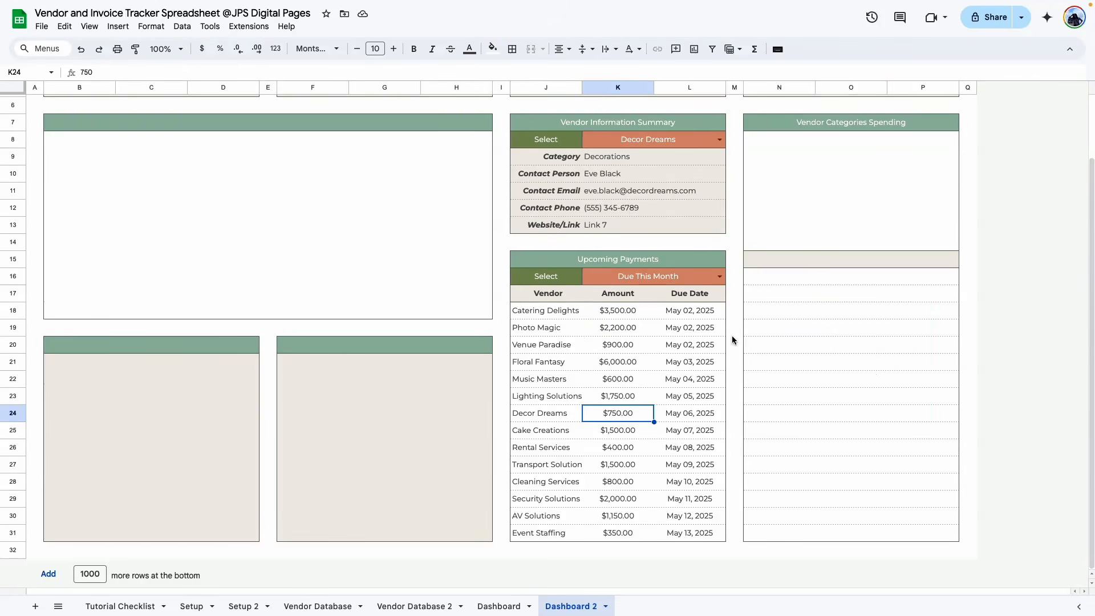
left_click_drag(545, 311, 675, 533)
left_click(621, 378)
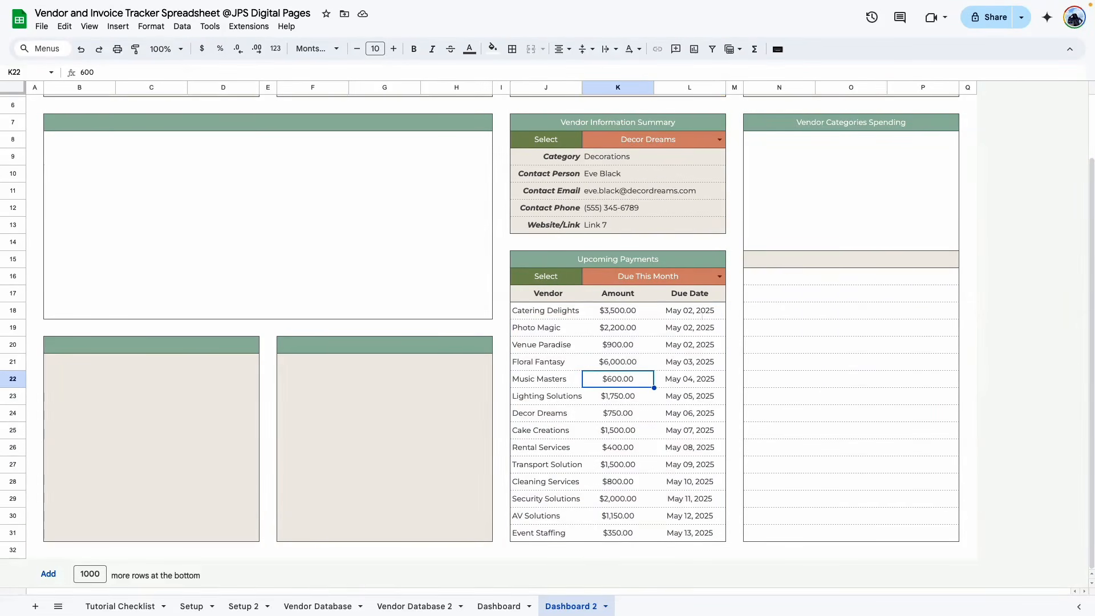
left_click_drag(703, 313, 680, 532)
left_click(574, 432)
left_click(703, 316)
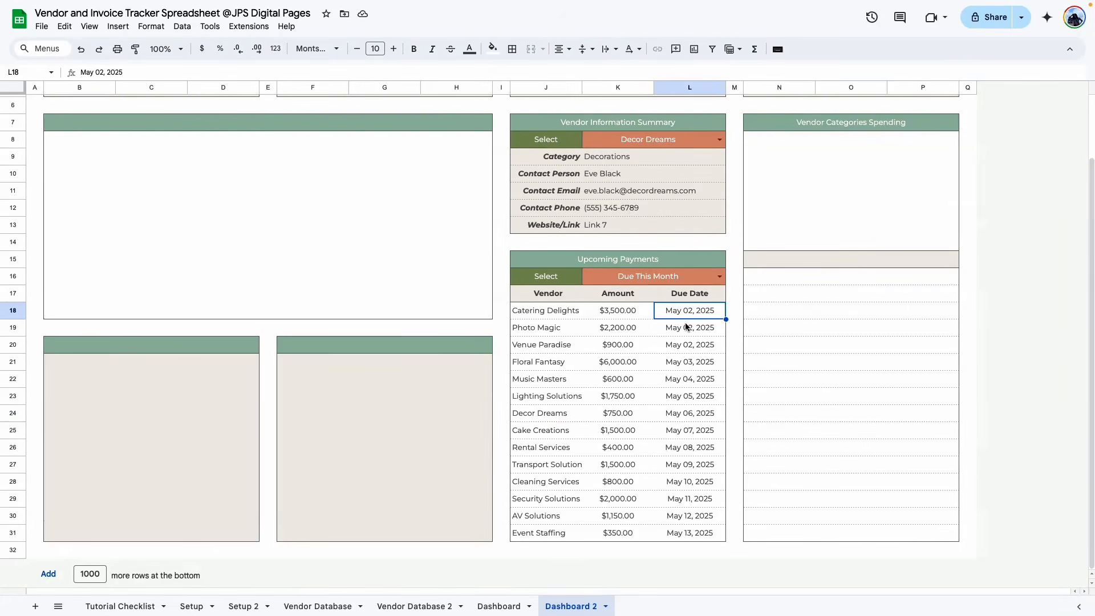
- Try the Due Today option of Upcoming Payments on Dashboard 2, and set the selector to Due This Week
left_click(633, 278)
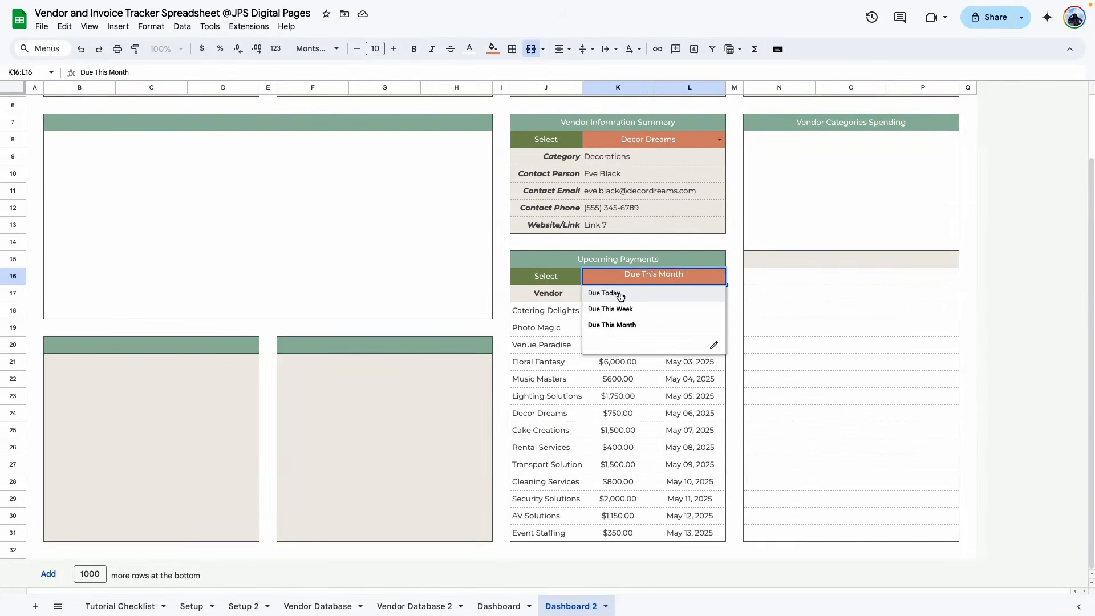
left_click(621, 296)
left_click(630, 361)
left_click(719, 277)
left_click(625, 310)
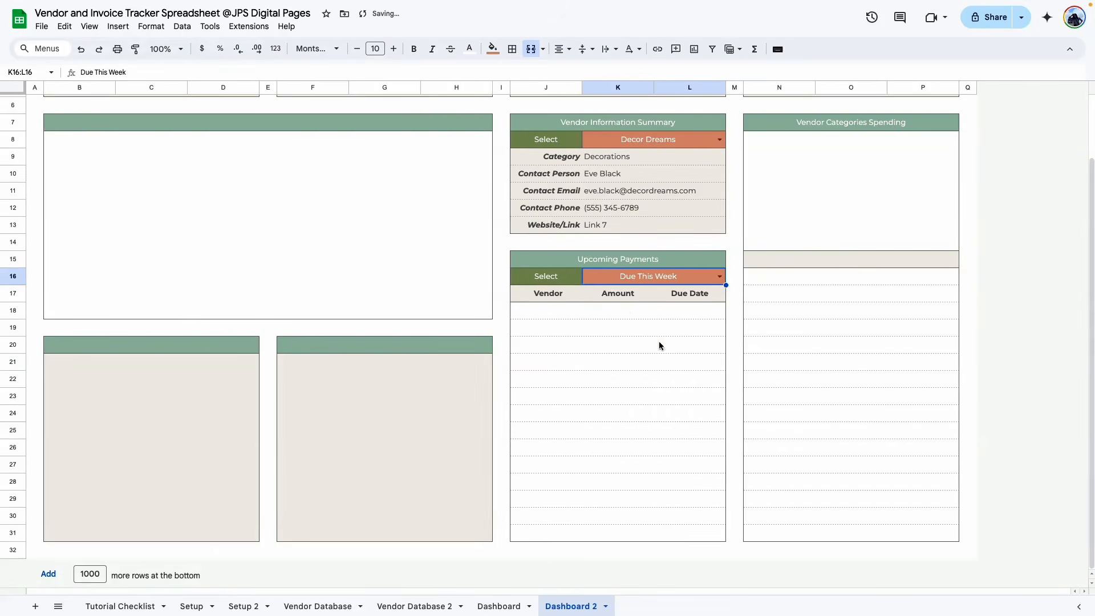
left_click(671, 360)
- On Vendor Database 2, set due dates M3 and M4 to May 26 and May 27, 2025, and fill the date sequence down to M9
left_click(415, 606)
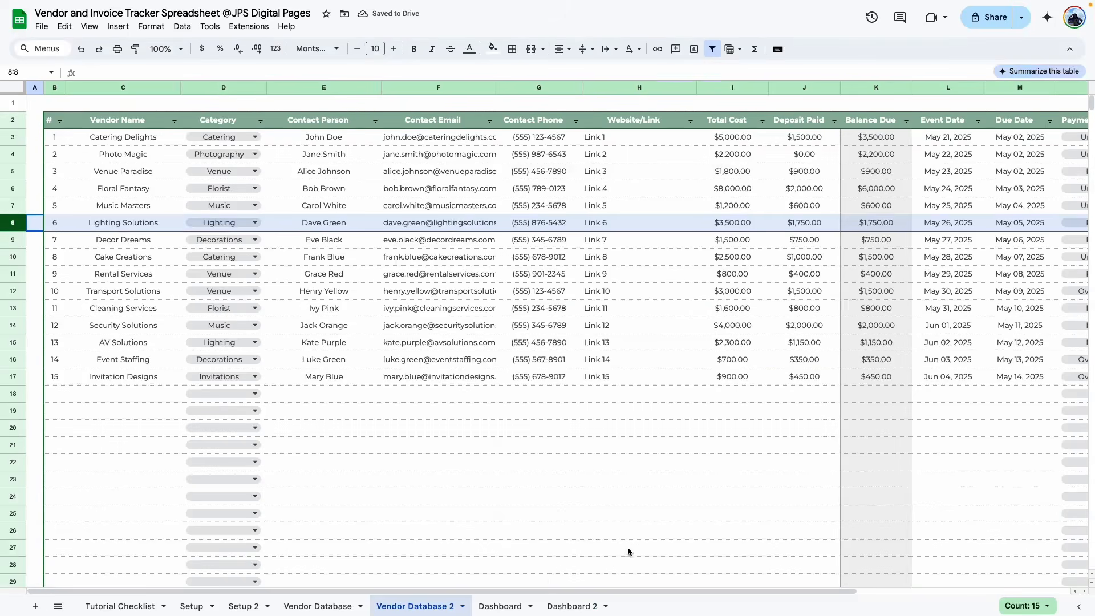
scroll(534, 593, "right", 5)
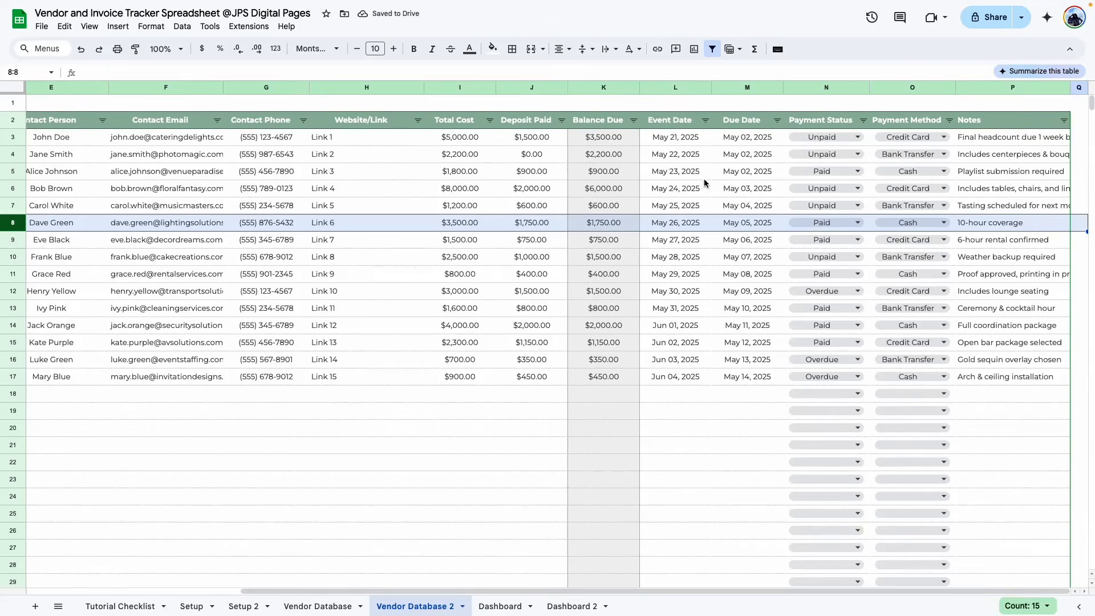
left_click(738, 138)
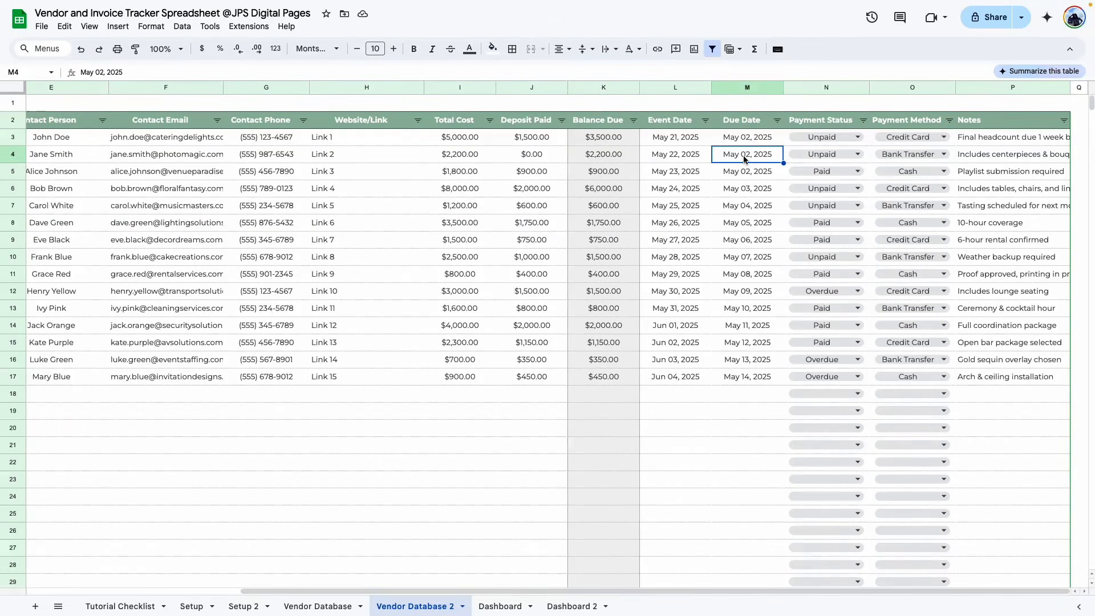
double_click(759, 141)
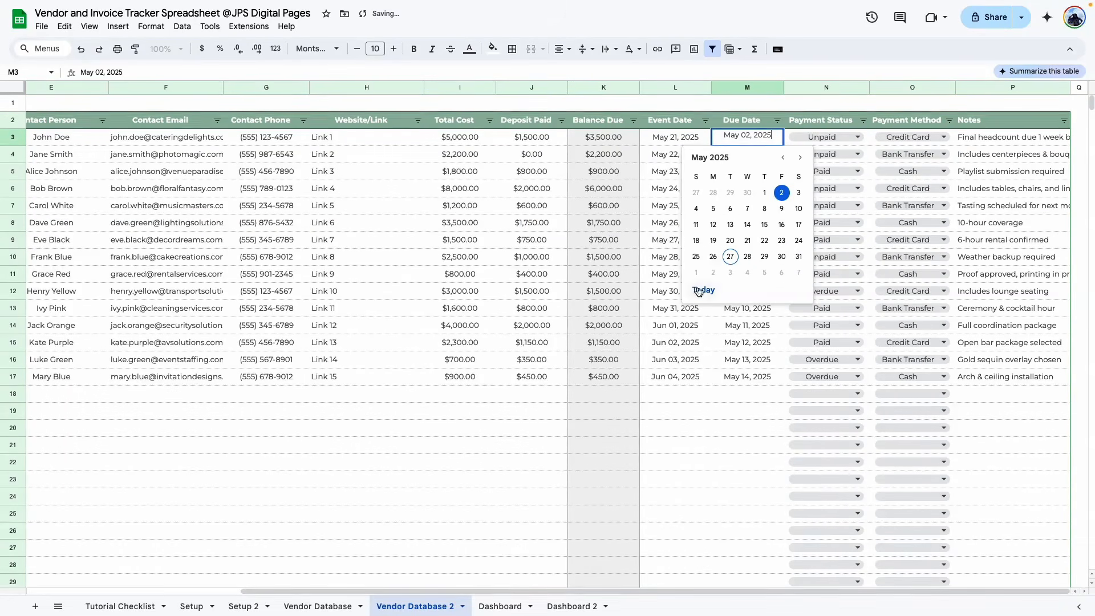
left_click(712, 257)
double_click(743, 161)
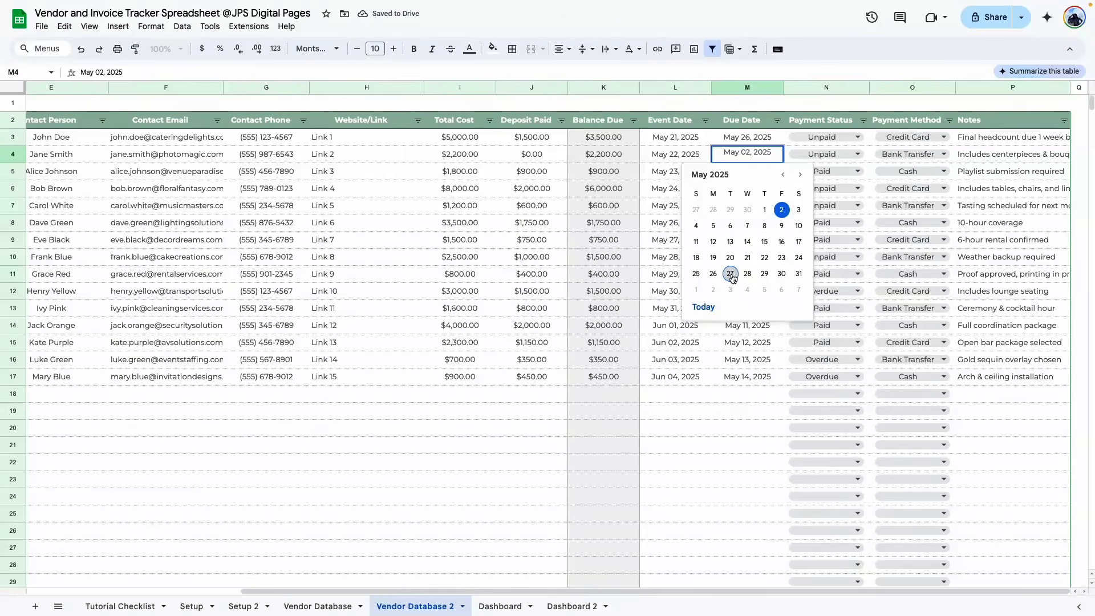
left_click(735, 275)
left_click_drag(783, 163, 782, 249)
- Set the due date of Invitation Designs in M17 to June 4, 2025
left_click(749, 392)
double_click(748, 378)
left_click(803, 405)
left_click(748, 433)
left_click(727, 445)
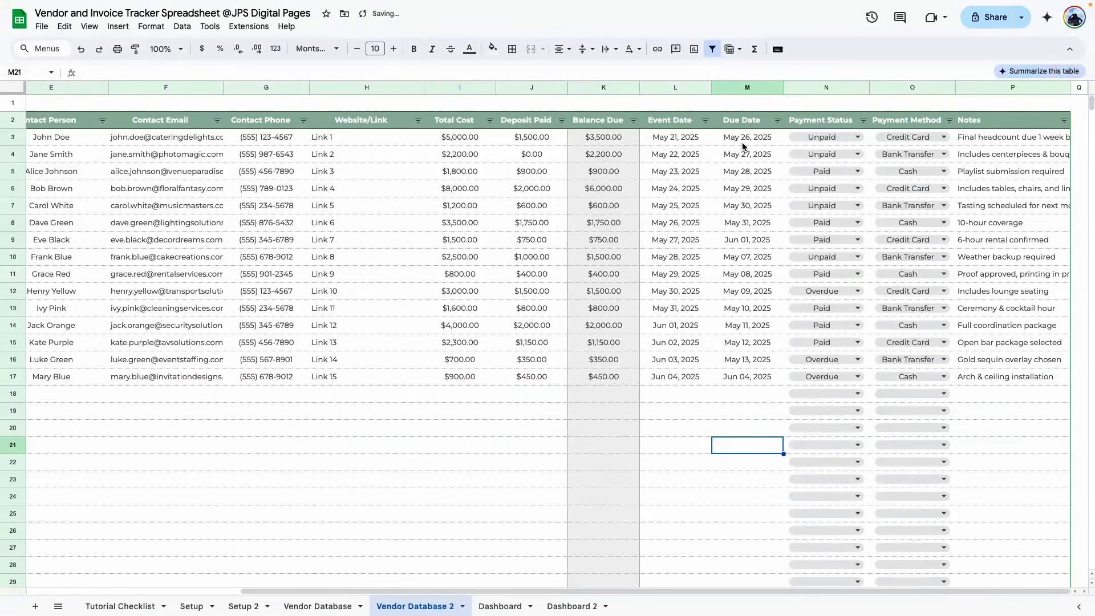
- Test the Due Today option of Upcoming Payments on Dashboard 2 and compare its result with due date M4 on Vendor Database 2
left_click(572, 607)
double_click(619, 278)
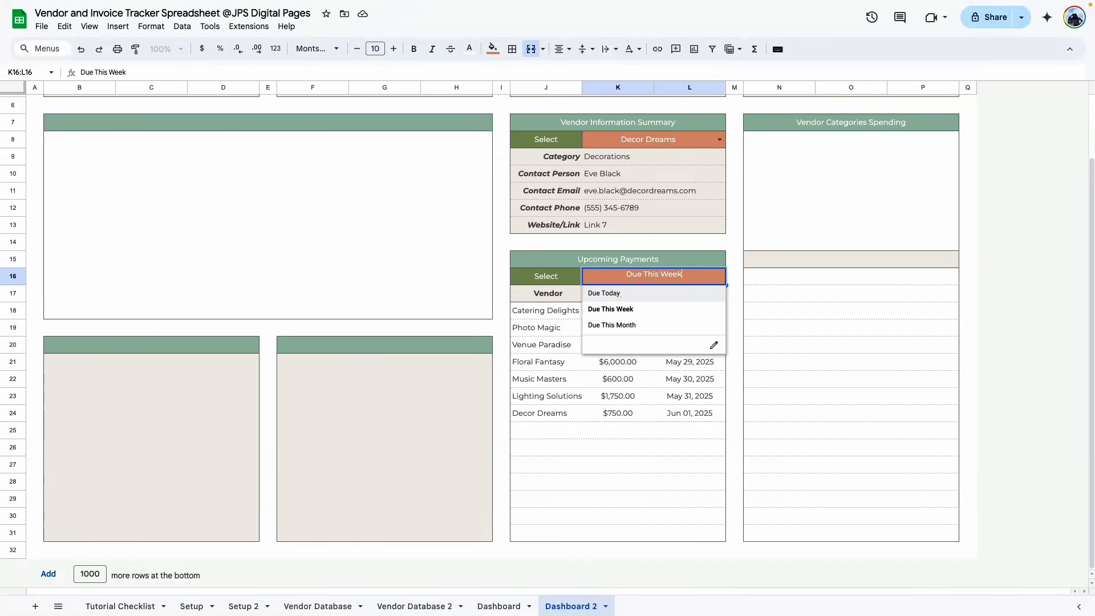
left_click(604, 294)
left_click(684, 311)
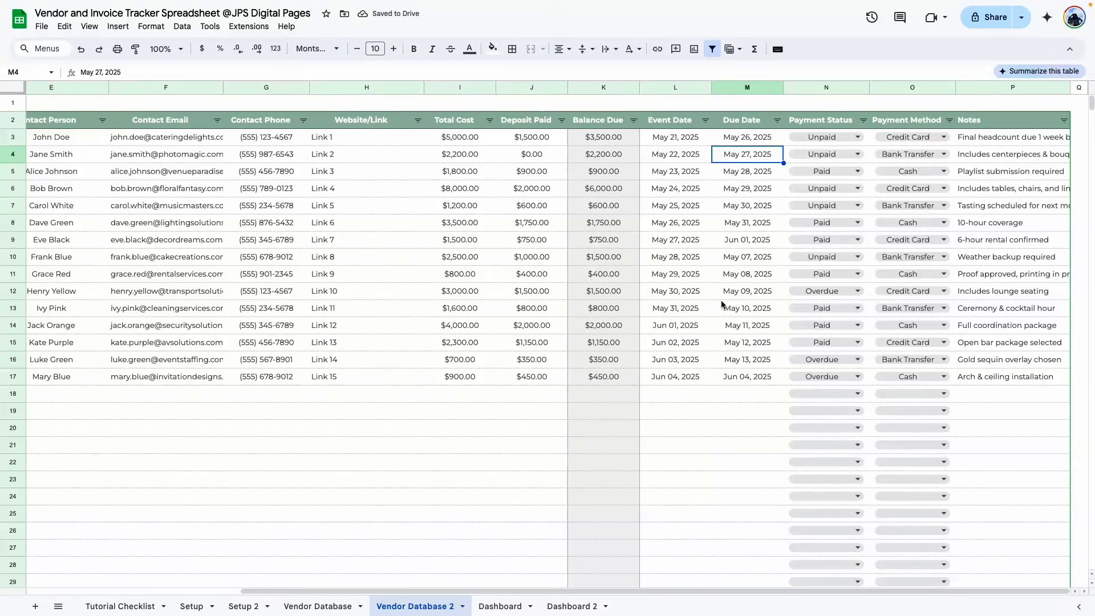
left_click(564, 605)
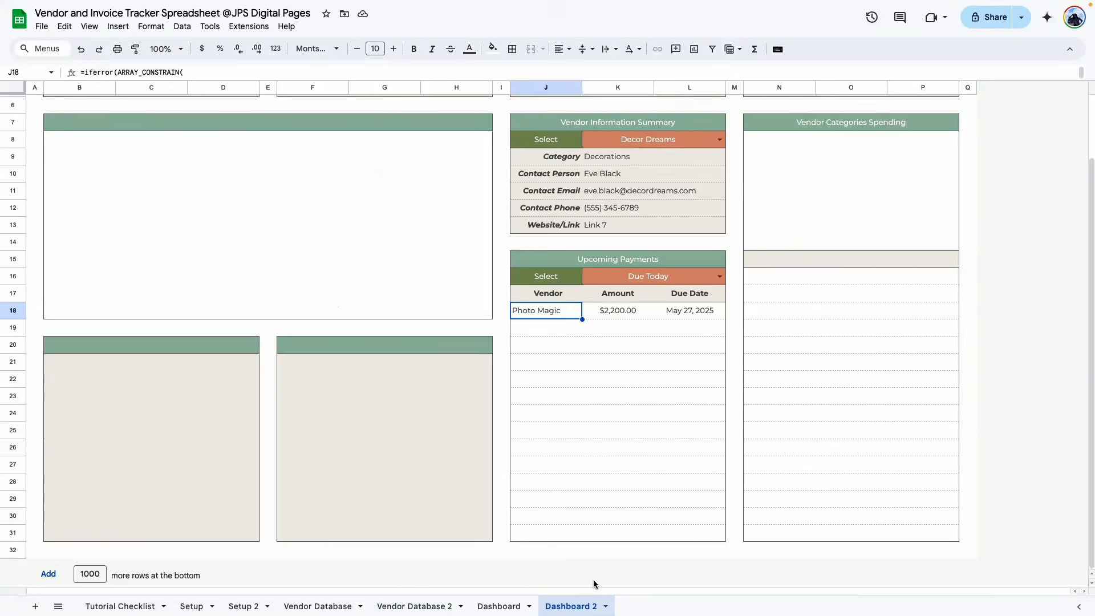
- Try the Due This Week option of Upcoming Payments on Dashboard 2, and set the selector to Due This Month
left_click(720, 277)
left_click(574, 311)
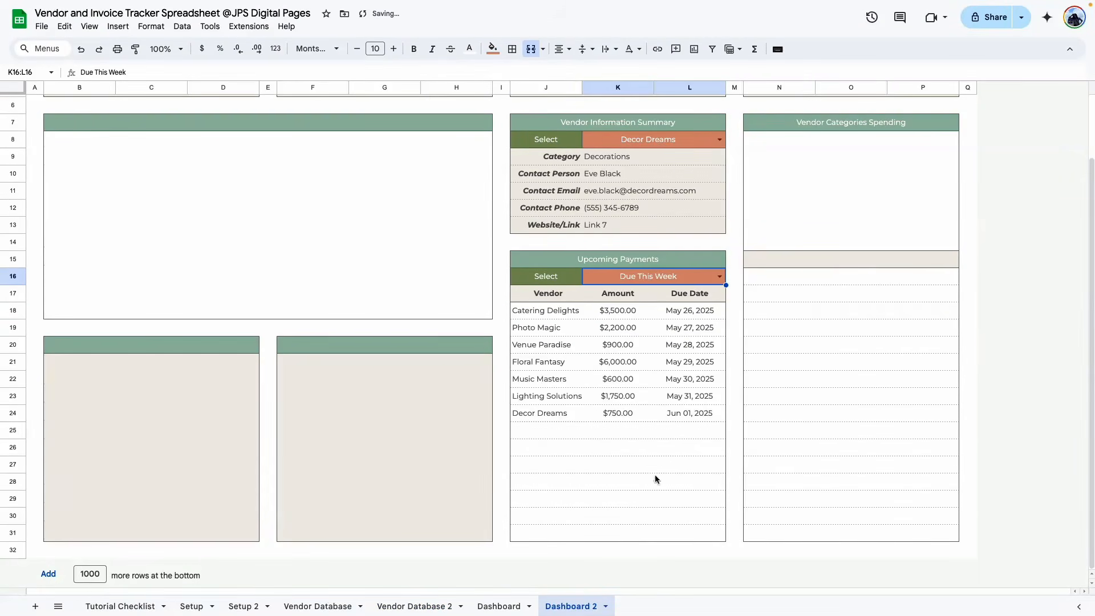
left_click(720, 276)
left_click(628, 331)
left_click(673, 464)
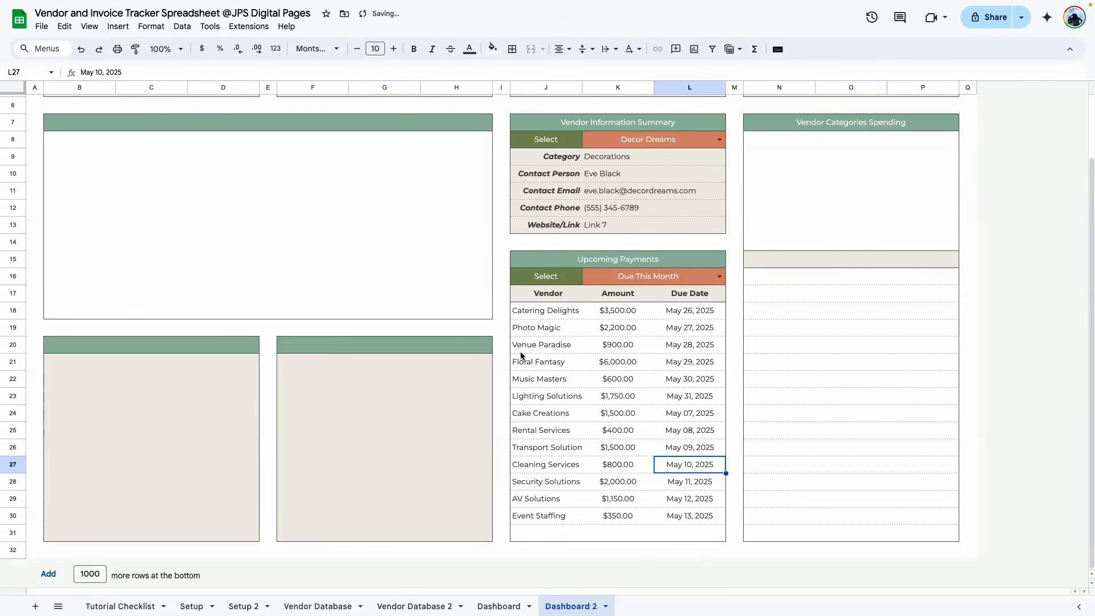
- Copy the custom formula from the conditional format rule that covers J18:L31 on the original Dashboard sheet
left_click(500, 606)
left_click_drag(565, 313, 710, 535)
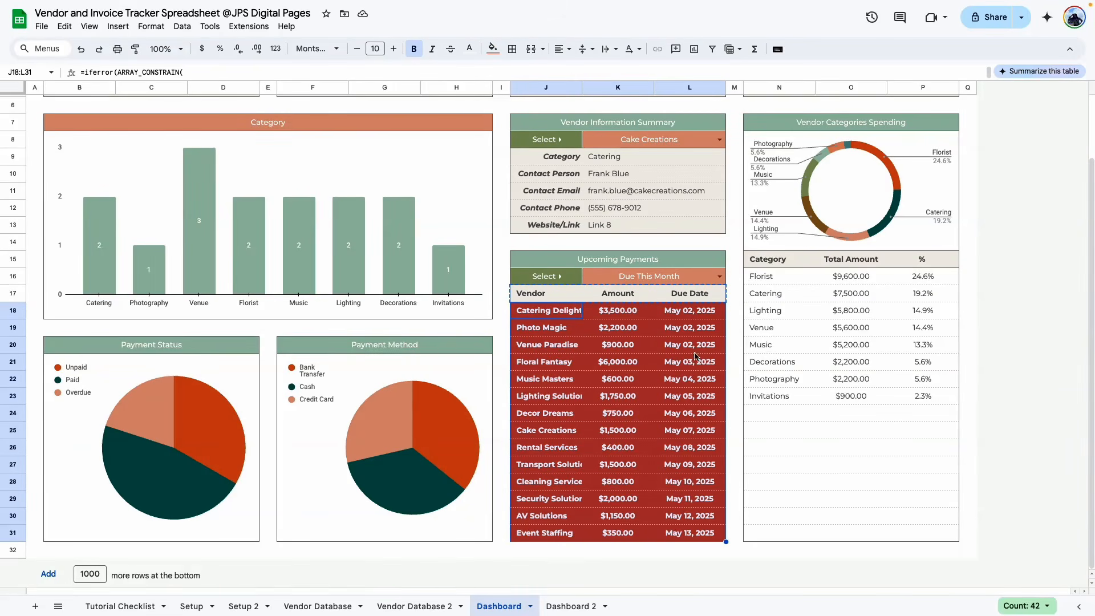
left_click(493, 48)
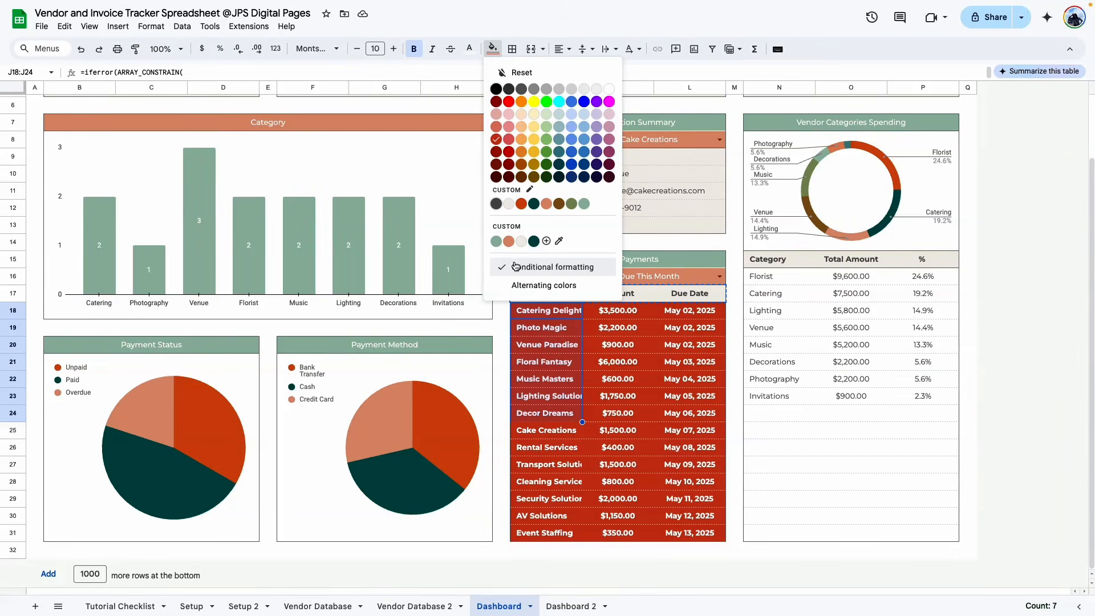
left_click(562, 333)
left_click(978, 99)
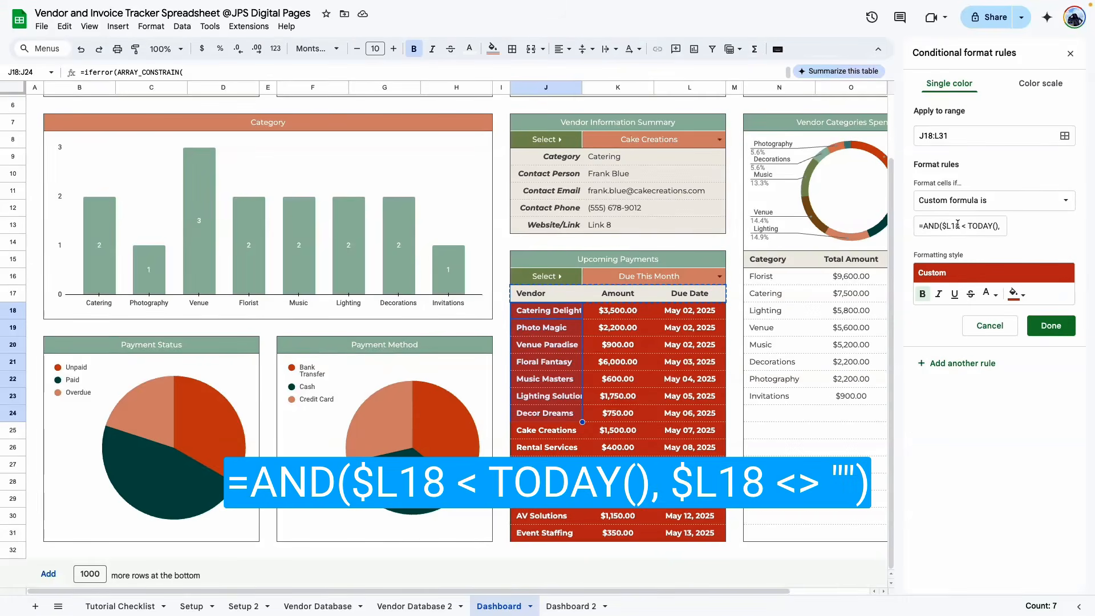
triple_click(970, 226)
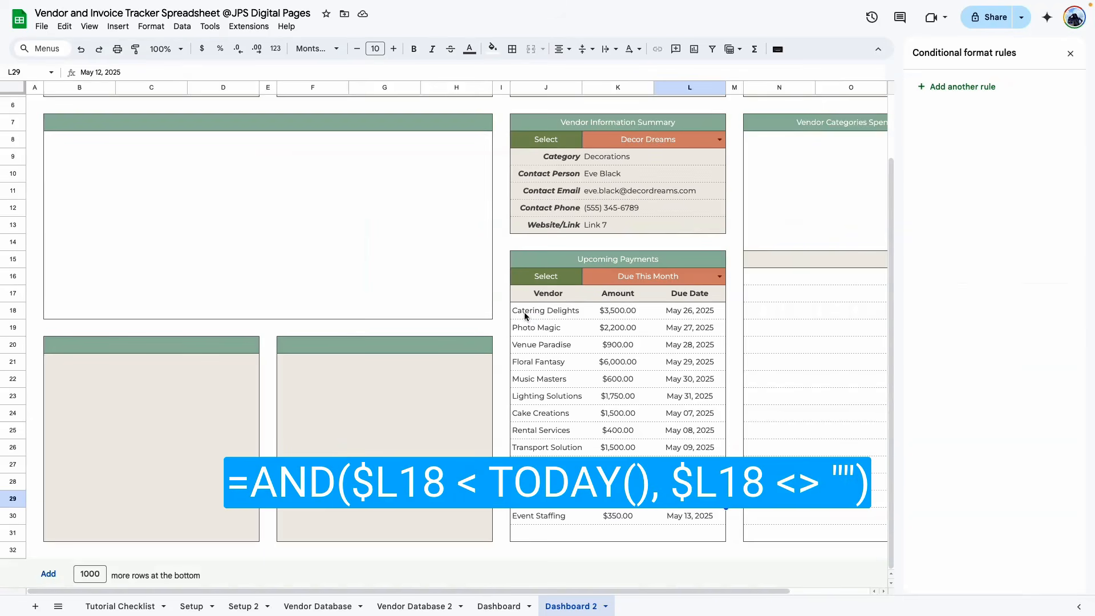
- Add a conditional format rule for the Upcoming Payments rows J18:L31 on Dashboard 2
left_click_drag(525, 315, 679, 534)
left_click(961, 88)
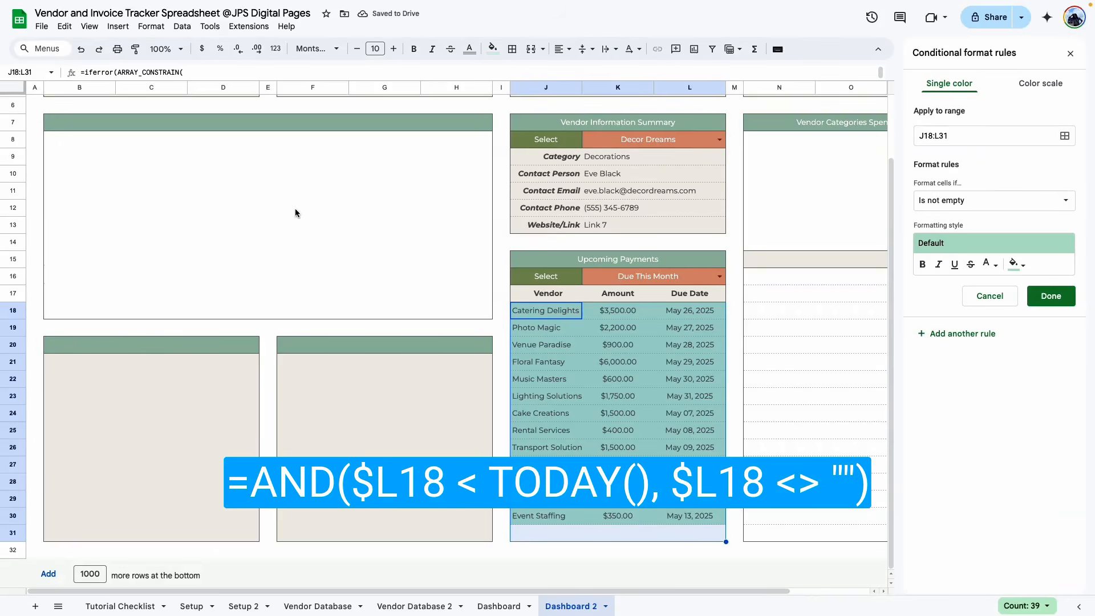
left_click(155, 28)
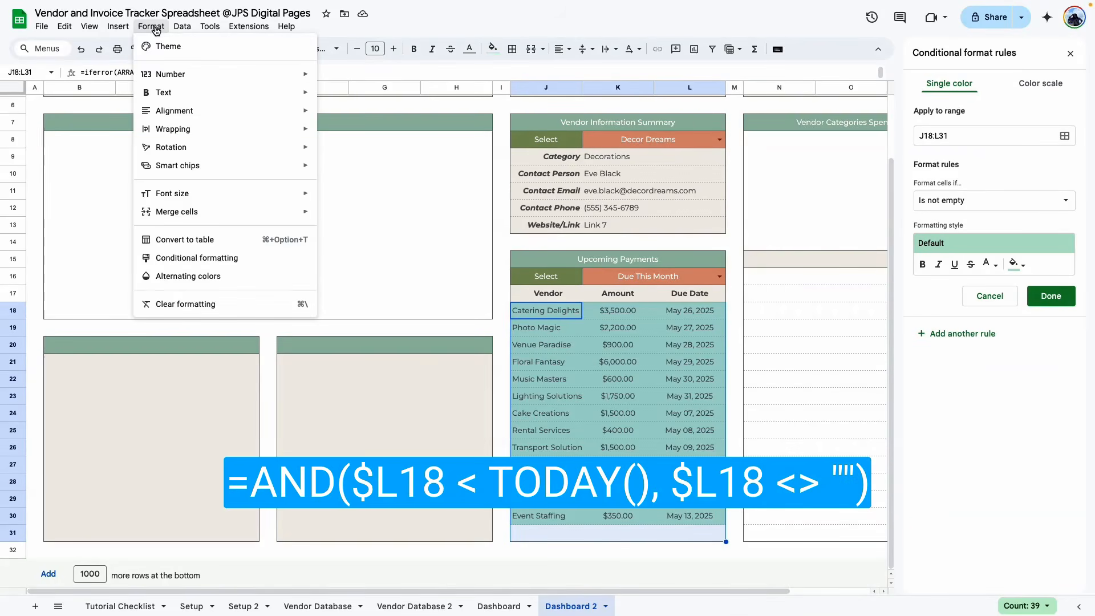
left_click(469, 51)
left_click(493, 48)
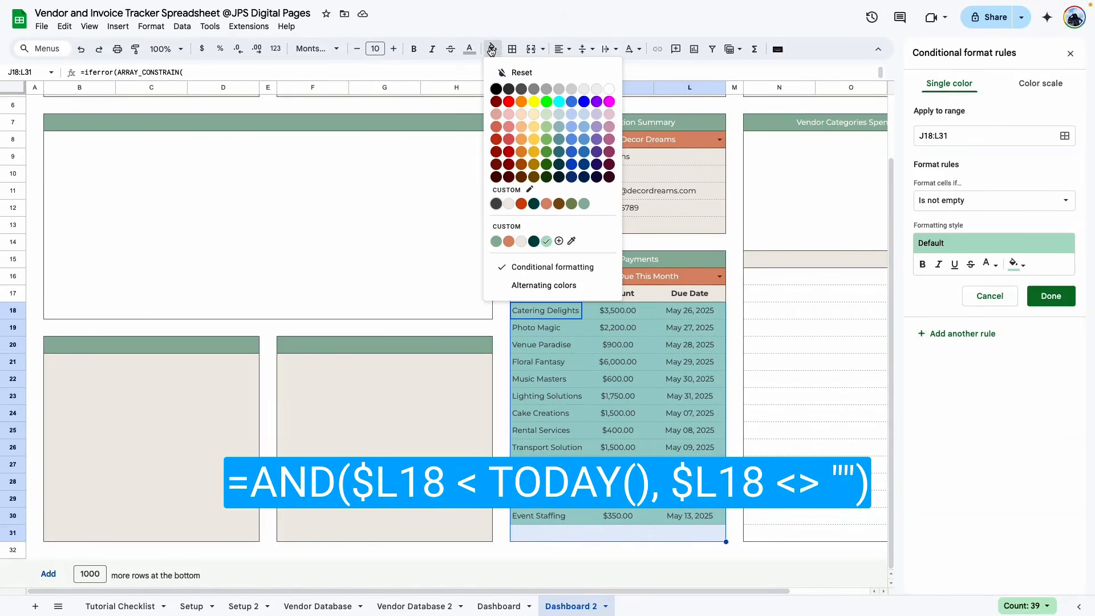
left_click(1045, 387)
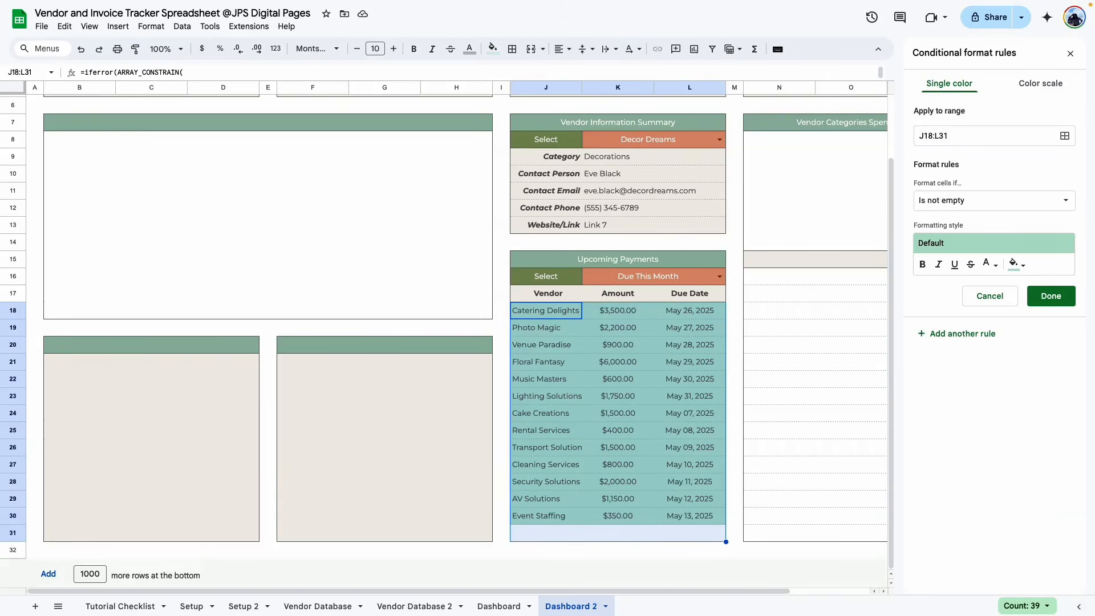
- Set the rule's condition to Custom formula is, with =AND($L18 < TODAY(), $L18 <> "")
left_click(943, 208)
left_click(947, 534)
left_click(950, 228)
type("=AND($L18 < TODAY(), $L18 <> \"\")")
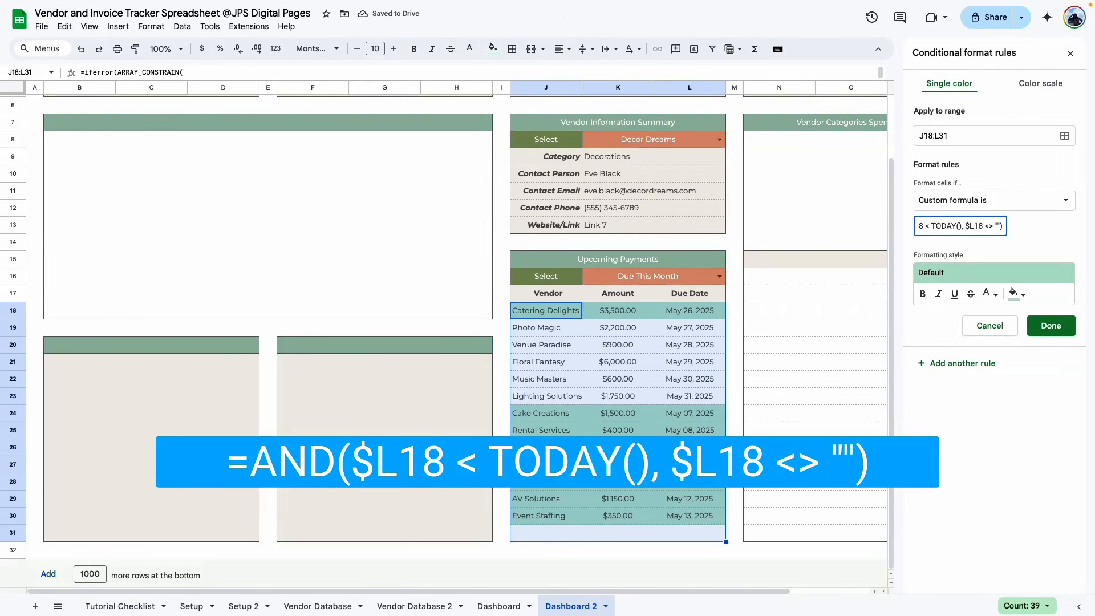
- Review the rule's custom formula from end to start against the first due date in L18
key("Left")
key("Left")
key("Left")
key("Left")
key("Left")
key("Left")
key("Left")
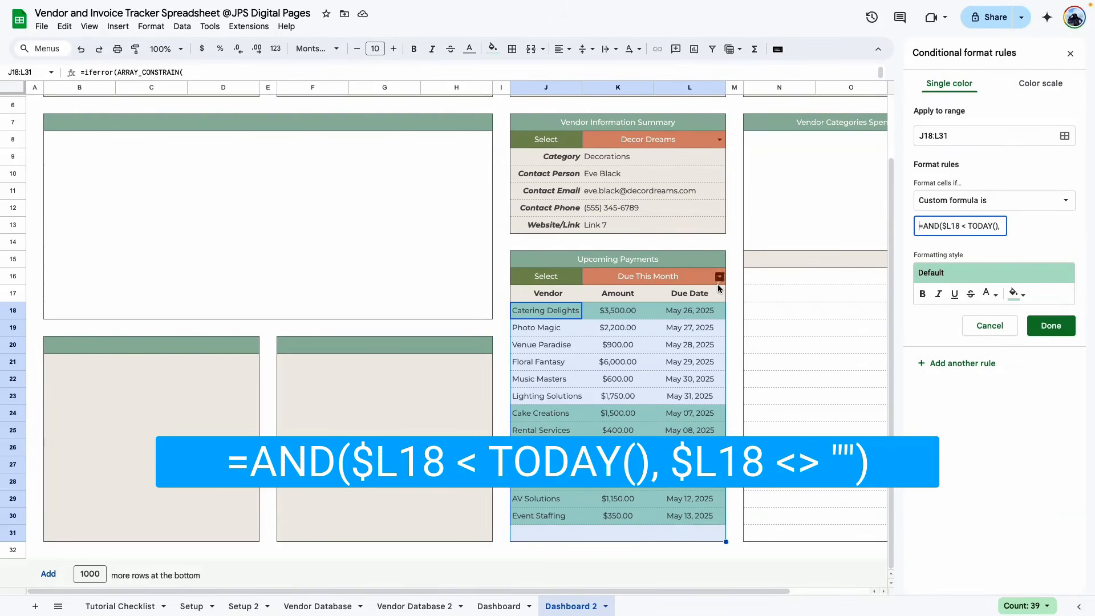
left_click(684, 313)
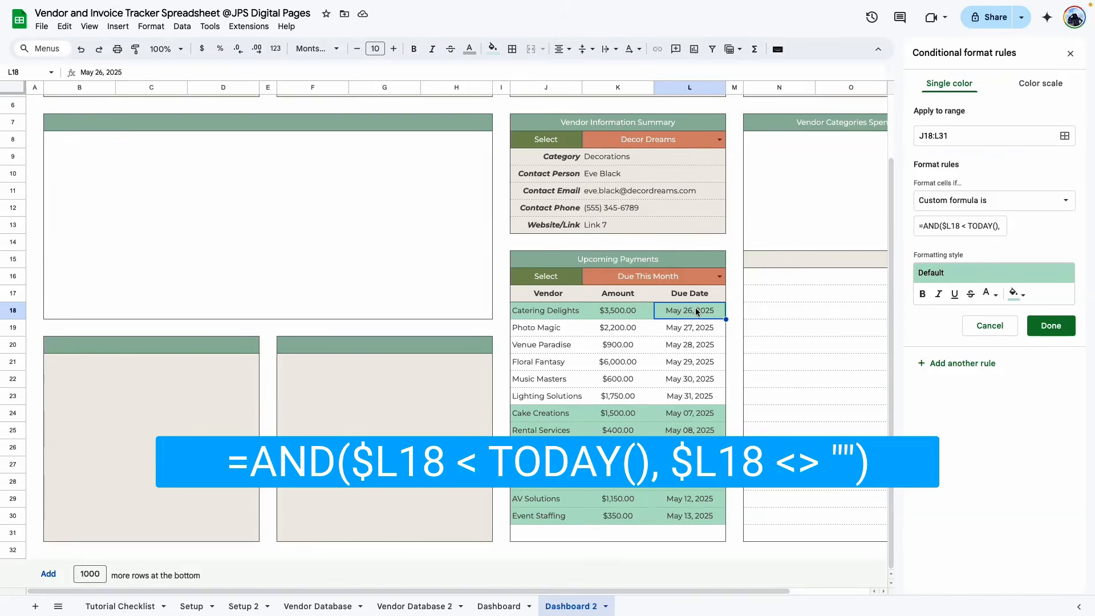
left_click(960, 227)
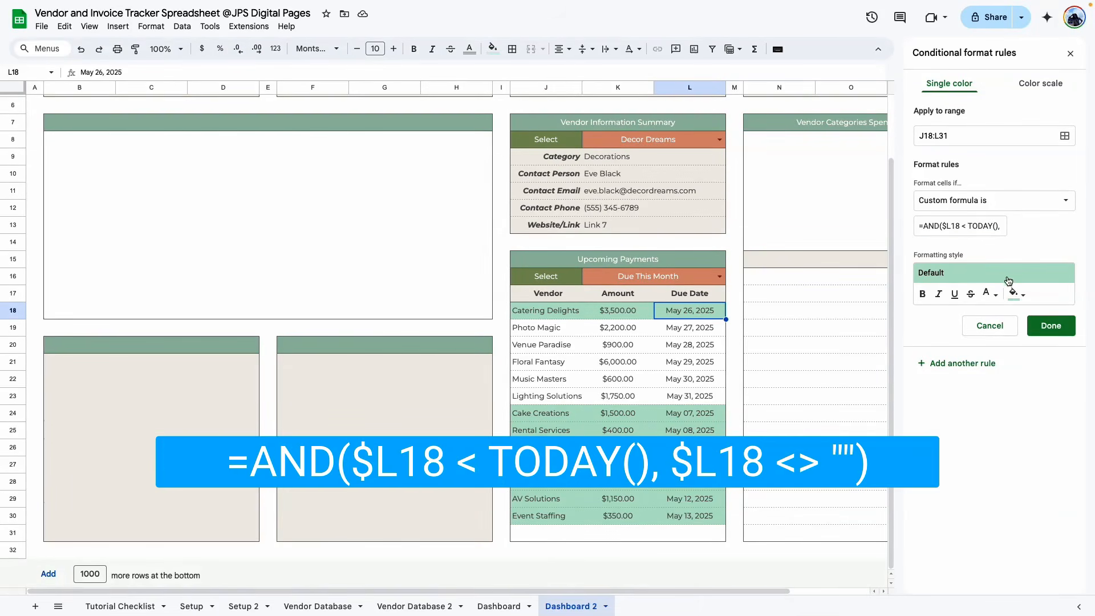
- Give the rule a light magenta fill, save it, and check the highlighting at due dates L18, L19 and L24
left_click(1016, 293)
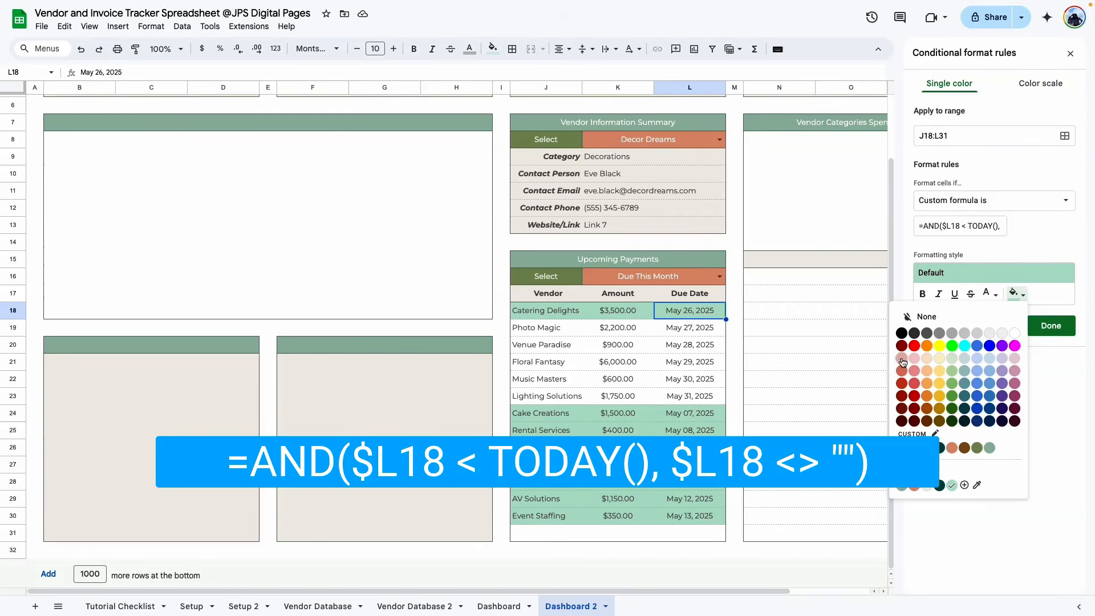
left_click(1015, 358)
left_click(1052, 326)
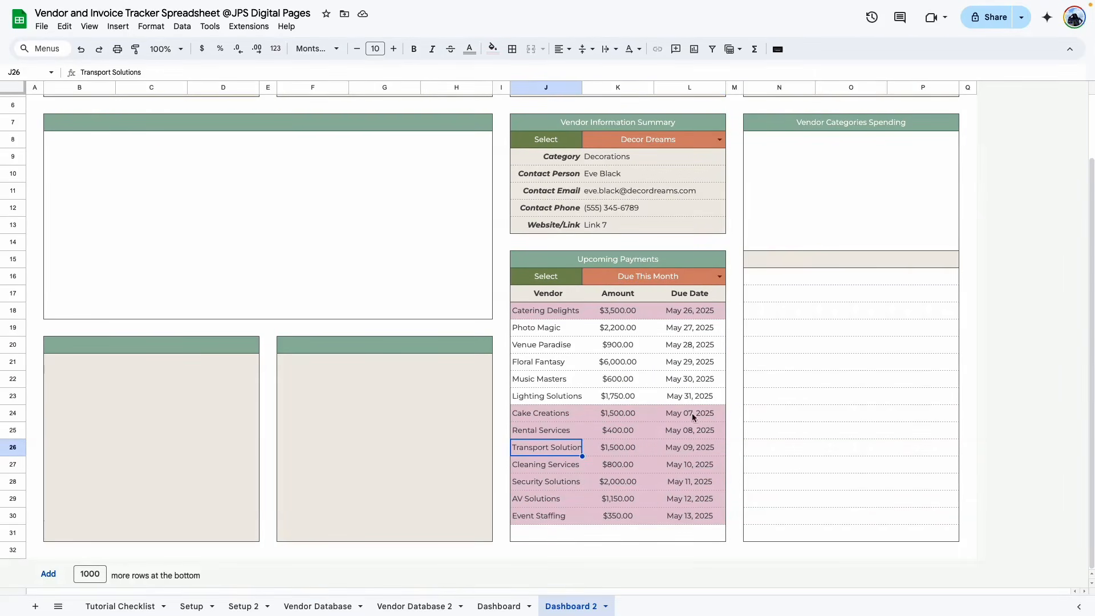
left_click(691, 311)
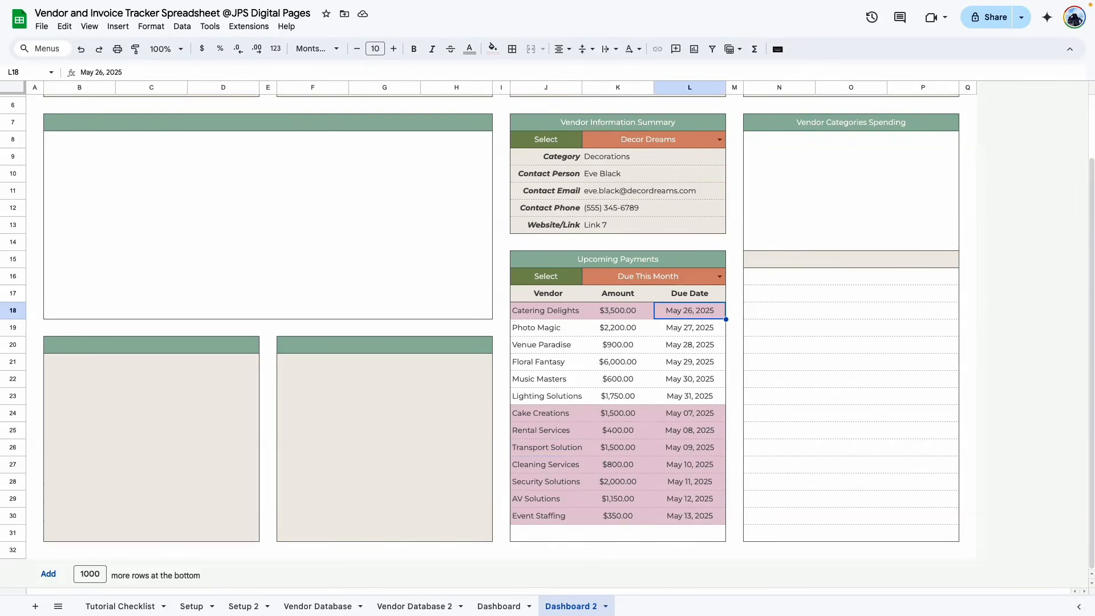
left_click(689, 333)
left_click(690, 417)
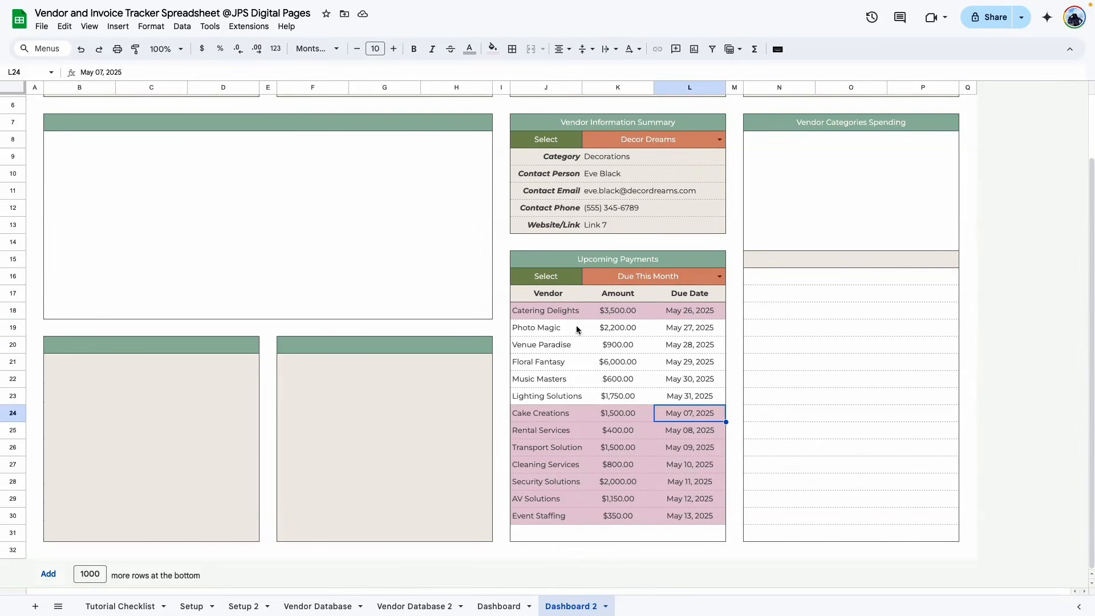
- Replace the J18 formula with a version that wraps FILTER in SORT by column 3, TRUE, and check the order of the payment rows
double_click(559, 315)
key("ctrl+a")
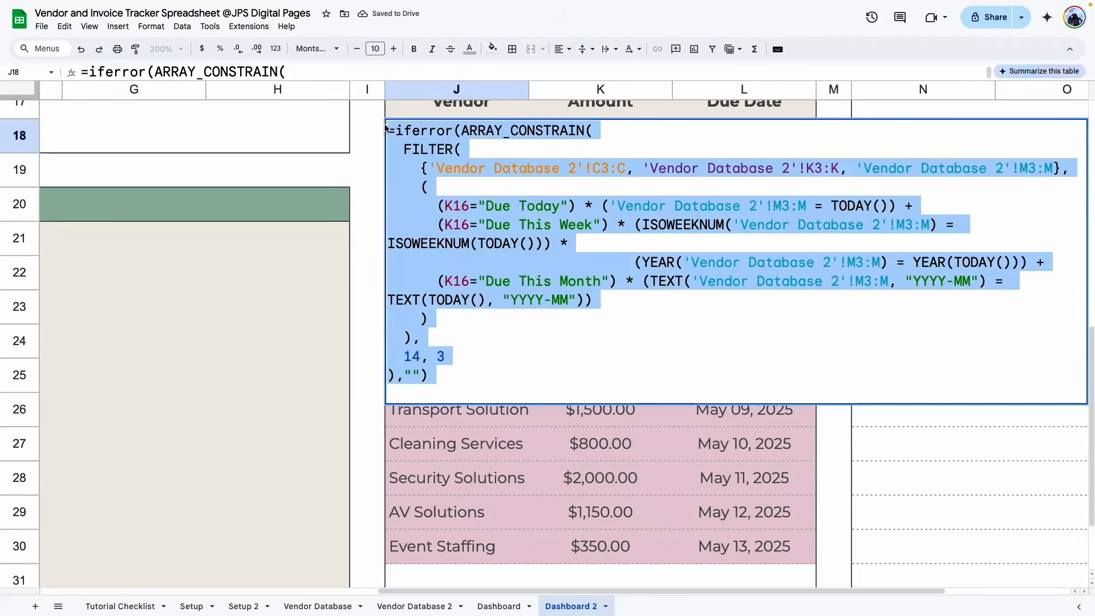
key("ctrl+v")
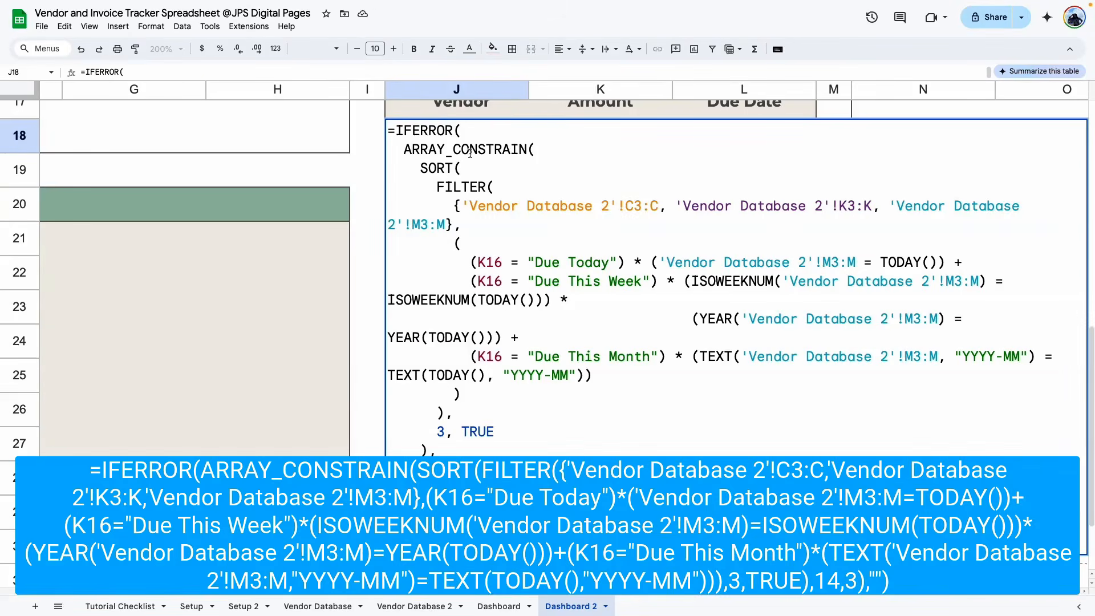
left_click_drag(419, 169, 463, 168)
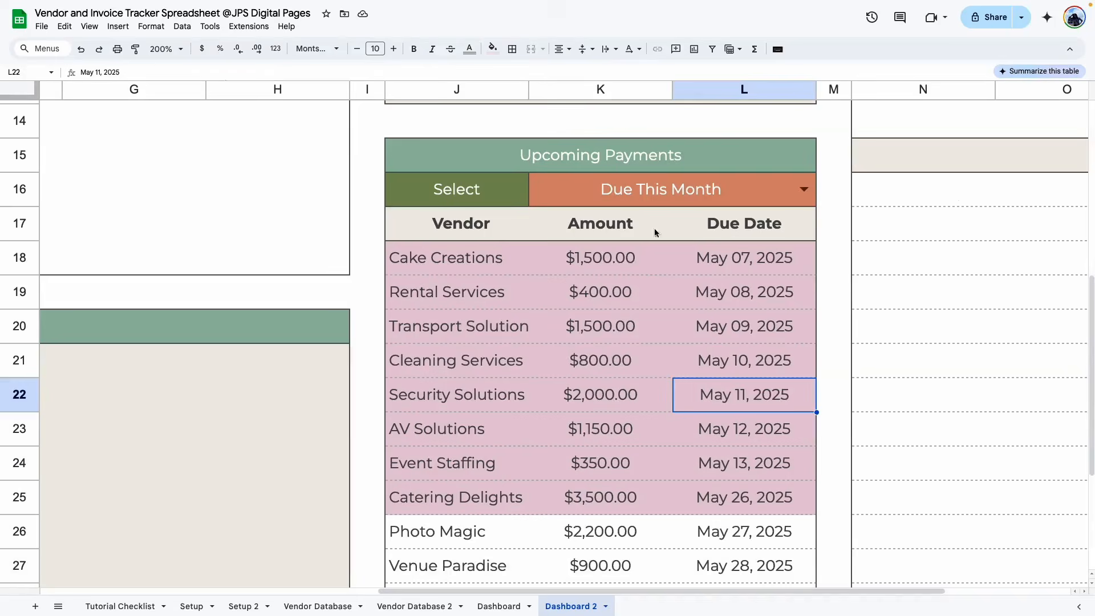
scroll(743, 368, "down", 3)
scroll(760, 129, "up", 2)
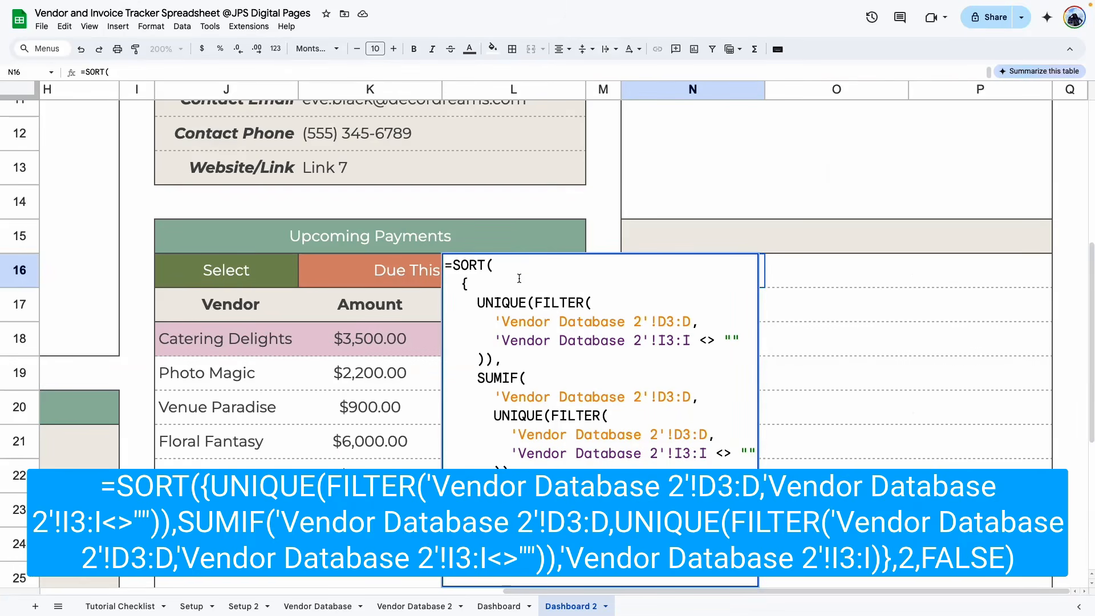
- Enter a SORT formula in N16 listing UNIQUE categories from Vendor Database 2 with their SUMIF total costs, sorted by column 2, FALSE
key("Return")
left_click(806, 377)
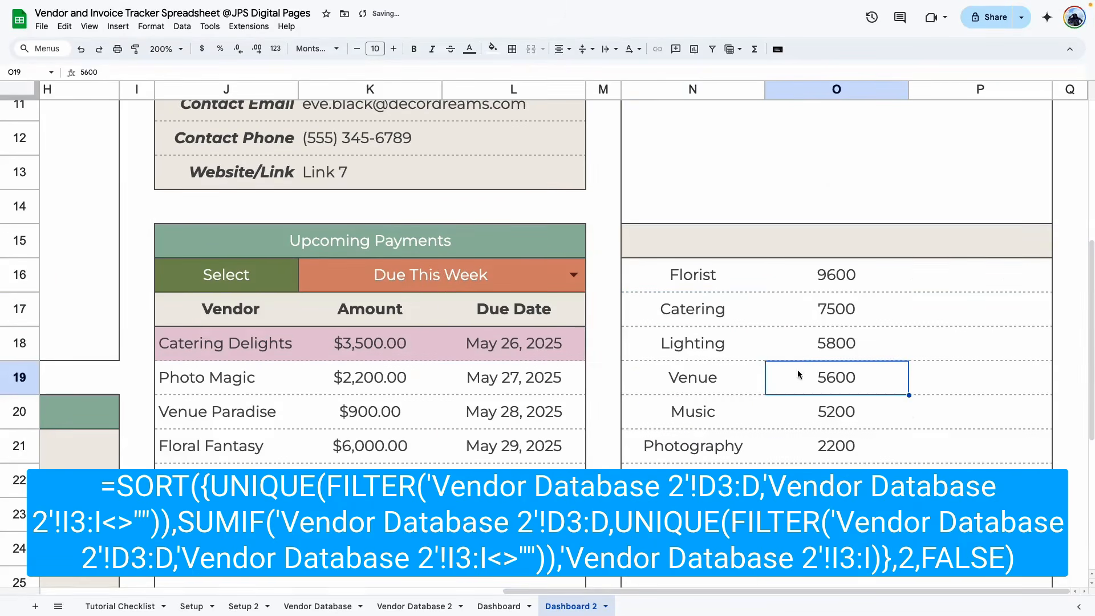
left_click(703, 276)
- Enter the headers Category, Amount and % in N15:P15 above the category spending rows
left_click(713, 252)
left_click_drag(716, 278, 724, 412)
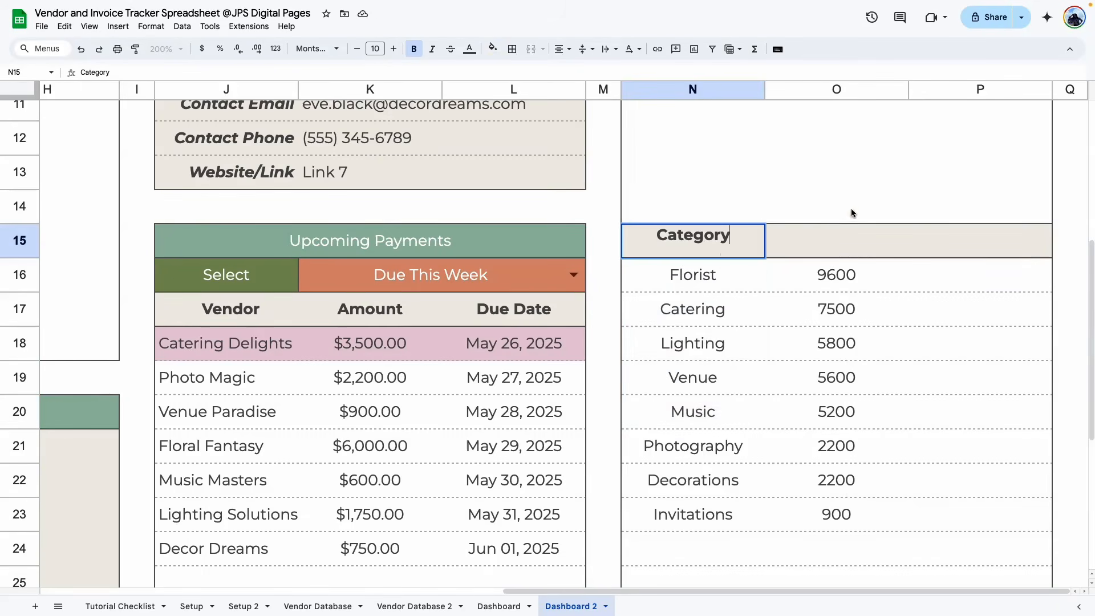
left_click(824, 237)
type("Amount")
left_click(990, 251)
type("%")
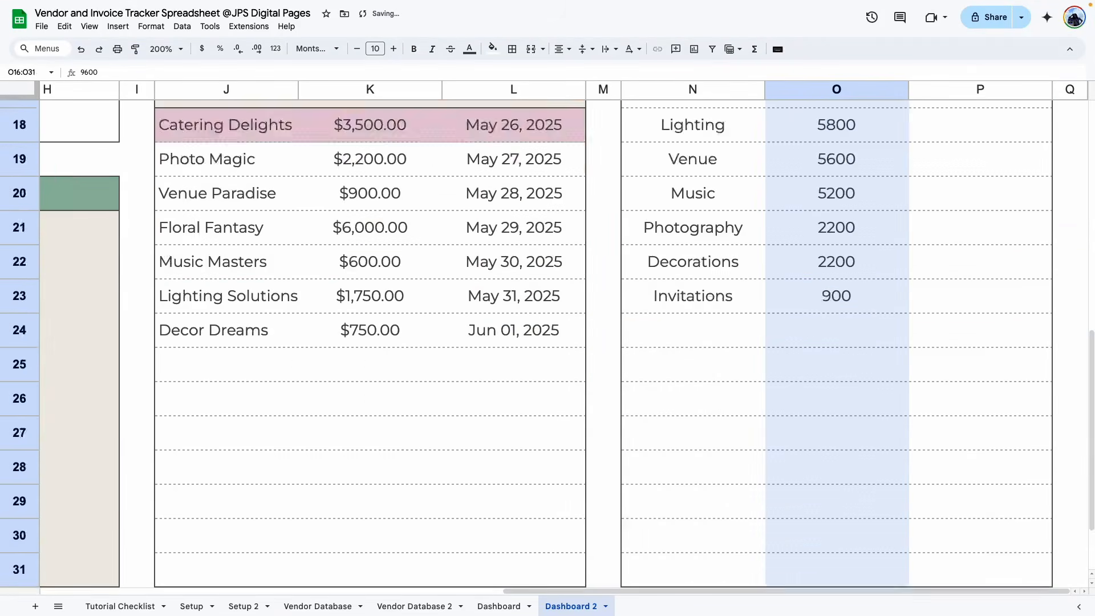
scroll(846, 492, "down", 1)
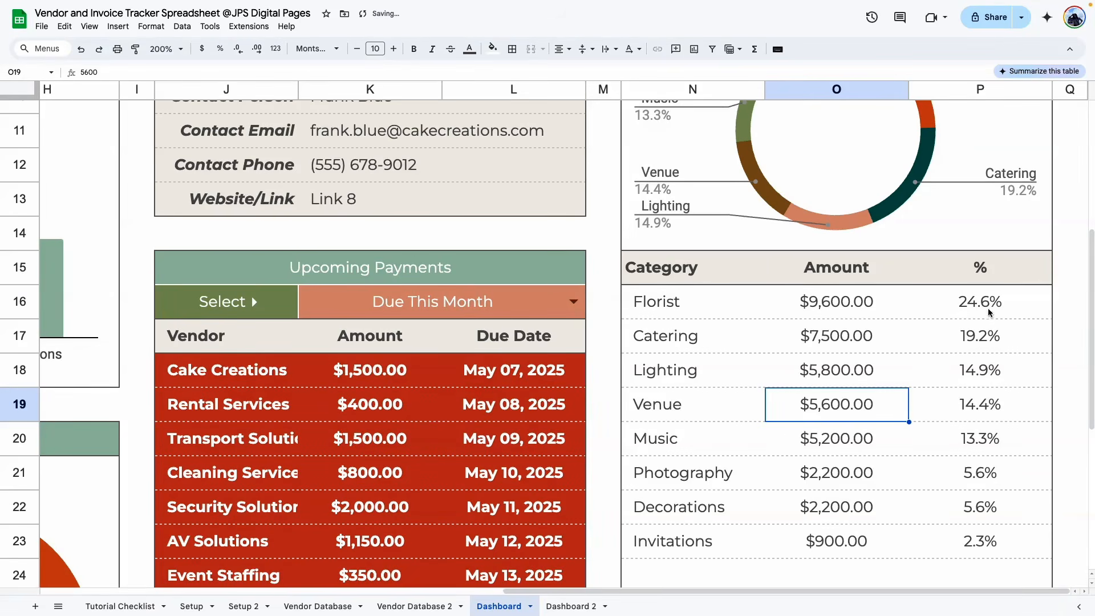
- Copy the percentage formula =IF(N16="", "", O16/SUM($O$16:$O$31)) from P16 of the Dashboard sheet into P16 of Dashboard 2
double_click(989, 302)
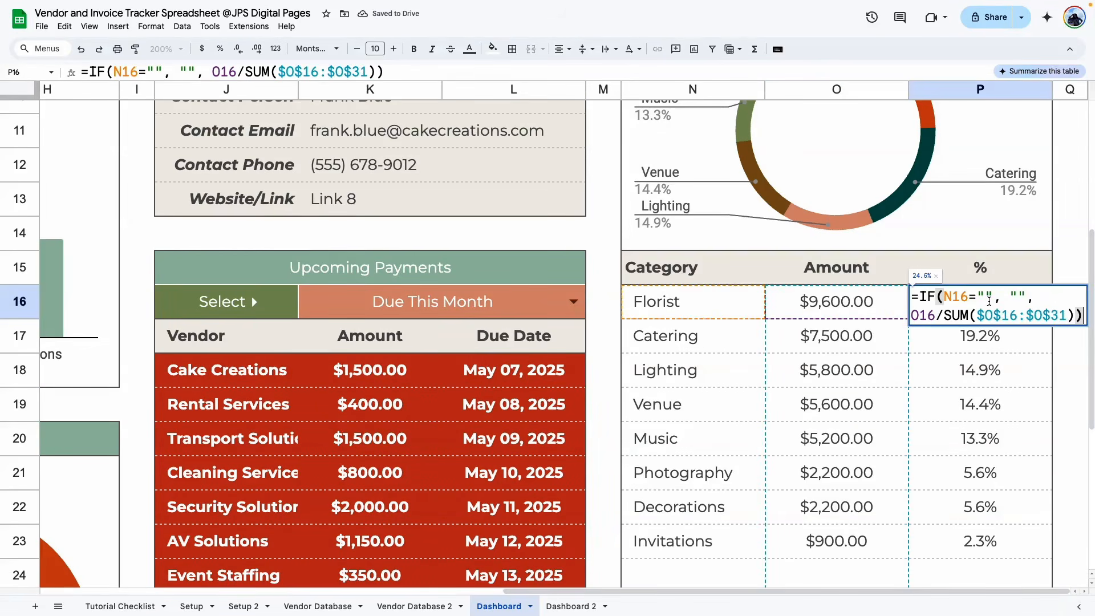
scroll(965, 364, "down", 1)
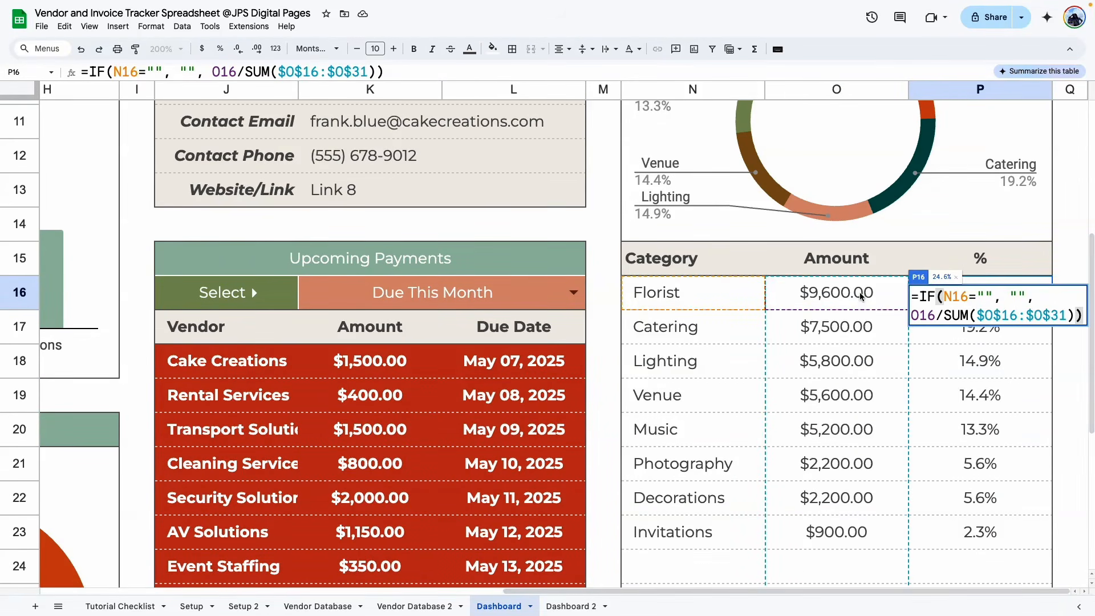
scroll(861, 296, "down", 2)
triple_click(970, 230)
key("super+c")
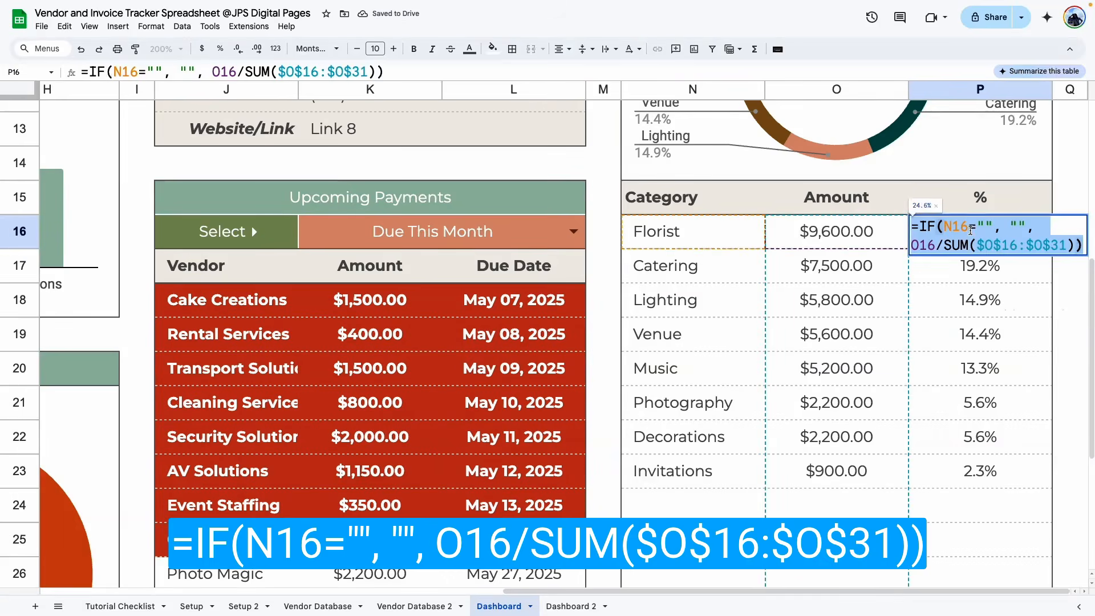
left_click(982, 402)
left_click(570, 606)
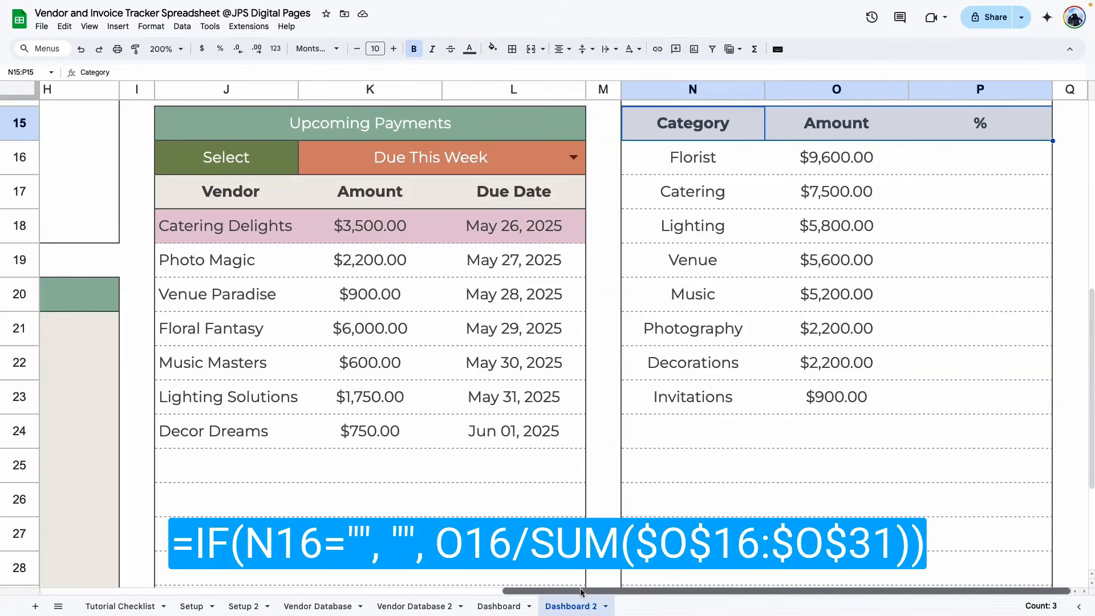
left_click(950, 166)
key("super+v")
key("Return")
left_click(799, 277)
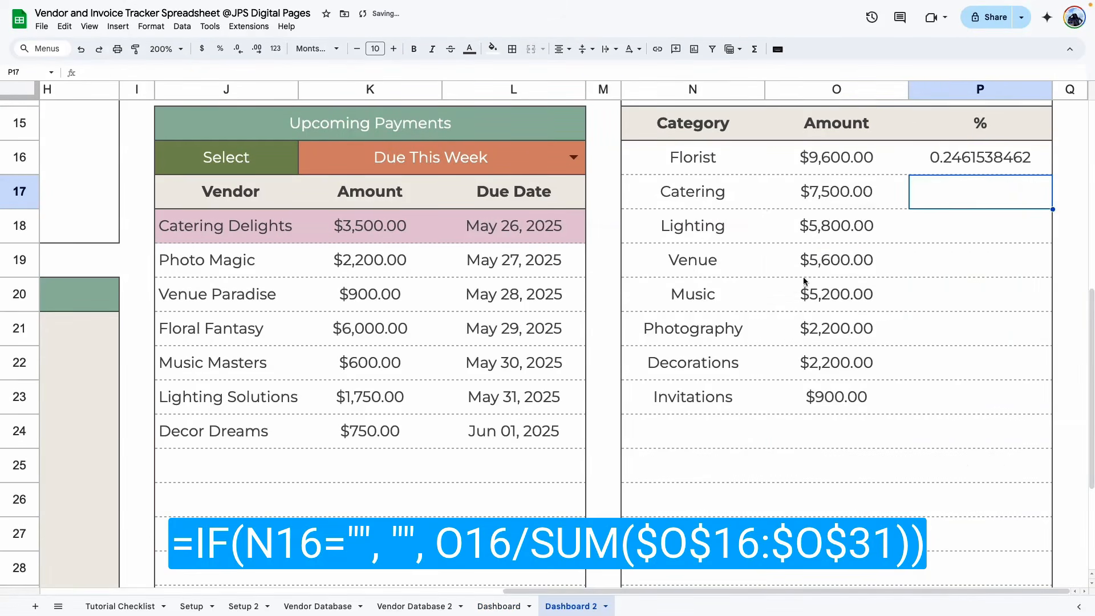
- Check the references in the P16 formula, copy the cell and paste the formula only into P17:P31
double_click(928, 152)
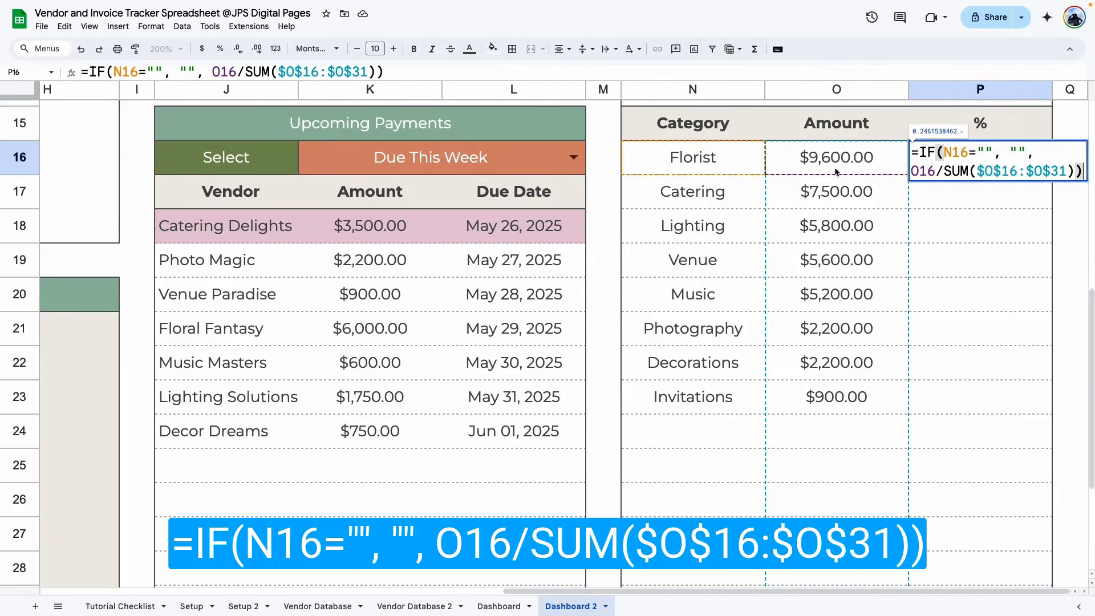
scroll(820, 376, "down", 1)
scroll(827, 309, "up", 3)
double_click(979, 295)
left_click(967, 379)
left_click(971, 310)
scroll(971, 307, "down", 5)
scroll(971, 293, "up", 5)
scroll(970, 368, "down", 2)
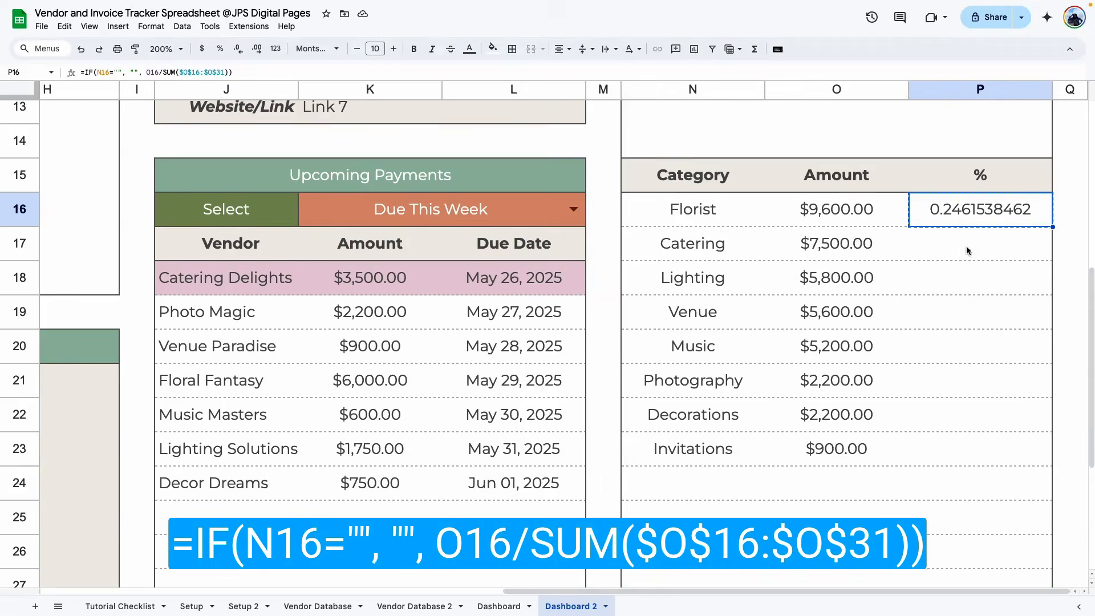
left_click(966, 249)
key("super+shift+Down")
right_click(968, 542)
mouse_move(844, 180)
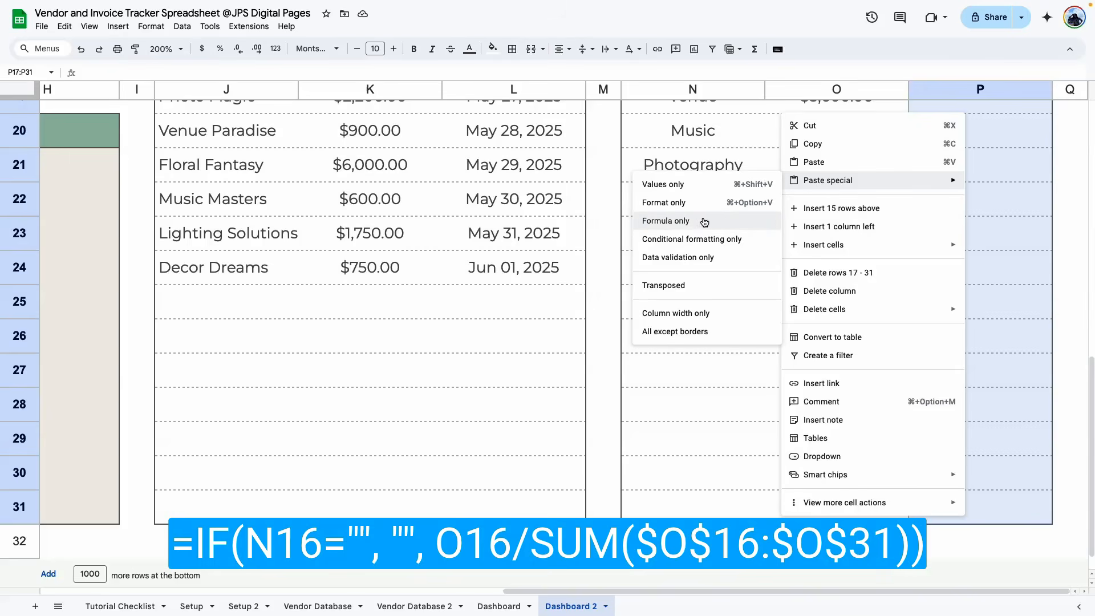
left_click(696, 224)
left_click(965, 342)
- Format P16:P31 as percentages with one decimal place and check the column down to its last row
scroll(965, 342, "up", 4)
left_click_drag(966, 236, 968, 510)
scroll(964, 456, "up", 8)
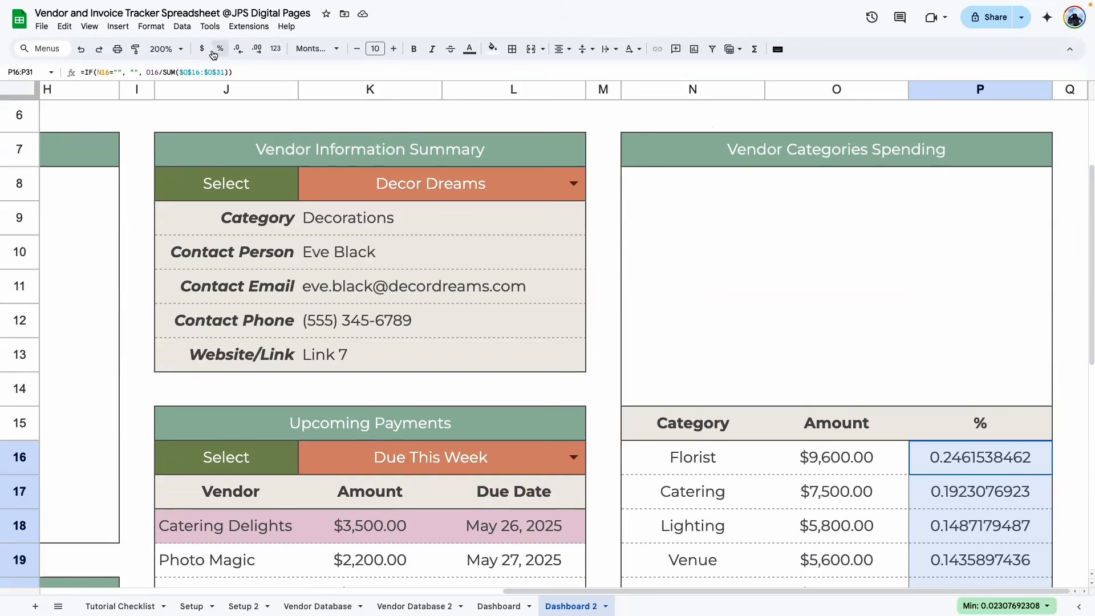
left_click(219, 50)
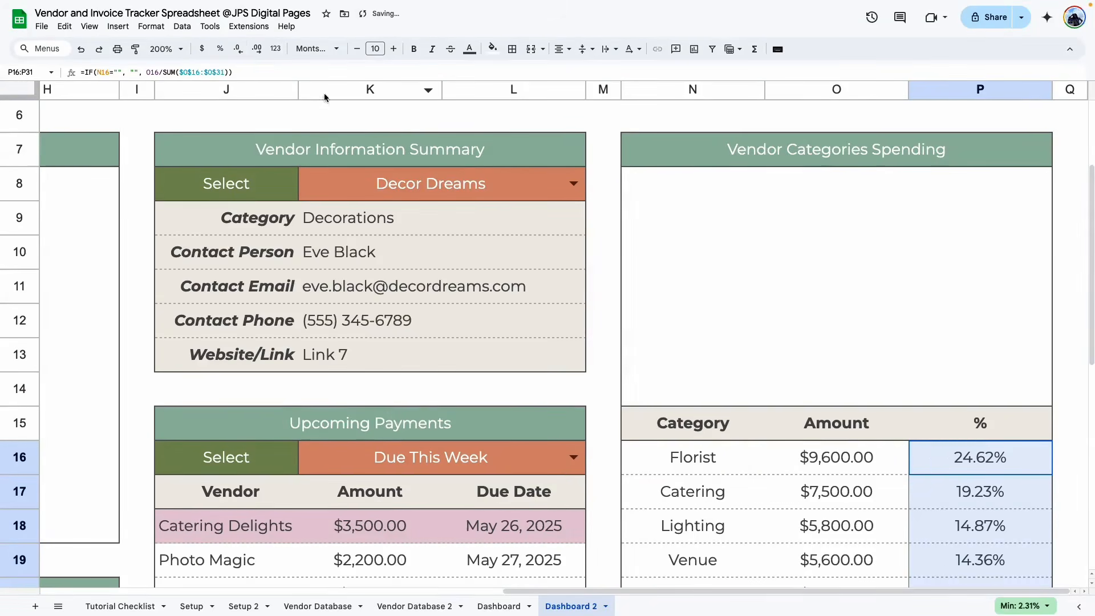
left_click(241, 50)
scroll(969, 342, "down", 3)
left_click(980, 425)
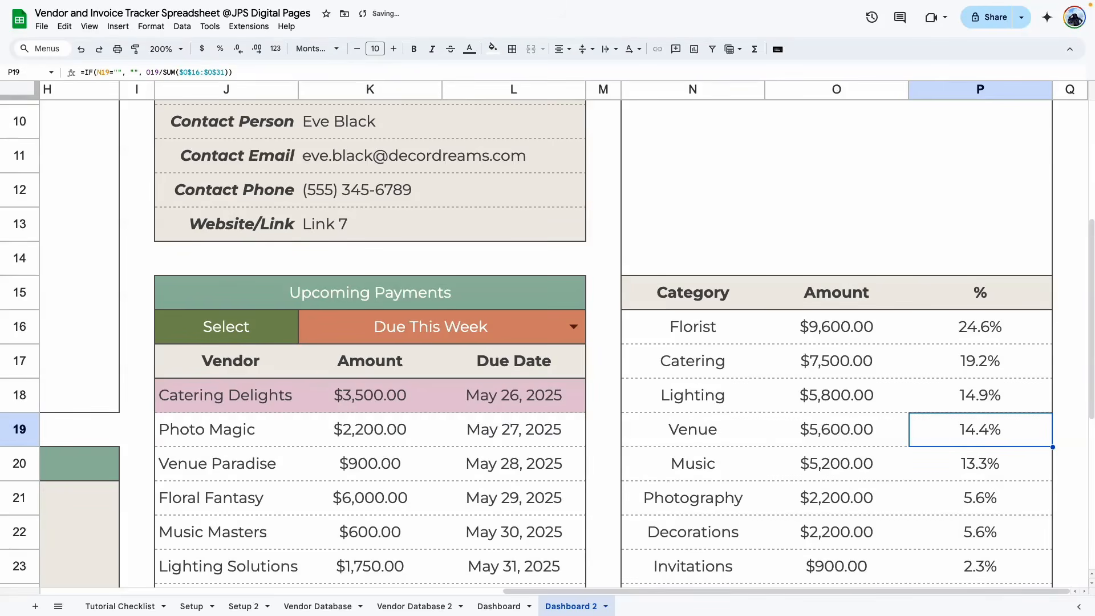
scroll(977, 336, "down", 4)
scroll(944, 479, "up", 4)
scroll(910, 418, "down", 5)
scroll(856, 394, "up", 5)
- Mark Add dashboard formulas as done on the Tutorial Checklist sheet and review the remaining checklist items
left_click(121, 606)
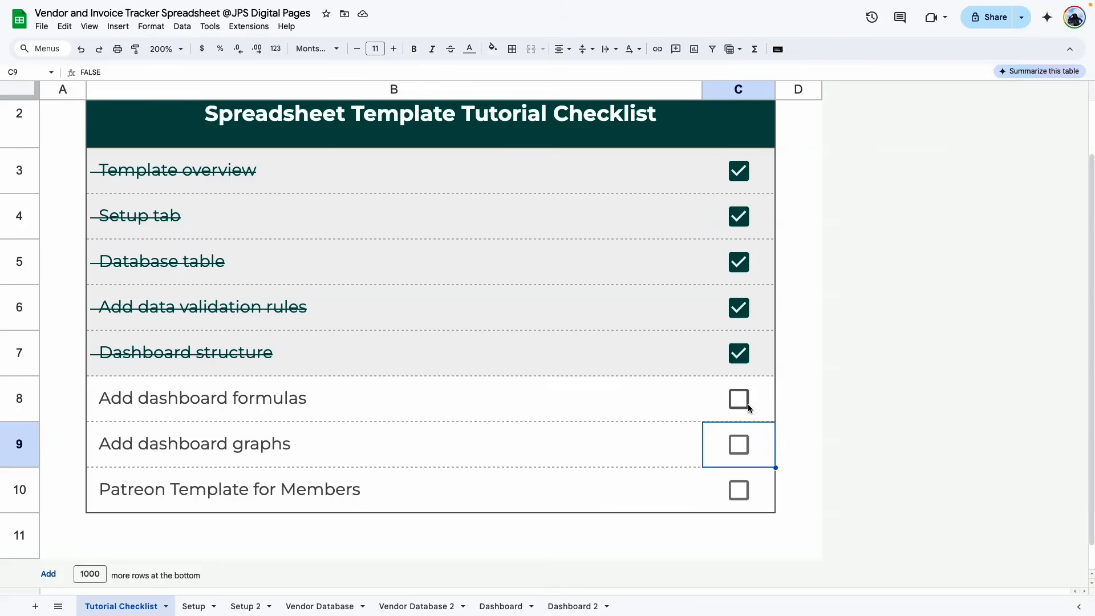
left_click(743, 401)
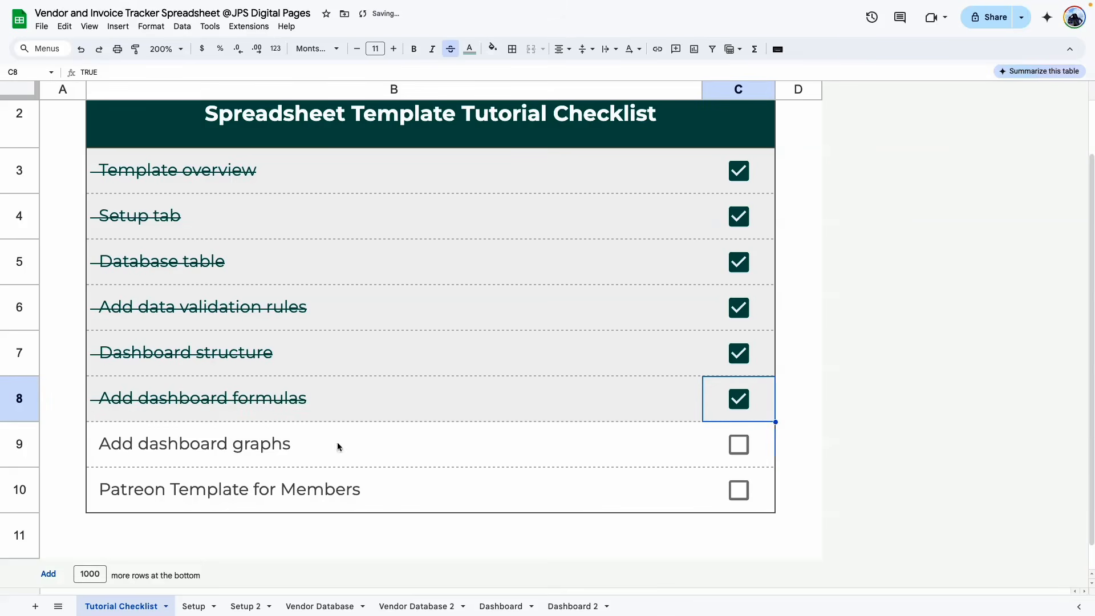
left_click(166, 458)
left_click(390, 492)
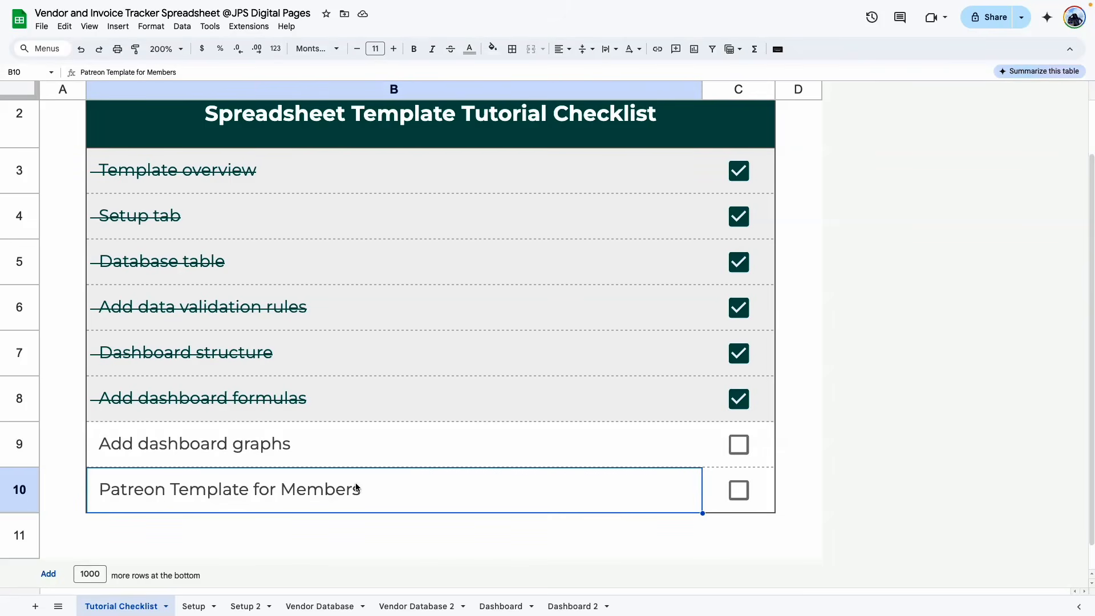
left_click(222, 445)
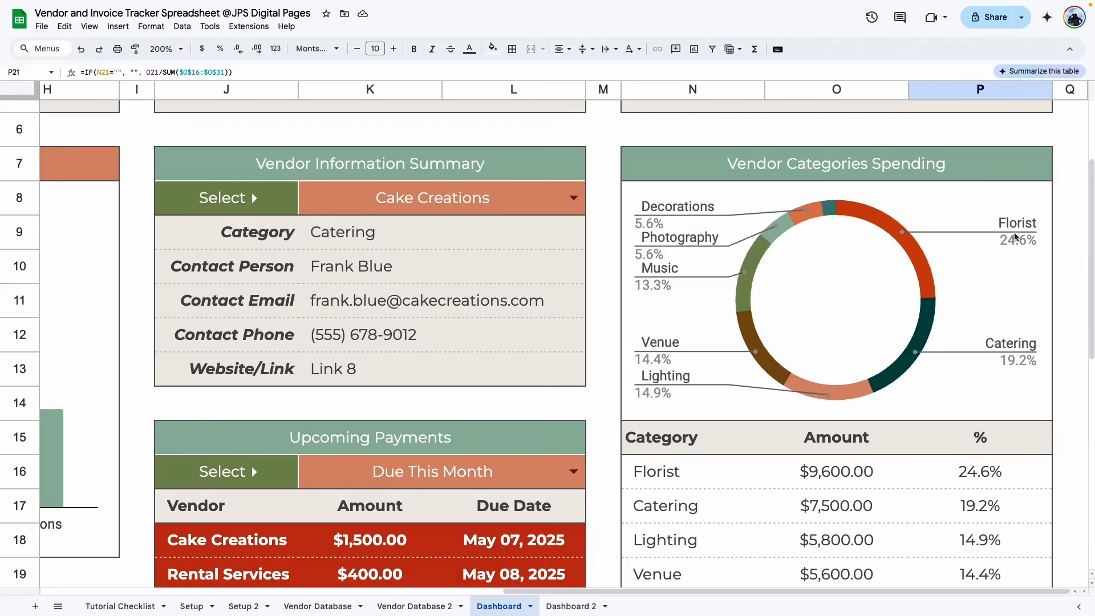
- Examine the Vendor Categories Spending donut chart and the table below it on the Dashboard sheet
scroll(837, 213, "down", 3)
scroll(836, 213, "up", 2)
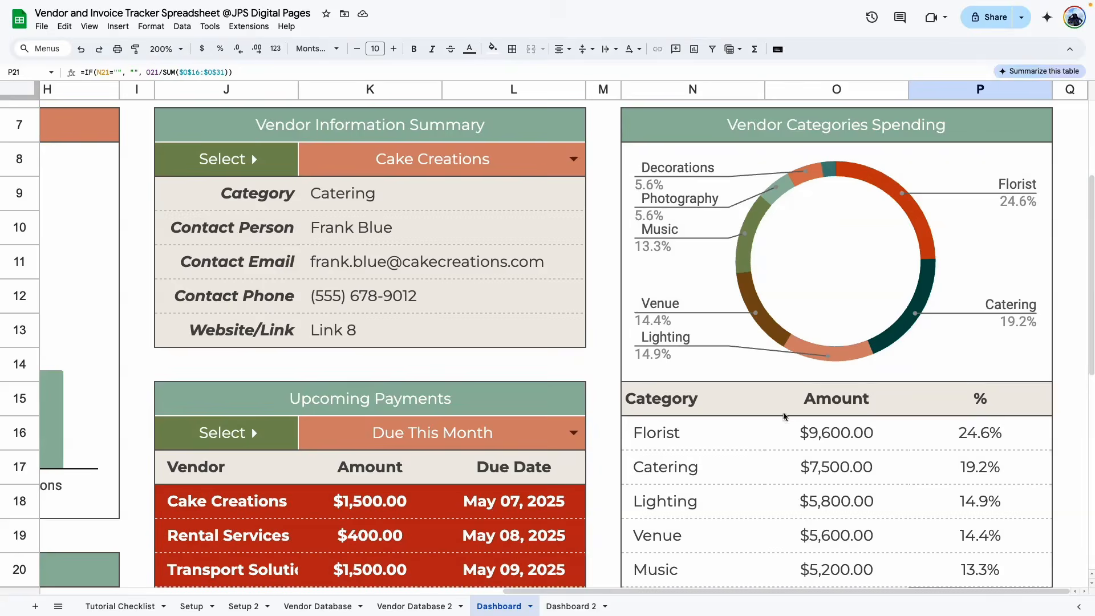
scroll(741, 428, "down", 1)
scroll(851, 469, "up", 1)
scroll(741, 497, "down", 8)
scroll(705, 481, "up", 8)
- Insert a pie chart of the category amounts in N15:O31 on Dashboard 2 and move it over the tables
left_click(573, 605)
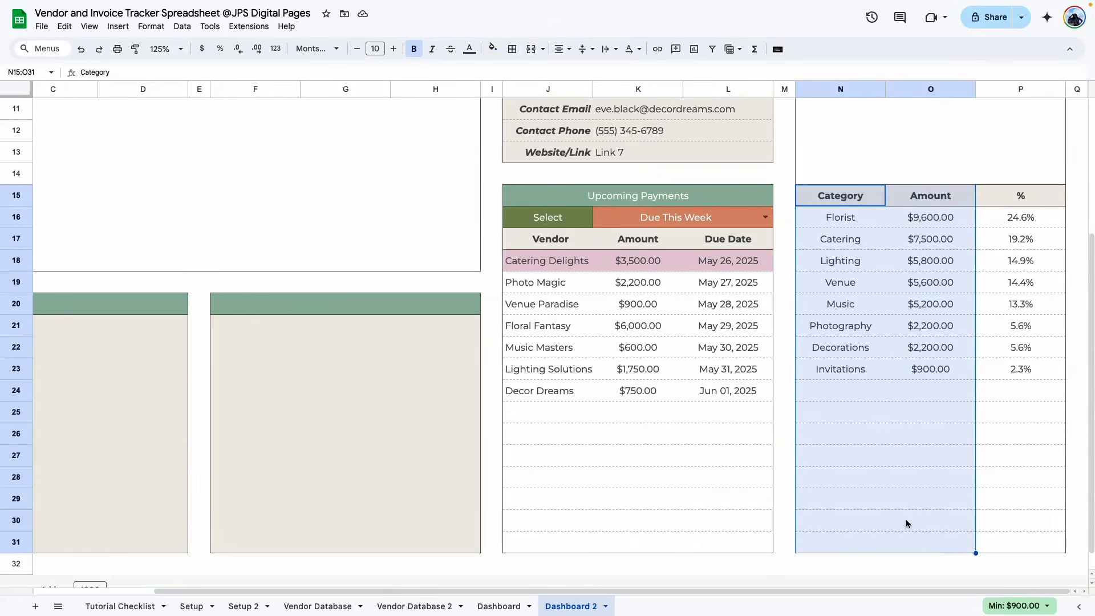
left_click(694, 50)
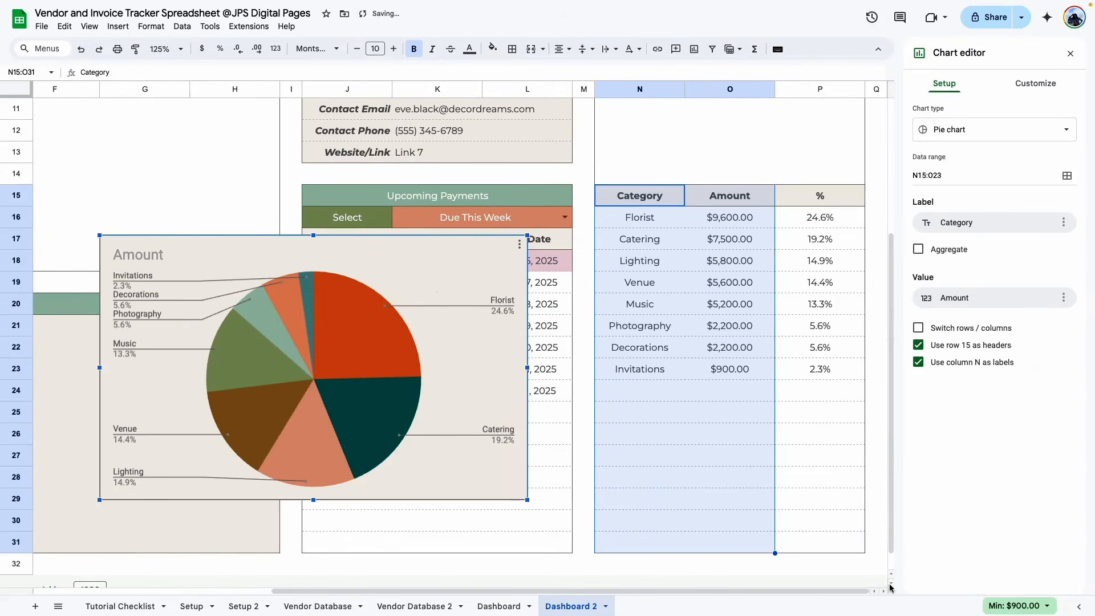
left_click(383, 261)
left_click_drag(426, 272, 659, 244)
- Turn the pie chart into a ring by setting its donut hole to 80%
left_click(944, 83)
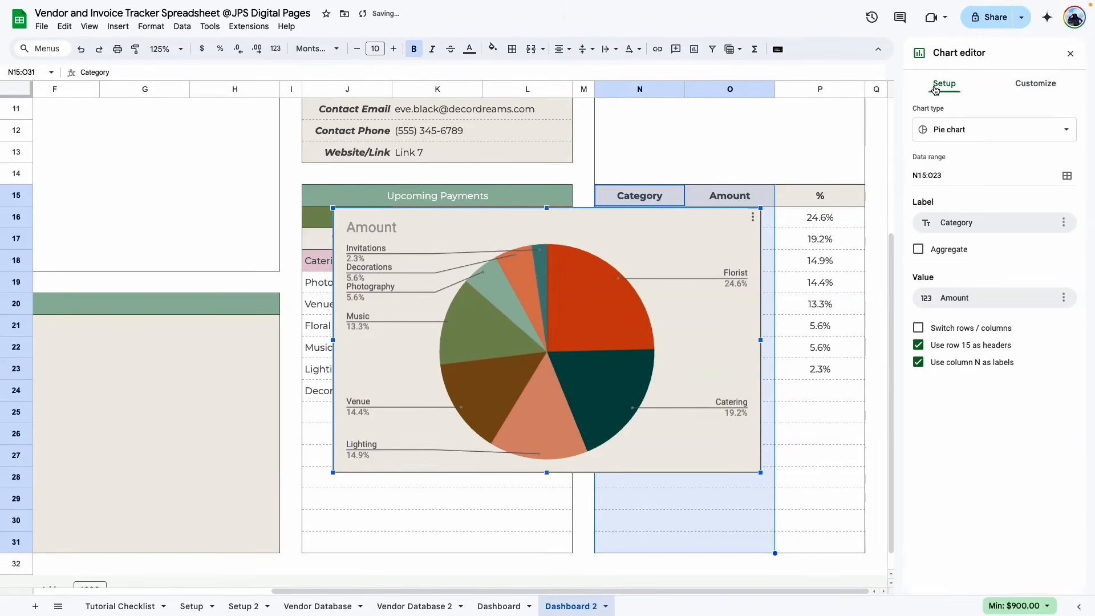
left_click(996, 130)
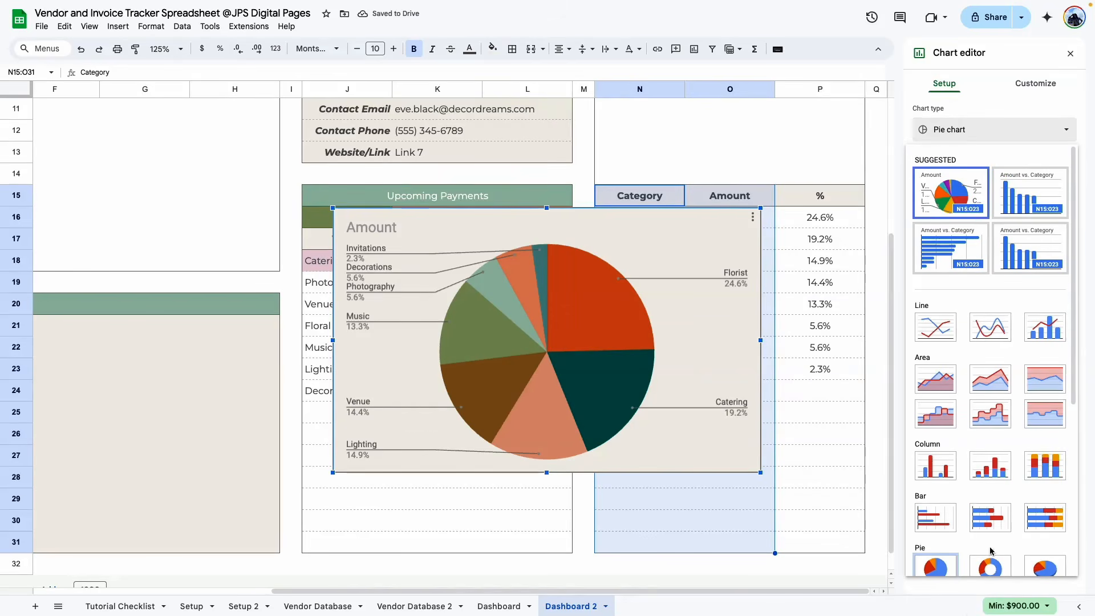
left_click(1040, 85)
left_click(959, 148)
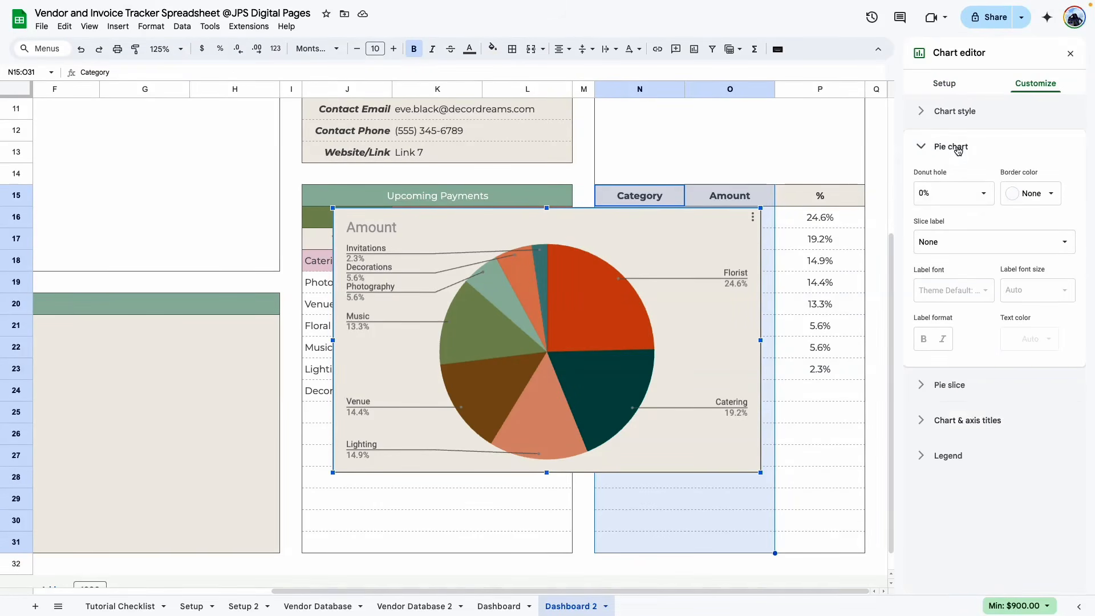
left_click(942, 194)
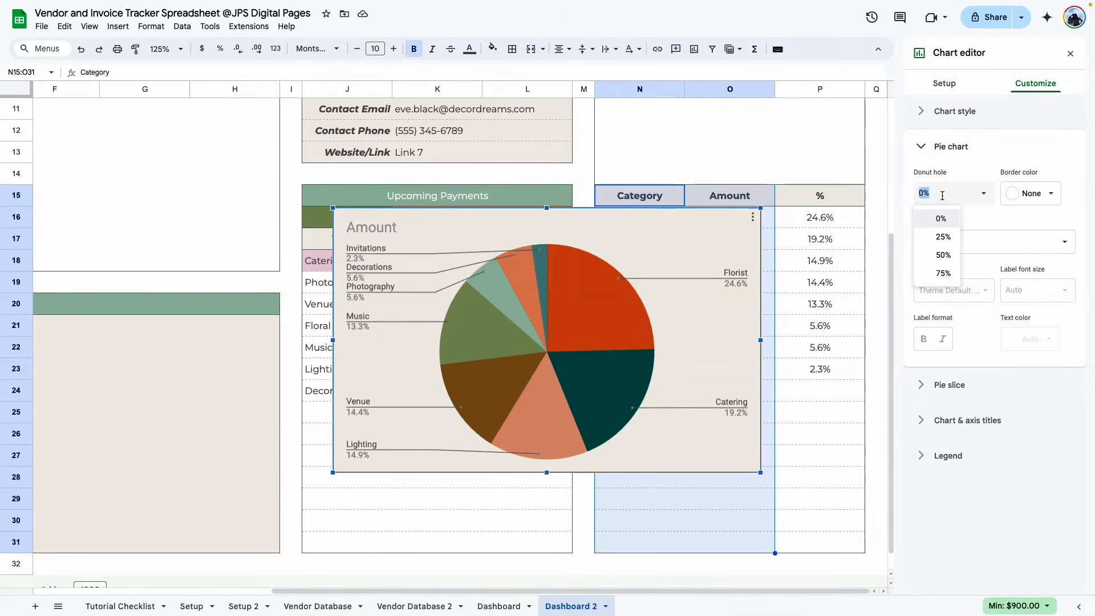
left_click(943, 273)
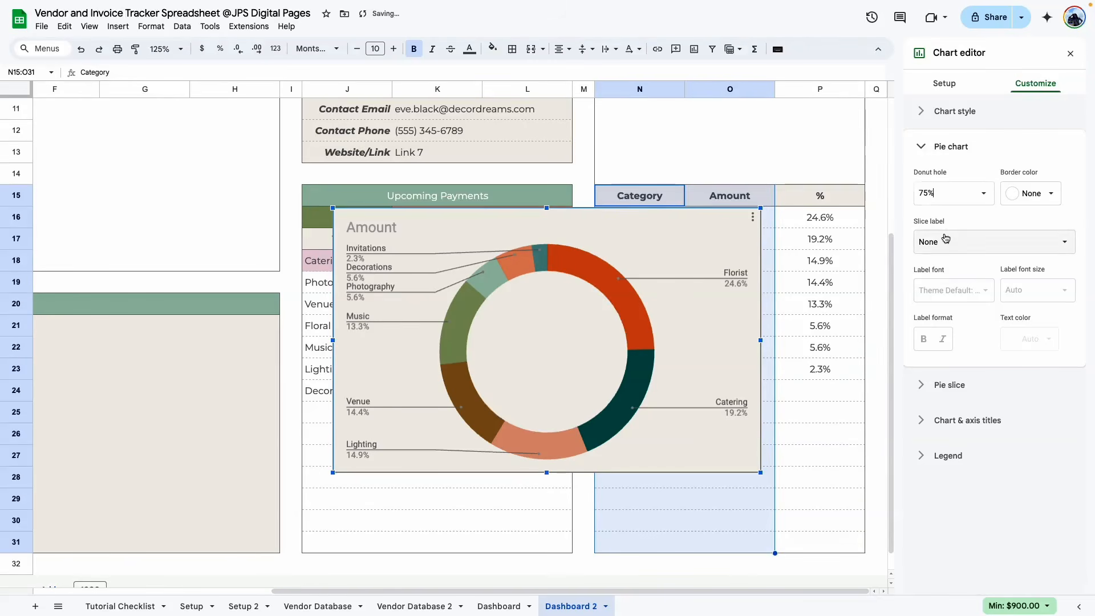
double_click(931, 195)
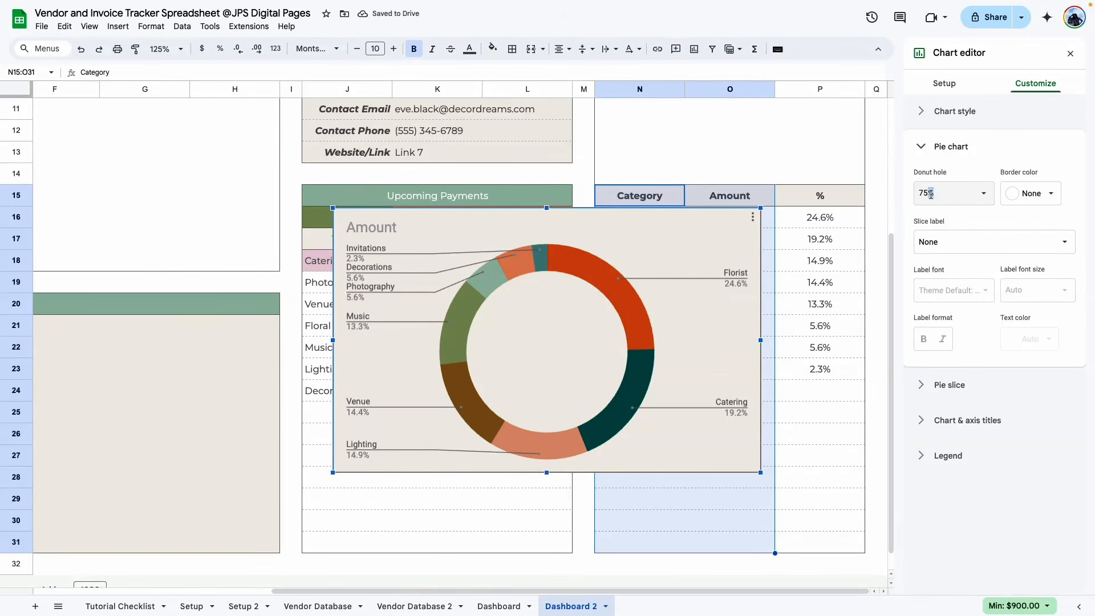
left_click_drag(941, 193, 848, 191)
type("80")
key("Return")
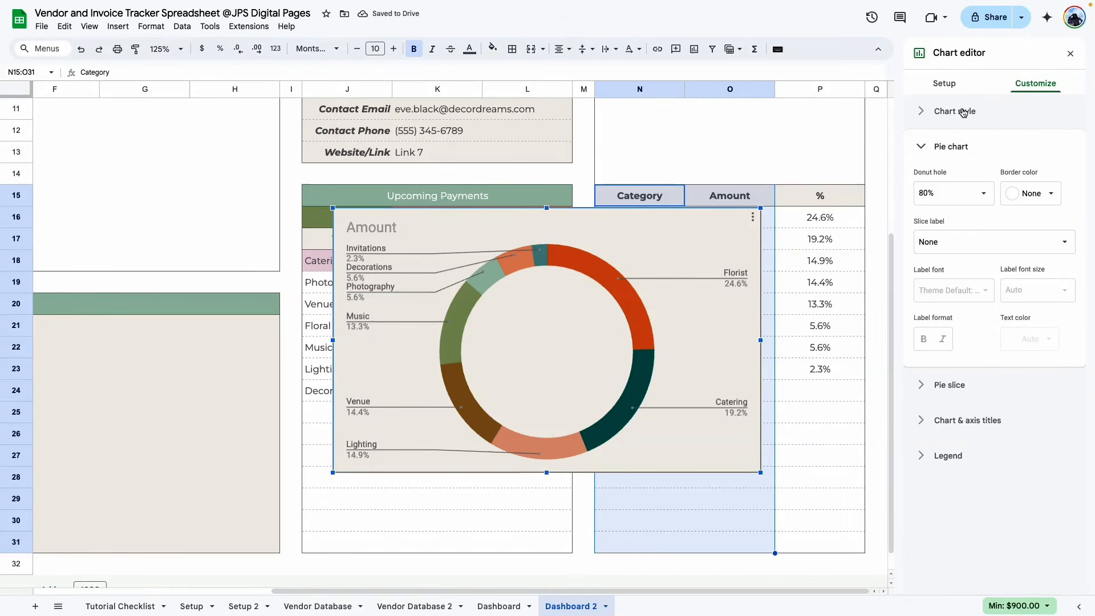
- Set the chart's background color and chart border color to None
left_click(963, 112)
left_click(931, 158)
left_click(958, 186)
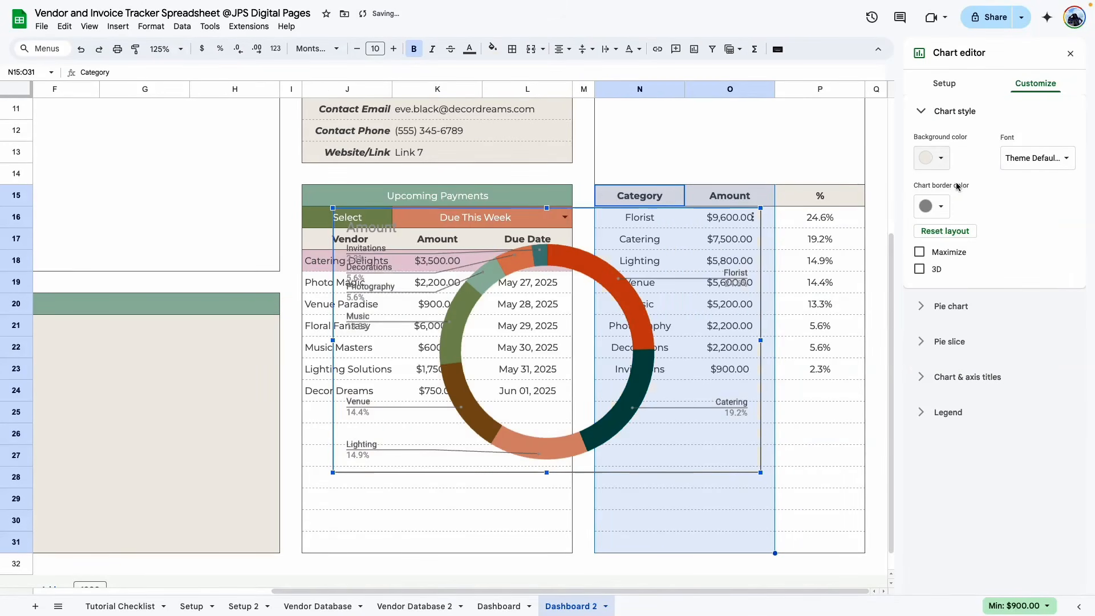
left_click(932, 206)
left_click(947, 234)
- Move and resize the donut chart to fit N8:P14 under Vendor Categories Spending, and remove its Amount title
left_click_drag(691, 304, 820, 289)
left_click_drag(657, 591, 894, 583)
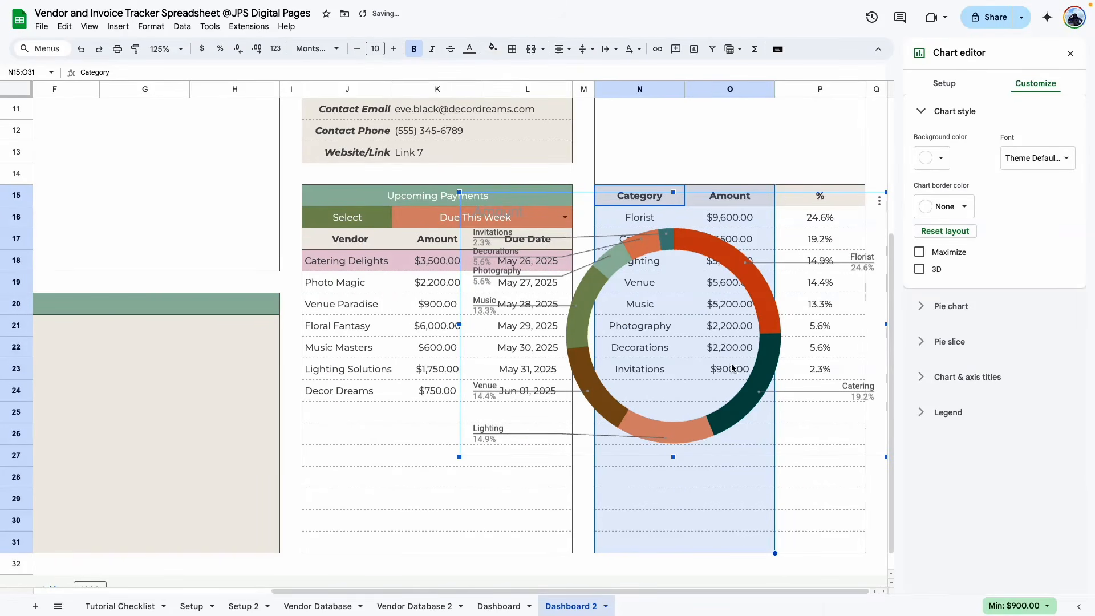
left_click_drag(733, 369, 691, 253)
scroll(690, 256, "up", 1)
left_click_drag(683, 297, 697, 251)
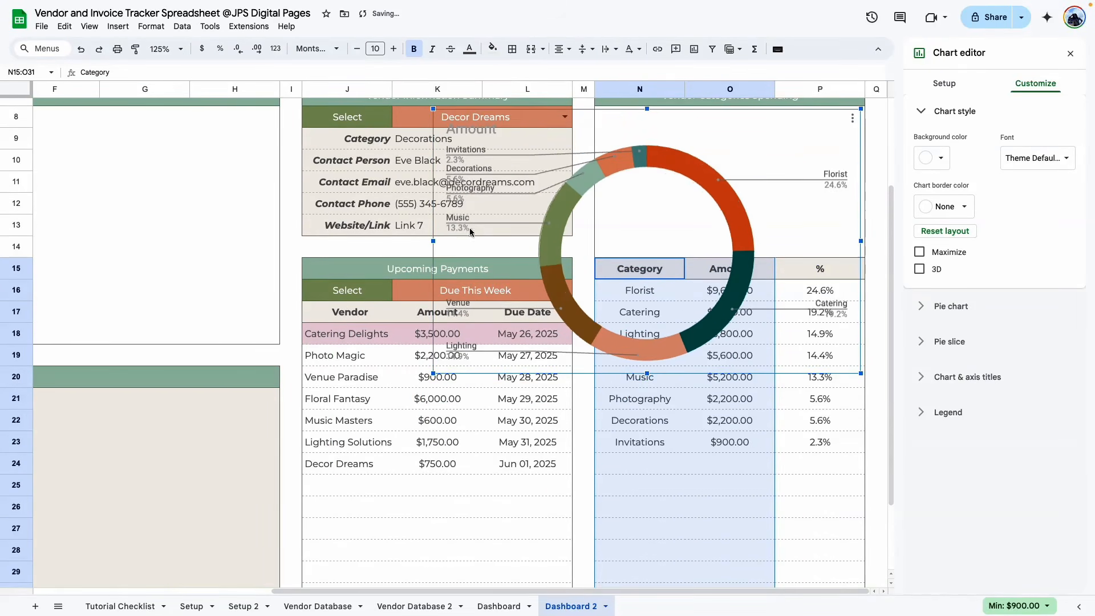
left_click_drag(433, 242, 597, 239)
left_click_drag(729, 375, 729, 252)
left_click(653, 124)
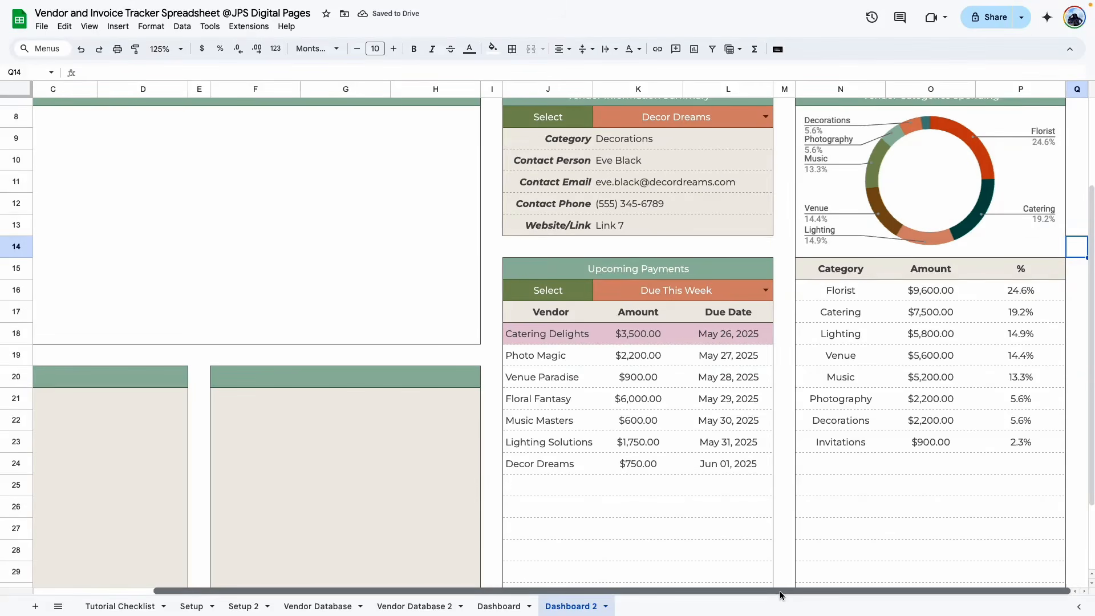
- Move the donut chart off the merged N8:P14 cell and refer to the original Dashboard sheet
left_click(993, 248)
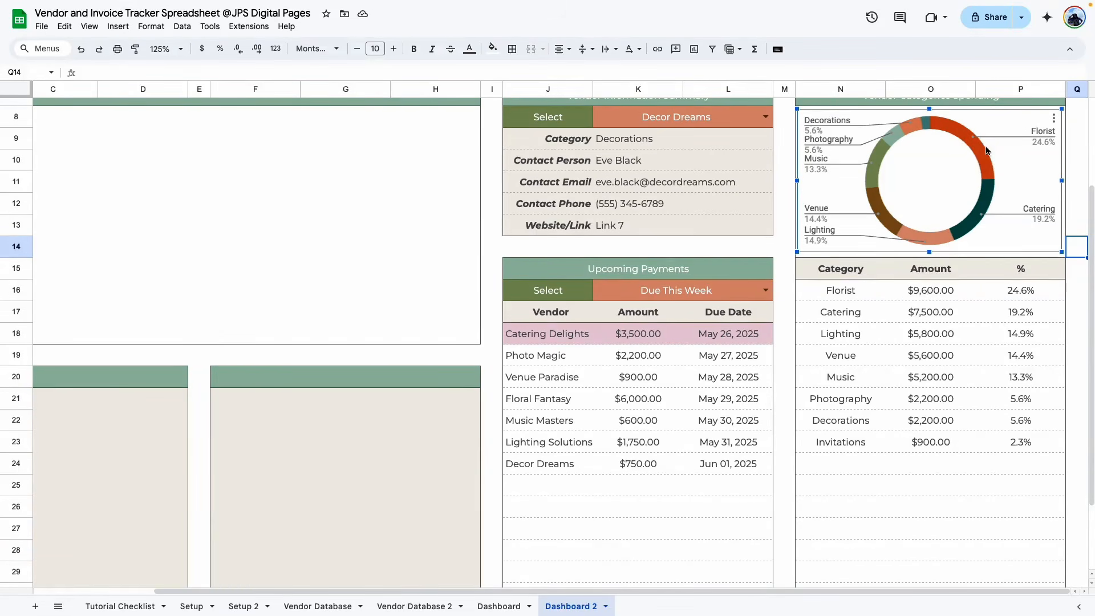
left_click(1031, 341)
left_click_drag(964, 170, 622, 220)
left_click(499, 609)
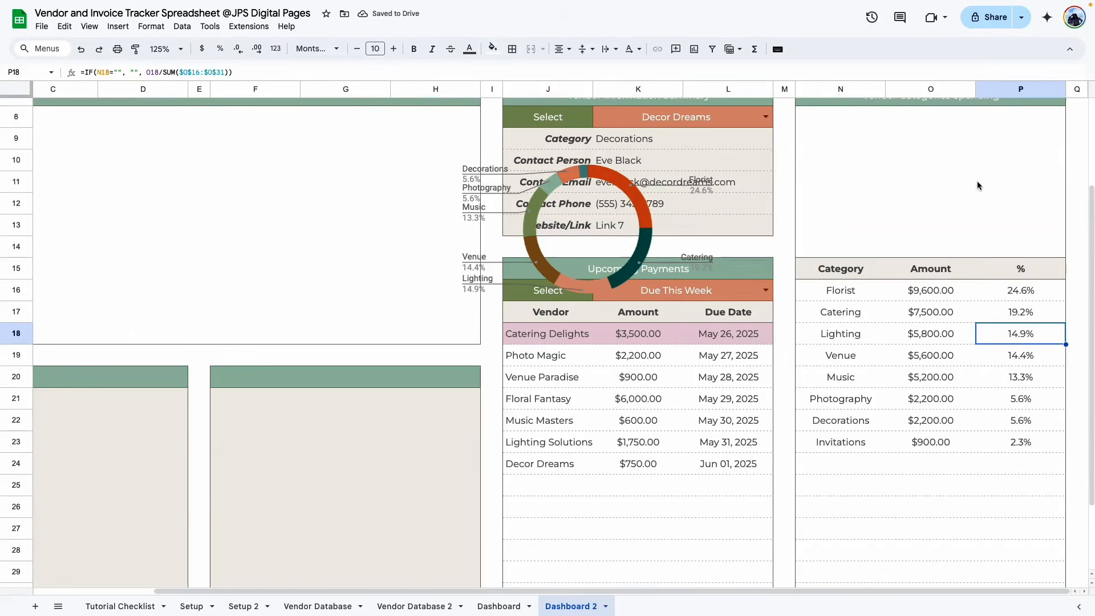
- Enter =SUM(O16:O31) in the merged cell N8:P14 and compare it with the summary figures at the sheet's start
left_click(892, 202)
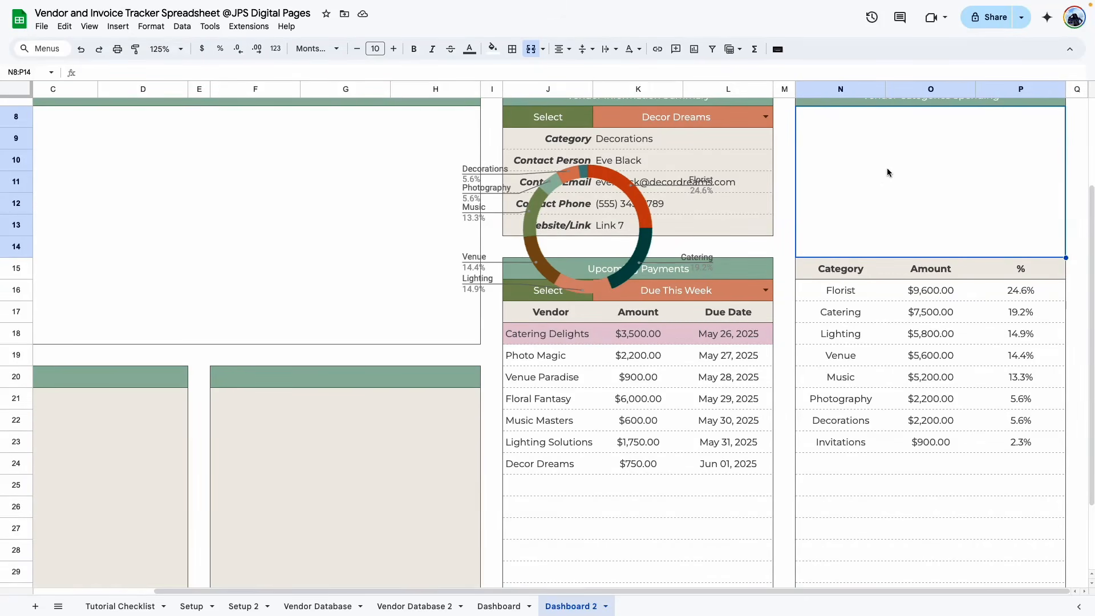
type("=")
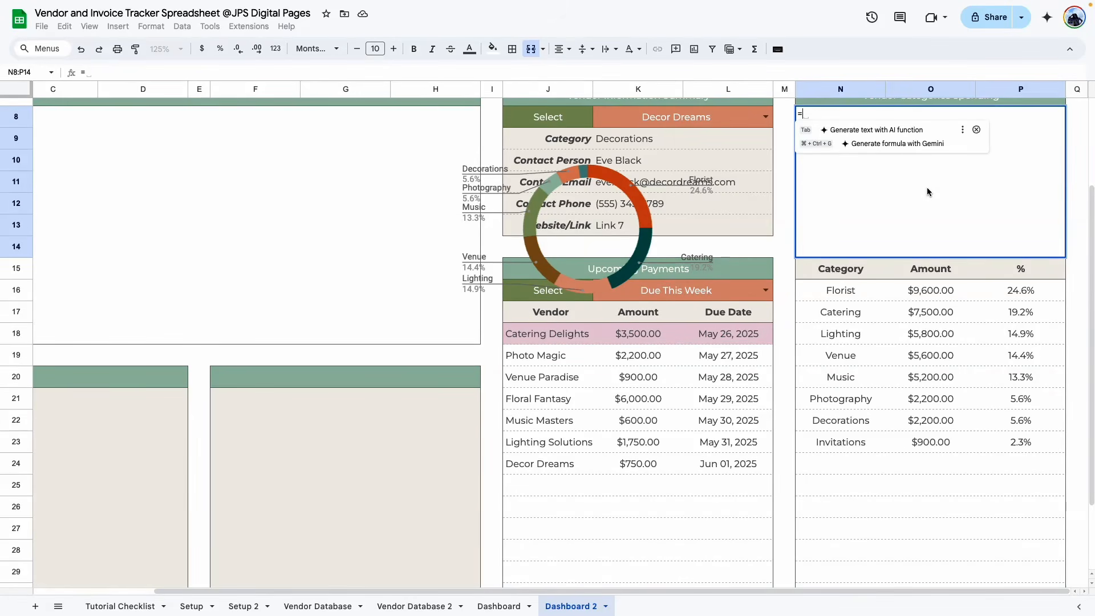
type("SUM(")
left_click_drag(931, 290, 924, 539)
key("Return")
scroll(972, 239, "up", 3)
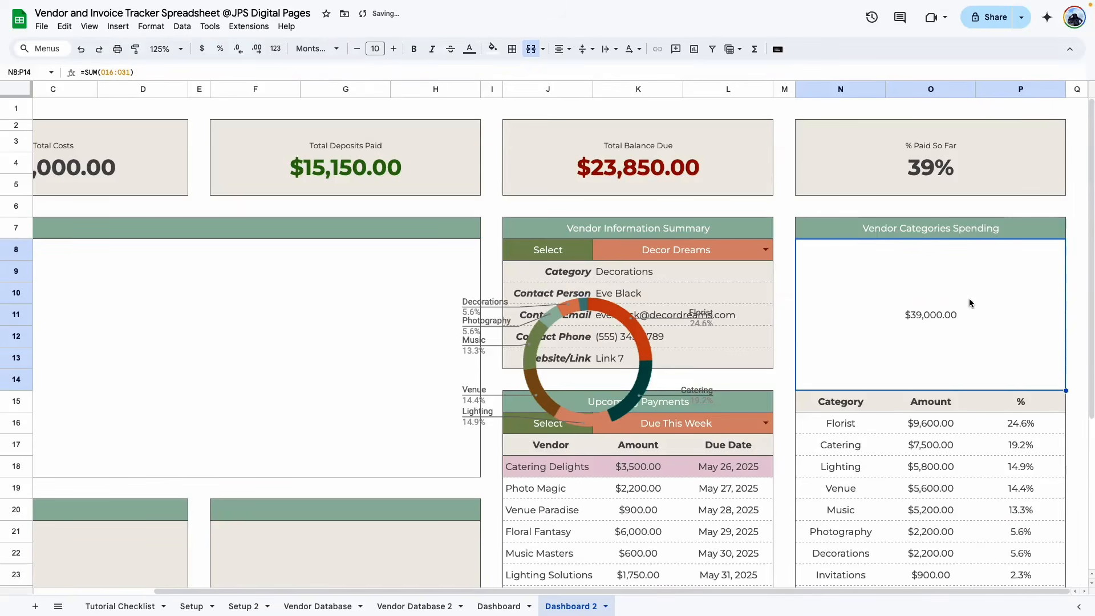
left_click_drag(848, 591, 687, 592)
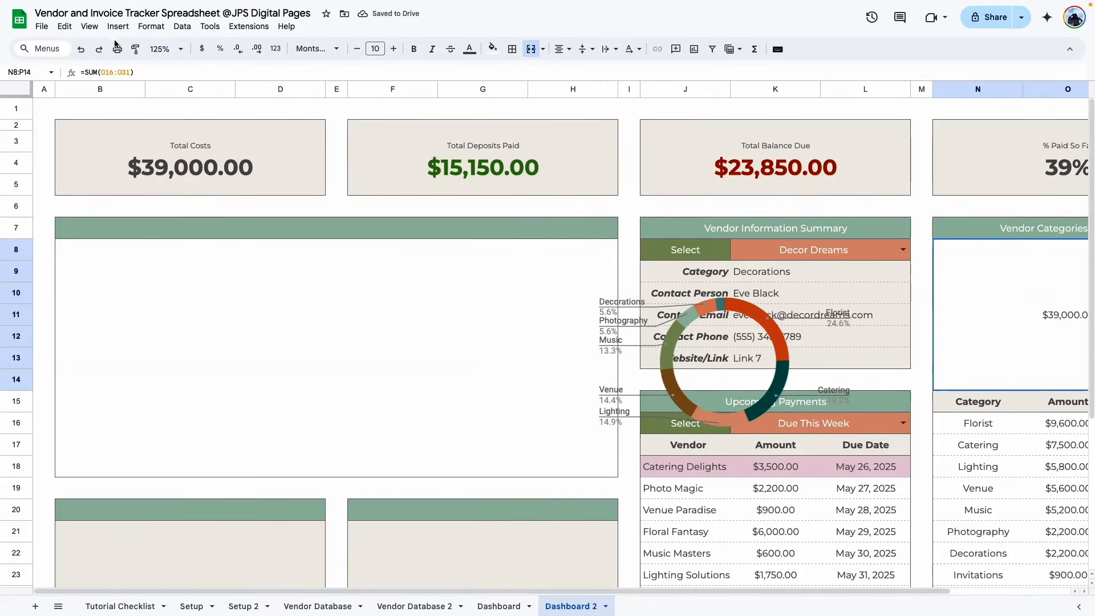
- Bold the total in merged cell N8:P14, set its font size to 24, and move the donut chart back over it
left_click(160, 176)
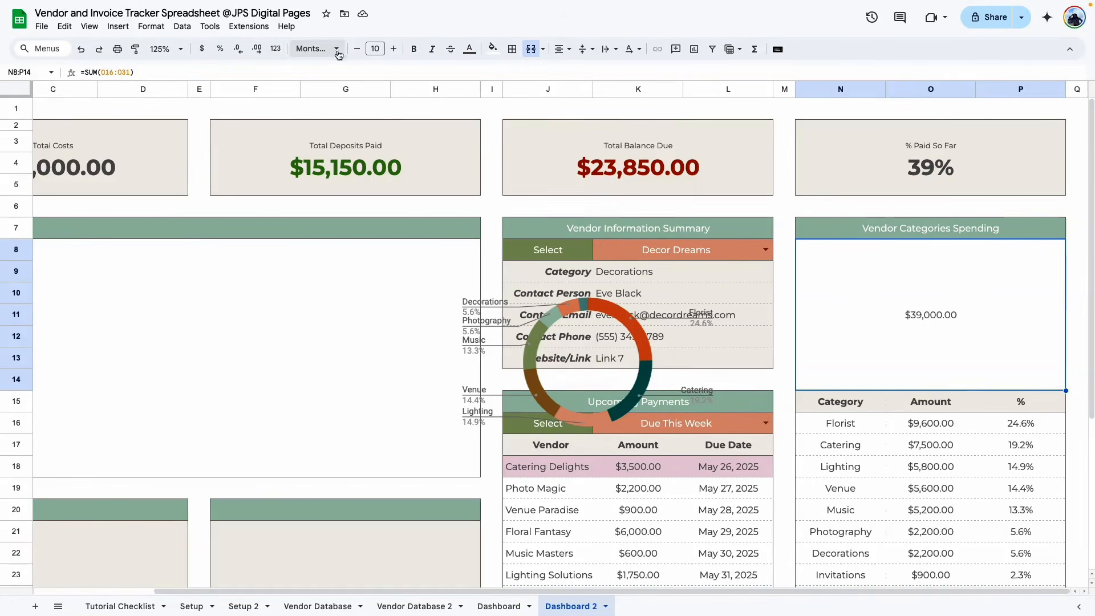
left_click(410, 50)
left_click(375, 48)
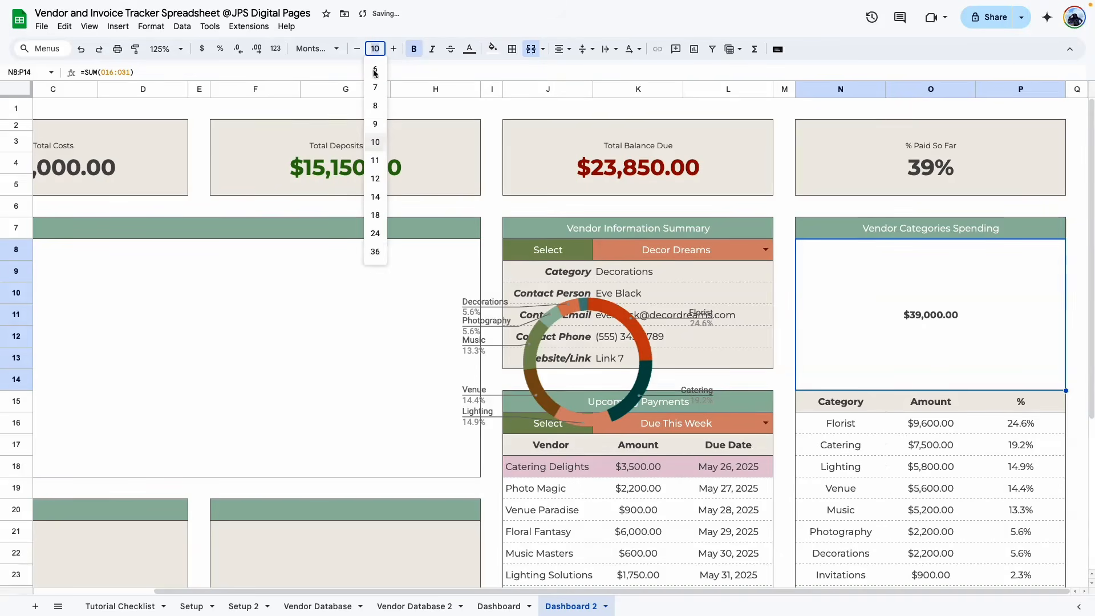
left_click(376, 239)
left_click_drag(575, 351, 914, 301)
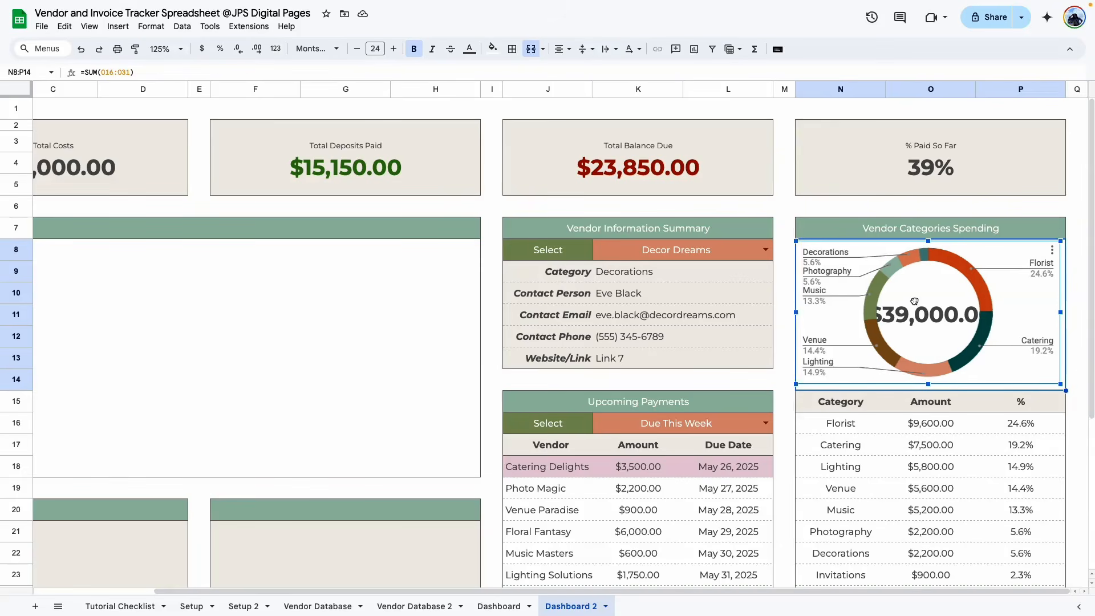
- Reduce the font size of the total in N8:P14 to 14 and remove its two decimal places
left_click(1021, 466)
left_click(798, 271)
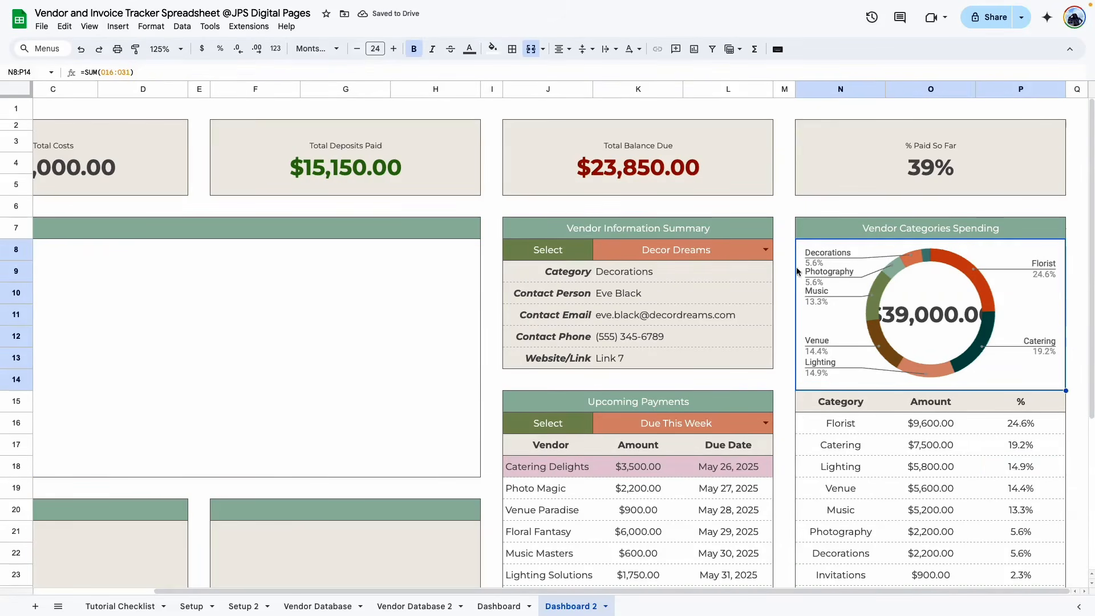
left_click(366, 49)
left_click(376, 200)
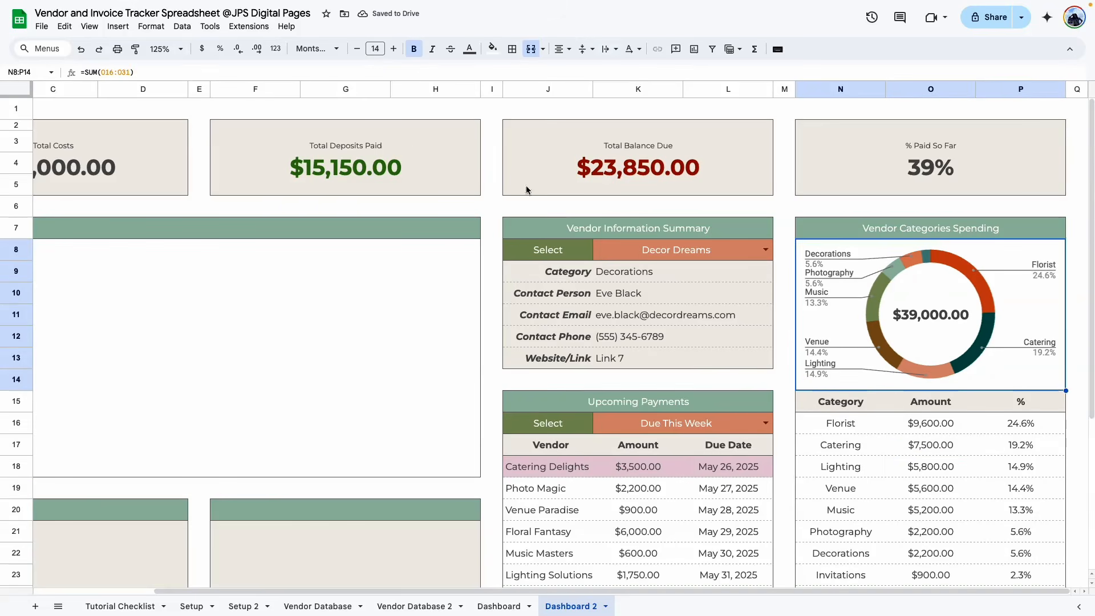
left_click(233, 51)
left_click(234, 51)
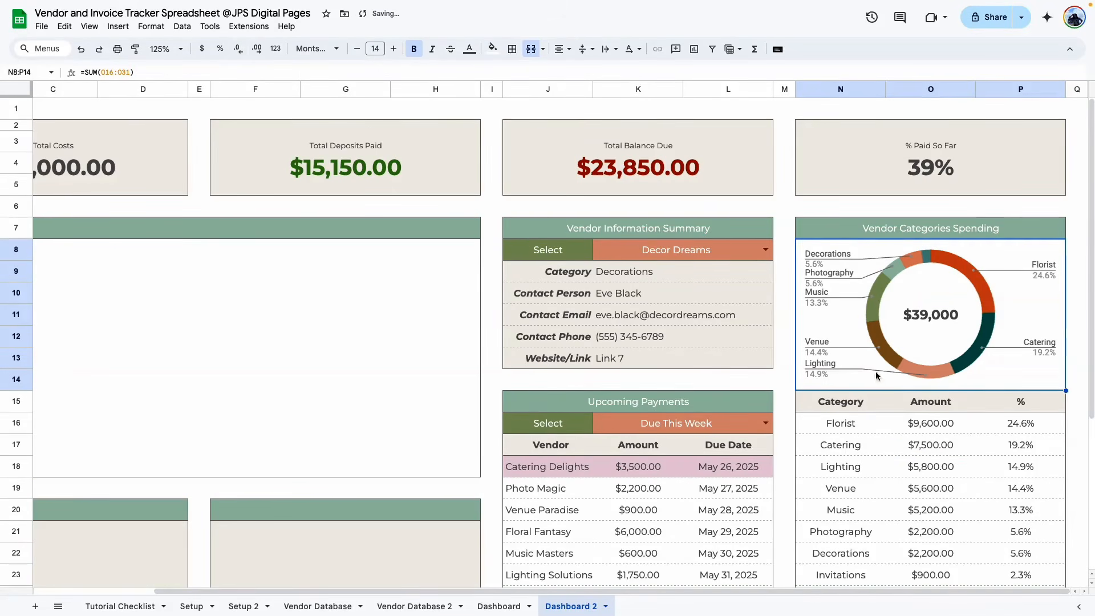
- Refer to the original Dashboard sheet and link the merged header B7:H7 on Dashboard 2 to Vendor Database 2's Category heading
left_click(996, 516)
scroll(994, 402, "down", 1)
left_click(993, 402)
left_click_drag(702, 591, 572, 593)
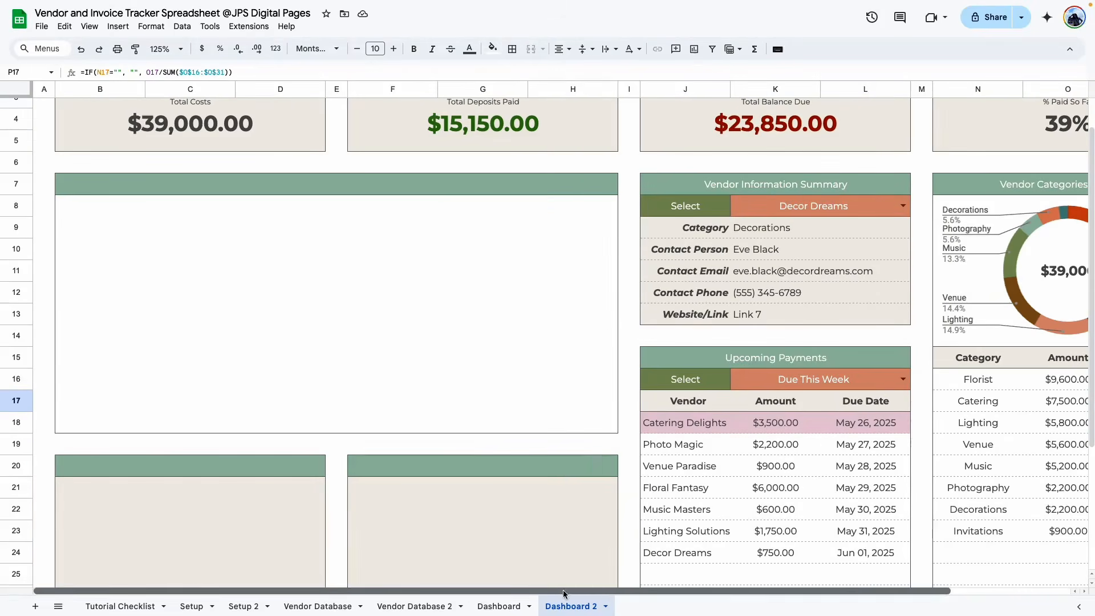
left_click(499, 606)
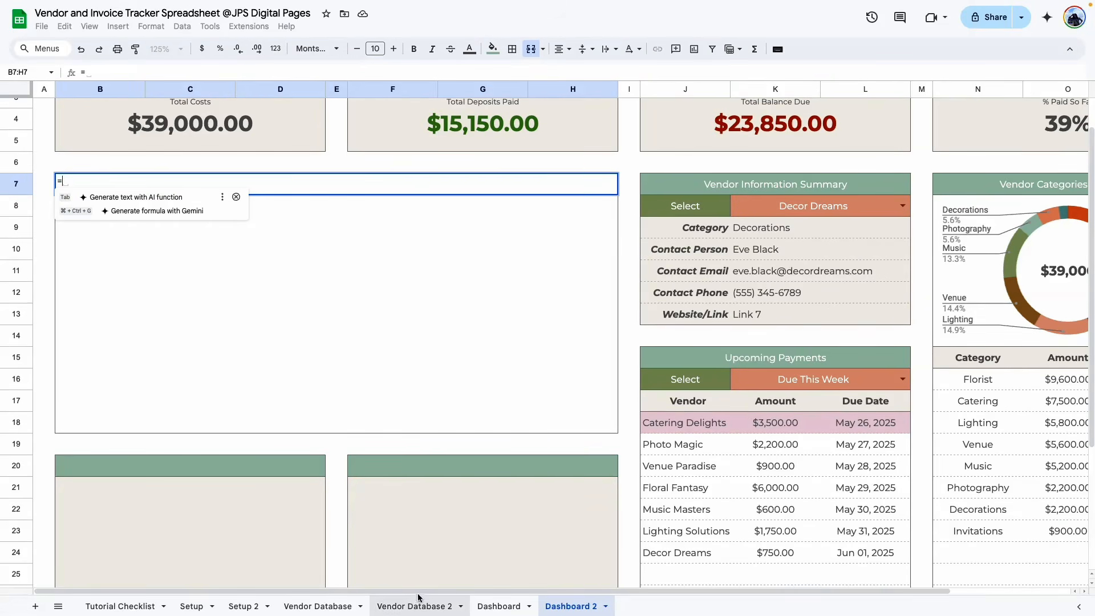
left_click(415, 605)
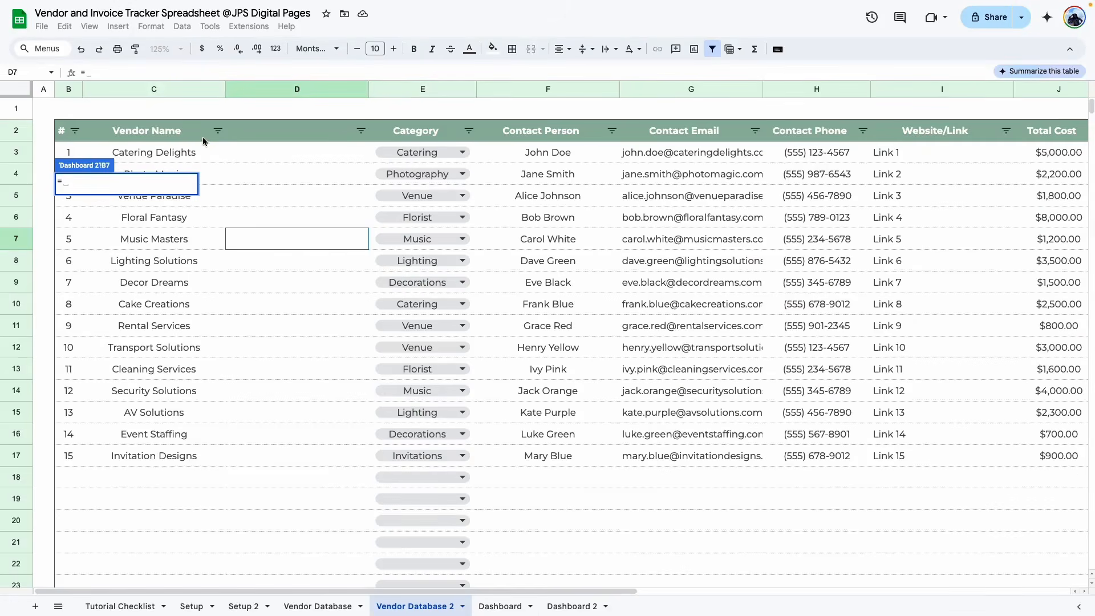
left_click(444, 135)
key("Return")
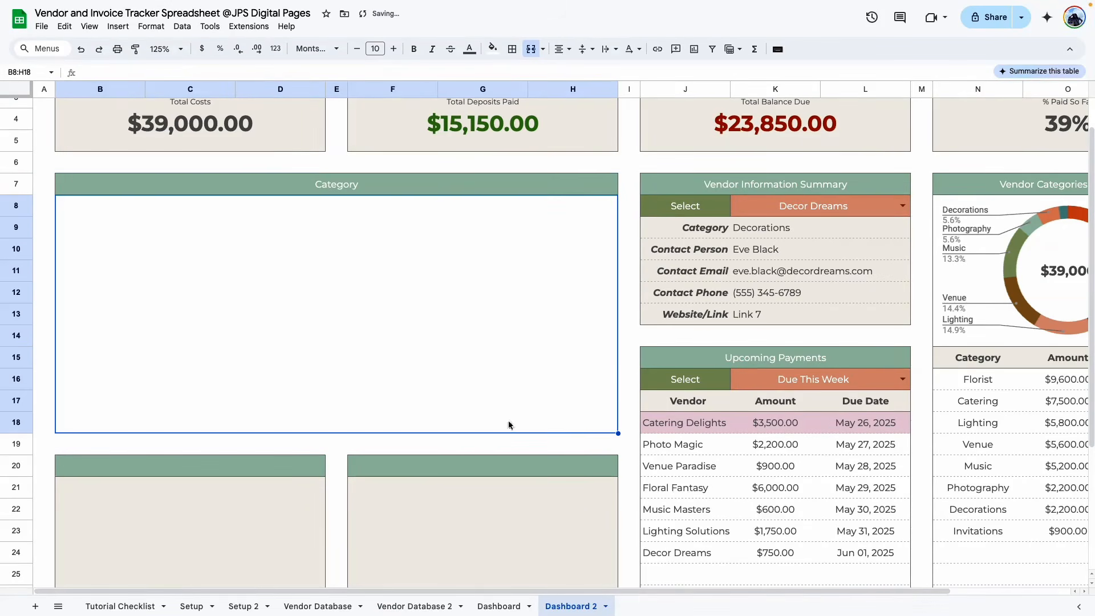
- Delete the empty column D from Vendor Database 2 and check the formula in Dashboard 2's merged header B7:H7
left_click(415, 606)
right_click(271, 91)
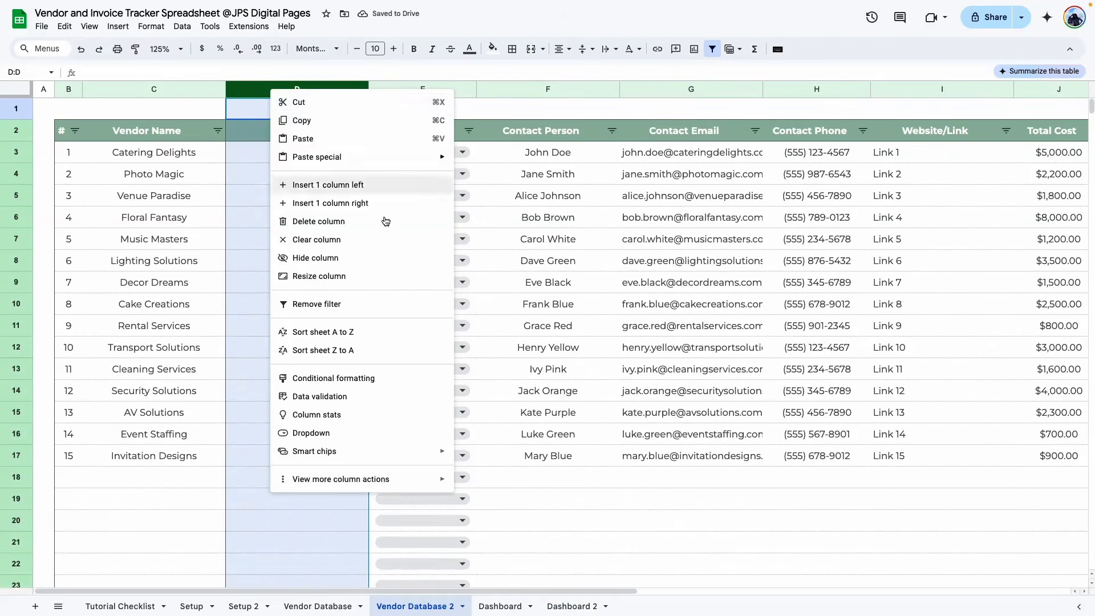
left_click(342, 222)
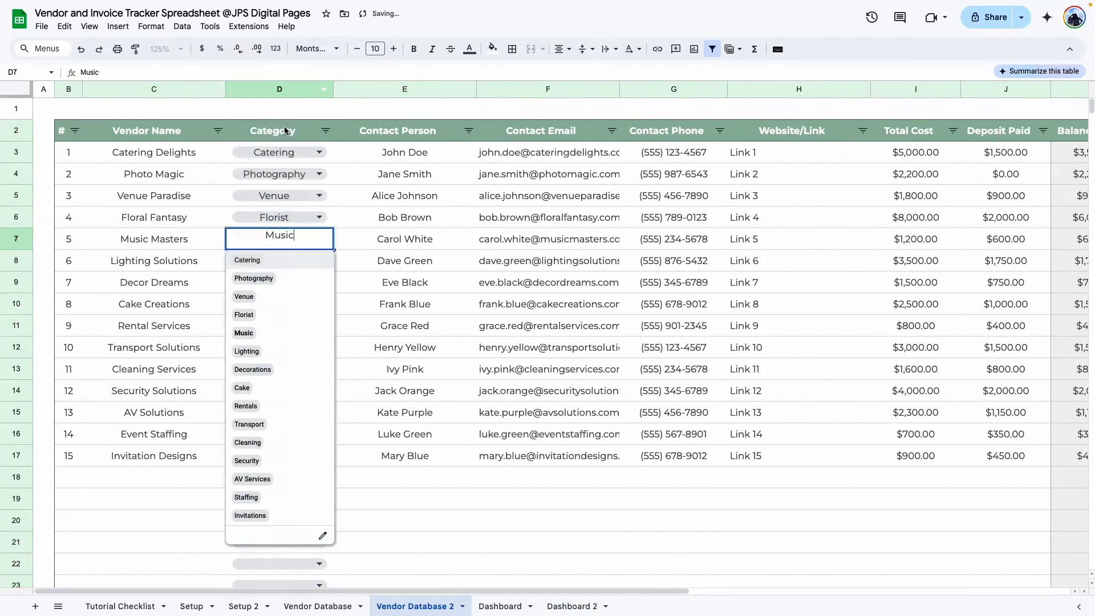
left_click(287, 131)
left_click(572, 607)
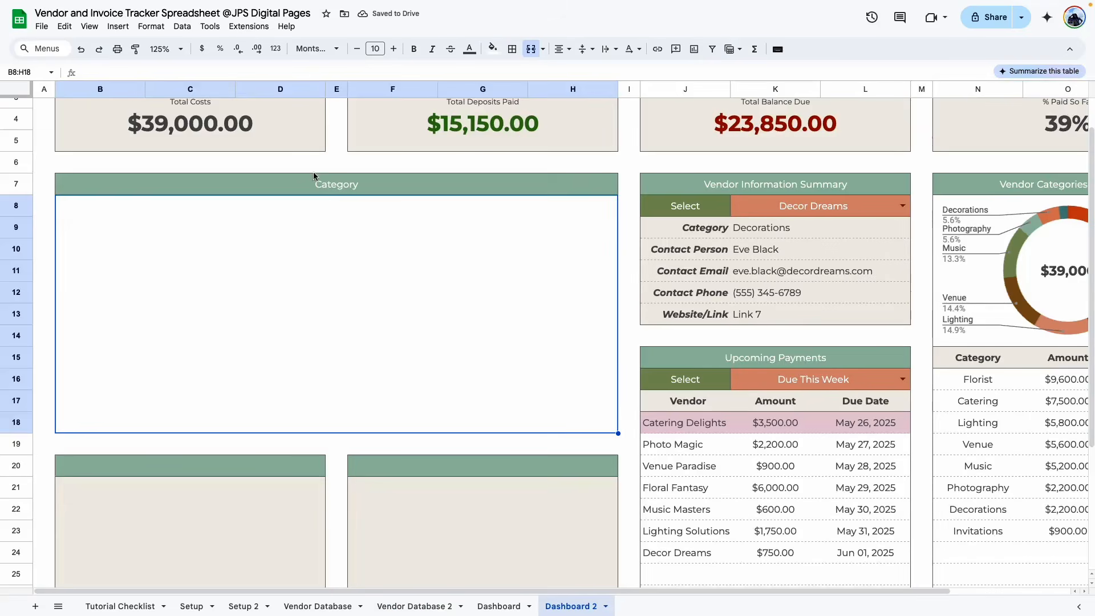
double_click(337, 184)
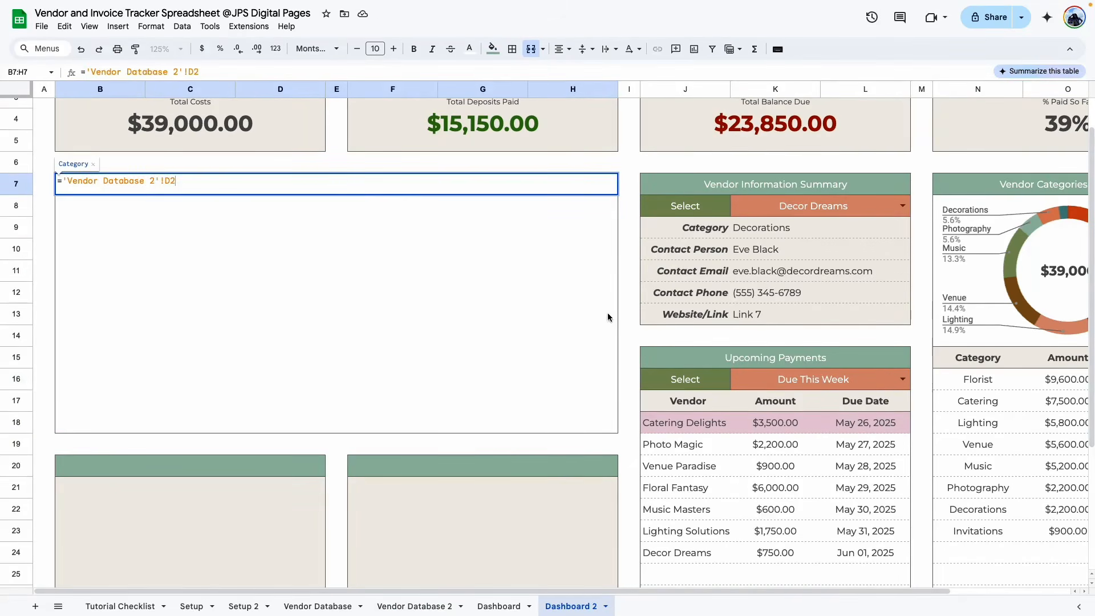
left_click(629, 313)
- Insert a column chart for the Category section using the range 'Vendor Database 2'!D3:D, with the X-axis aggregated
left_click(311, 236)
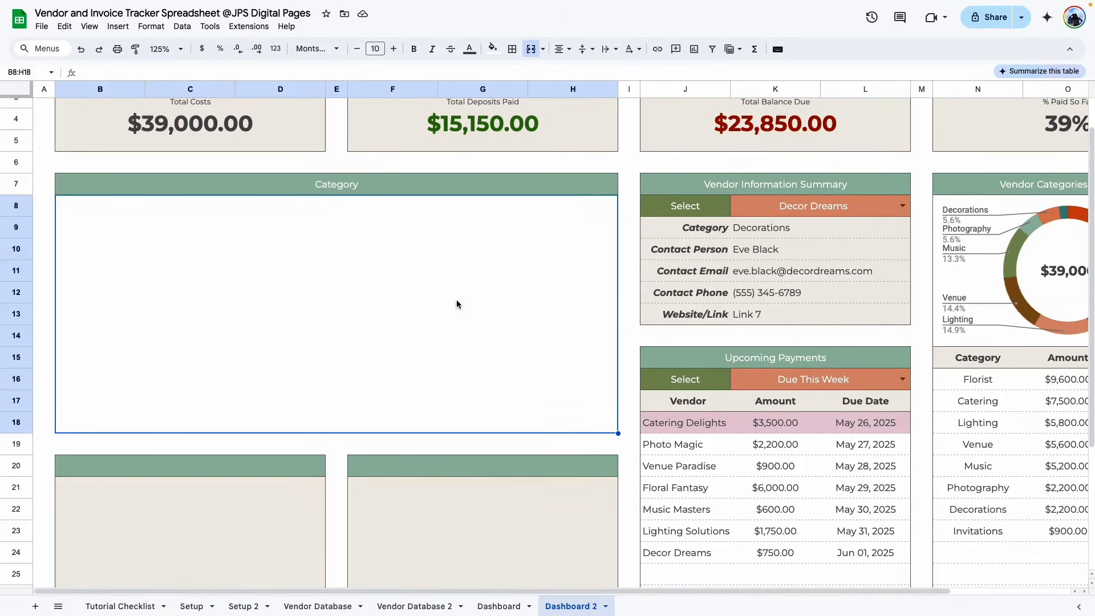
left_click(695, 49)
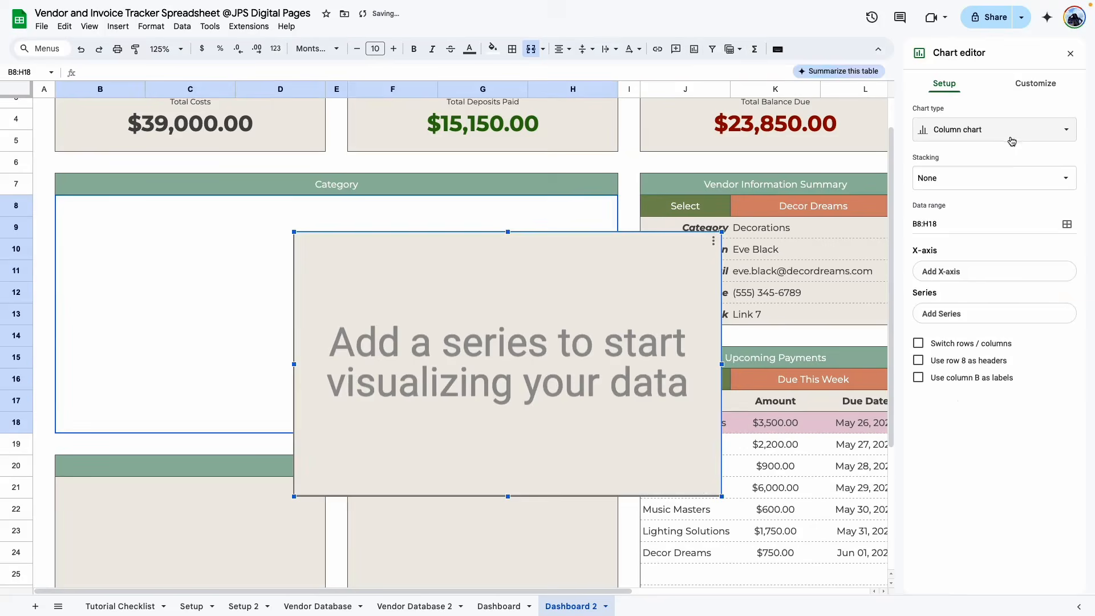
left_click(995, 131)
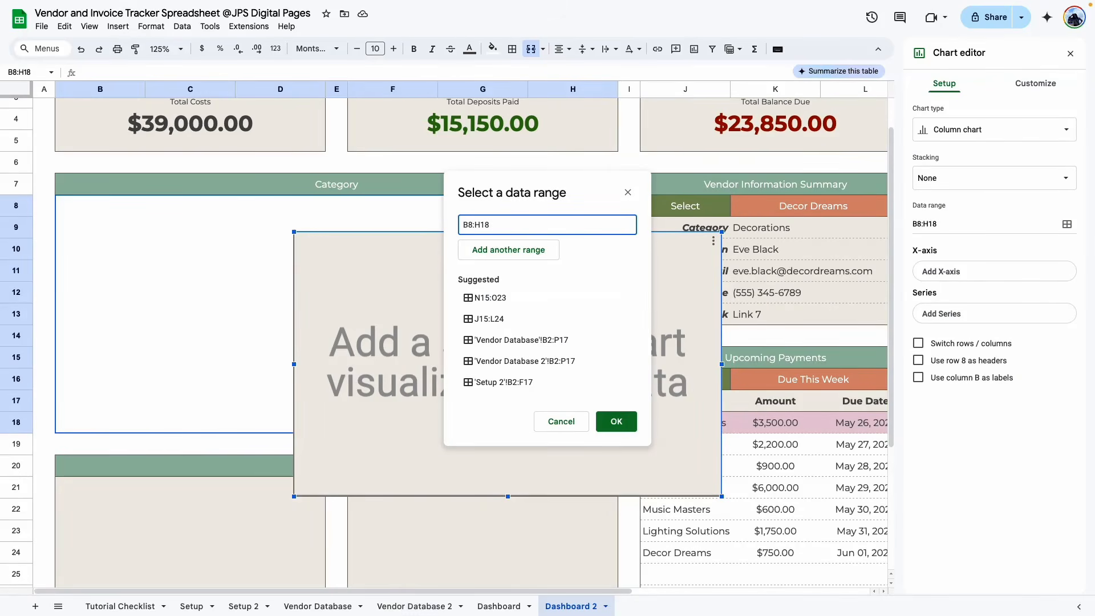
left_click(416, 606)
left_click_drag(286, 152, 280, 392)
left_click(566, 223)
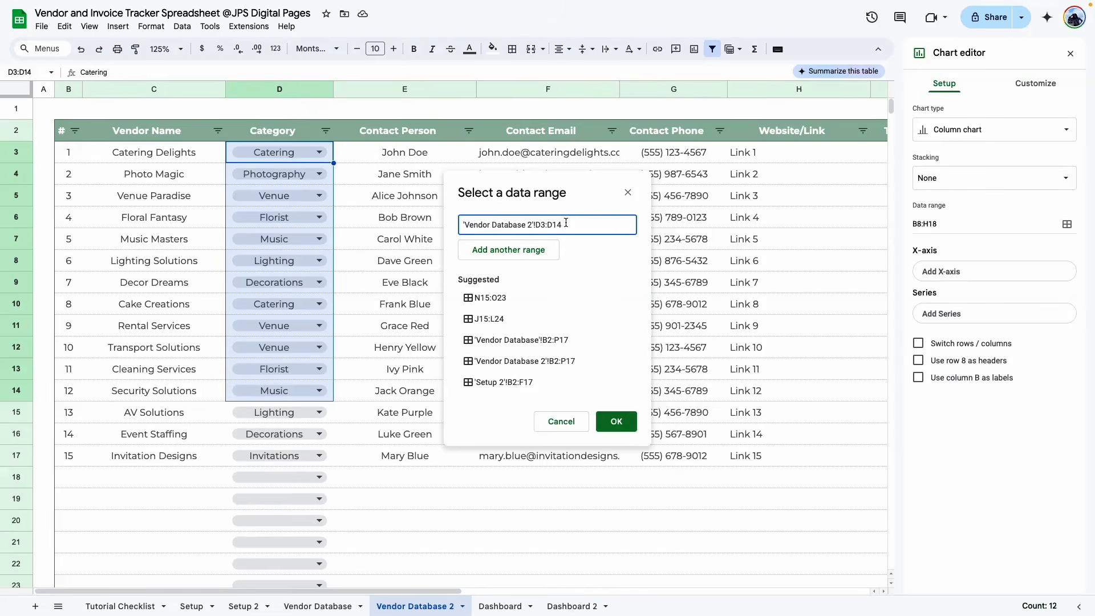
left_click(591, 279)
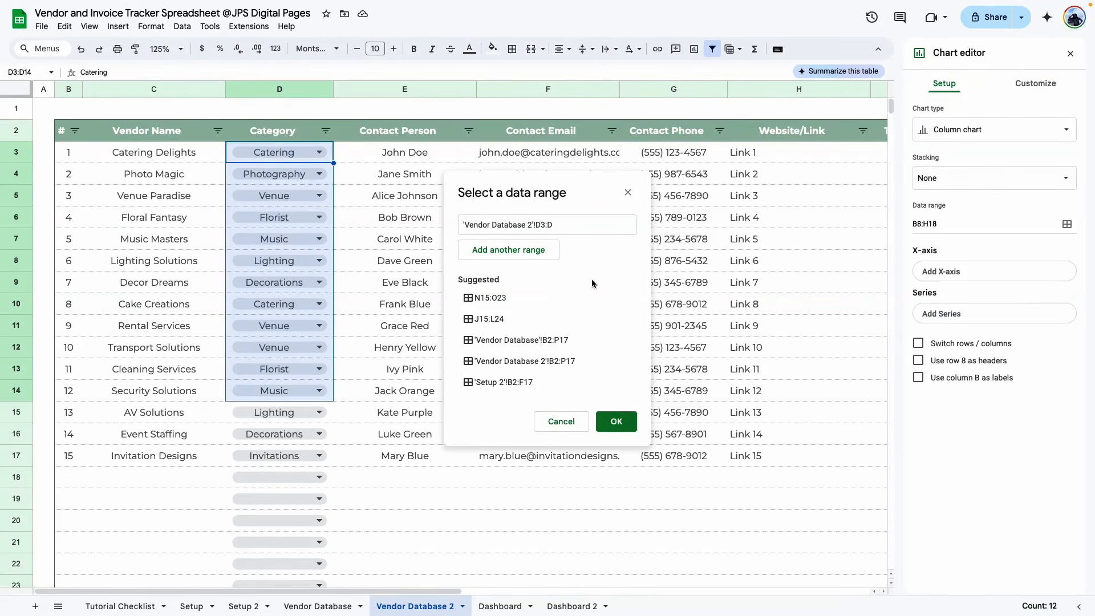
left_click(616, 421)
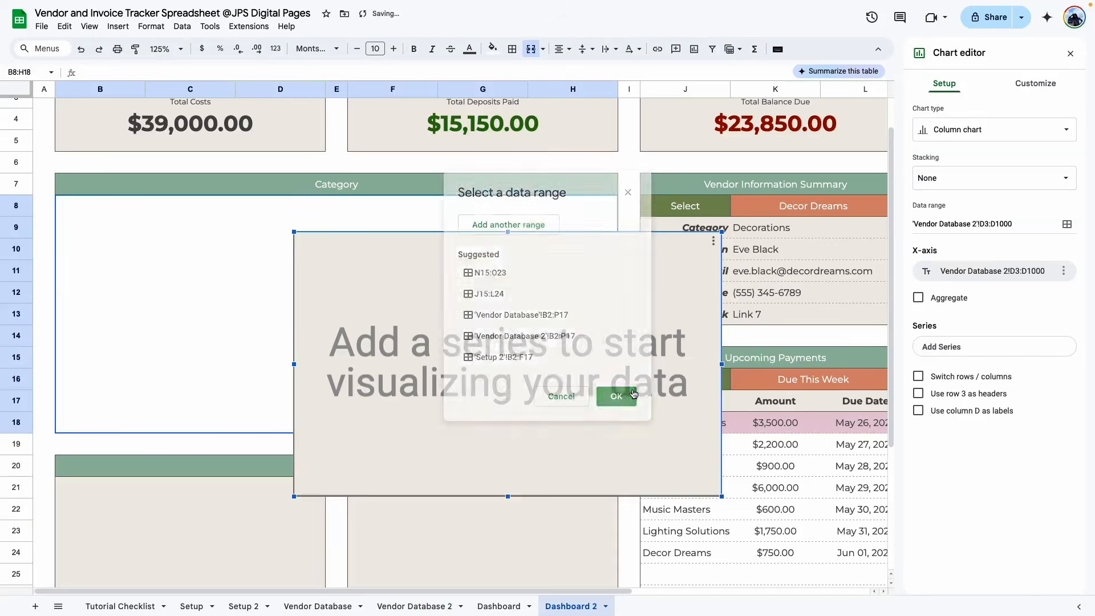
left_click(920, 298)
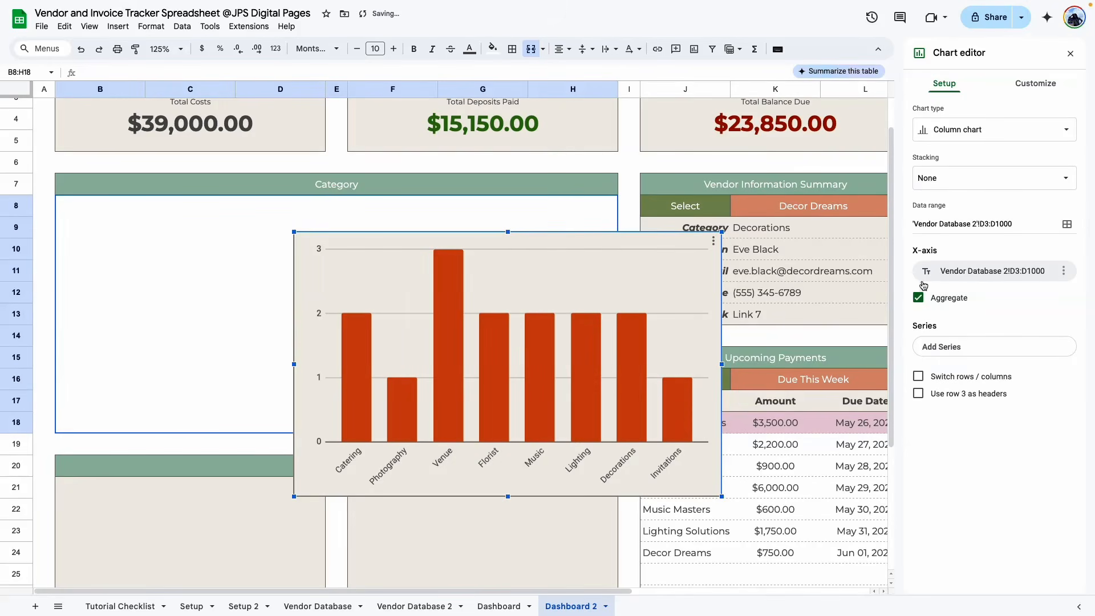
- Set the column chart's background color and chart border color to None
left_click(1035, 83)
left_click(932, 158)
left_click(973, 184)
left_click(932, 206)
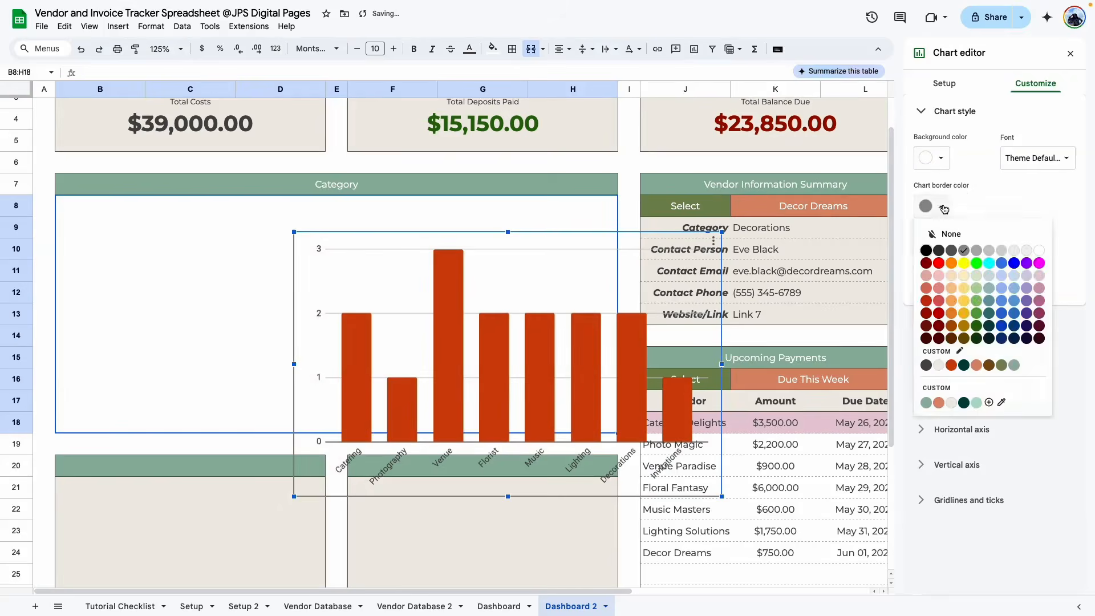
left_click(994, 238)
- Move and resize the column chart to fill the merged area B8:H18 under Category
left_click_drag(604, 297, 368, 264)
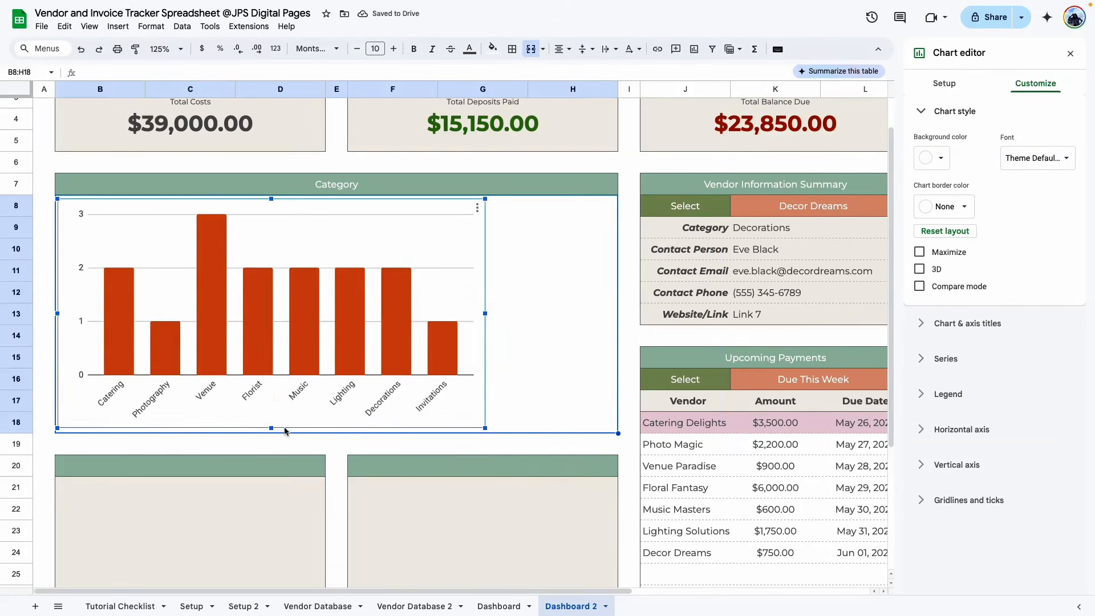
left_click_drag(485, 314, 615, 313)
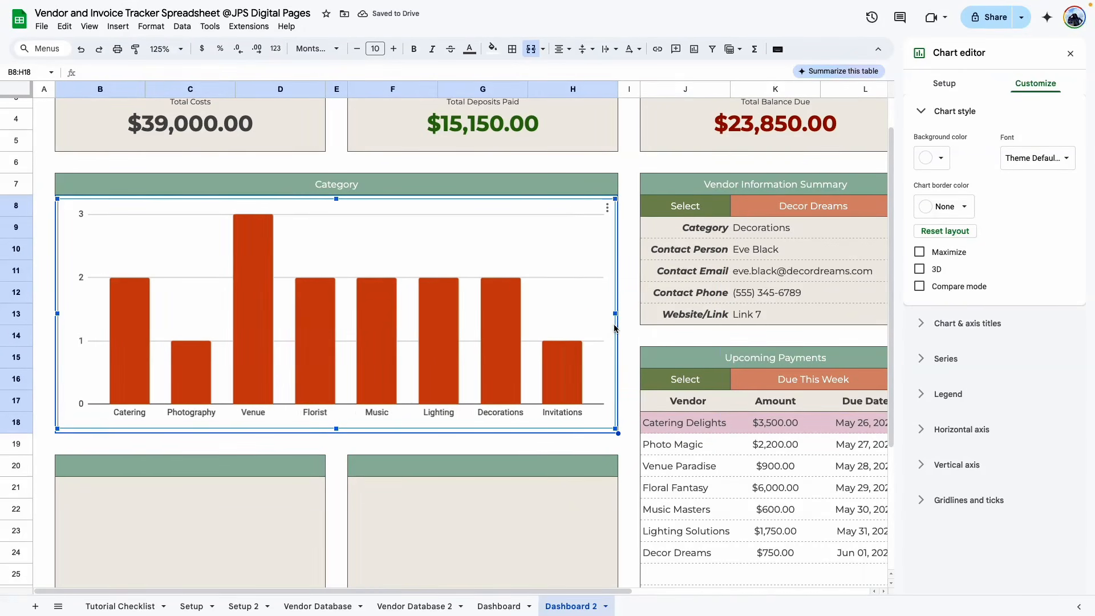
left_click(629, 340)
- Set the column series fill color to dark teal and close the chart settings
double_click(376, 342)
left_click(950, 288)
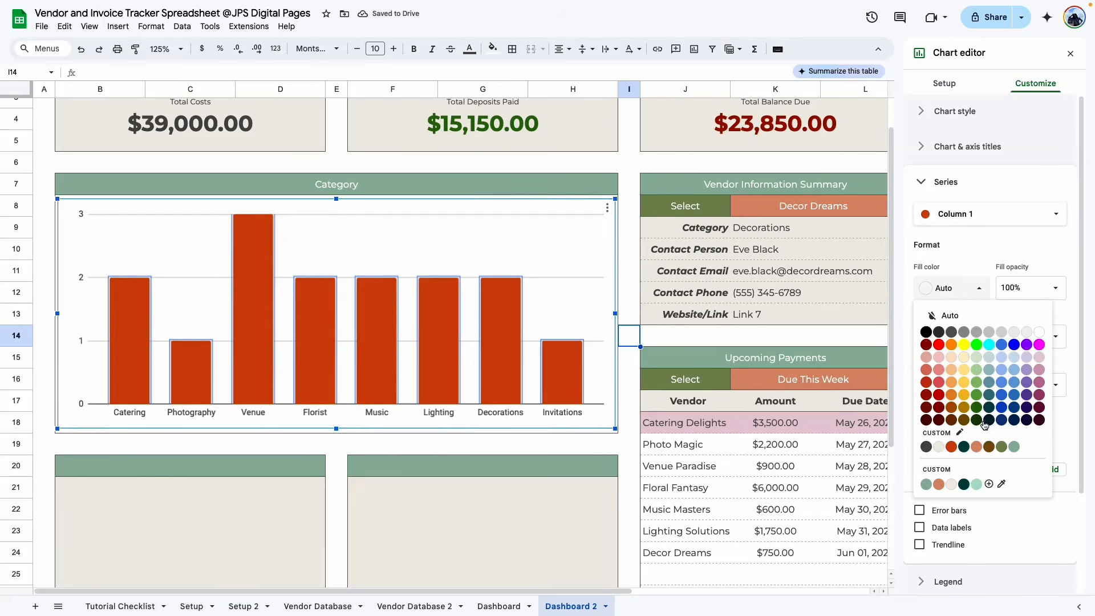
left_click(964, 448)
left_click(633, 387)
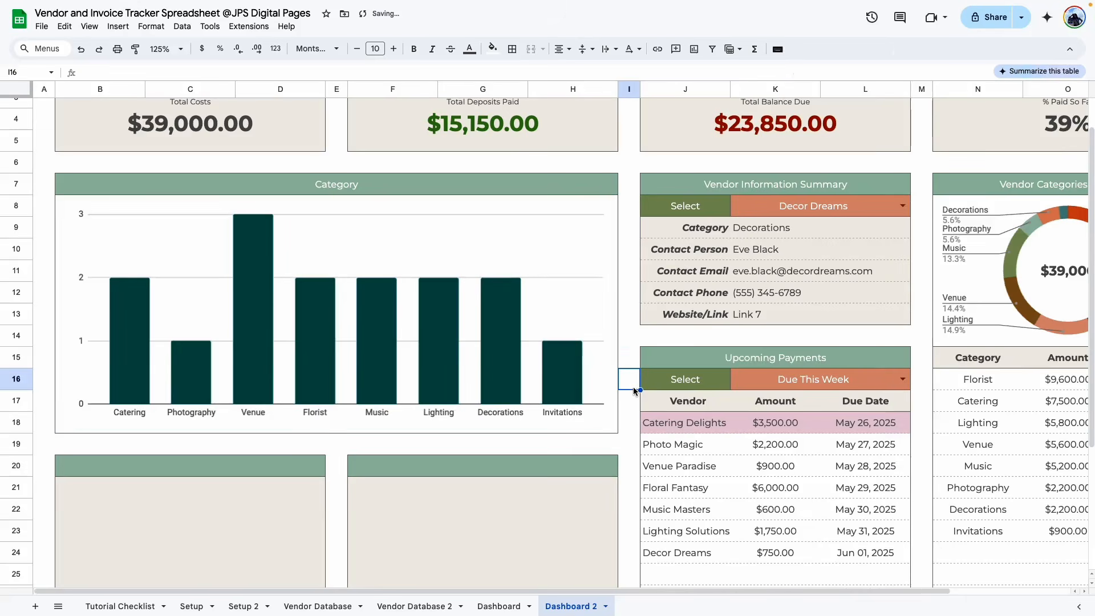
- Refer to the original Dashboard and link the merged header B20:D20 on Dashboard 2 to Vendor Database 2's Payment Status heading in N2
scroll(611, 396, "down", 2)
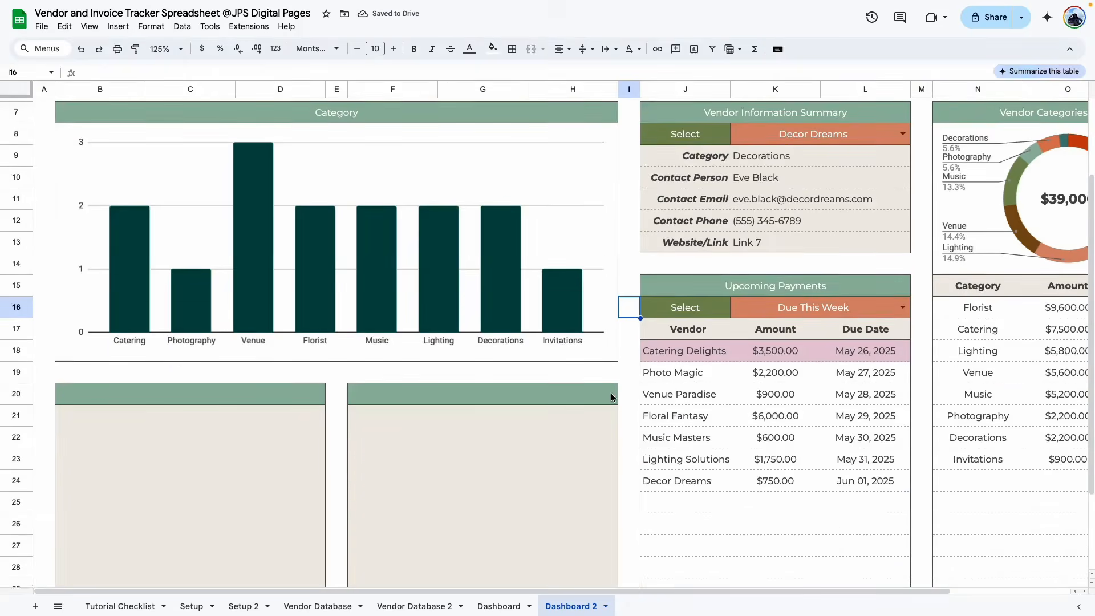
left_click(499, 606)
left_click(252, 378)
left_click(530, 376)
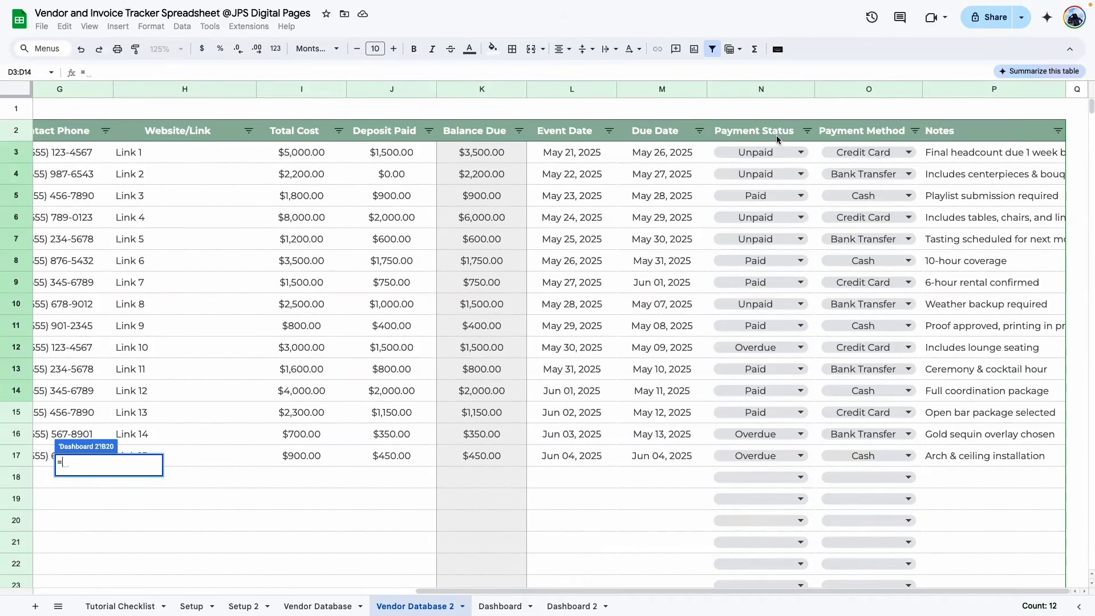
left_click(761, 91)
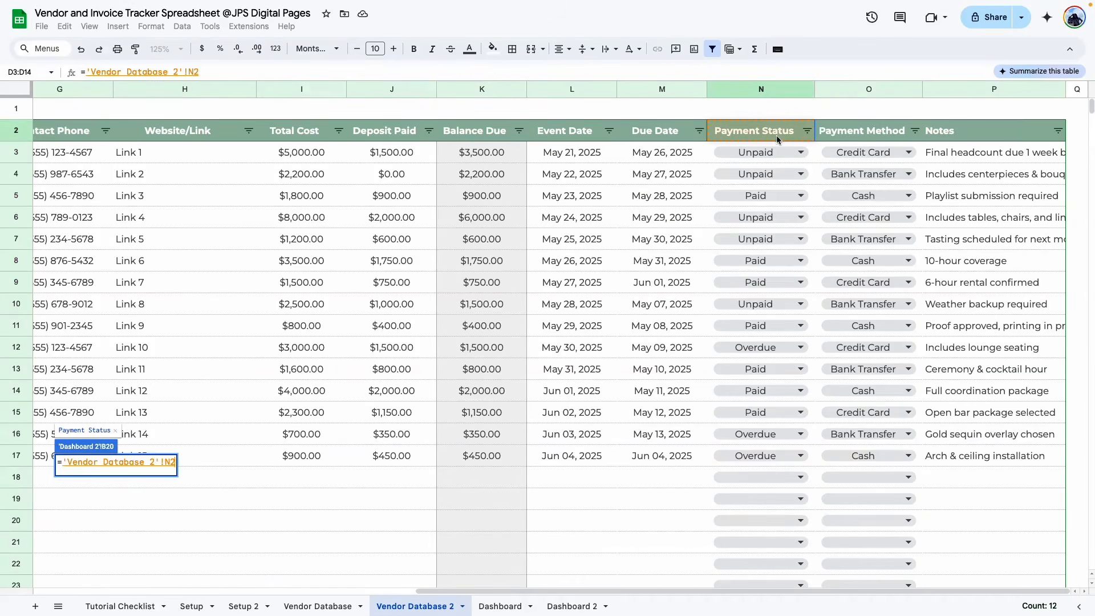
key("Return")
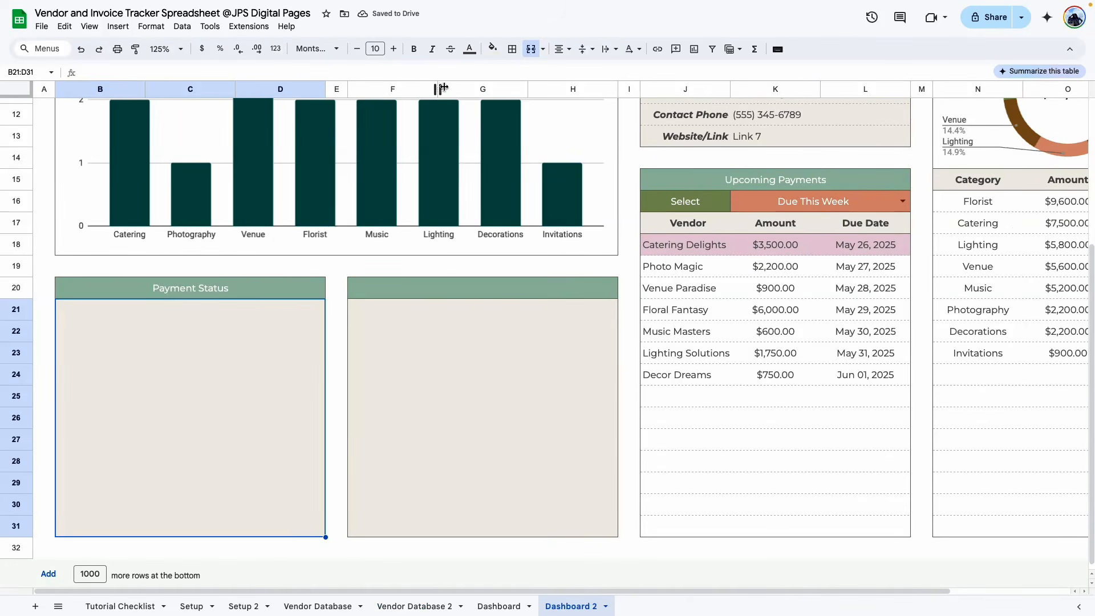
- Insert a pie chart for the Payment Status section using the range 'Vendor Database 2'!N3:N
left_click(695, 49)
left_click(996, 130)
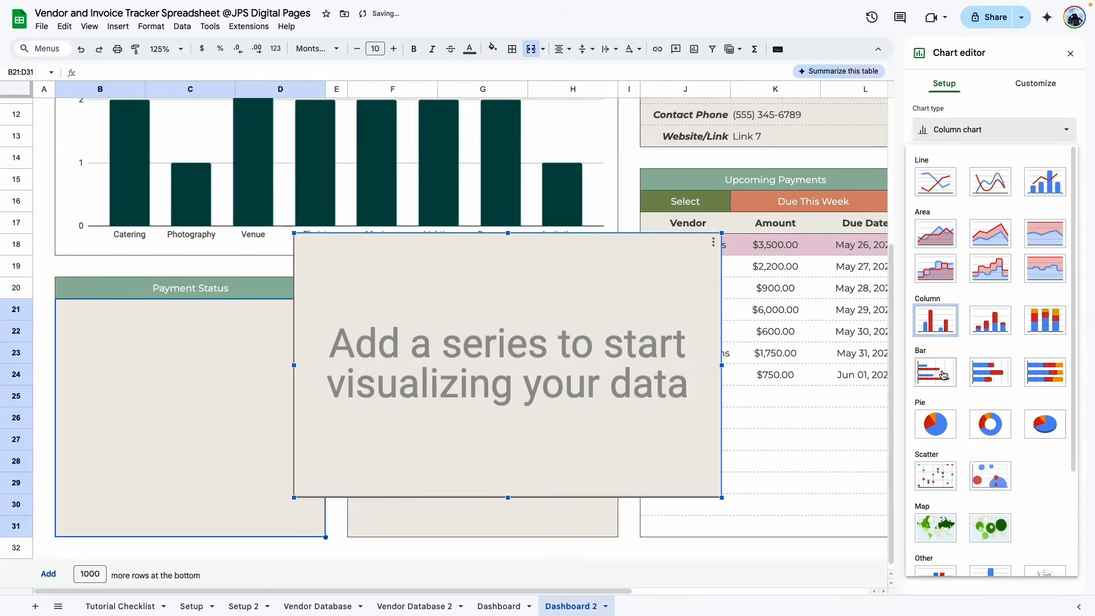
left_click(935, 423)
left_click(1067, 175)
left_click(451, 606)
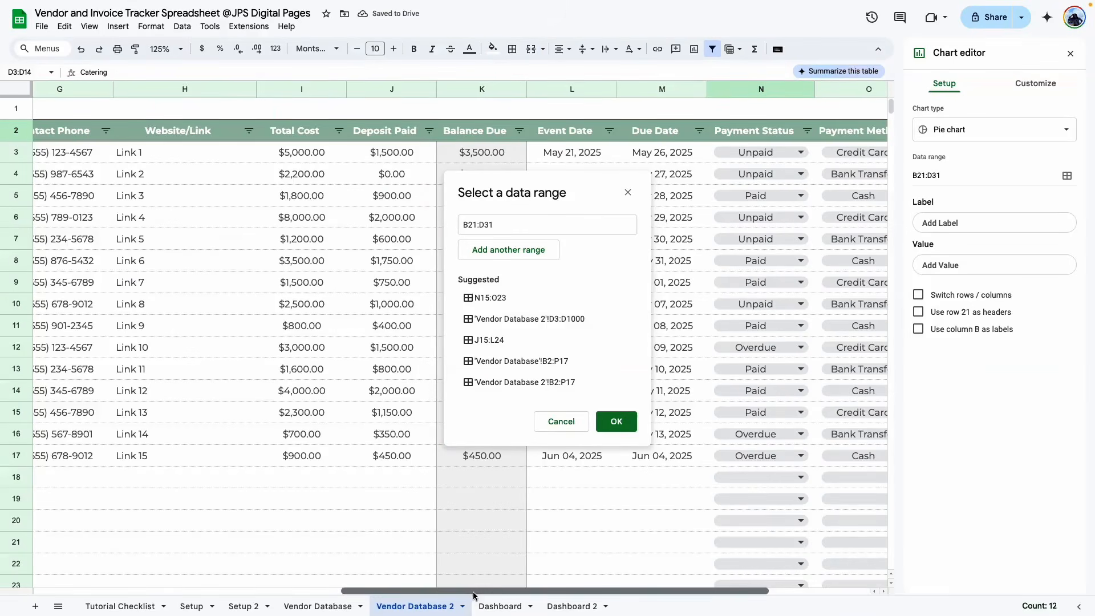
left_click_drag(474, 591, 573, 591)
left_click_drag(519, 150, 521, 349)
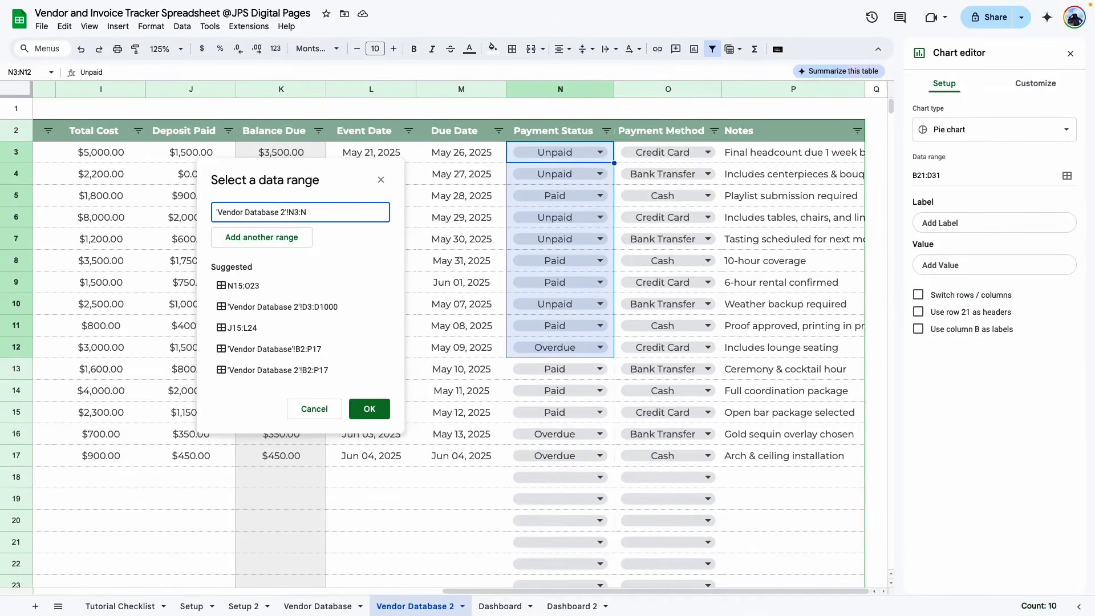
left_click(370, 409)
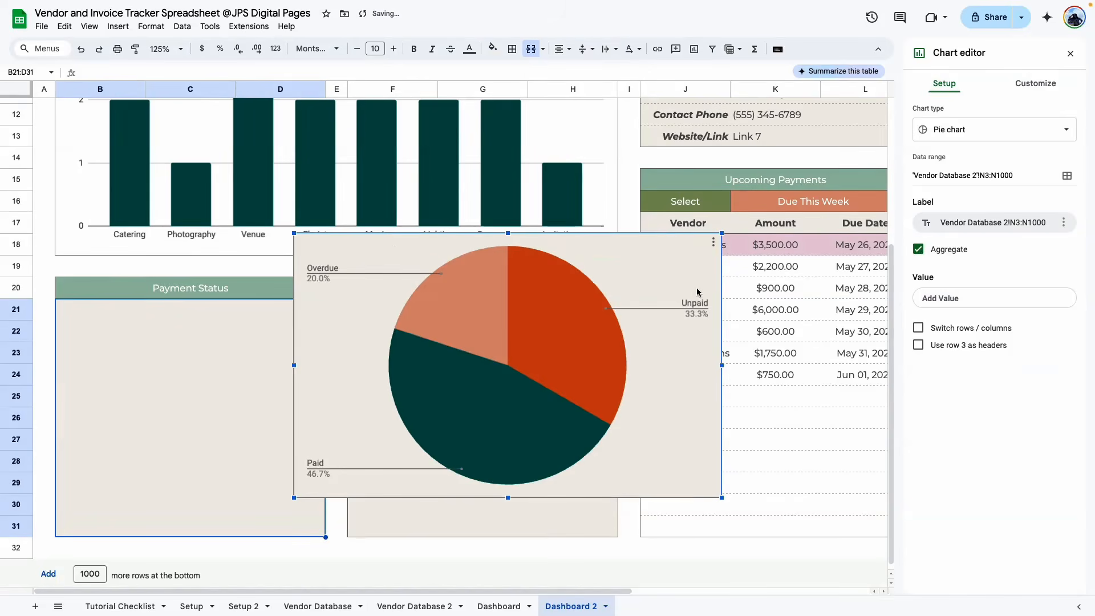
- Set the Payment Status pie chart's background color and border color to None
left_click(1035, 83)
left_click(950, 111)
left_click(931, 157)
left_click(950, 187)
left_click(940, 208)
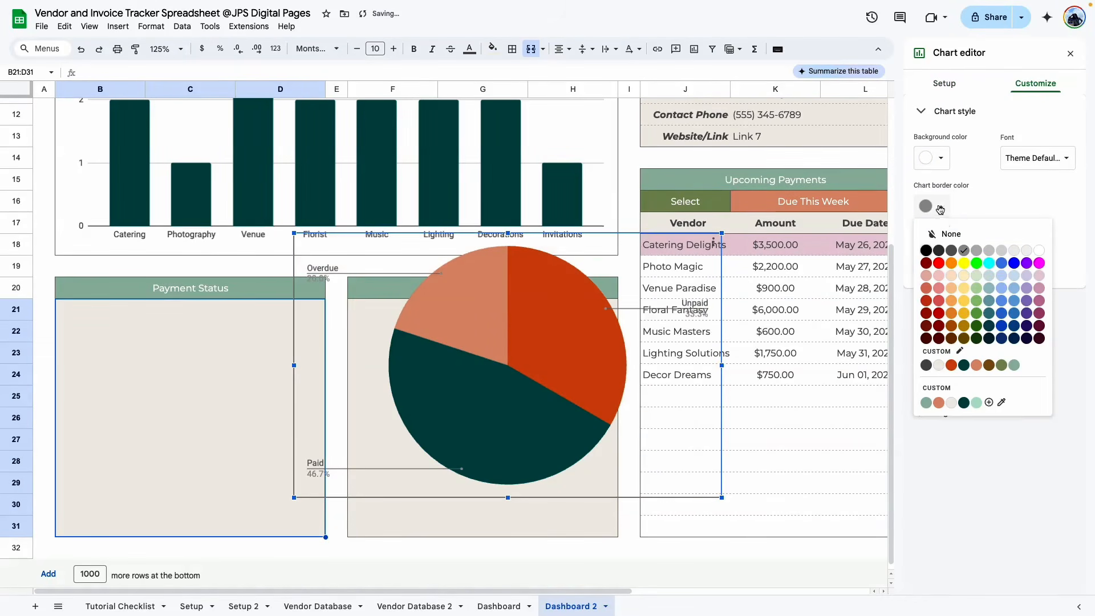
left_click(946, 234)
- Move and resize the pie chart to fill the merged area B21:D31 under Payment Status
left_click_drag(495, 296, 258, 332)
left_click_drag(272, 270, 265, 302)
left_click_drag(485, 417, 322, 408)
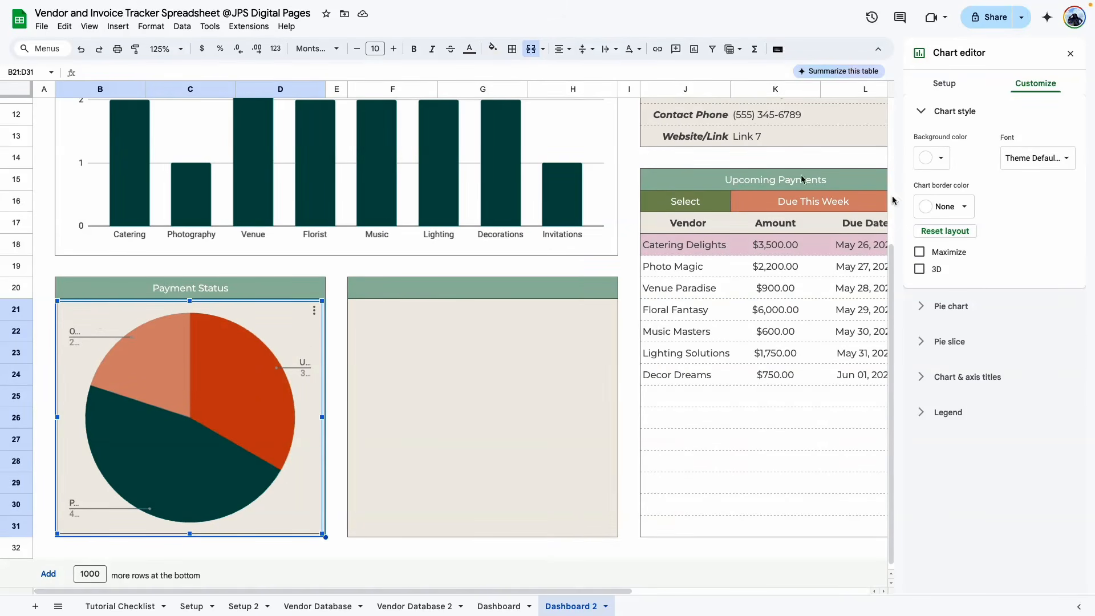
- Set the Payment Status pie chart's legend position to Left and close the chart settings
left_click(927, 412)
left_click(938, 301)
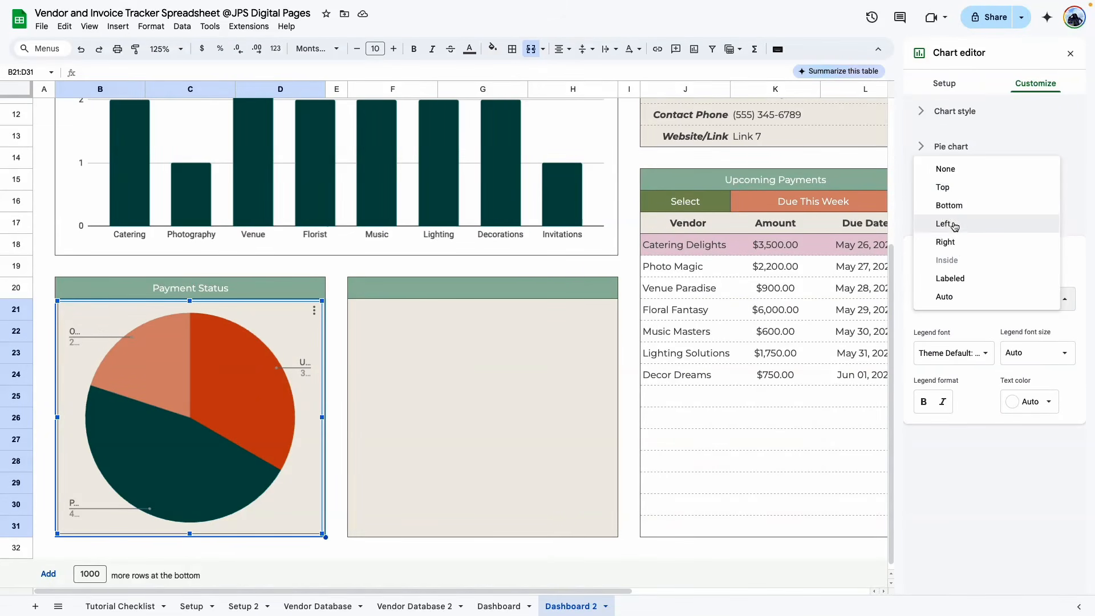
left_click(944, 223)
left_click(336, 331)
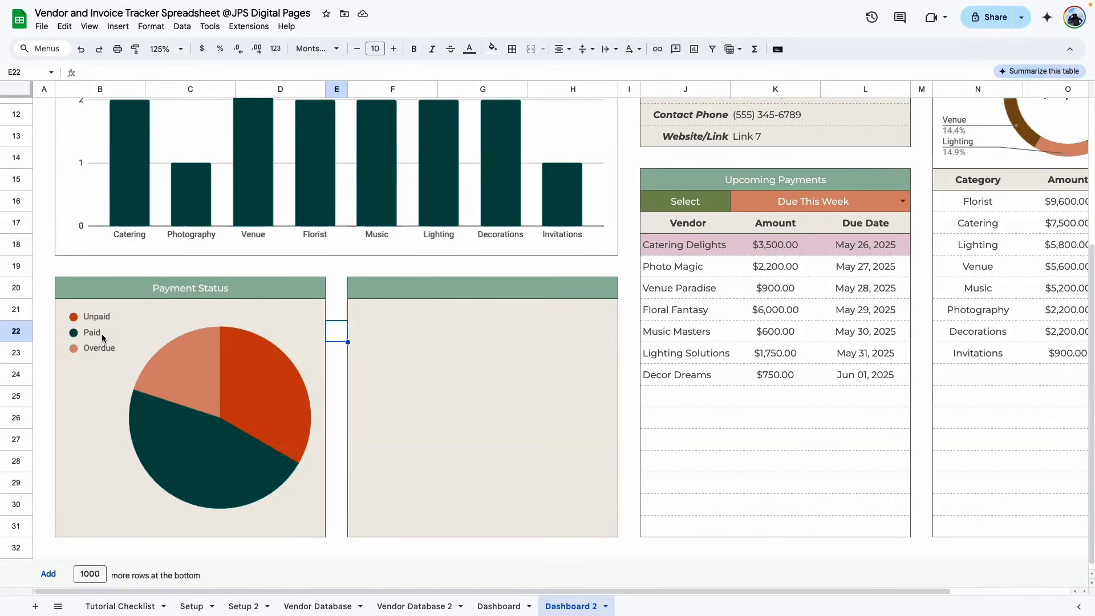
- Copy the Payment Status pie chart and paste the duplicate into the merged area F21:H31
left_click(223, 363)
left_click(314, 311)
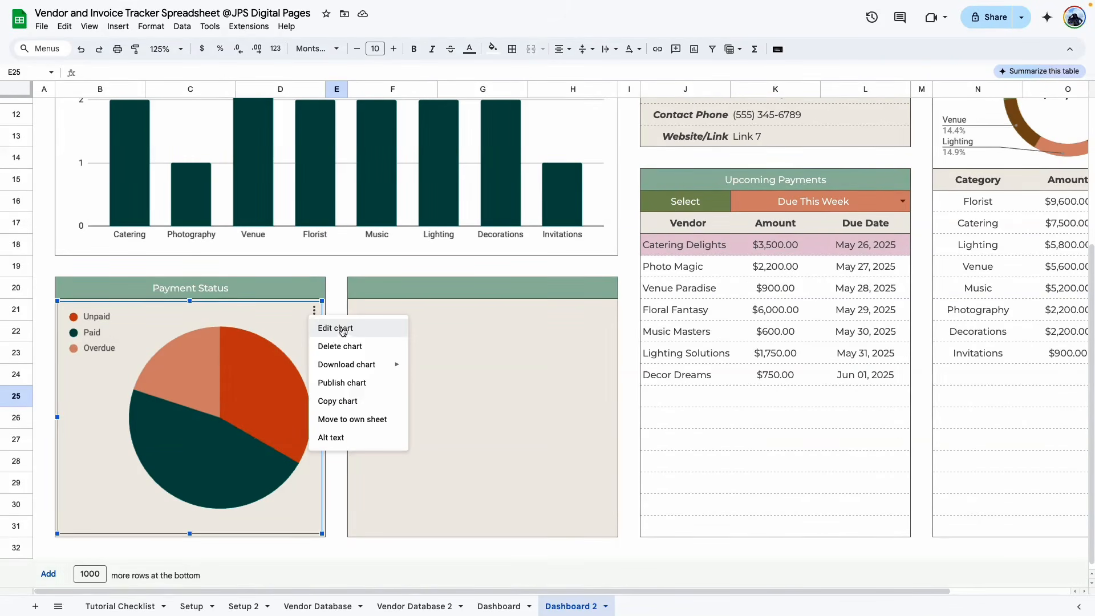
left_click(348, 401)
left_click(395, 313)
key("ctrl+v")
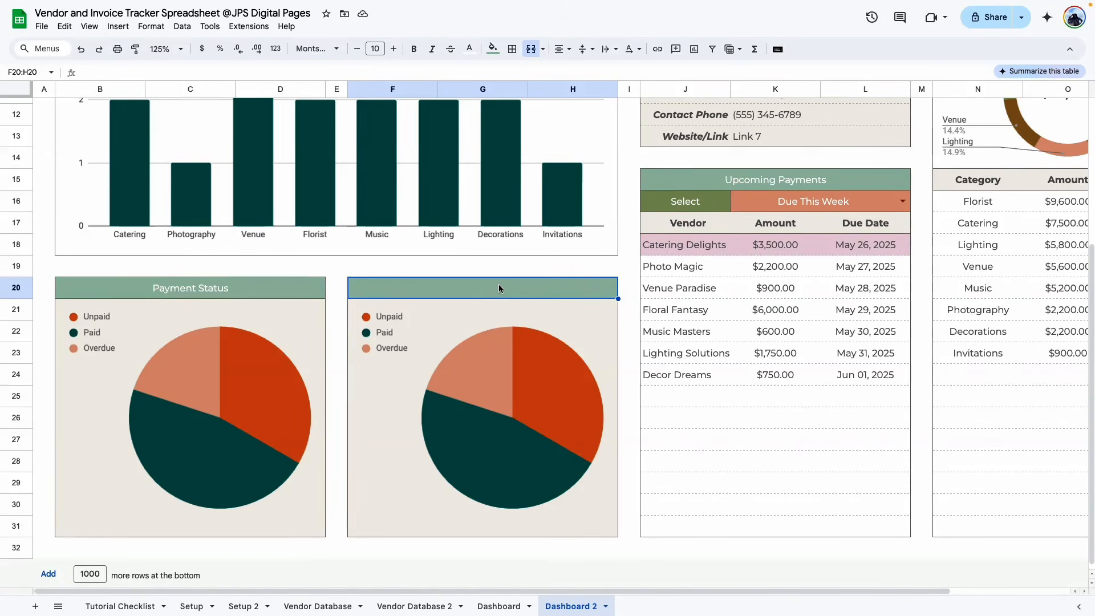
- Link the merged header F20:H20 on Dashboard 2 to Vendor Database 2's Payment Method heading in O2
type("=")
left_click(415, 605)
left_click(901, 140)
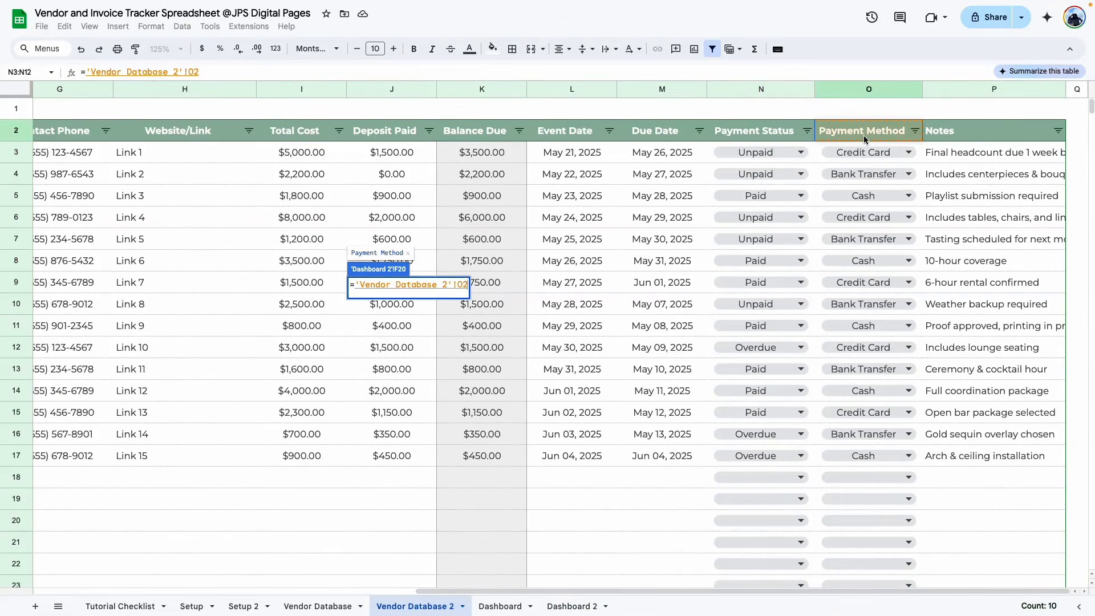
key("Return")
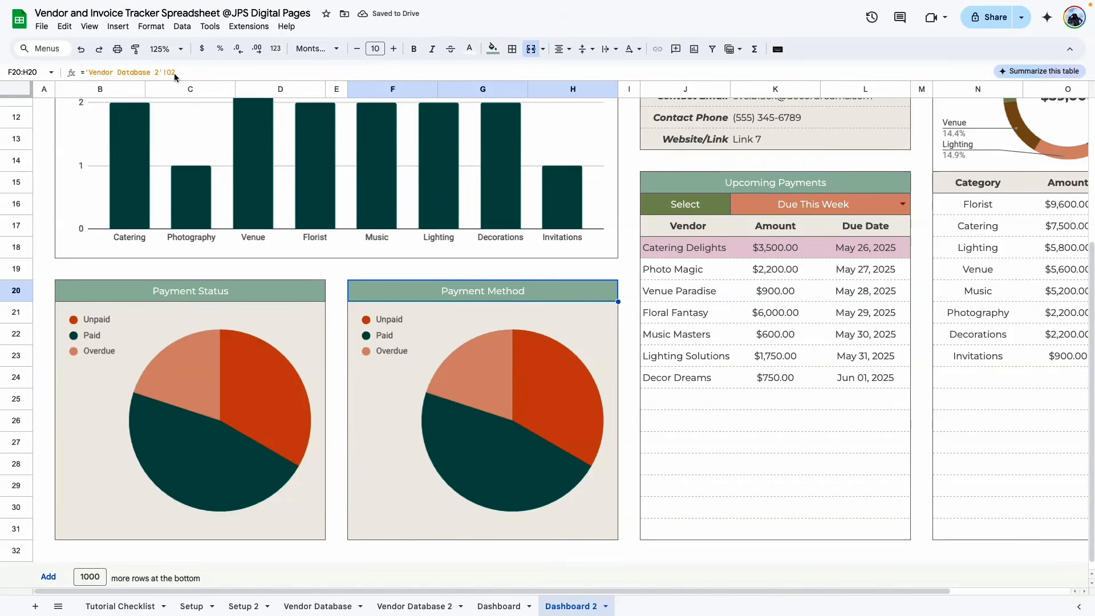
- Change the copied pie chart's data range to the Payment Method column O of Vendor Database 2 and close the chart settings
left_click(599, 320)
left_click(606, 313)
left_click(660, 339)
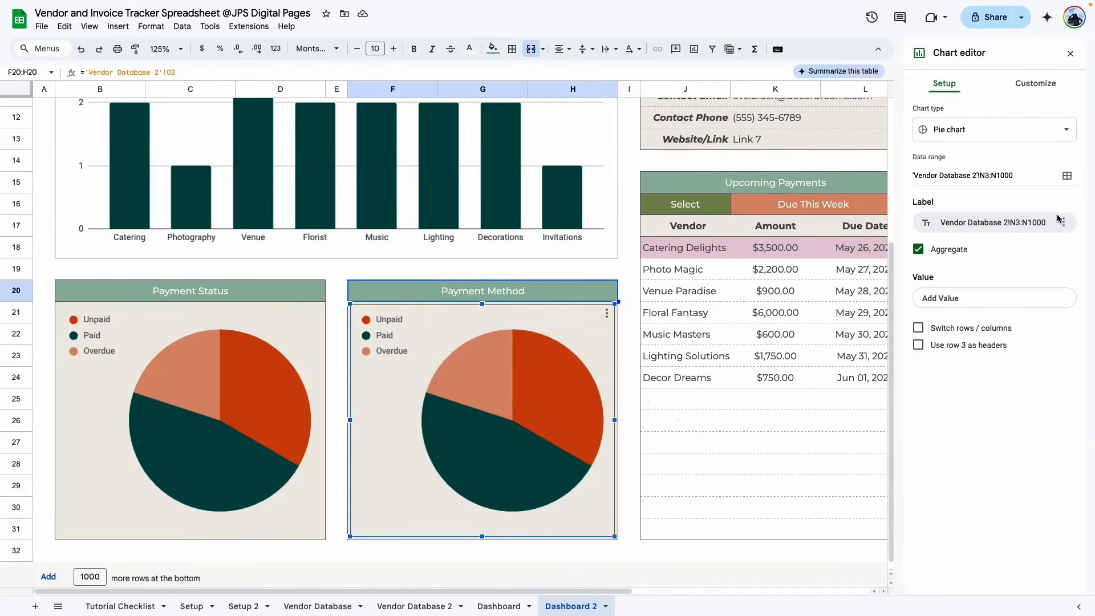
left_click(981, 174)
key("BackSpace")
type("o")
key("Return")
left_click(633, 359)
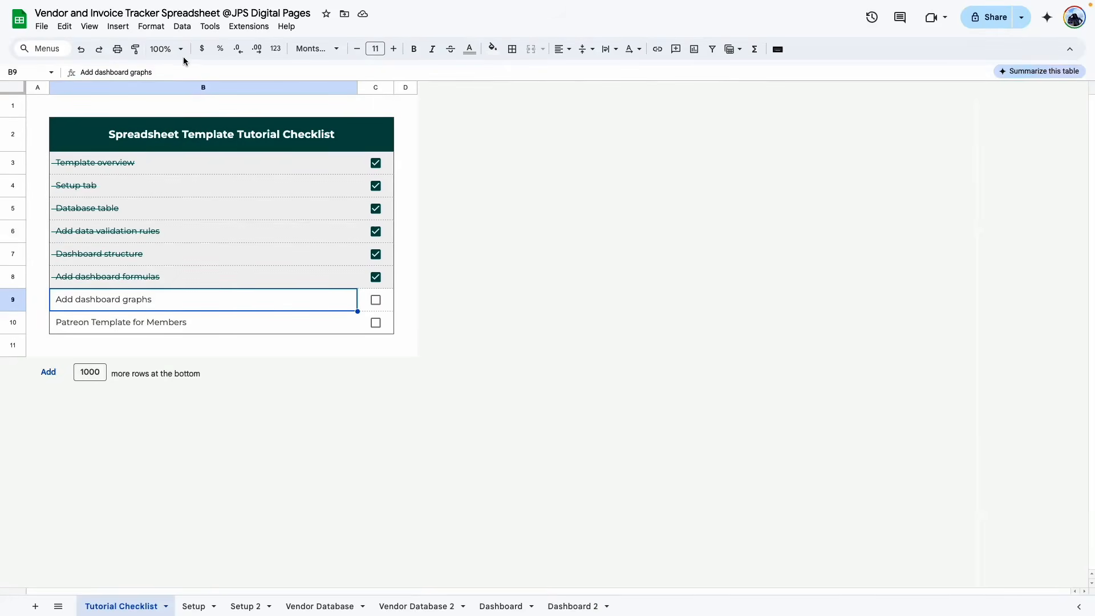
- Tick off "Add dashboard graphs" and "Patreon Template for Members" on the Tutorial Checklist sheet
left_click(166, 48)
left_click(159, 178)
left_click(739, 445)
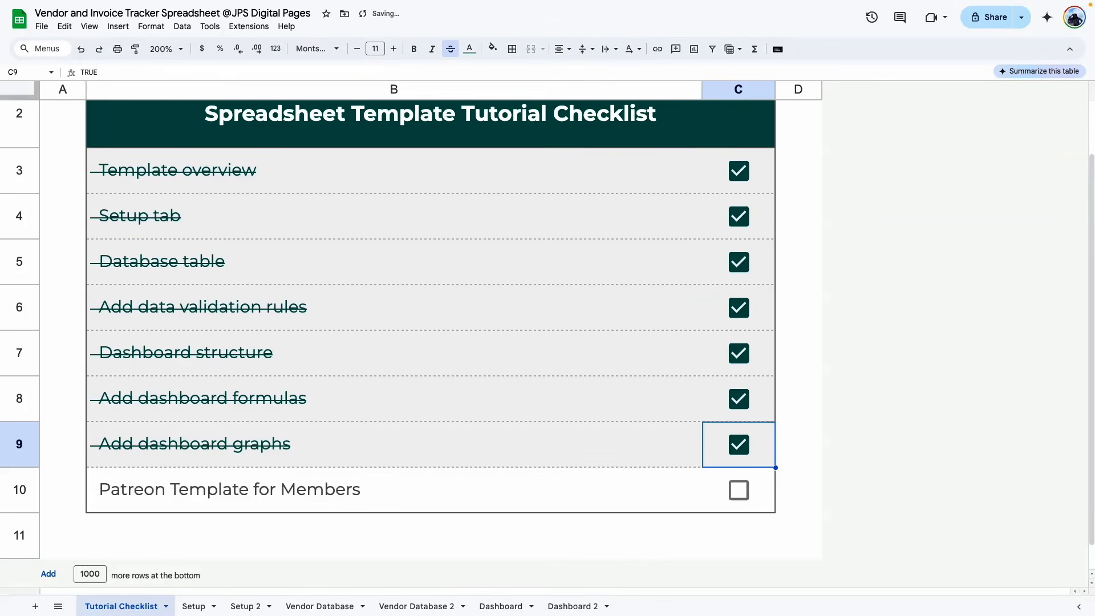
left_click(285, 485)
key("Right")
key("space")
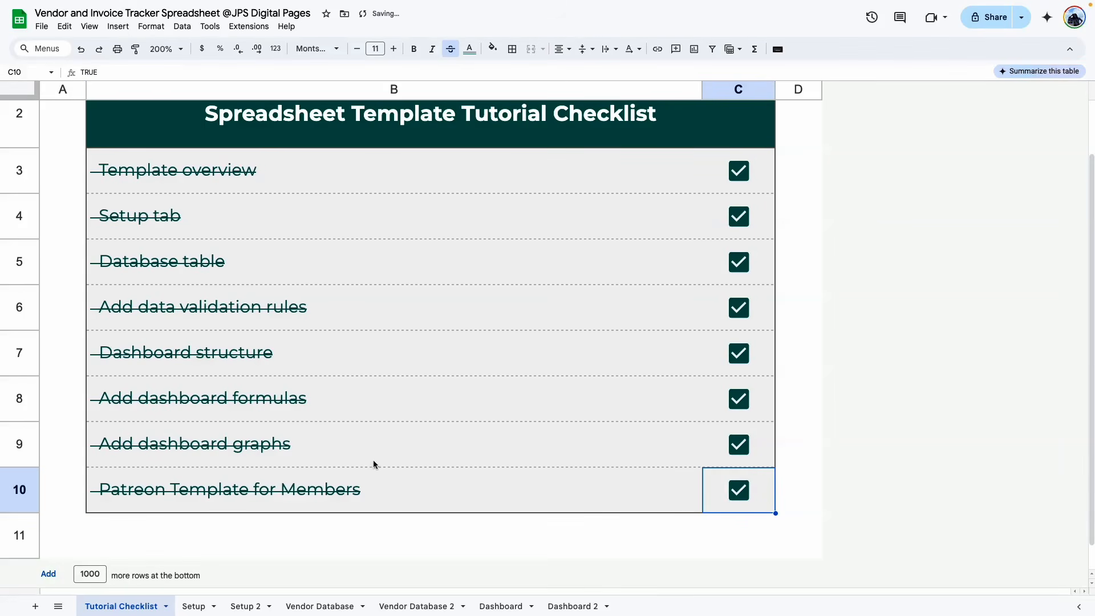
scroll(368, 443, "up", 1)
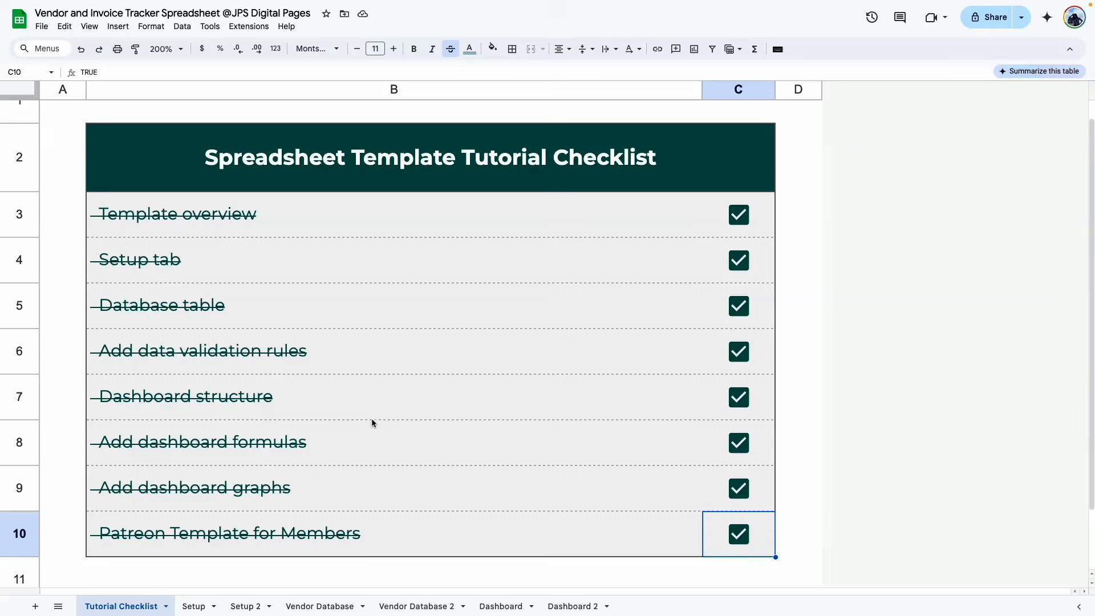